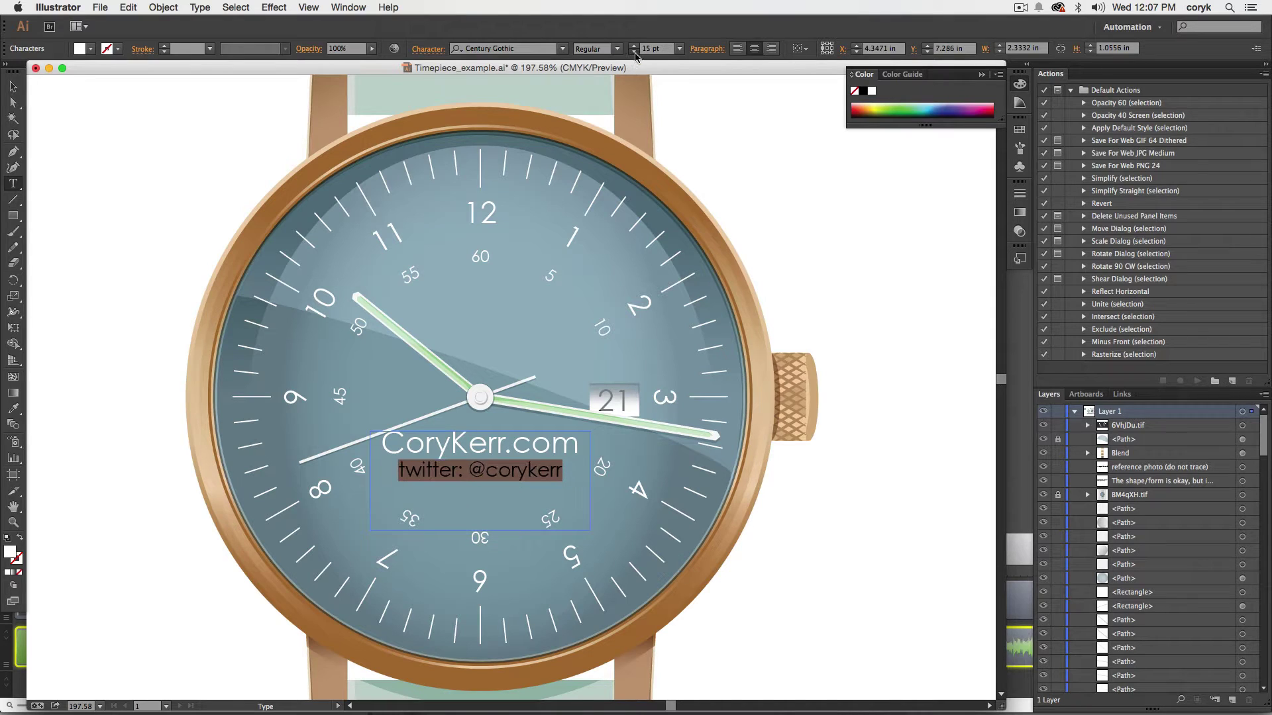
Adjust the font size of the Twitter line below the website text on the dial and finish editing it
click(634, 58)
key(Escape)
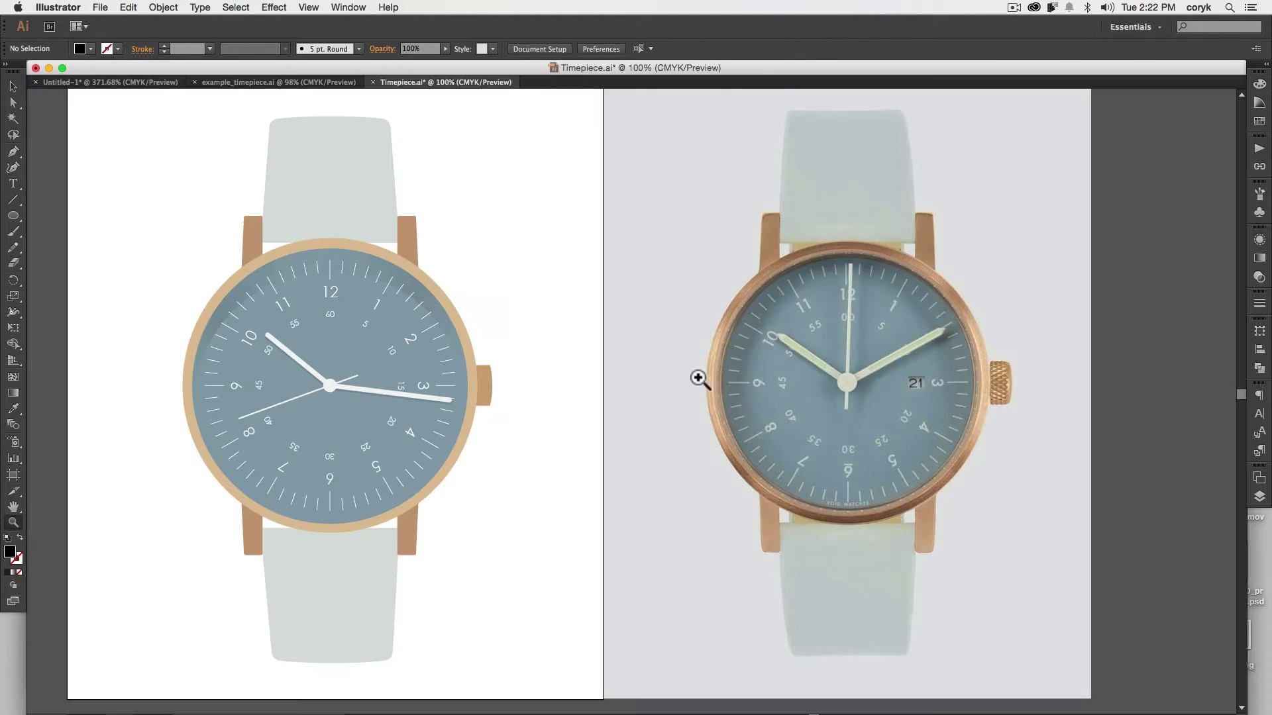
Add the text label "reference photo (do not trace)" across the top of the watch photo
click(695, 132)
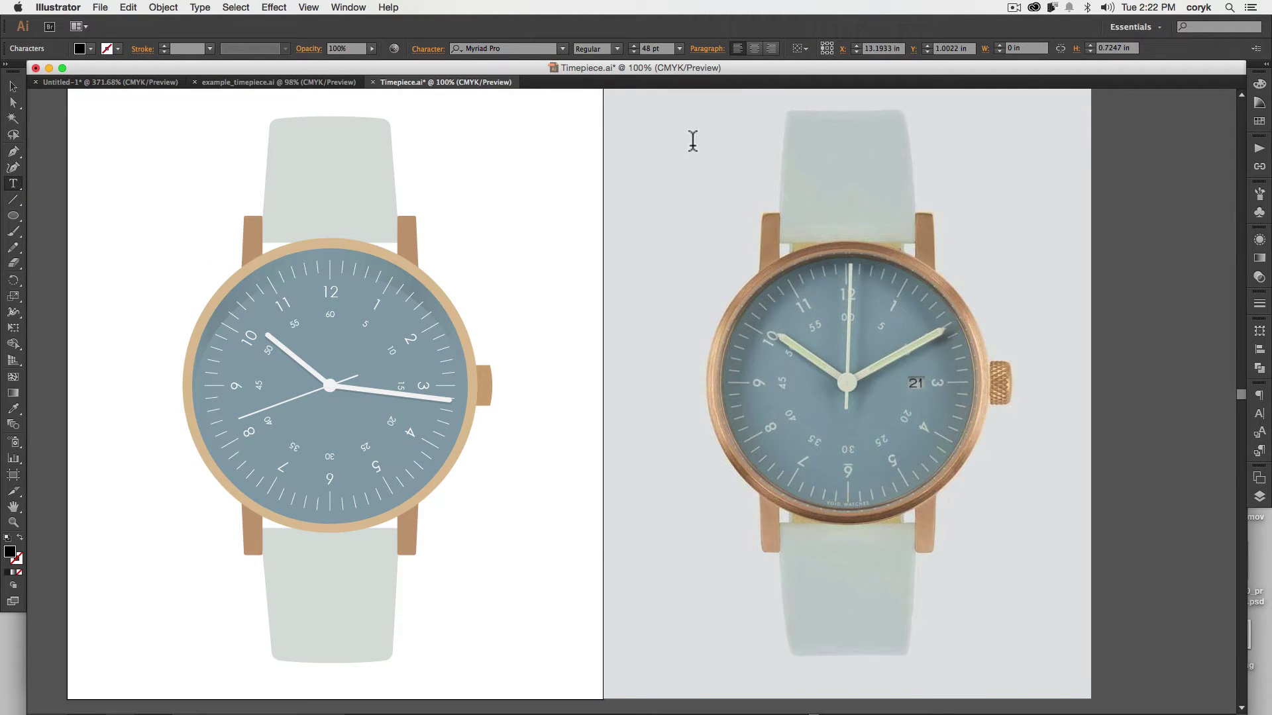
text(reference)
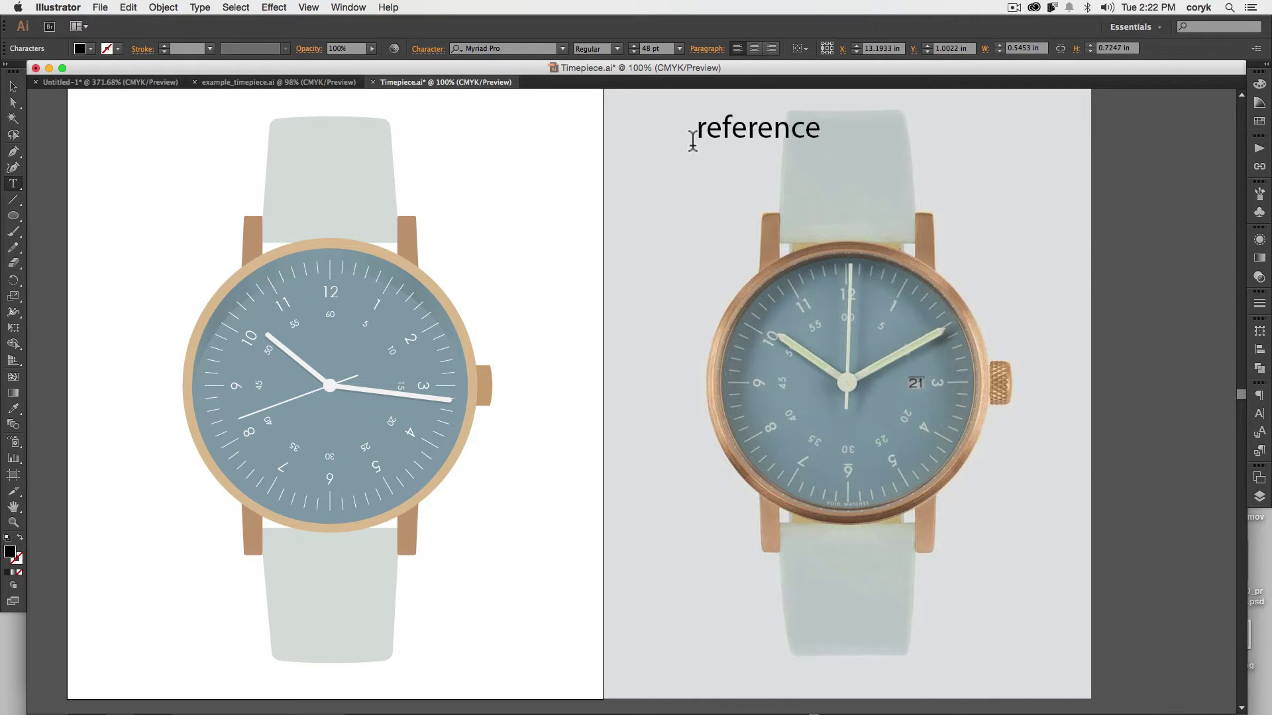
text( photo)
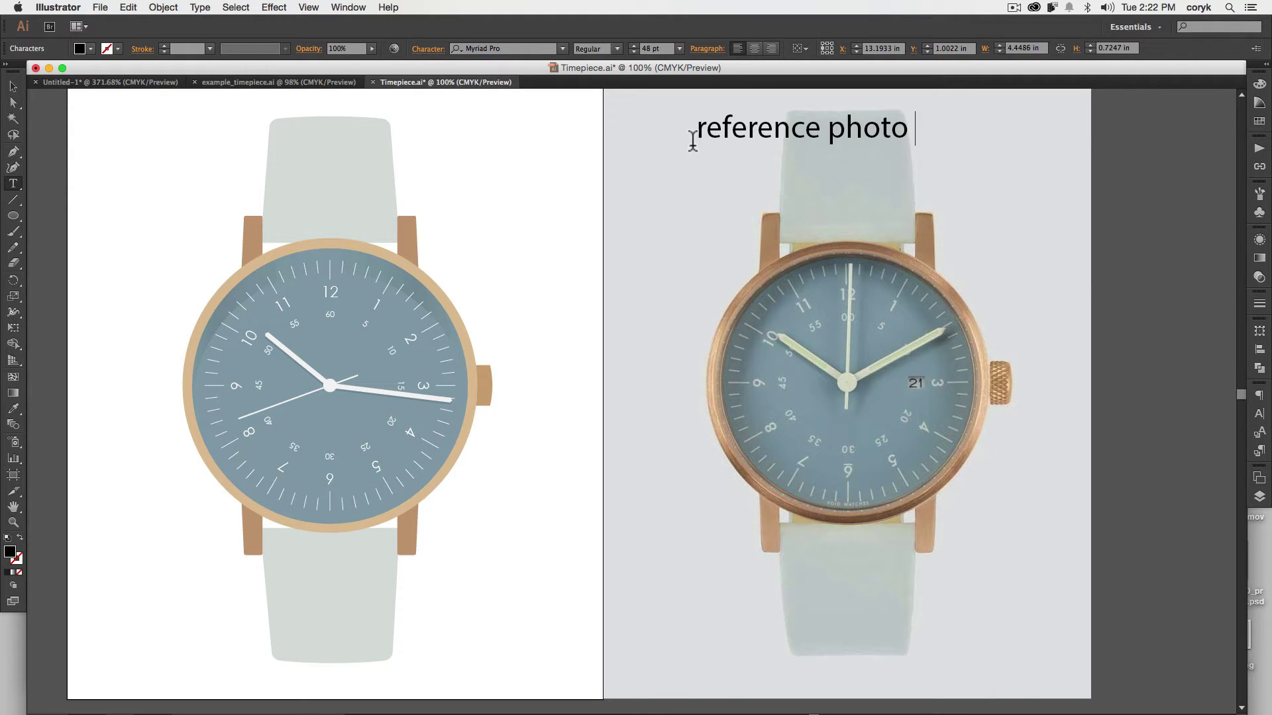
text(s (do not )
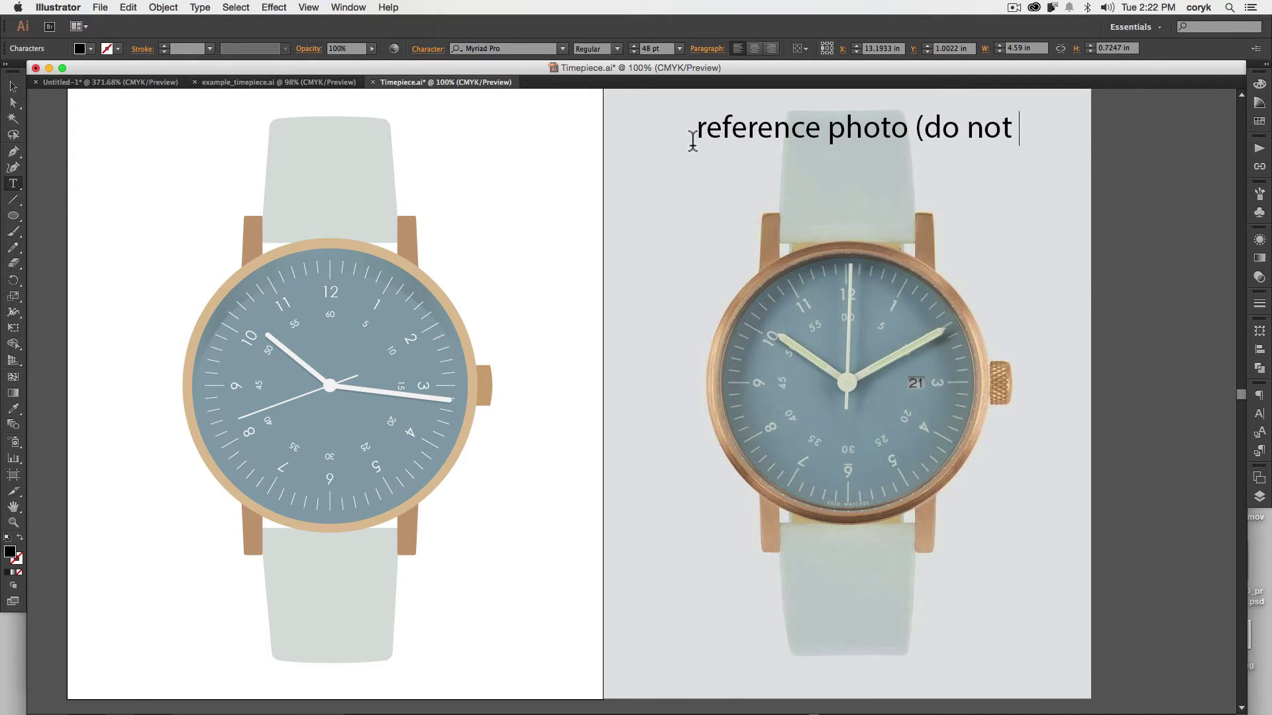
text(trace)
key(Escape)
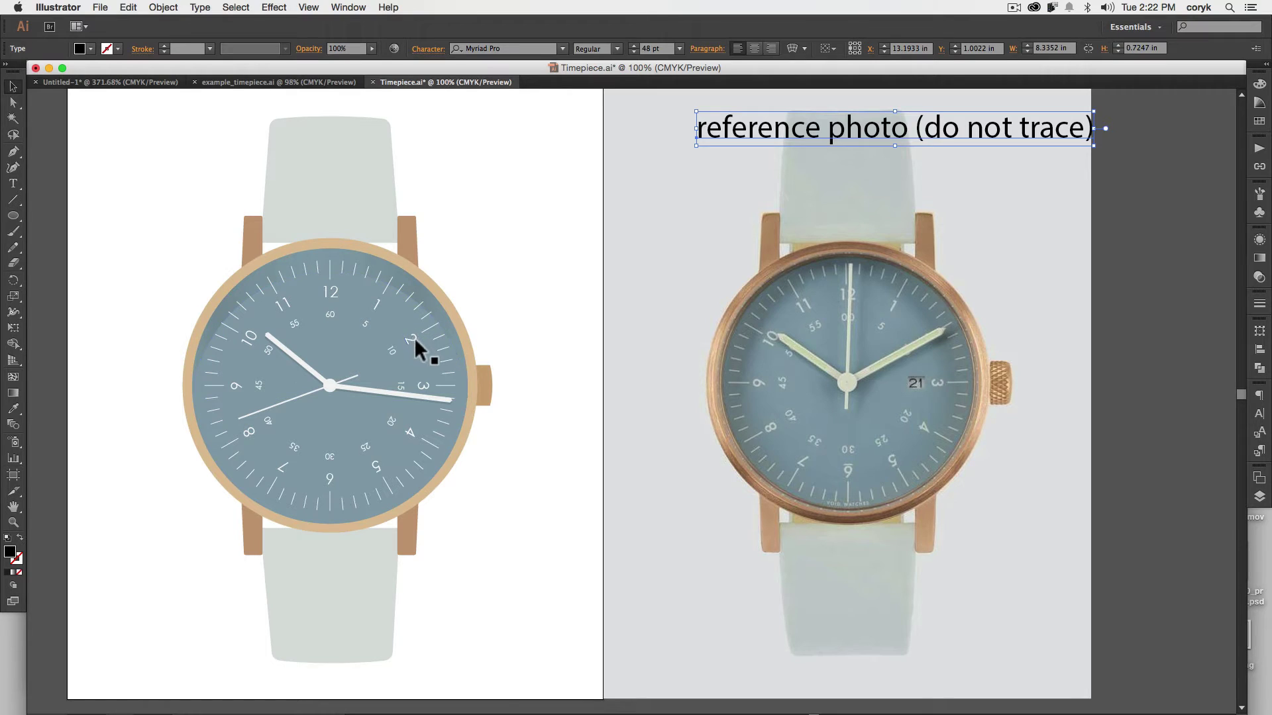
Delete the half-dial overlay shape and the blue dial circle from the illustrated watch face
click(401, 313)
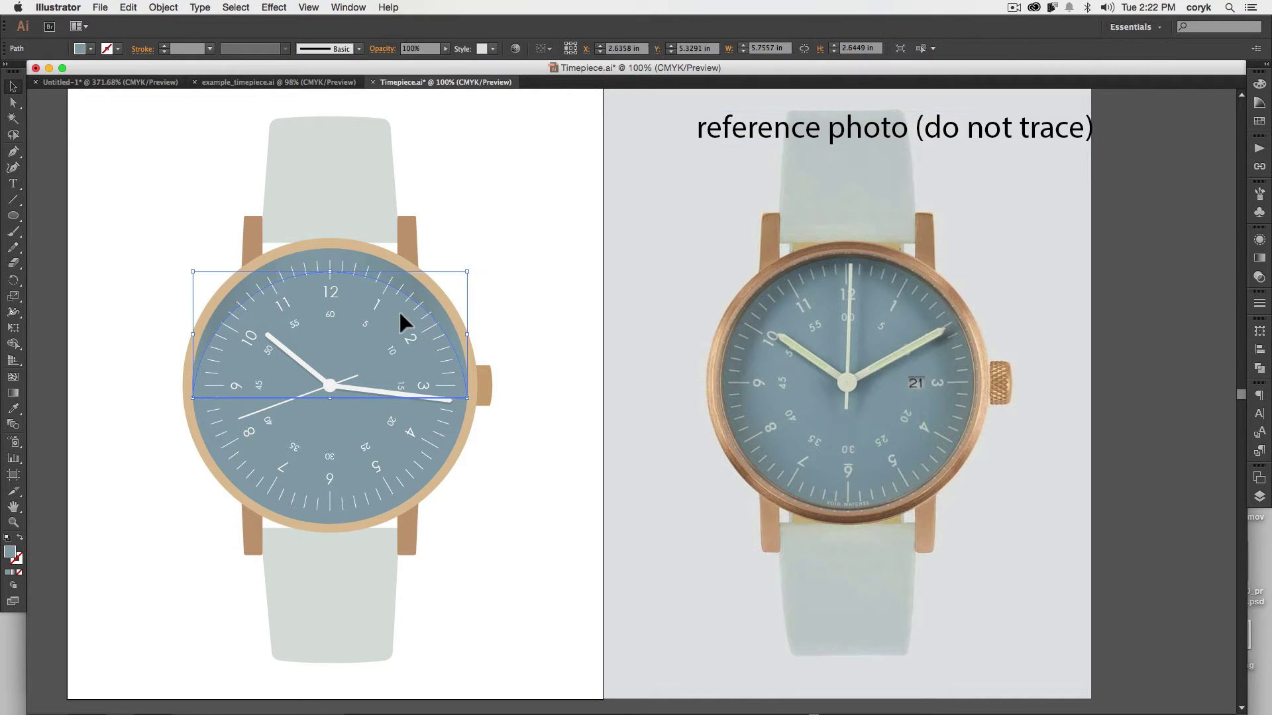
key(BackSpace)
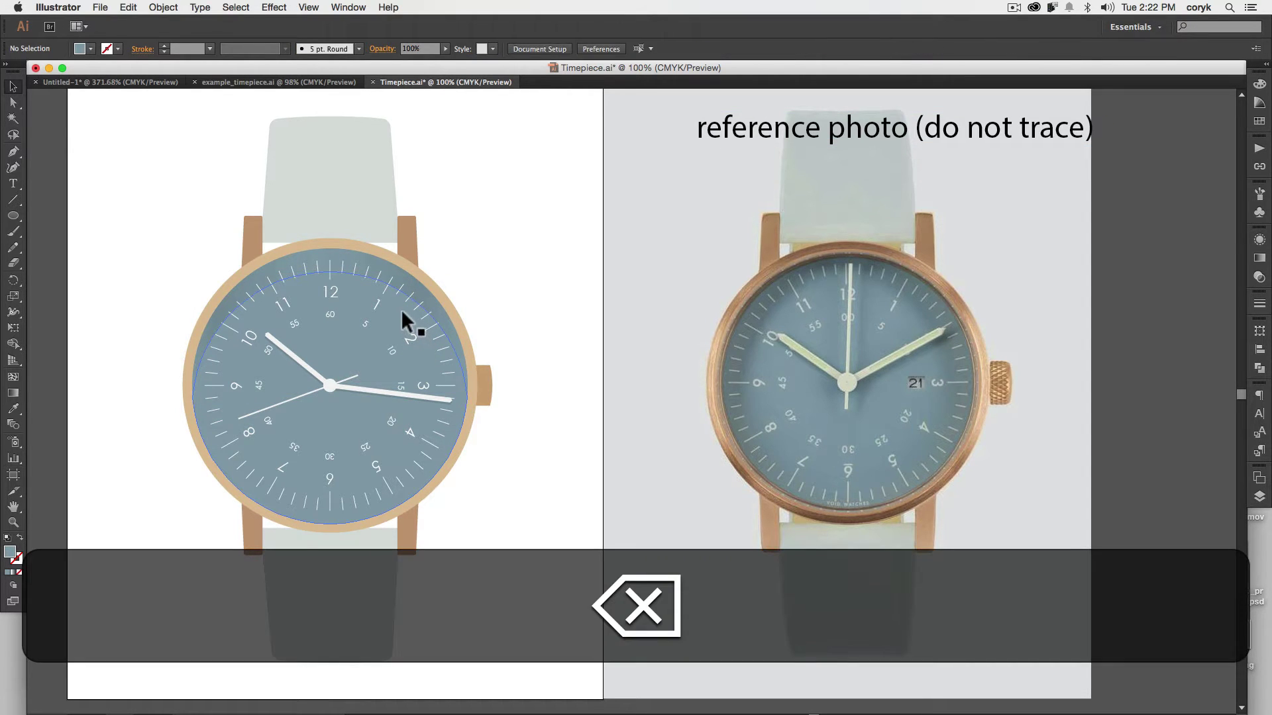
click(398, 312)
key(BackSpace)
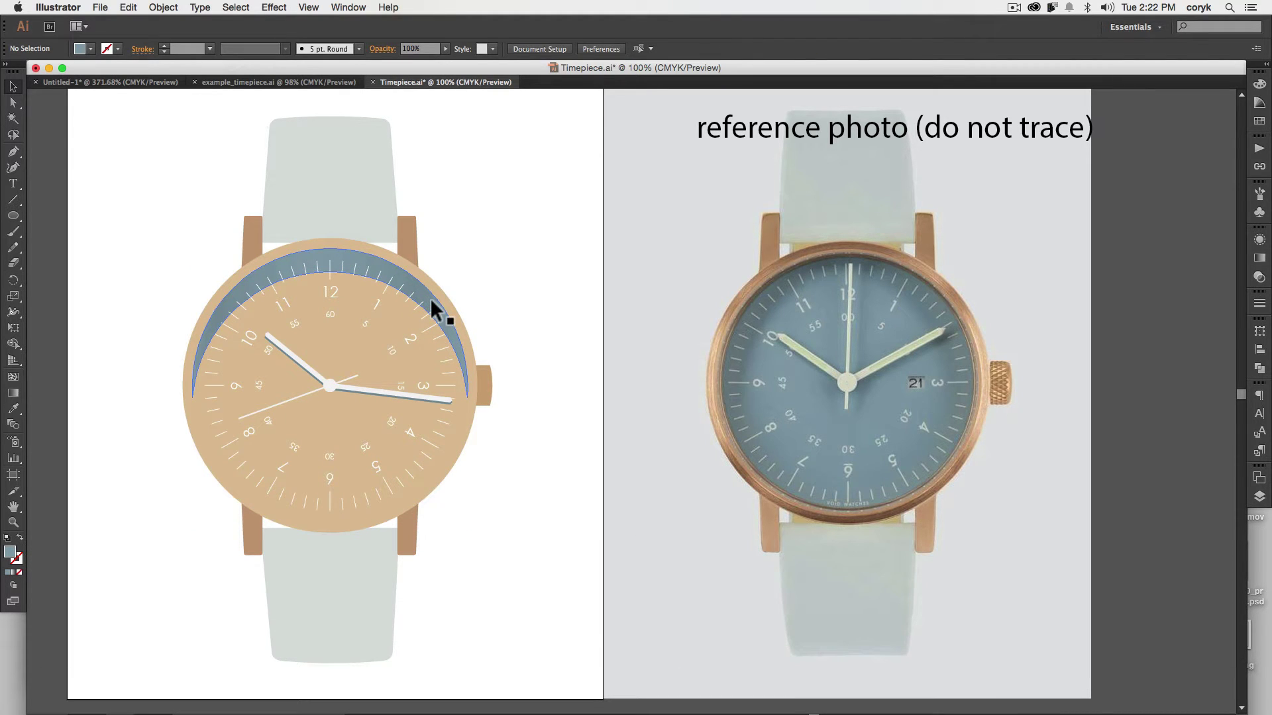
Place a plain blue circle about 5.78 in wide inside the bezel as the watch dial
key(space)
drag(361, 378, 774, 522)
drag(530, 172, 576, 419)
key(space)
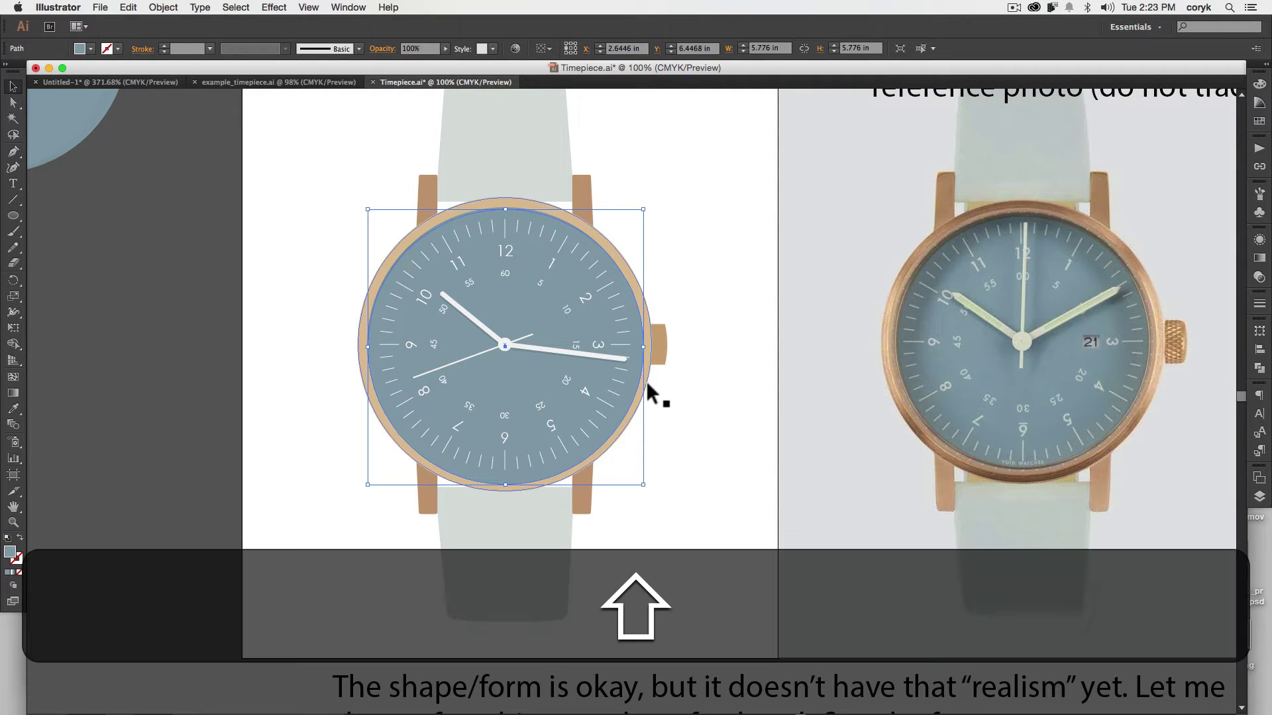
Center the blue dial circle horizontally and vertically with the tan bezel circle
shift+click(646, 380)
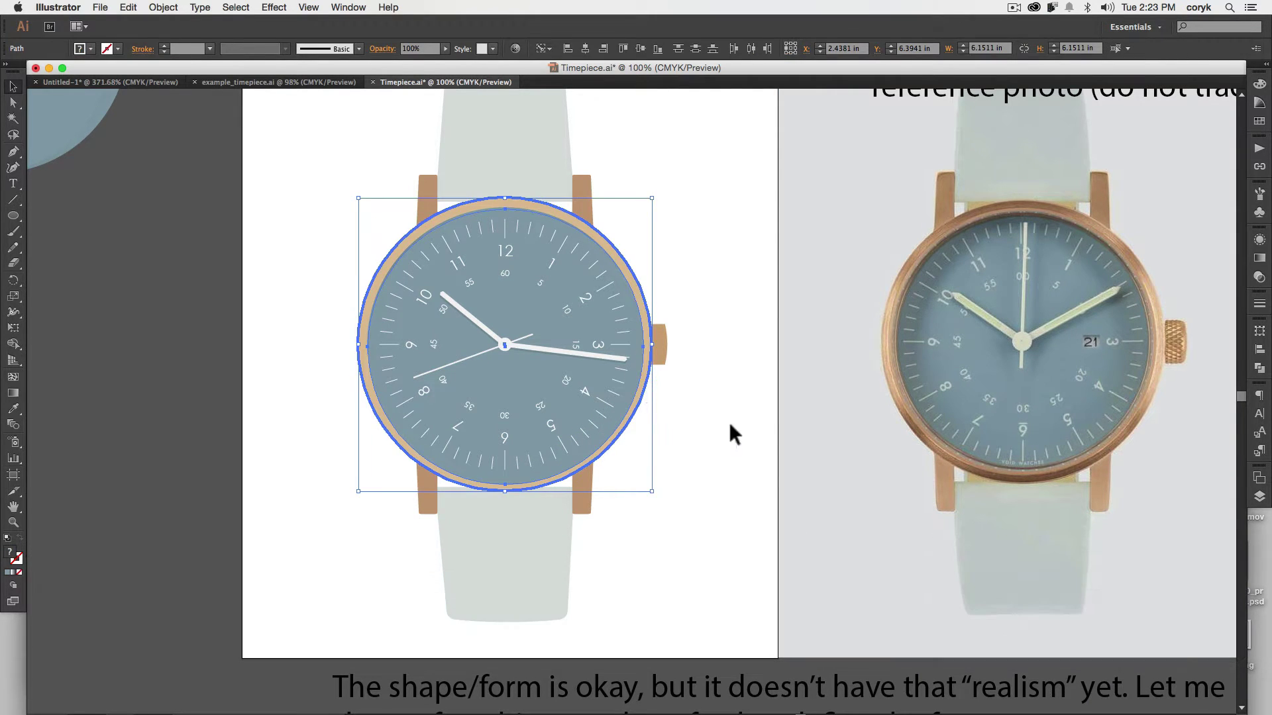
click(1260, 353)
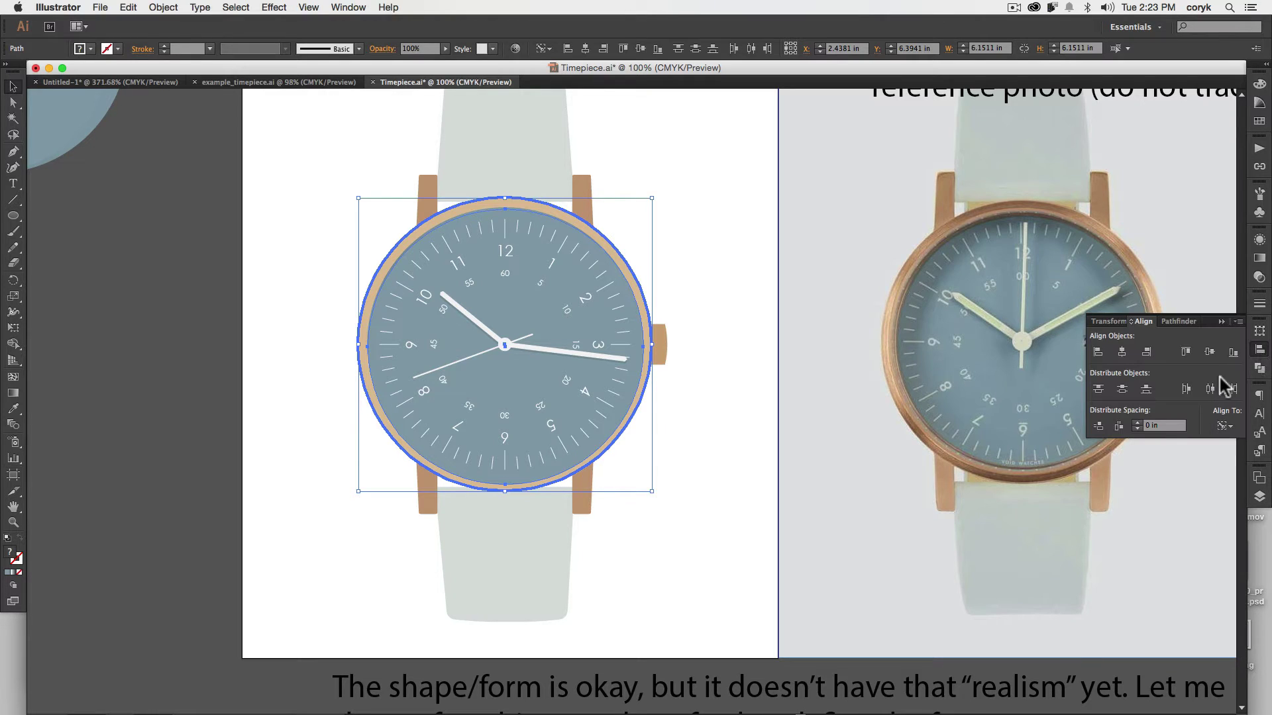
click(1121, 351)
click(1209, 352)
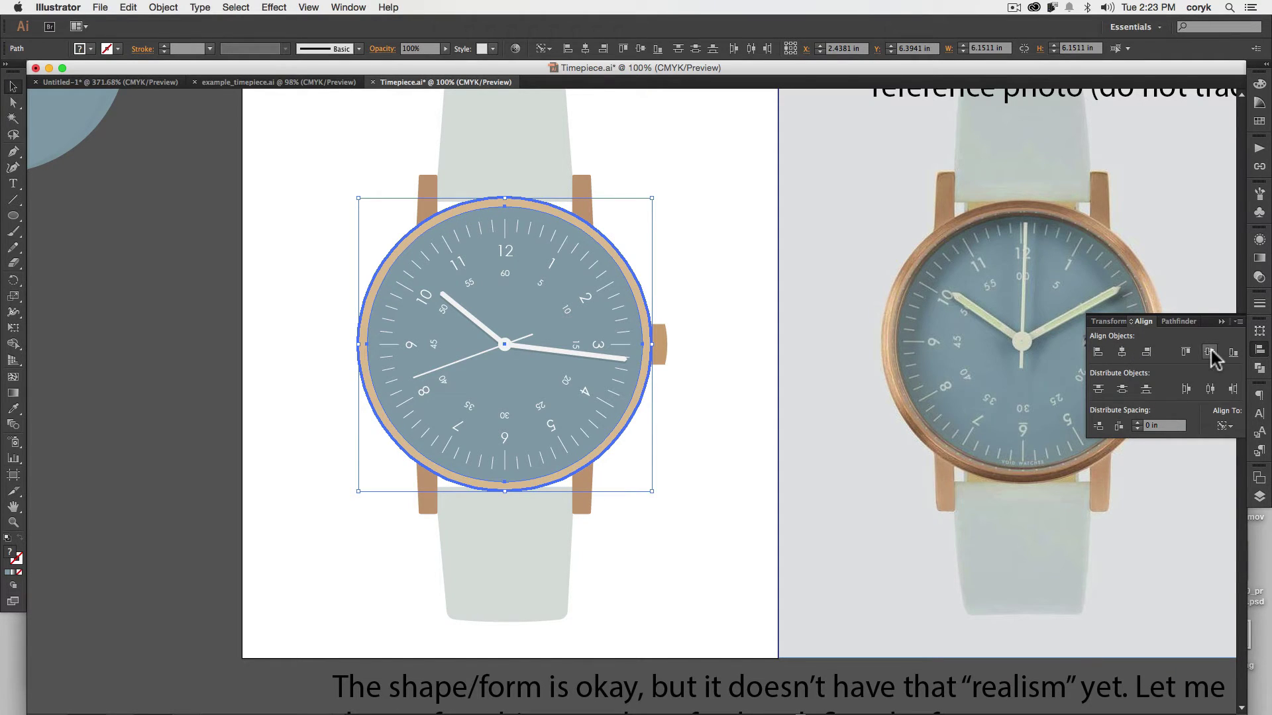
click(712, 416)
Stack two concentric copies of the dial circle in front, scaled down to about 5.66 in and 5.55 in wide
click(538, 316)
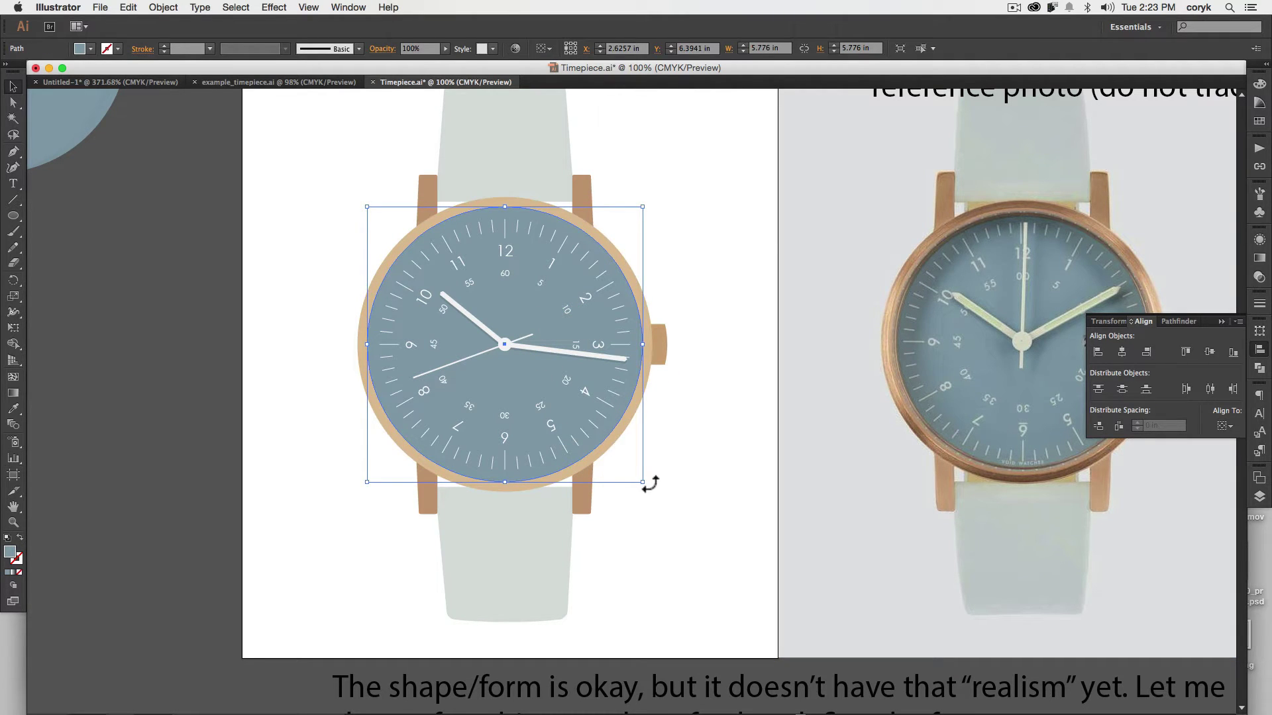
key(super+c)
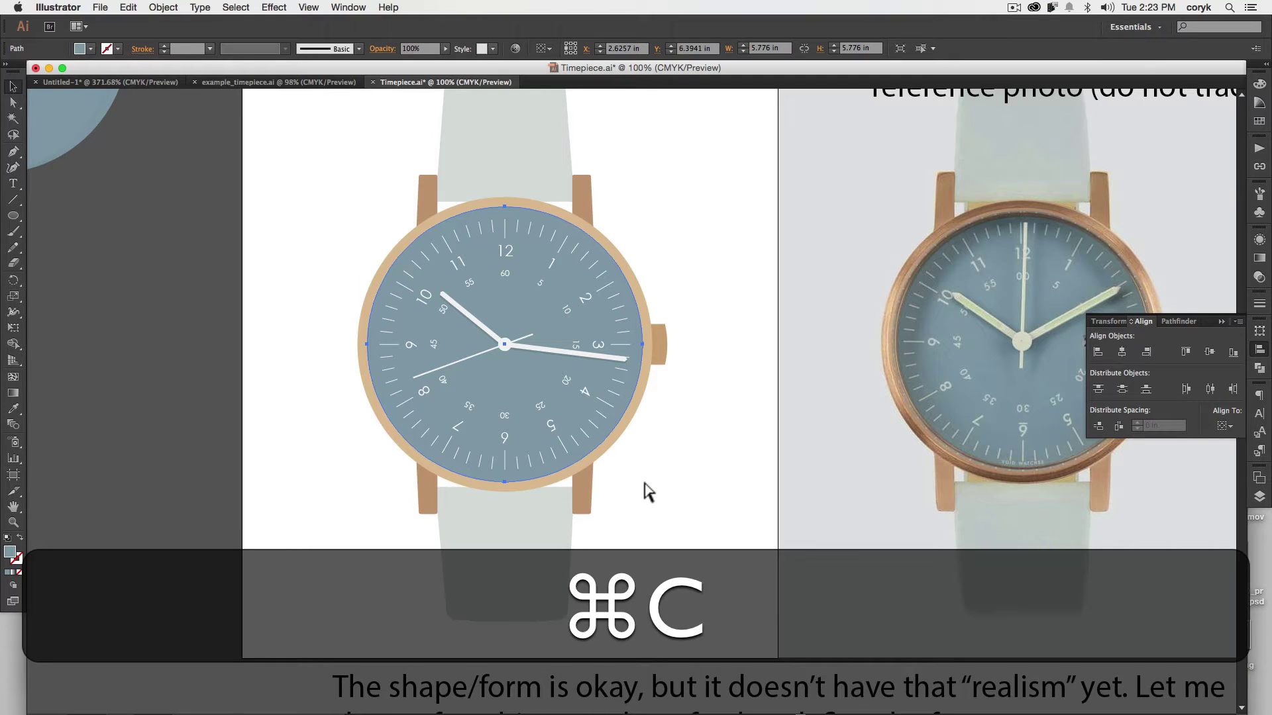
key(super+f)
drag(643, 482, 640, 479)
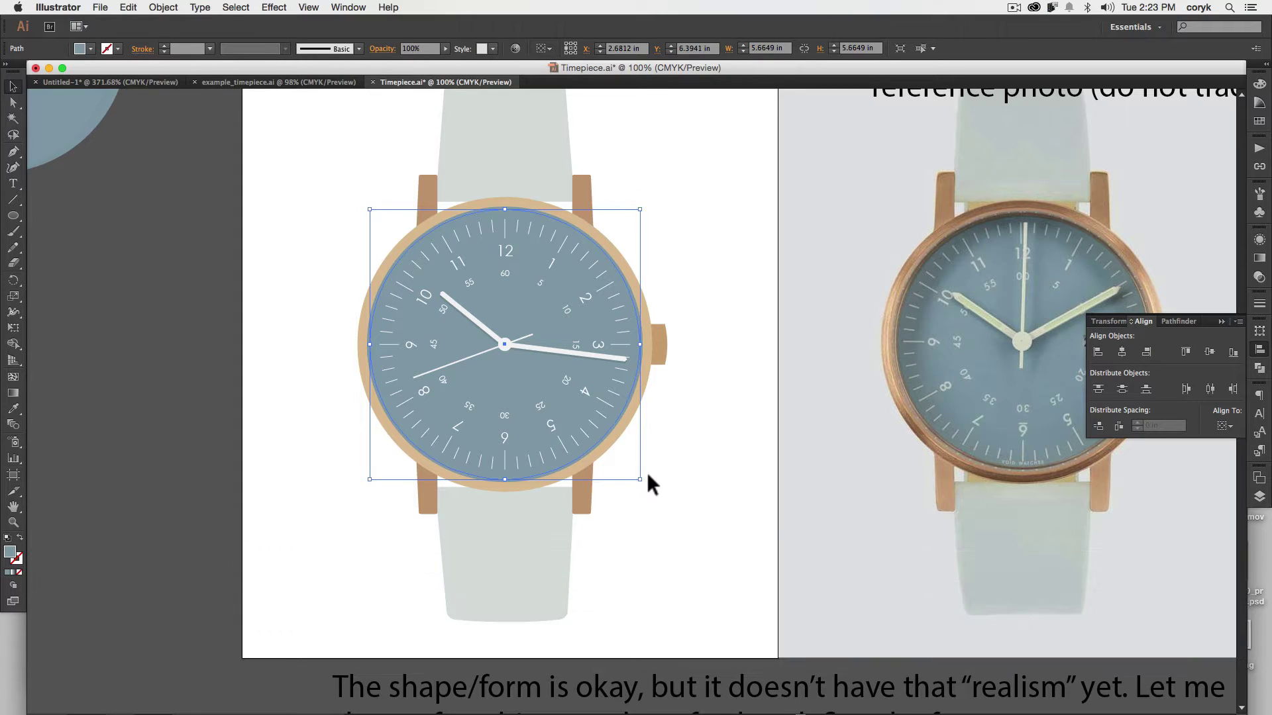
key(super+c)
key(super+f)
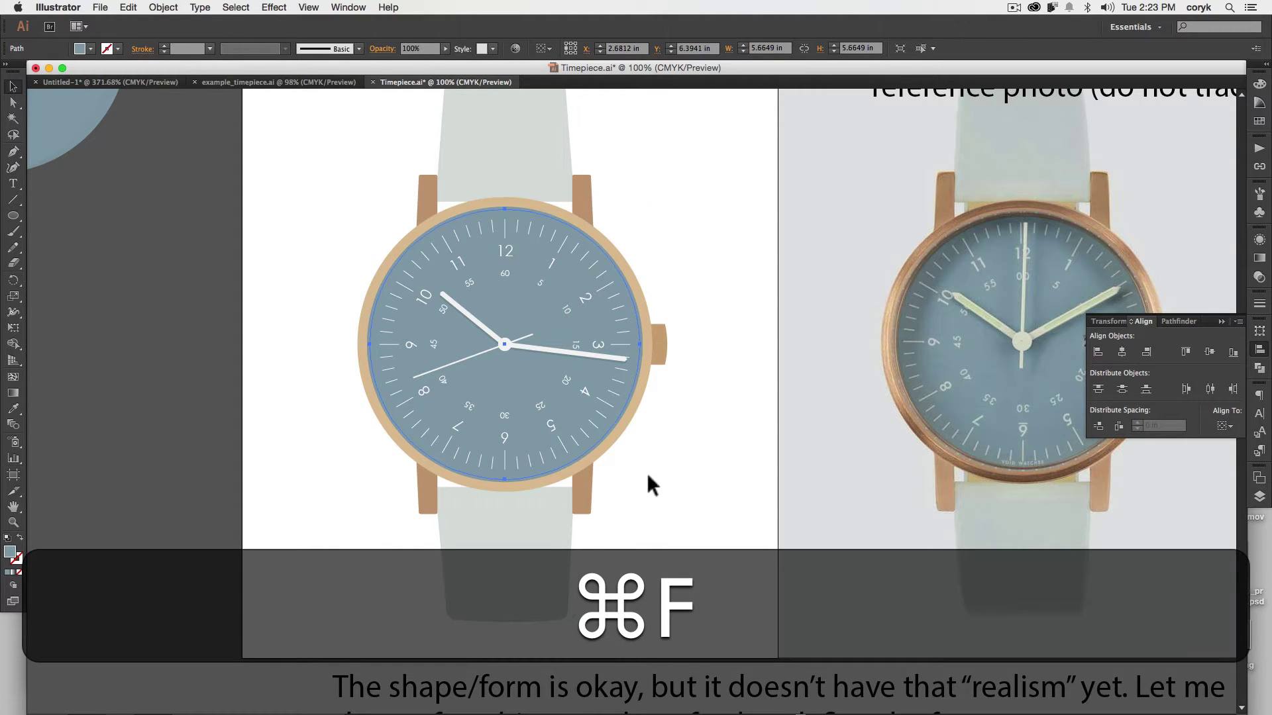
drag(640, 480, 637, 477)
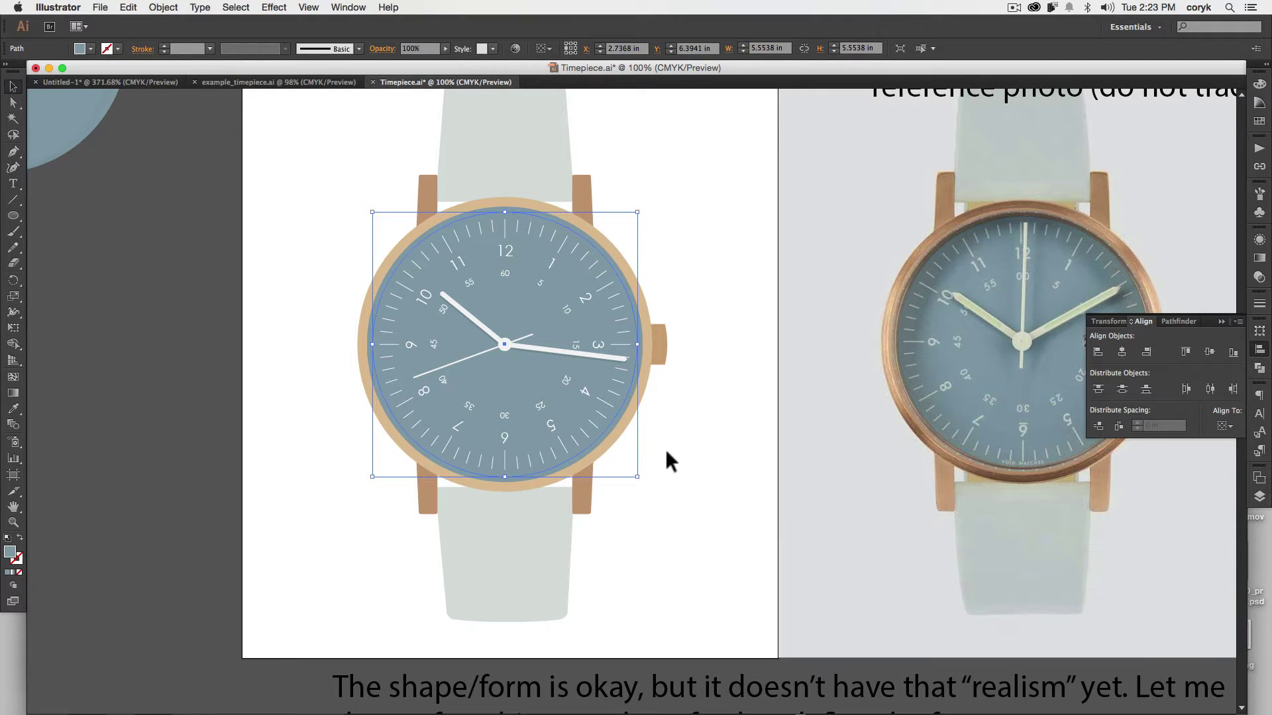
click(668, 449)
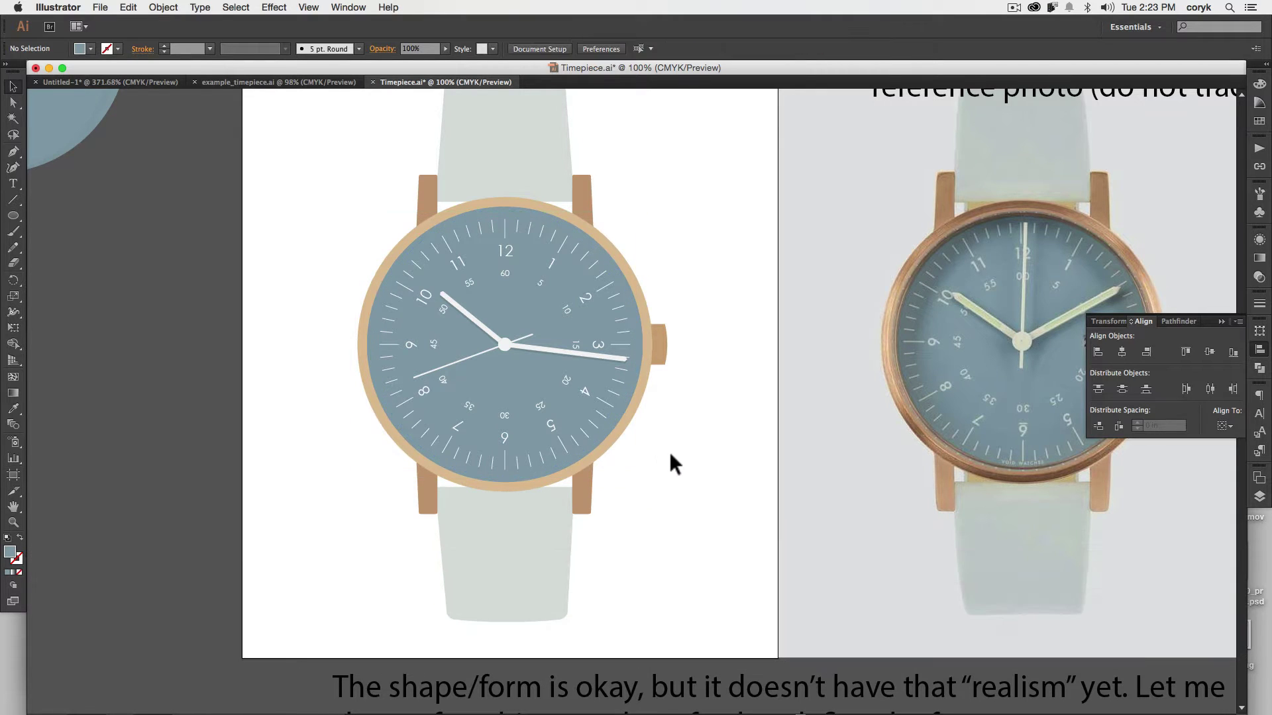
Recolor the largest blue dial circle with the bezel's tan, then darken that fill slightly in the Color Picker
click(601, 442)
key(i)
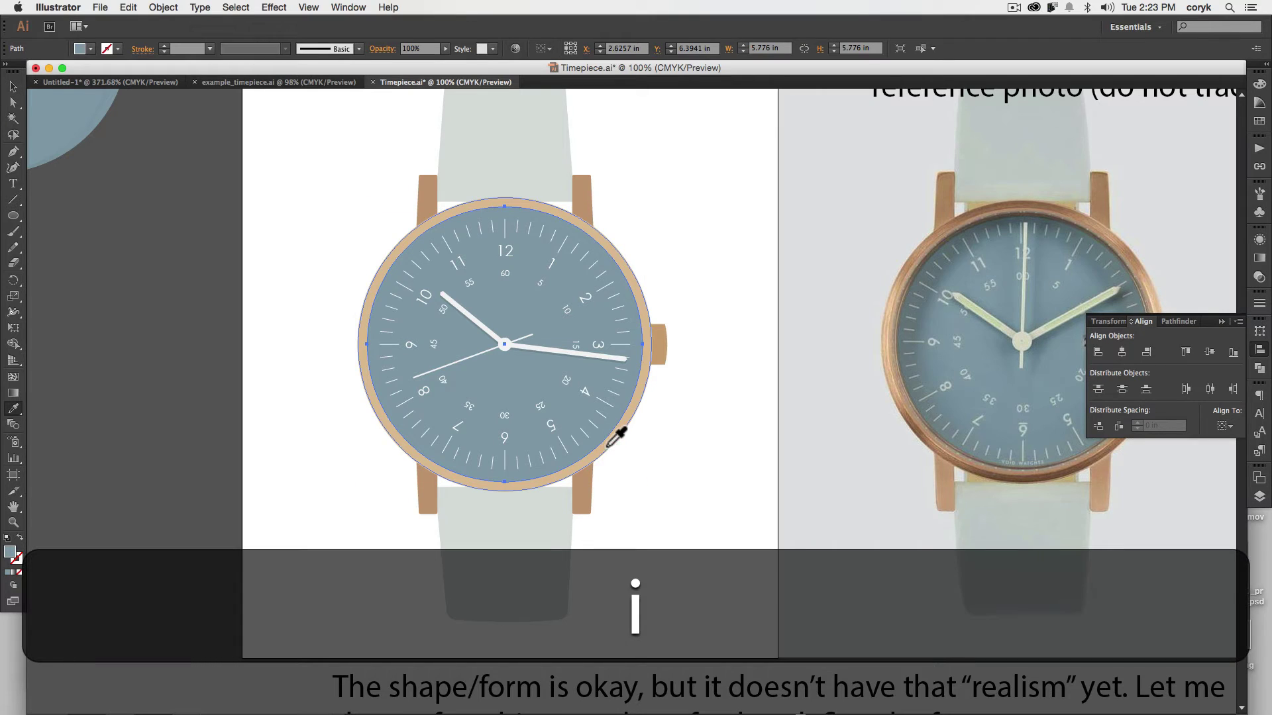
click(607, 448)
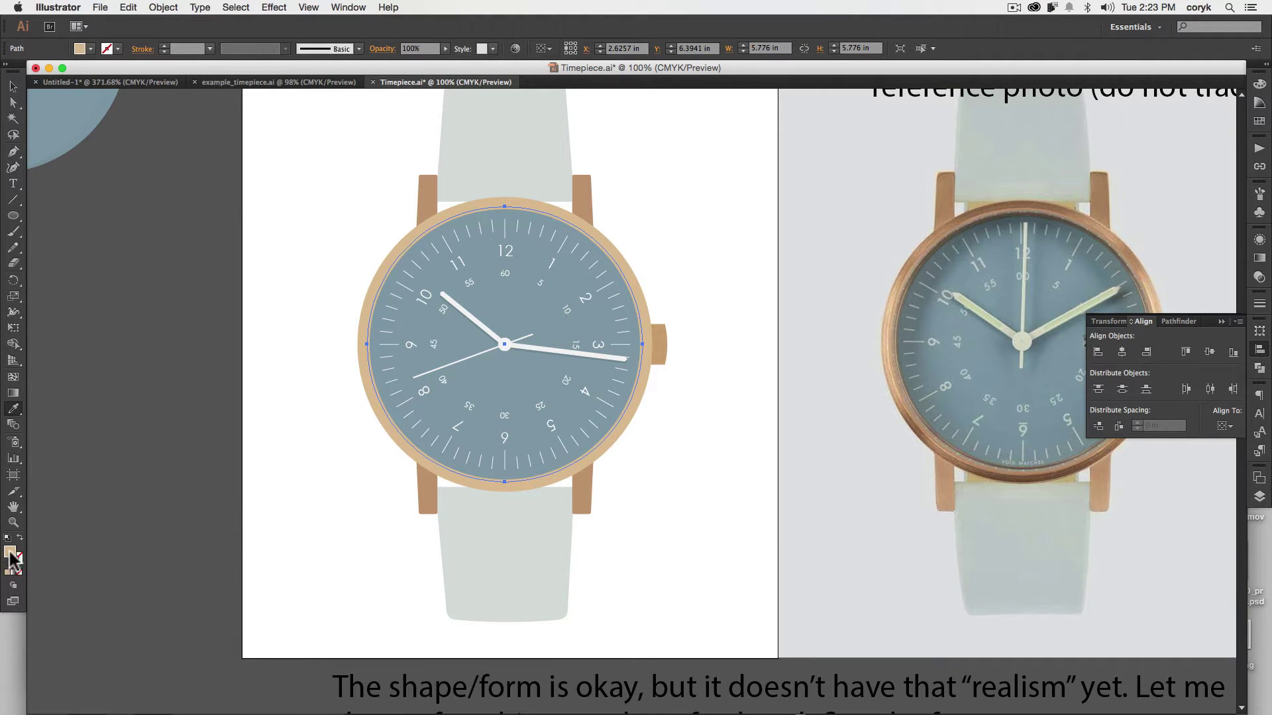
double_click(10, 553)
click(545, 329)
key(v)
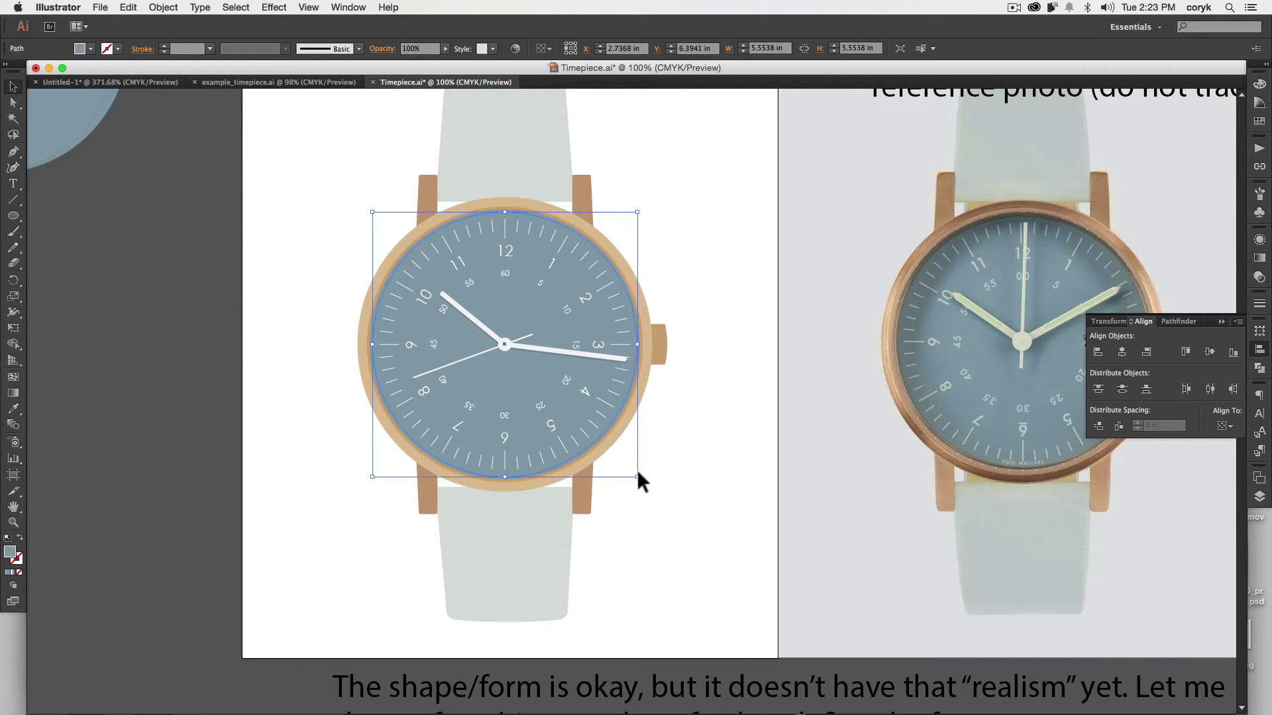
Recolor the middle dial circle with the light tan sampled from the outer bezel
click(621, 459)
click(600, 435)
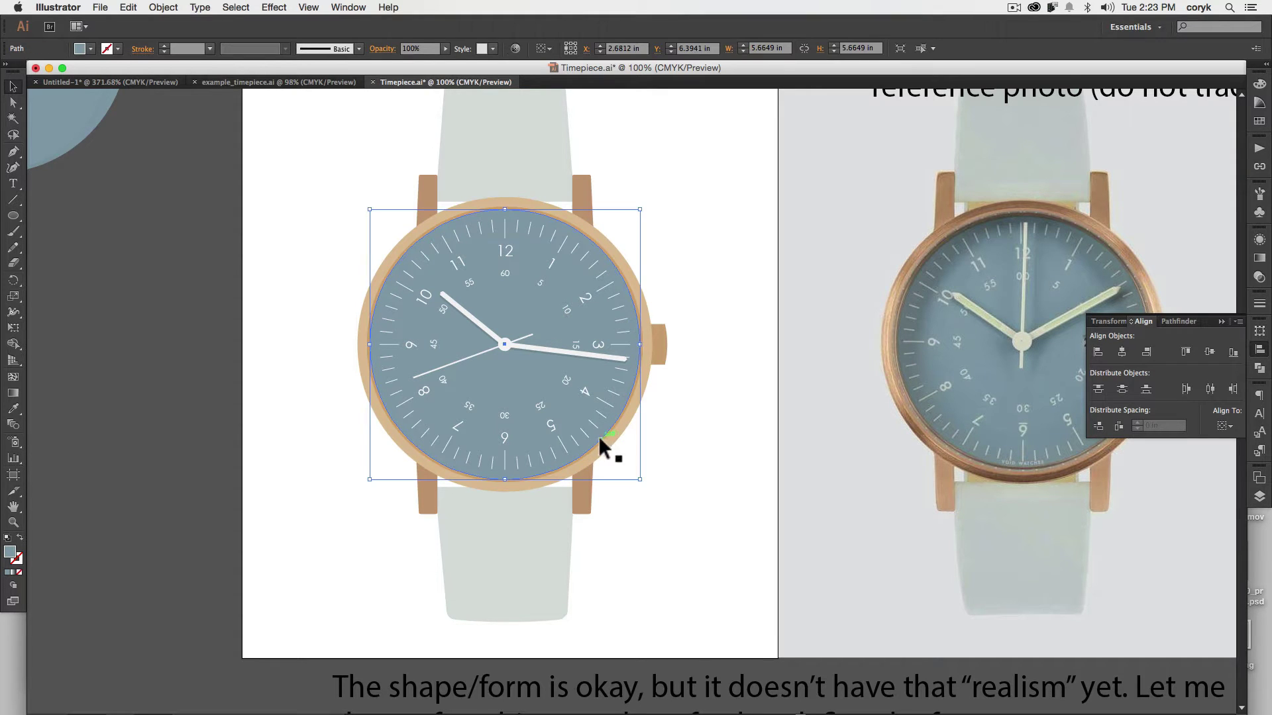
key(i)
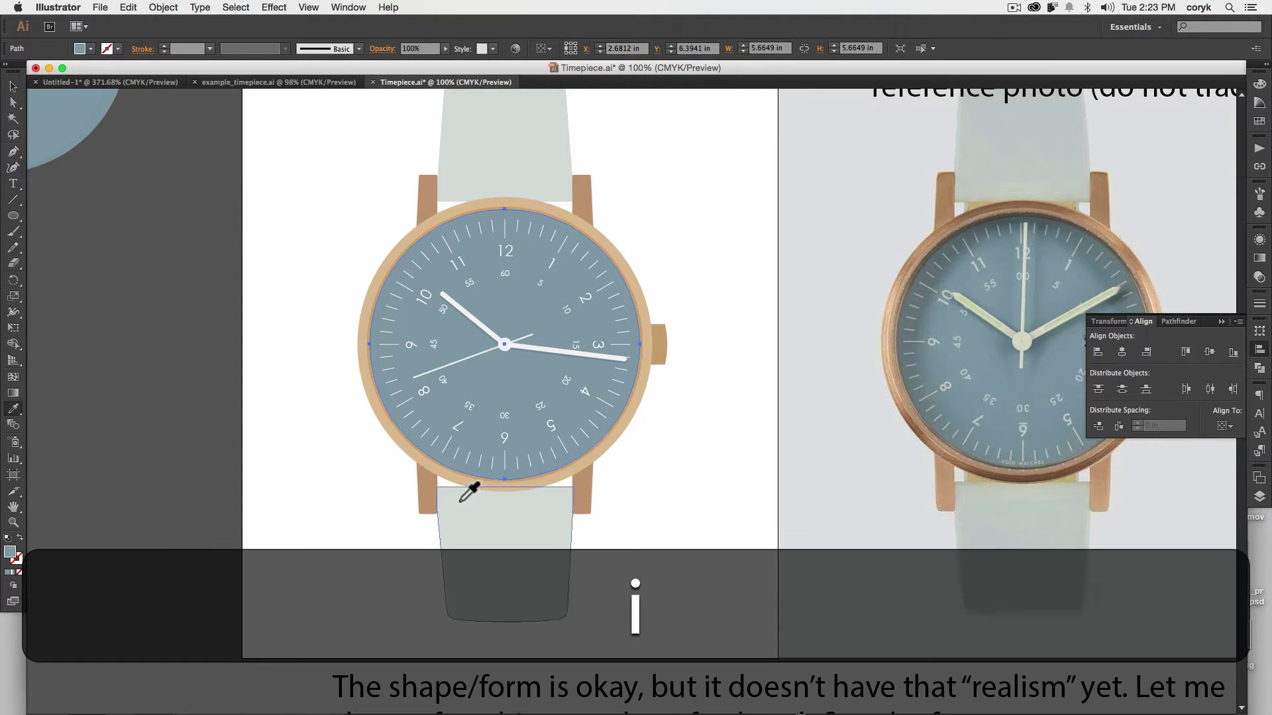
click(604, 446)
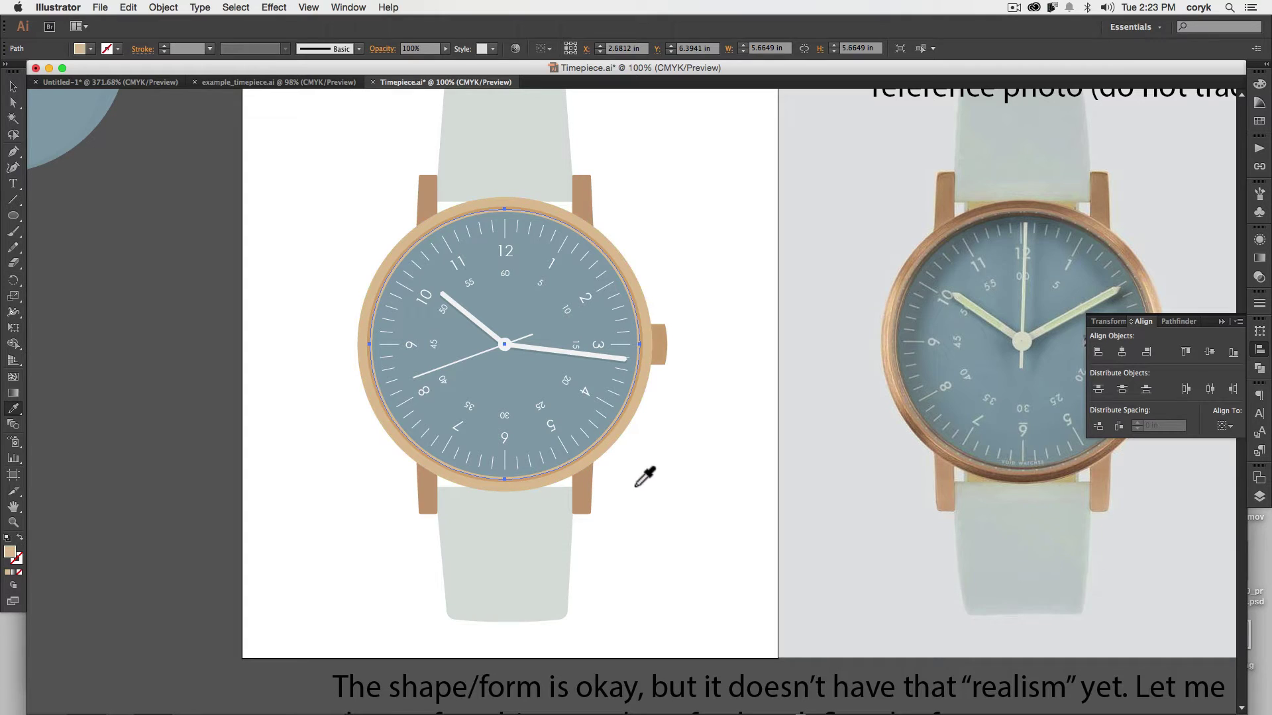
key(v)
click(664, 500)
Fill the outer bezel circle with a linear gradient that uses the bezel's tan for both color stops
click(639, 402)
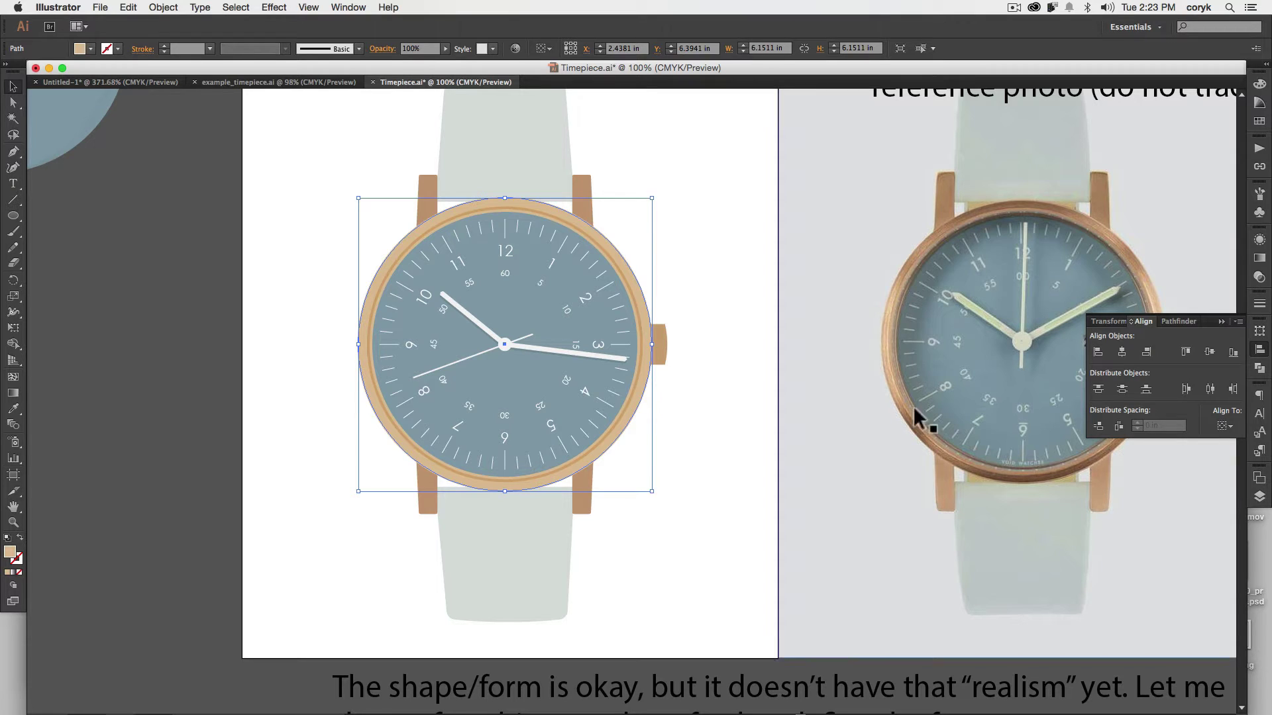
click(1260, 278)
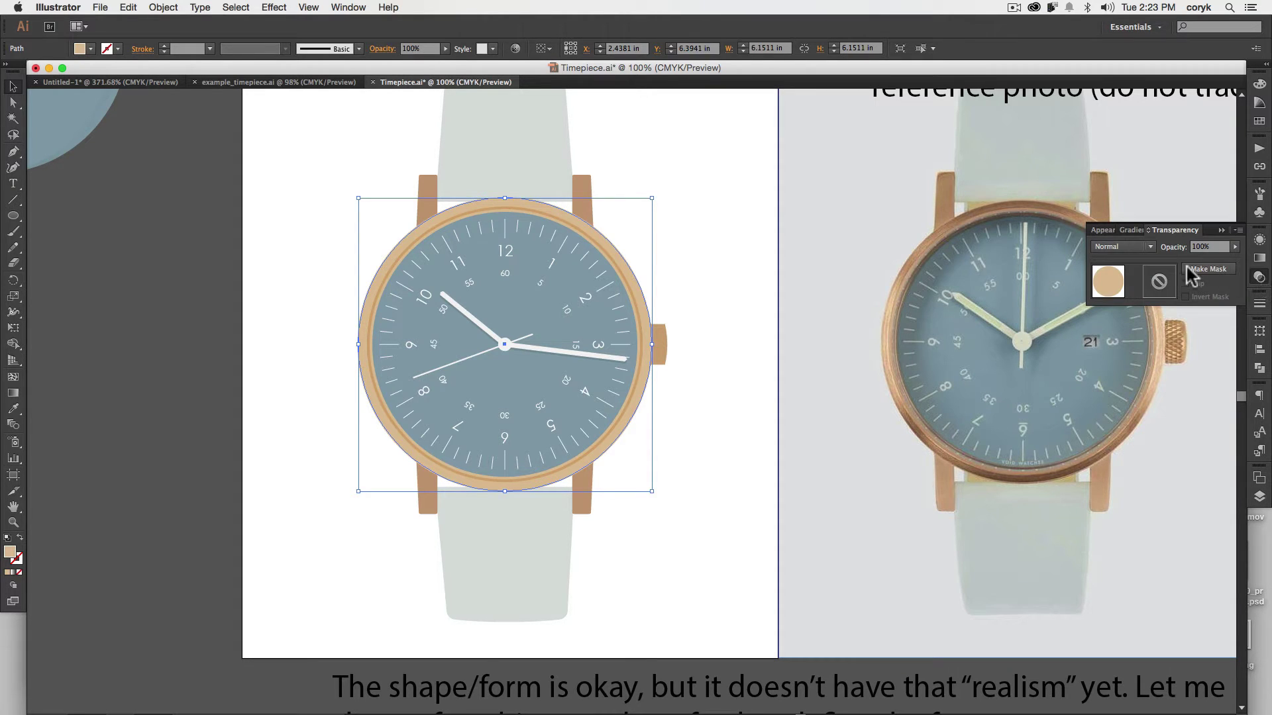
click(1137, 230)
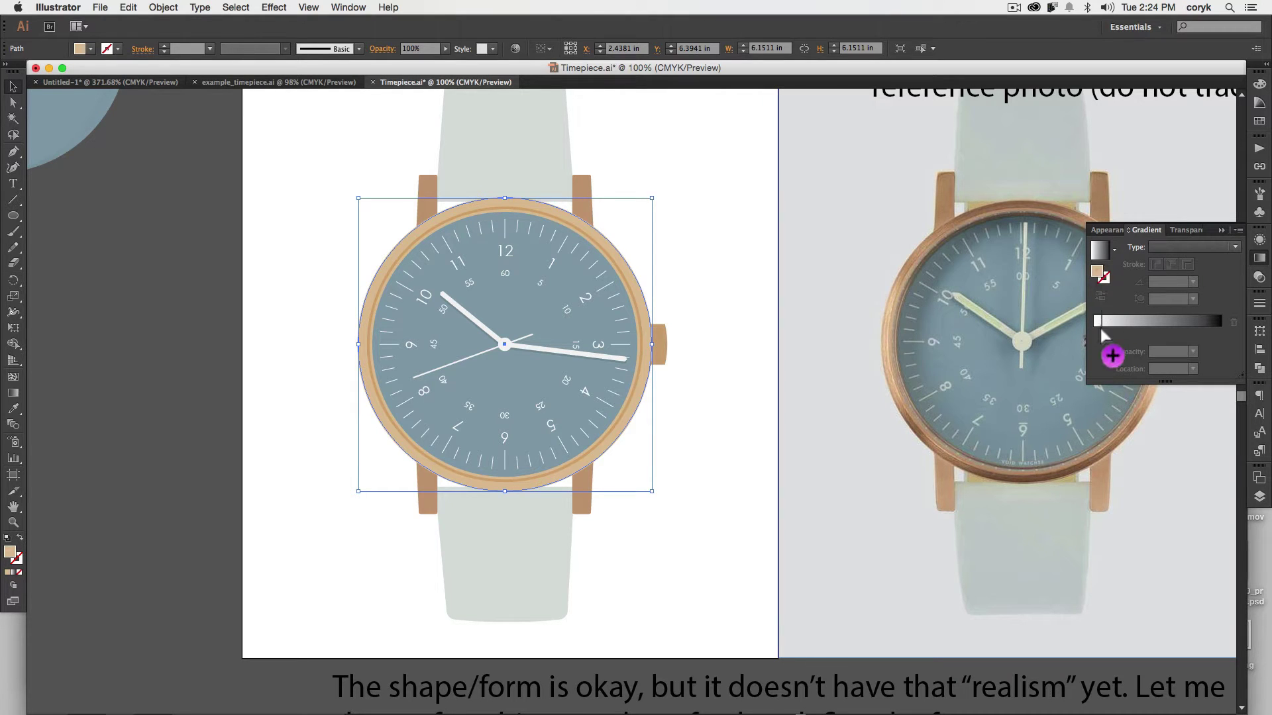
click(1100, 323)
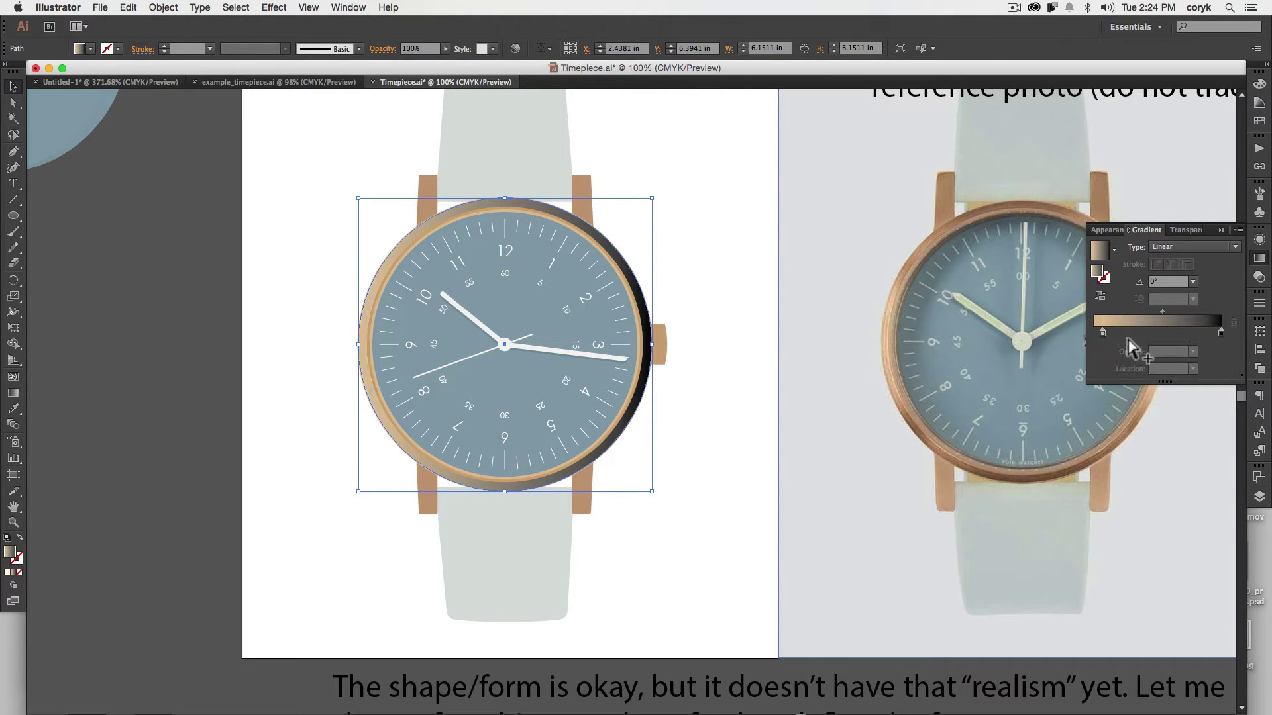
drag(1102, 332, 1218, 358)
click(1102, 331)
Set the bezel gradient's angle to 90°
click(1147, 334)
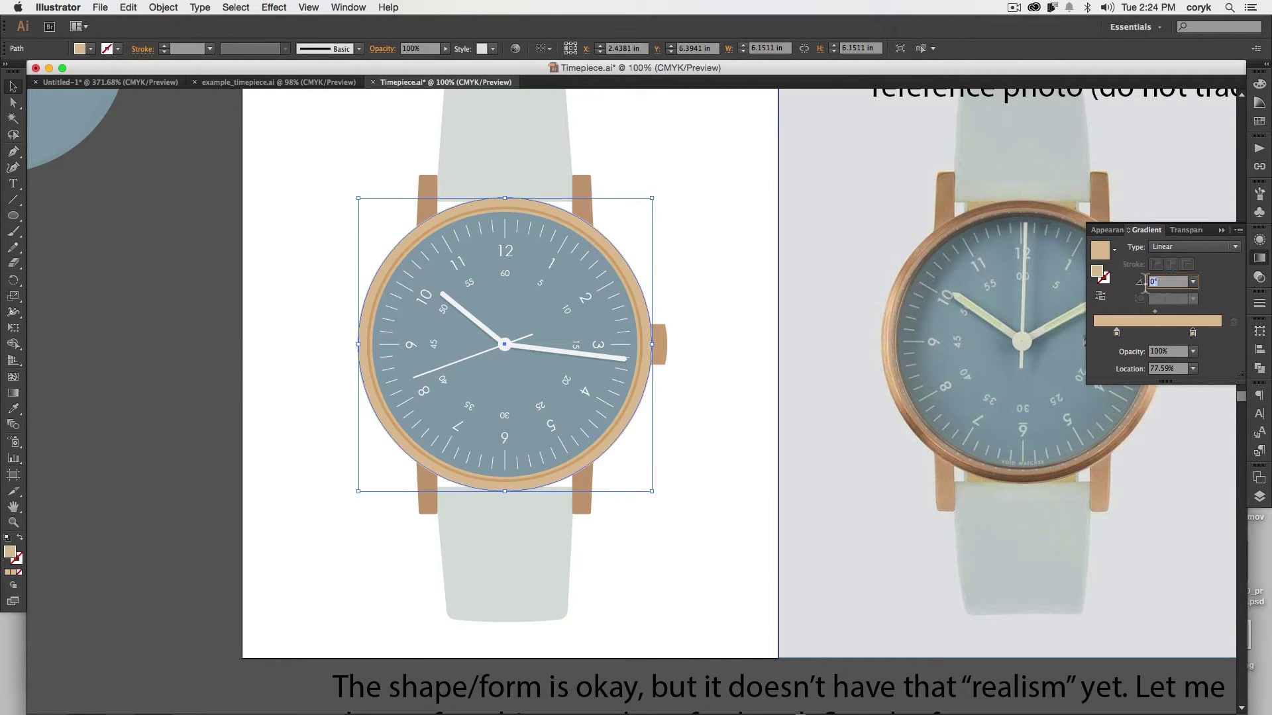
text(90)
key(Return)
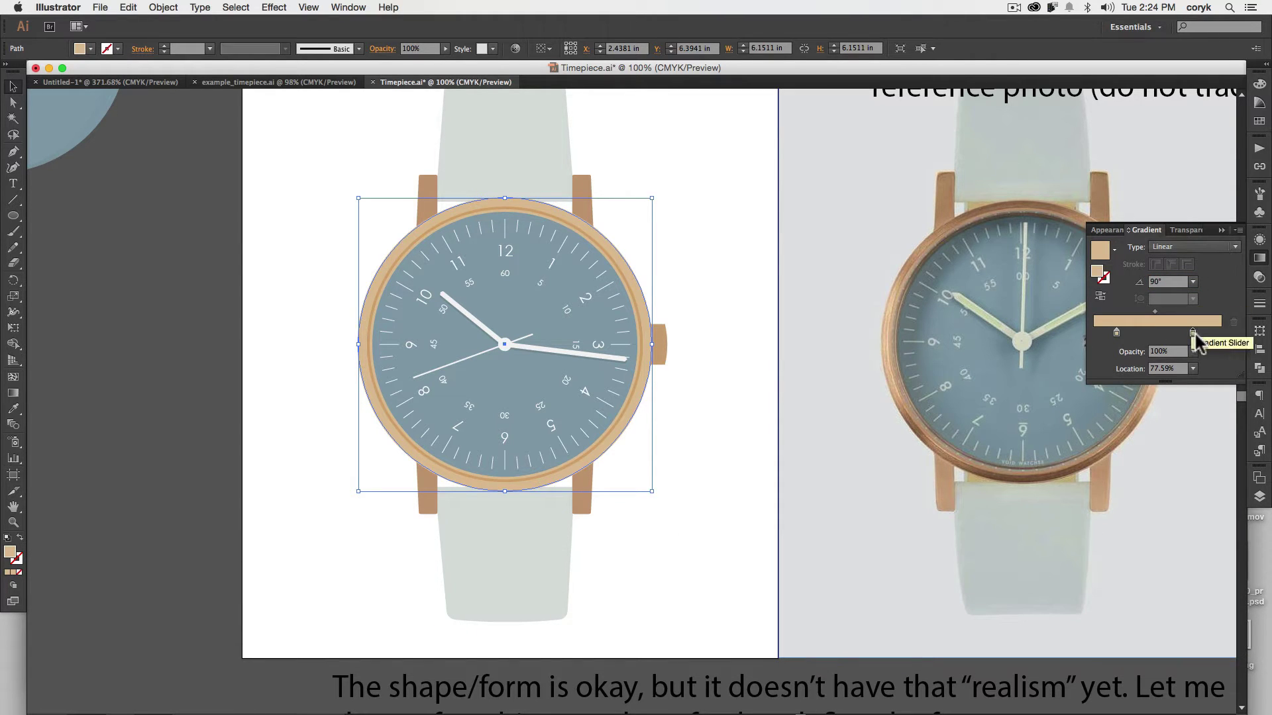
Recolor the bezel gradient's end stop in HSB mode to a dark brown with H 31, S 68 and B 66
click(1192, 332)
double_click(1190, 332)
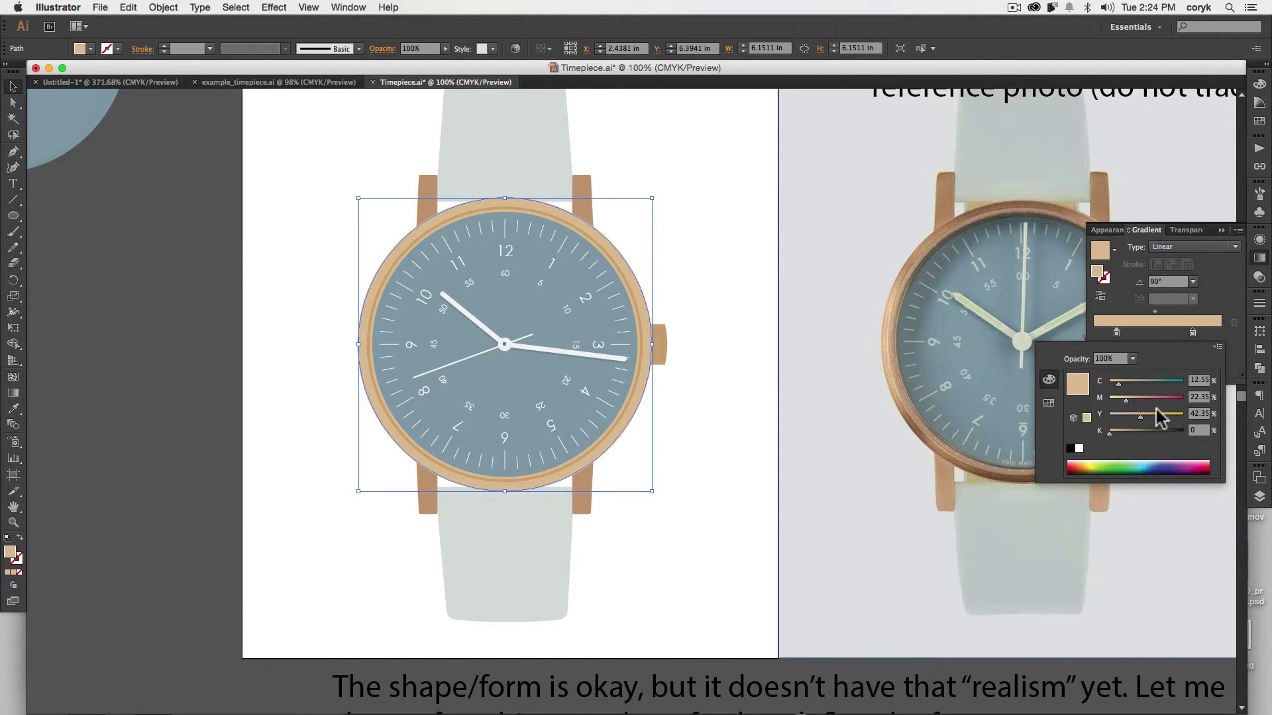
click(1216, 347)
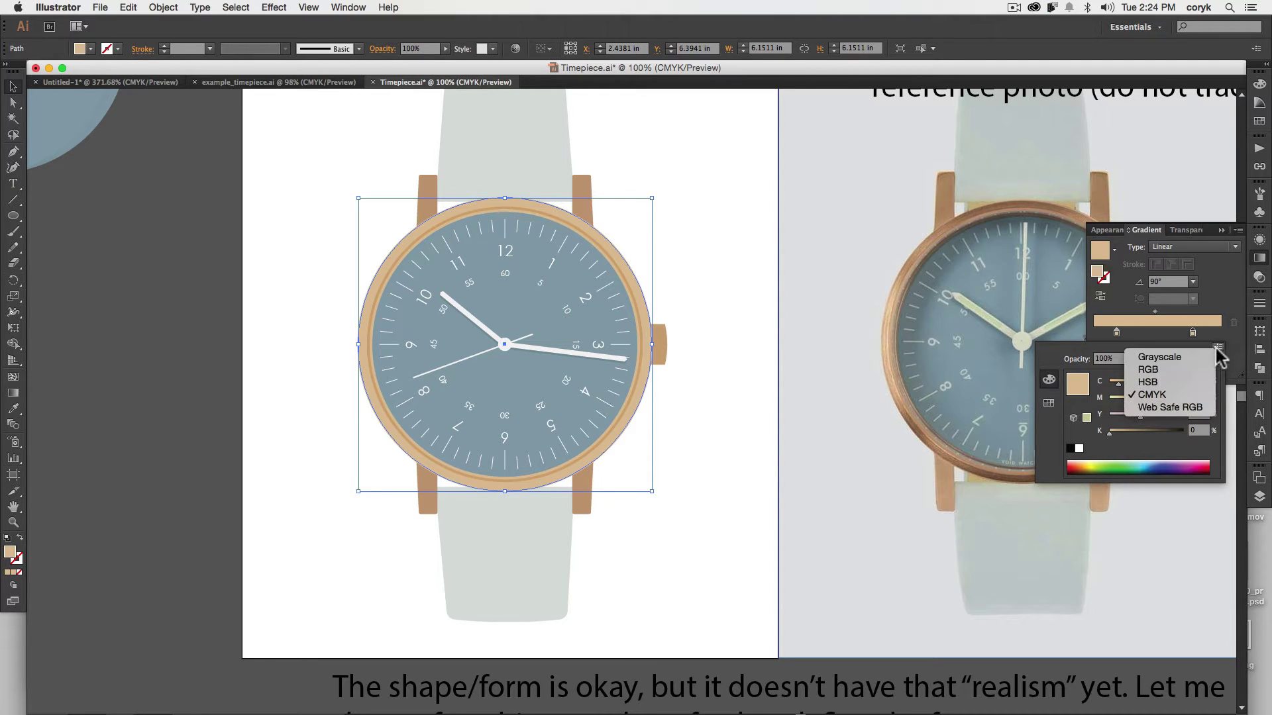
click(1170, 380)
mouse_move(1131, 405)
mouse_down()
mouse_move(1153, 403)
mouse_move(1163, 427)
mouse_move(1160, 405)
mouse_move(1121, 390)
mouse_up()
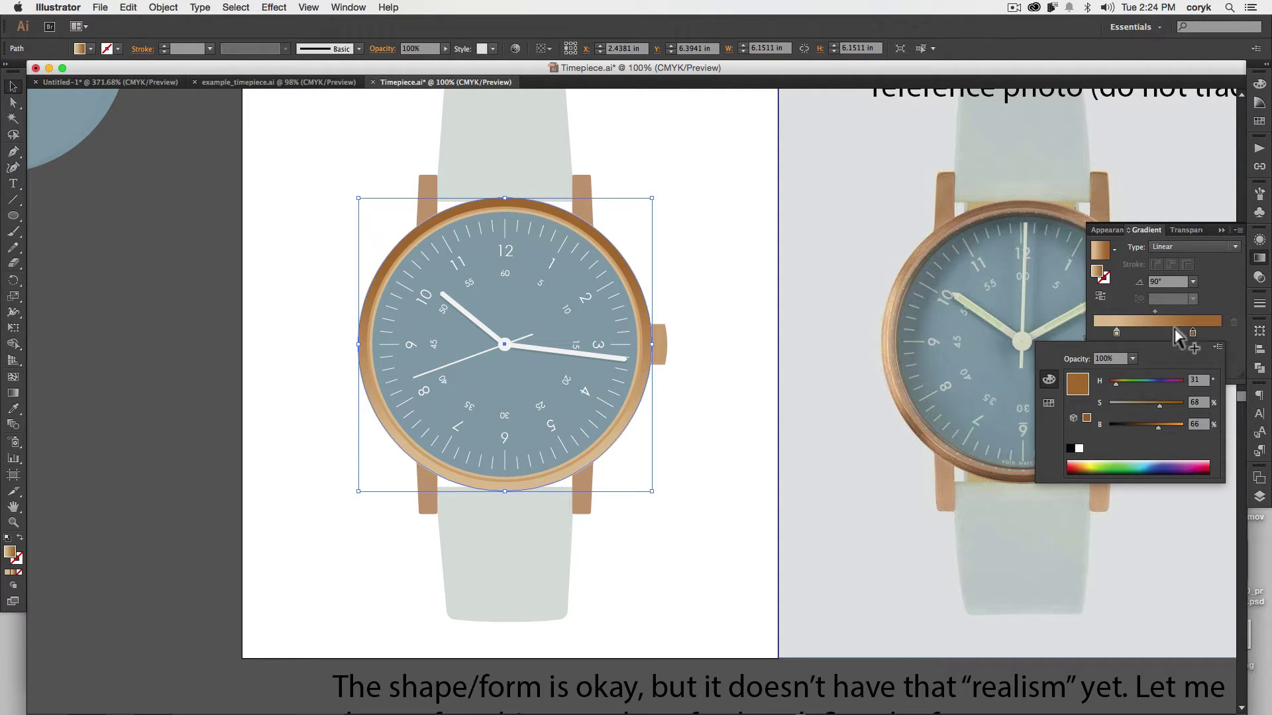
click(1134, 332)
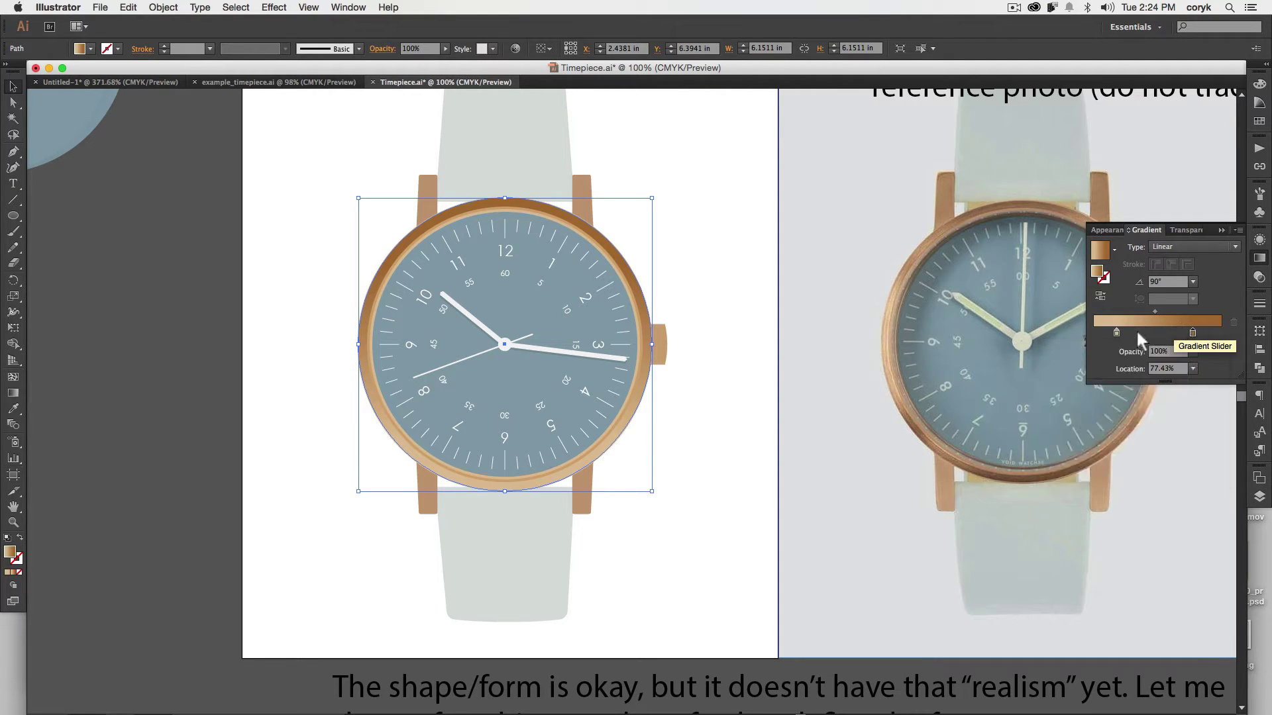
Shift the bezel gradient's tan stop to about 57% and add a paler stop before it, using HSB values H 32.41, S 27, B 93
drag(1115, 331, 1171, 332)
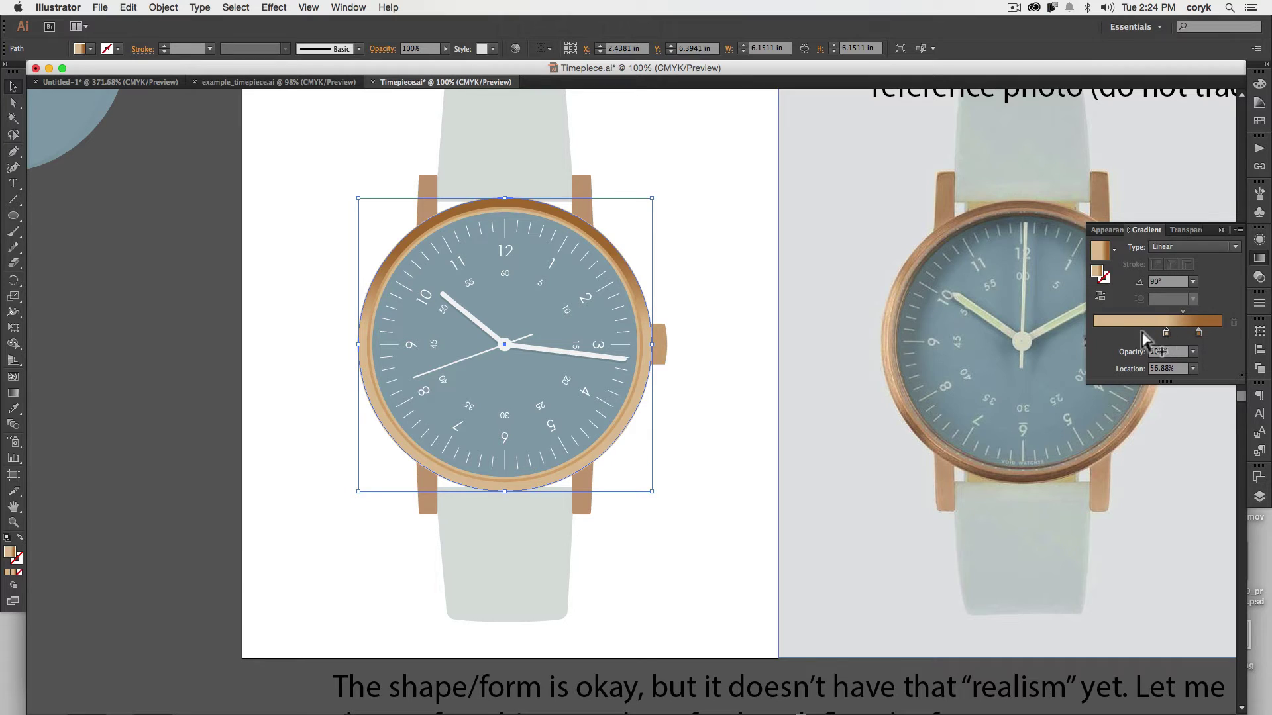
double_click(1137, 333)
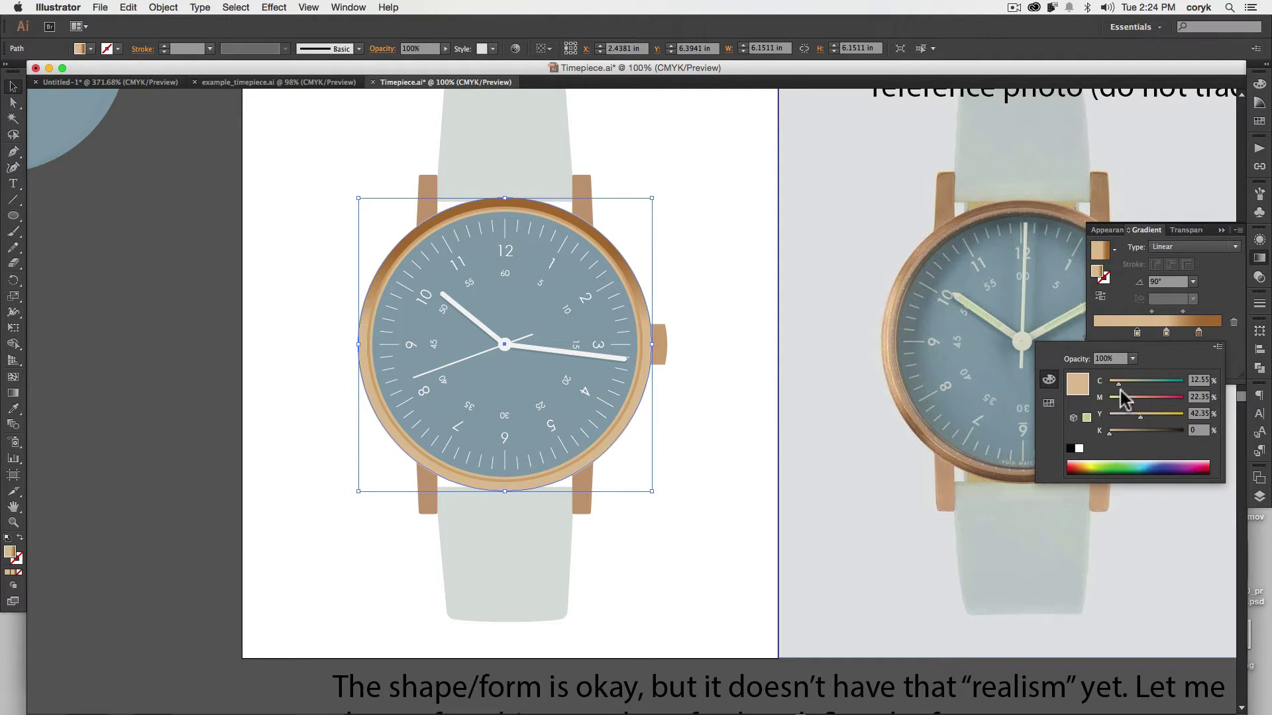
drag(1123, 396, 1111, 386)
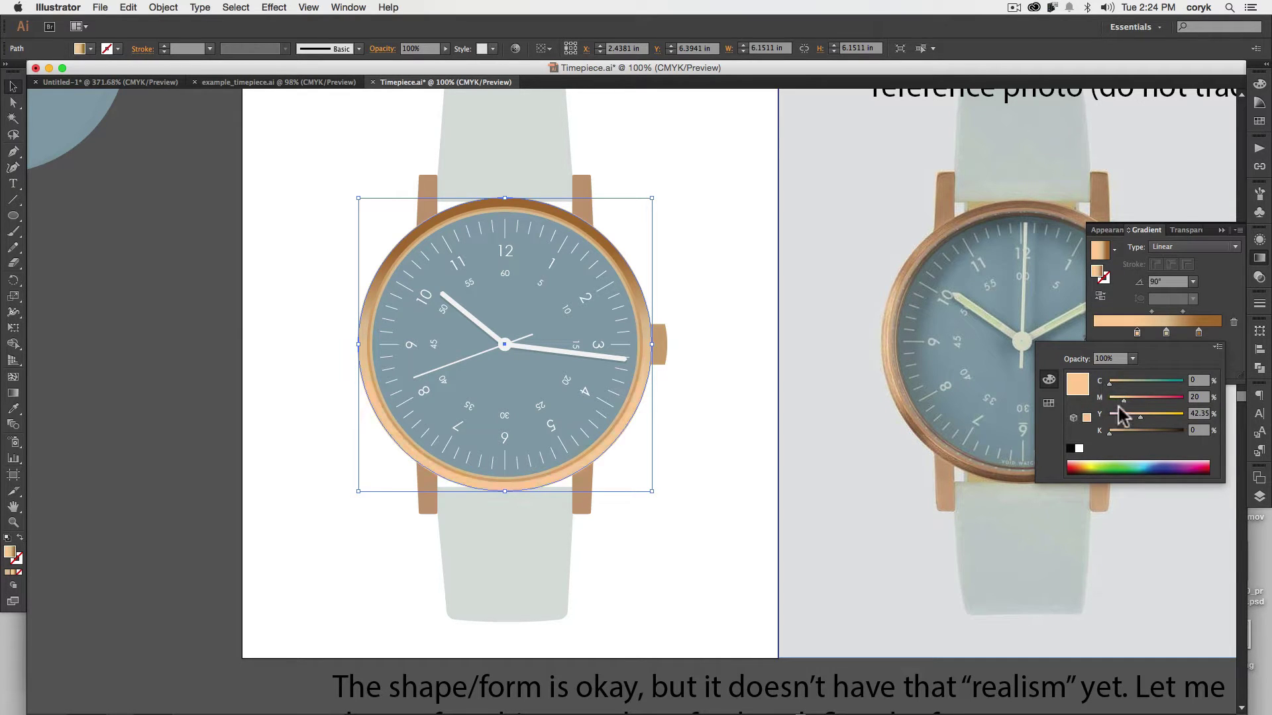
click(1217, 346)
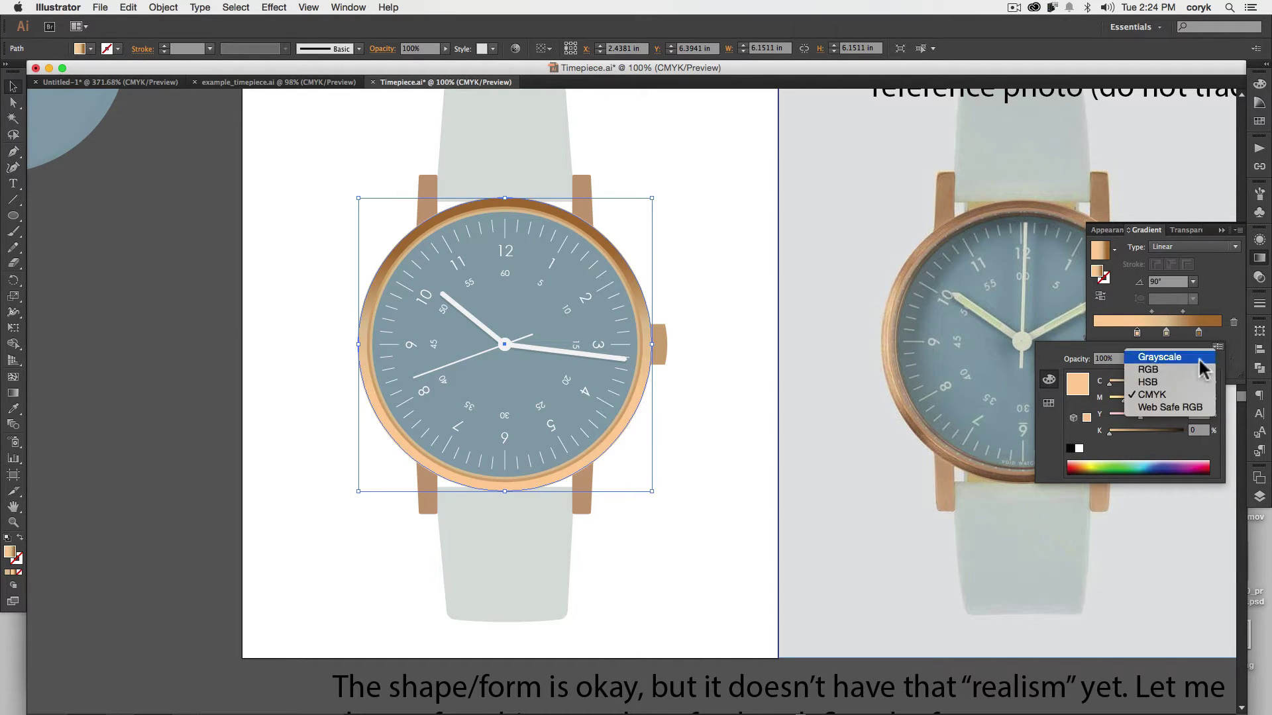
click(1162, 380)
drag(1138, 403, 1130, 405)
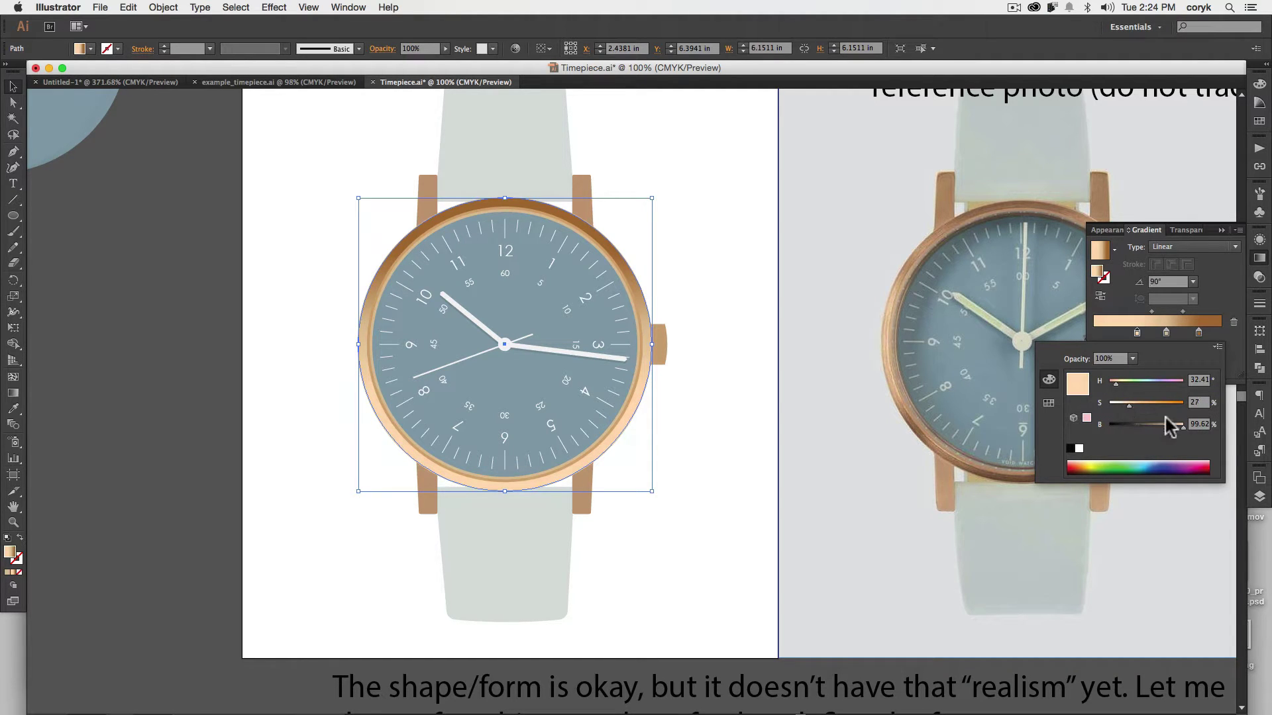
drag(1181, 425, 1177, 425)
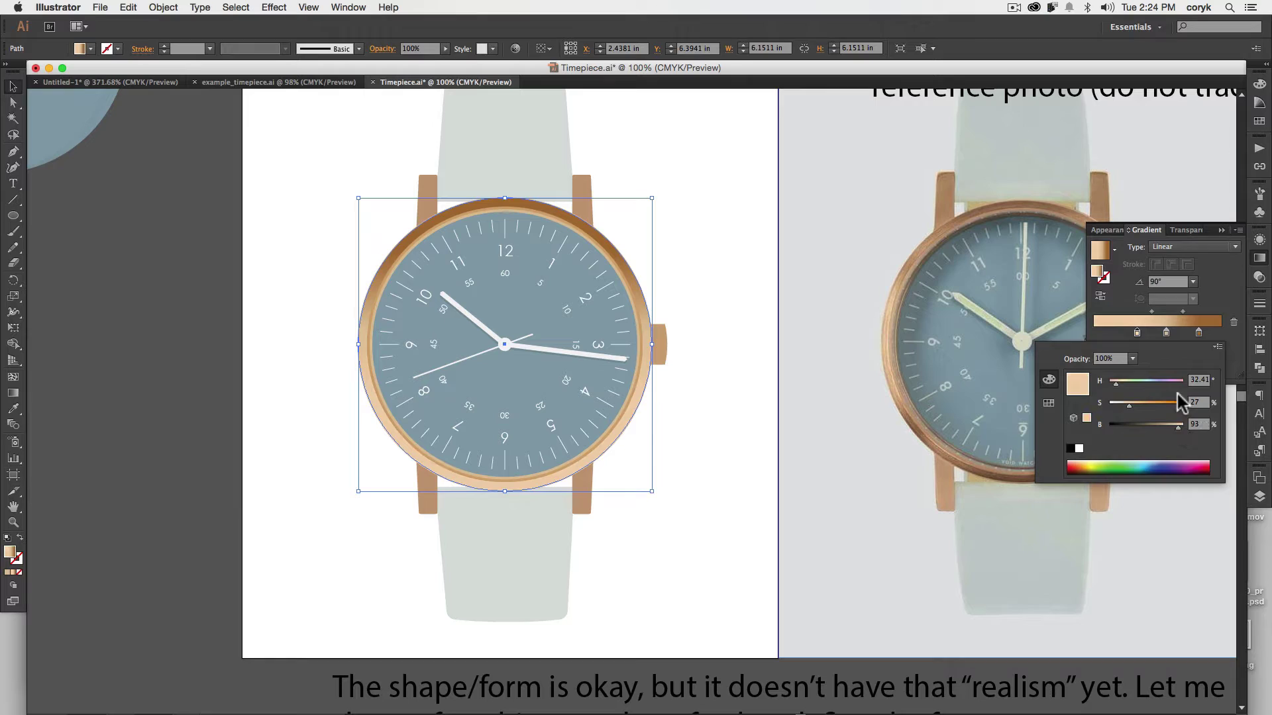
Duplicate the dark brown stop near the start of the bezel gradient so both ends are dark
click(1216, 334)
click(1215, 334)
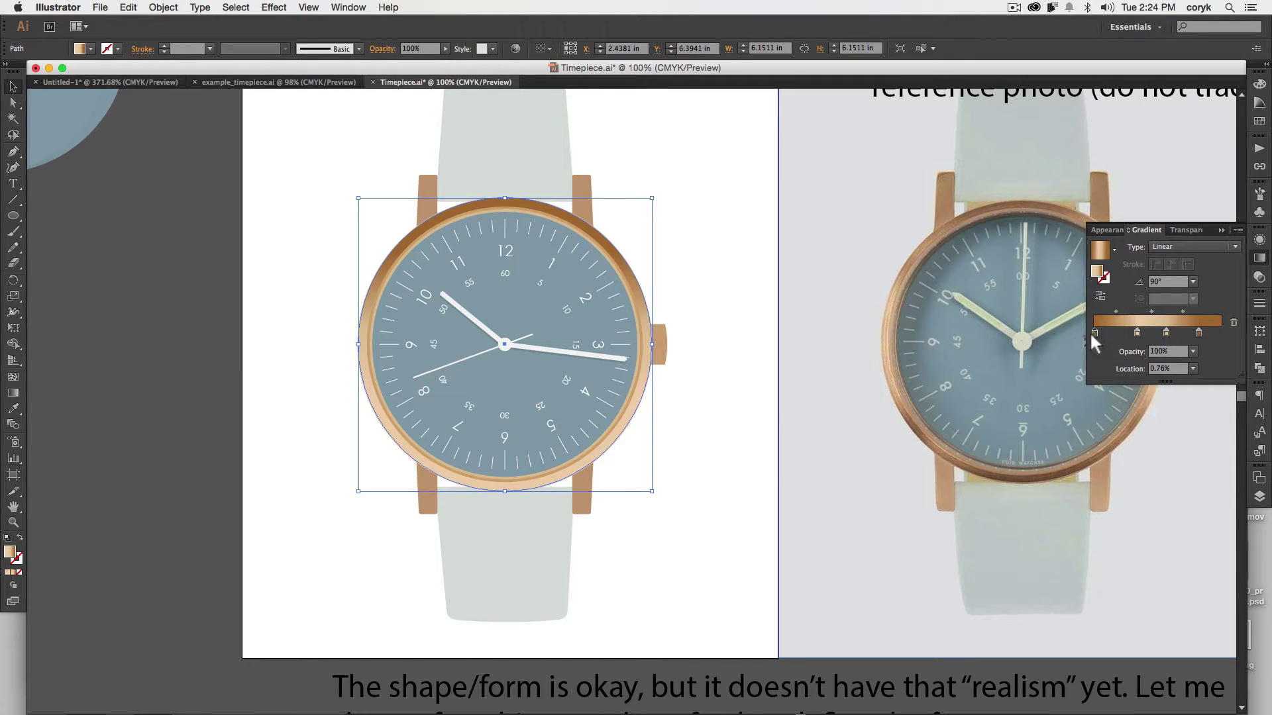
mouse_move(1092, 335)
mouse_down()
mouse_move(1071, 332)
mouse_move(1137, 311)
mouse_move(1126, 311)
mouse_up()
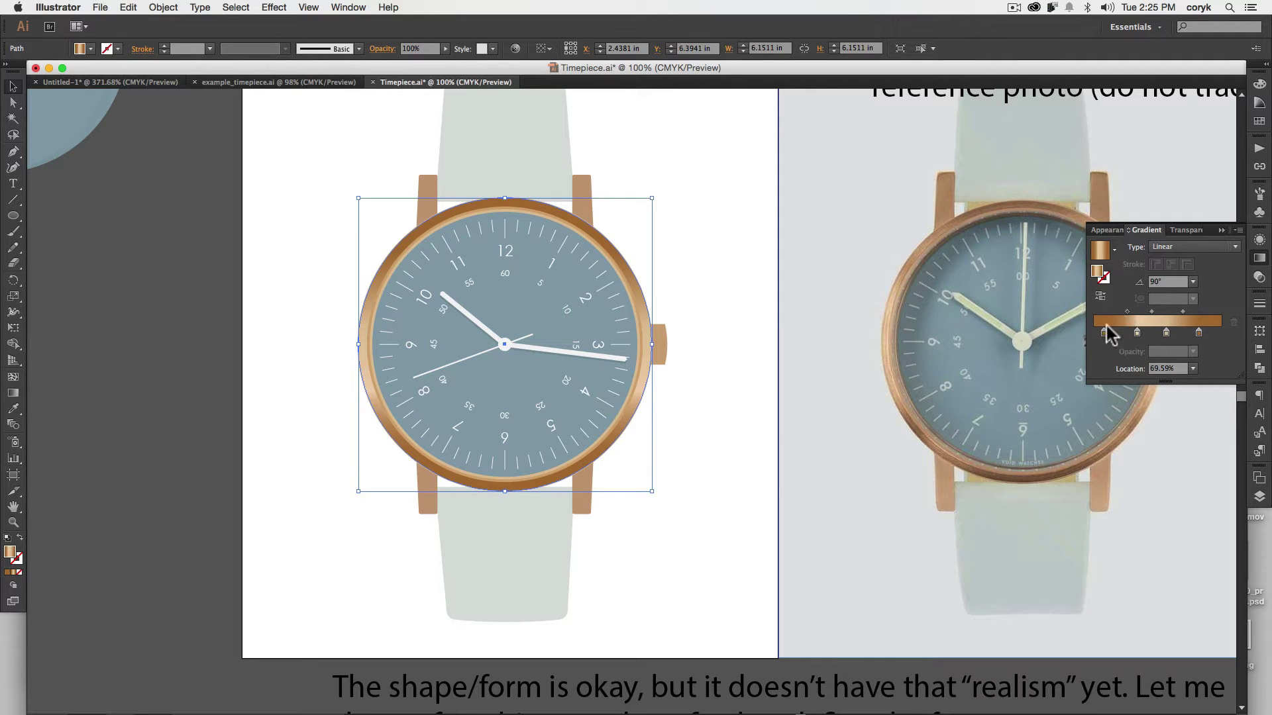
Apply the outer bezel's gradient to the 5.776 in circle just inside it and set its angle to 15°
key(v)
key(z)
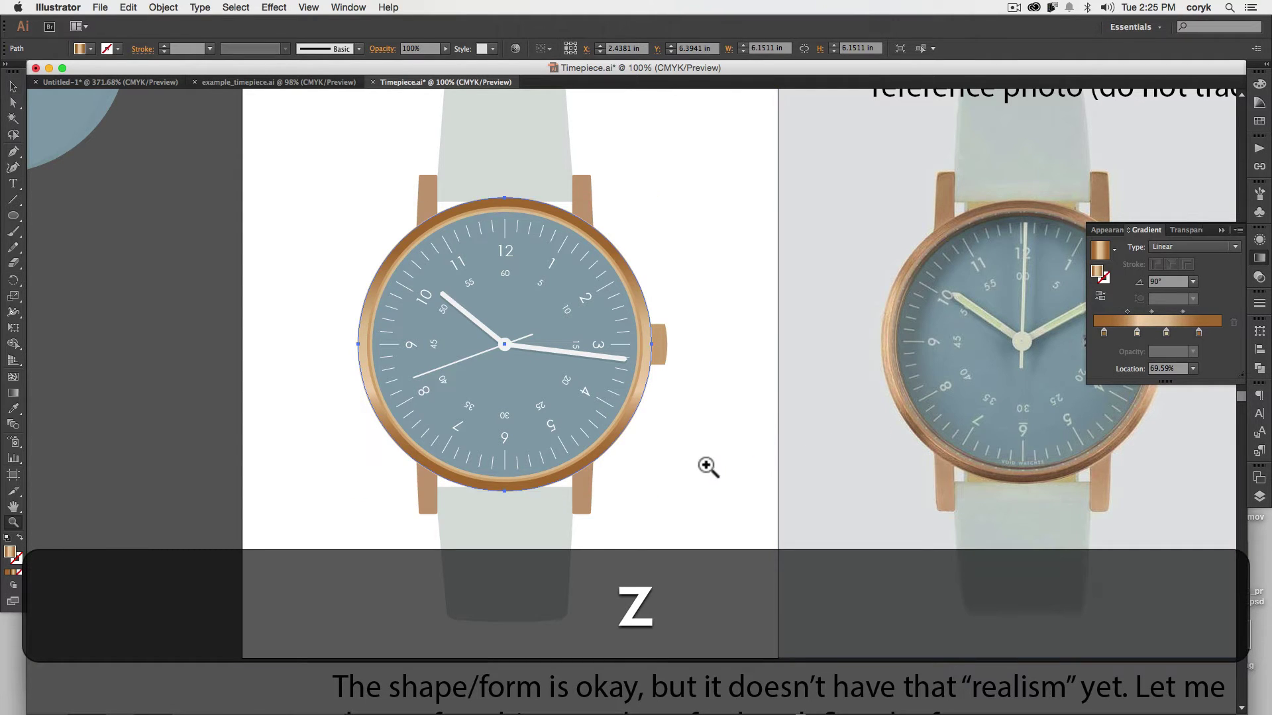
drag(706, 468, 391, 308)
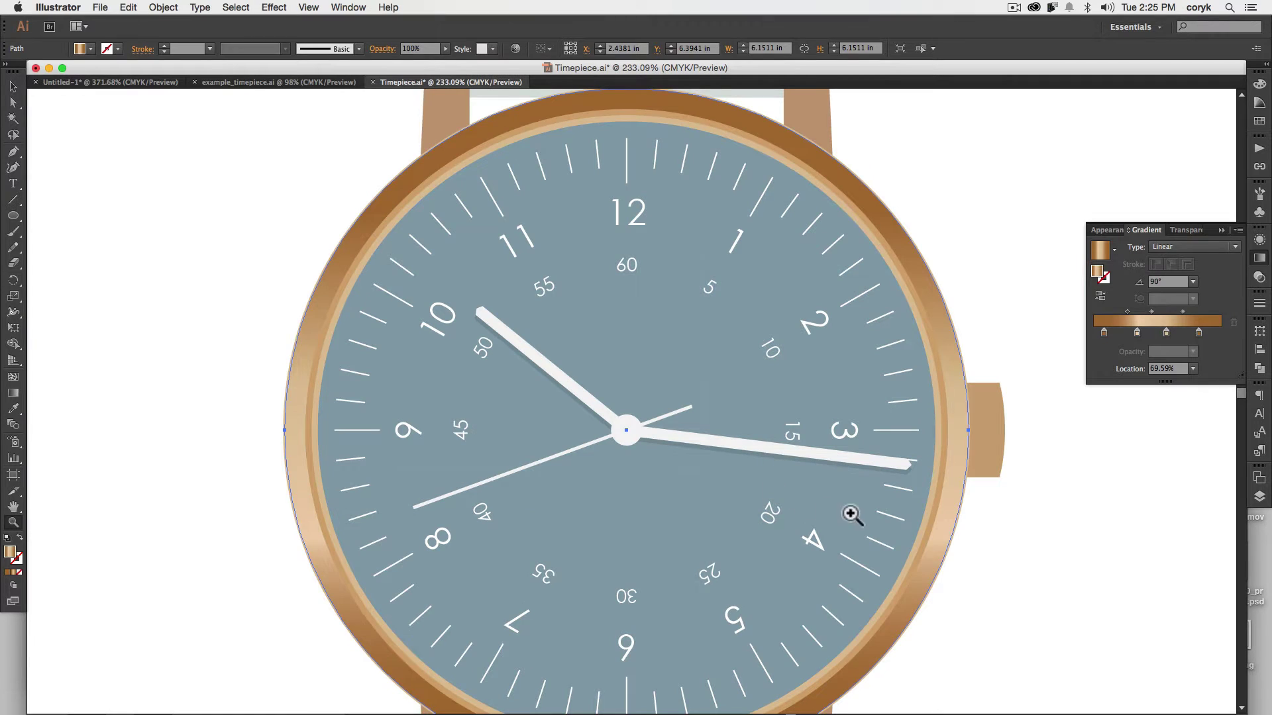
key(v)
click(1012, 555)
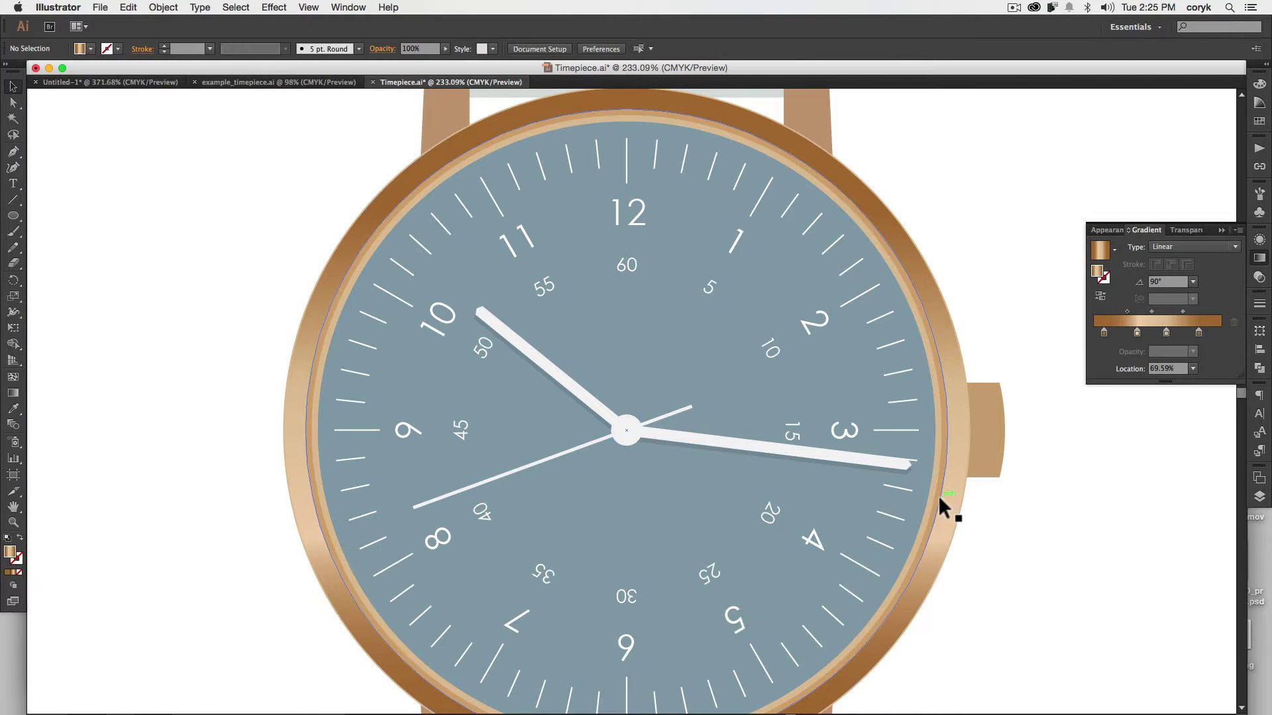
click(938, 497)
key(i)
click(949, 500)
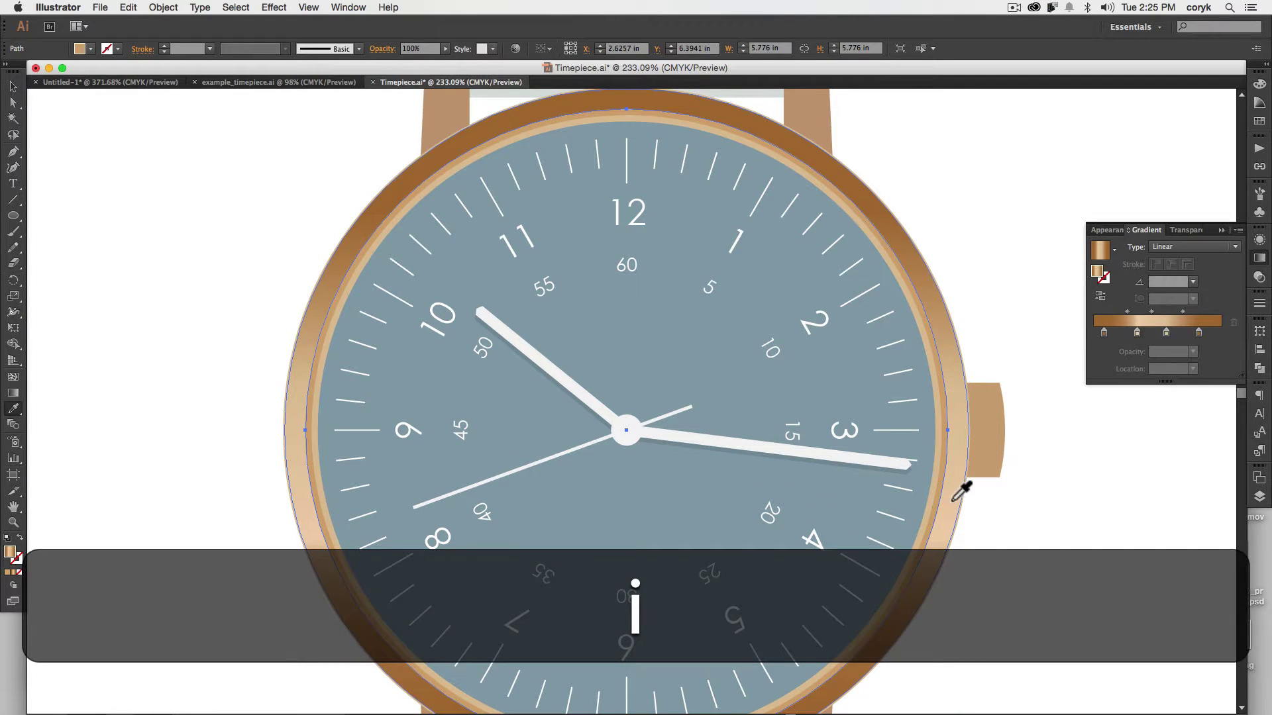
click(1161, 282)
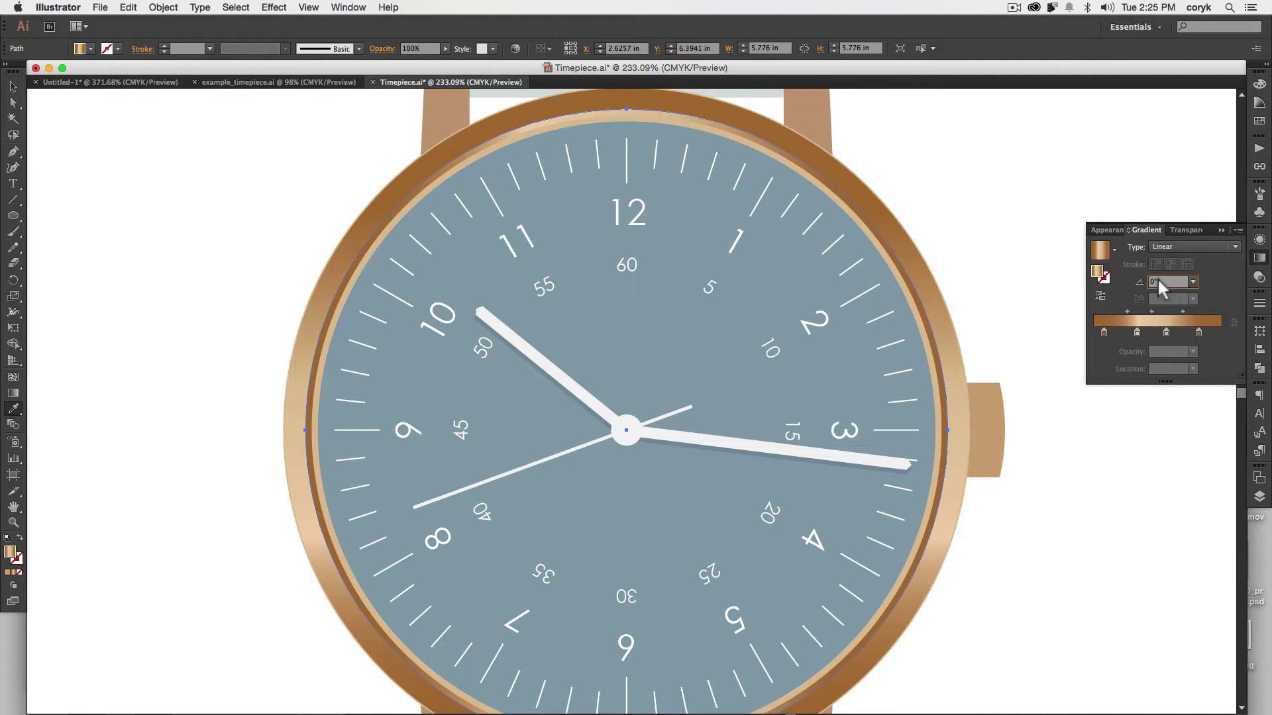
text(15)
key(Return)
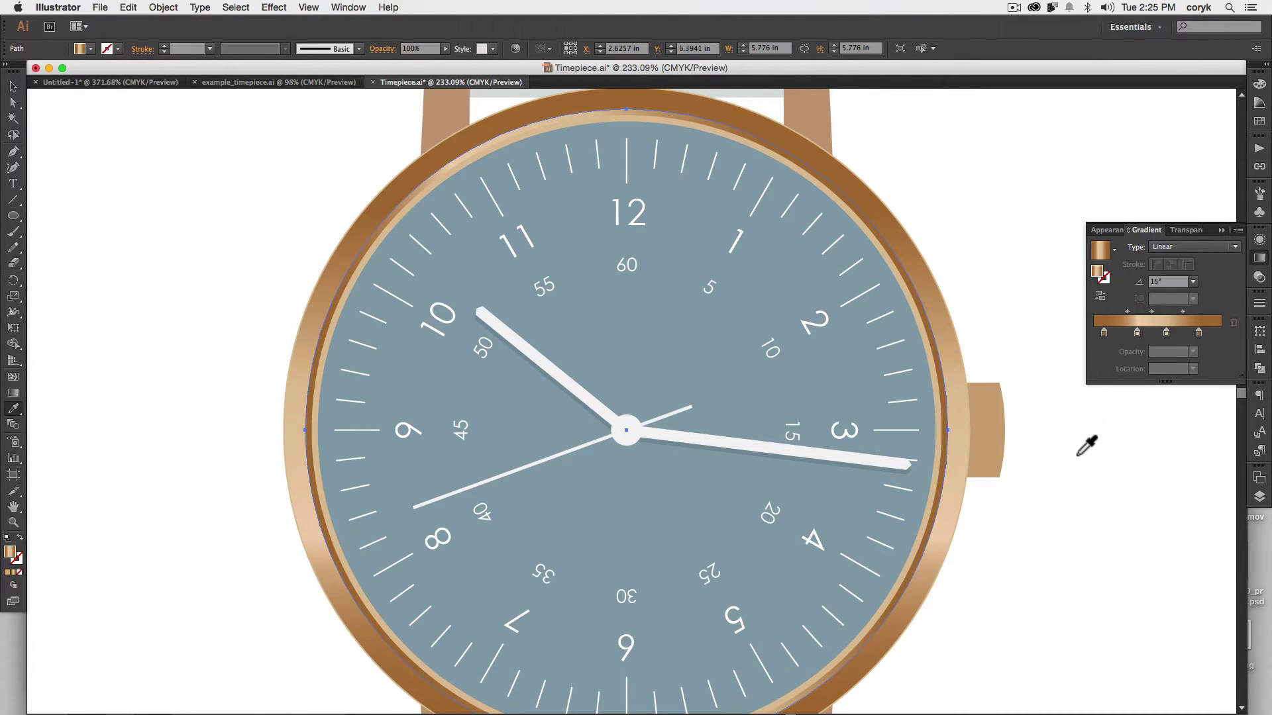
Apply the bezel gradient to the thin 5.6649 in ring around the dial and set its angle to 90°
key(v)
click(1012, 462)
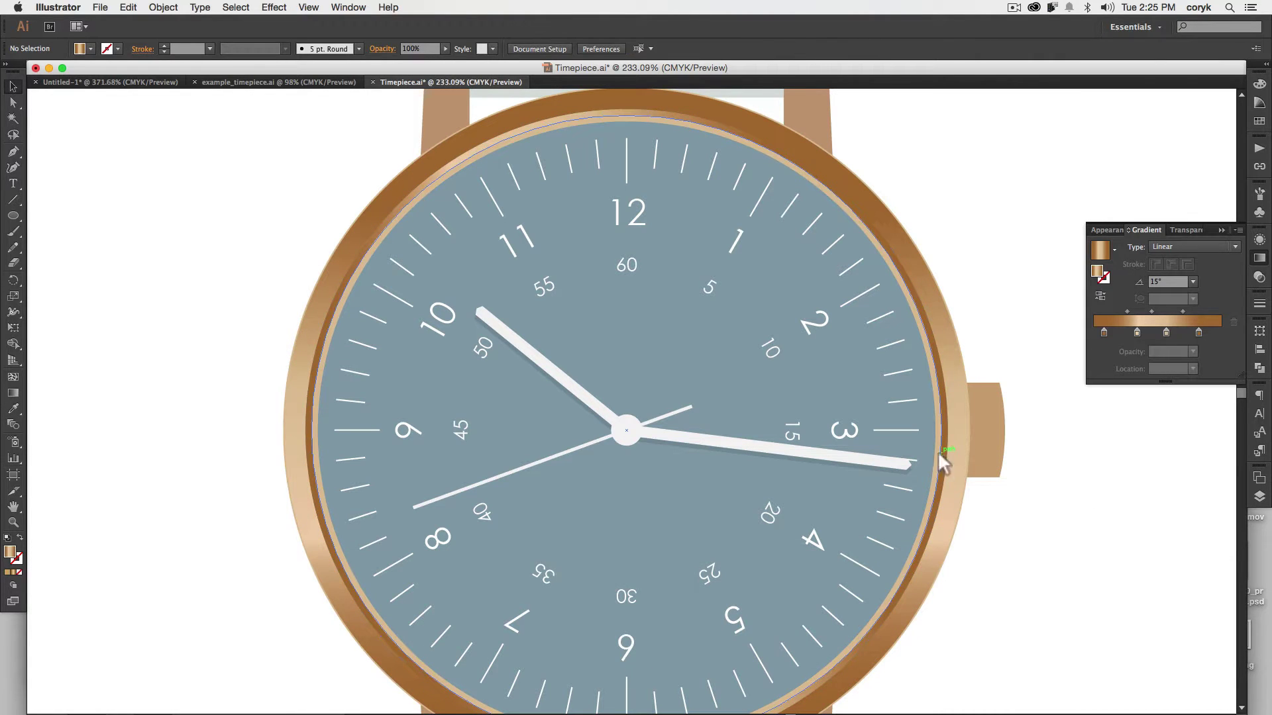
click(936, 451)
key(i)
click(956, 453)
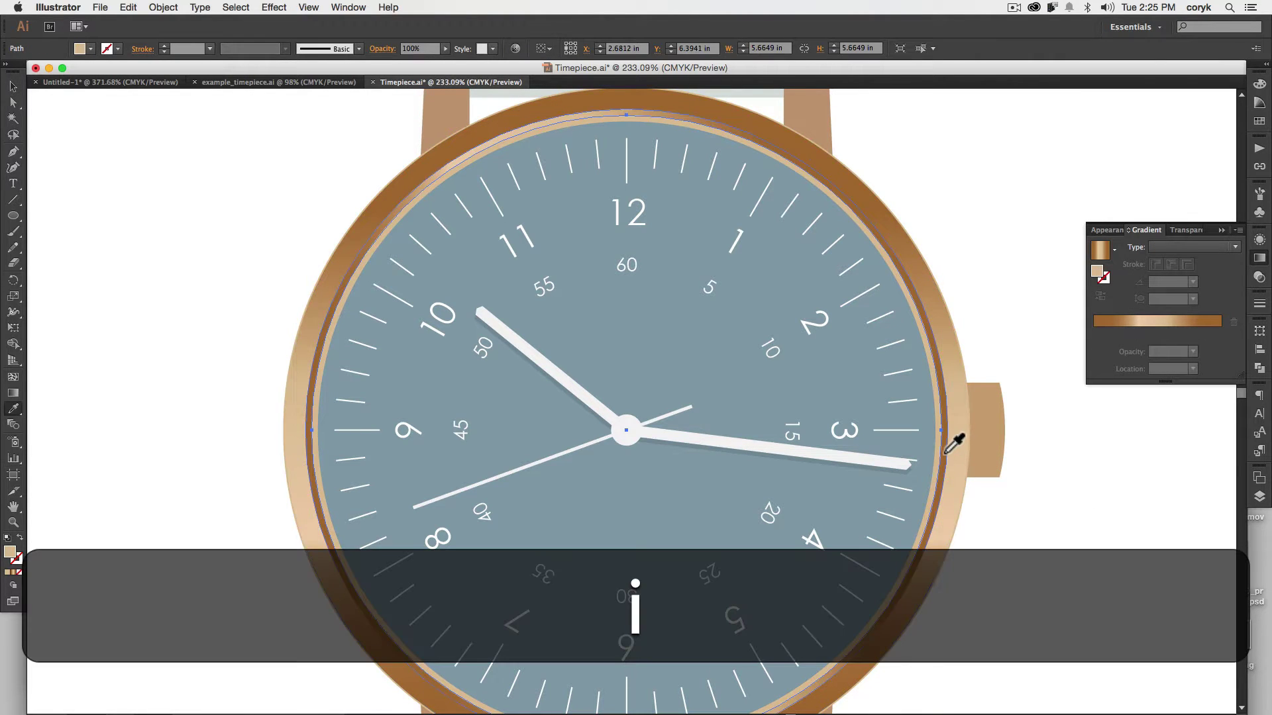
click(1161, 281)
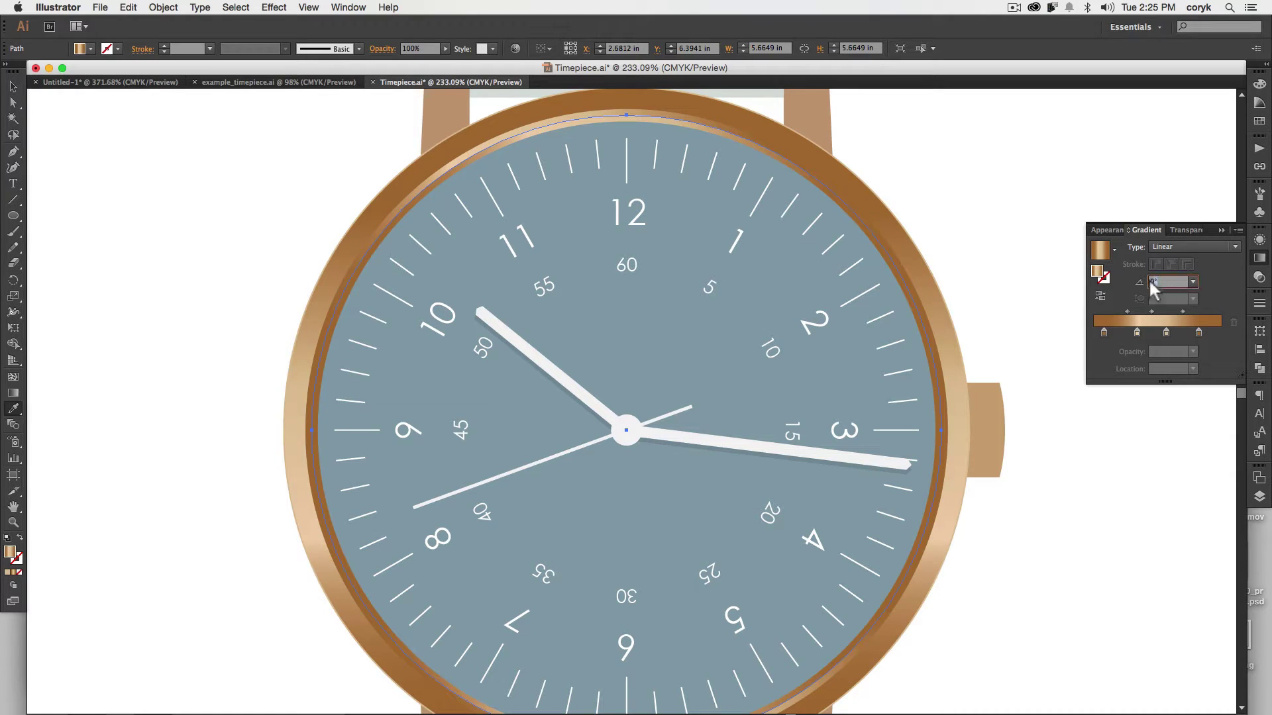
text(90)
key(Return)
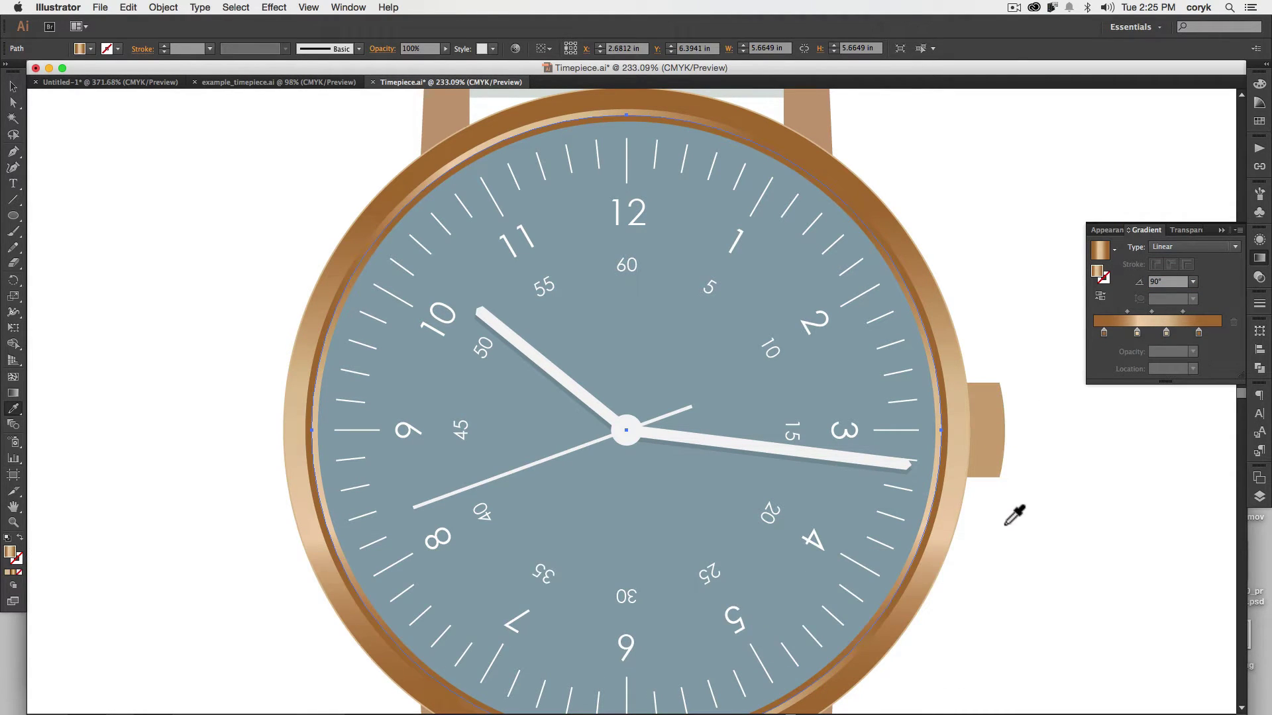
Enlarge the blue dial circle evenly from its center to about 5.59 in across
key(v)
click(1008, 553)
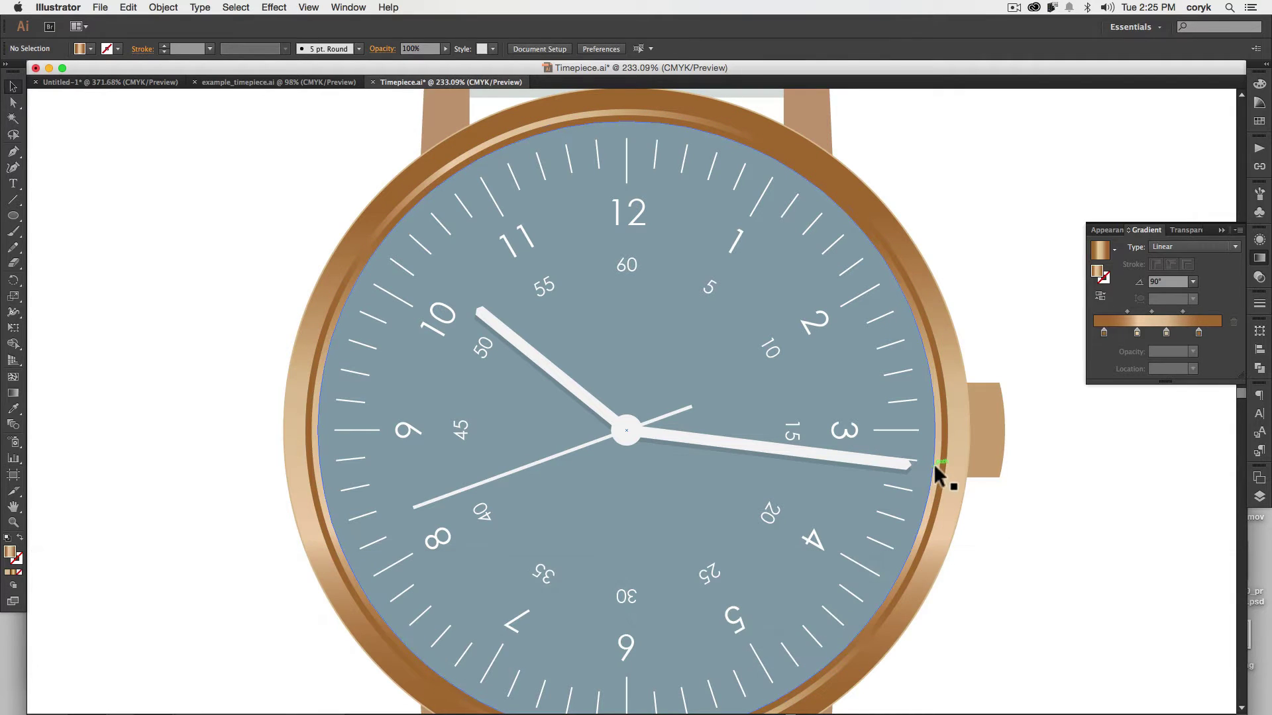
click(933, 463)
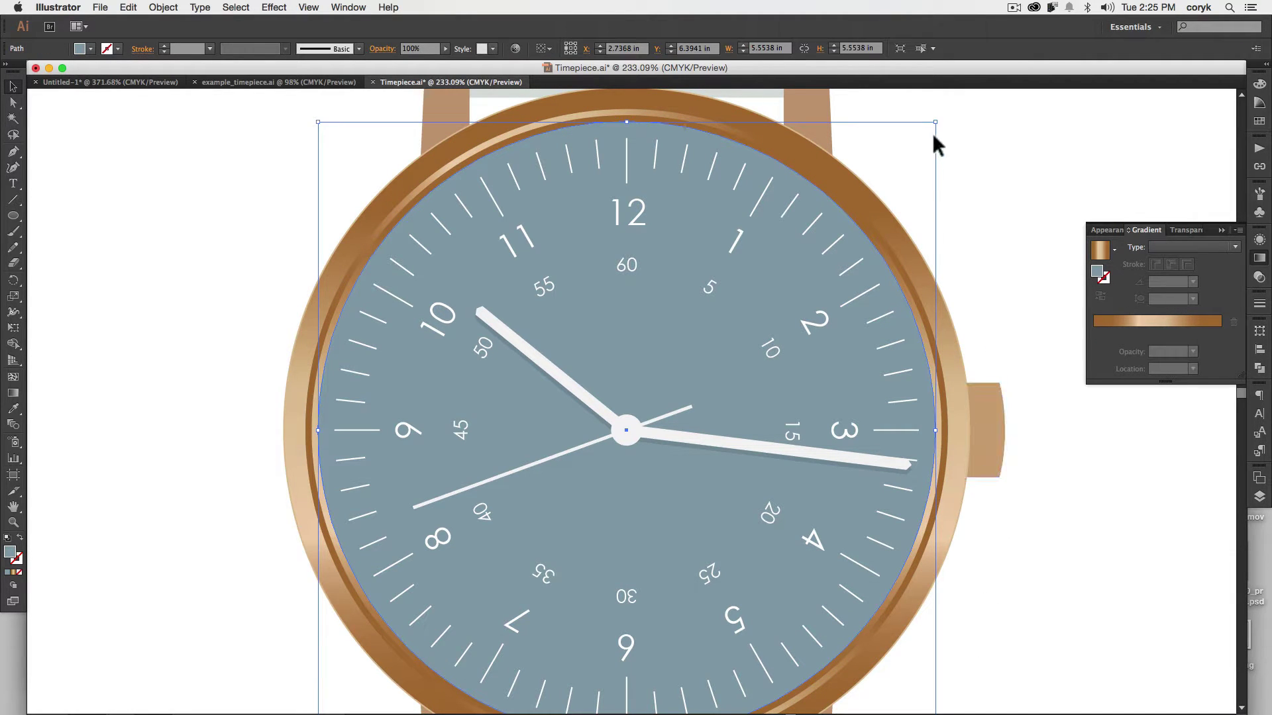
drag(935, 122, 945, 122)
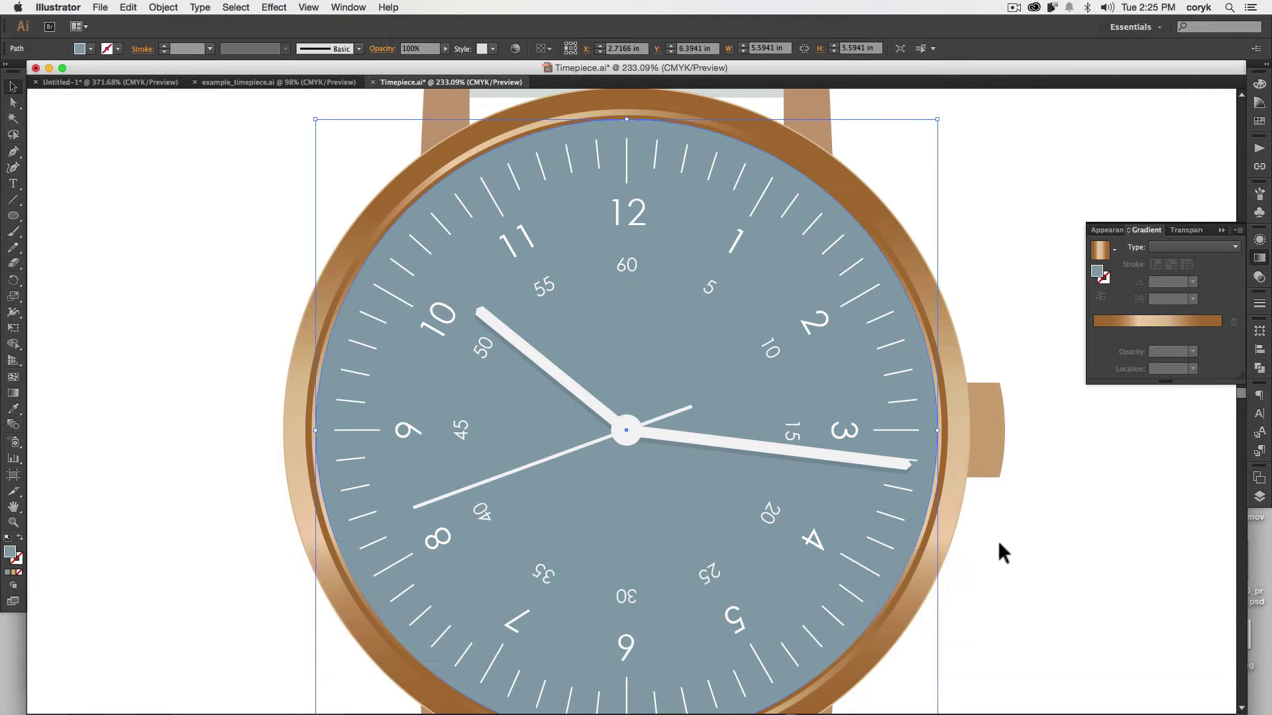
click(998, 541)
Resize the thin gradient ring around the dial to about 5.72 in and enlarge the blue dial to nearly fill it
click(935, 504)
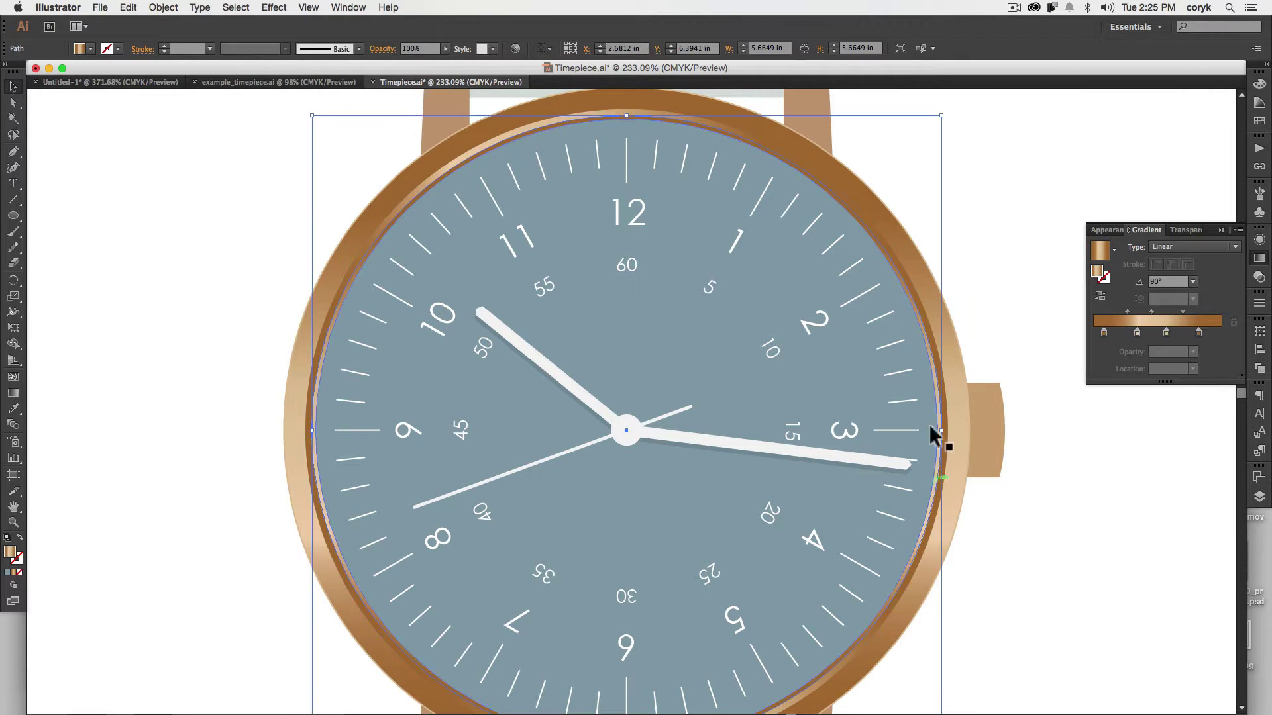
drag(943, 118, 947, 114)
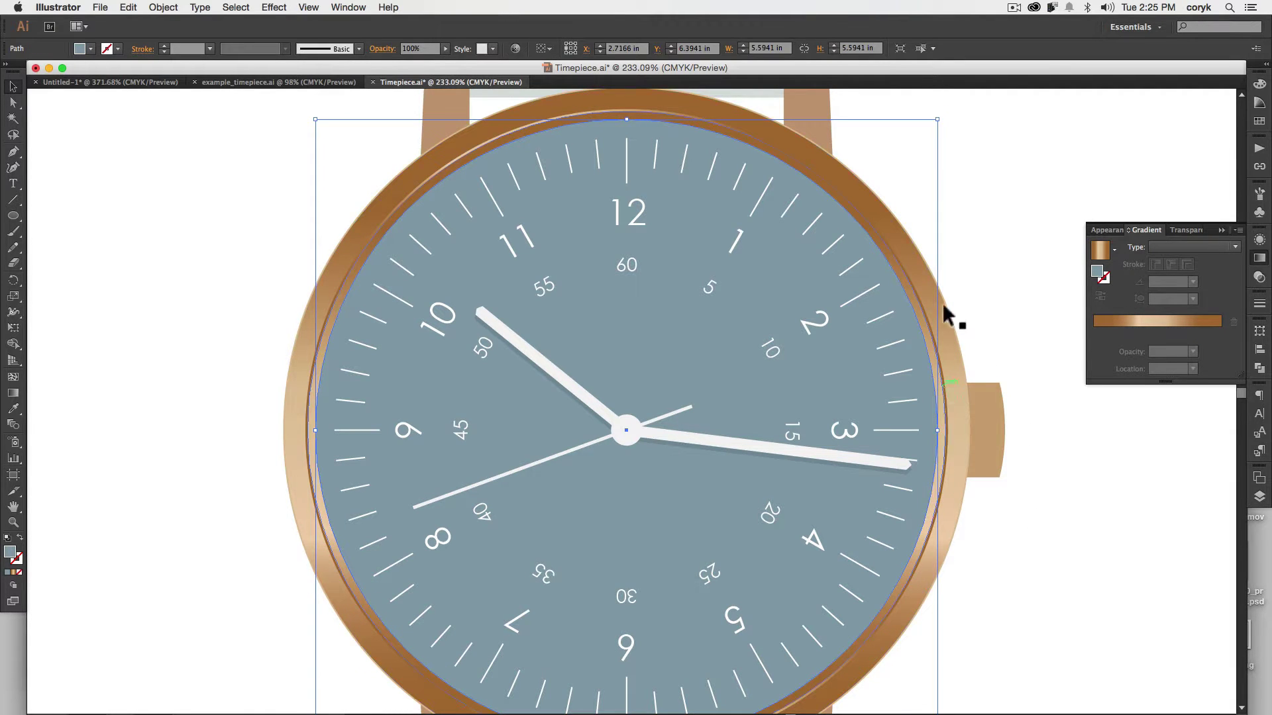
drag(938, 119, 946, 120)
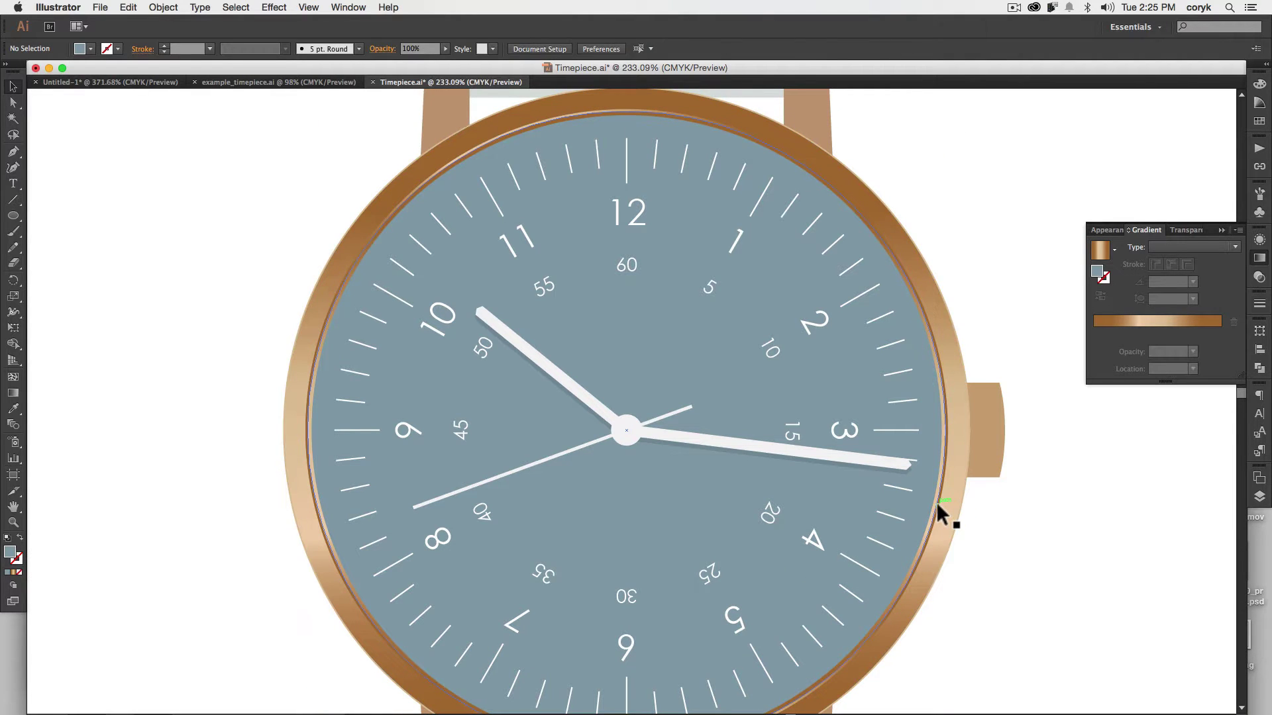
click(936, 501)
drag(946, 112, 946, 117)
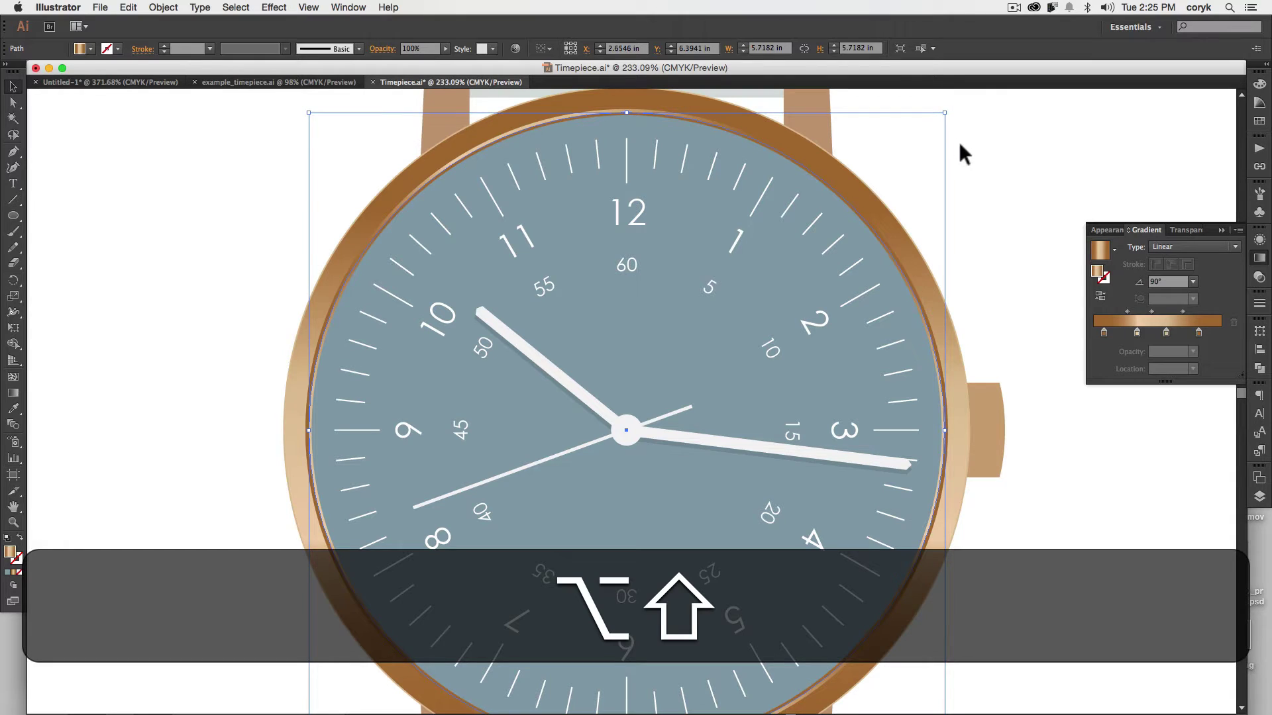
click(1030, 375)
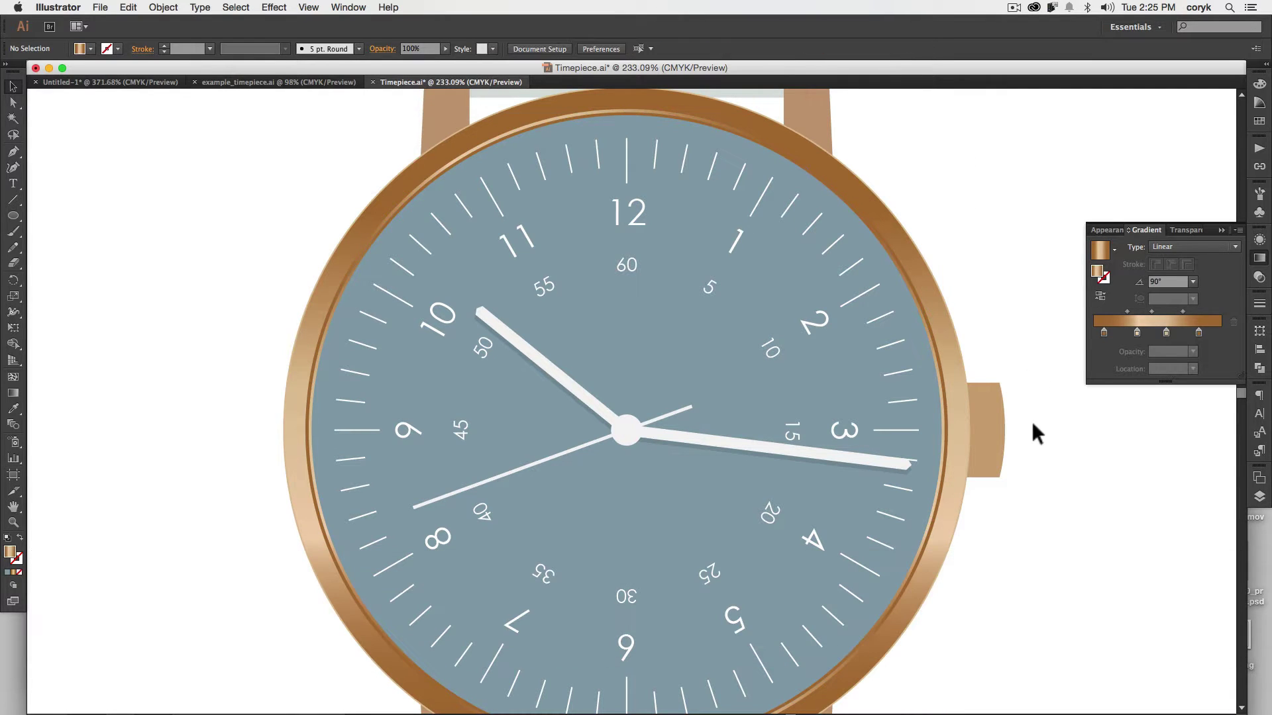
Enlarge the solid tan circle behind the bezel evenly from its center to about 6.25 in across
click(810, 153)
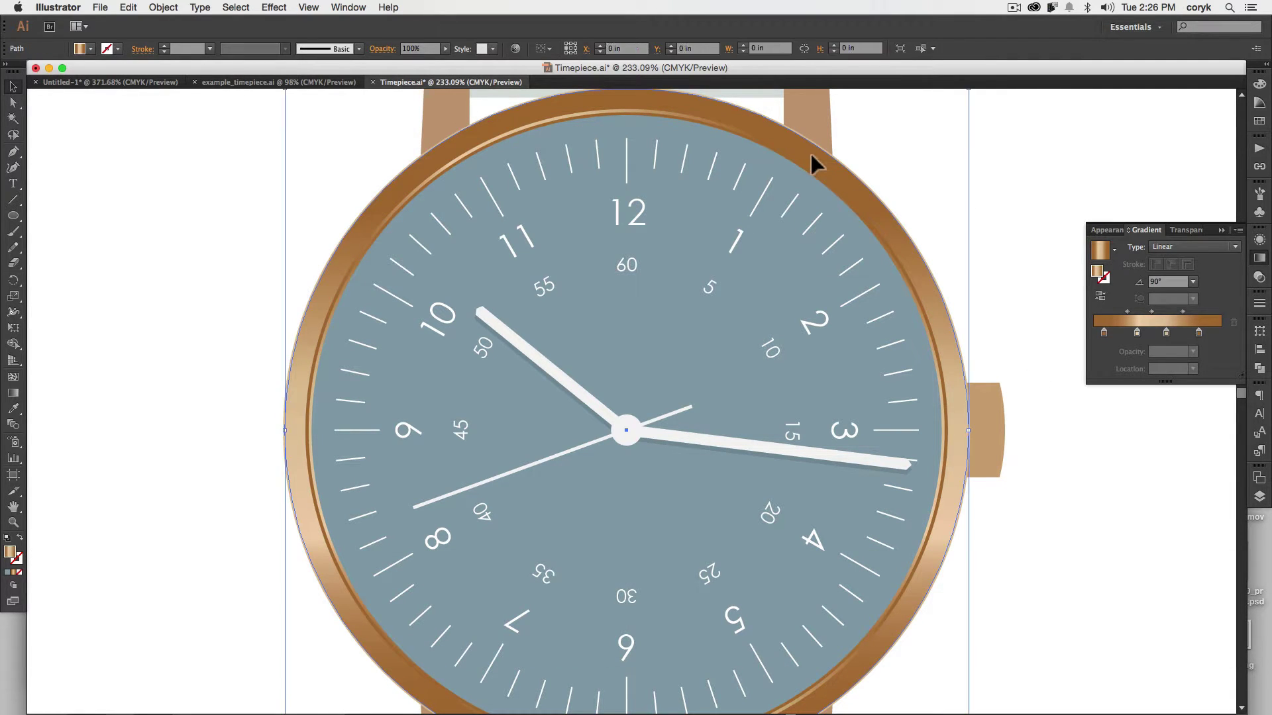
click(932, 263)
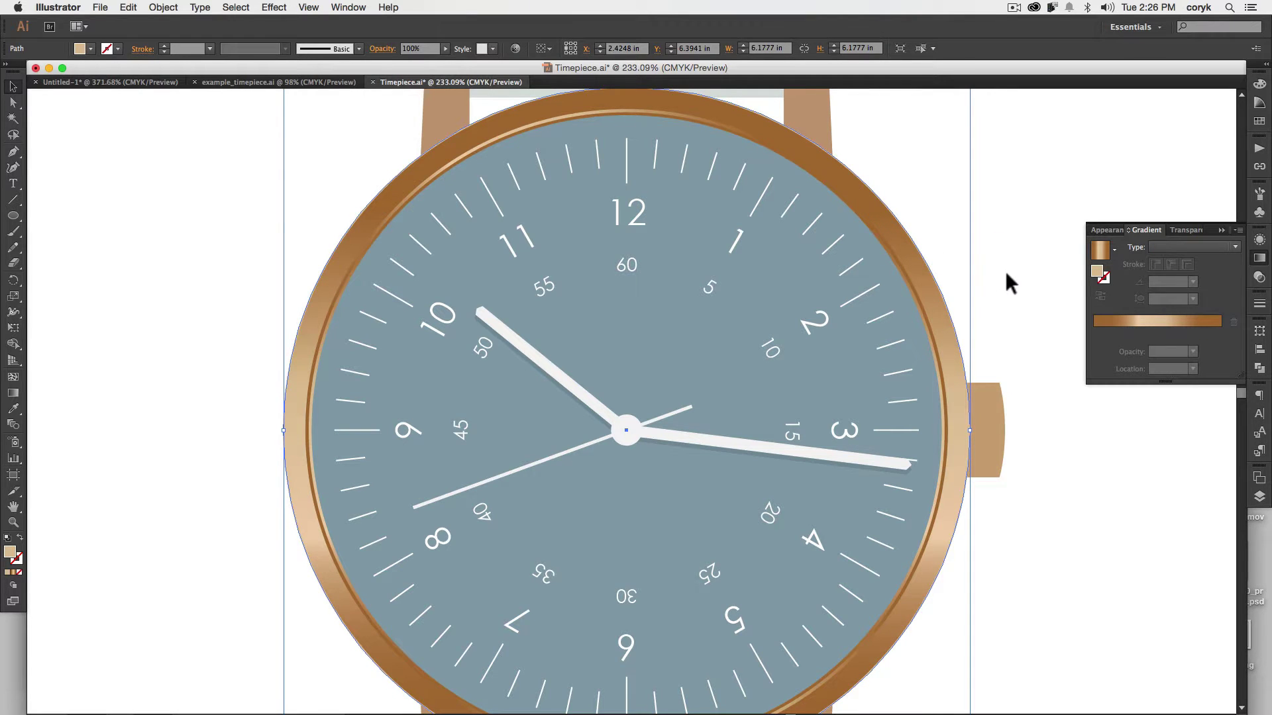
key(space)
drag(999, 272, 989, 307)
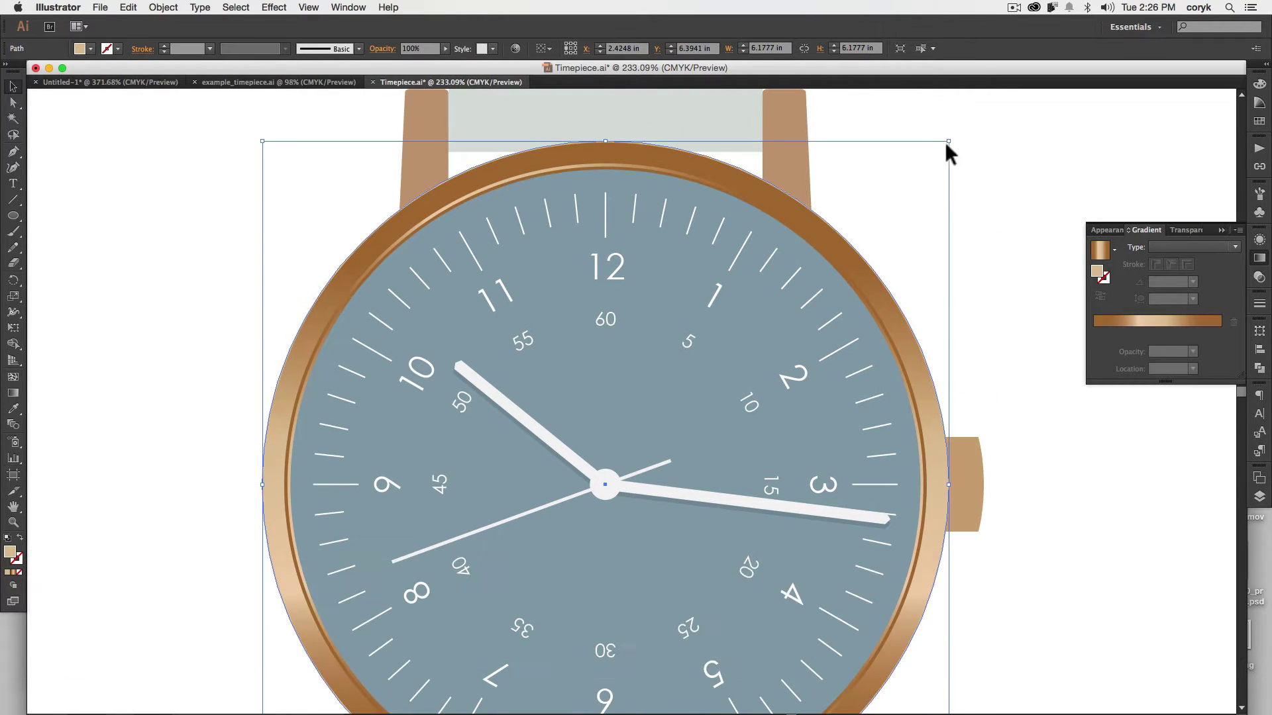
drag(948, 141, 952, 140)
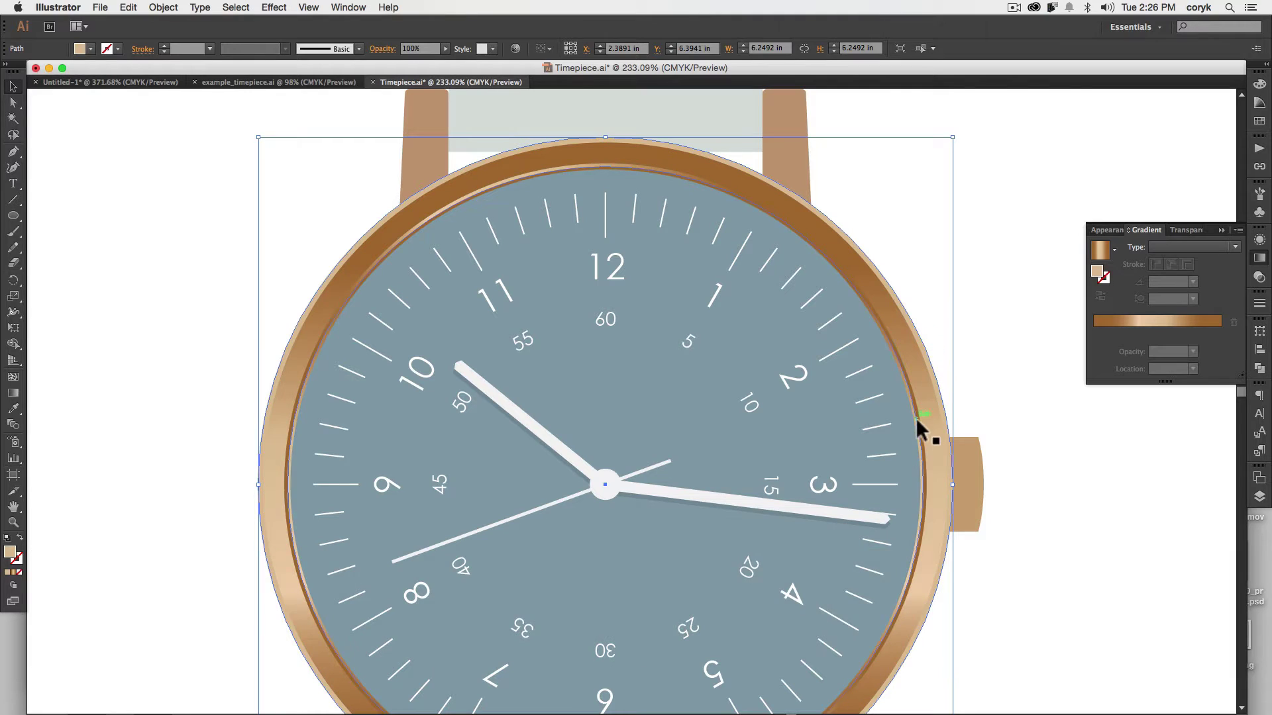
Give the outermost circle the bezel gradient, remove its dark starting stop and move the pale stop to about 23%
key(i)
click(933, 420)
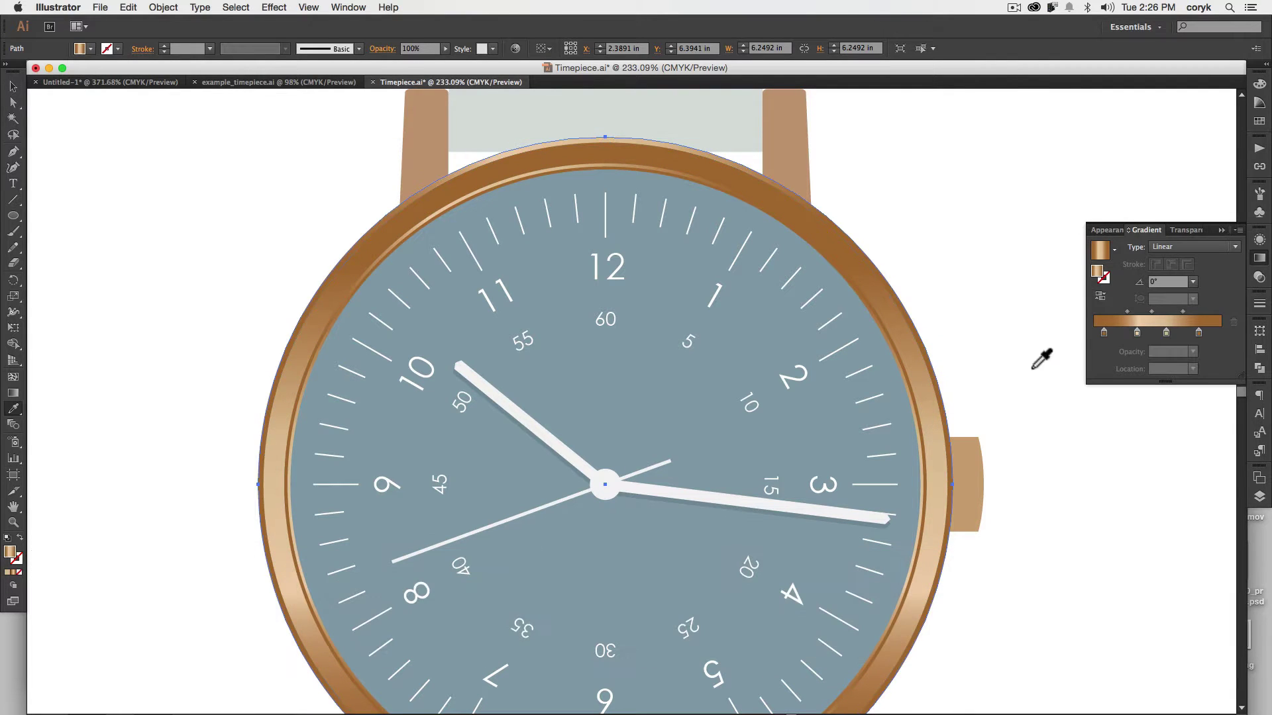
mouse_move(1109, 337)
mouse_down()
mouse_move(1119, 352)
mouse_move(1123, 336)
mouse_up()
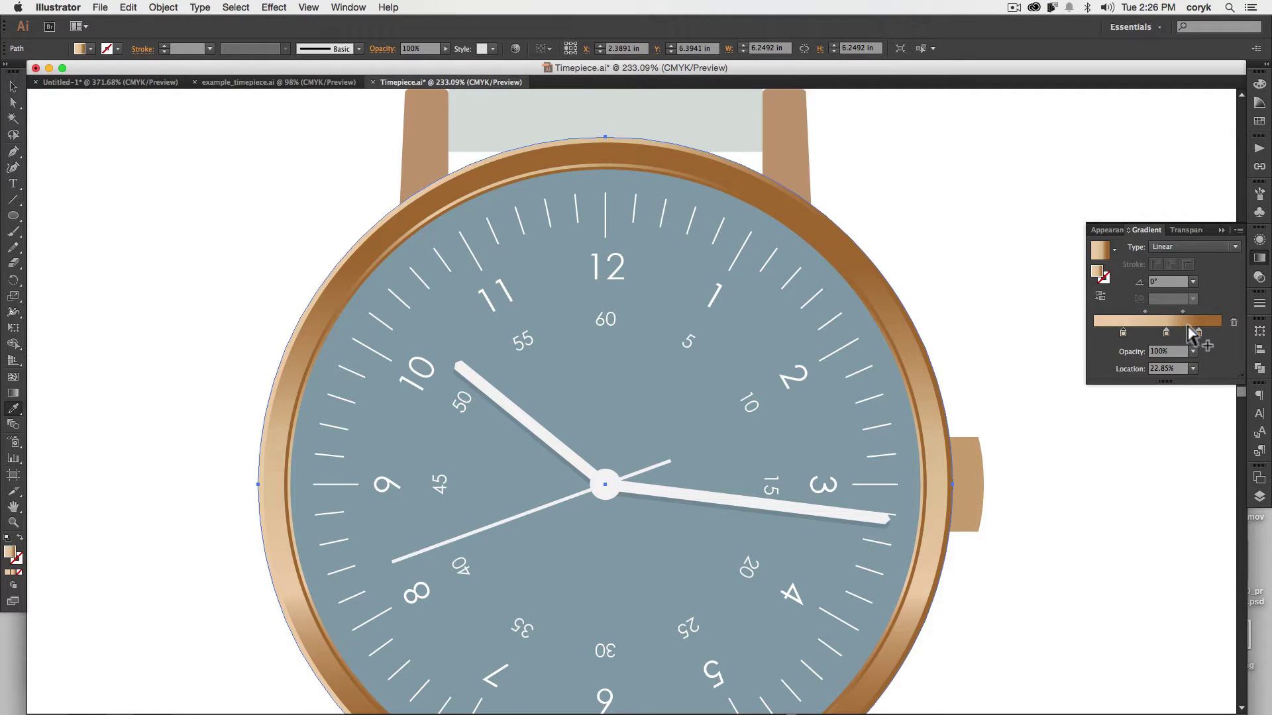
Set the outermost circle's gradient angle to -90° after trying 90°
click(1159, 282)
text(90)
key(Return)
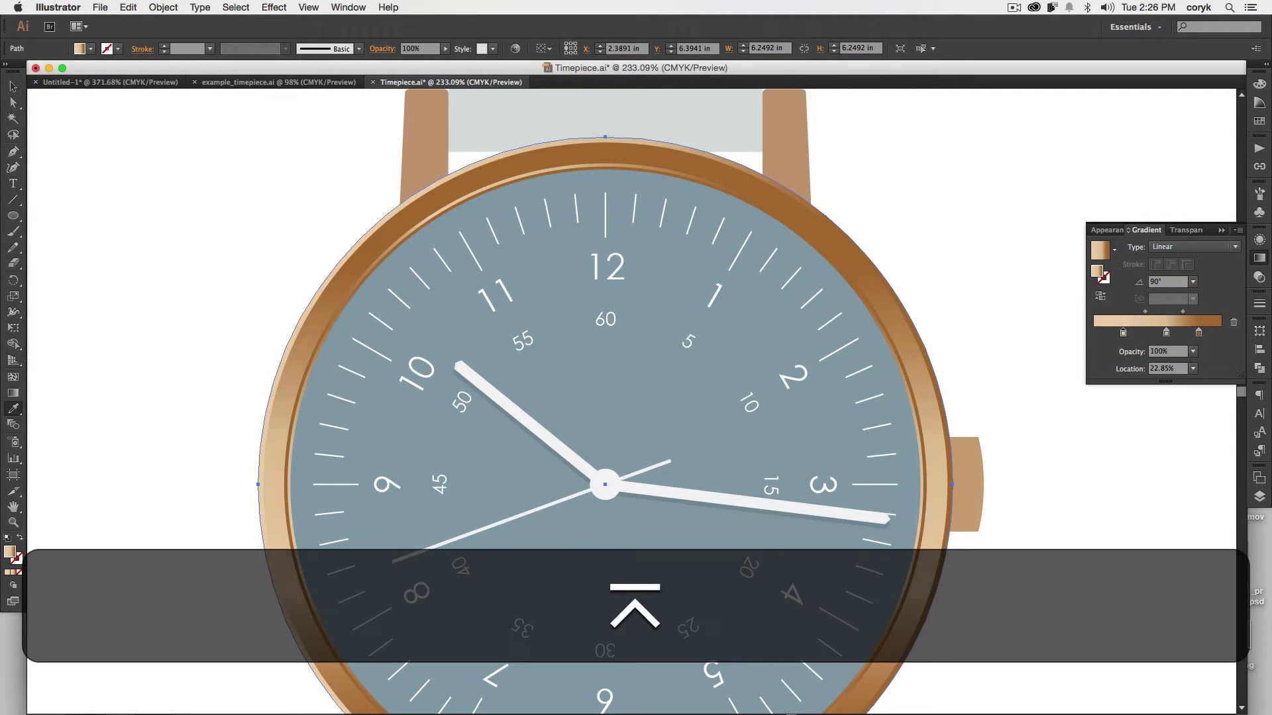
click(1155, 282)
text(-90)
key(Return)
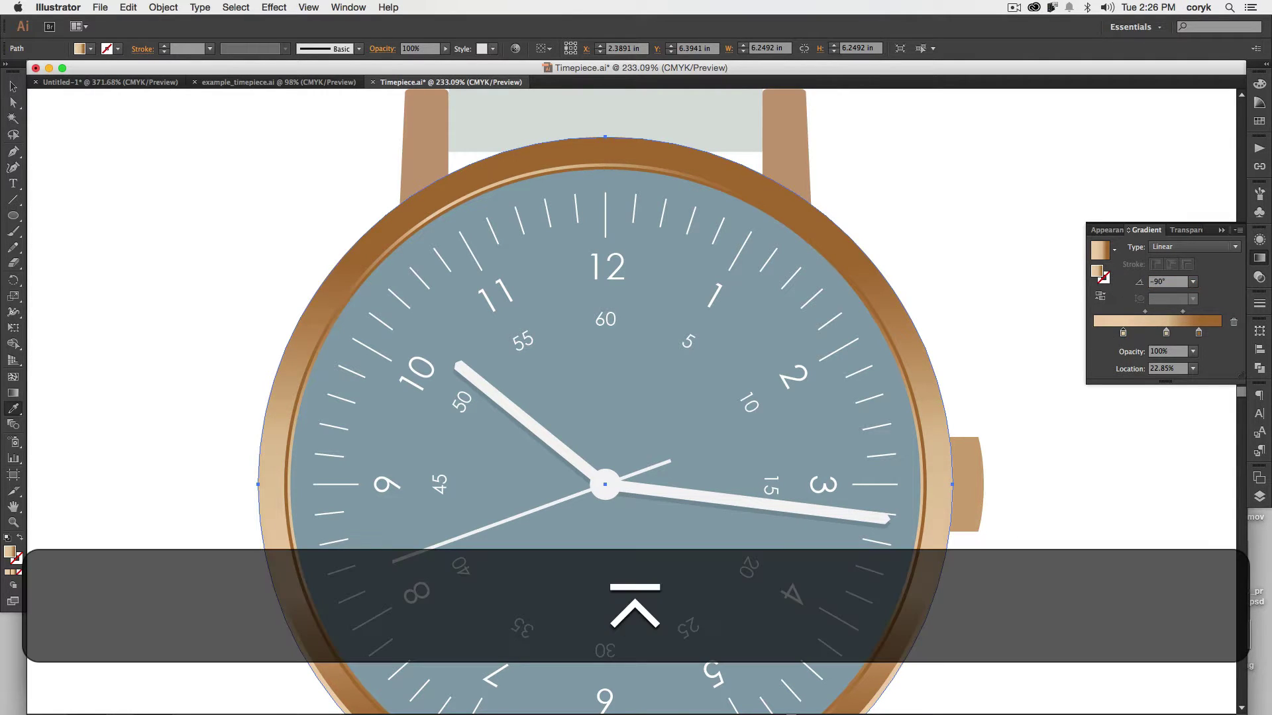
key(super+minus)
key(super+minus)
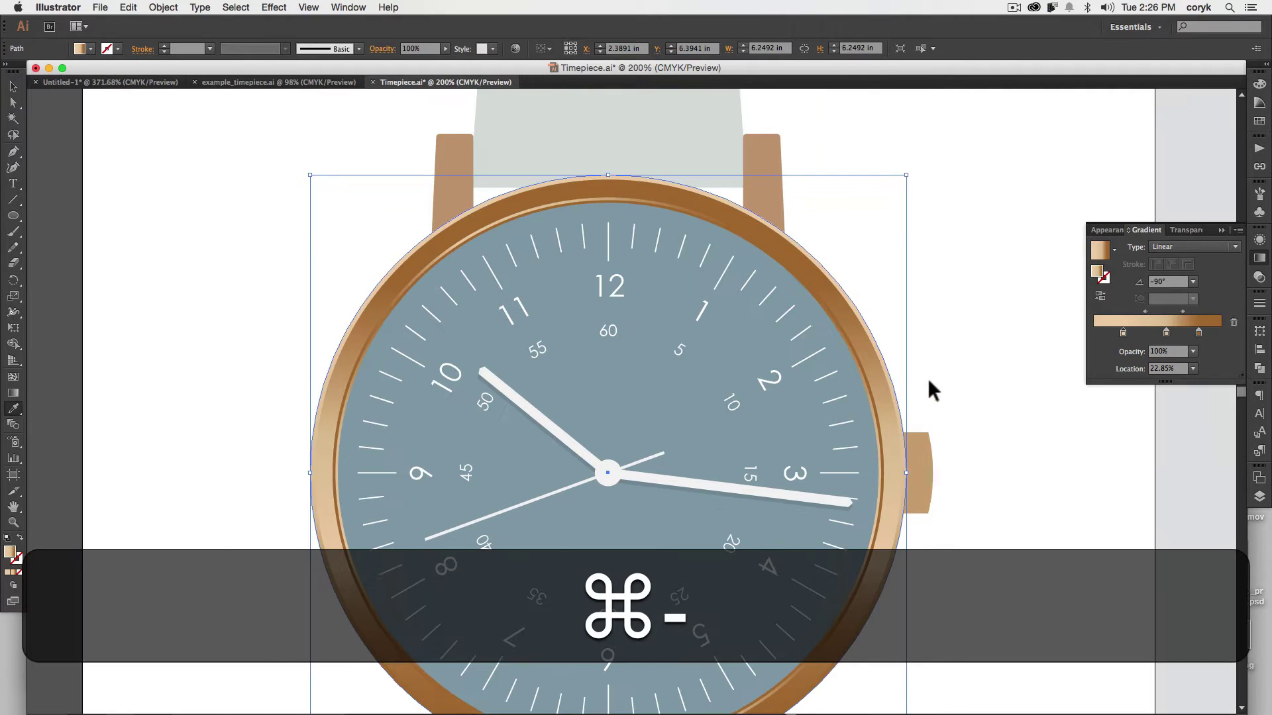
Duplicate the 6.15 in bezel circle in place and shrink the copy evenly from its center to about 5.97 in
drag(917, 420, 851, 371)
key(v)
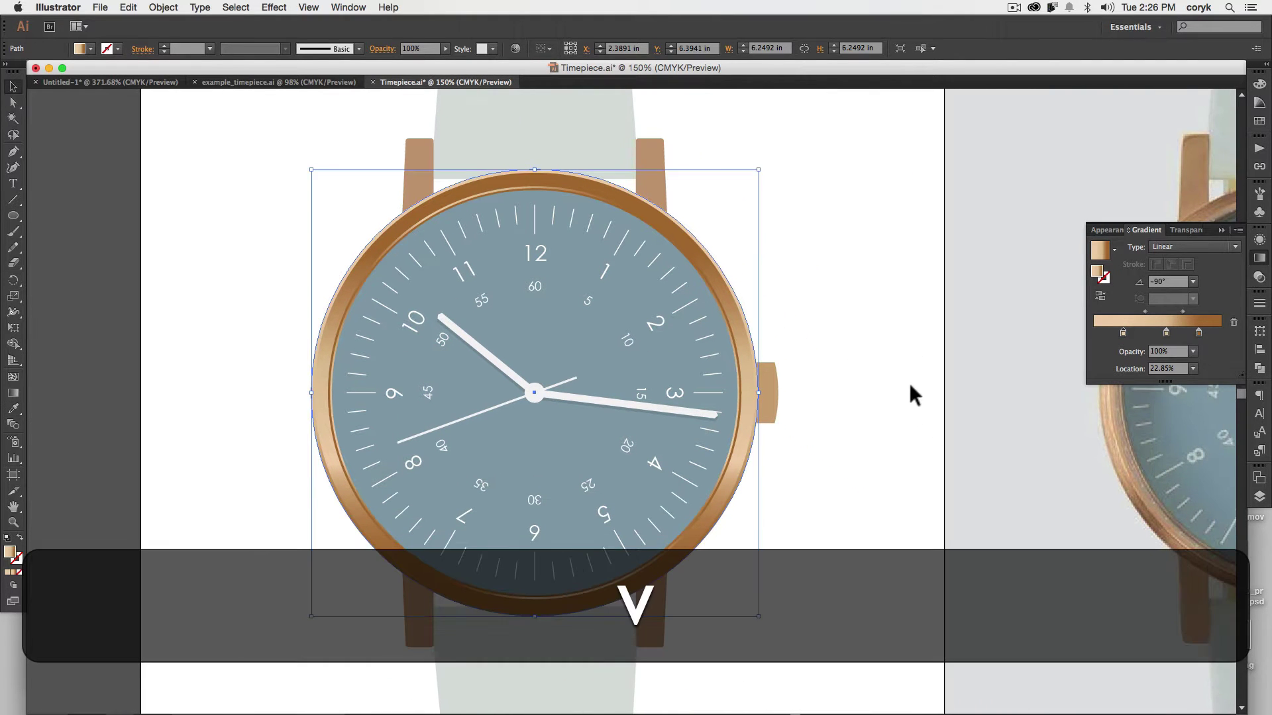
click(908, 394)
drag(888, 431, 646, 405)
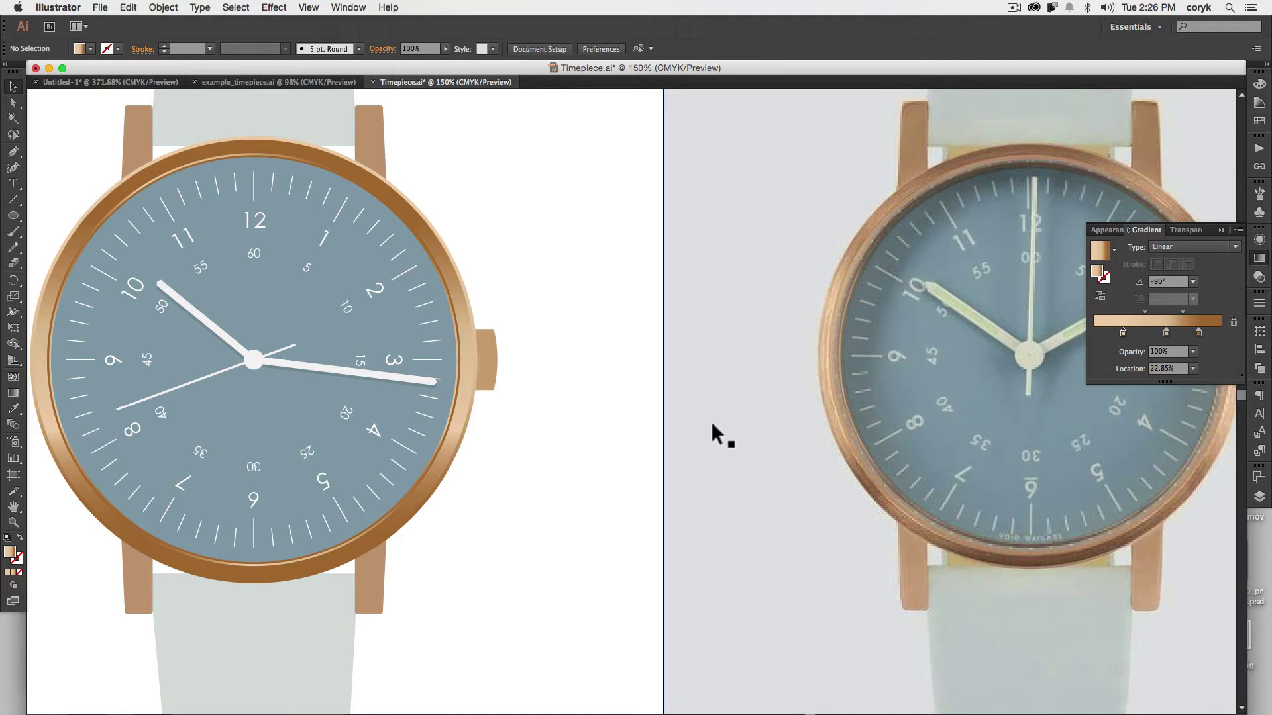
click(463, 395)
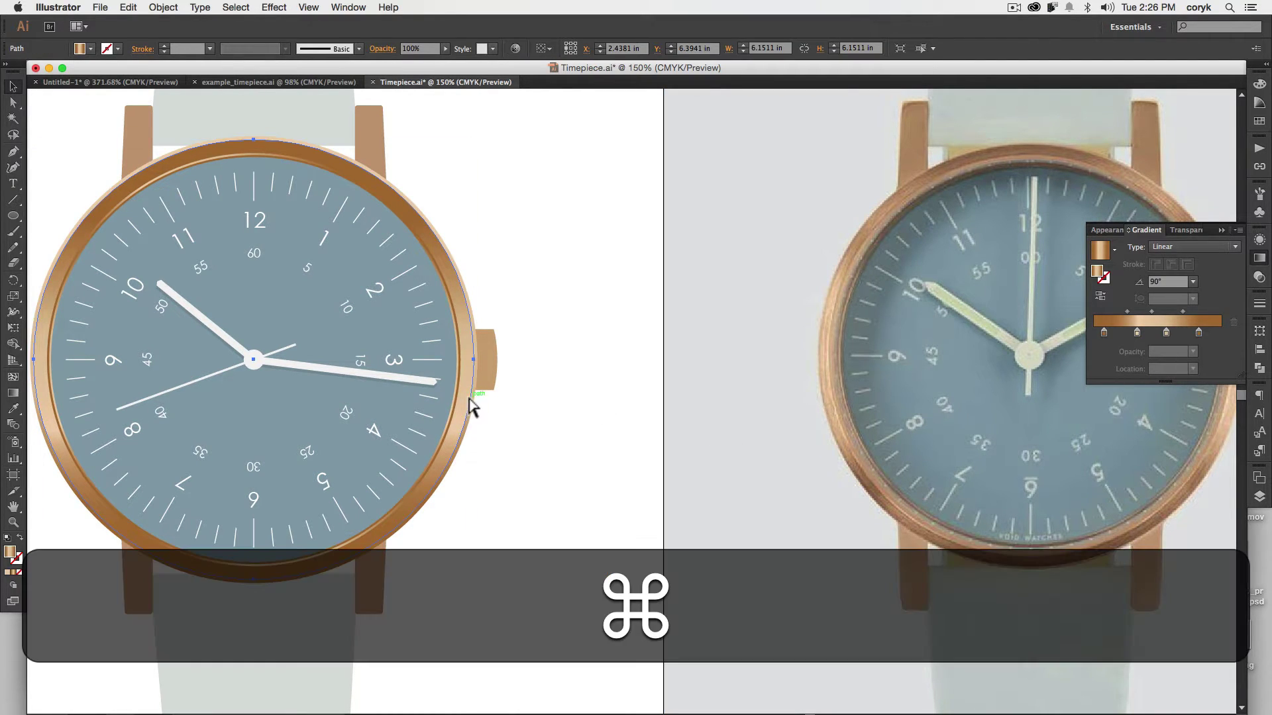
key(super+c)
key(super+f)
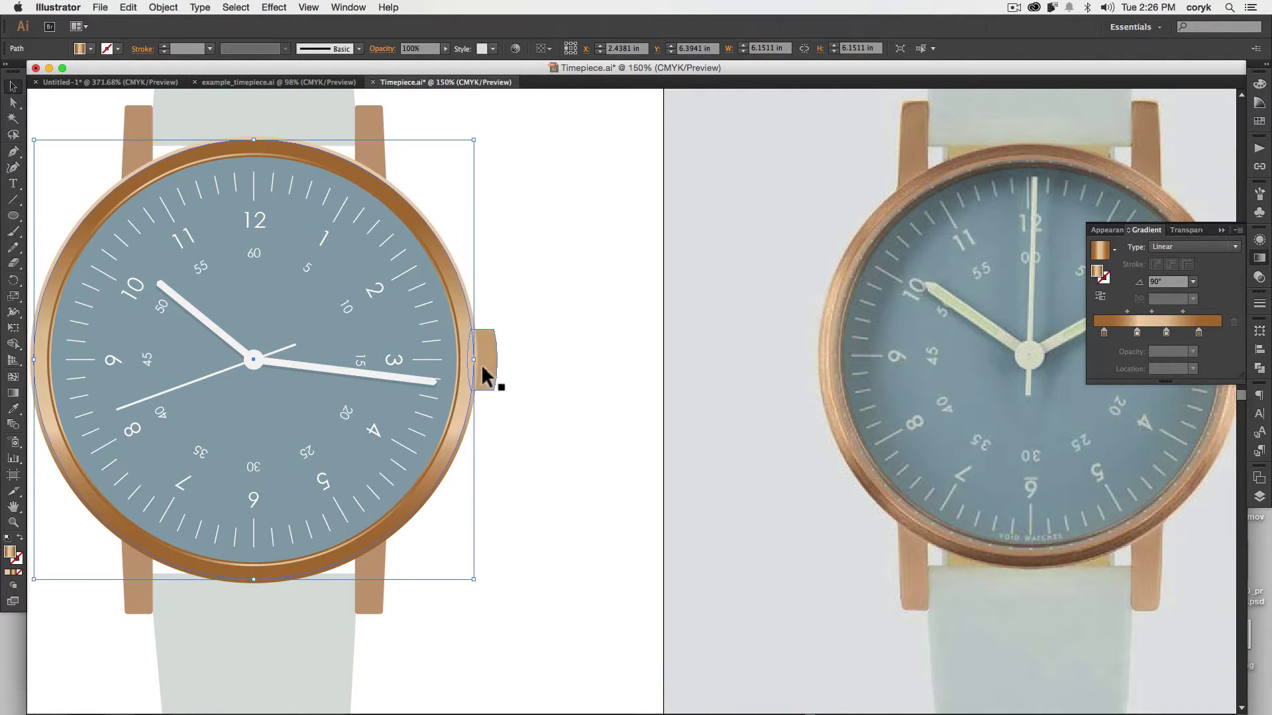
drag(474, 141, 473, 152)
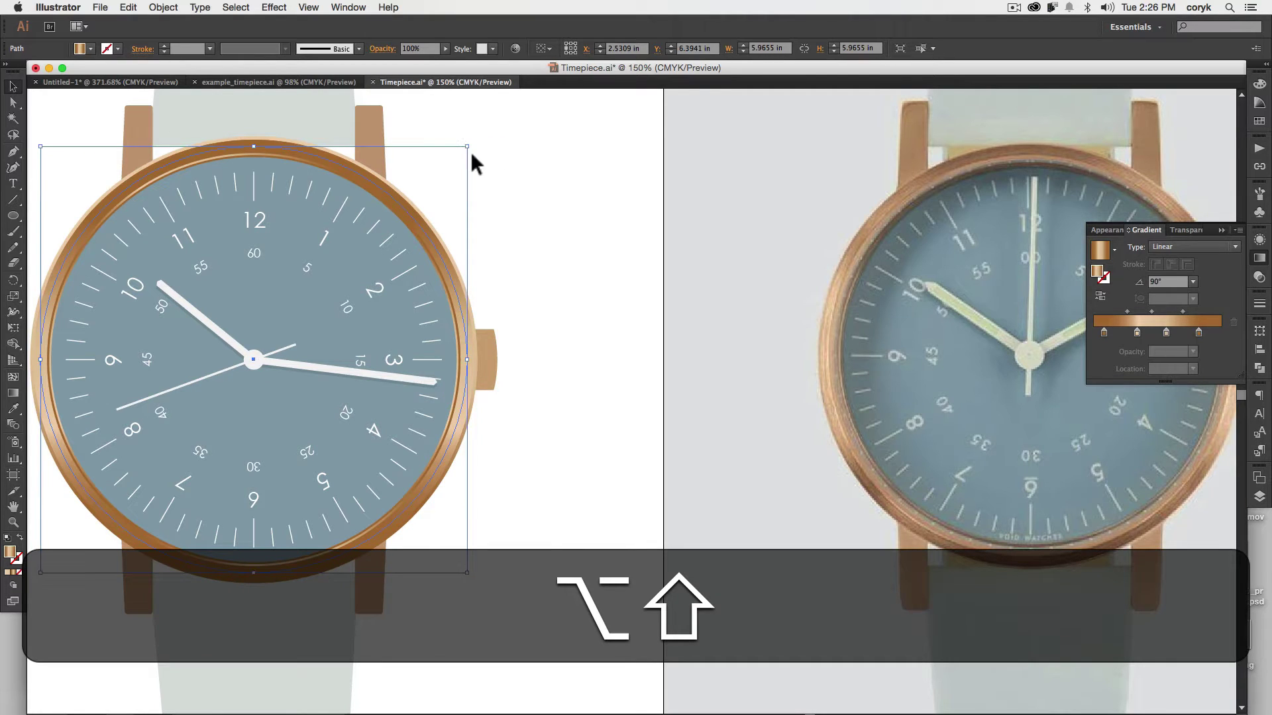
Try raising the 5.97 in bezel circle's gradient angle to 106°
click(1153, 281)
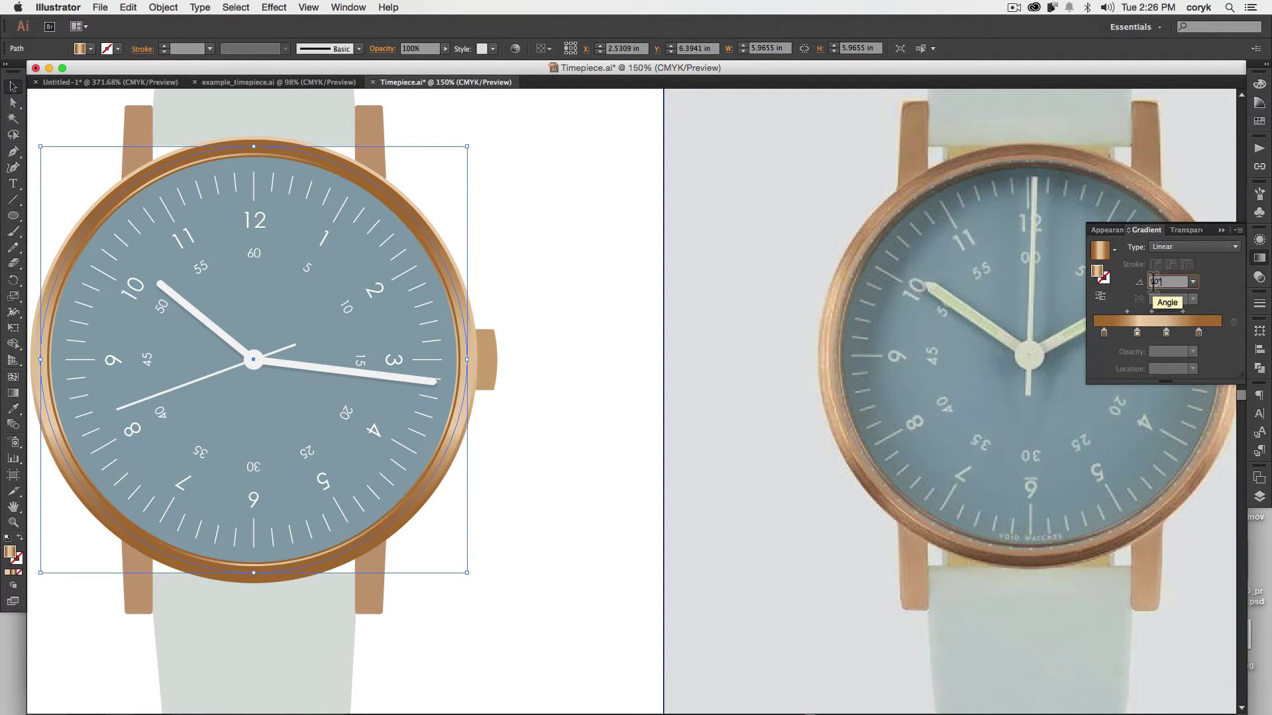
key(Up)
key(Up)
key(Up)
key(Up)
key(Up)
key(Up)
key(Up)
key(Up)
key(Up)
key(Up)
key(Up)
key(Up)
key(Up)
key(Up)
key(Up)
key(Up)
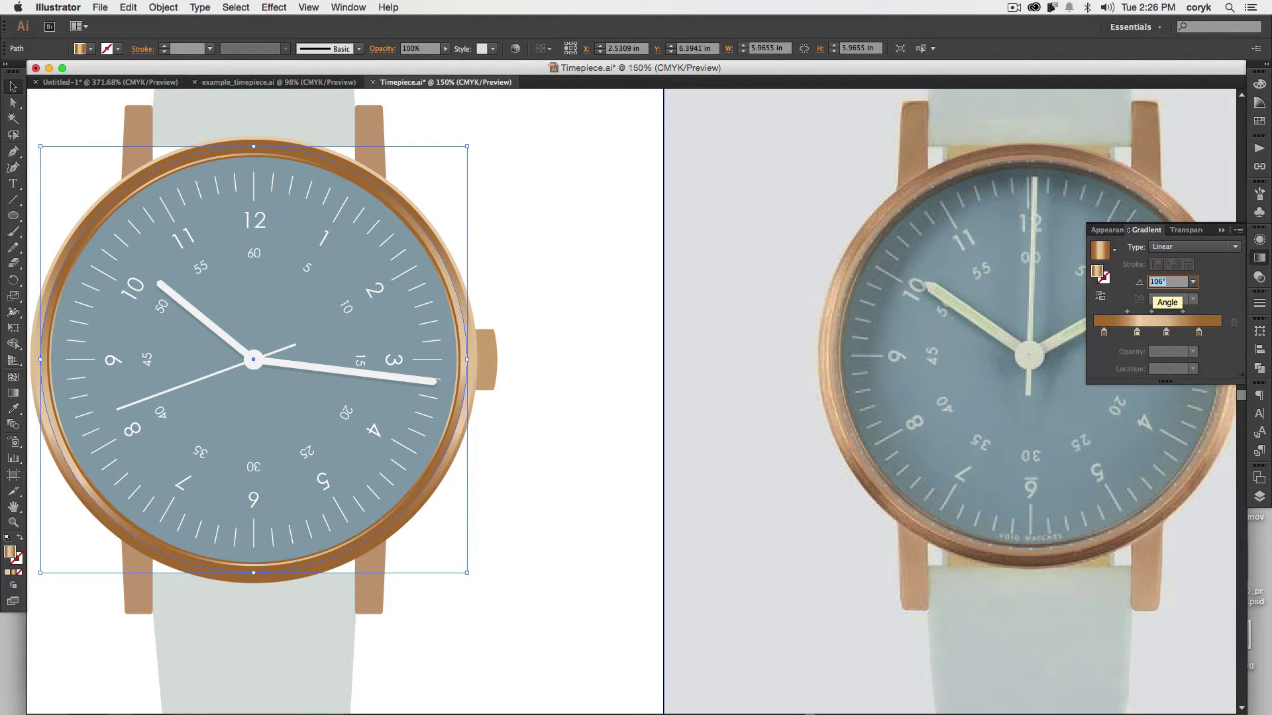
key(v)
click(616, 391)
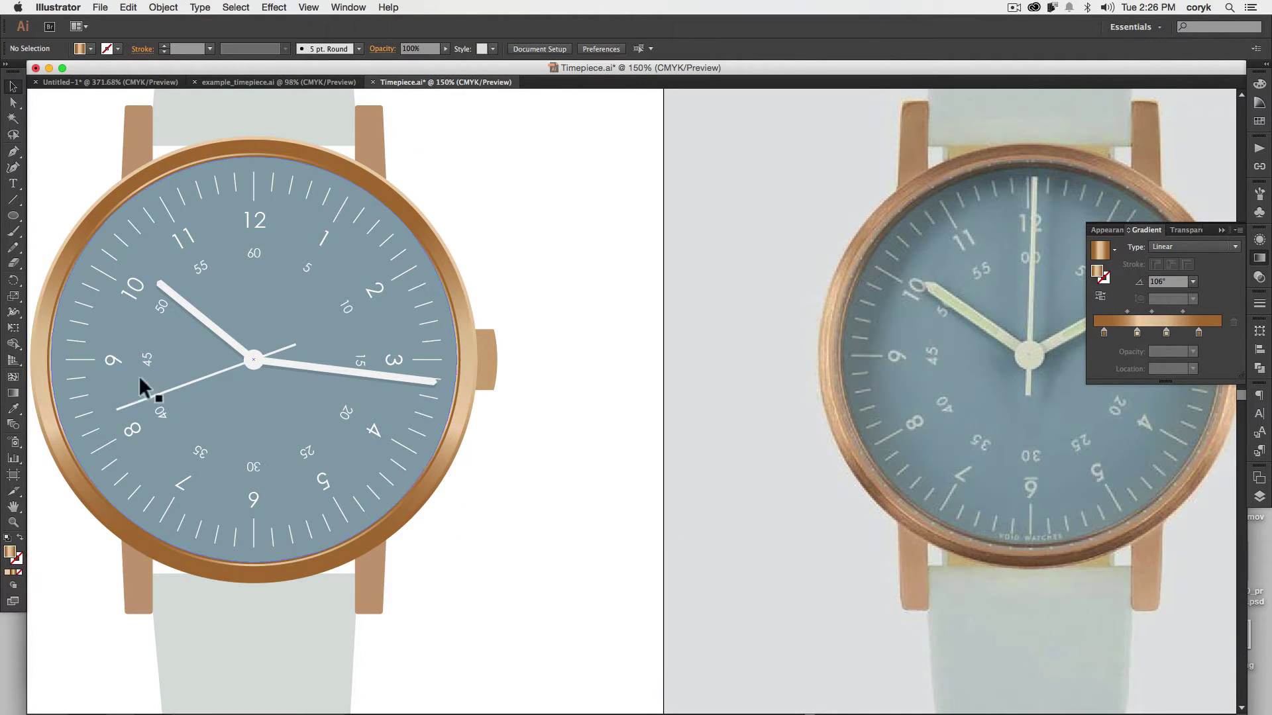
Set the gradient angle of the 5.97 in bezel circle to 107° and deselect it
click(53, 283)
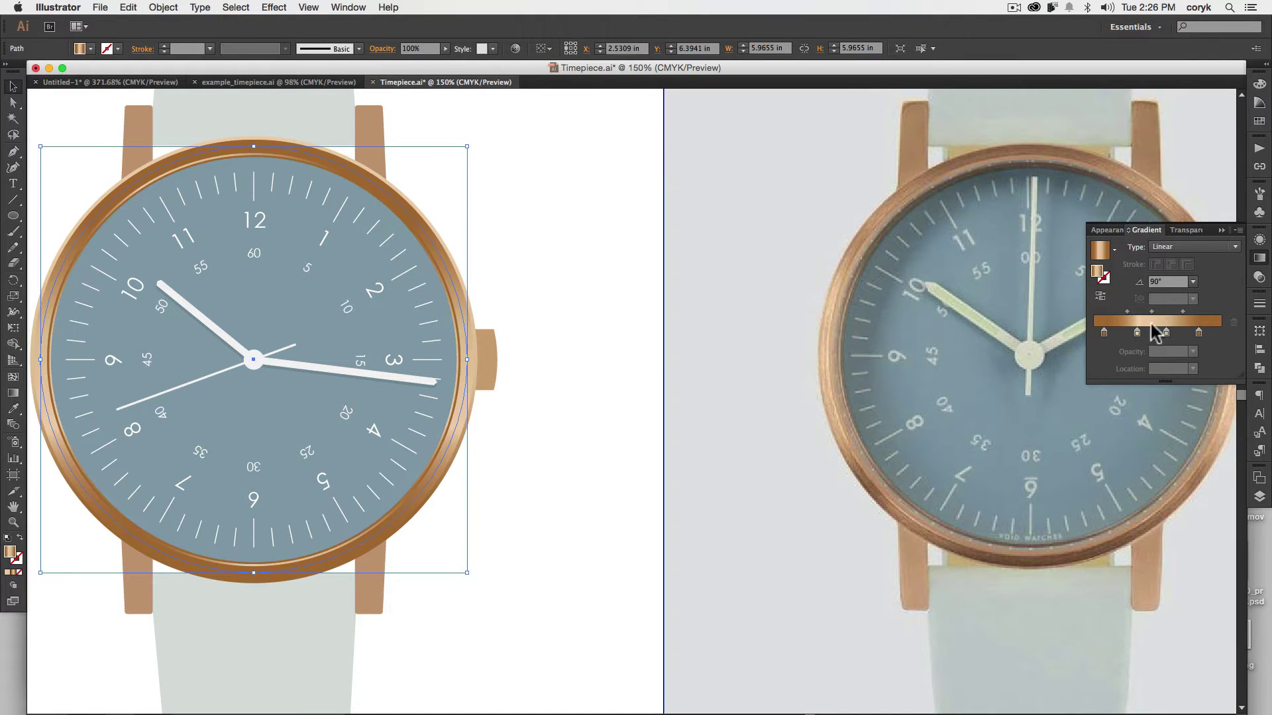
click(1167, 282)
key(Up)
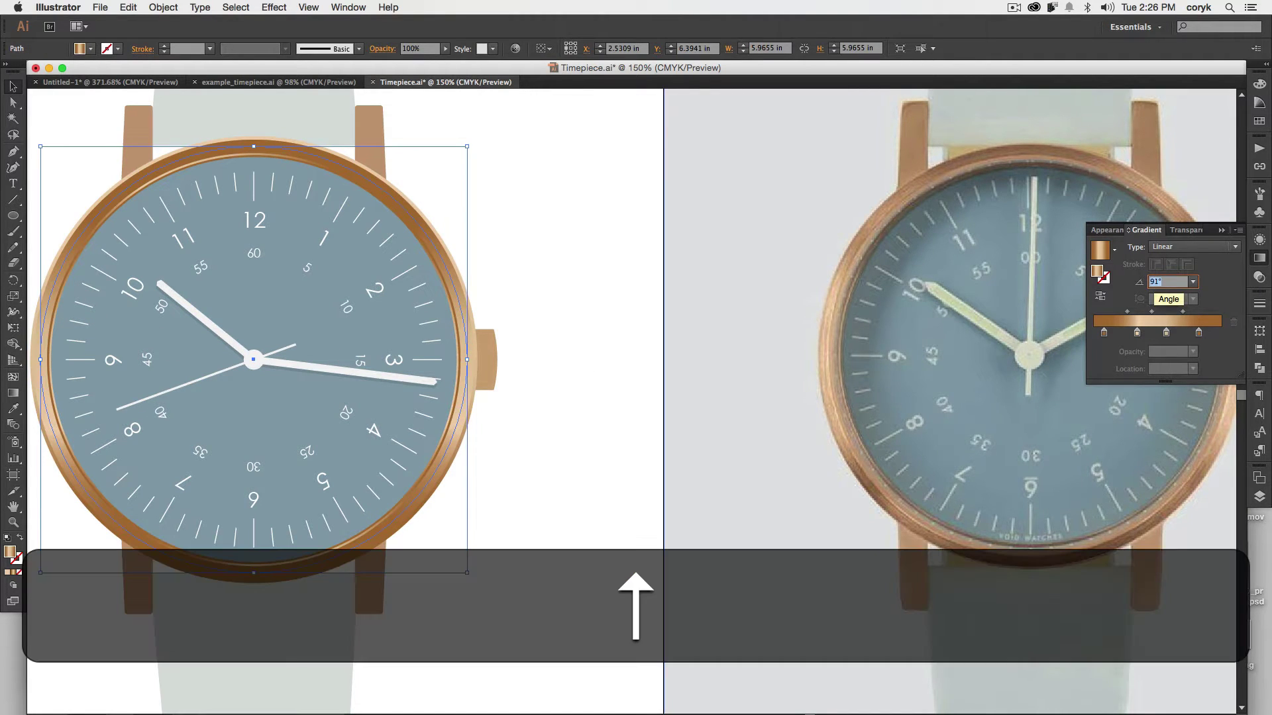
key(Up)
key(Up)
key(Up)
key(Up)
key(Up)
key(Up)
key(Up)
key(Up)
key(Up)
key(Up)
key(Up)
key(Up)
key(Up)
key(Up)
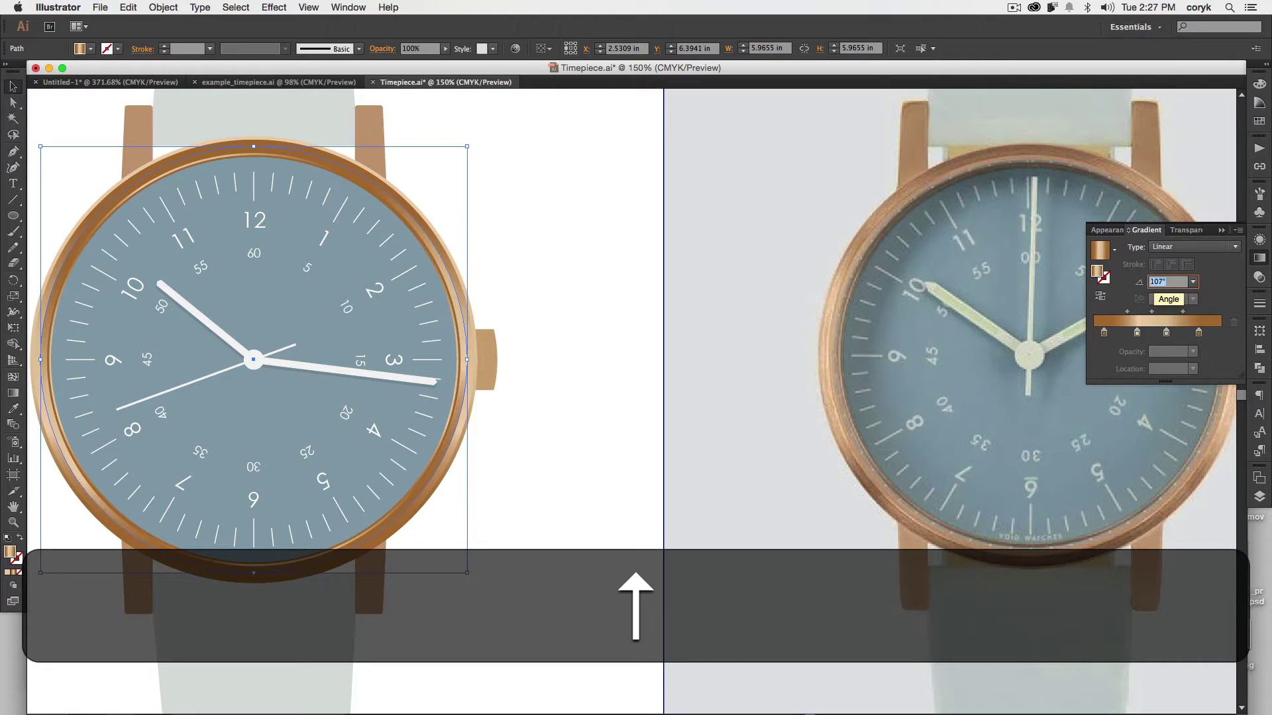
click(673, 335)
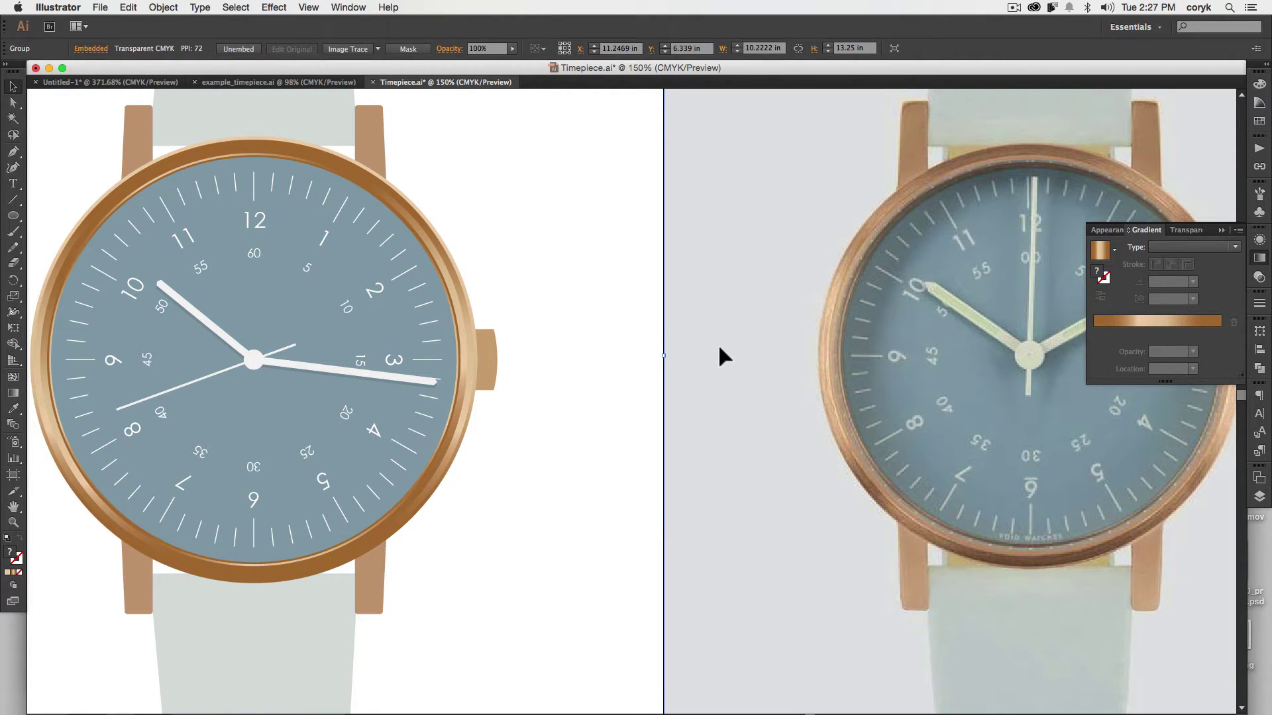
Lower the opacity of the 5.97 in bezel circle to 26% with the Normal blending mode
click(458, 299)
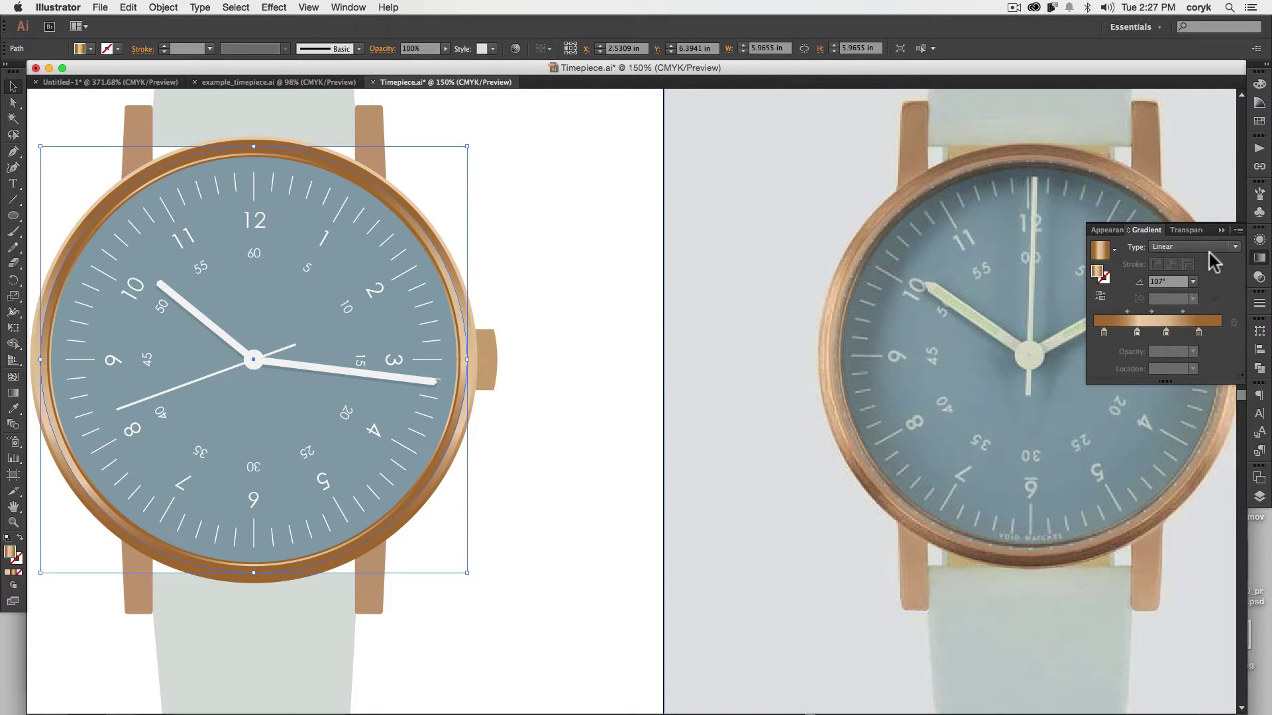
click(1260, 279)
click(1149, 247)
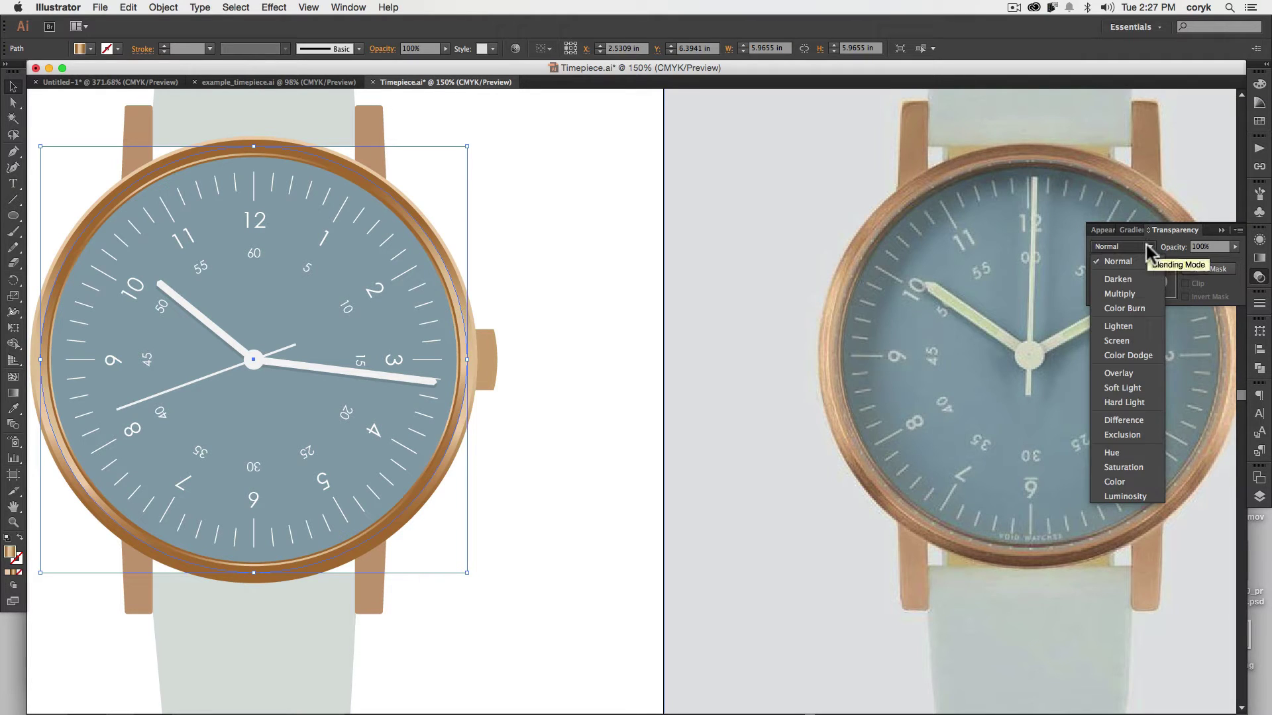
click(1235, 247)
click(1235, 247)
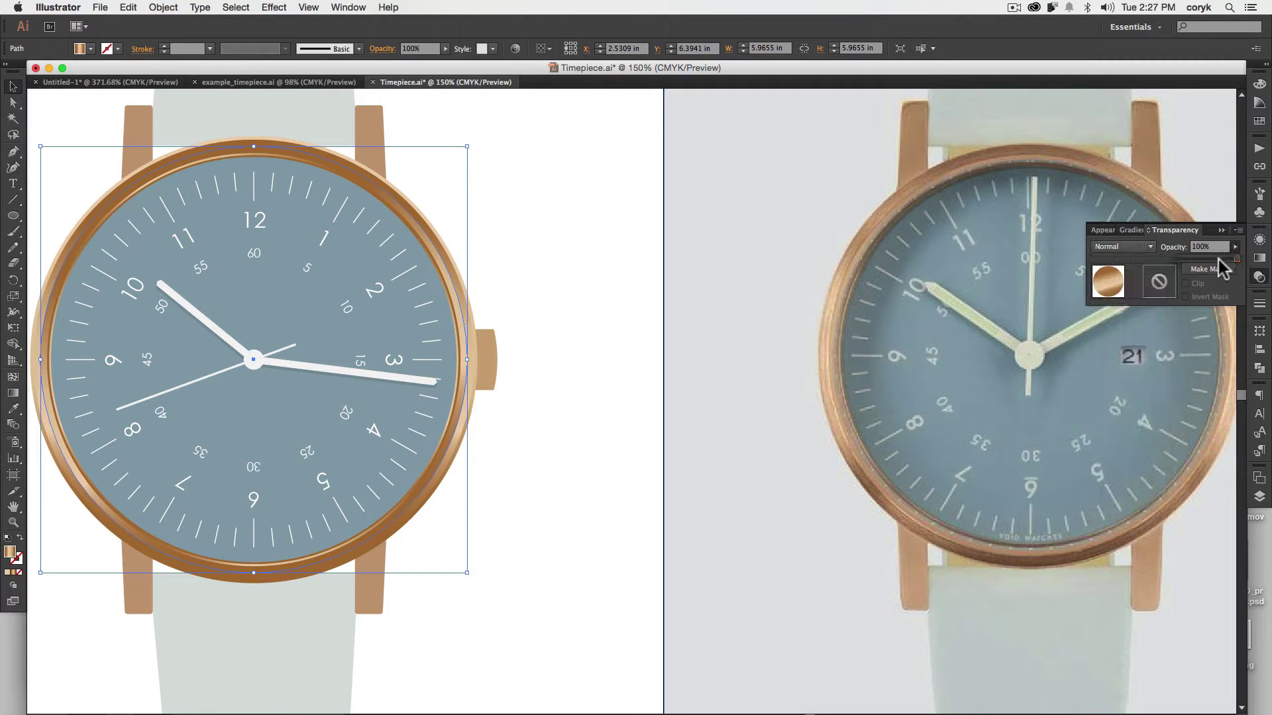
click(1215, 259)
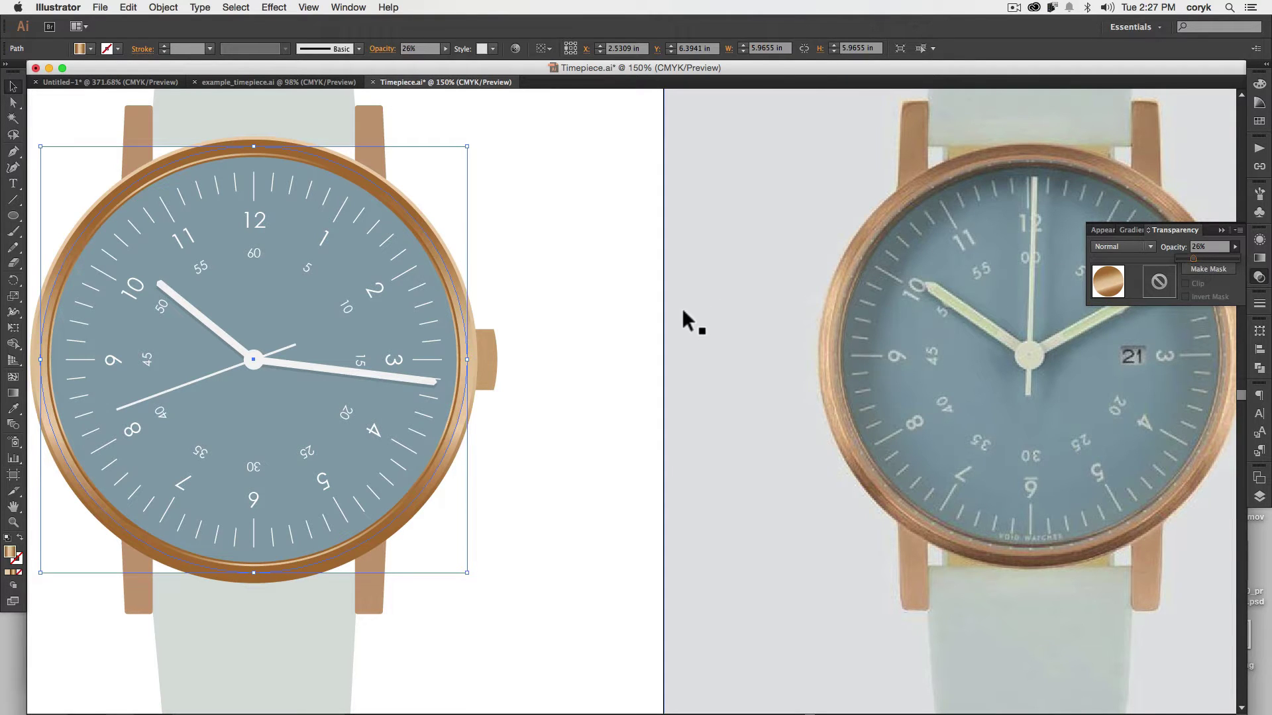
click(684, 328)
Give the blue dial a linear gradient with its own blue on both stops, placed at about 12% and 77%
key(space)
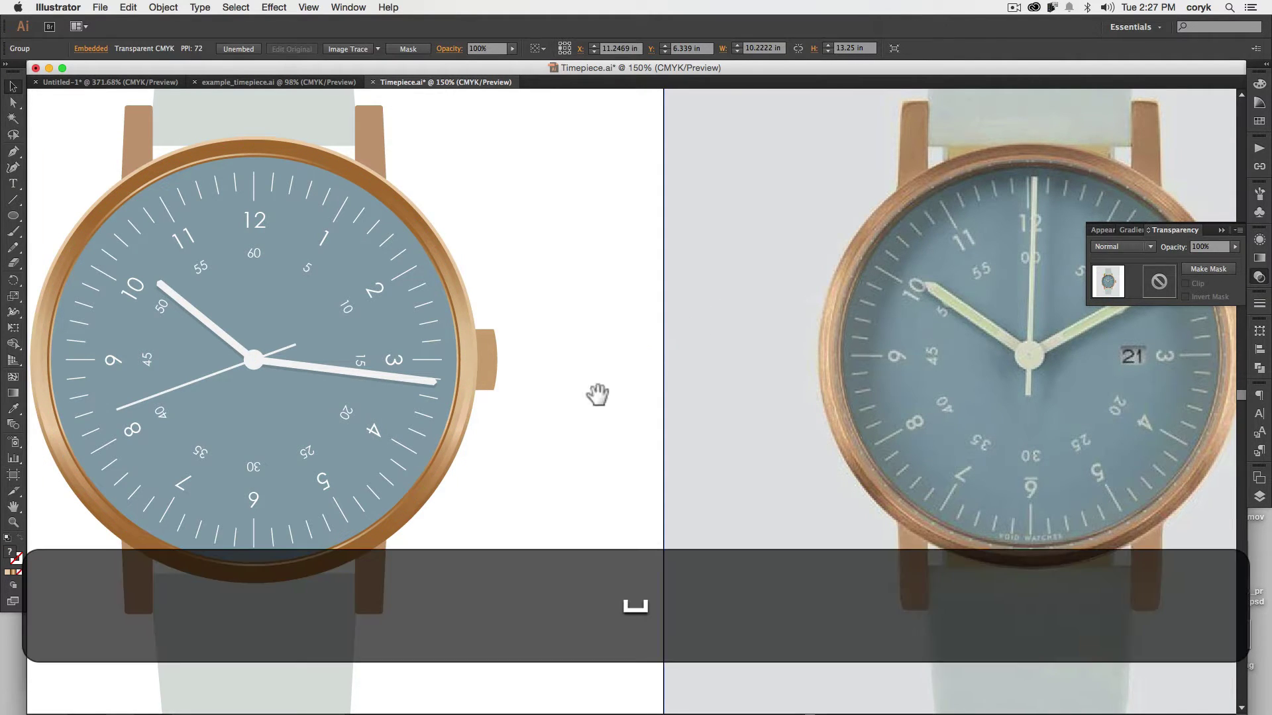
drag(596, 395, 636, 420)
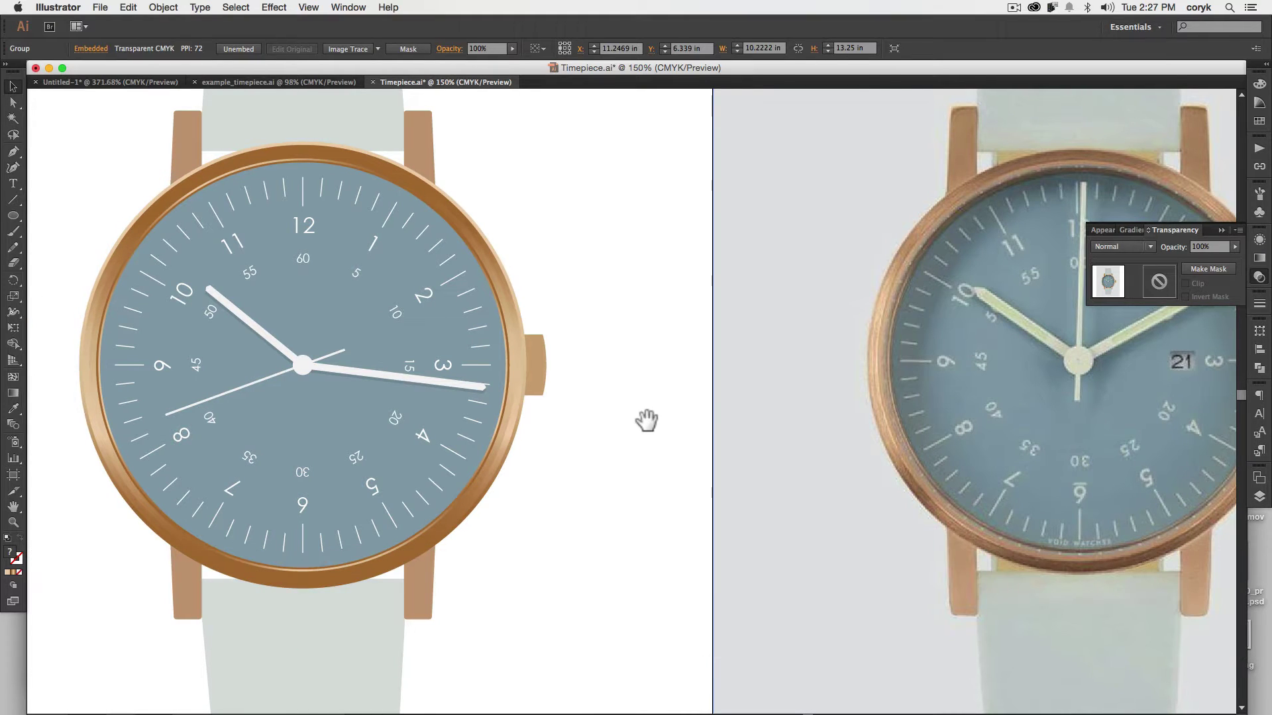
drag(671, 344, 605, 361)
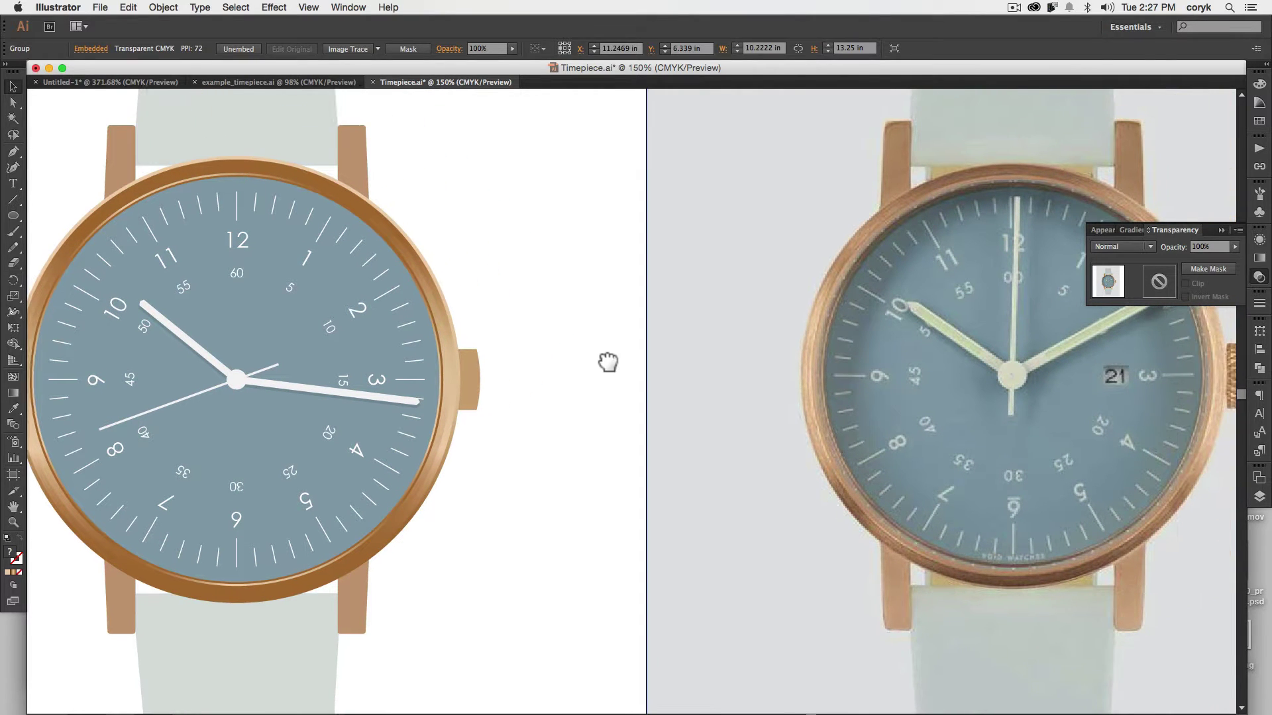
click(355, 349)
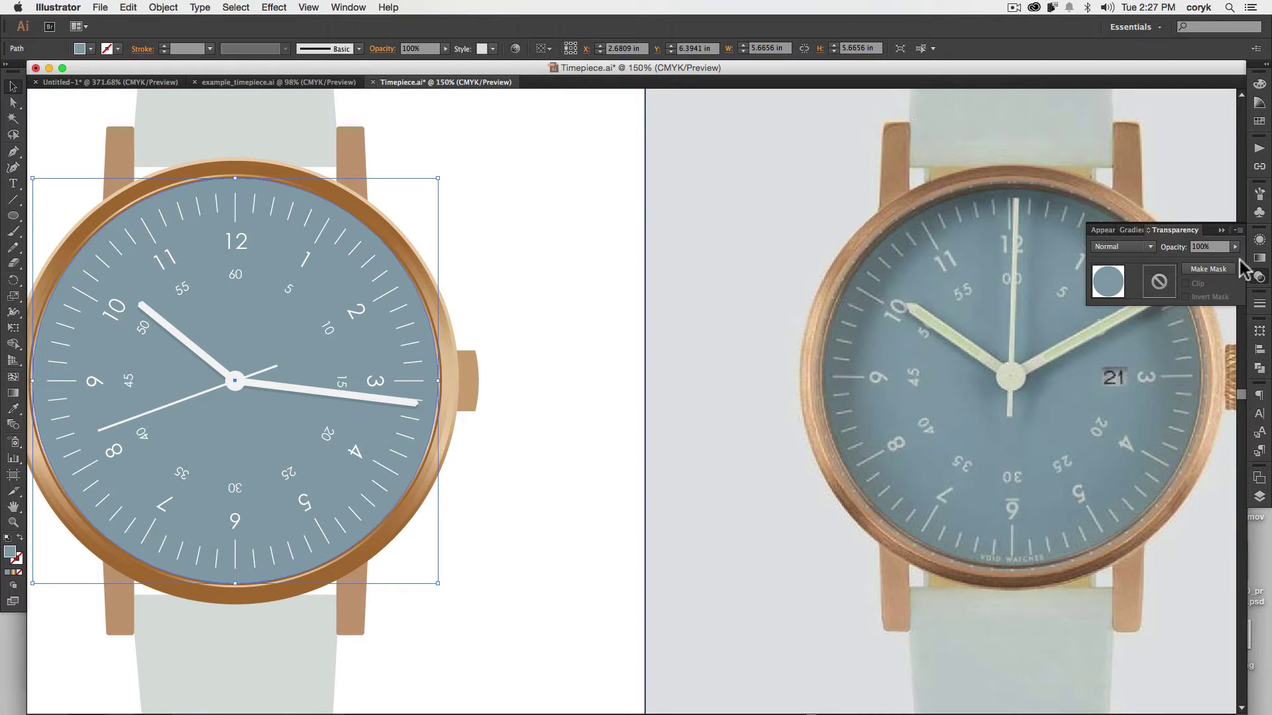
click(1259, 257)
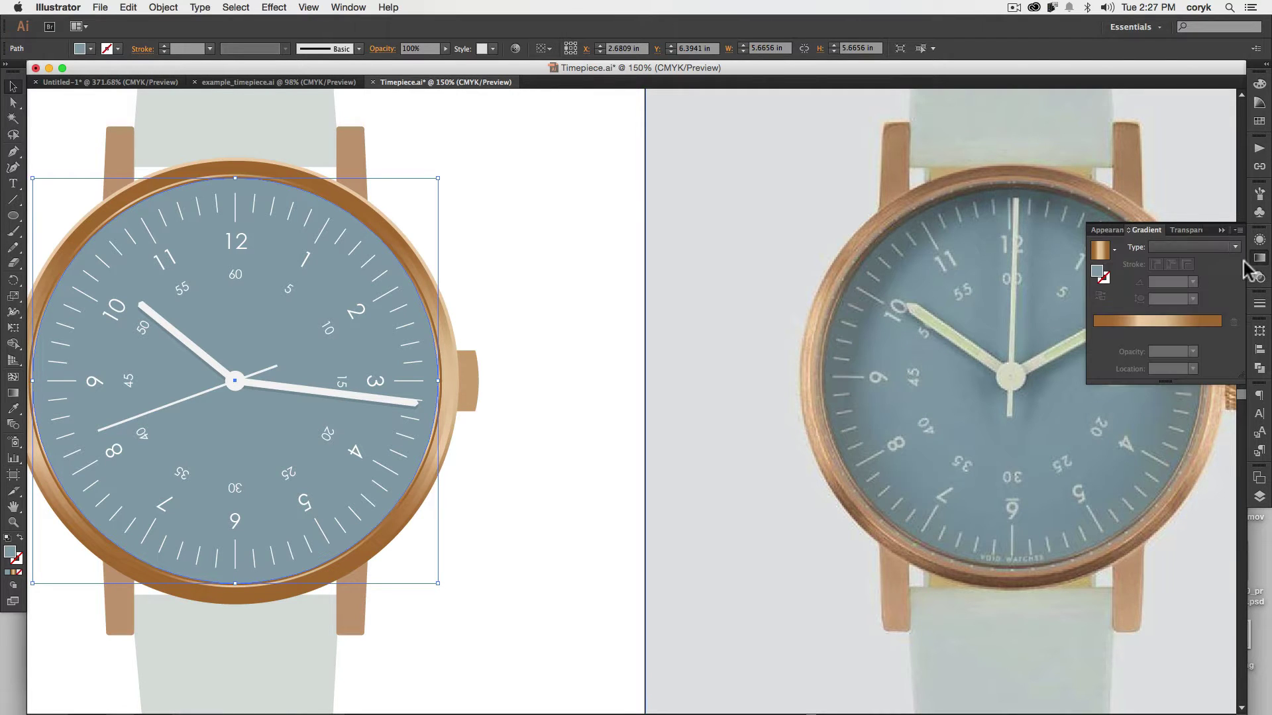
click(1097, 272)
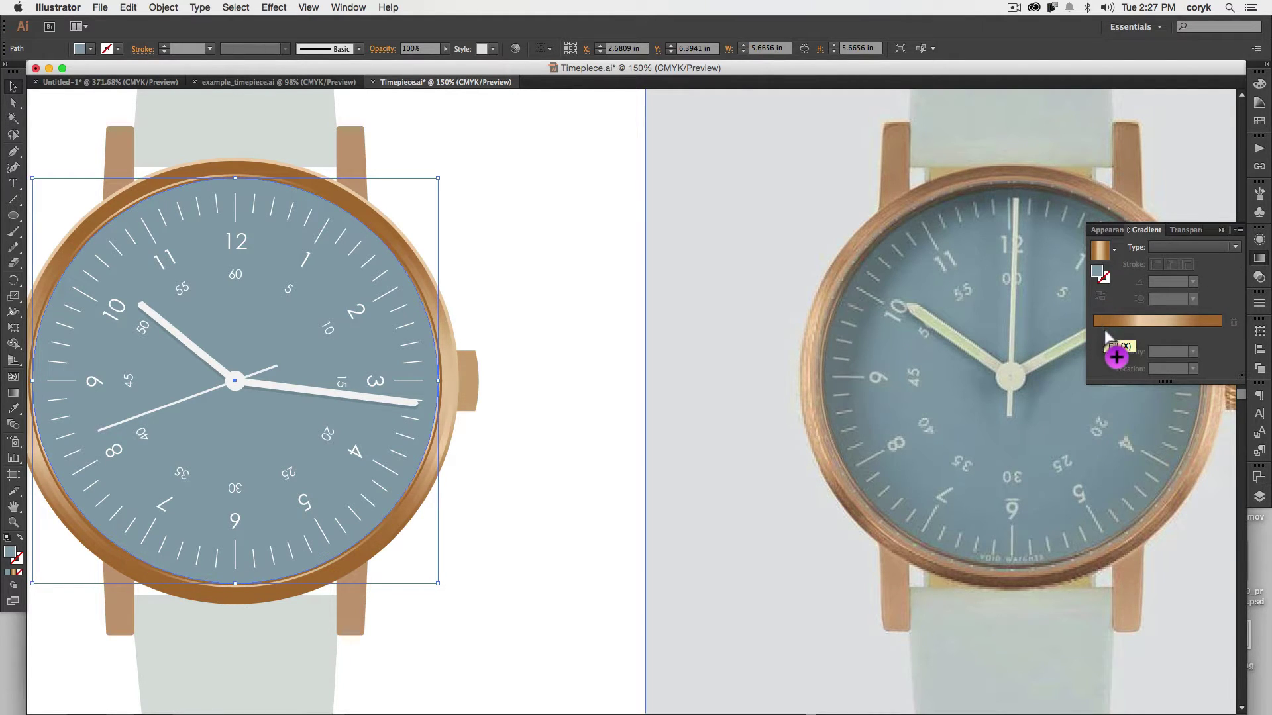
drag(1137, 333, 1218, 355)
click(1108, 333)
click(1131, 333)
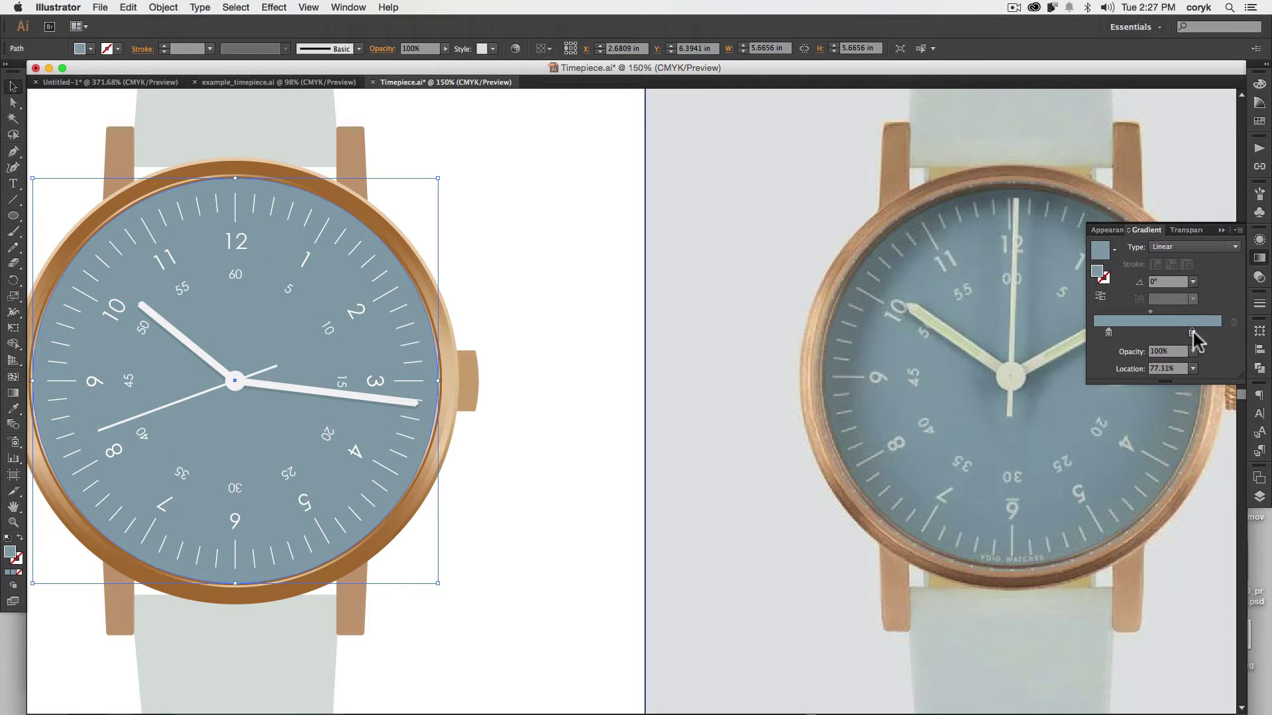
Recolor the dial gradient's end stop with the dark blue-gray sampled near the upper edge of the reference photo's dial
double_click(1192, 333)
click(1190, 332)
key(i)
key(shift)
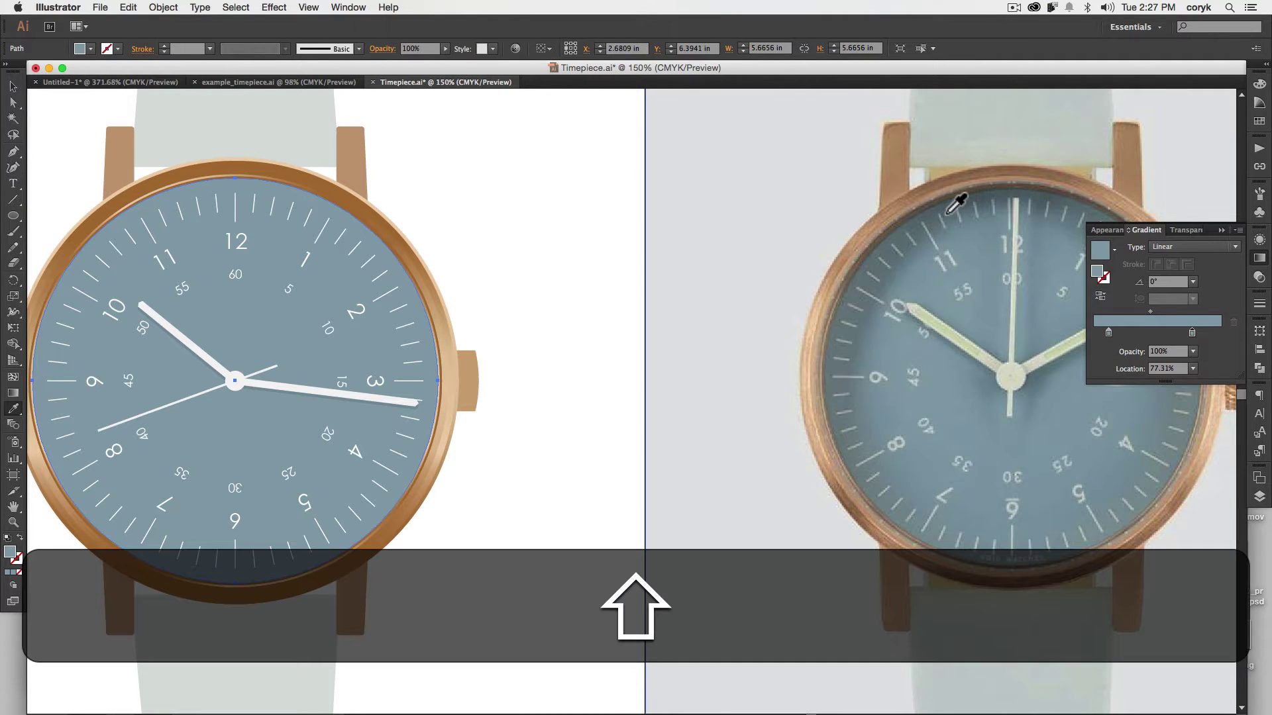
shift+click(950, 212)
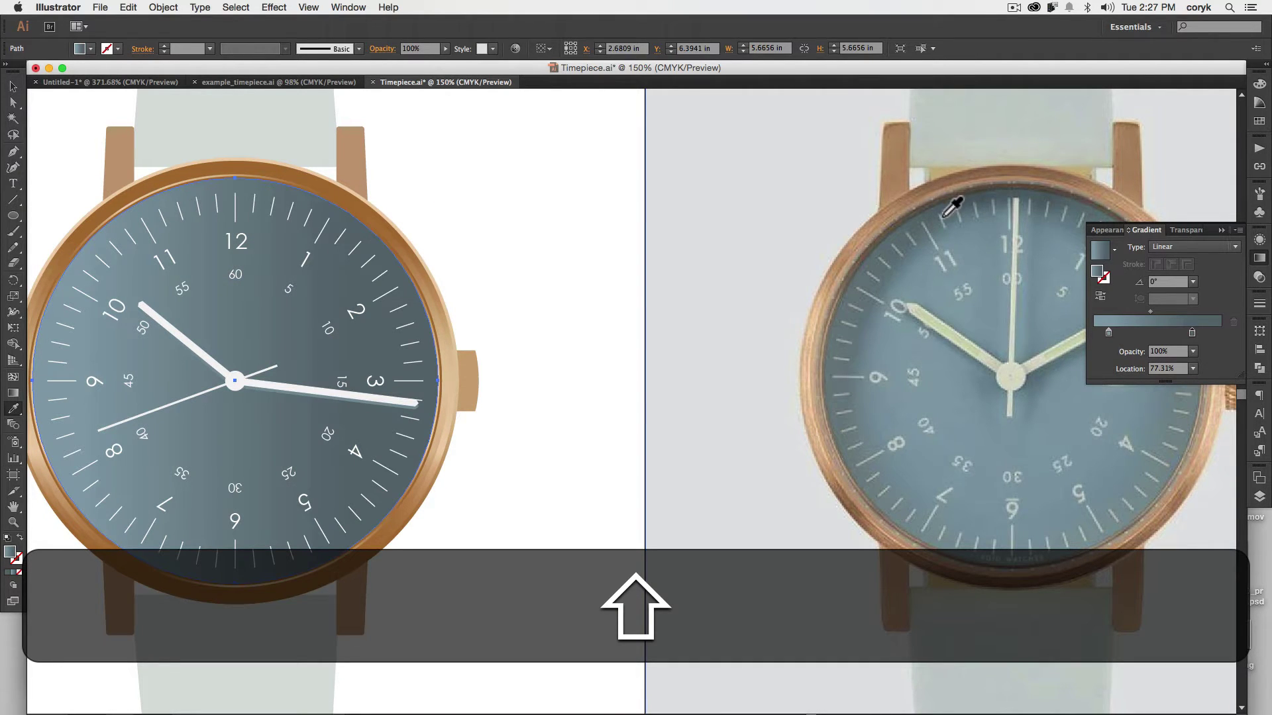
Recolor the dial gradient's starting stop with a lighter blue from the reference photo and switch the gradient to Radial
double_click(1108, 332)
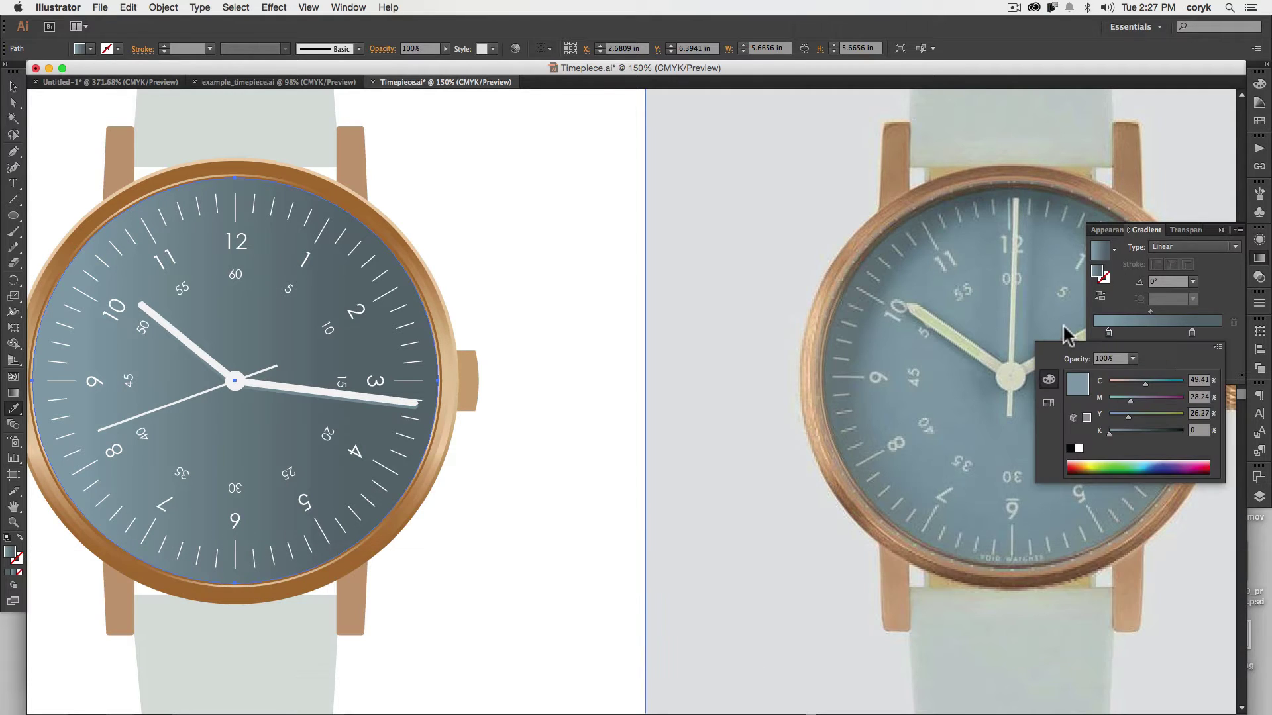
click(1108, 332)
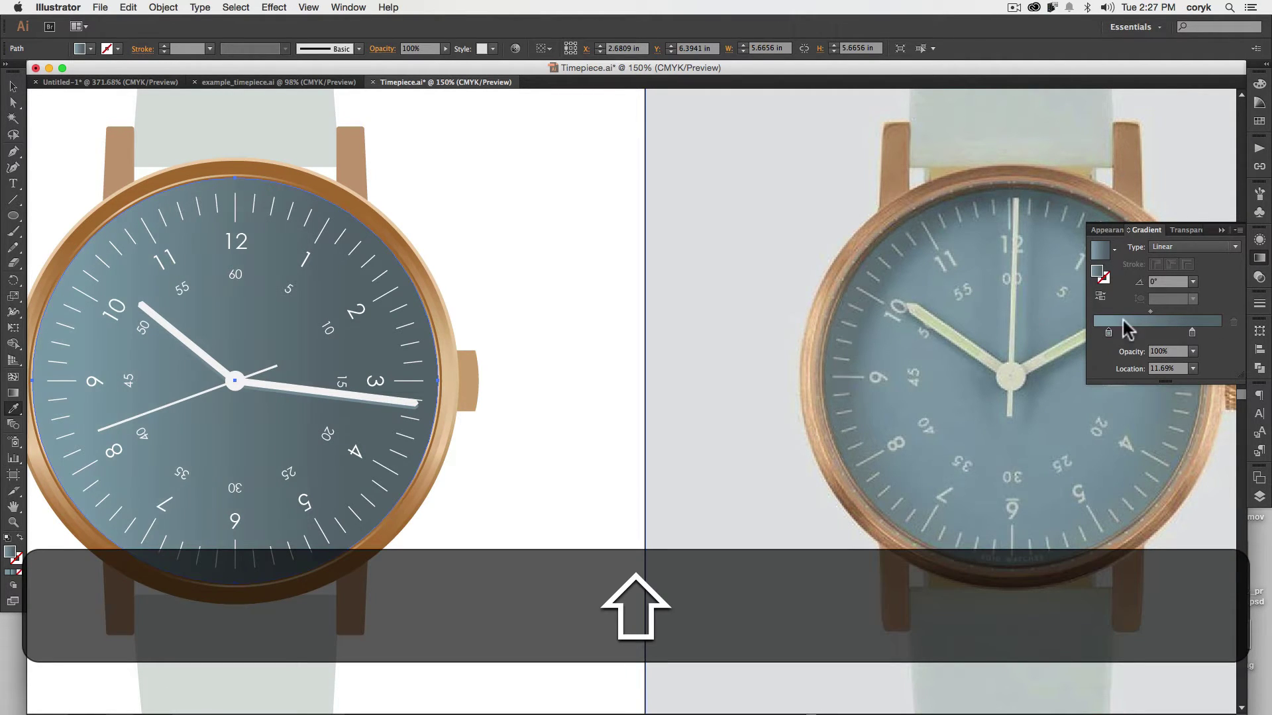
click(1191, 252)
click(1187, 272)
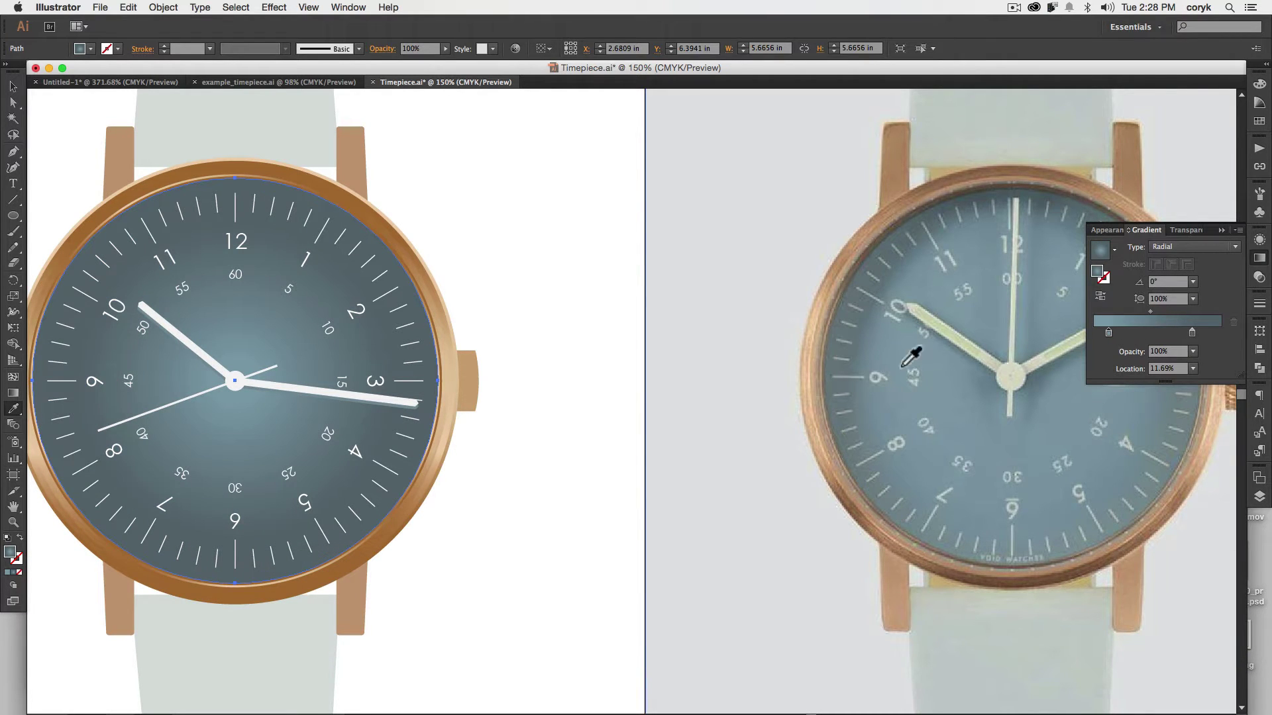
Flatten the dial's radial gradient to a 49.2% aspect ratio and extend its radius just past the dial's edge
key(g)
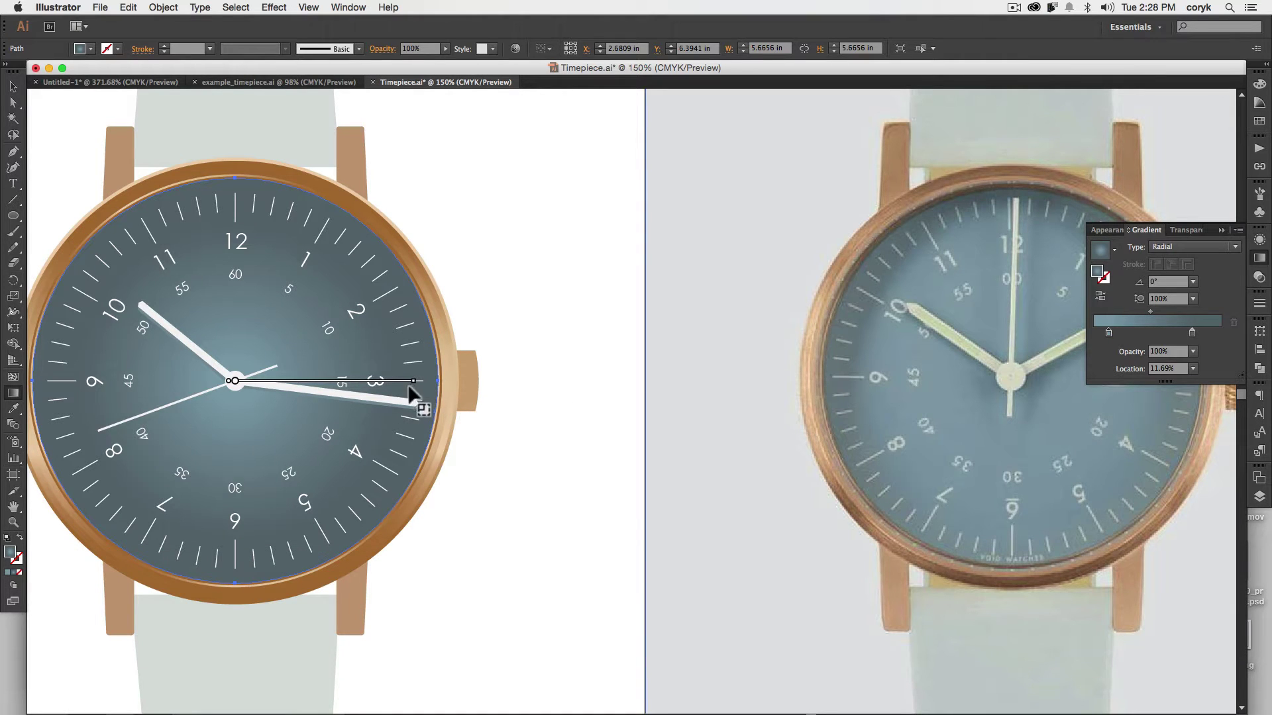
drag(424, 382, 413, 382)
drag(235, 203, 233, 292)
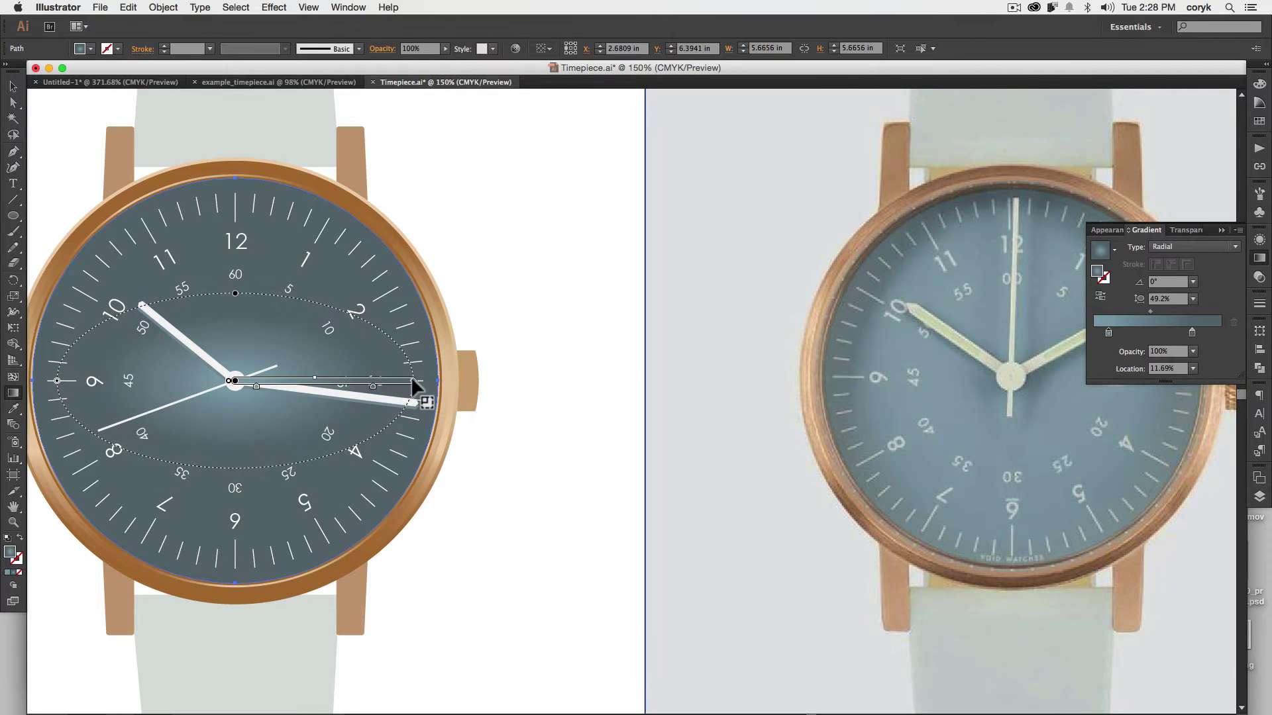
drag(413, 381, 447, 382)
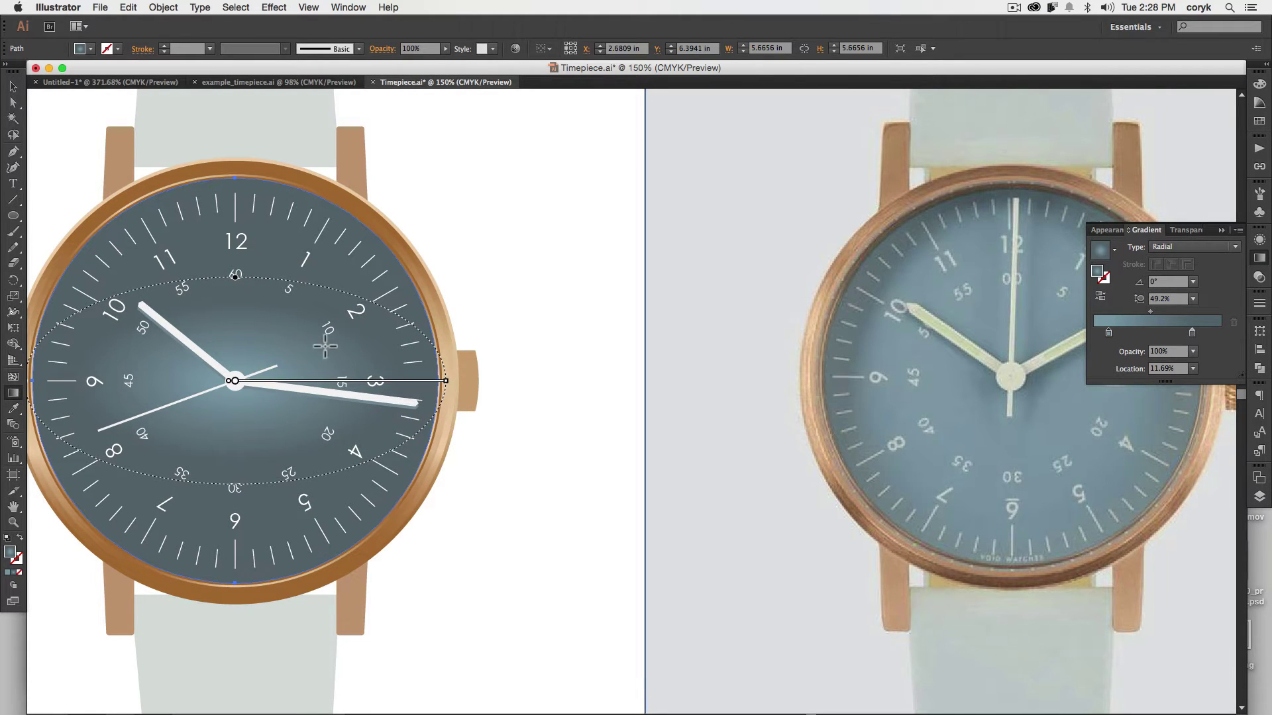
Rotate the dial's radial gradient to 90.5° and widen it to a 58.8% aspect ratio
key(space)
drag(60, 389, 131, 383)
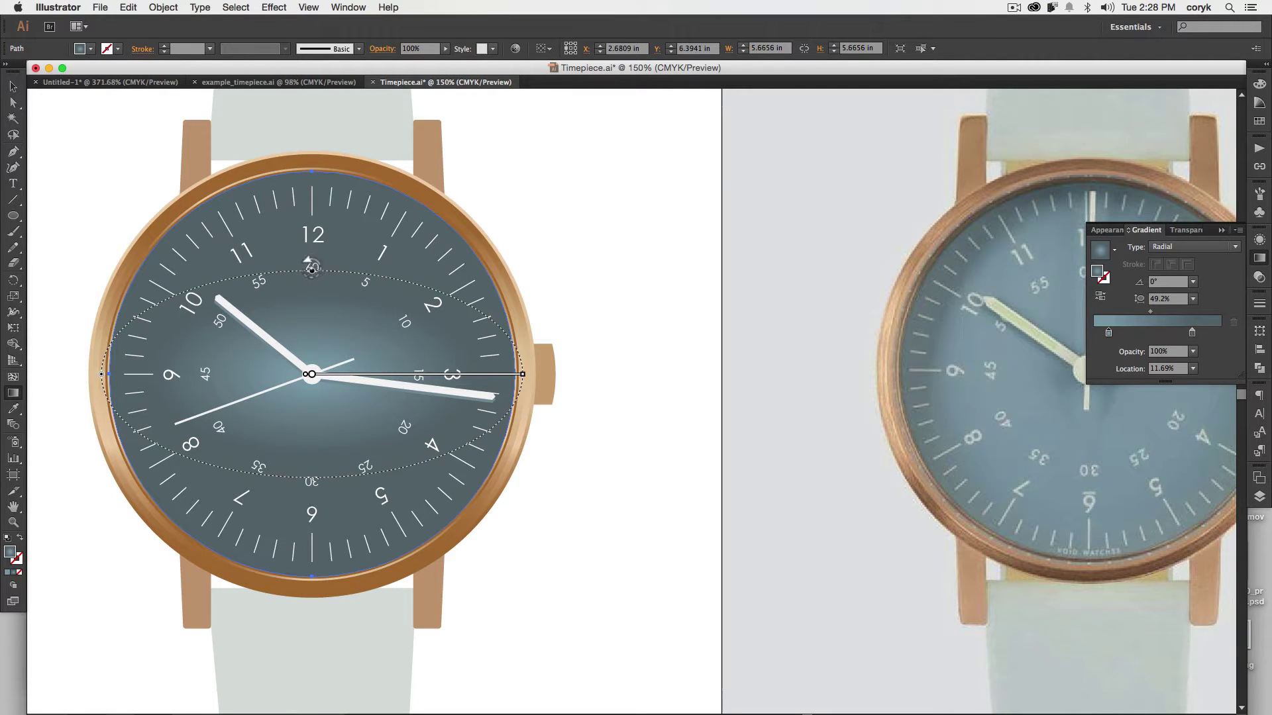
key(shift)
mouse_move(312, 269)
mouse_down()
mouse_move(267, 278)
mouse_move(229, 314)
mouse_move(209, 361)
mouse_move(100, 377)
mouse_move(108, 360)
mouse_move(102, 372)
mouse_up()
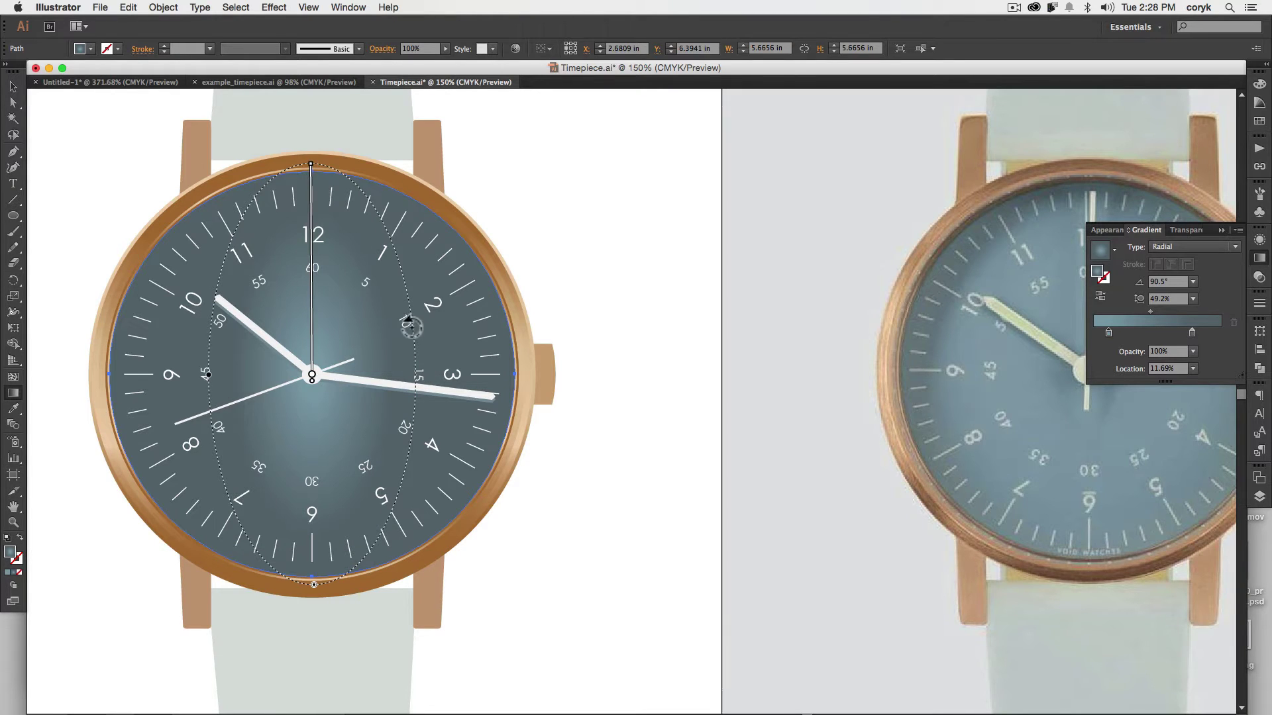
key(shift)
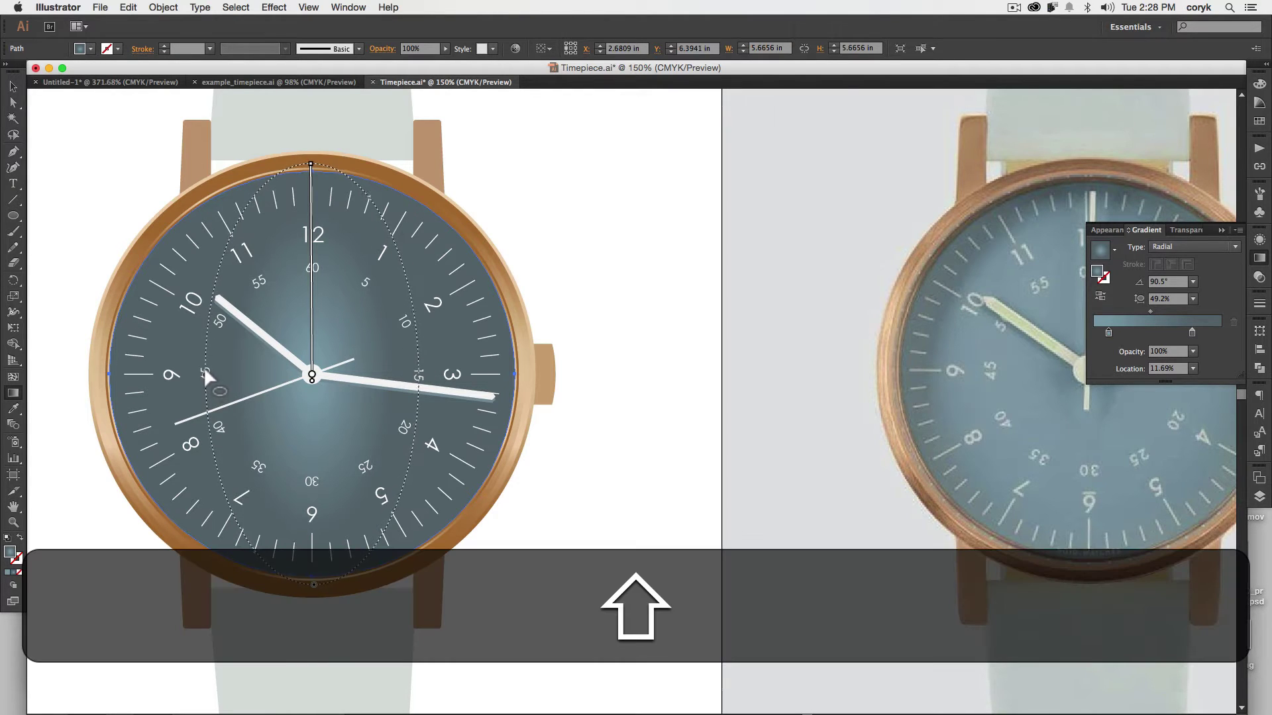
drag(204, 368, 189, 368)
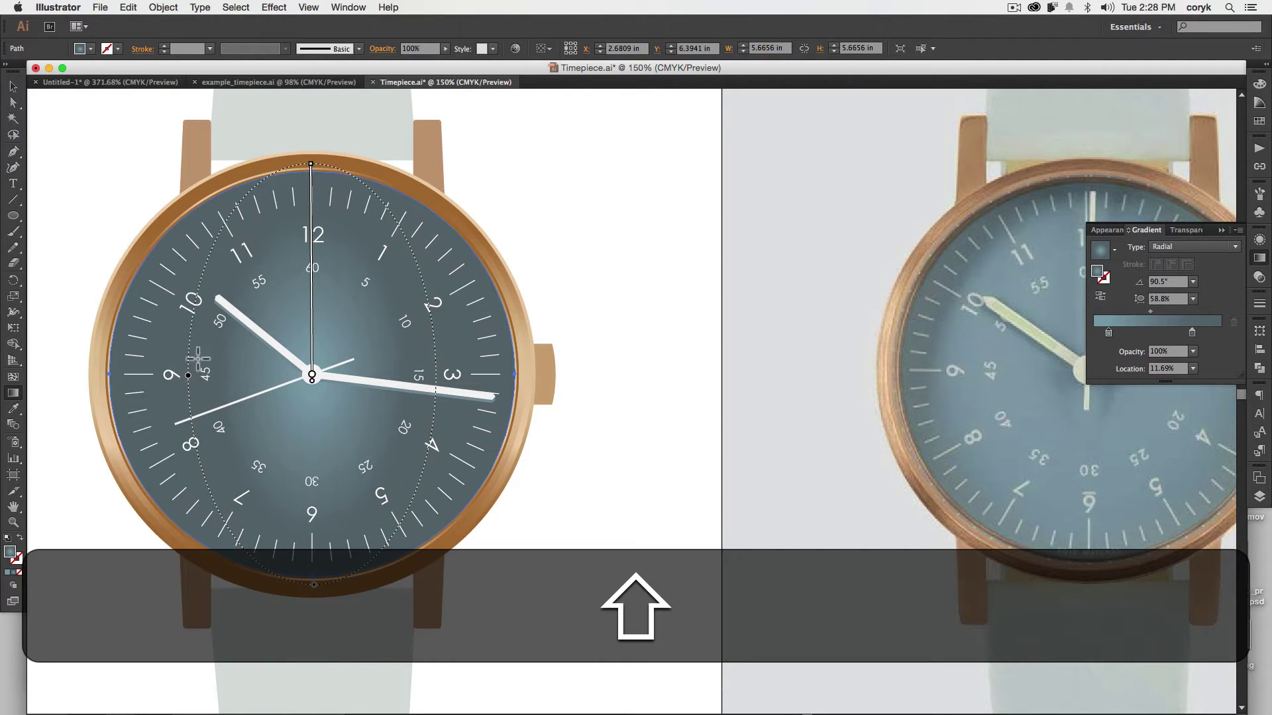
Extend the dial's radial gradient upward so its radius reaches well beyond the bezel, over the upper strap
key(shift)
drag(310, 164, 311, 101)
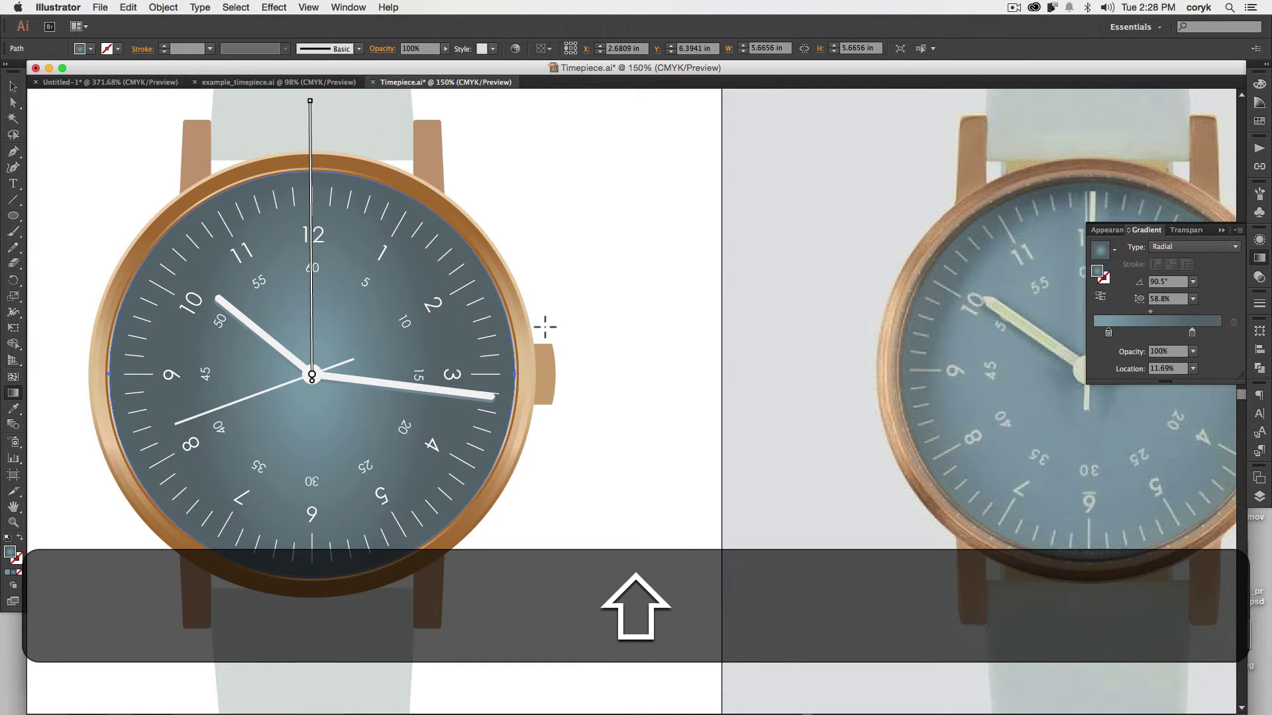
key(super+minus)
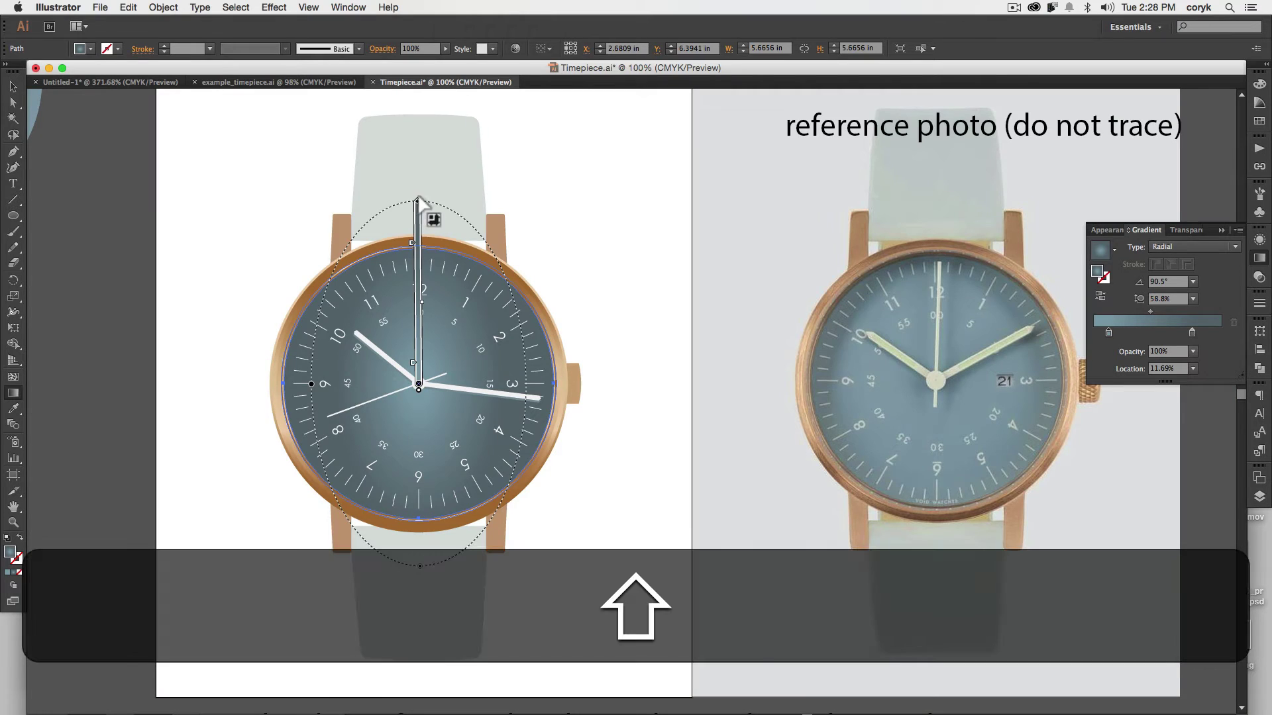
drag(418, 199, 417, 166)
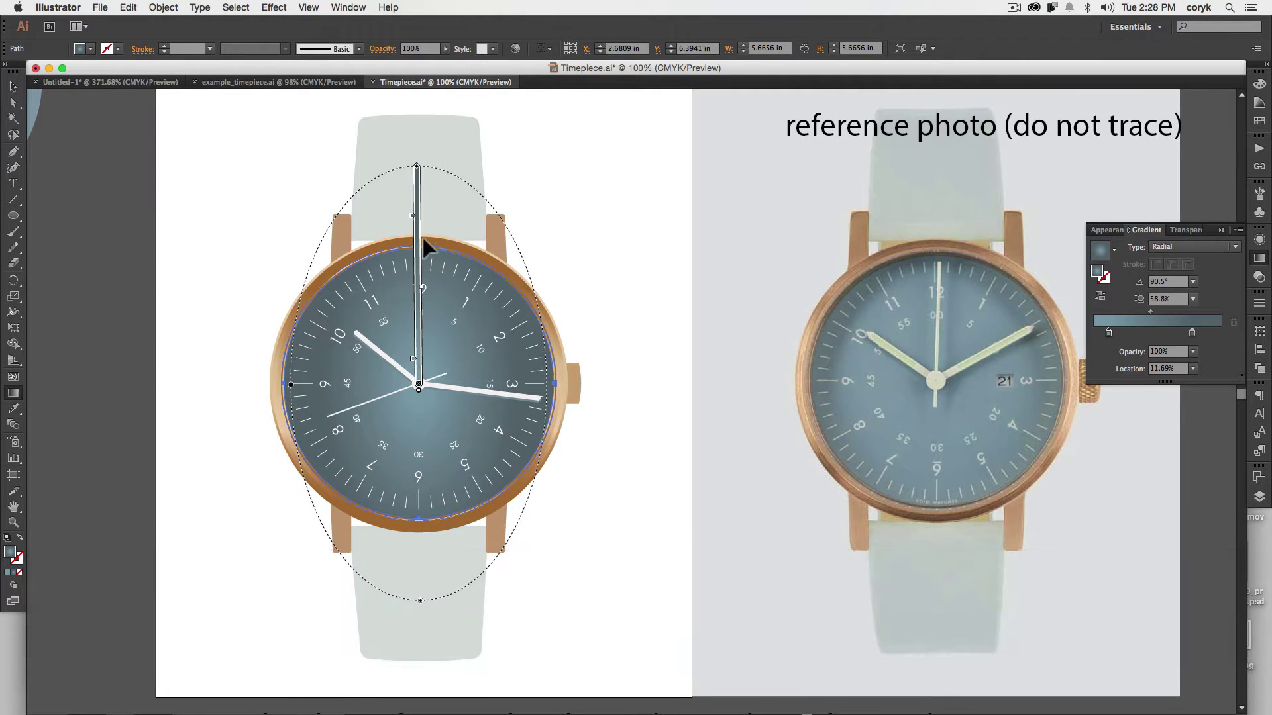
Pull the dial gradient's dark end stop inward to about 64% and shift the blend midpoint outward toward it
drag(413, 224, 415, 255)
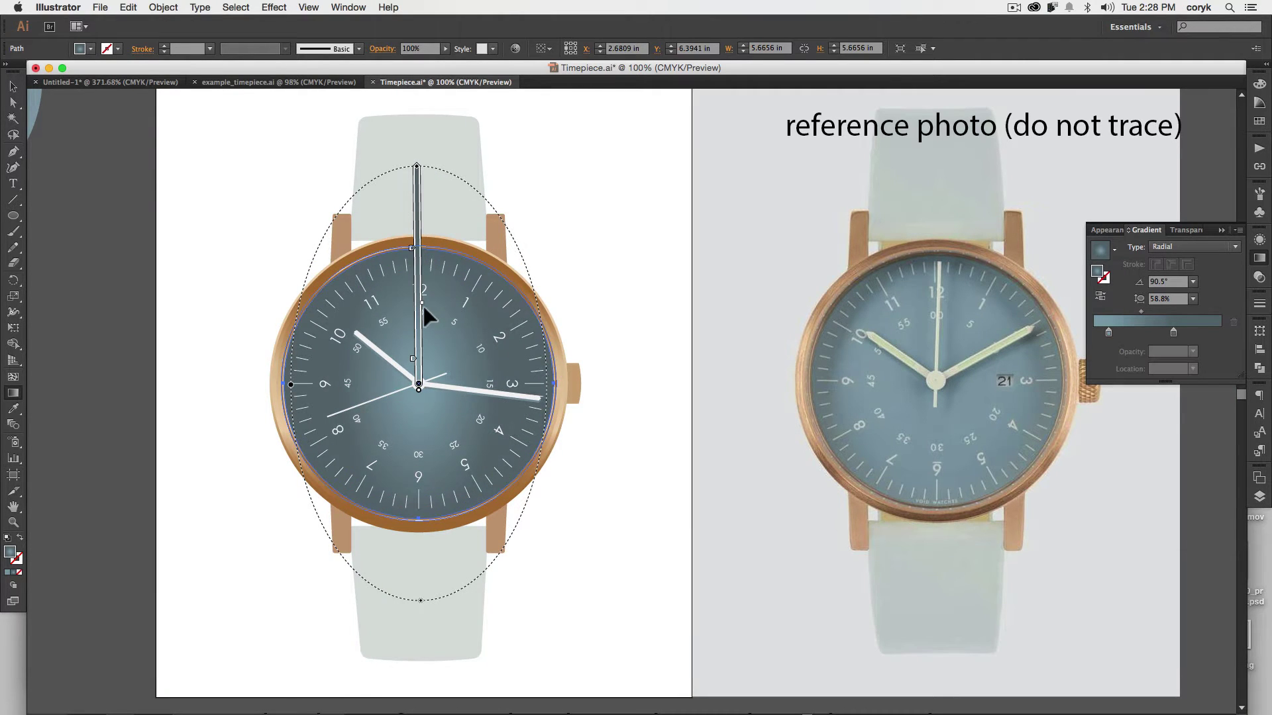
drag(424, 311, 422, 268)
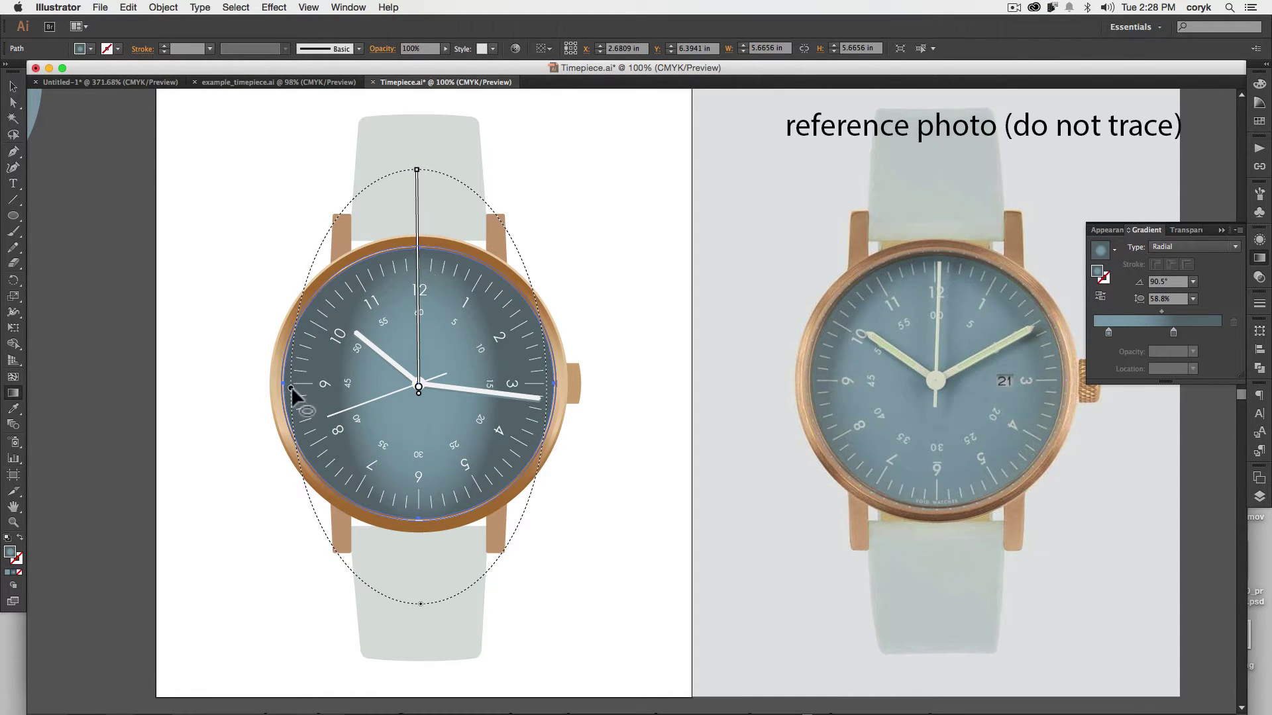
Widen the dial's radial gradient to a 78.6% aspect ratio at 90.1° and shorten its radius slightly
drag(292, 387, 262, 395)
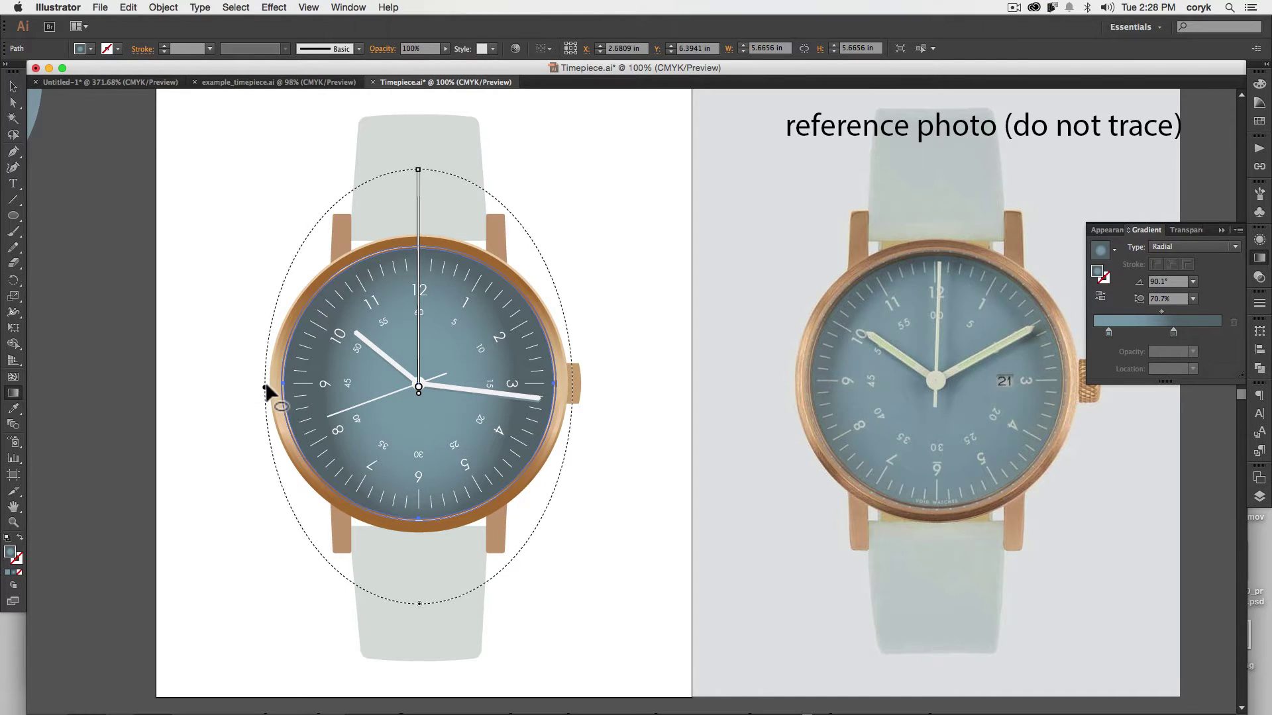
drag(265, 385, 247, 388)
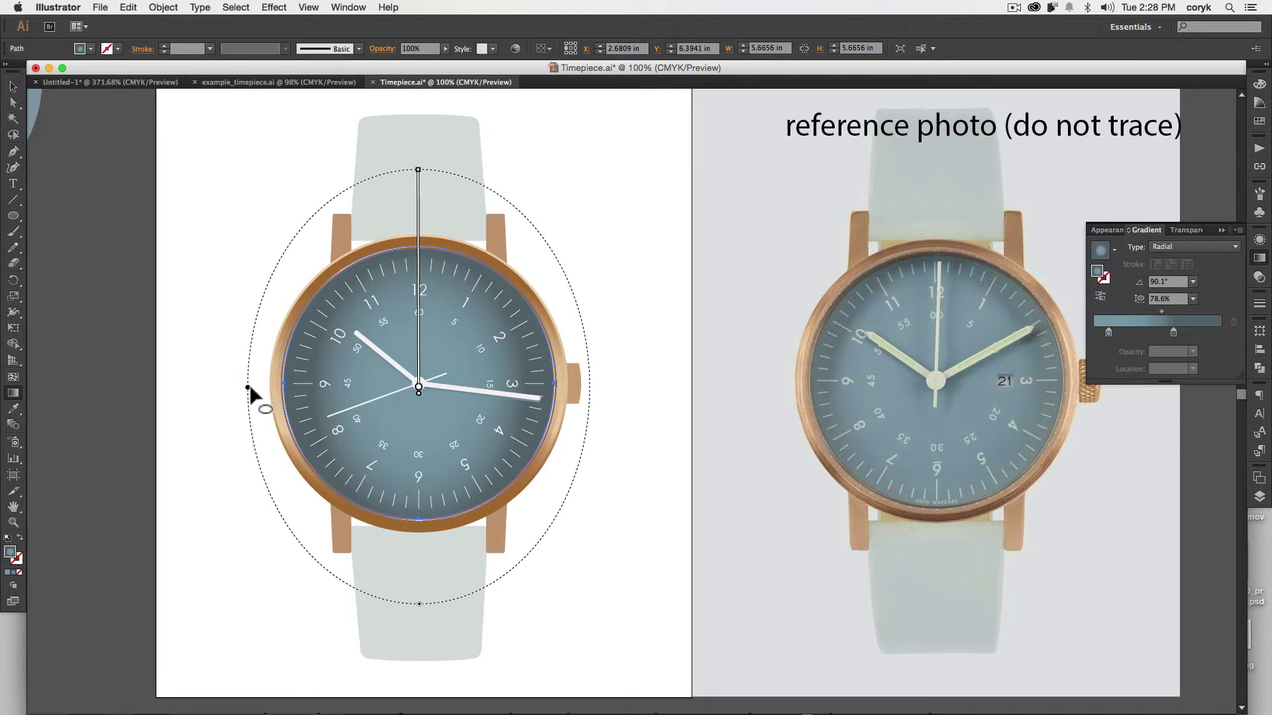
drag(417, 167, 418, 181)
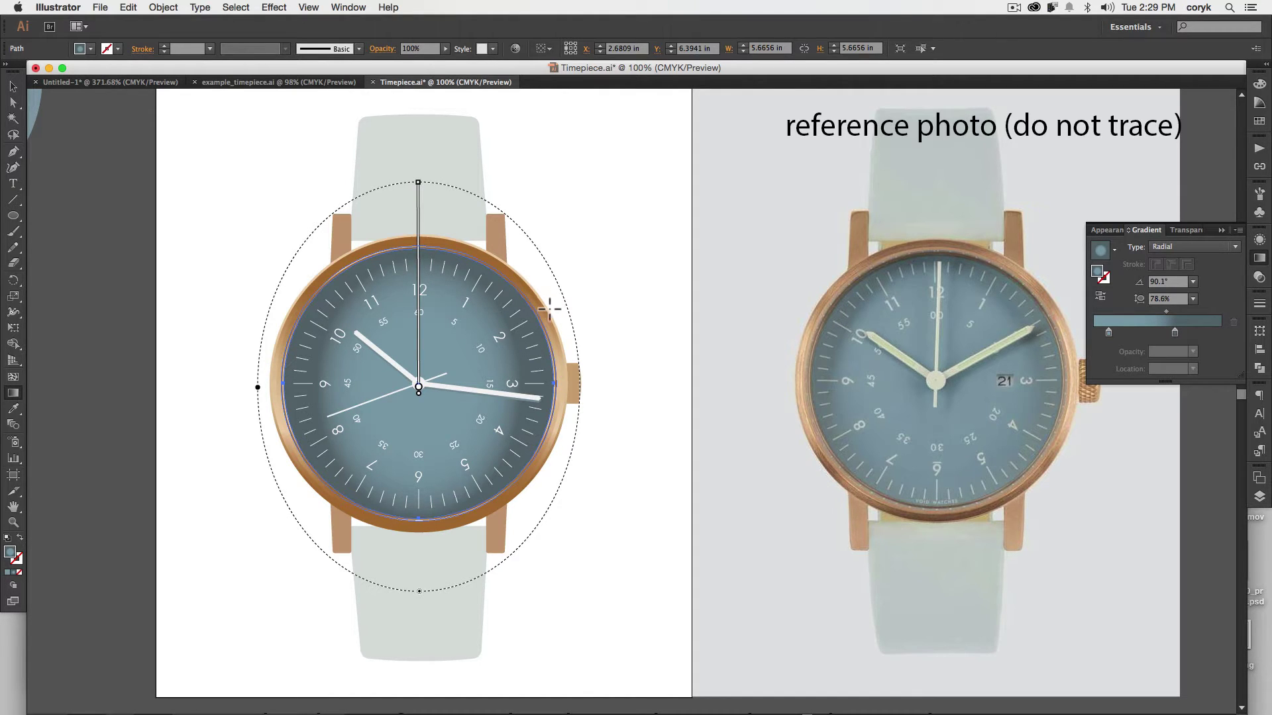
Lower the black value of the dial gradient's end stop to 5%
double_click(1174, 332)
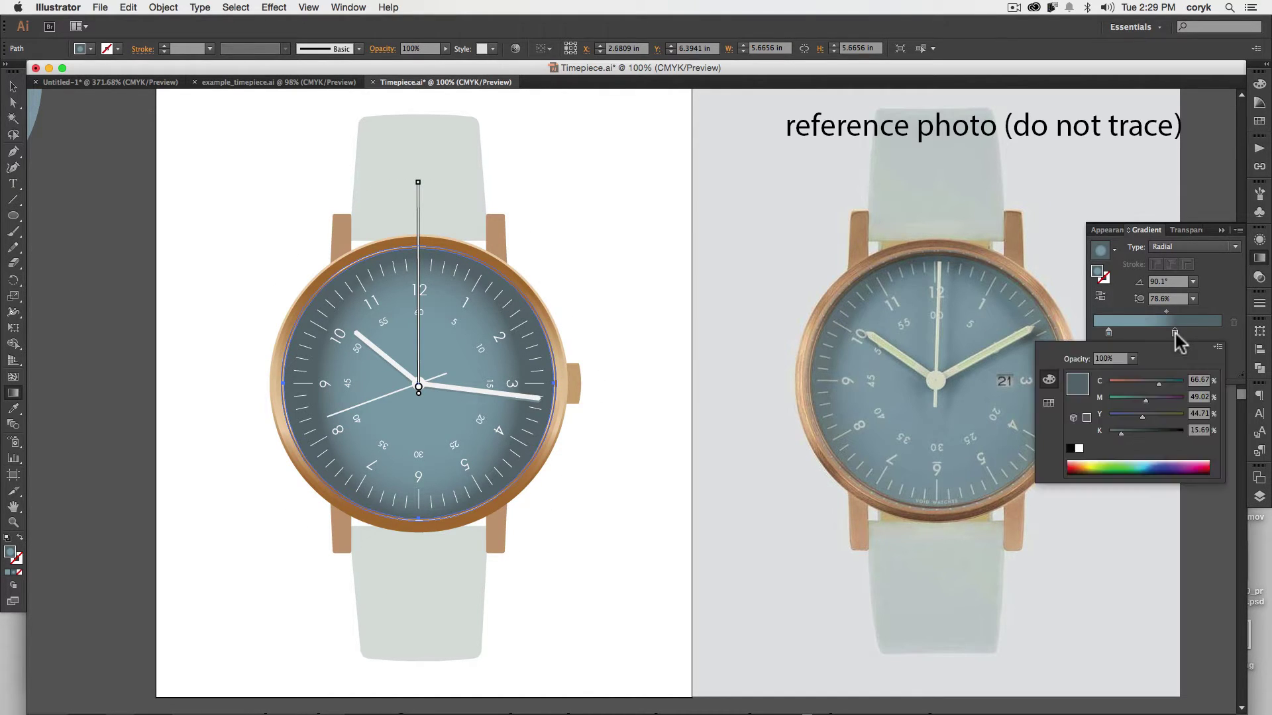
drag(1134, 429, 1109, 436)
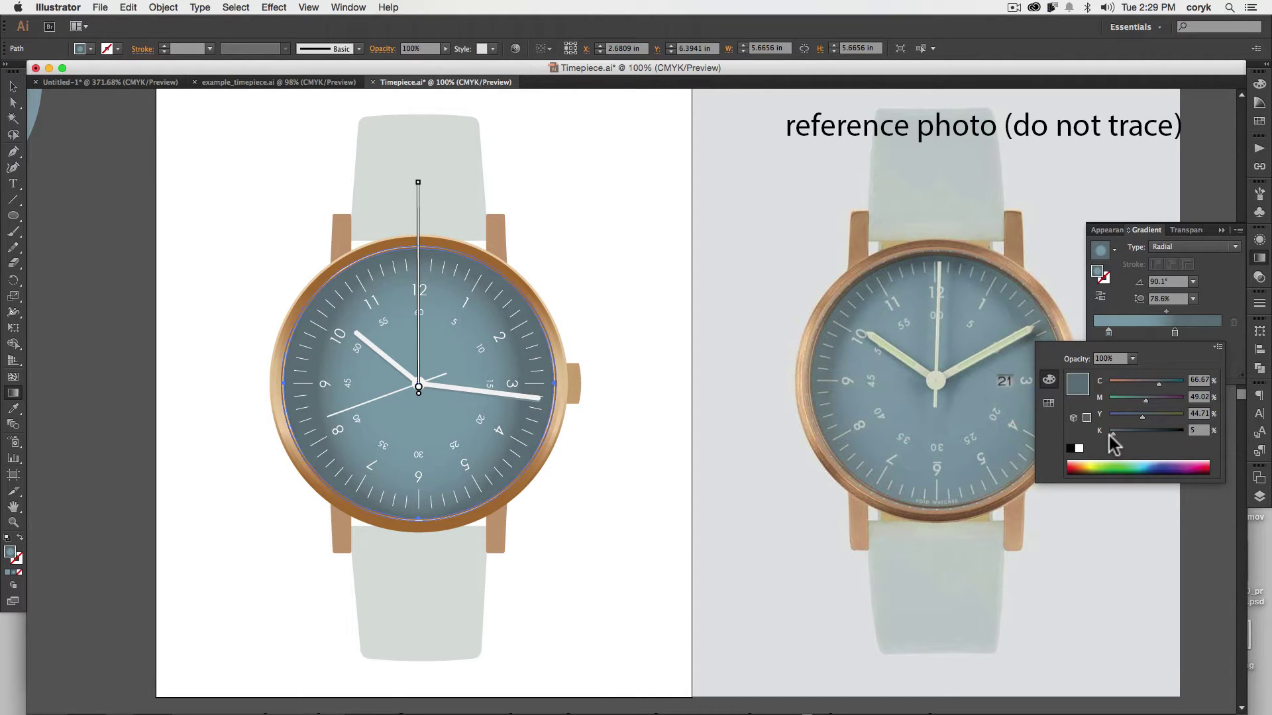
double_click(1174, 333)
click(1175, 333)
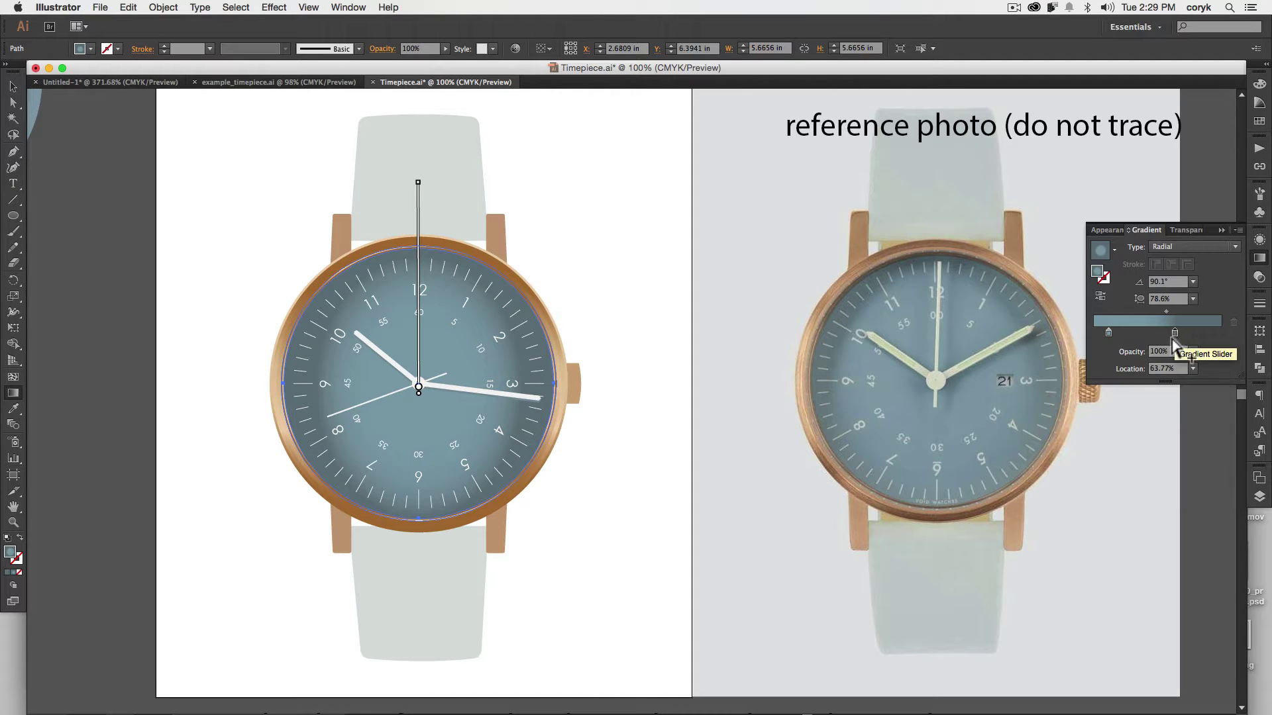
Recolor the dial gradient's end stop by sampling blues across the reference photo's dial, settling on the tone beside the center hub
key(i)
shift+click(1021, 316)
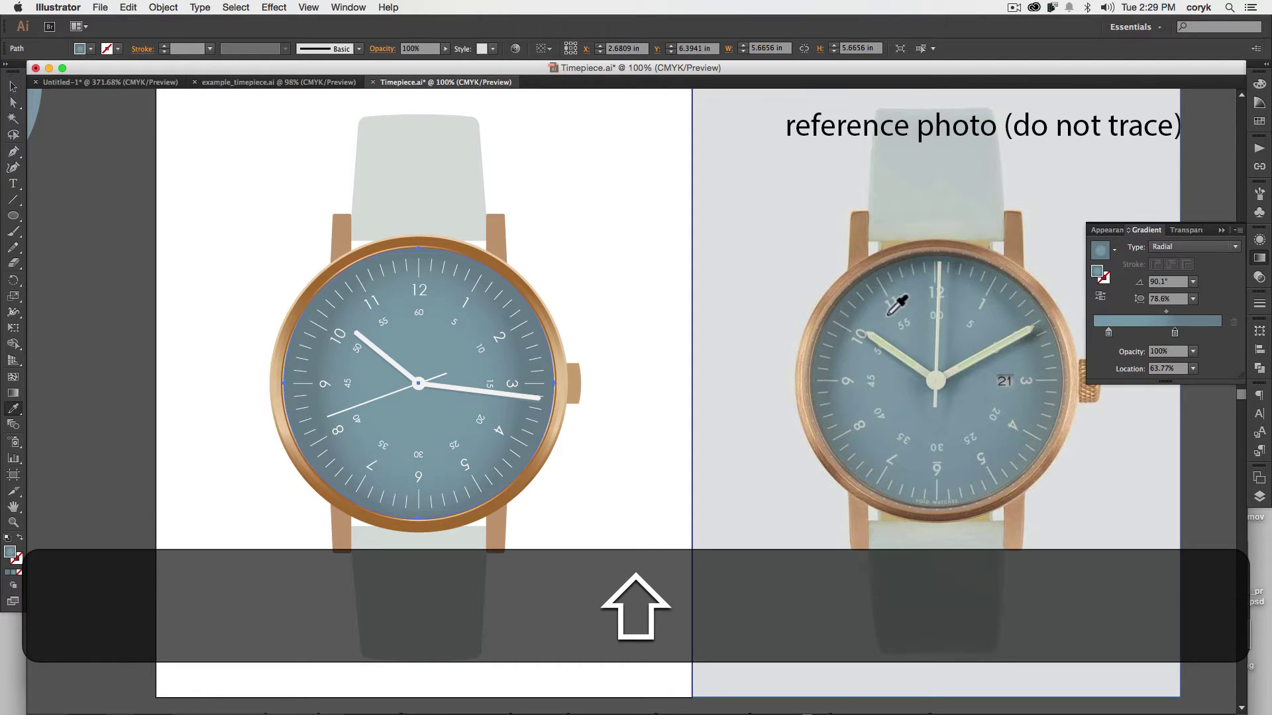
shift+click(840, 322)
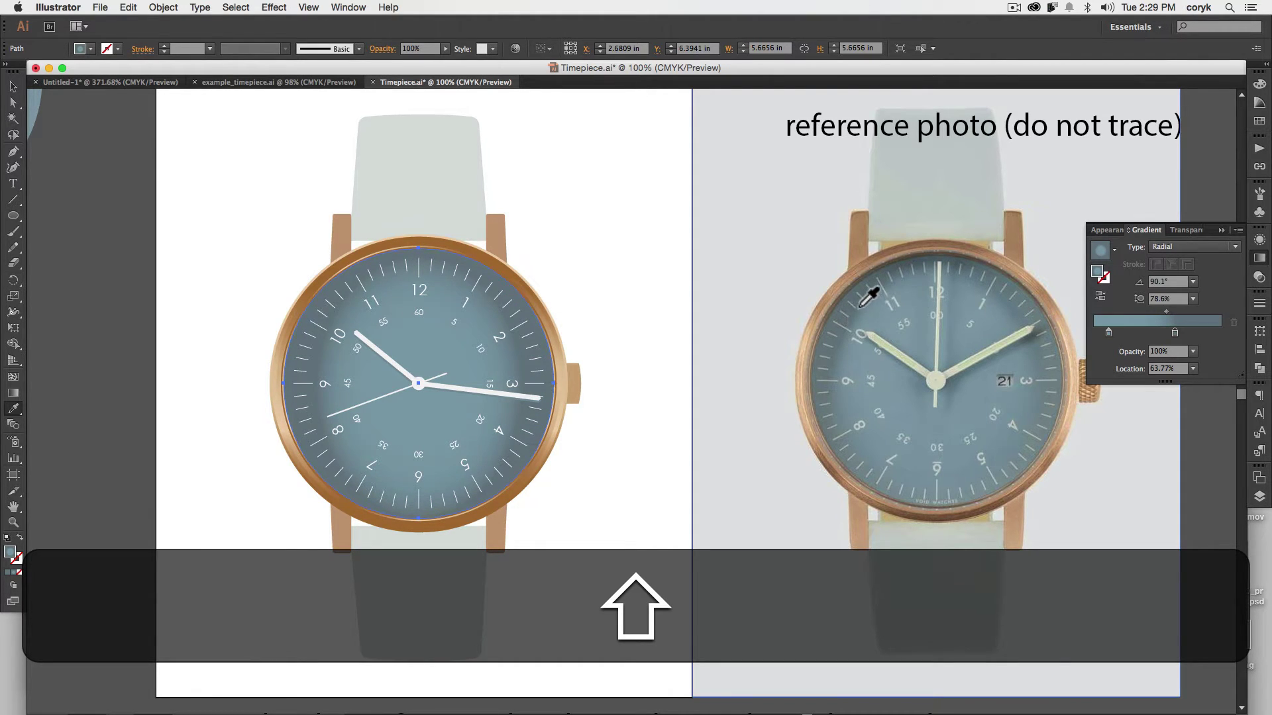
shift+click(859, 307)
shift+click(844, 456)
shift+click(859, 448)
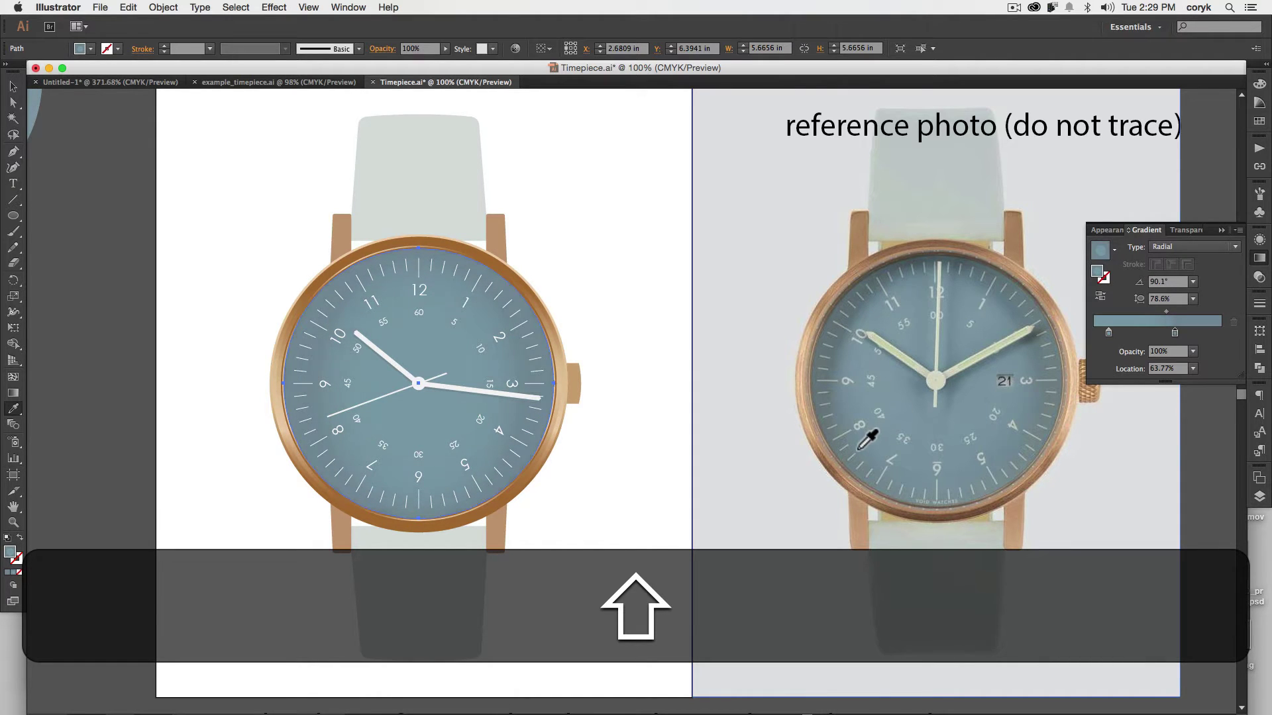
shift+click(906, 396)
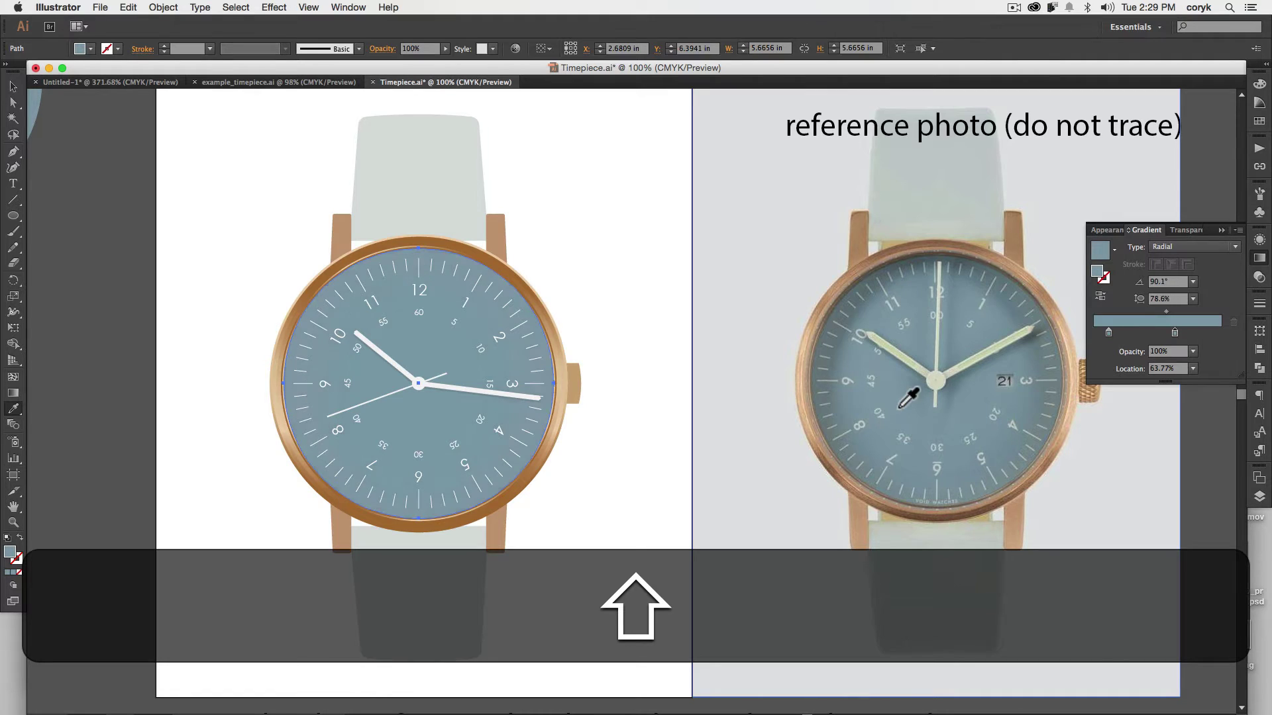
shift+click(917, 391)
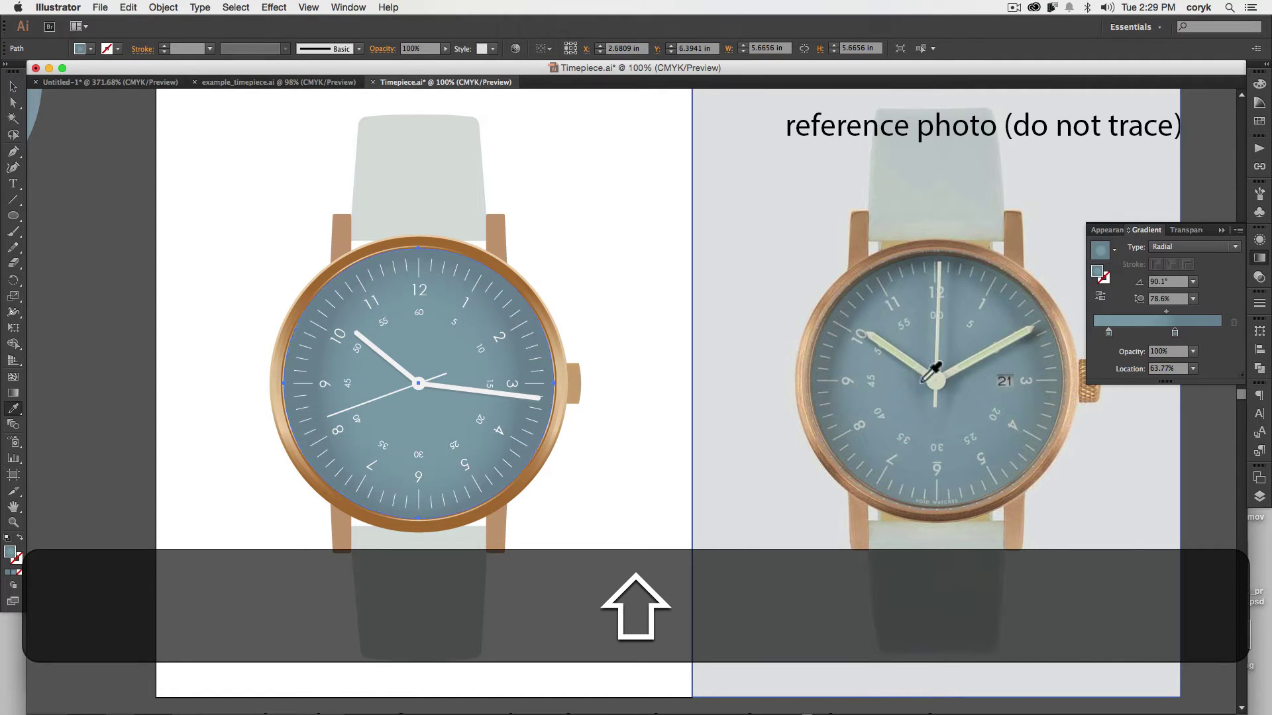
Darken the dial gradient's end stop slightly by raising its black value, and deselect the dial
double_click(1174, 333)
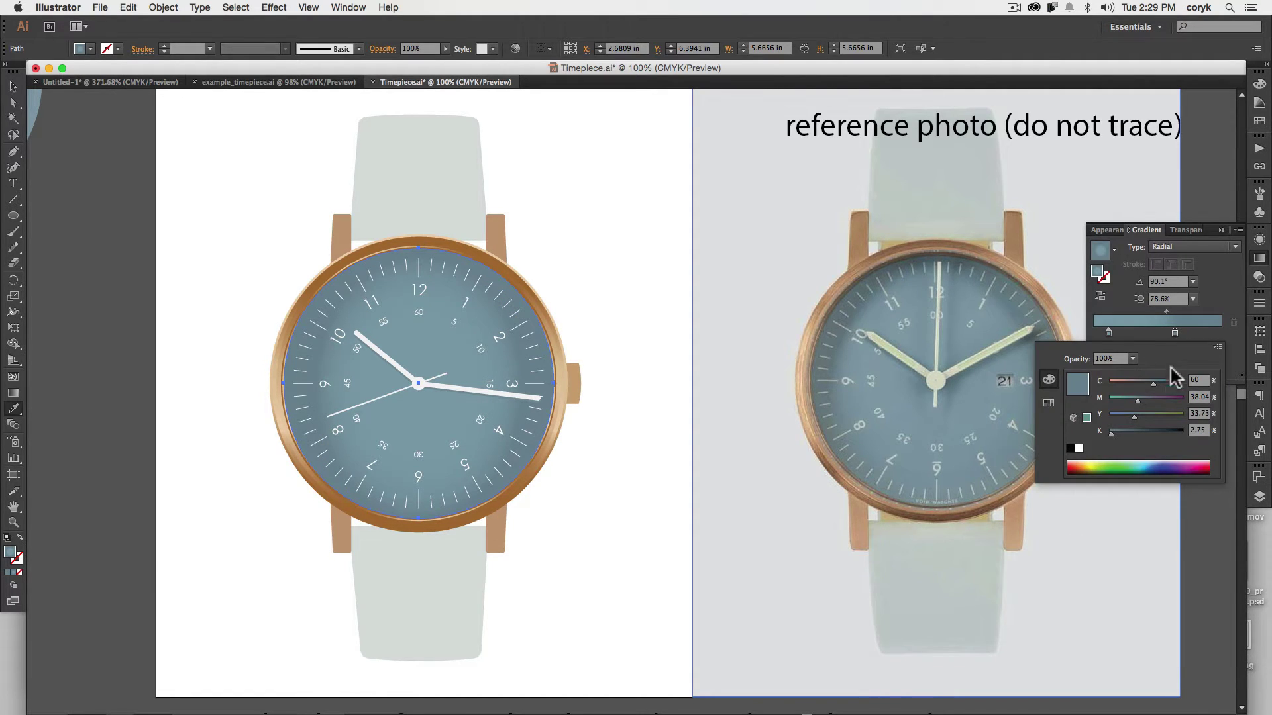
drag(1112, 431, 1117, 434)
key(v)
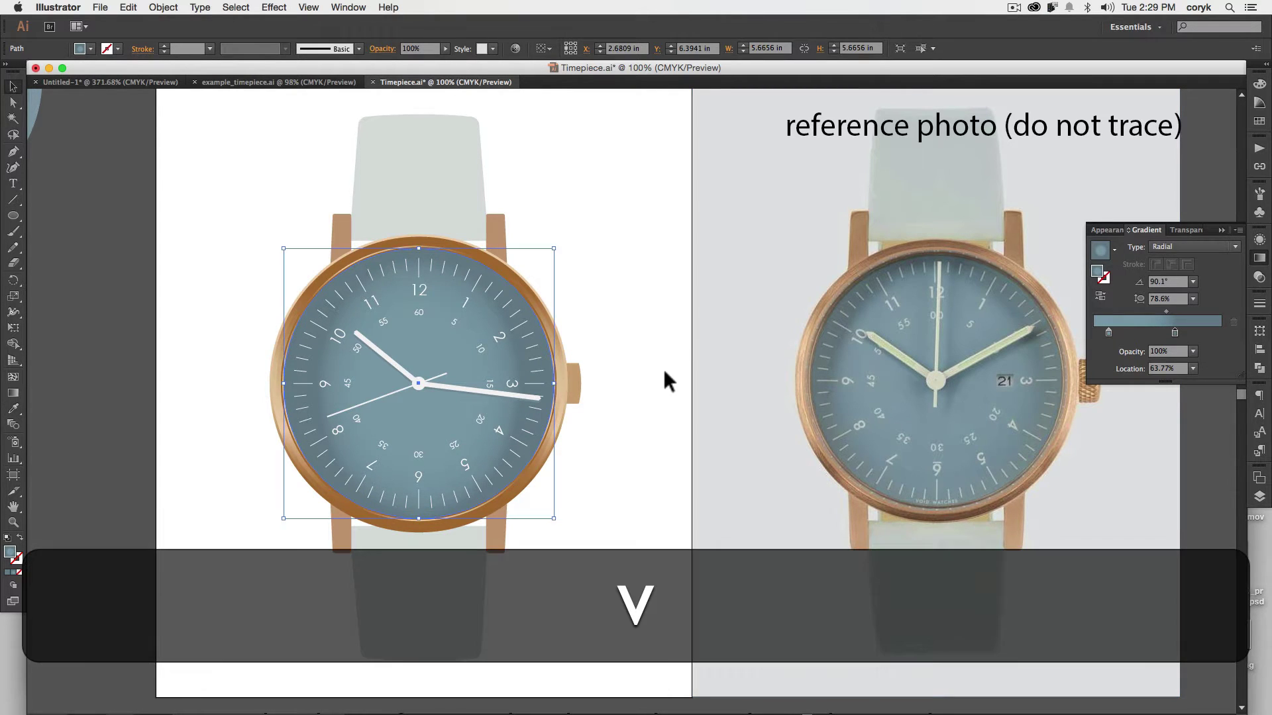
click(661, 371)
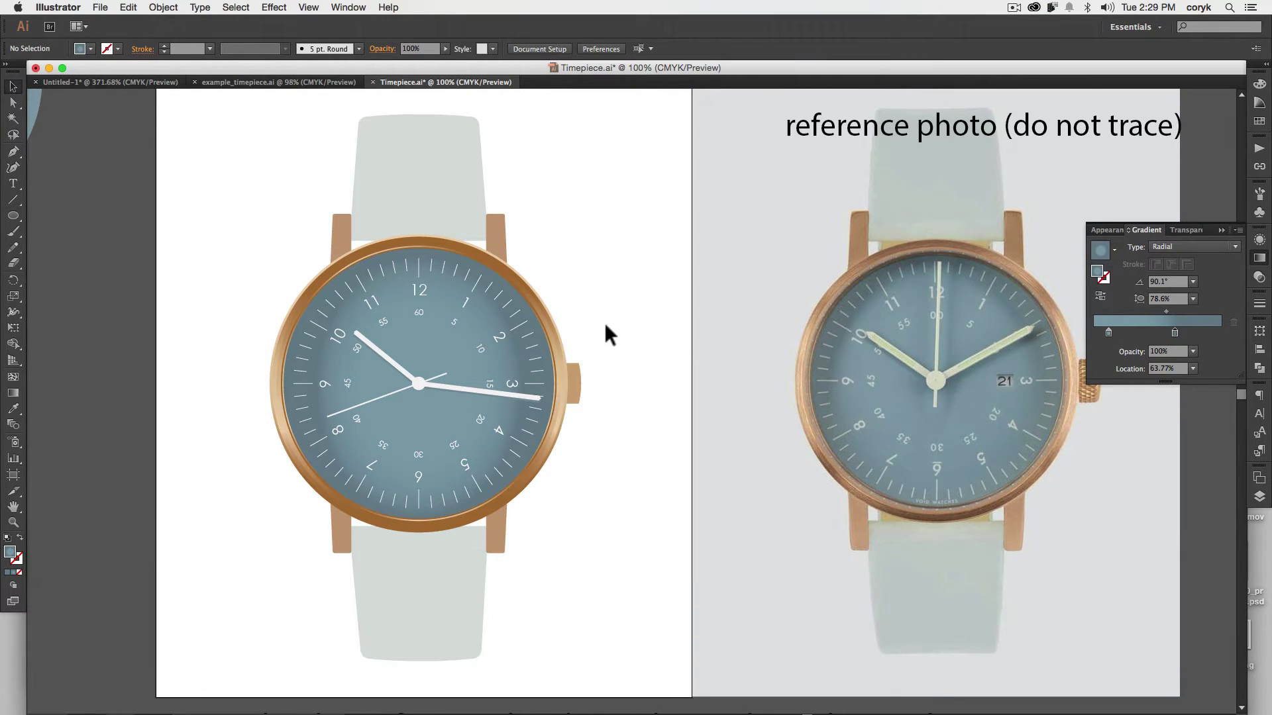
Try to narrow an in-place front copy of the dial to about 5.39 in wide around its center
click(541, 351)
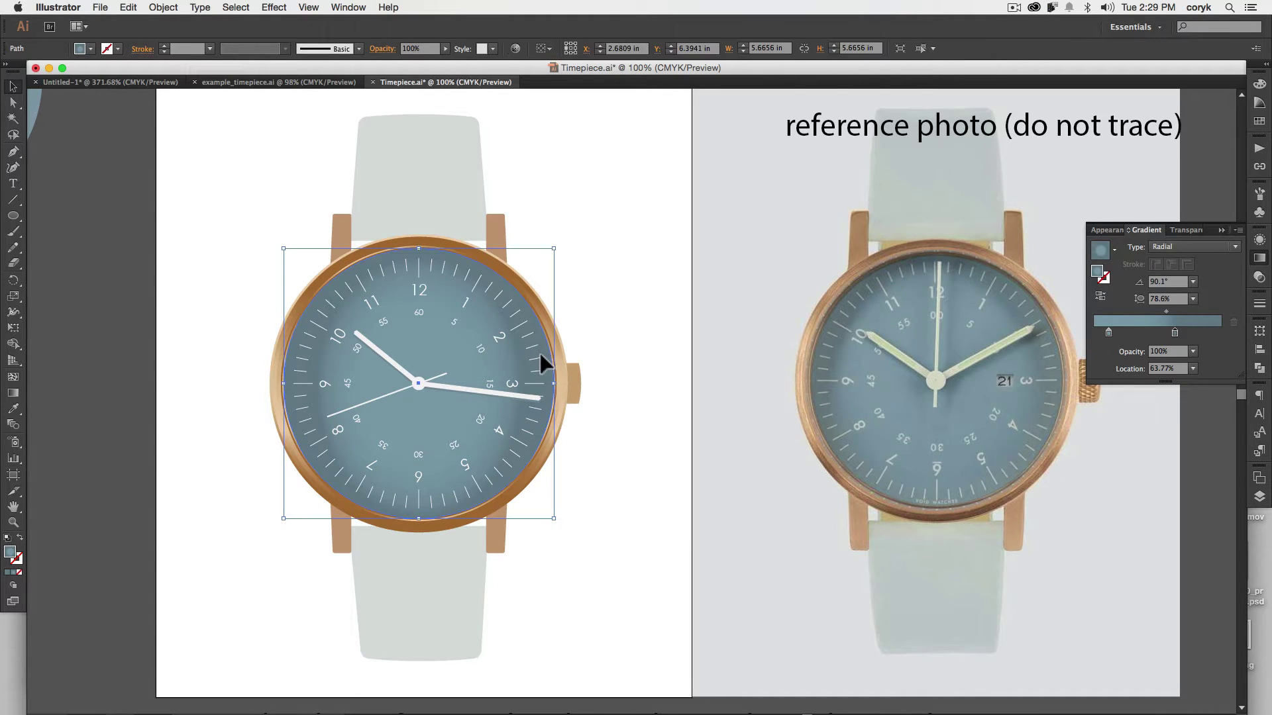
key(cmd+c)
key(super+f)
drag(553, 383, 547, 384)
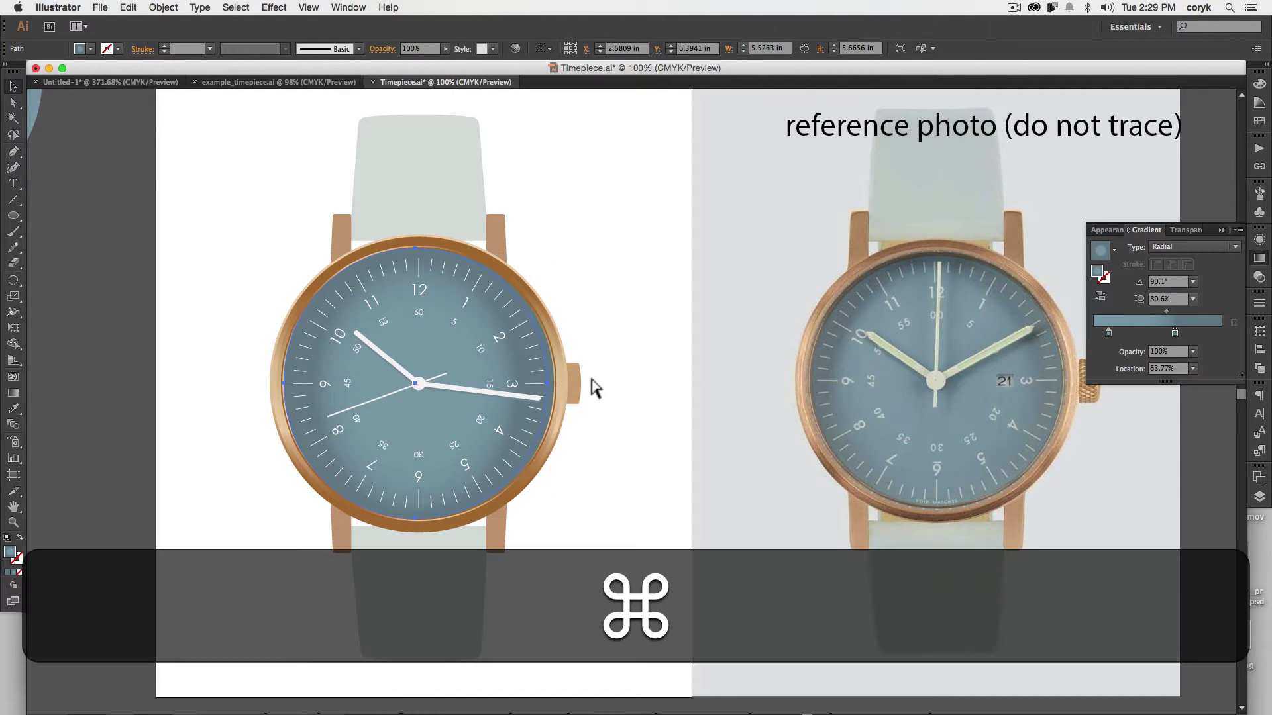
key(super+z)
drag(554, 384, 547, 382)
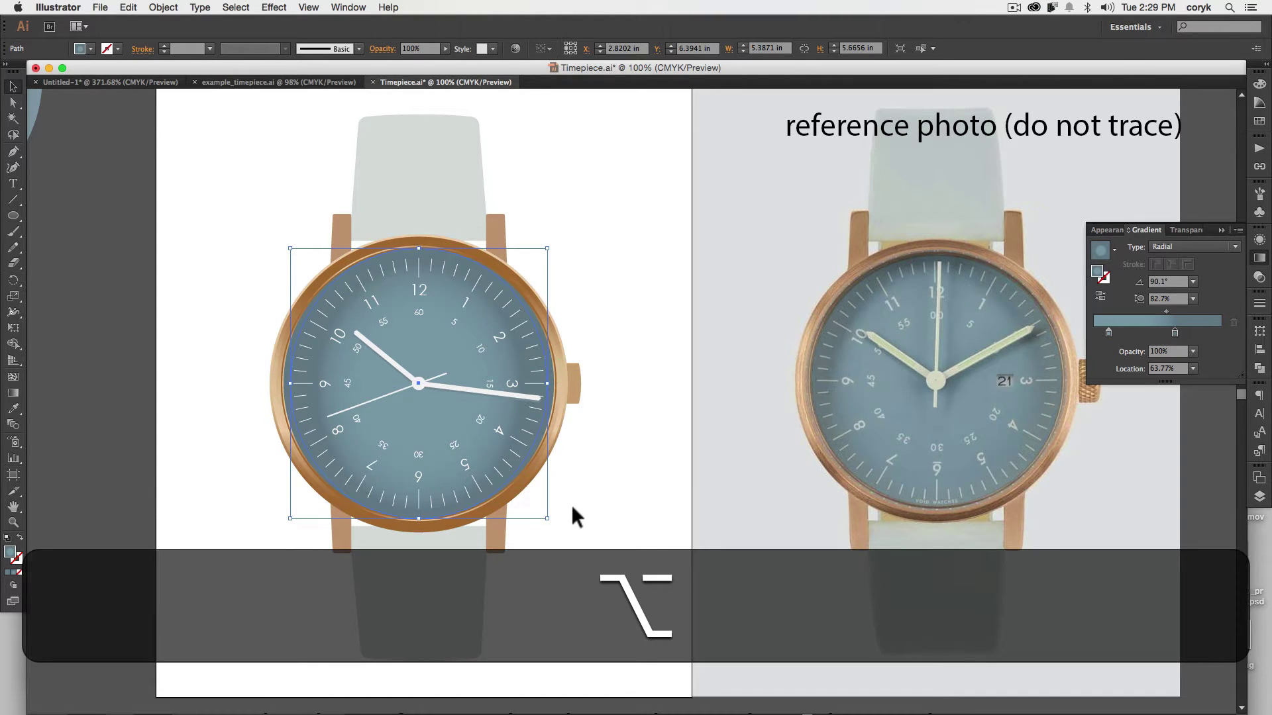
drag(562, 521, 566, 493)
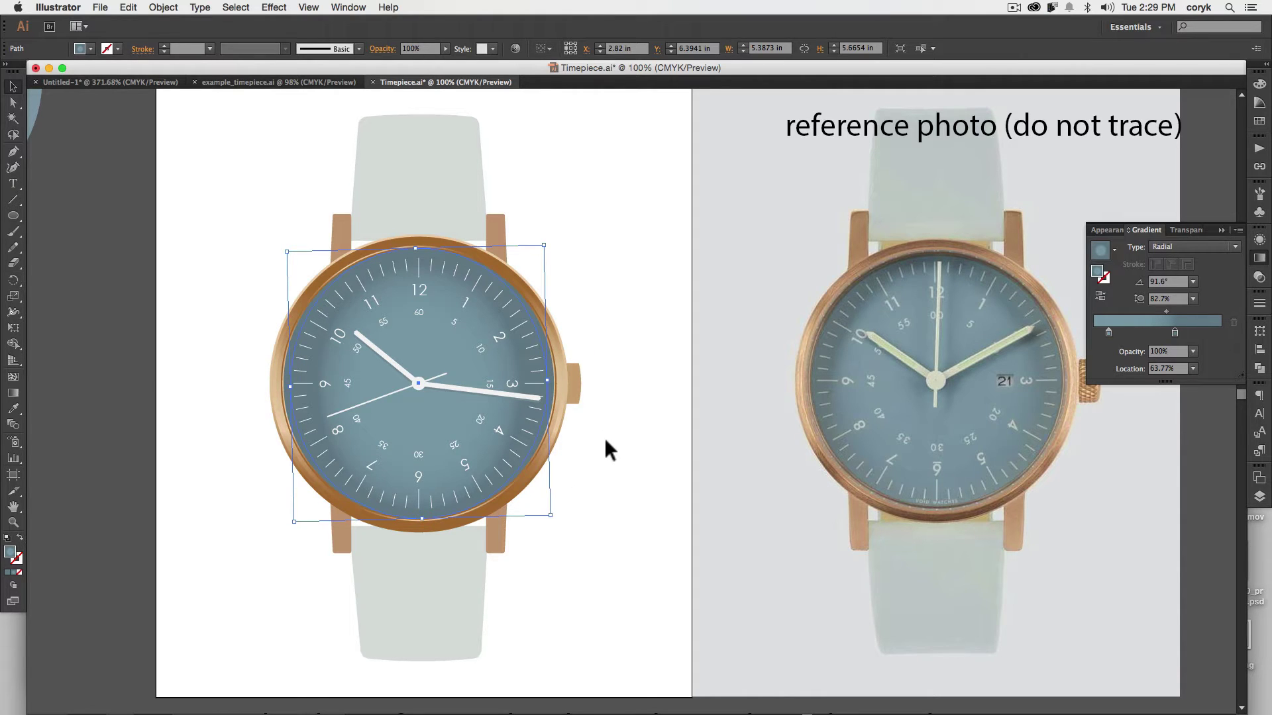
Undo the rotation and narrowing of the dial copy and delete the extra dial circle
key(super+z)
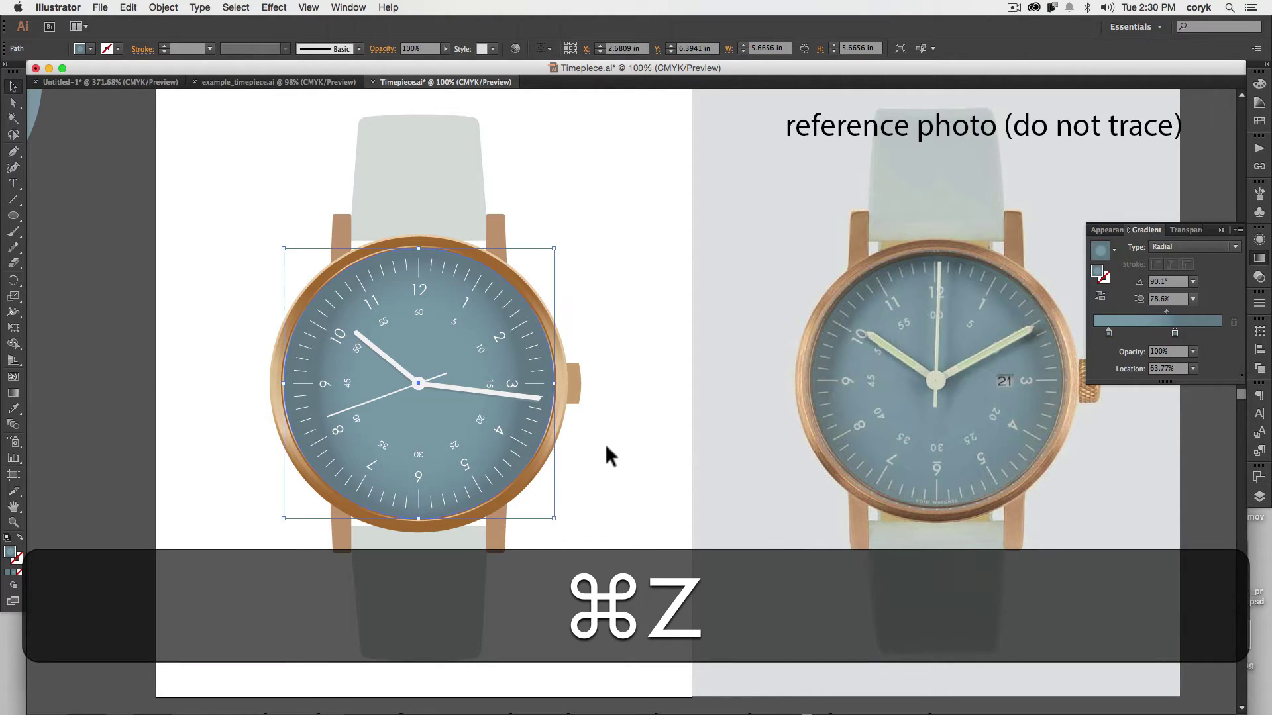
click(605, 448)
click(550, 389)
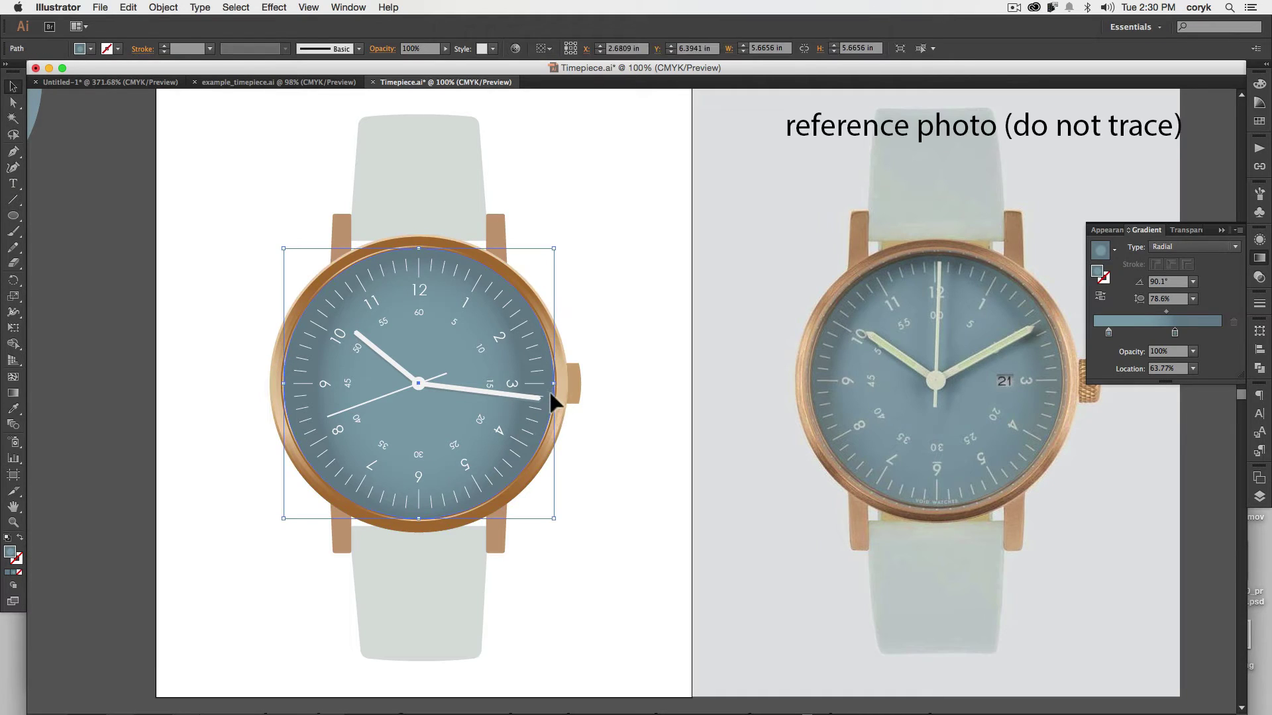
key(BackSpace)
Duplicate the gradient dial circle in place, directly in front of the original
click(548, 392)
key(super+c)
key(super+f)
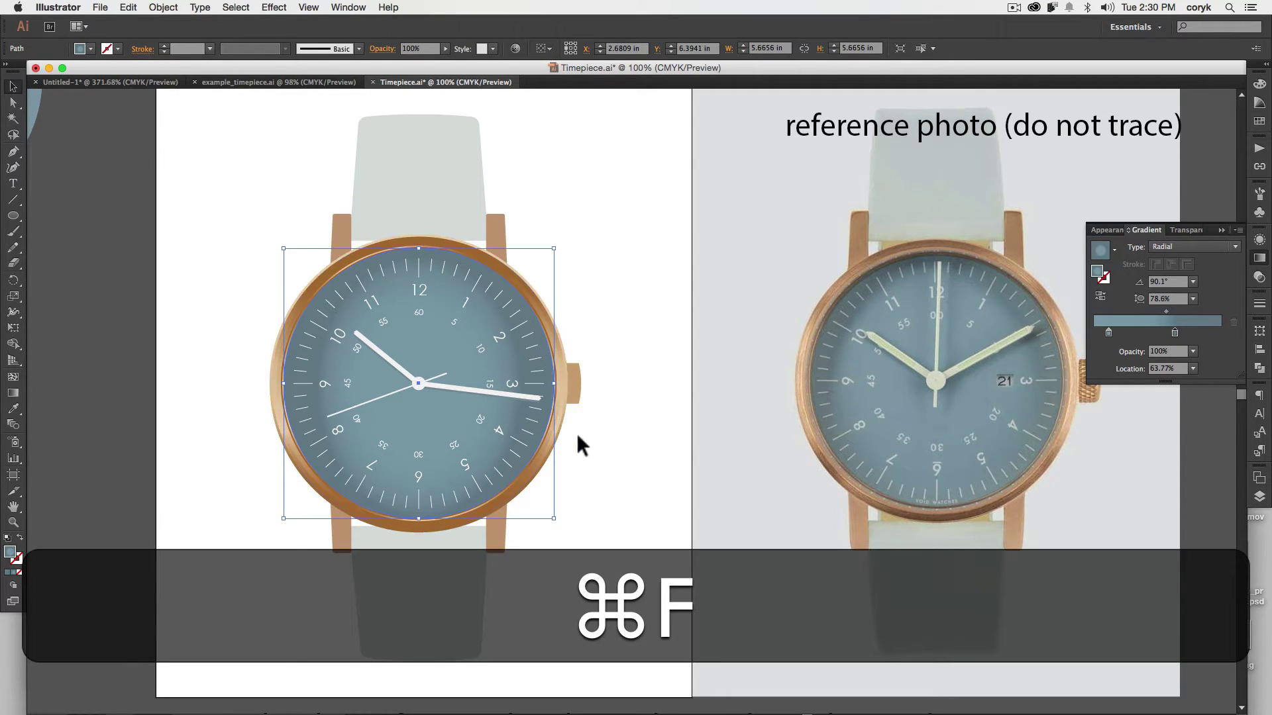
Brighten the front dial copy's gradient color to 100% brightness and turn its fill into that solid light blue
click(1259, 84)
drag(1179, 129, 1210, 135)
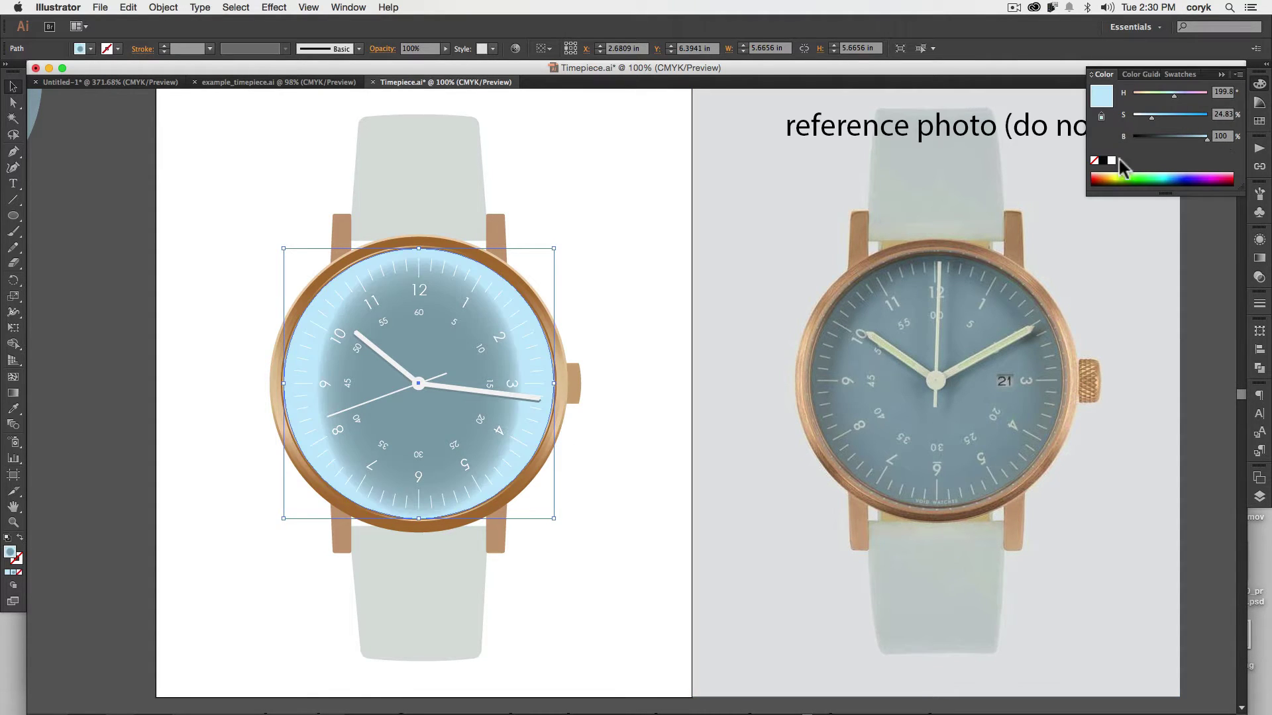
click(1258, 277)
click(1258, 277)
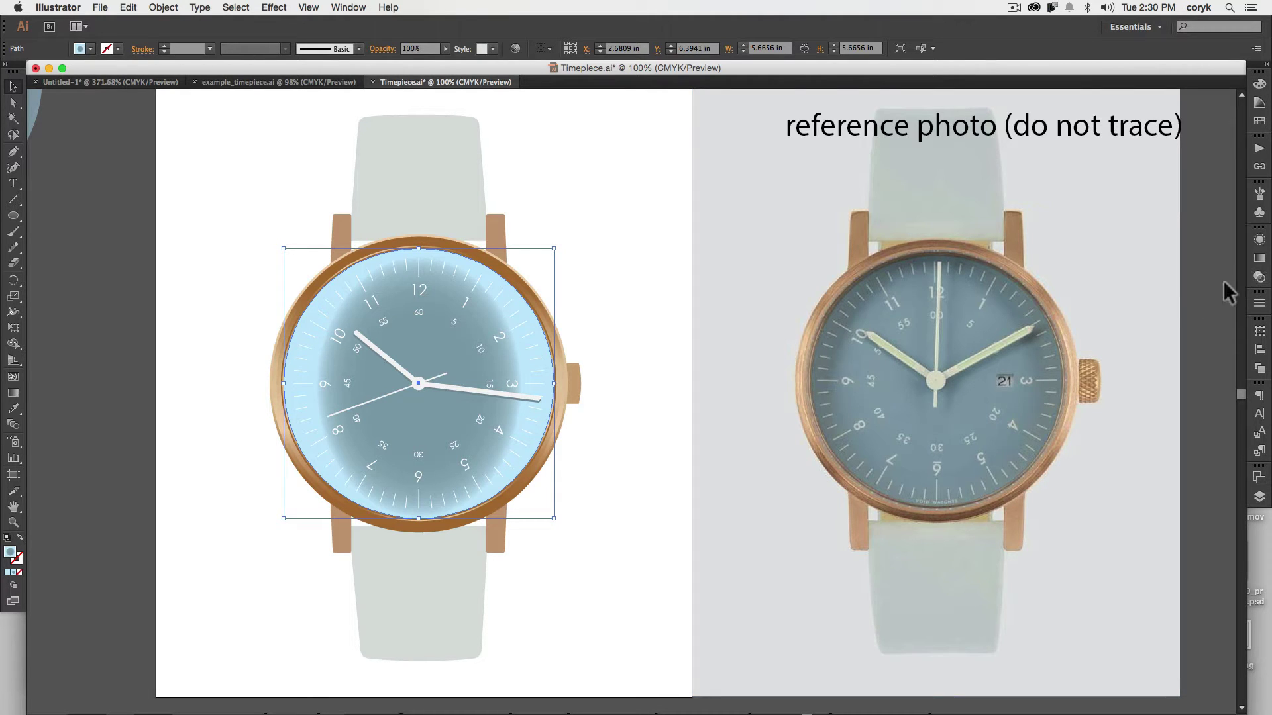
click(604, 461)
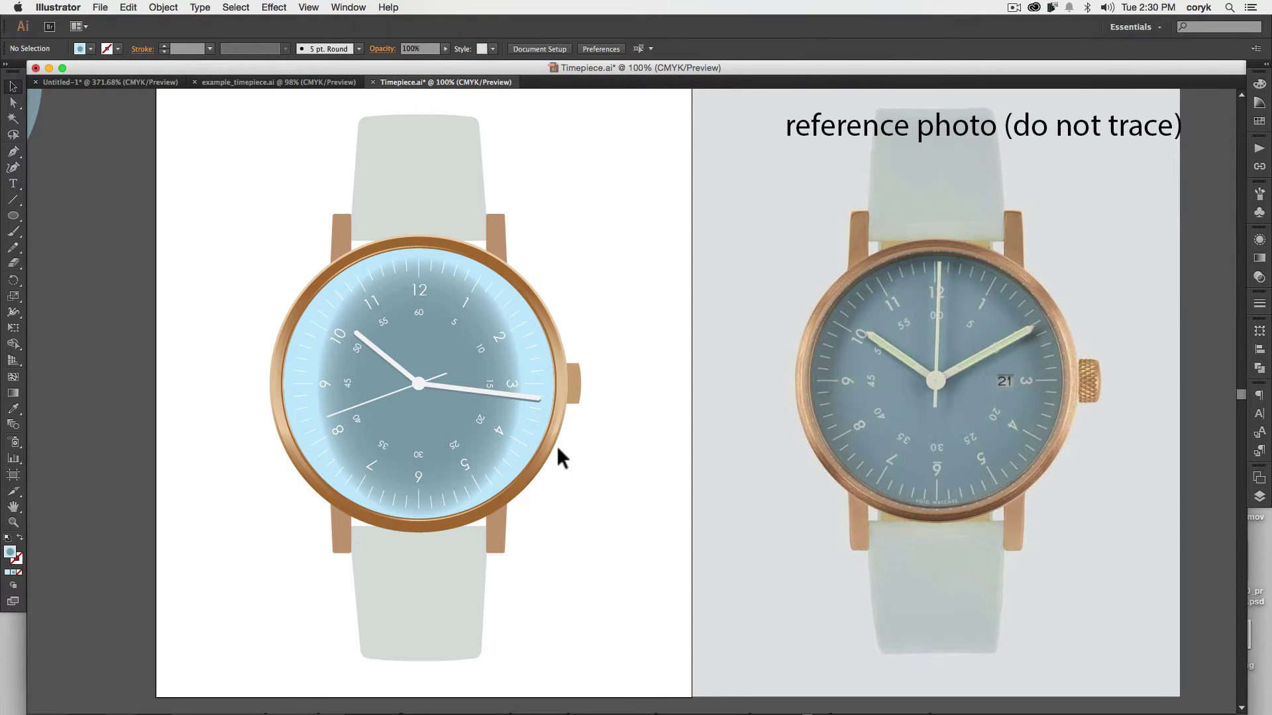
click(523, 434)
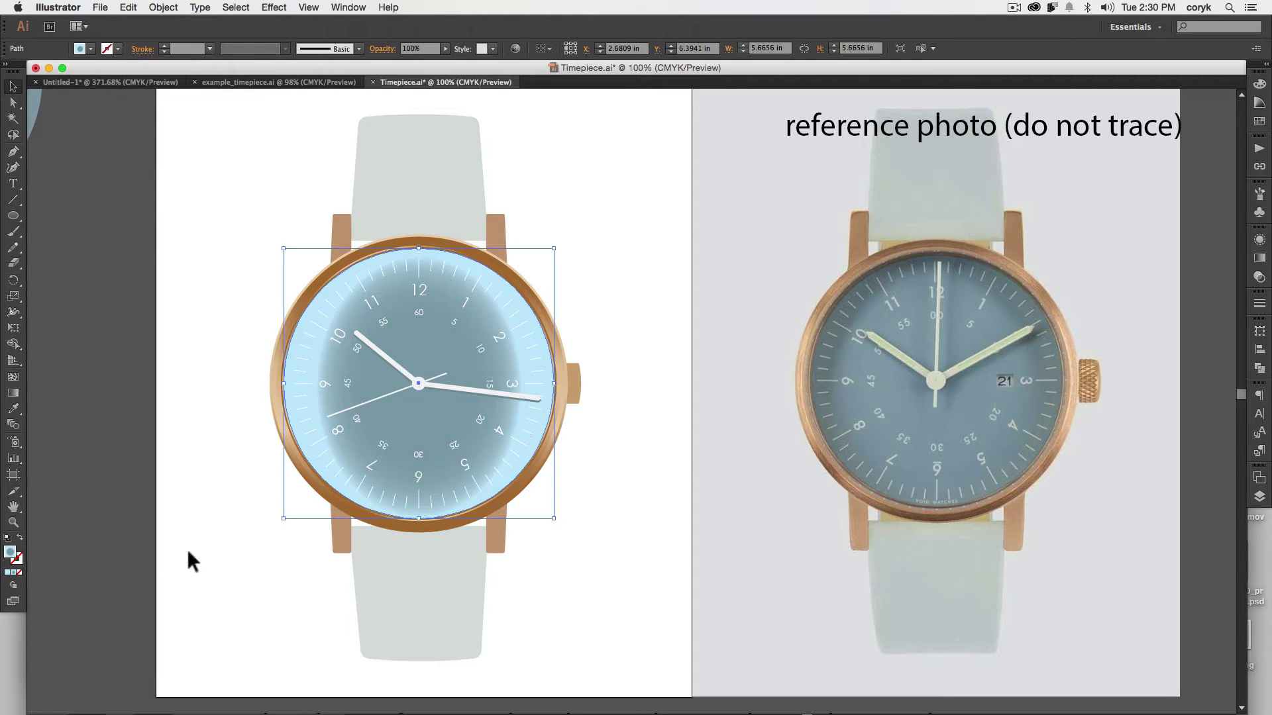
click(7, 573)
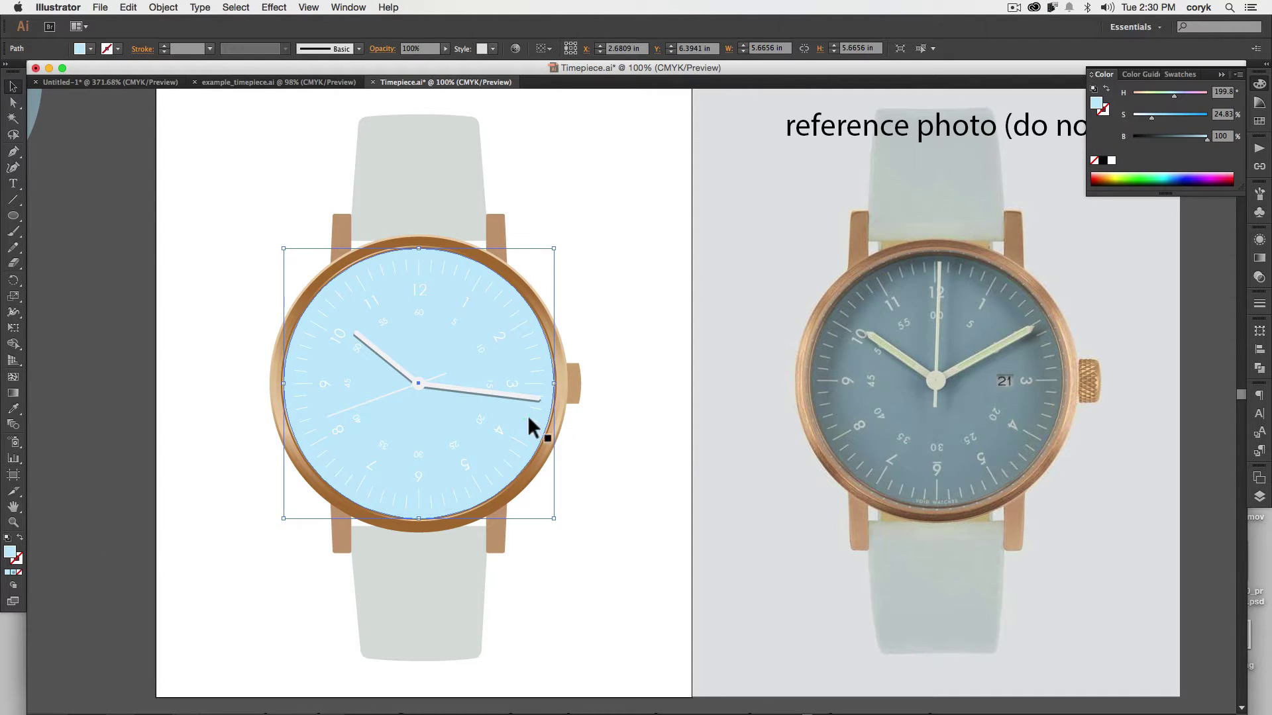
Duplicate the light blue circle in place and set the front copy's fill saturation to 72%
key(super+c)
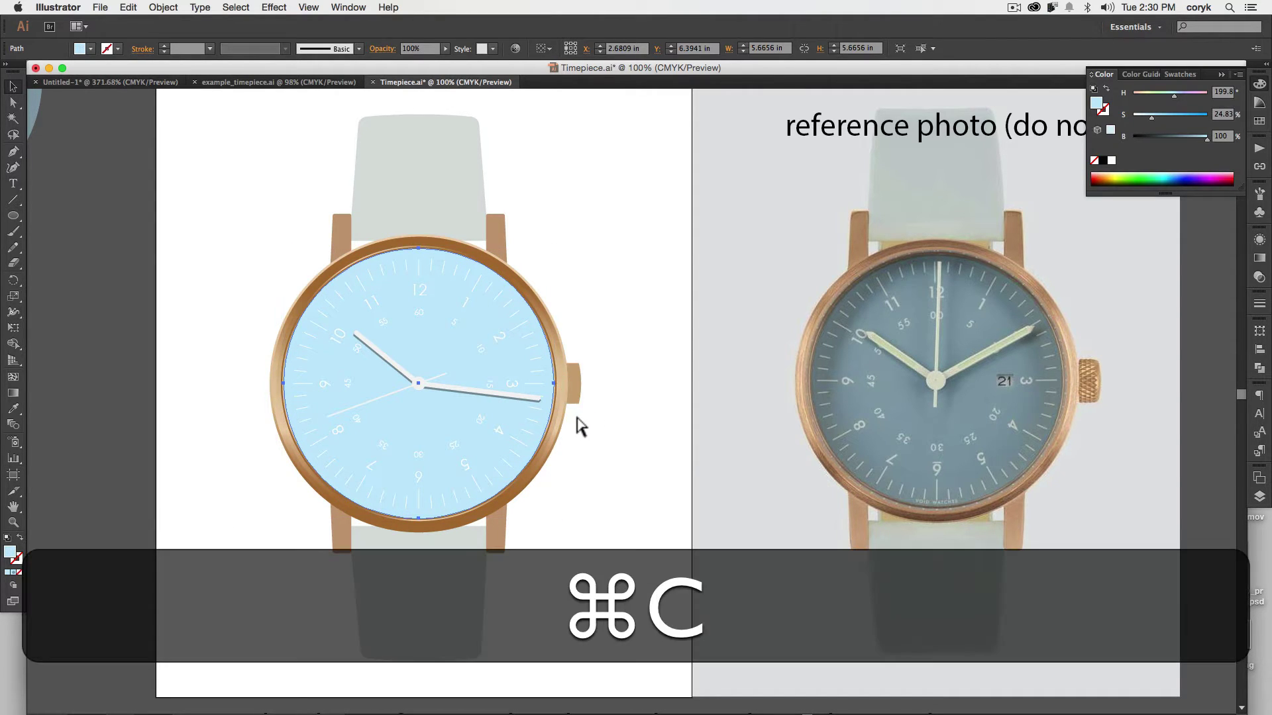
key(super+f)
drag(1175, 116, 1186, 116)
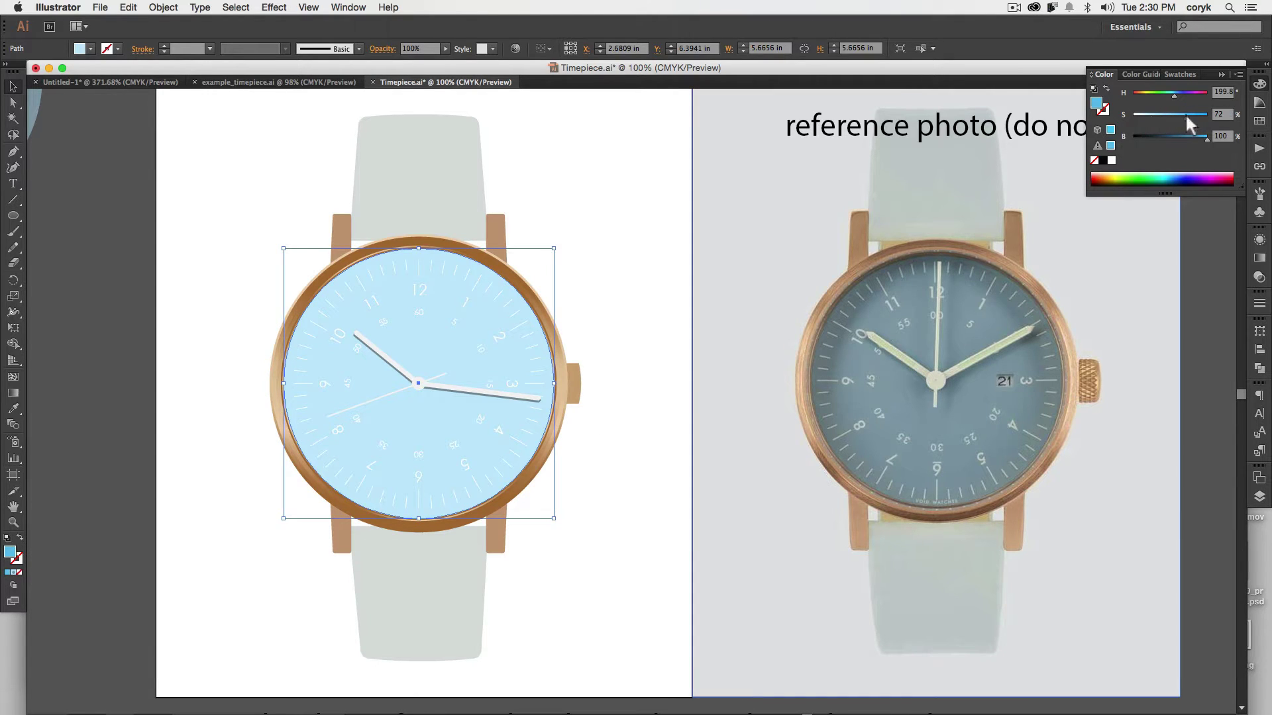
Reshape the front blue circle into an ellipse about 4.97 in wide and 6.01 in high, inset at the top and extending below the dial
drag(554, 383, 541, 384)
key(alt)
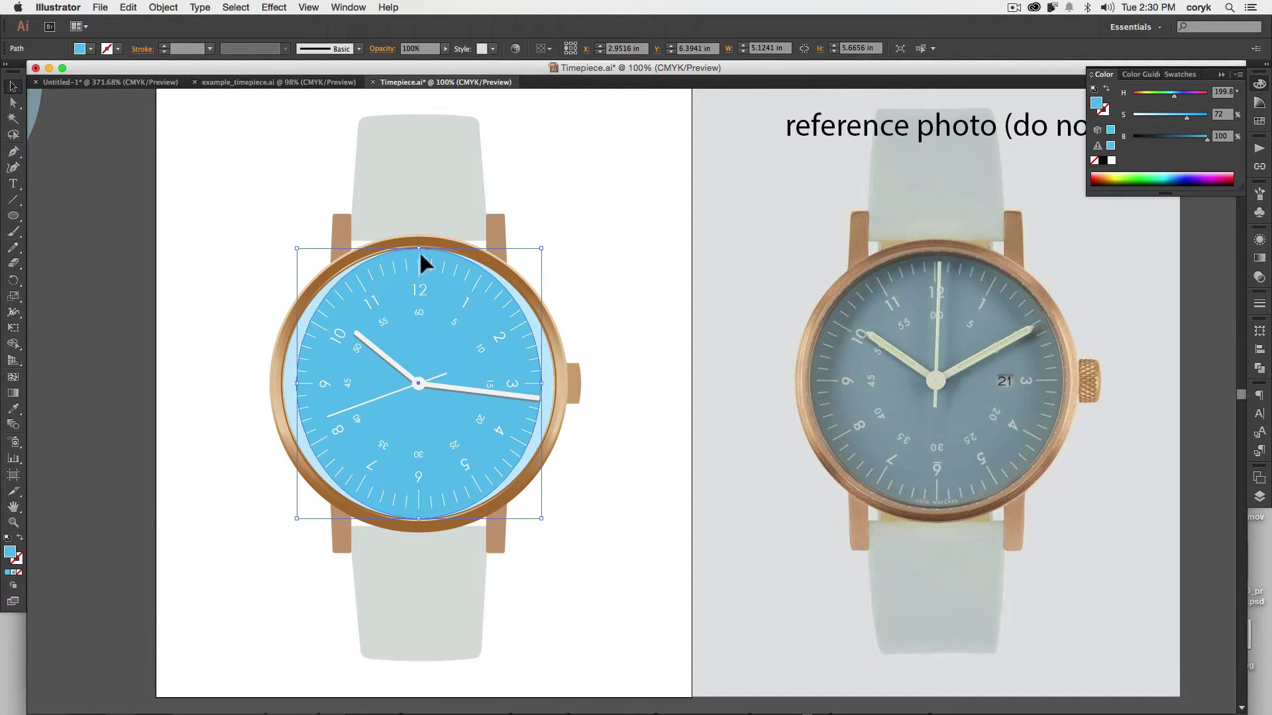
drag(418, 248, 420, 252)
drag(541, 386, 537, 386)
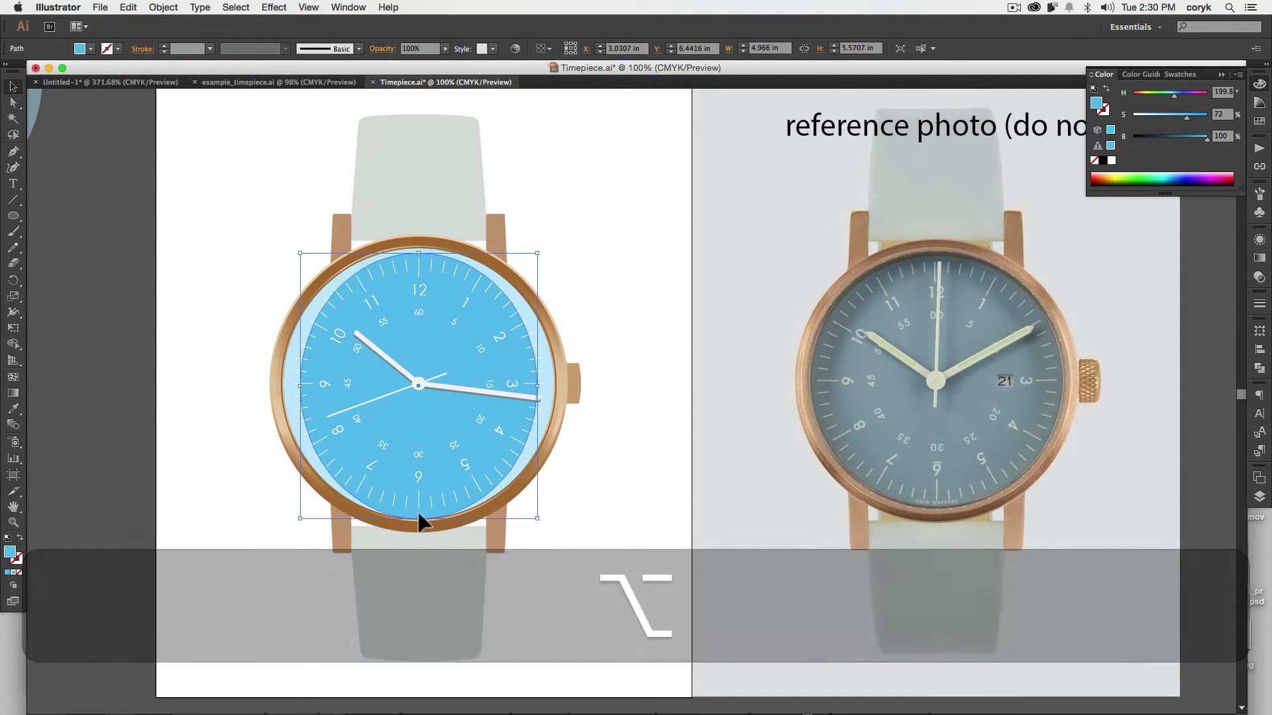
drag(419, 518, 420, 539)
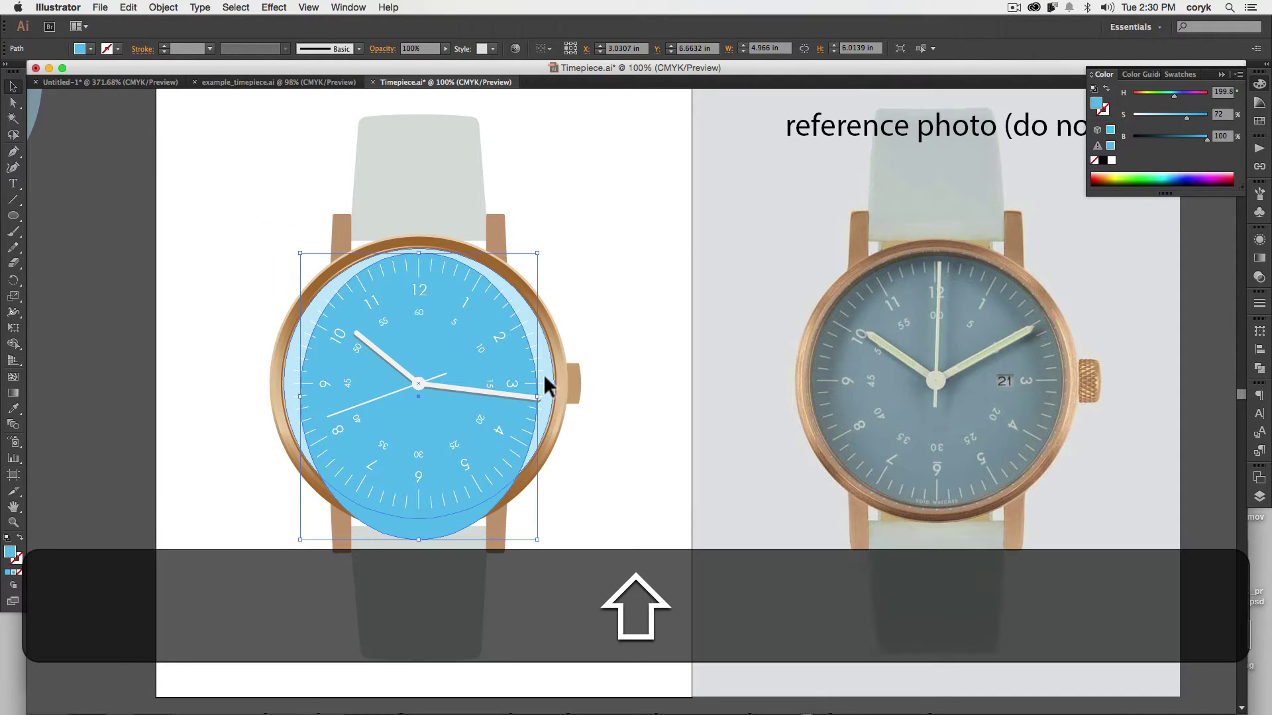
Subtract the blue ellipse from the light blue circle with Shape Builder, leaving a crescent around the dial's upper edge
shift+click(543, 375)
key(shift+m)
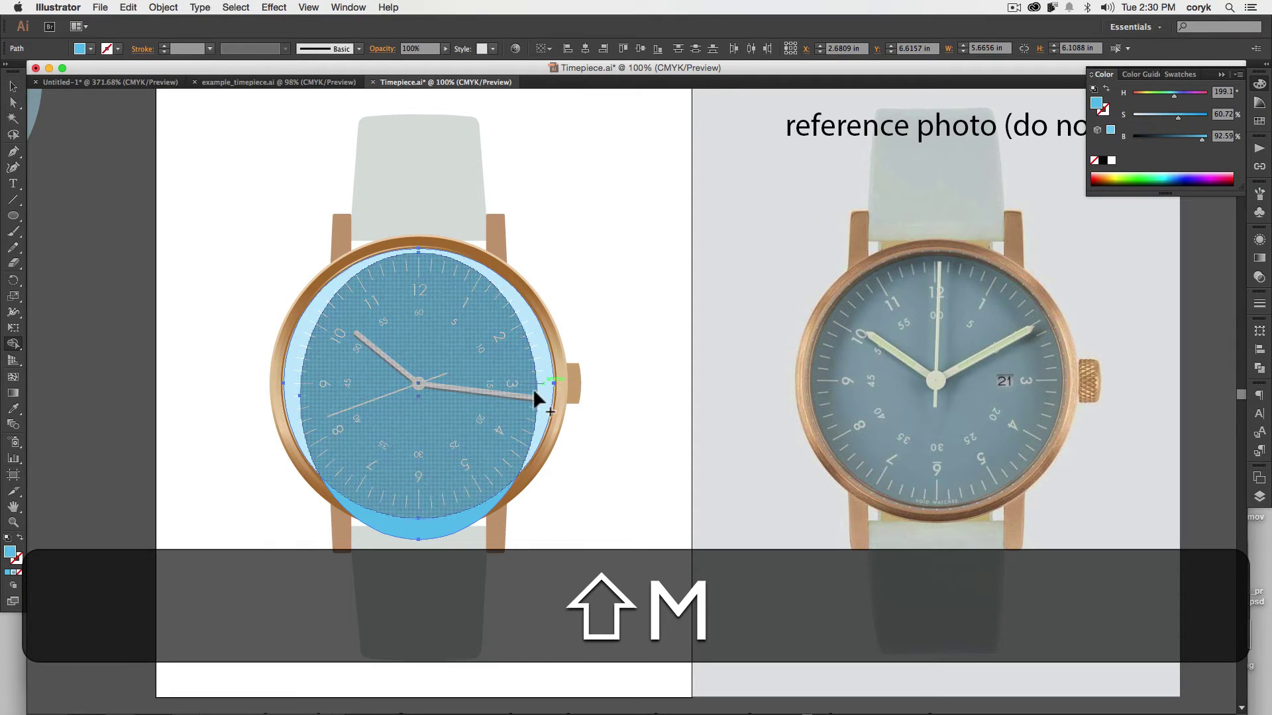
alt+click(455, 424)
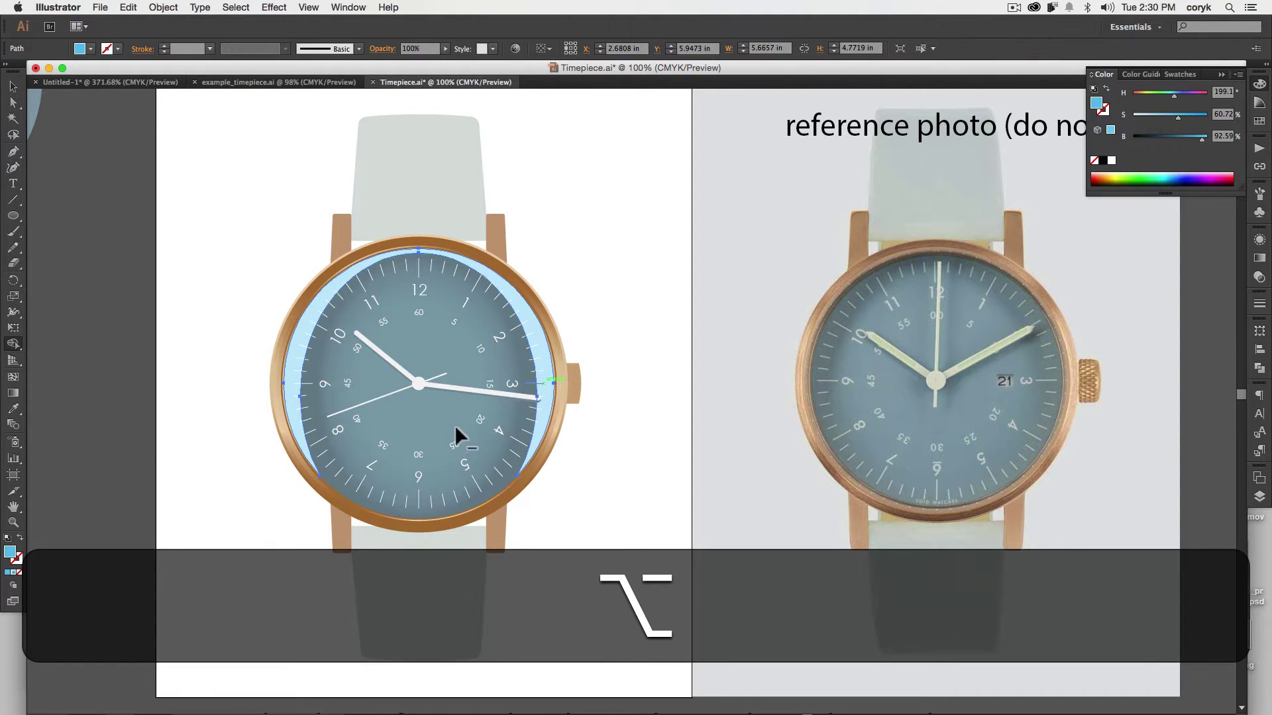
key(v)
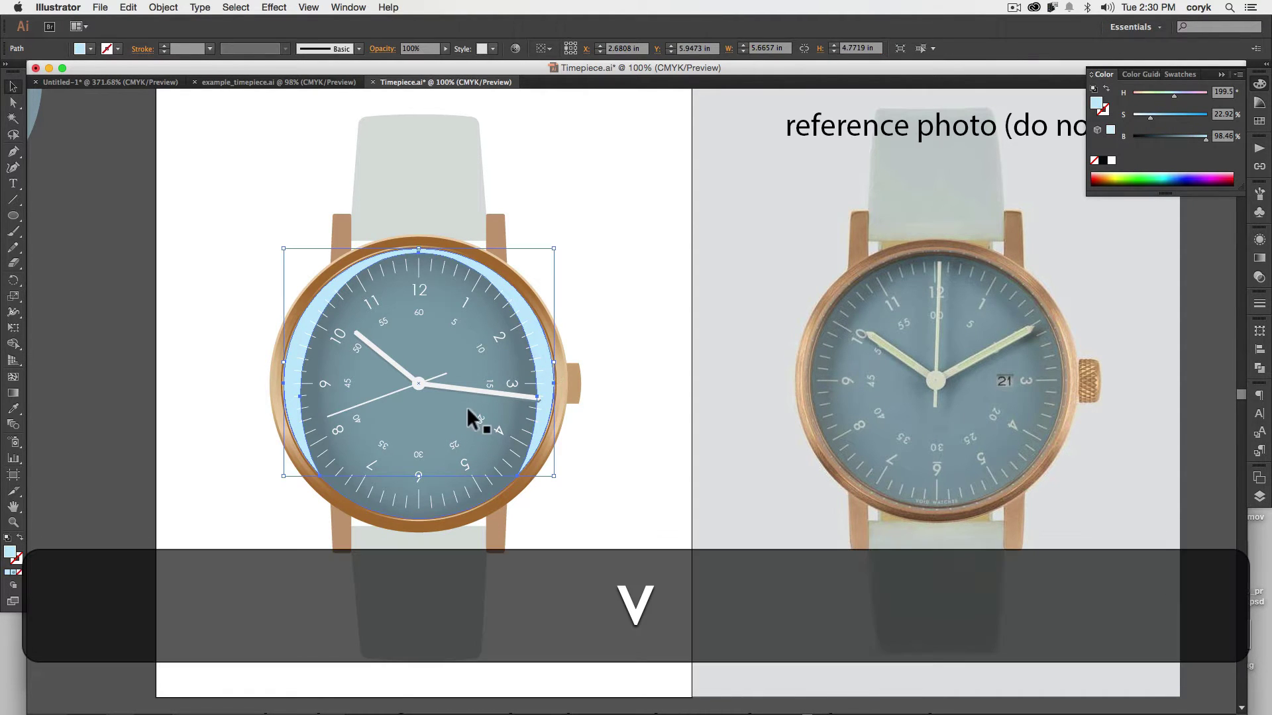
Apply the dial's gradient fill to the crescent with the Eyedropper and set its blend mode to Multiply
key(i)
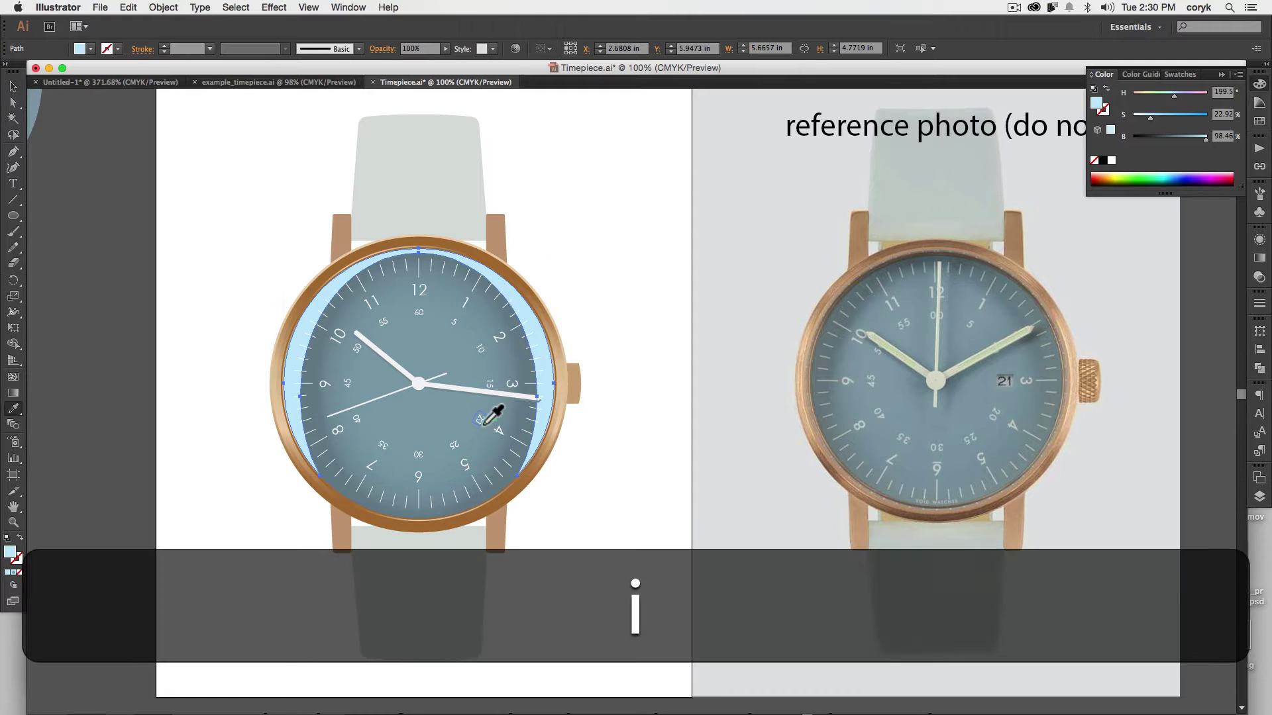
click(485, 445)
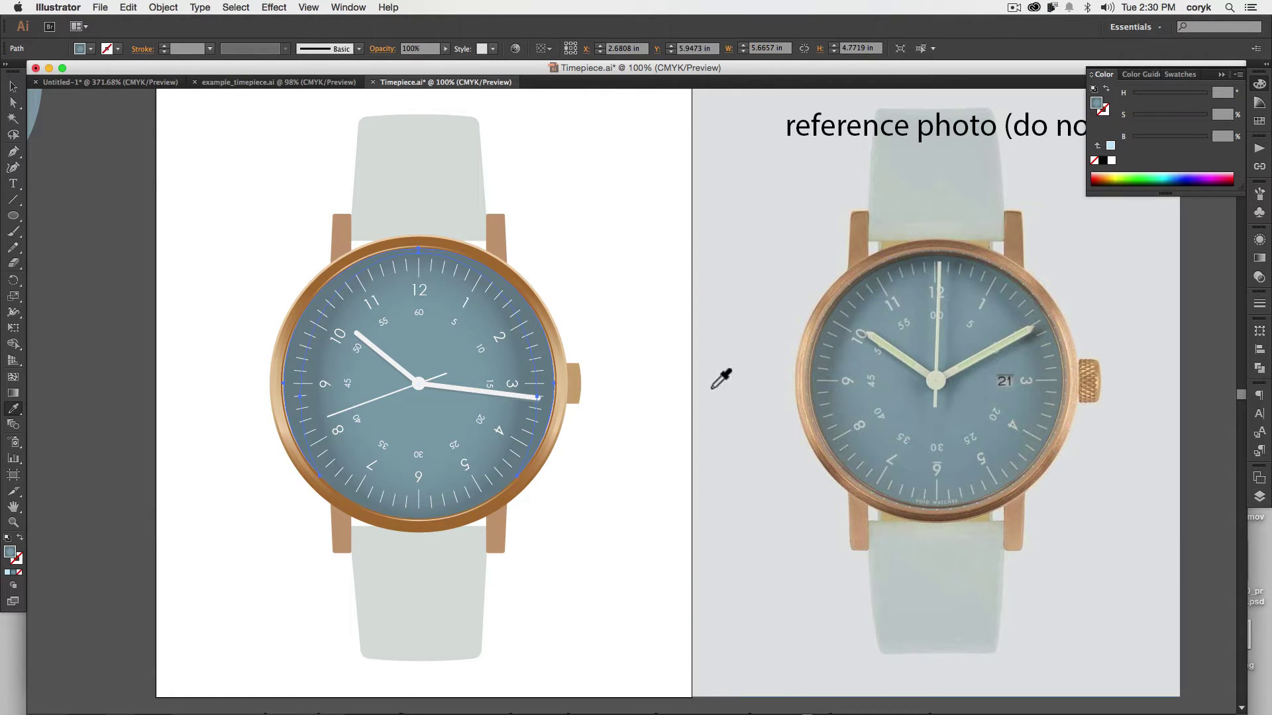
key(g)
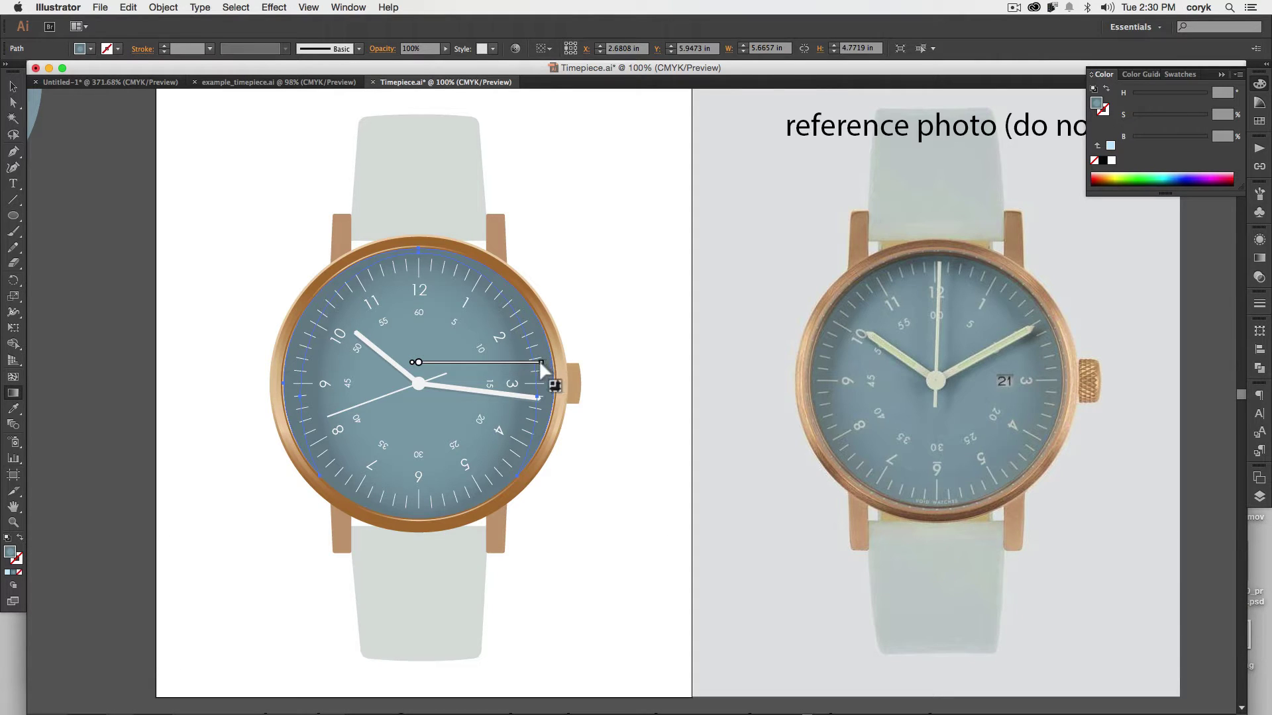
click(1258, 278)
click(1132, 248)
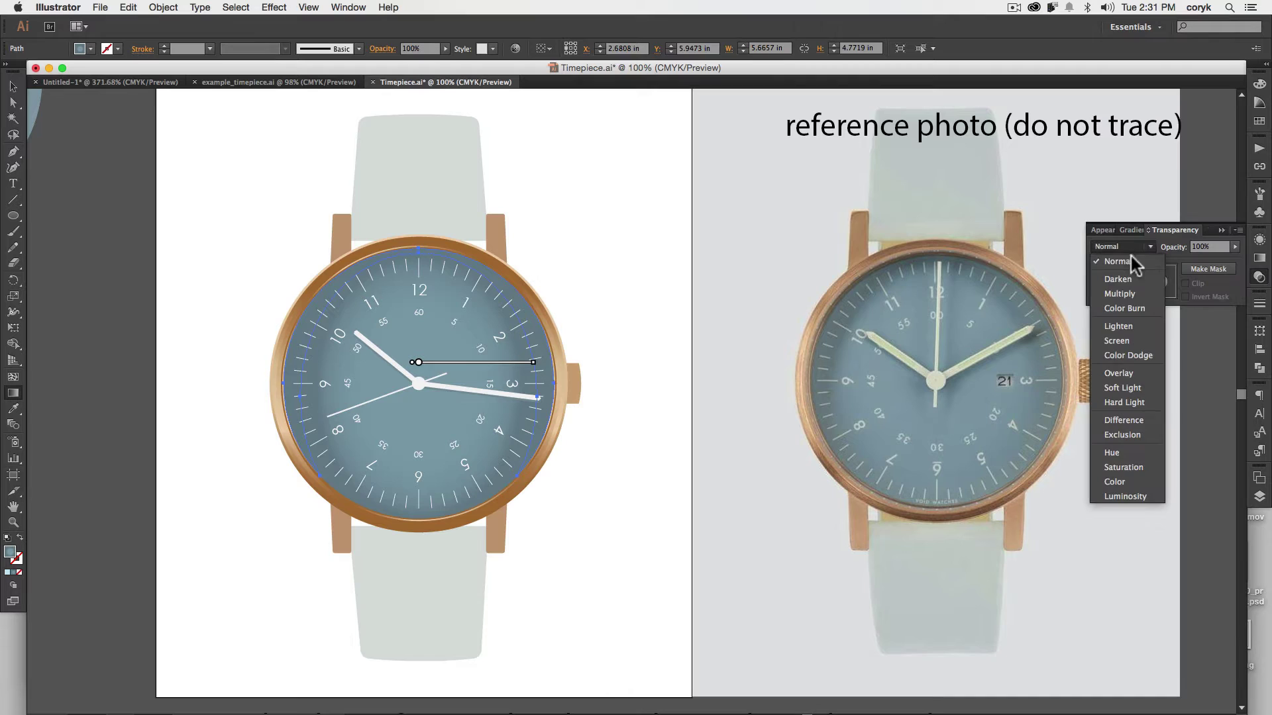
click(1125, 294)
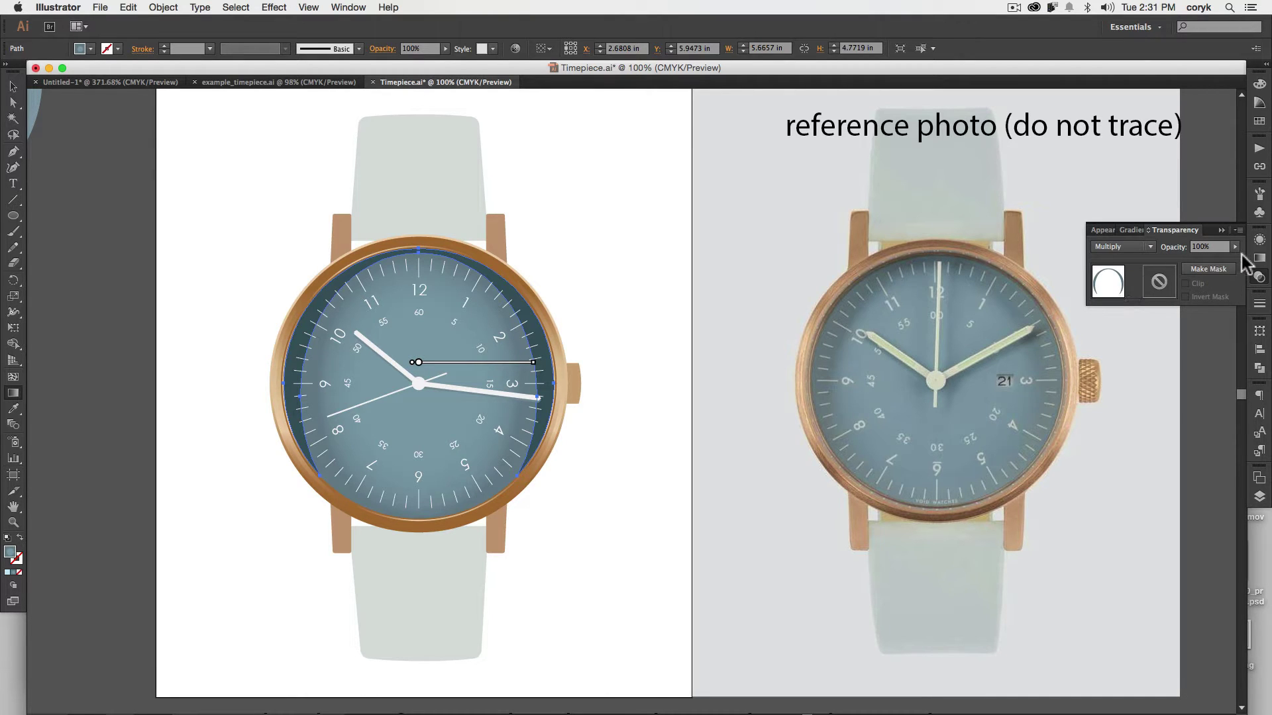
Change the crescent's gradient to linear at a 90° angle and shift it slightly upward
click(1131, 230)
click(1180, 245)
click(1182, 262)
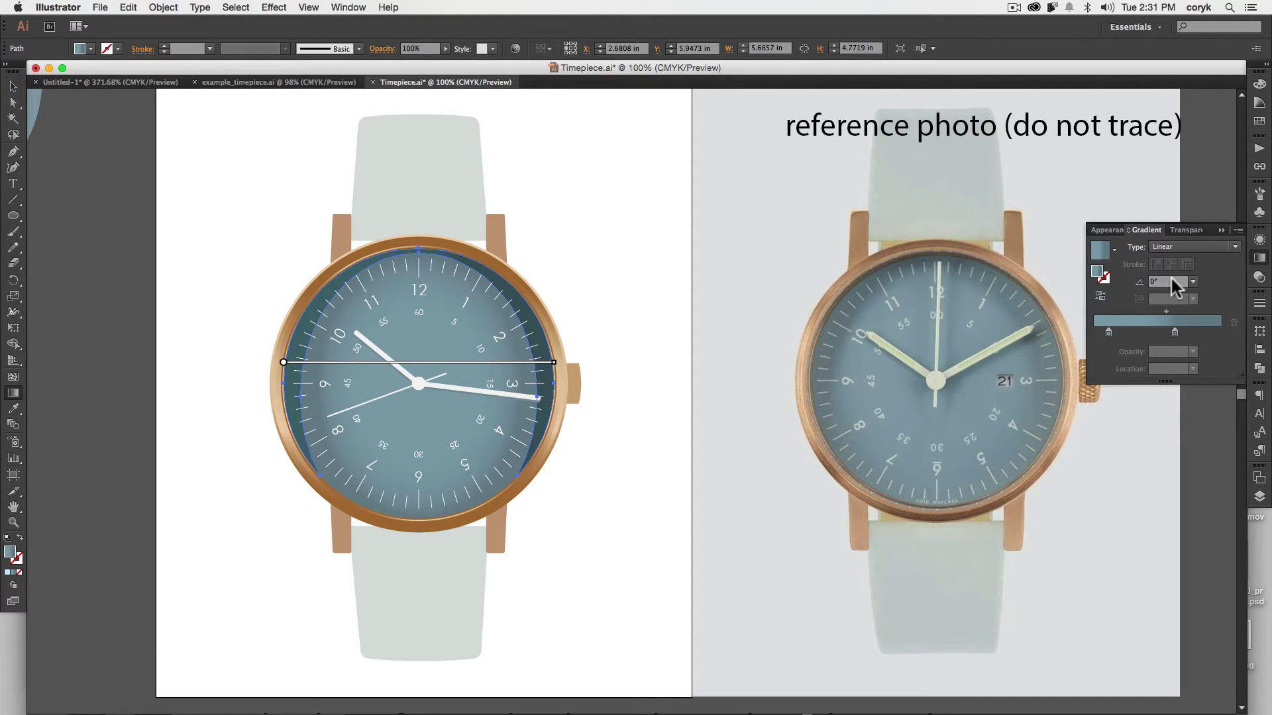
text(90)
key(Return)
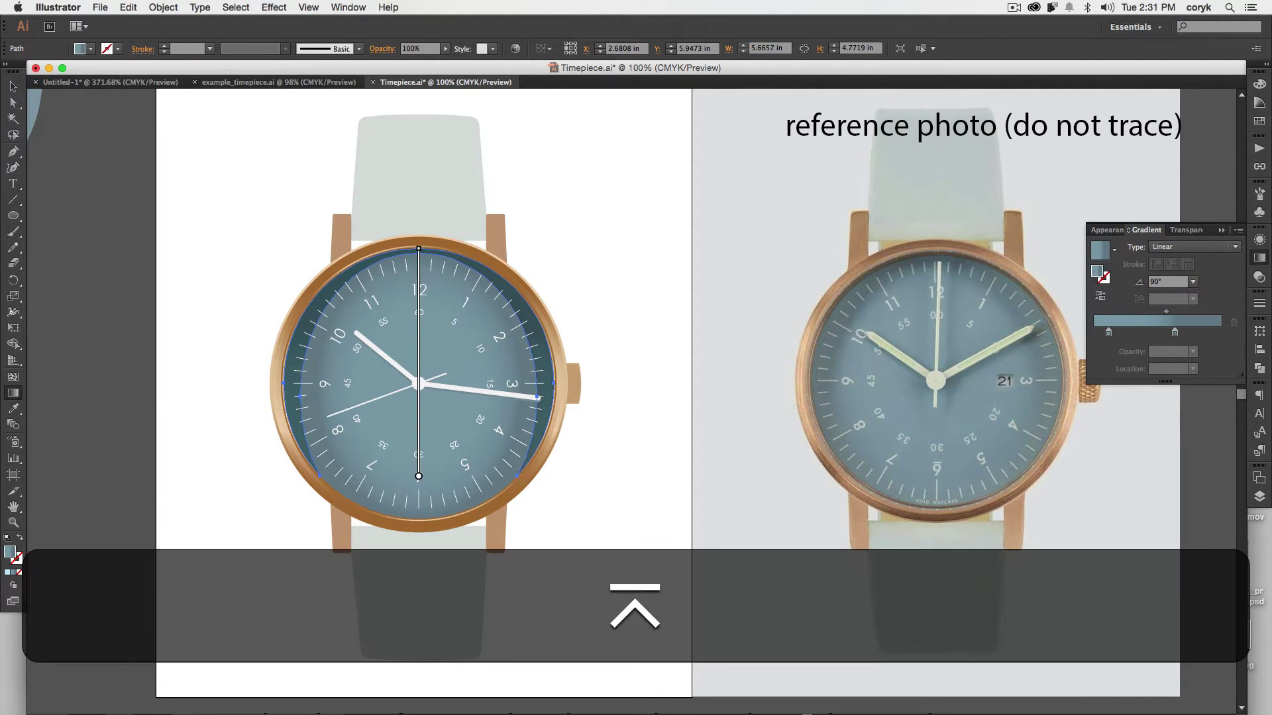
mouse_move(418, 475)
mouse_down()
mouse_move(416, 438)
mouse_move(419, 466)
mouse_up()
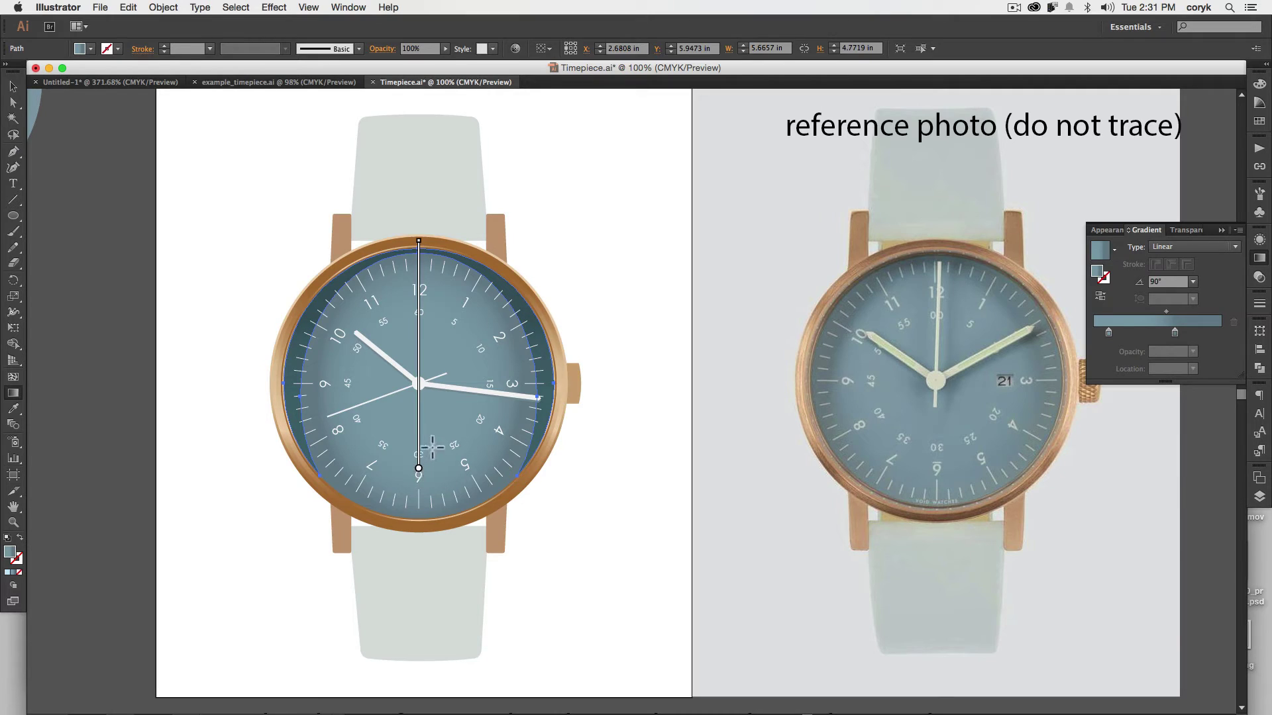
Set the lower stop of the crescent's gradient to 0% opacity and deselect the shape
double_click(424, 443)
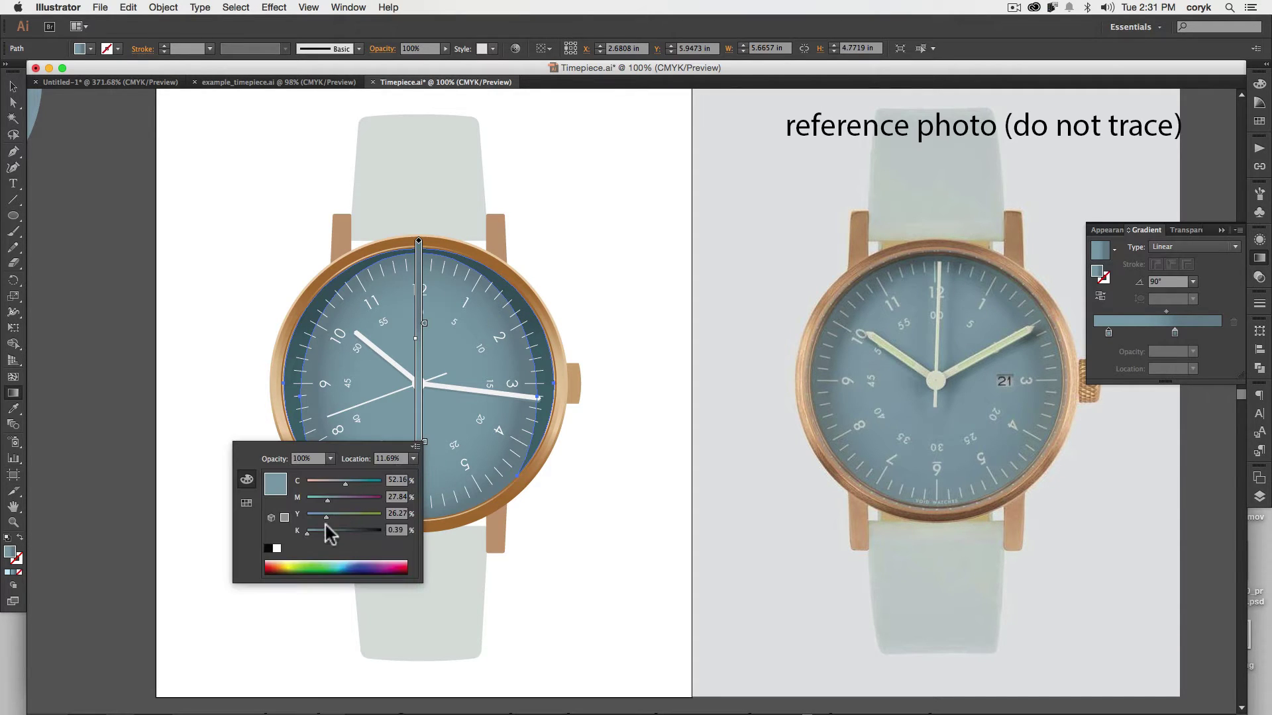
click(331, 458)
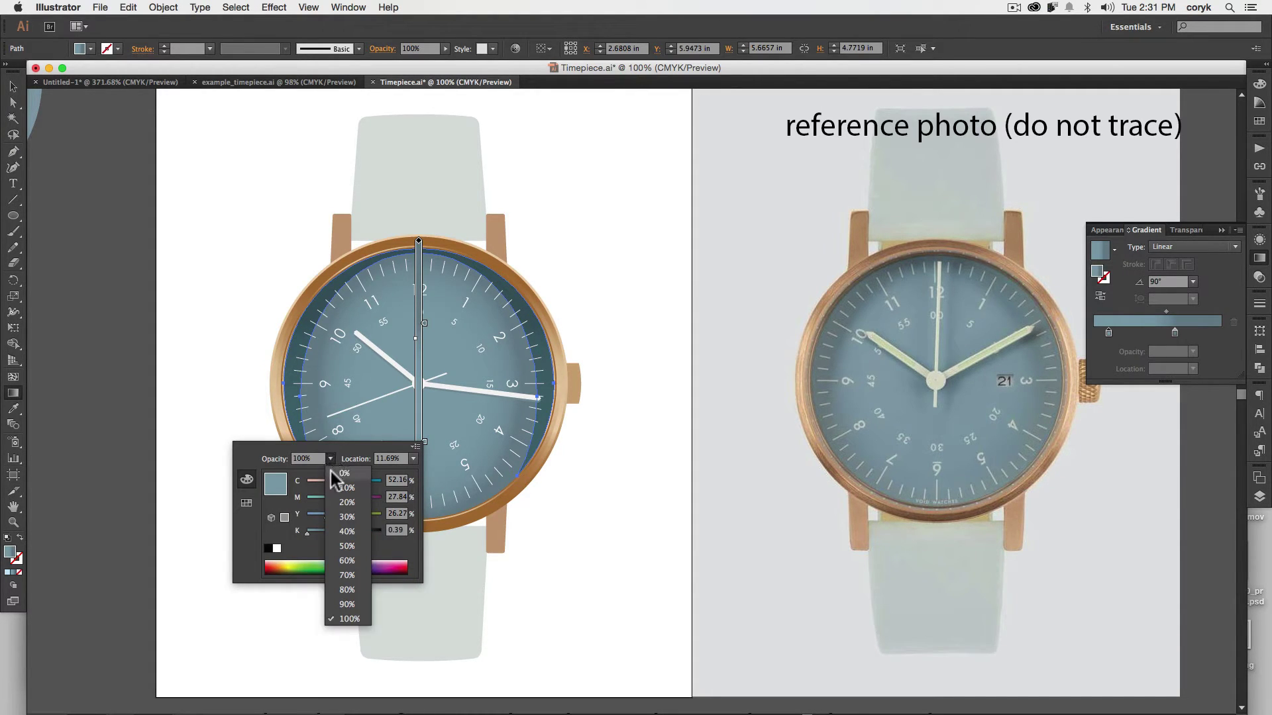
click(332, 471)
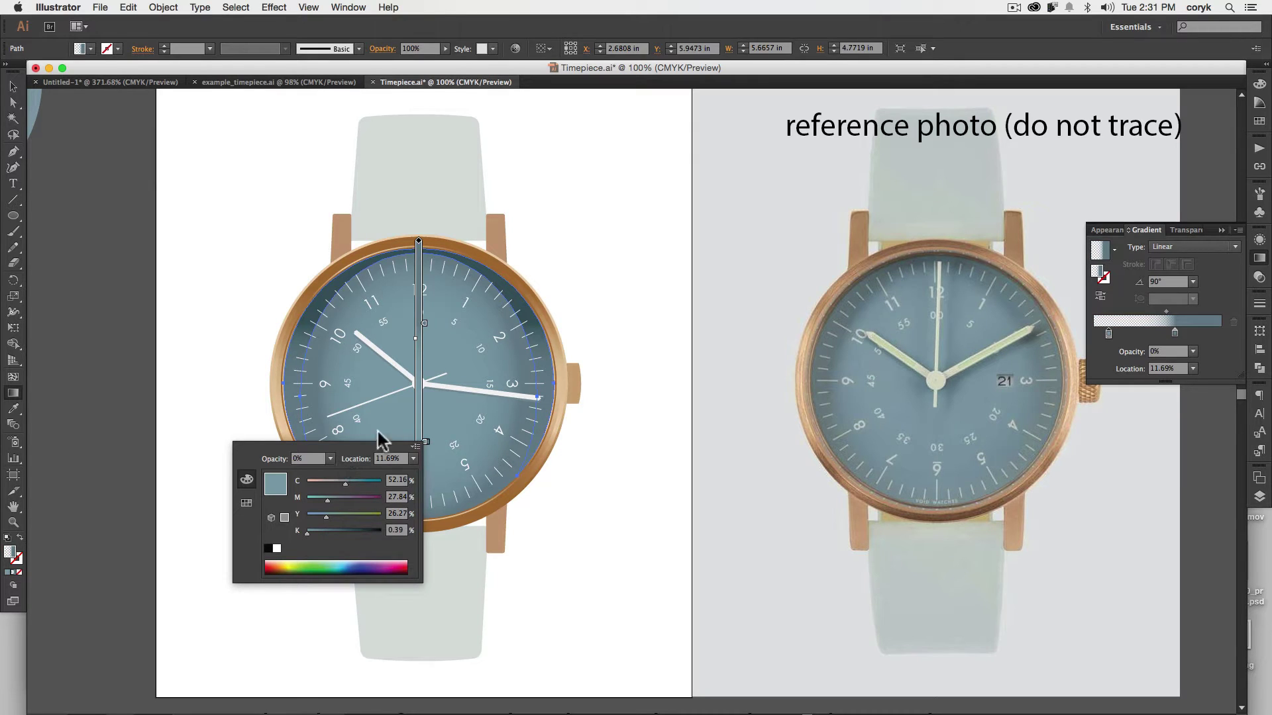
key(v)
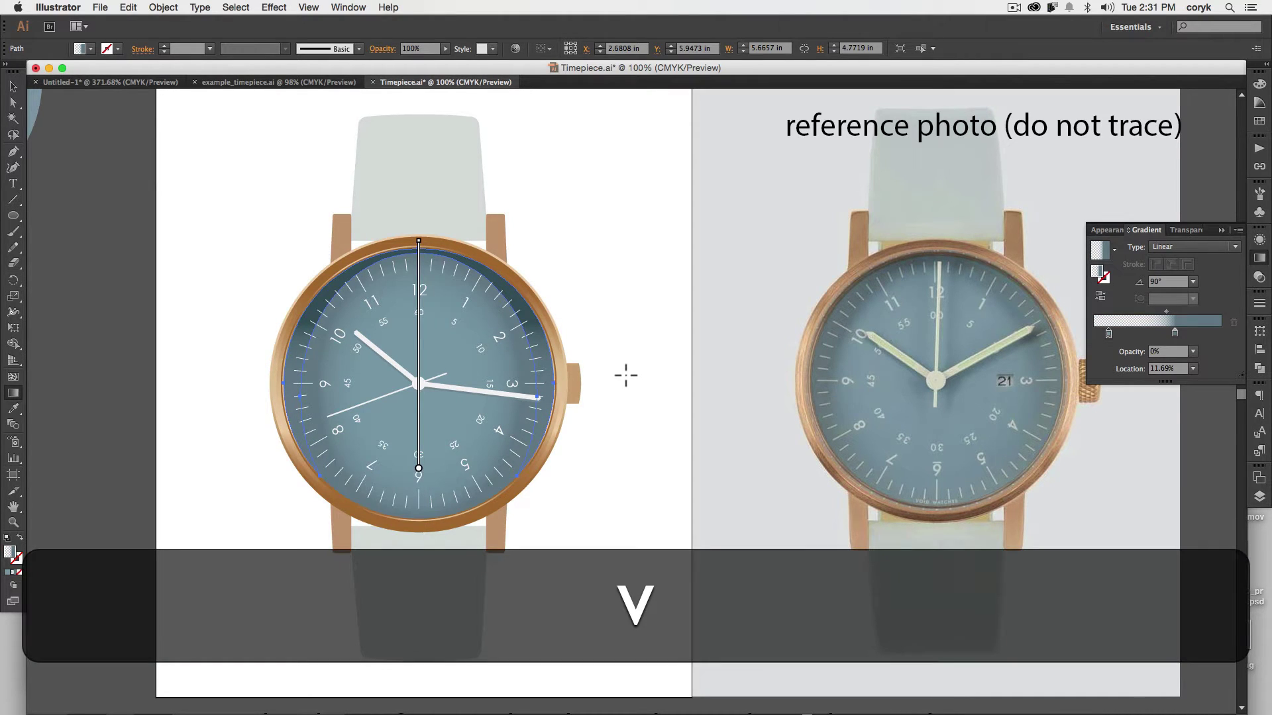
key(v)
click(628, 398)
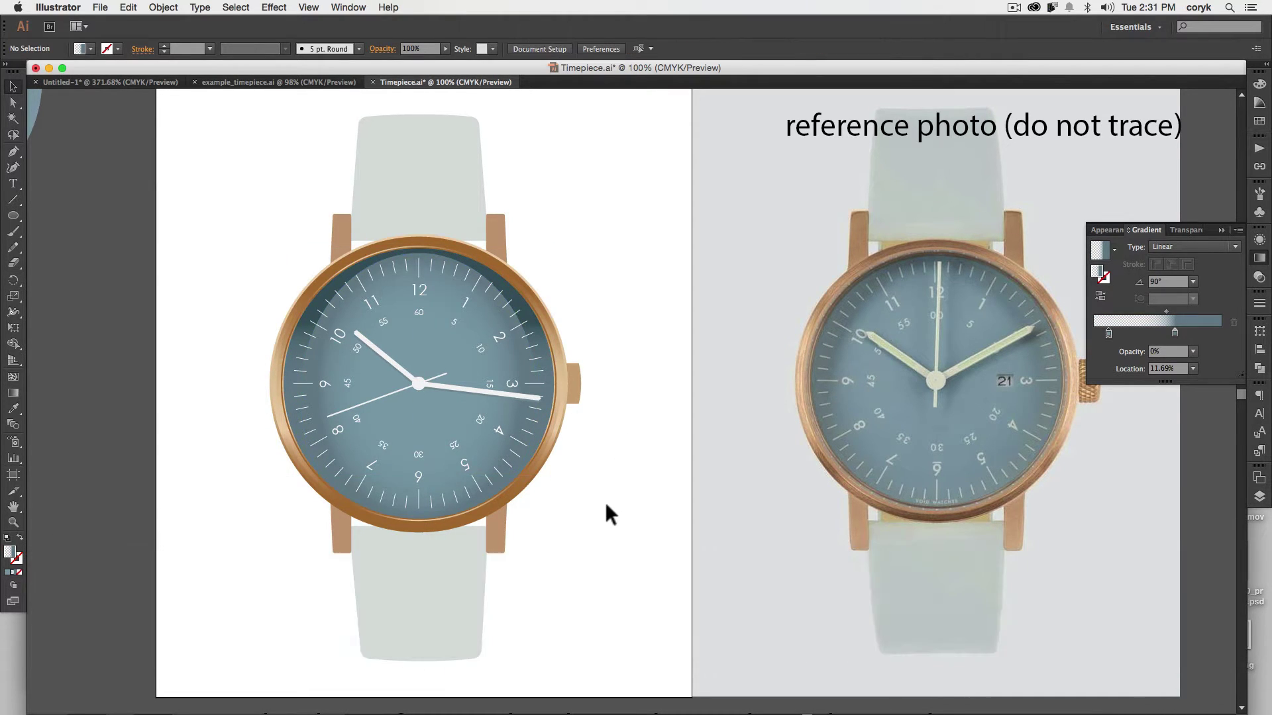
Nudge the top anchor point of the crescent's inner edge down in five small increments to thicken the shadow
click(525, 314)
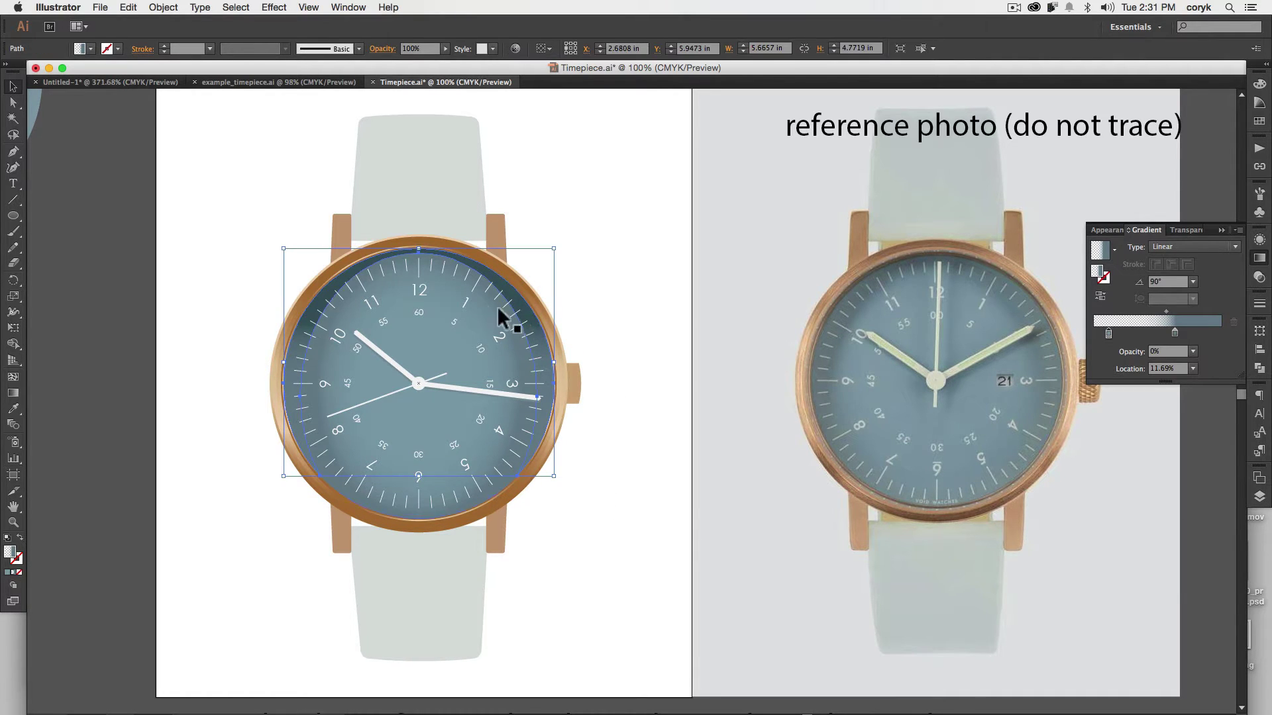
key(a)
click(419, 251)
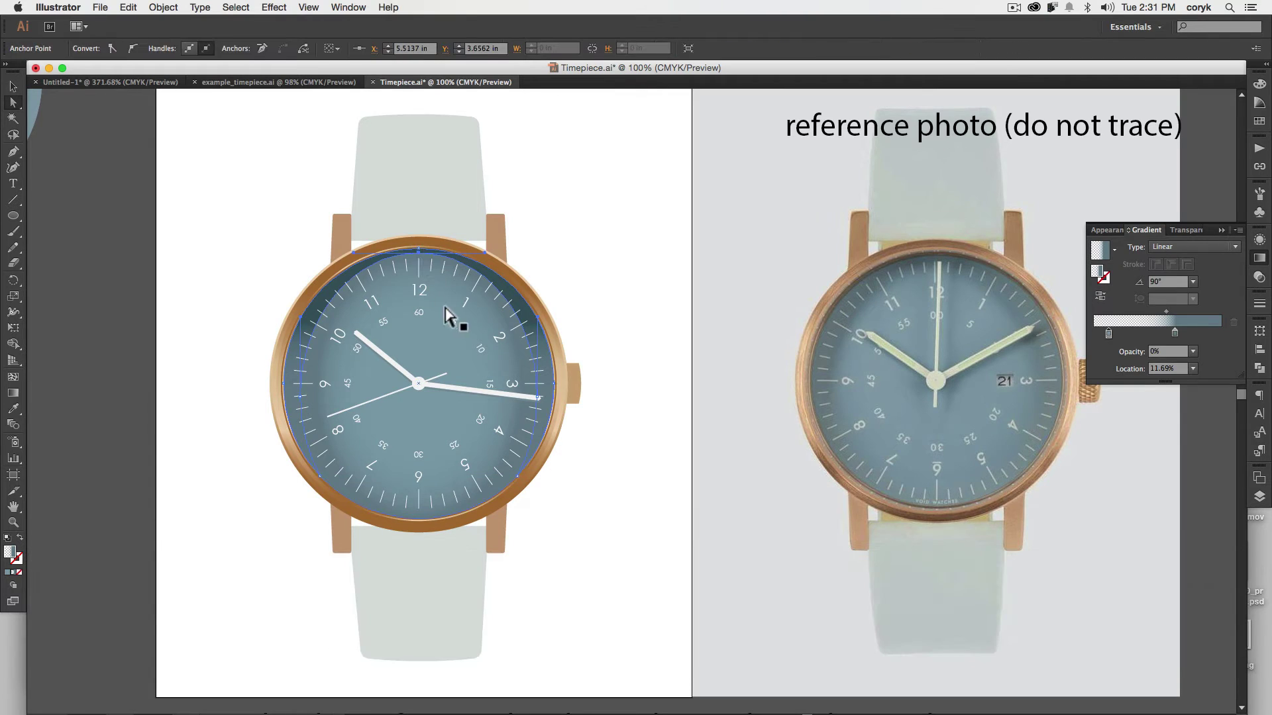
key(Down)
key(Down)
key(Down)
key(Down)
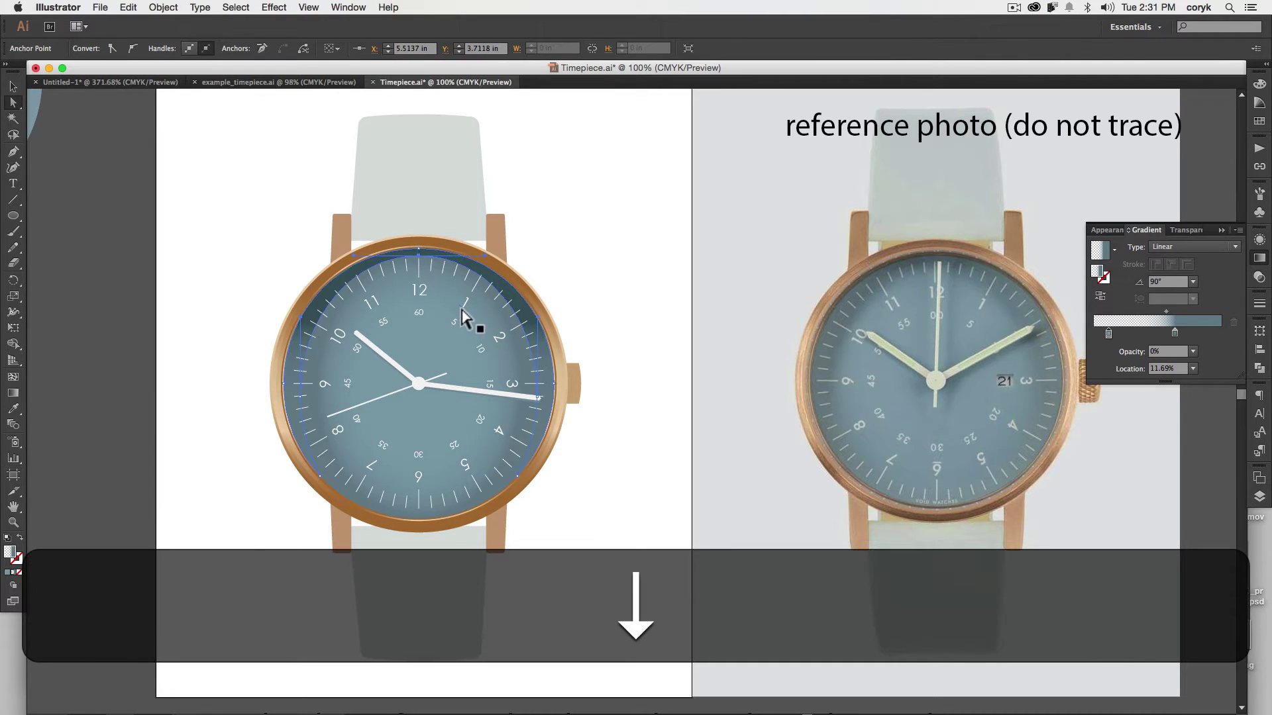
key(Down)
Move the crescent's gradient stops upward so the fade to transparent starts higher, and deselect the shape
key(g)
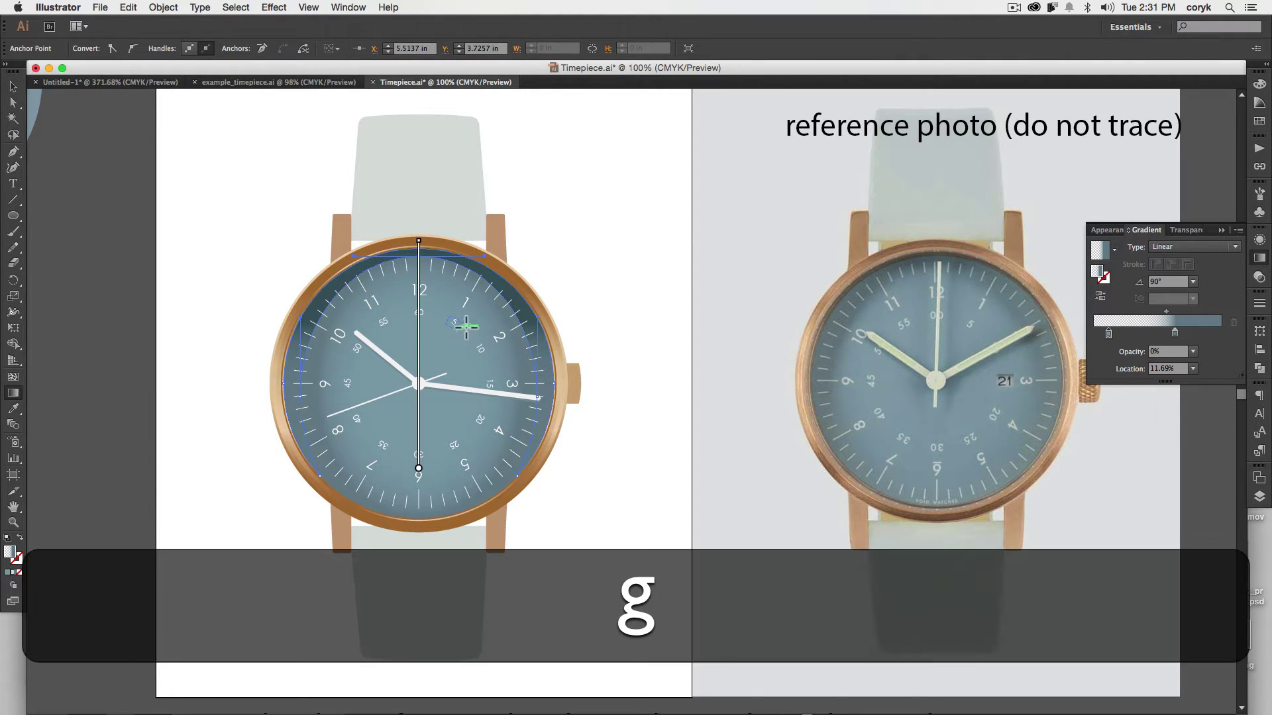
mouse_move(426, 446)
mouse_down()
mouse_move(424, 297)
mouse_move(425, 385)
mouse_up()
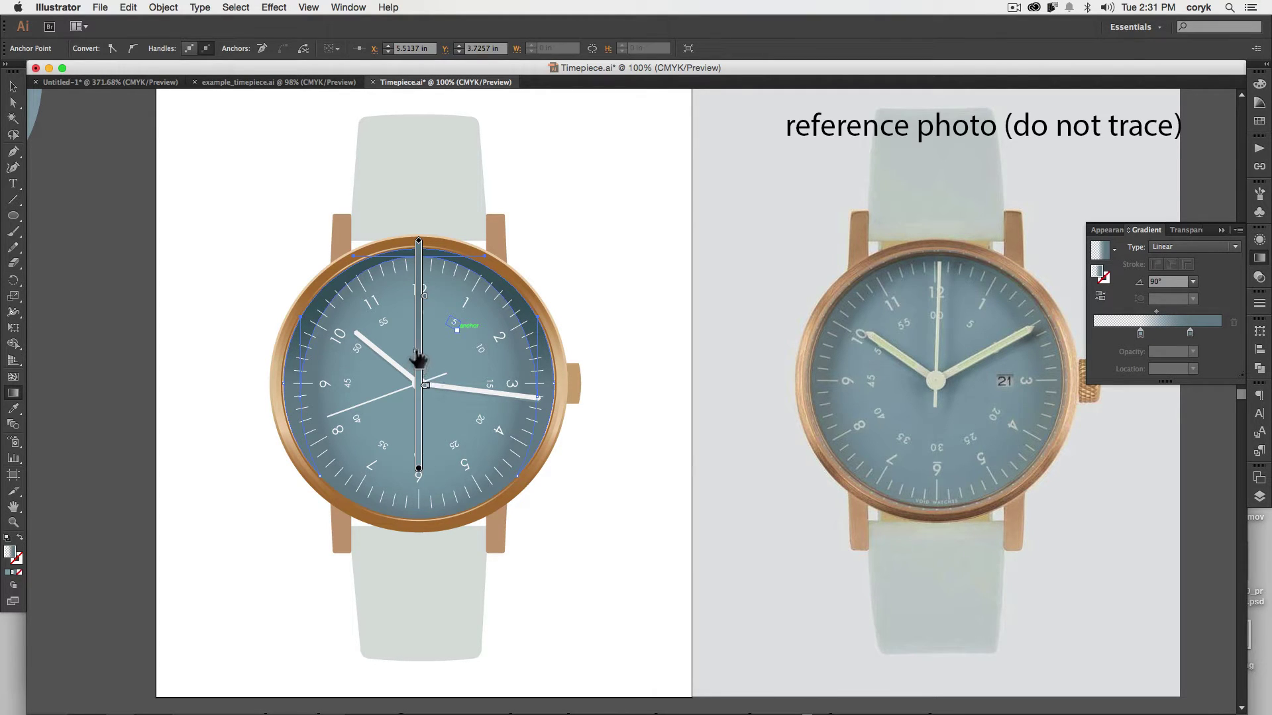
key(v)
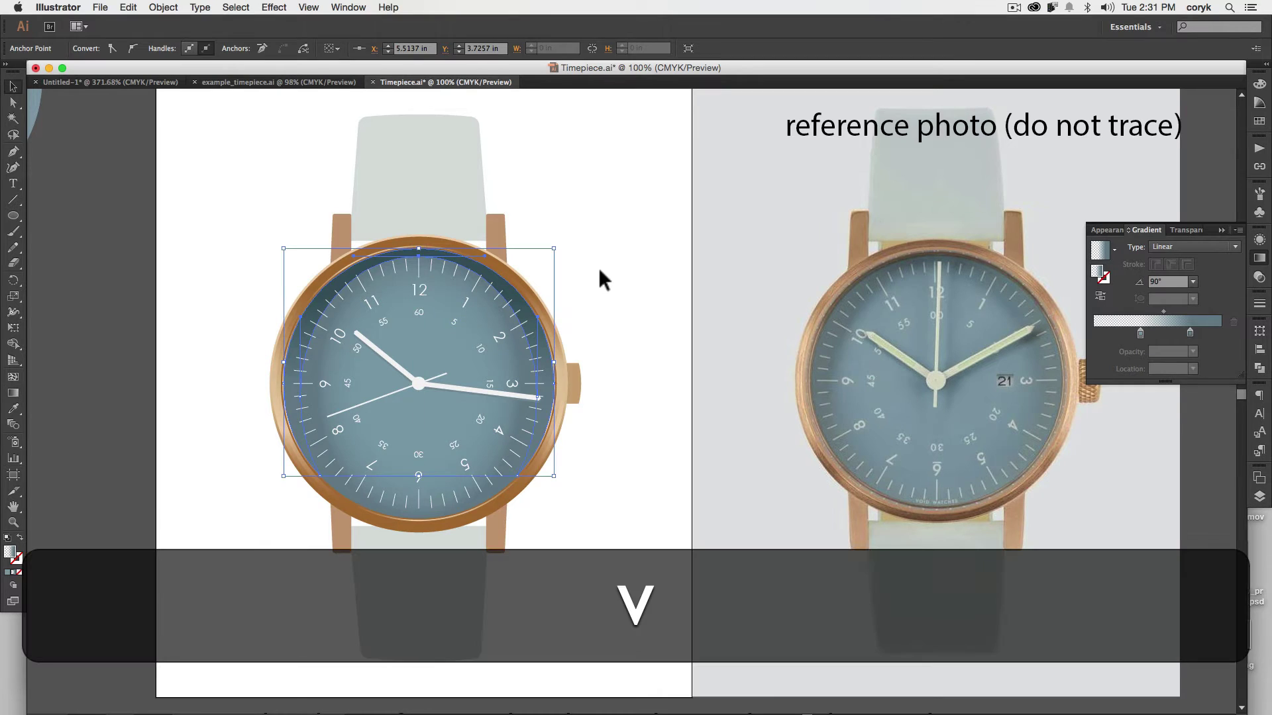
click(604, 275)
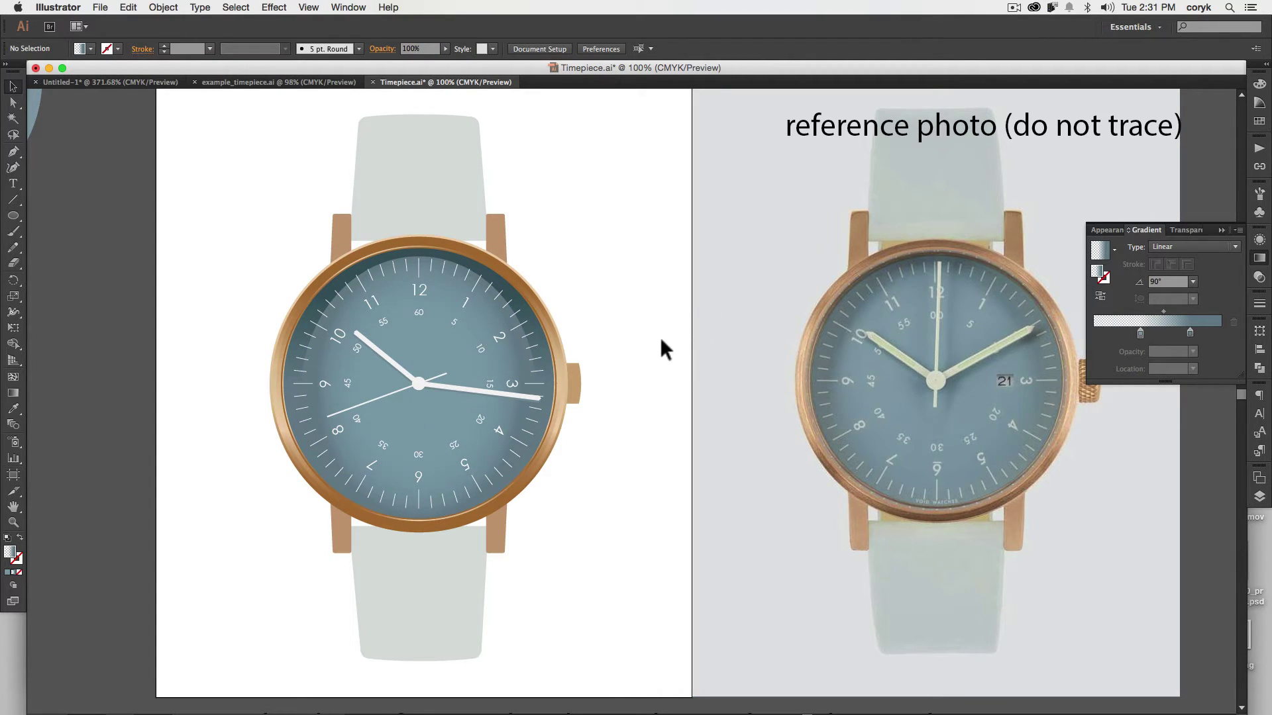
Fill the minute hand's shadow with the blue-gray color sampled from the dial
key(space)
drag(673, 375, 578, 387)
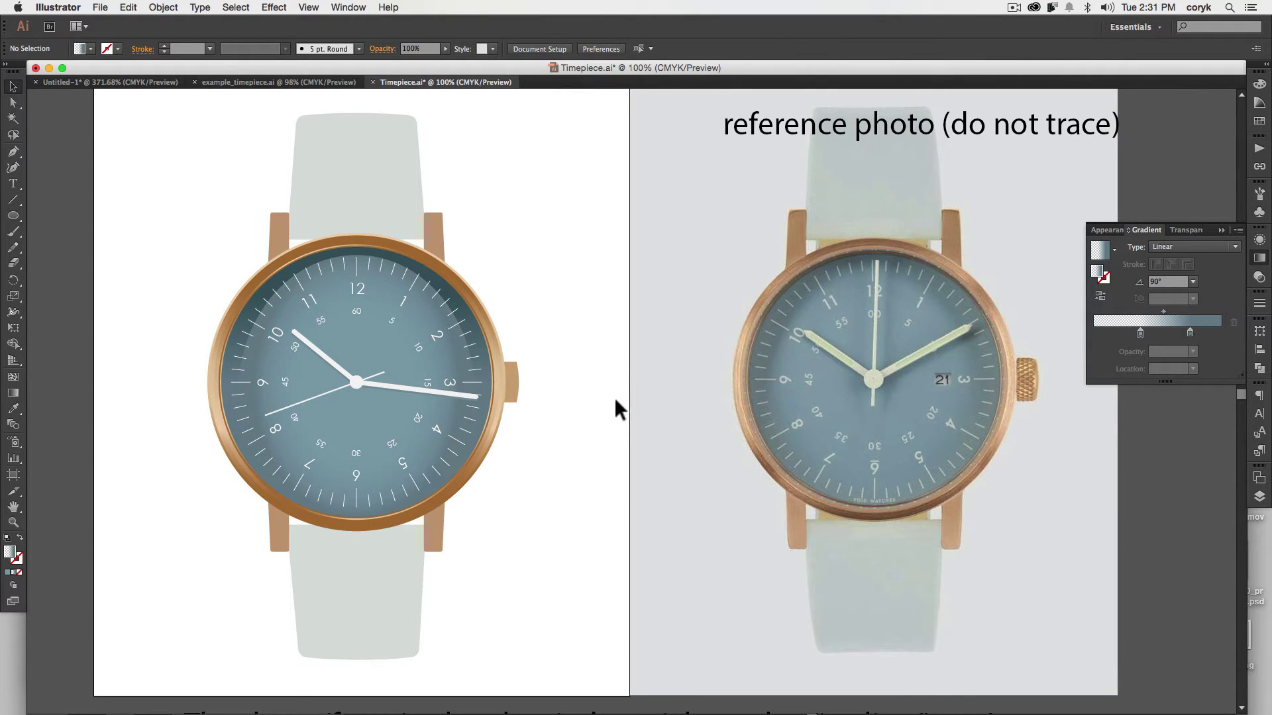
key(z)
drag(508, 427, 242, 317)
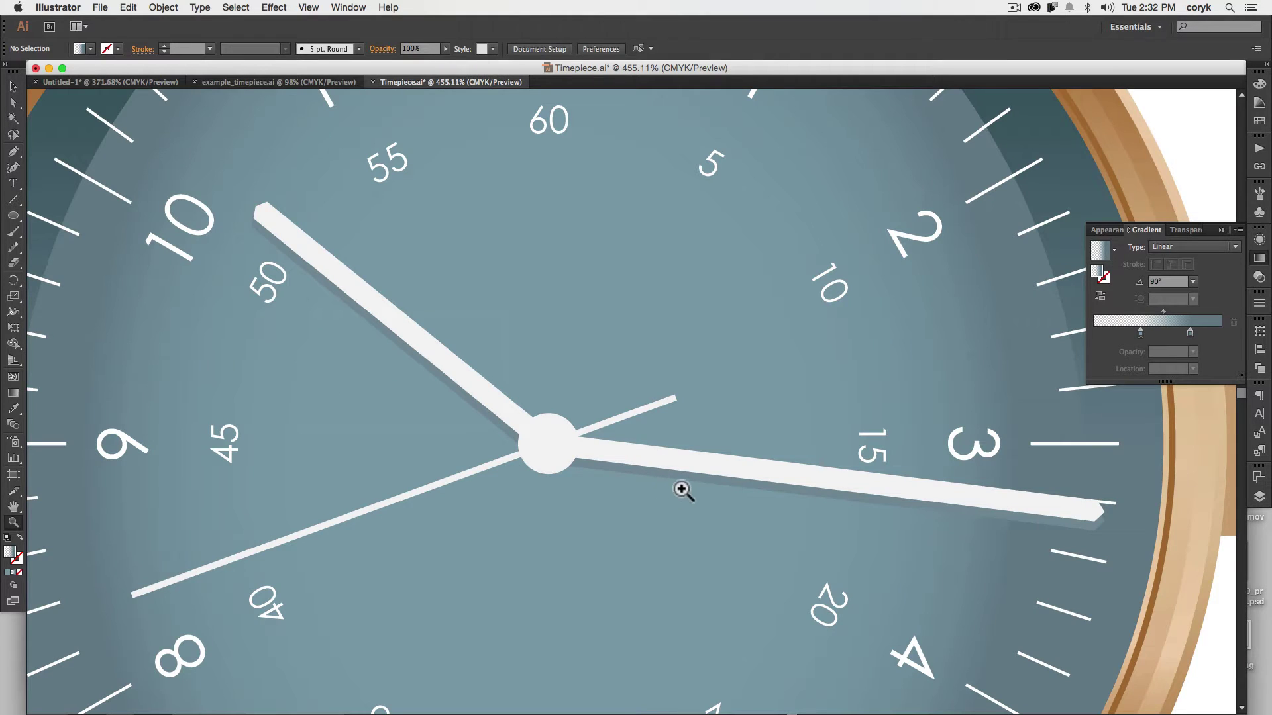
key(v)
click(811, 493)
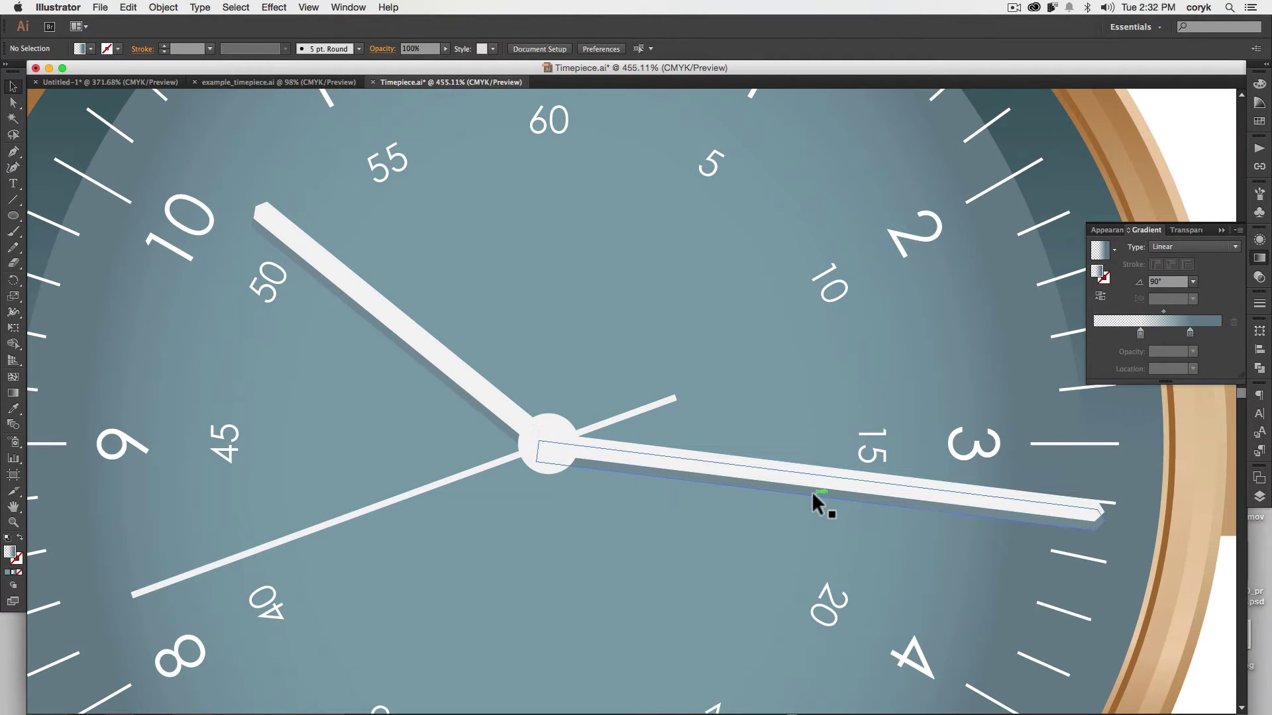
key(i)
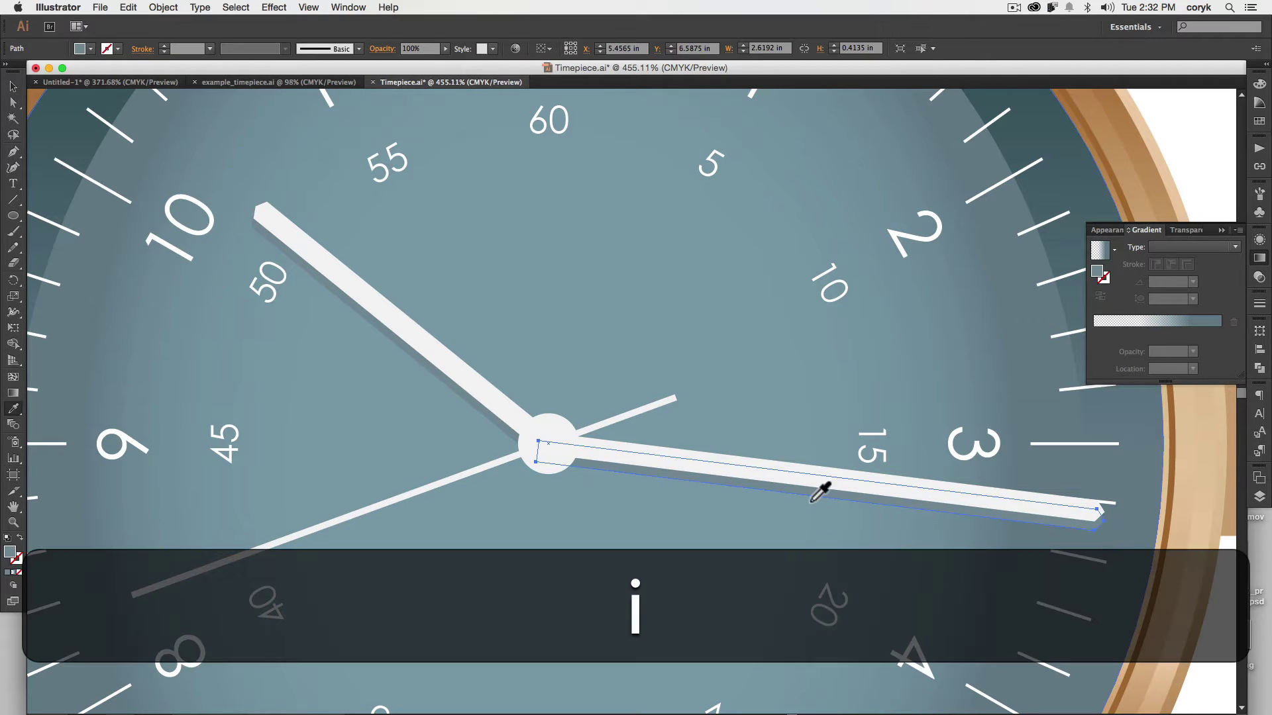
key(shift)
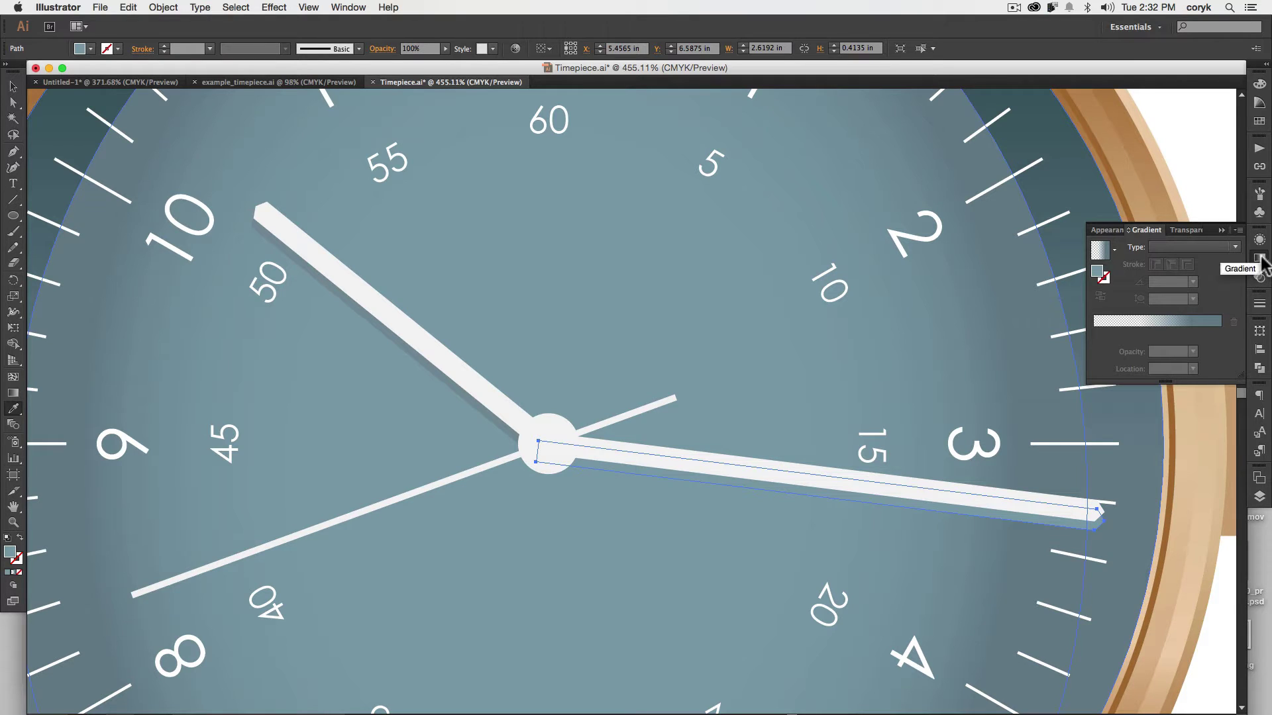
Set the minute hand shadow's blend mode to Multiply and its opacity to 34%
click(1259, 277)
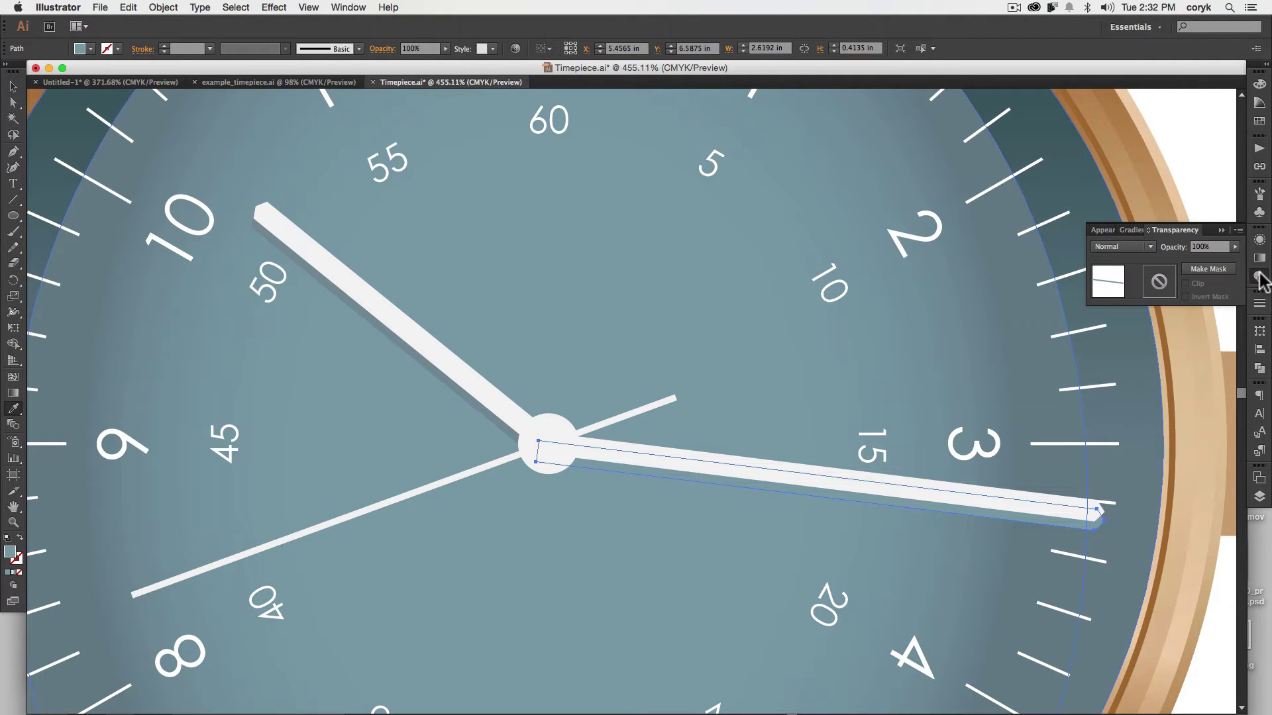
click(1143, 249)
click(1120, 294)
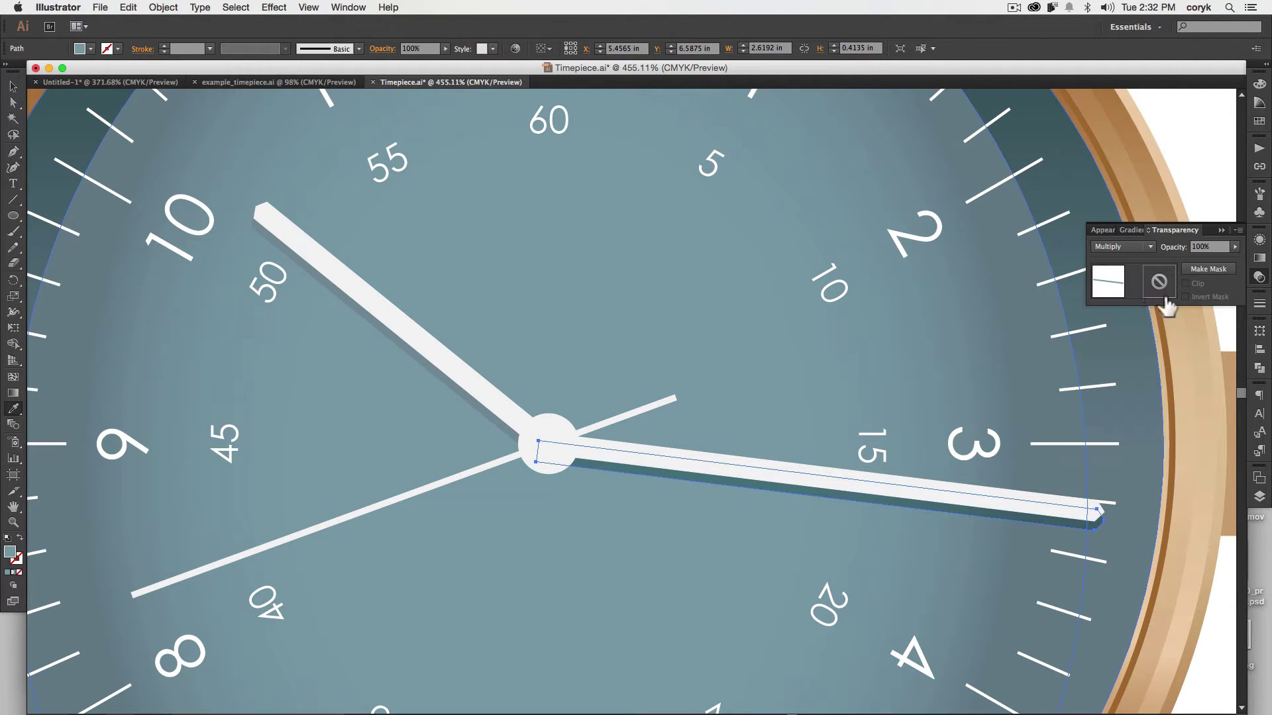
drag(1232, 252, 1203, 266)
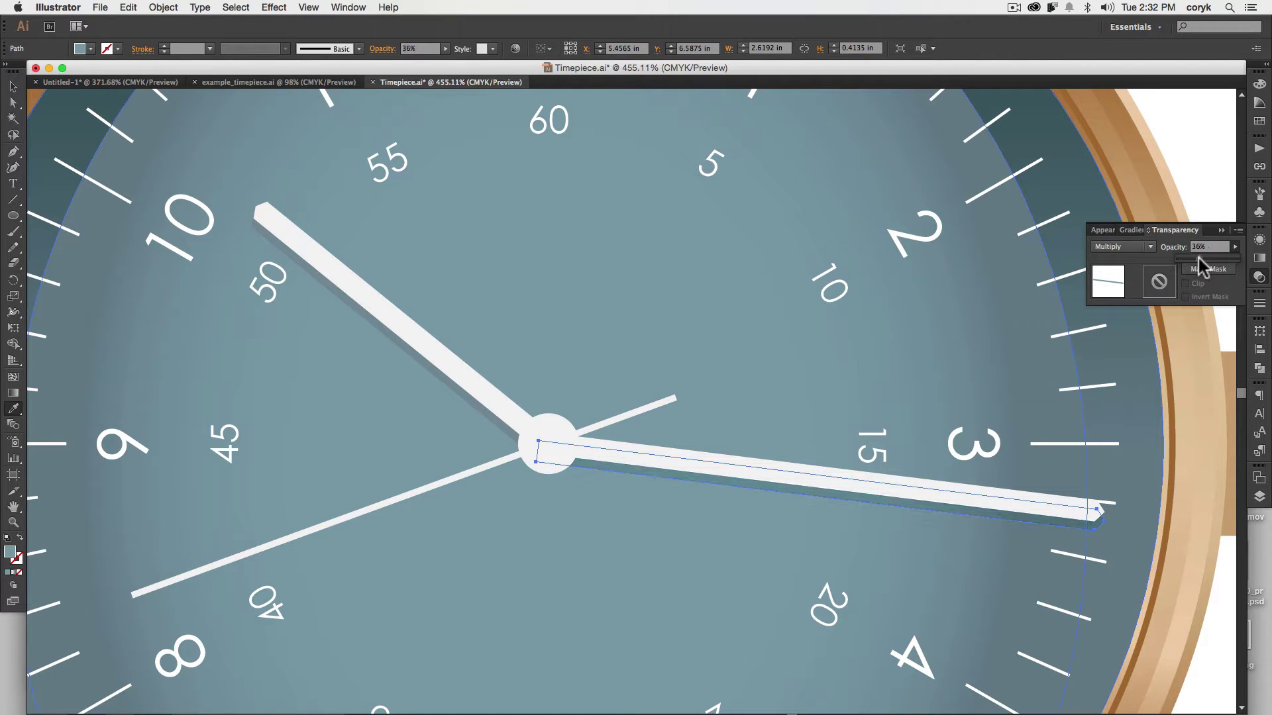
key(v)
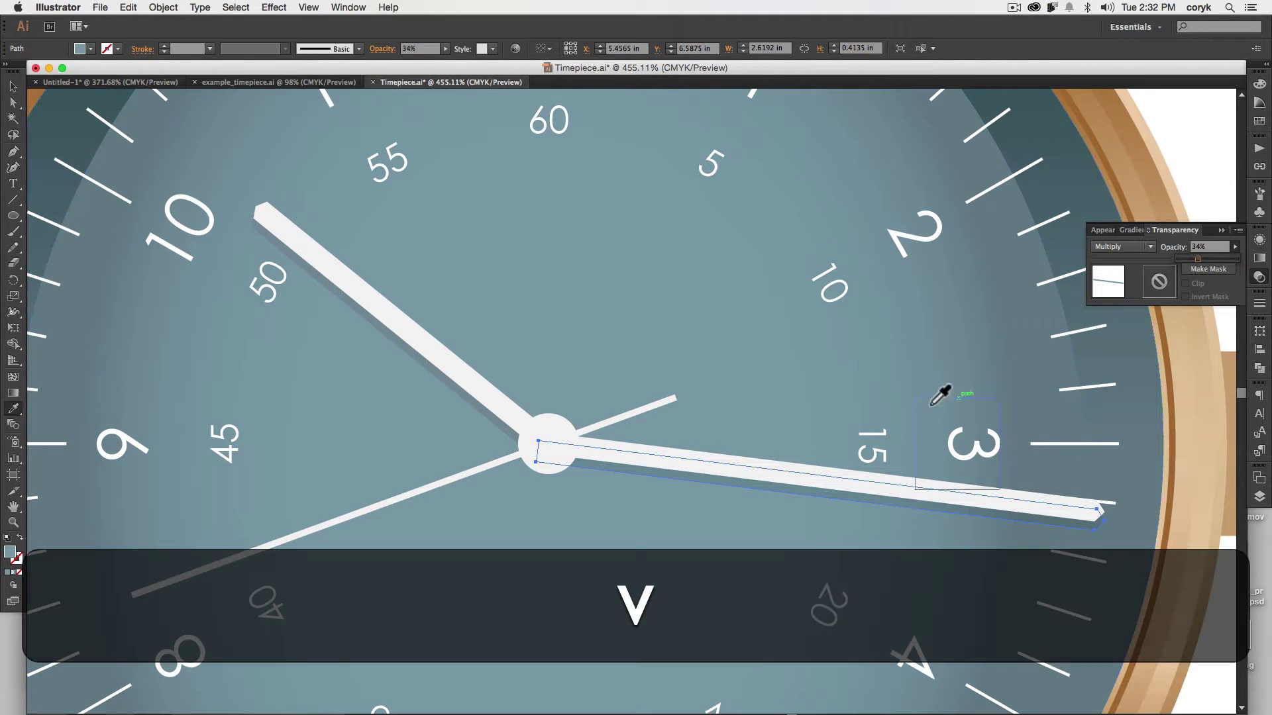
Duplicate the minute hand in place on top of itself and narrow the copy to about half its thickness, keeping it centered
key(v)
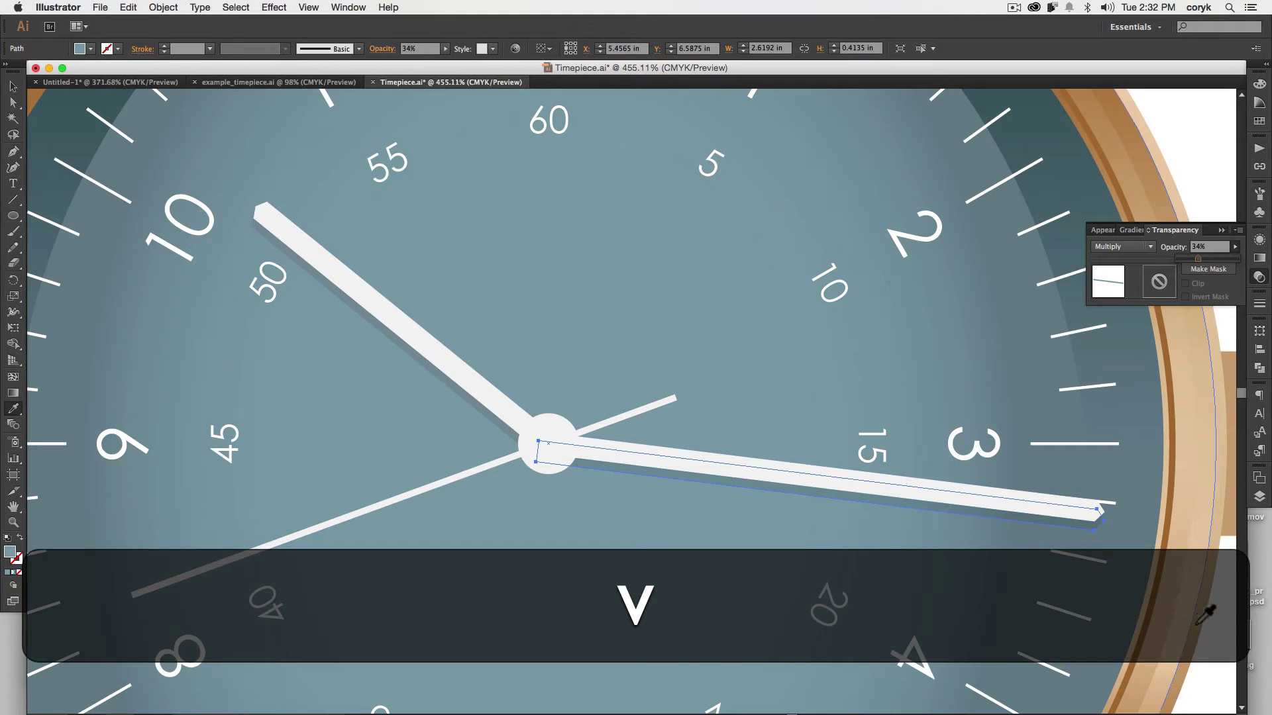
key(super+z)
text(v)
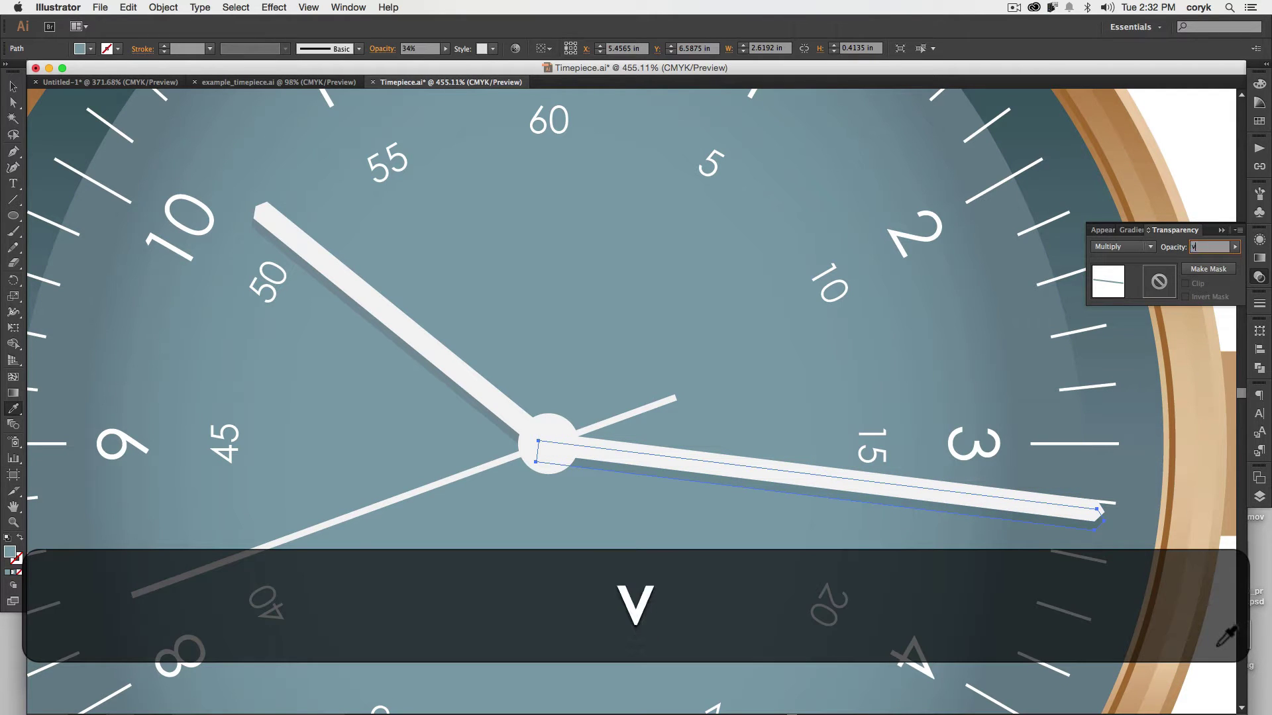
click(1218, 645)
key(v)
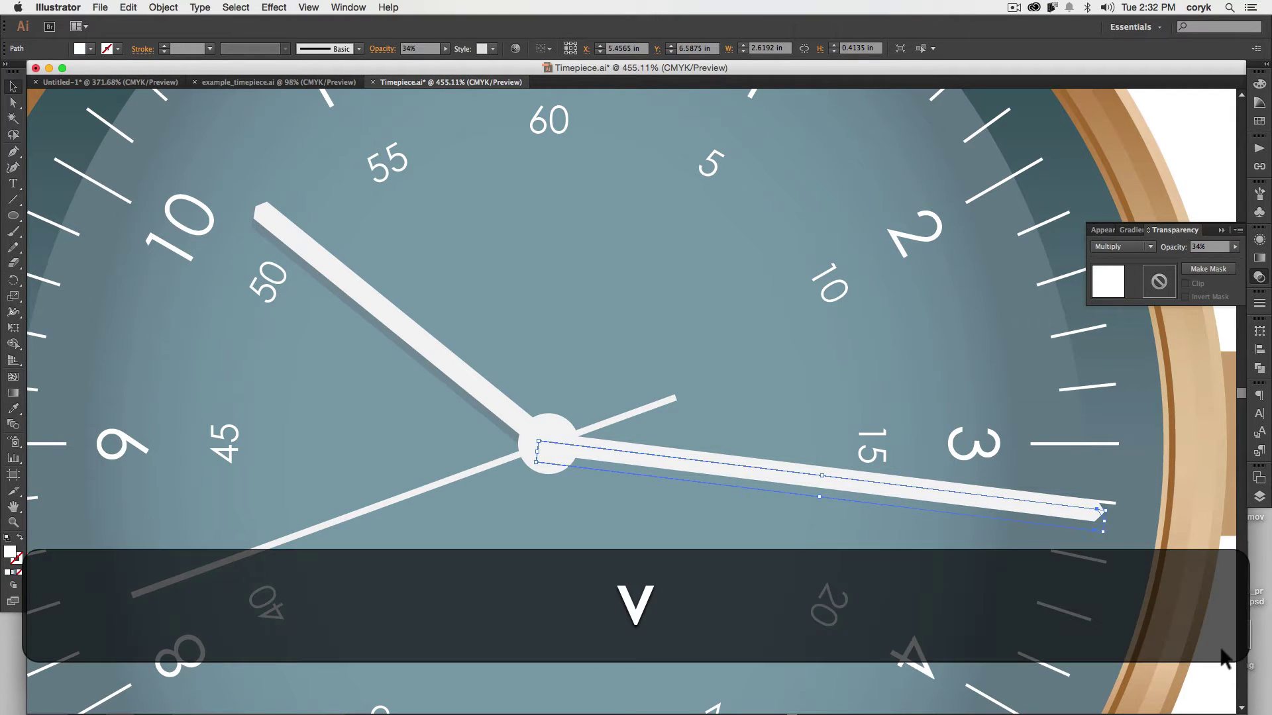
click(1200, 642)
click(1019, 507)
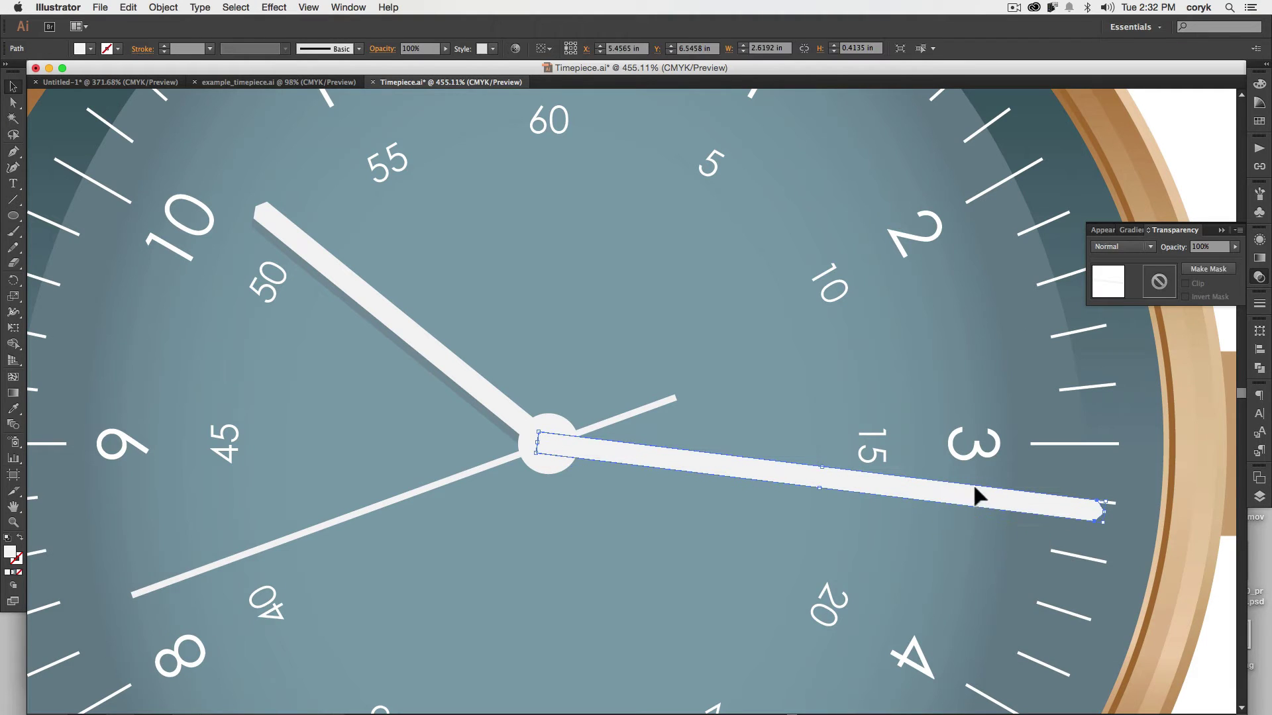
key(super+c)
key(super+f)
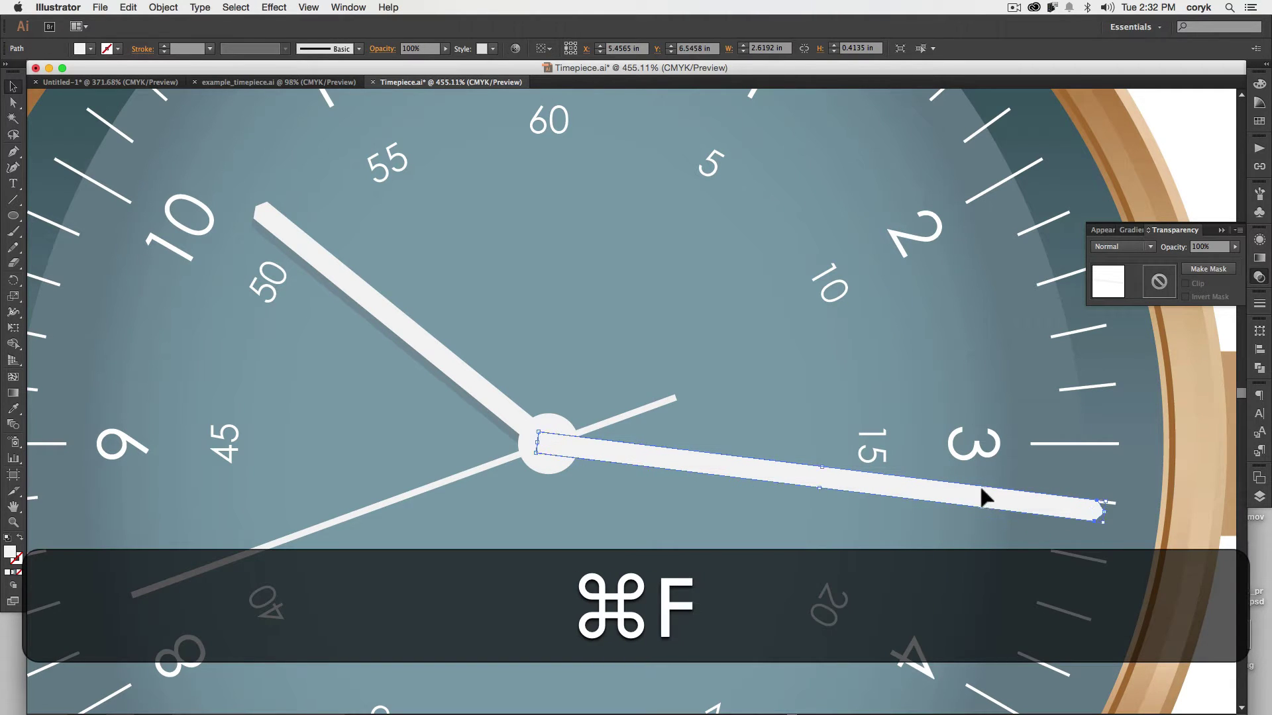
drag(821, 491, 822, 484)
key(alt)
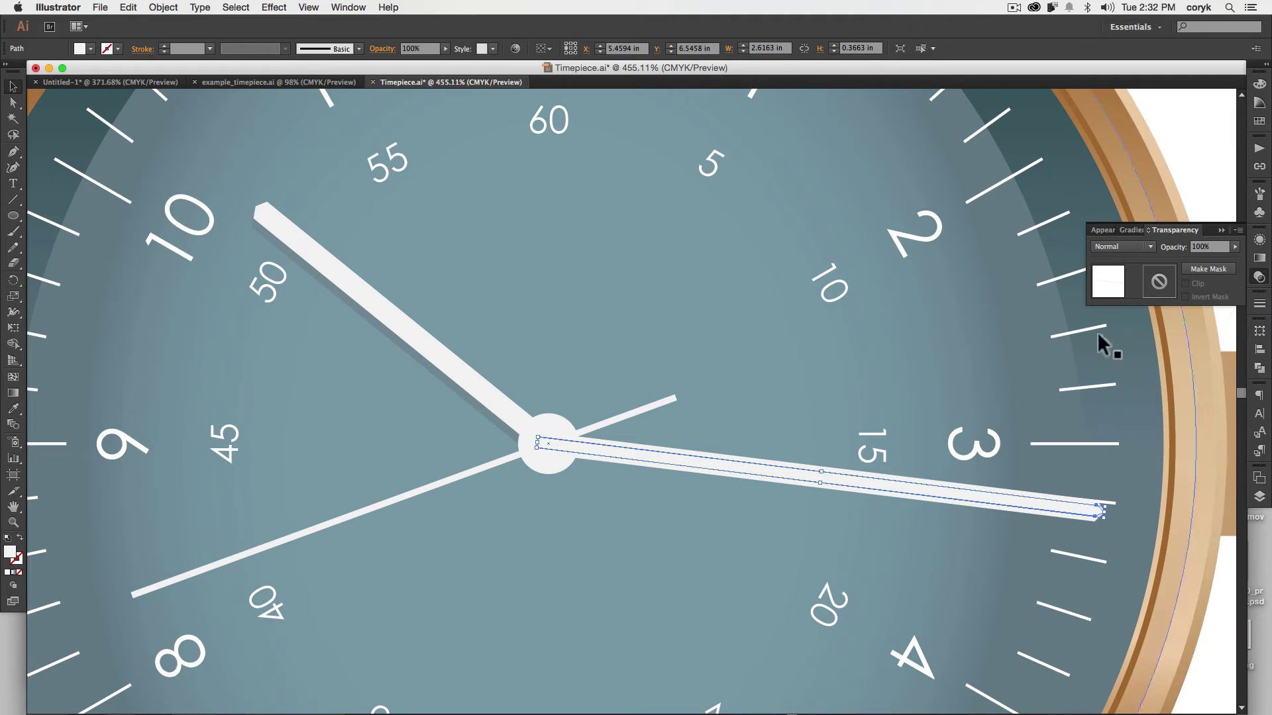
Fill the narrow inner strip of the minute hand with pale green C6EAC1
double_click(11, 554)
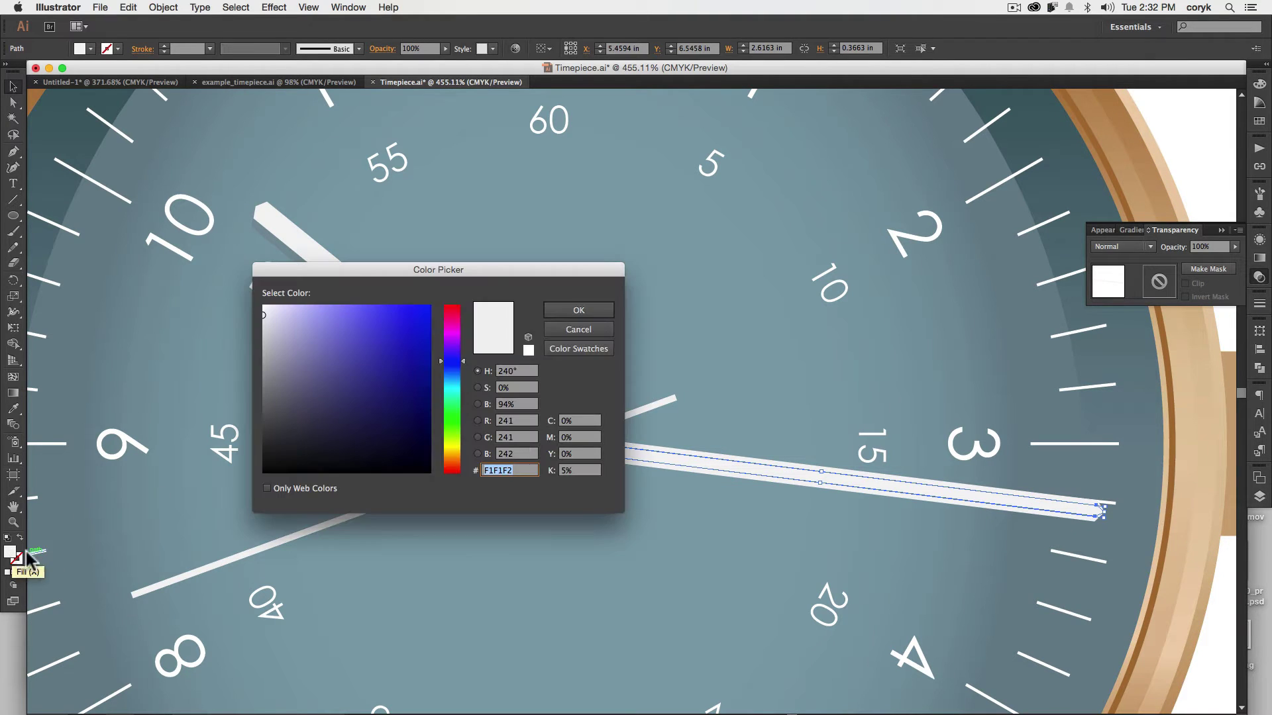
click(453, 421)
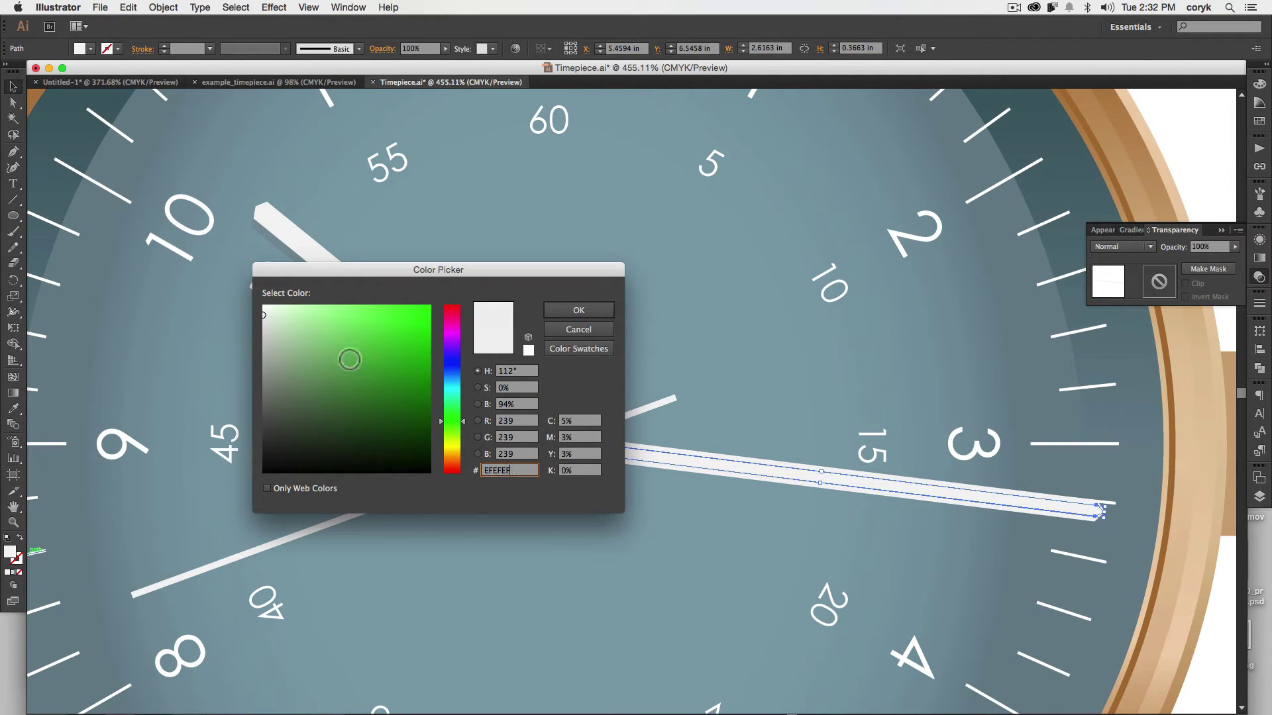
click(292, 319)
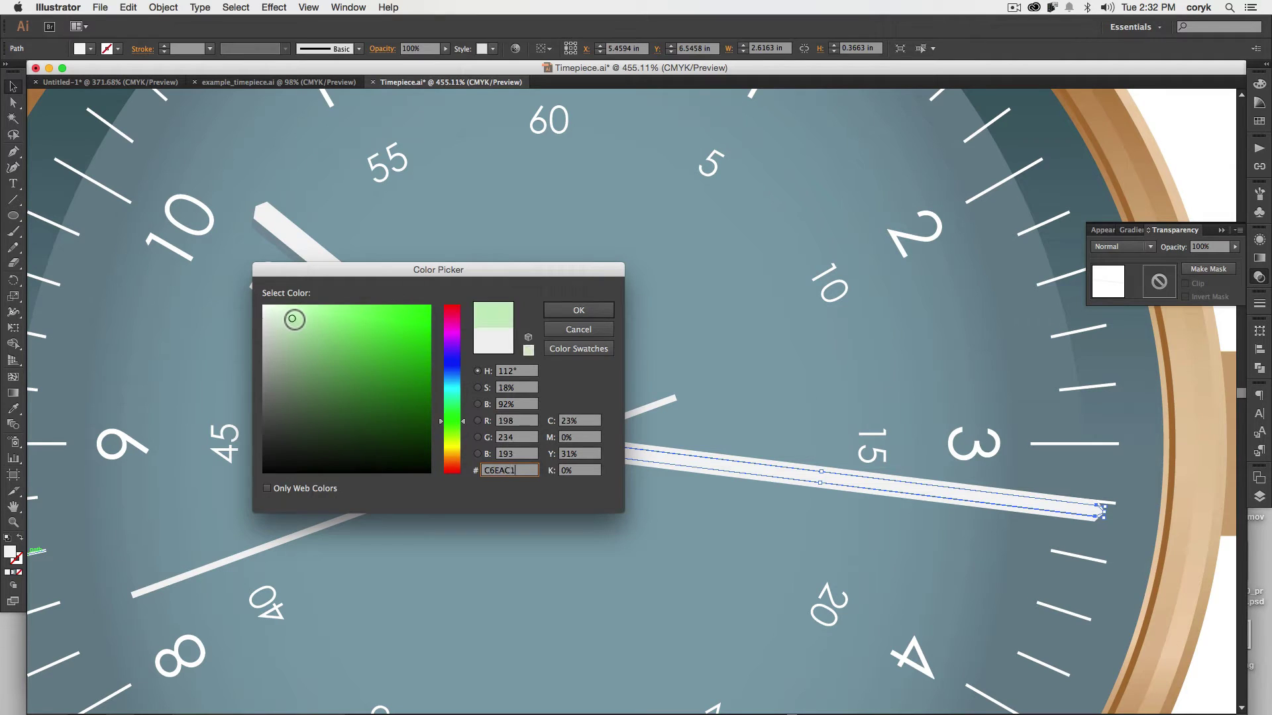
click(568, 311)
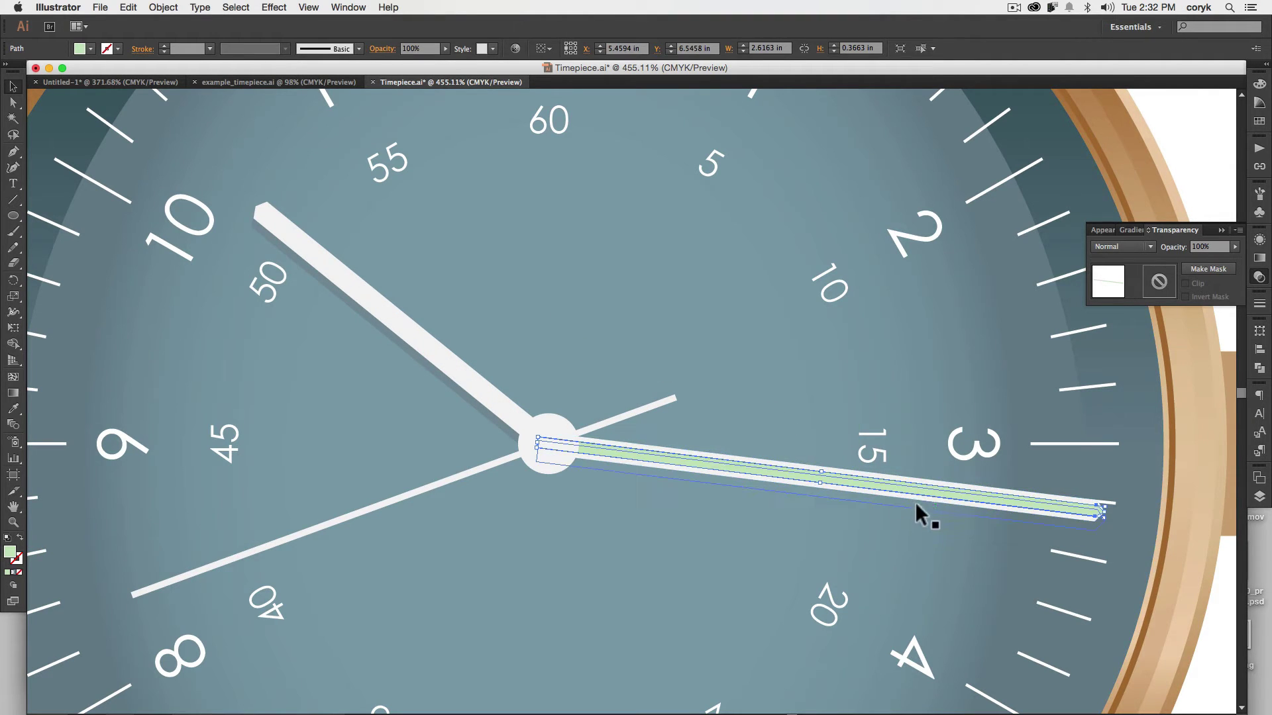
key(a)
shift+click(1099, 512)
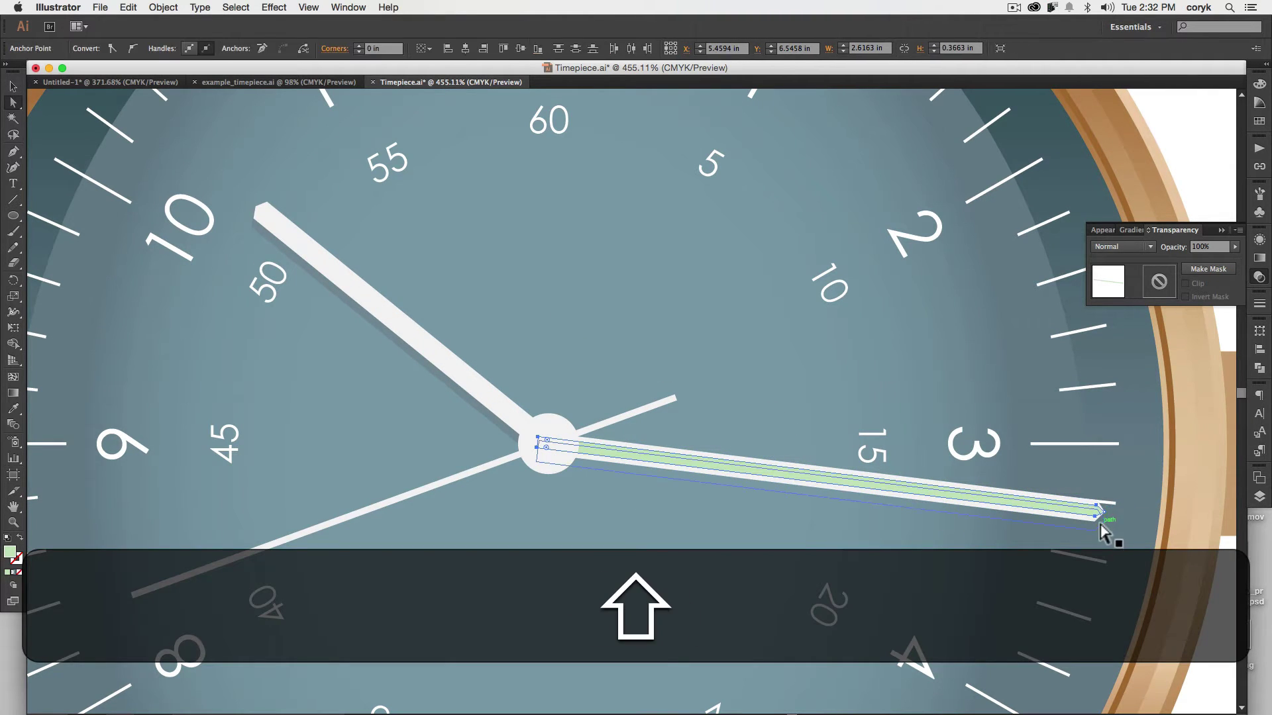
shift+click(1095, 515)
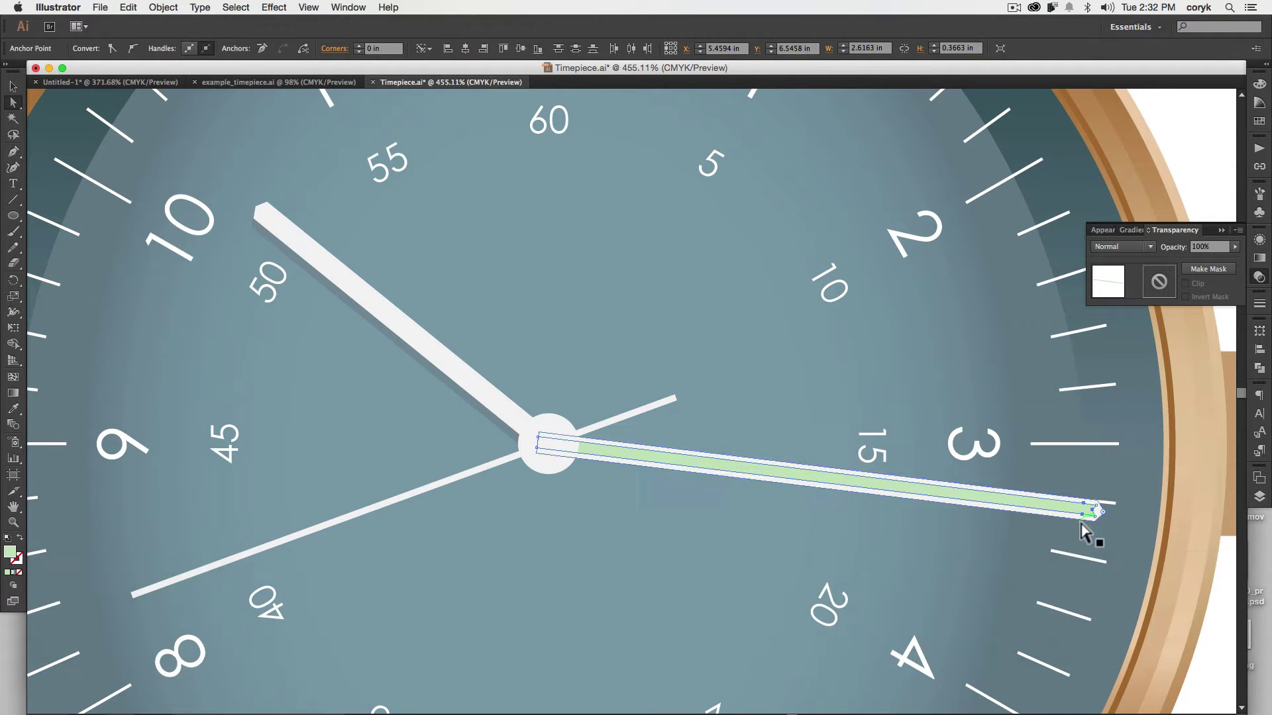
key(super+z)
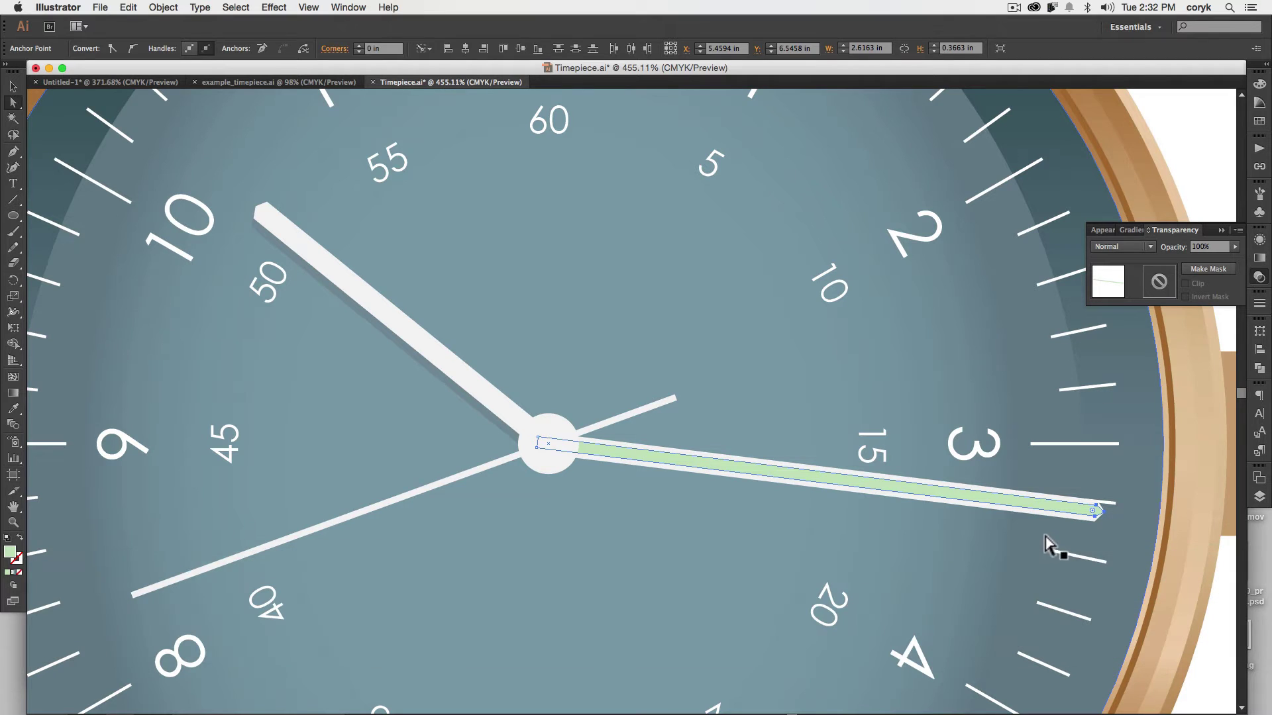
key(z)
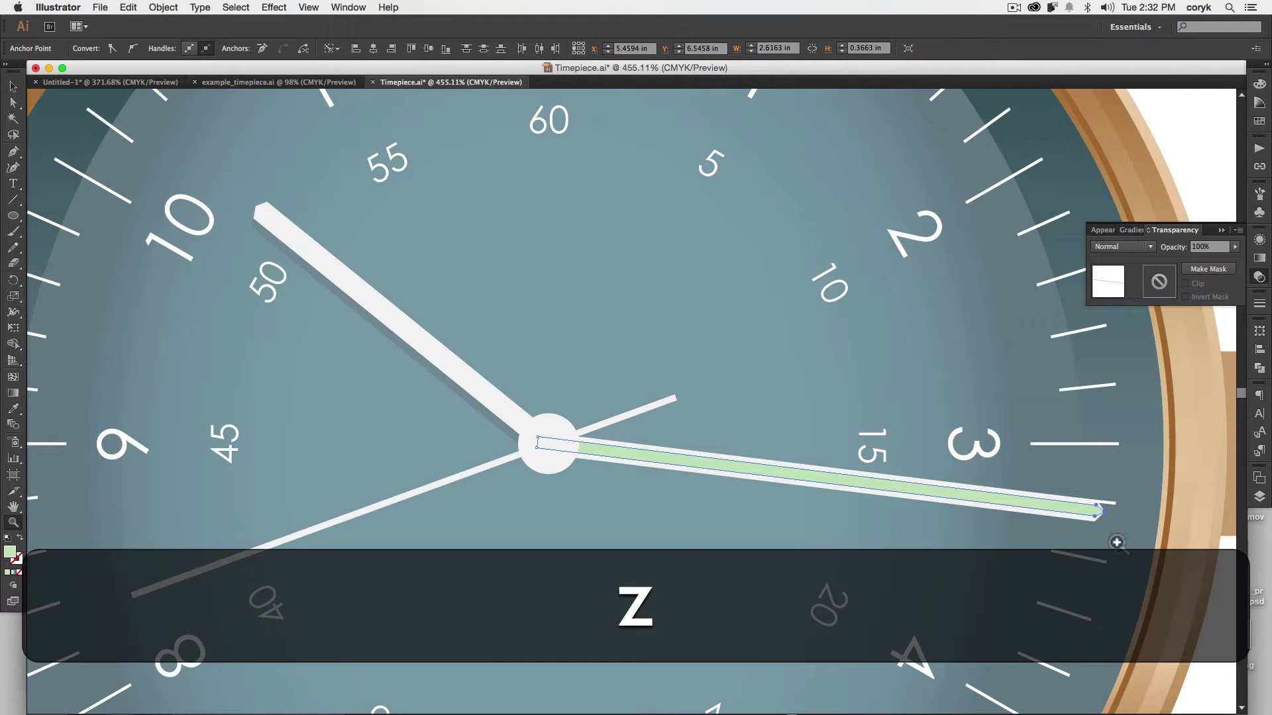
drag(1110, 539, 896, 439)
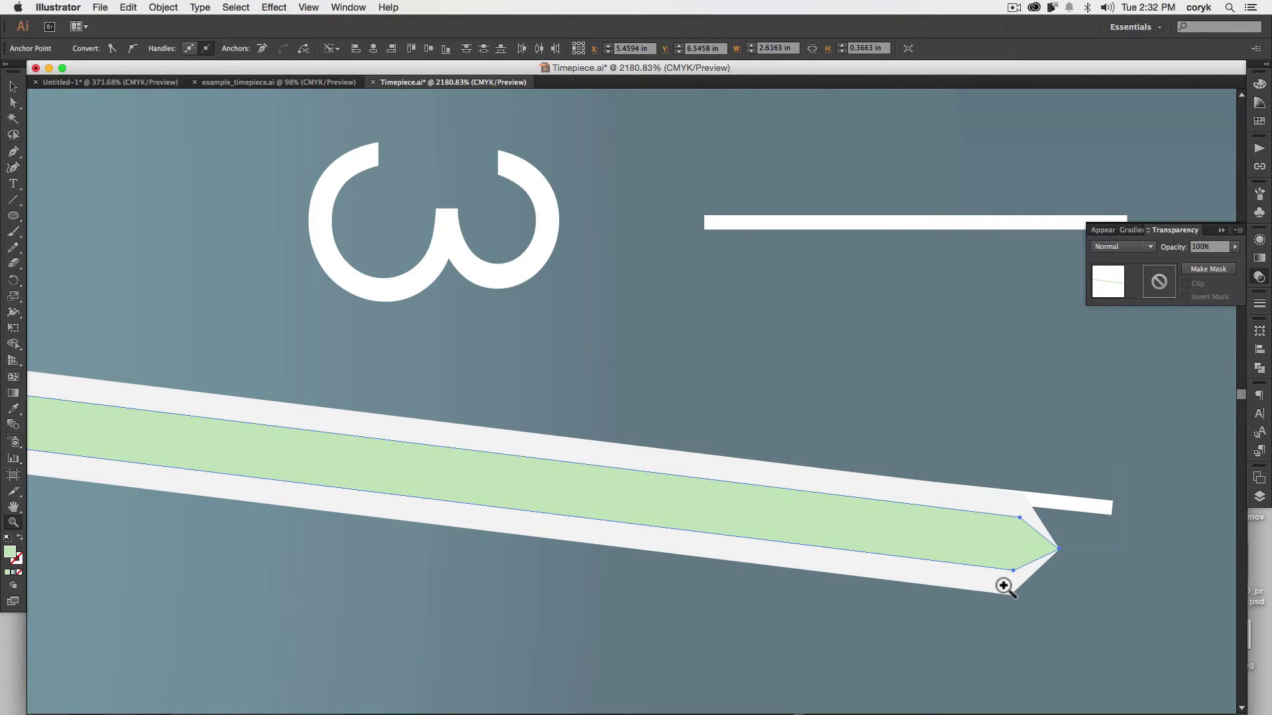
key(a)
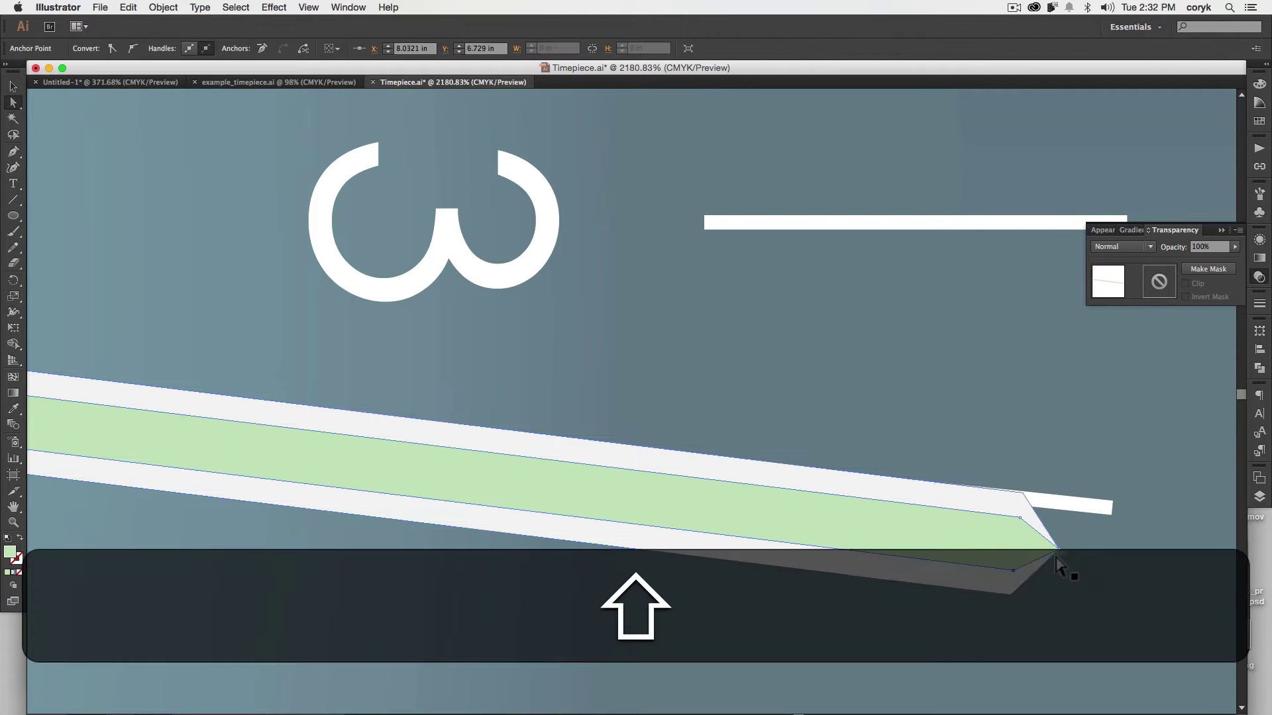
shift+click(1059, 549)
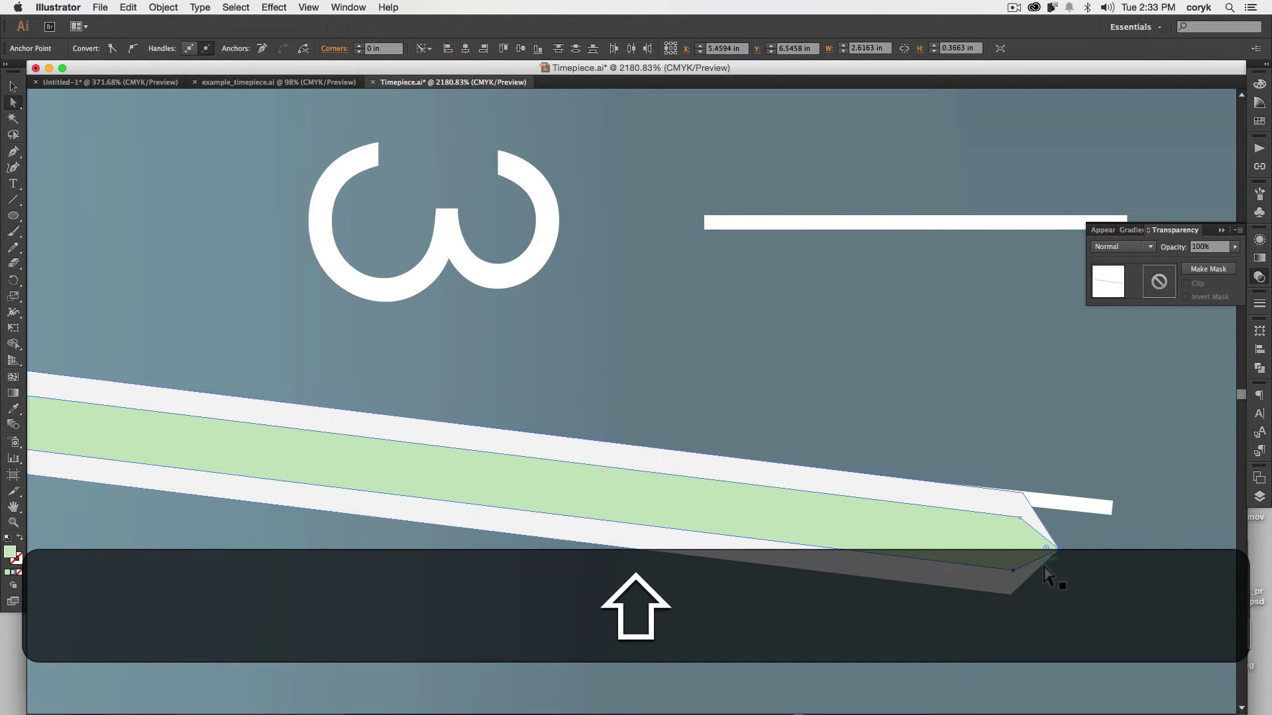
click(1024, 531)
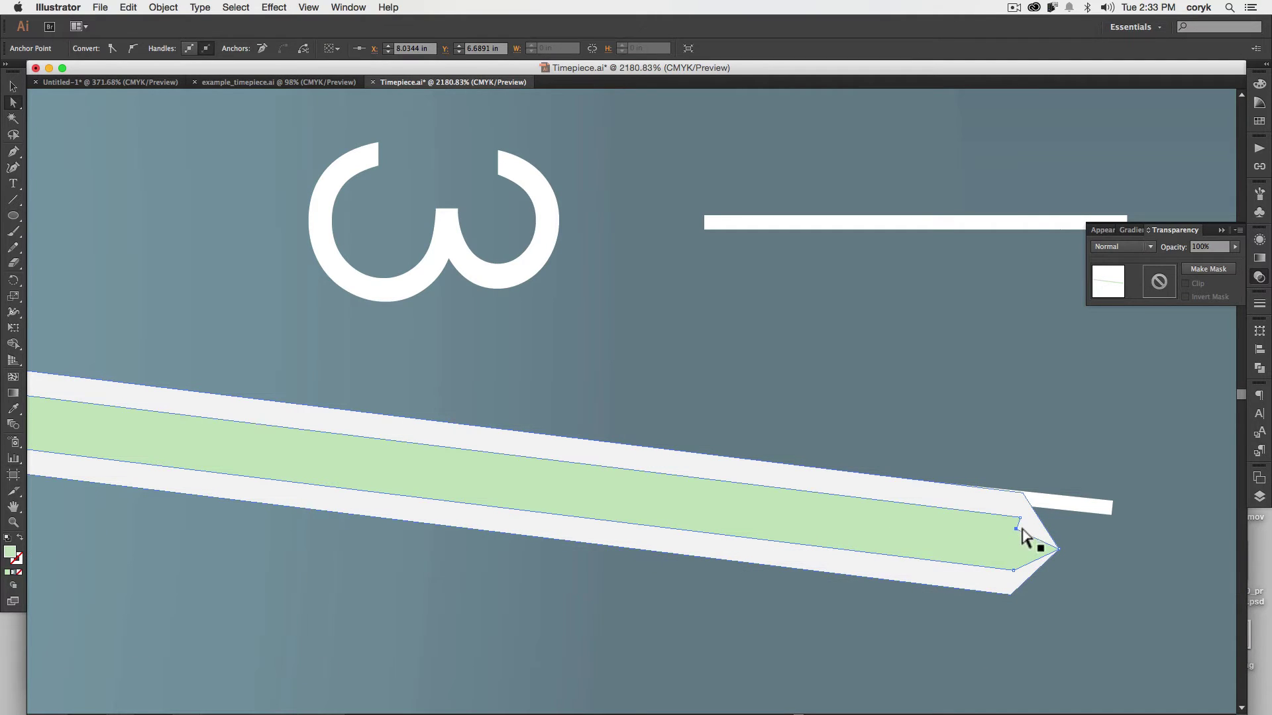
click(1023, 533)
key(p)
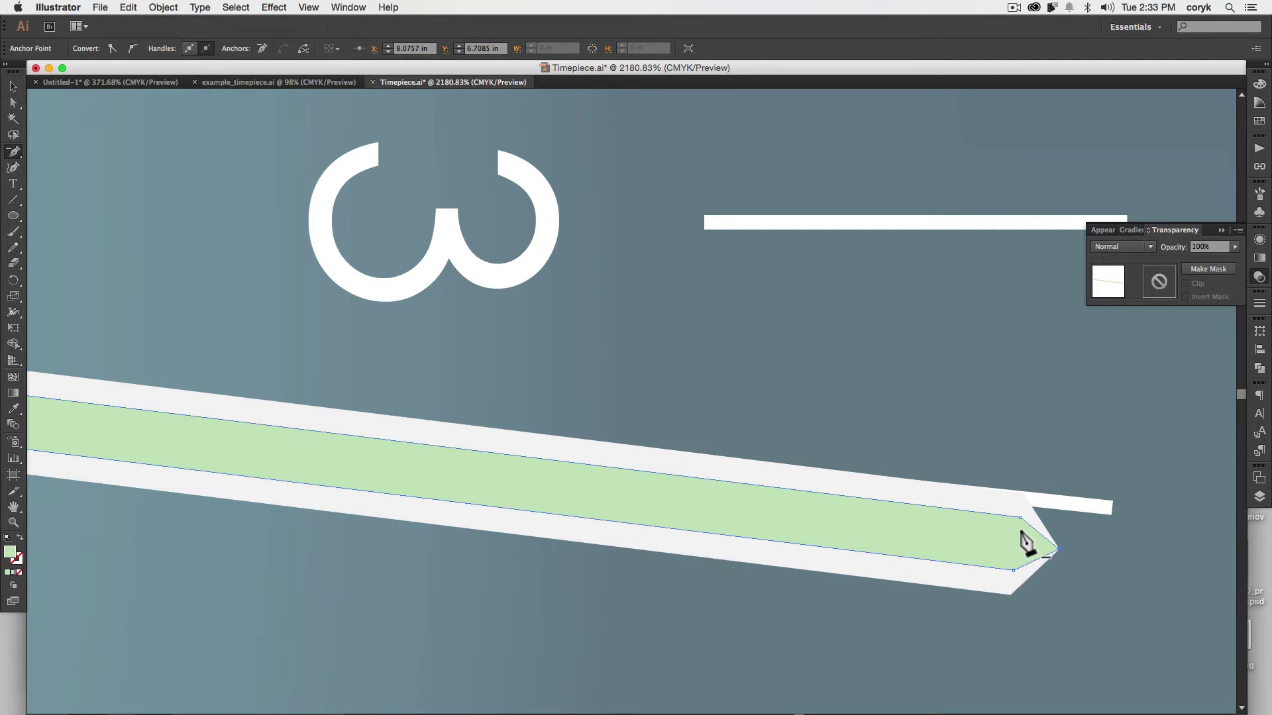
click(1016, 581)
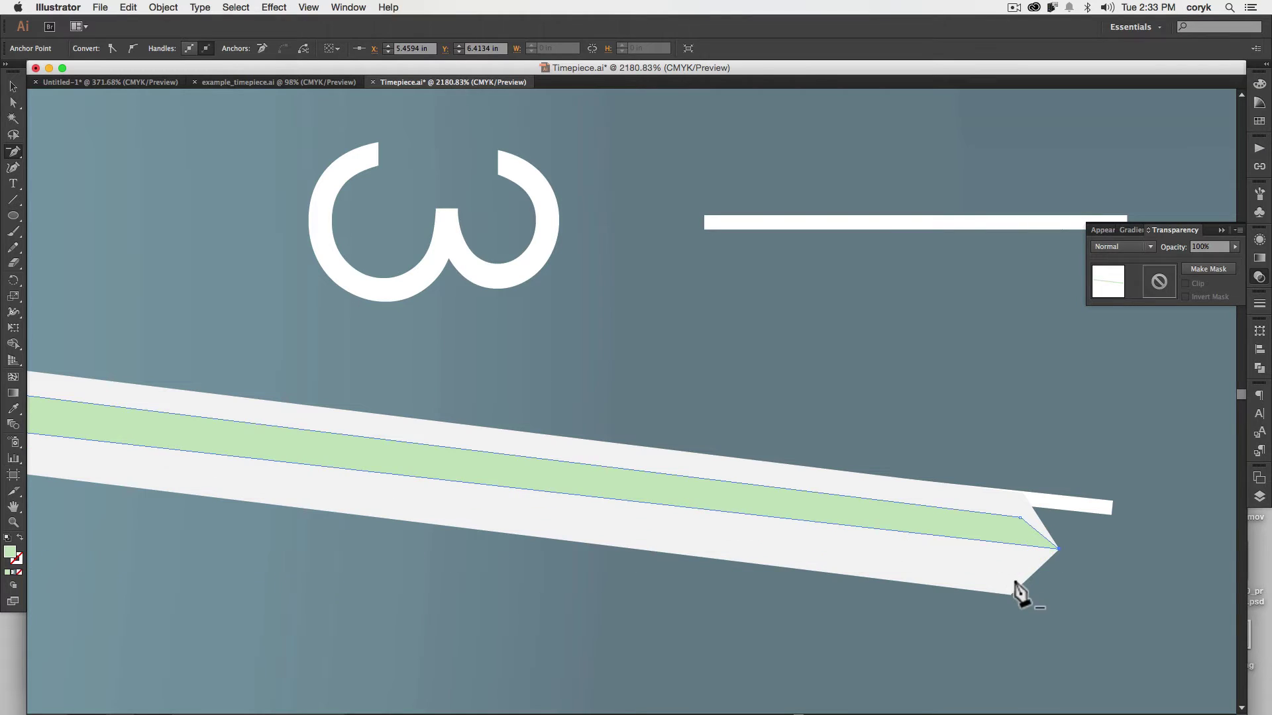
key(super+z)
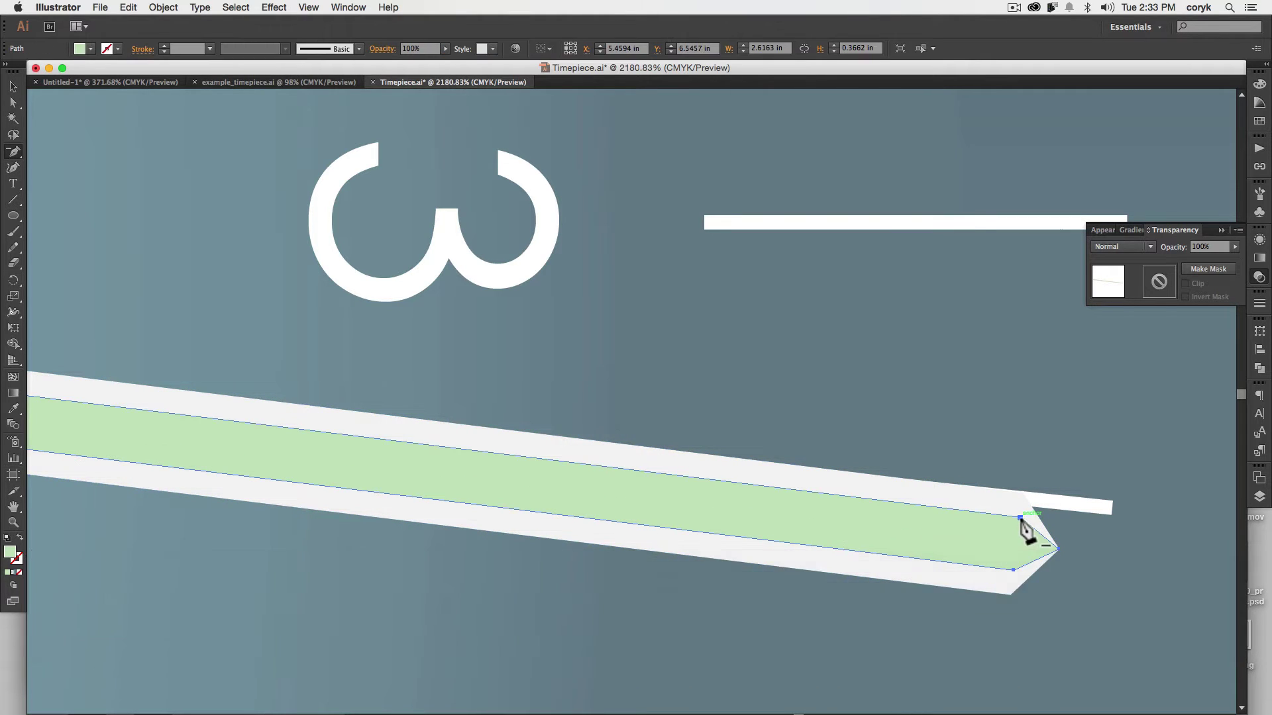
key(super+z)
Select the three anchor points at the green strip's tip and pull them back along the hand, leaving a white margin before its tip
key(a)
click(1020, 516)
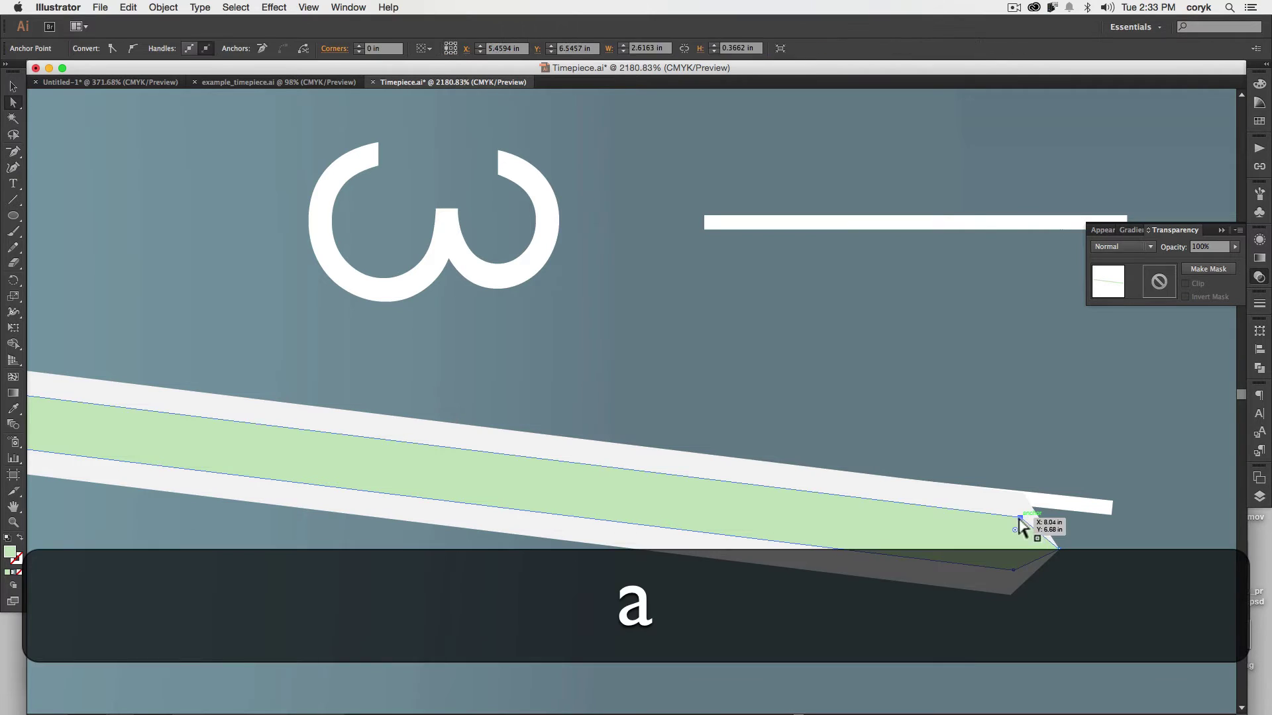
shift+click(1057, 551)
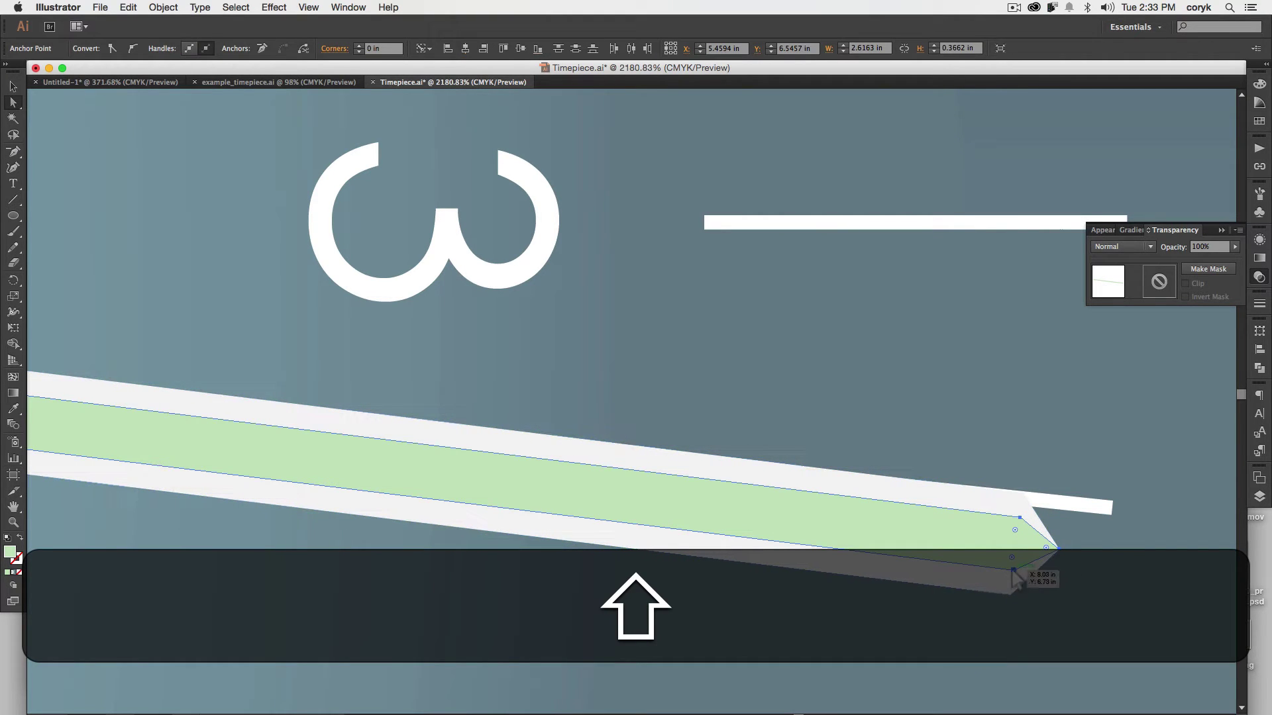
drag(1012, 570, 930, 561)
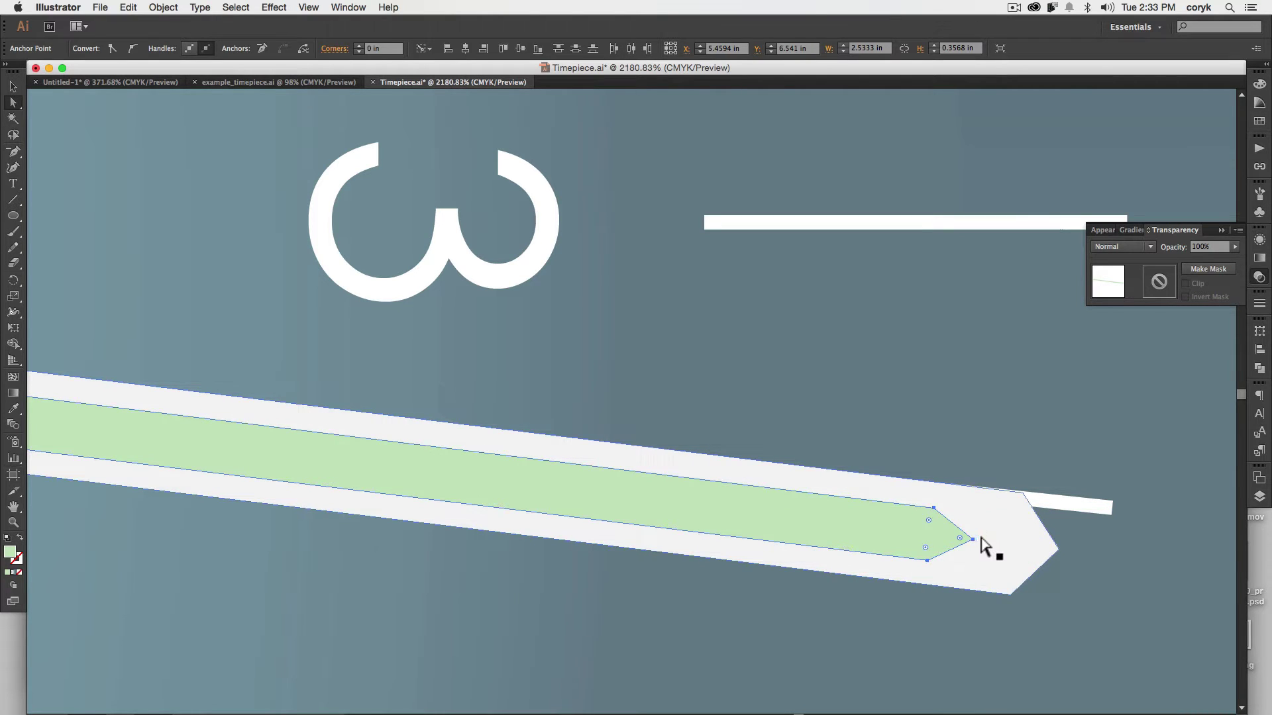
Duplicate the green strip in place and raise the copy's lower tip anchor close to its upper edge to form a thin band
key(super+c)
key(super+f)
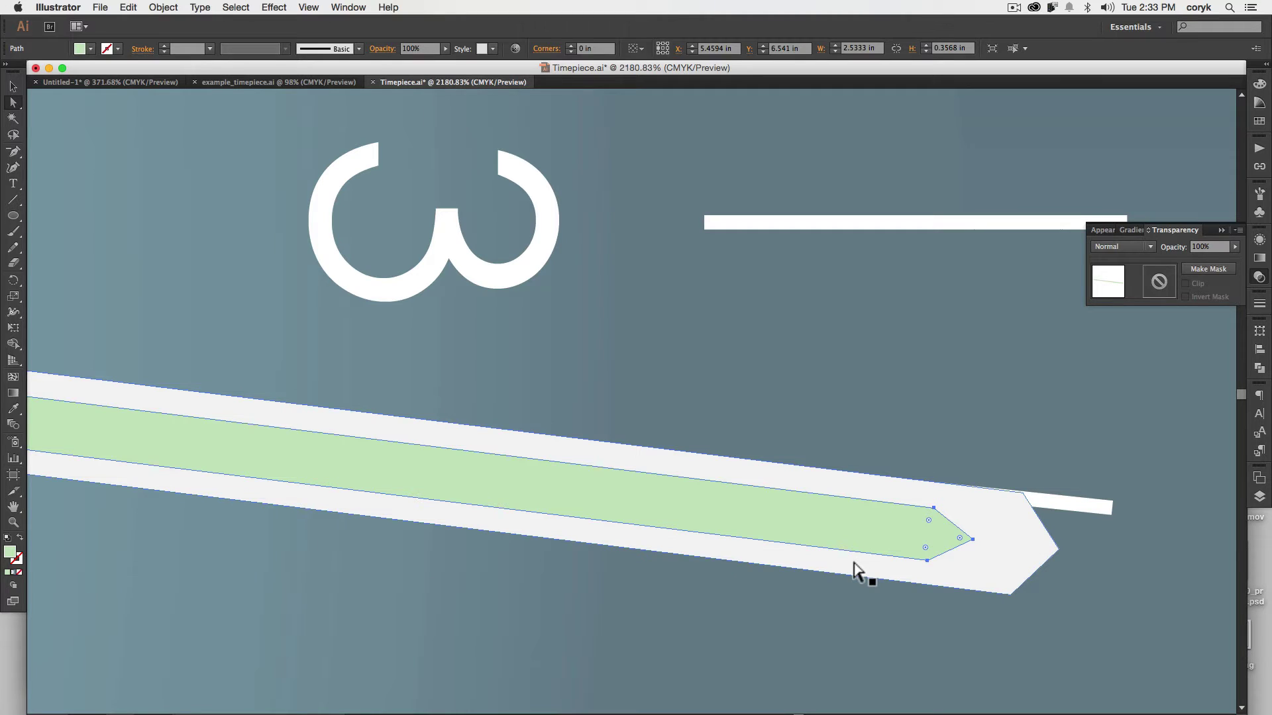
key(a)
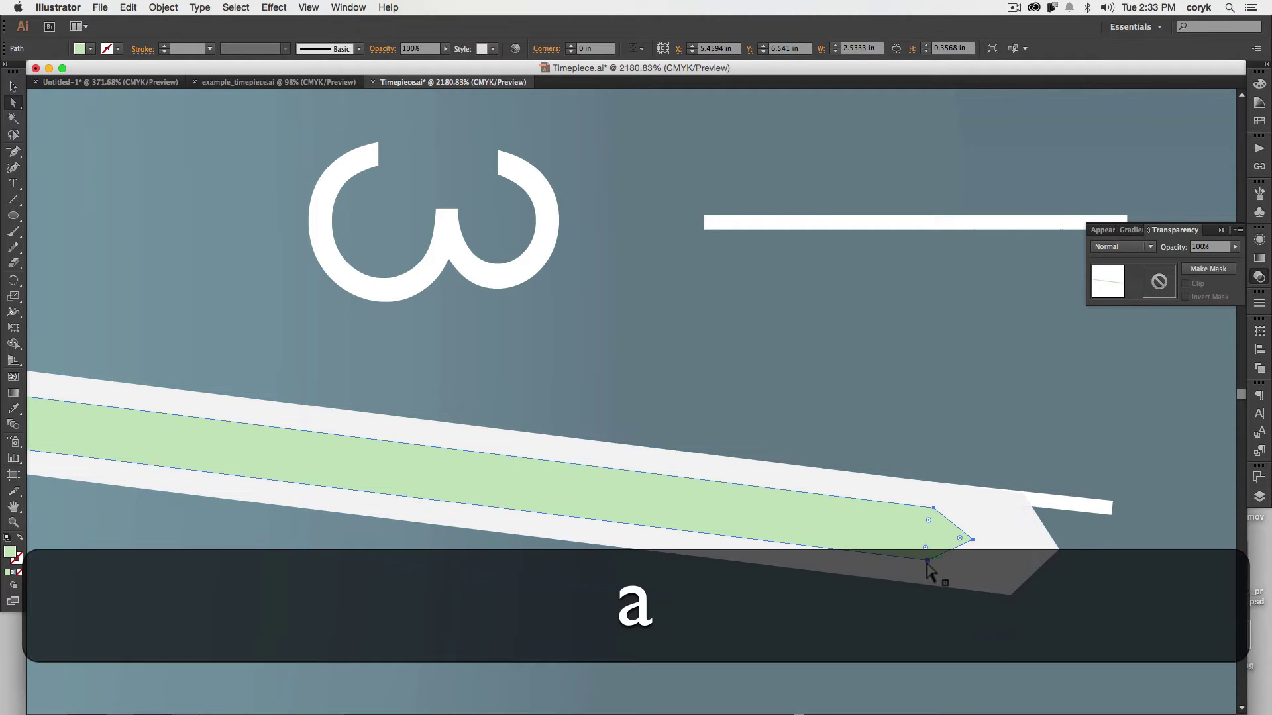
click(928, 567)
drag(928, 561, 930, 515)
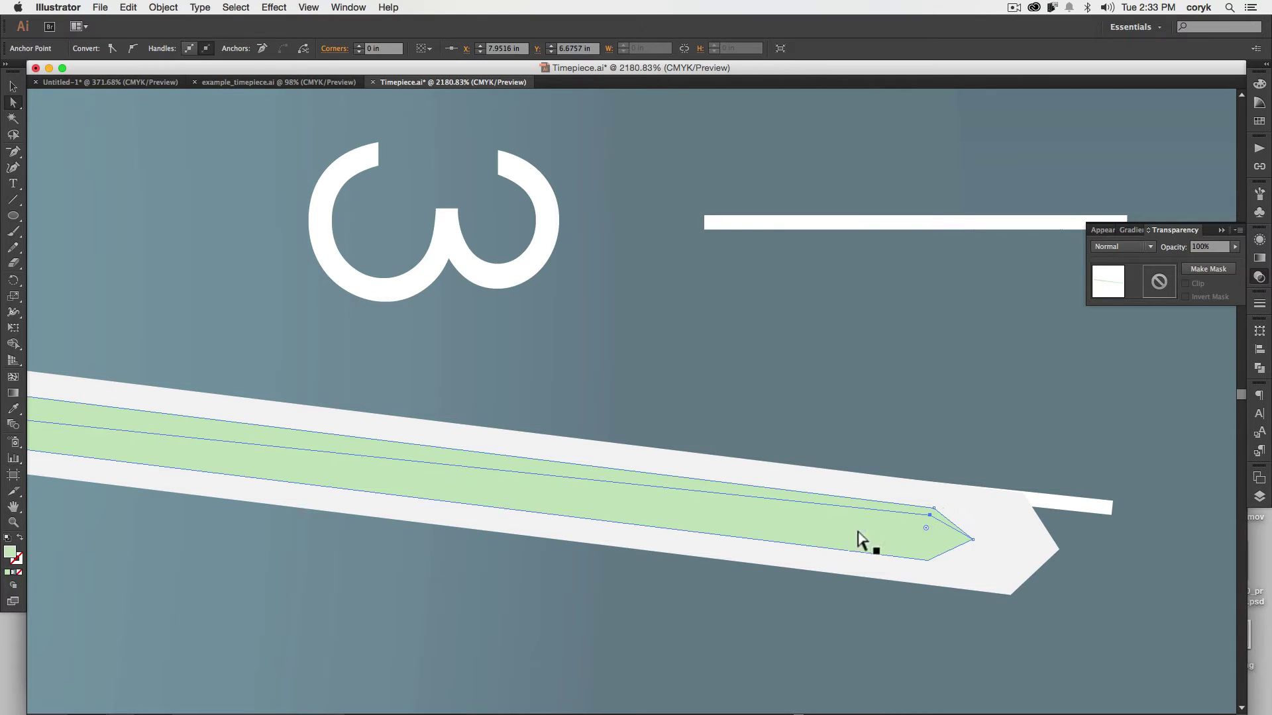
Fill the thin band on the green strip with the darker green 9FCE97
double_click(12, 551)
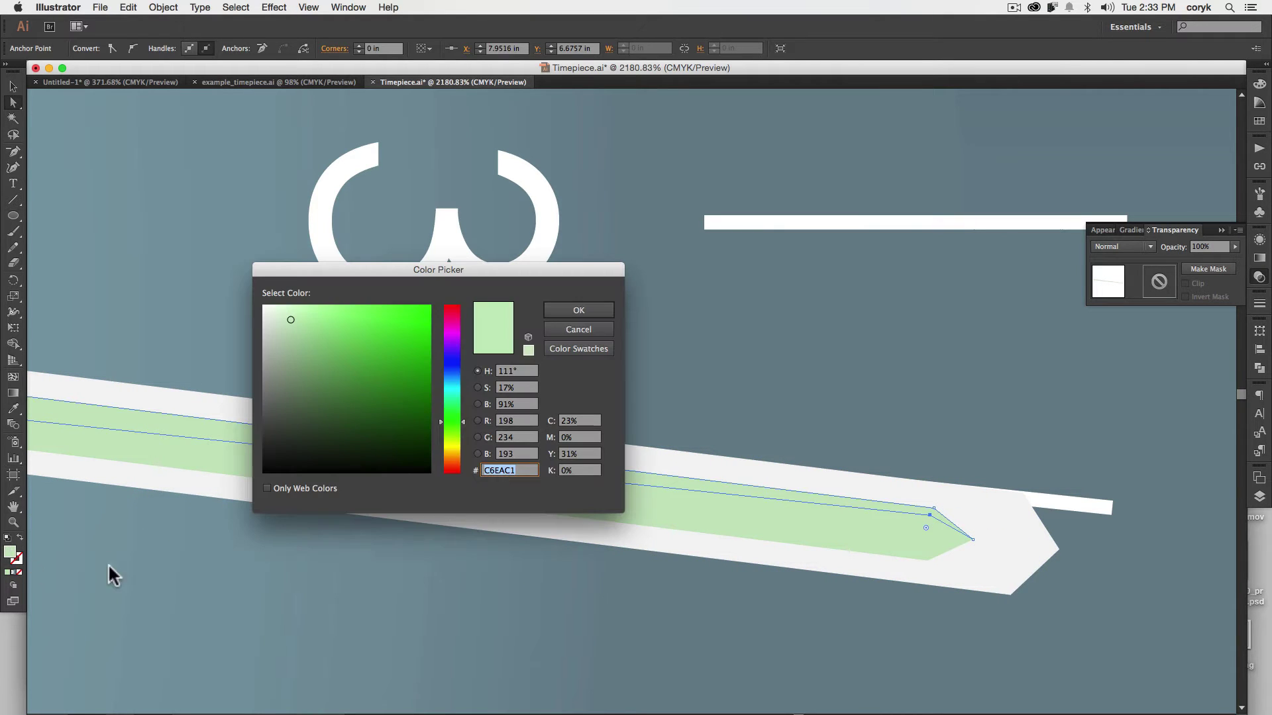
click(301, 333)
click(308, 337)
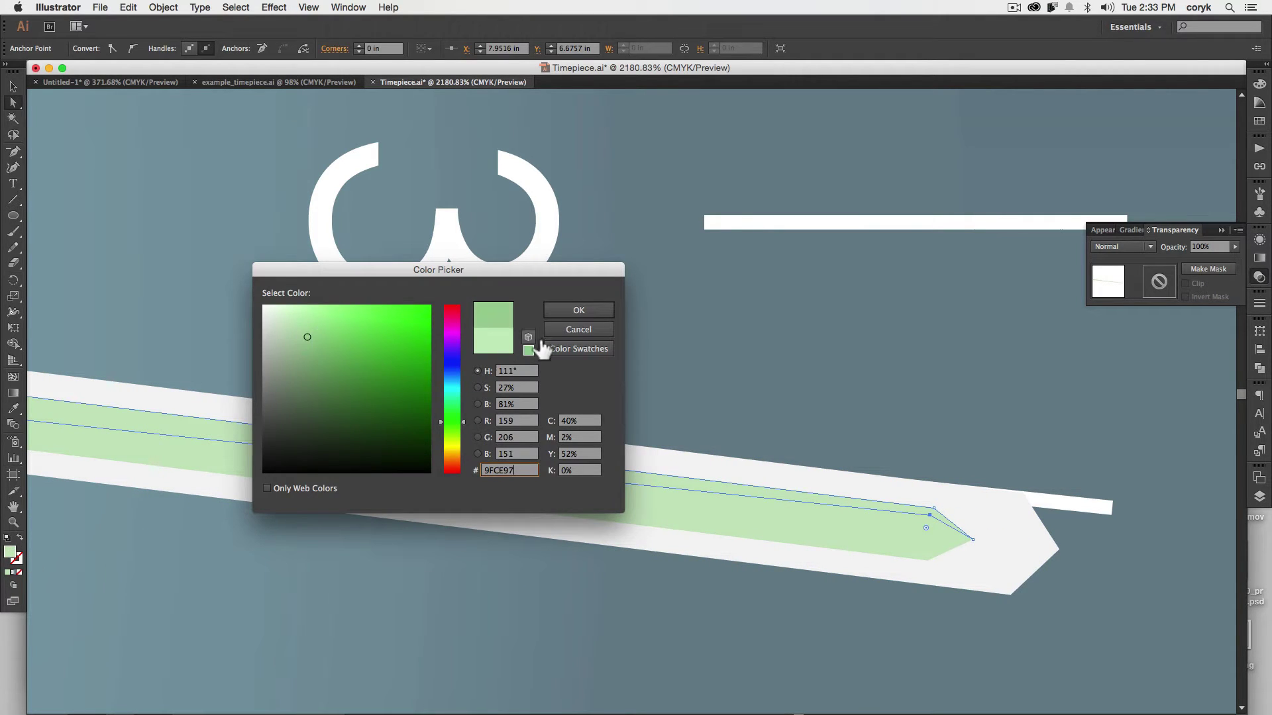
click(563, 314)
Add an anchor point to the dark green band's lower edge near the hub and raise it close to the upper edge
key(space)
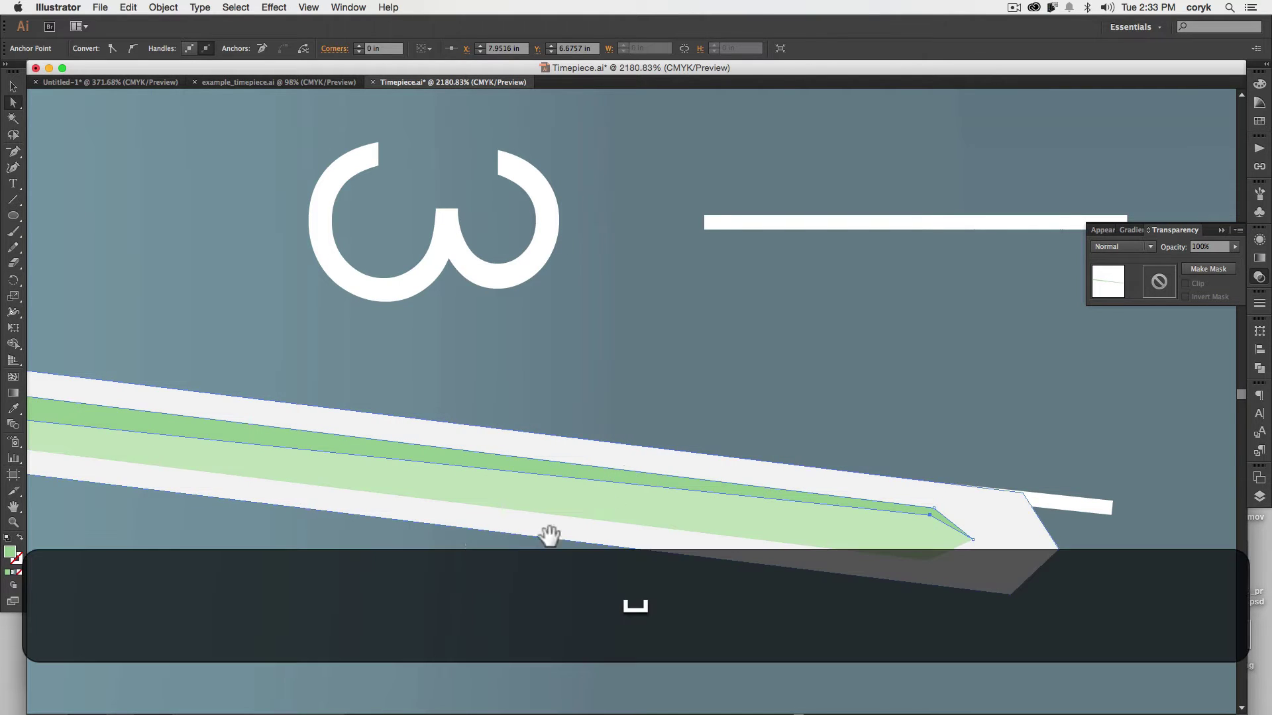
drag(548, 533, 1011, 615)
drag(410, 551, 1000, 617)
drag(255, 512, 673, 483)
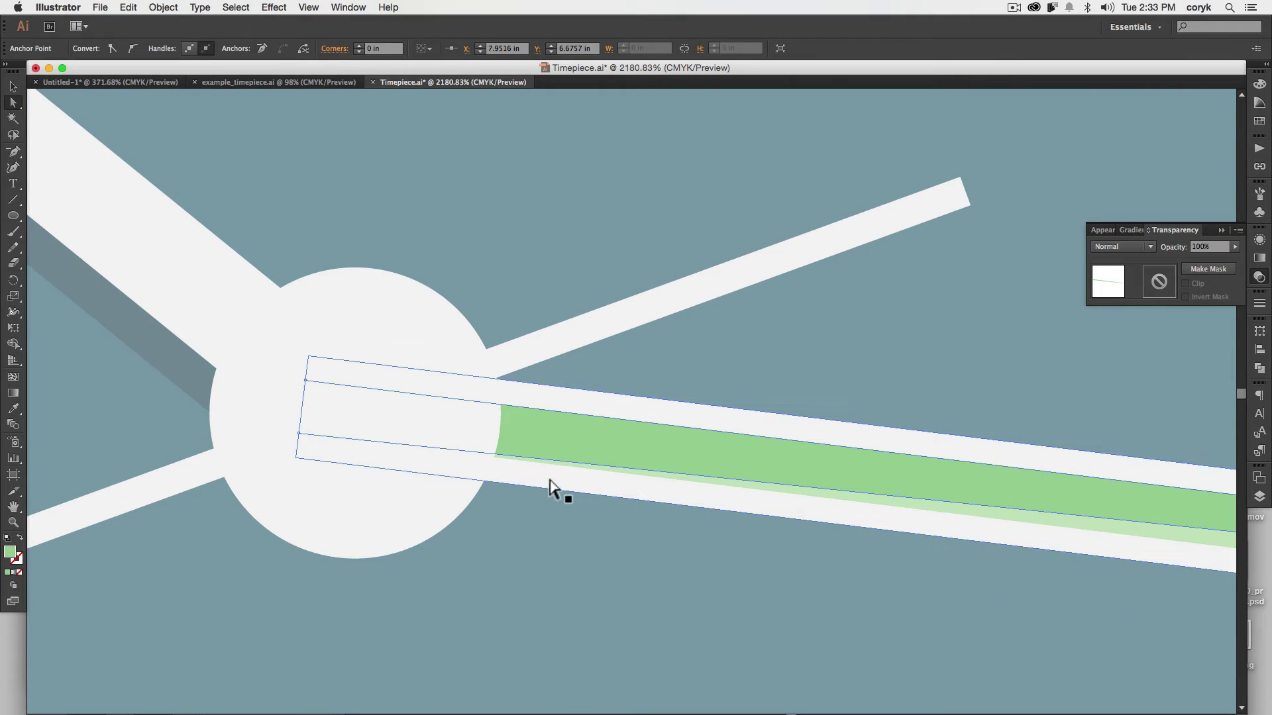
key(space)
drag(773, 528, 545, 494)
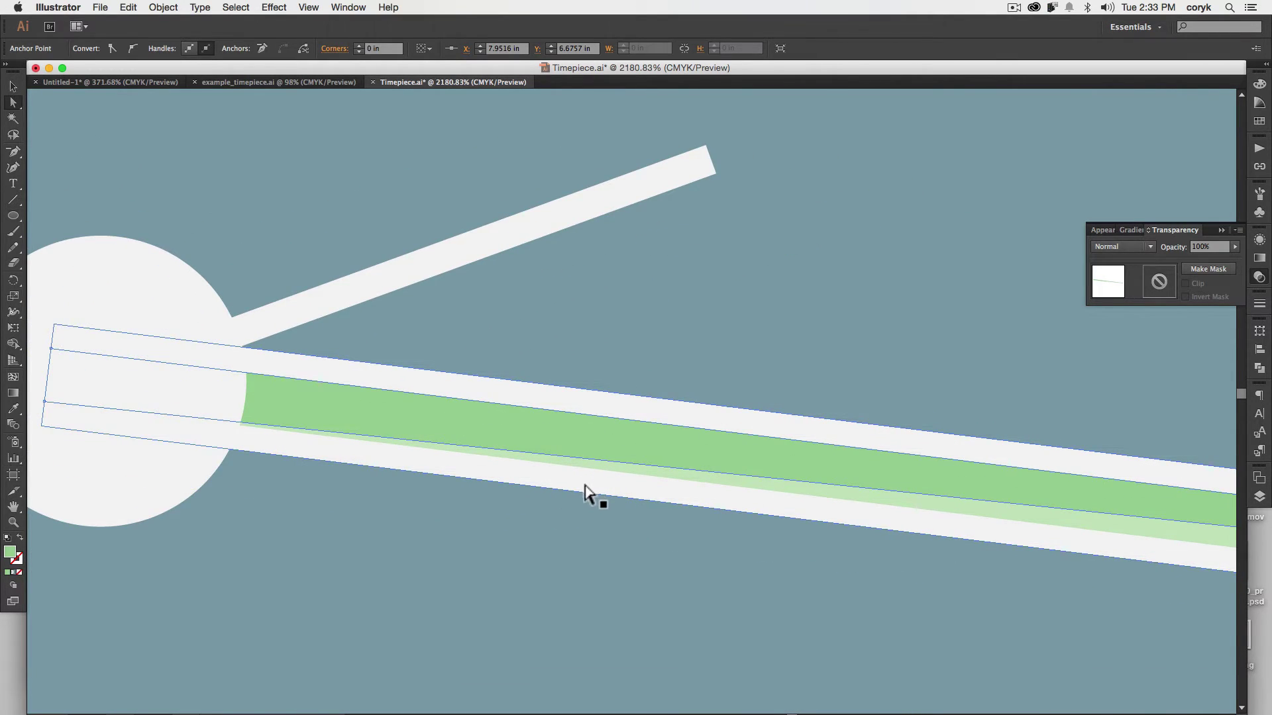
key(=)
click(601, 459)
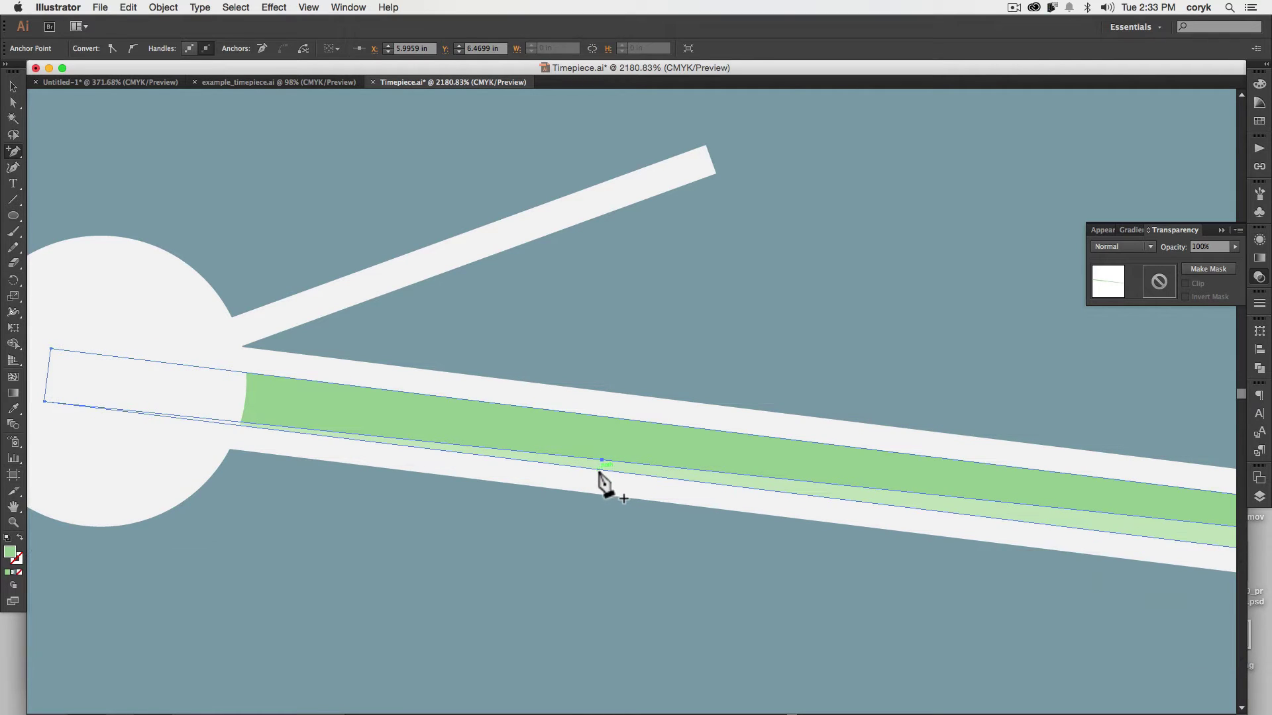
key(a)
drag(602, 459, 589, 421)
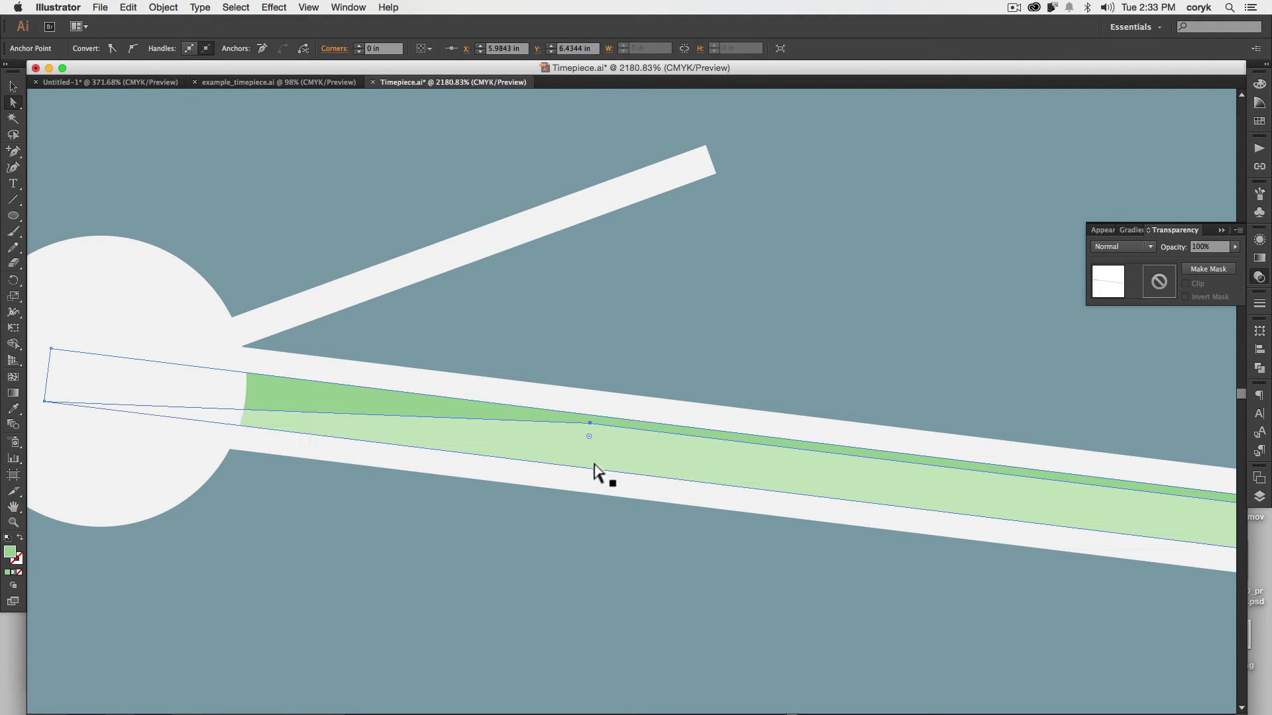
key(super+minus)
key(super+minus)
key(super+minus)
key(super+minus)
key(super+minus)
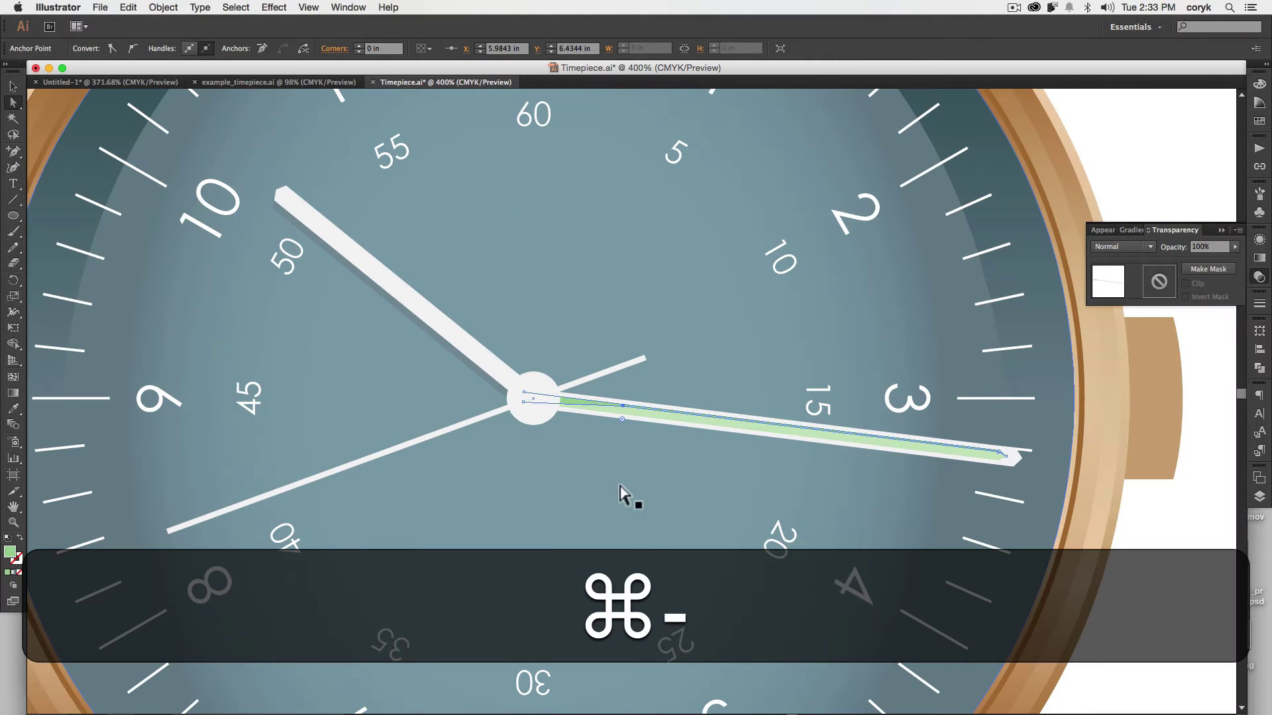
Select the white minute hand together with its light green strip and dark green band
key(space)
drag(787, 543, 637, 529)
key(v)
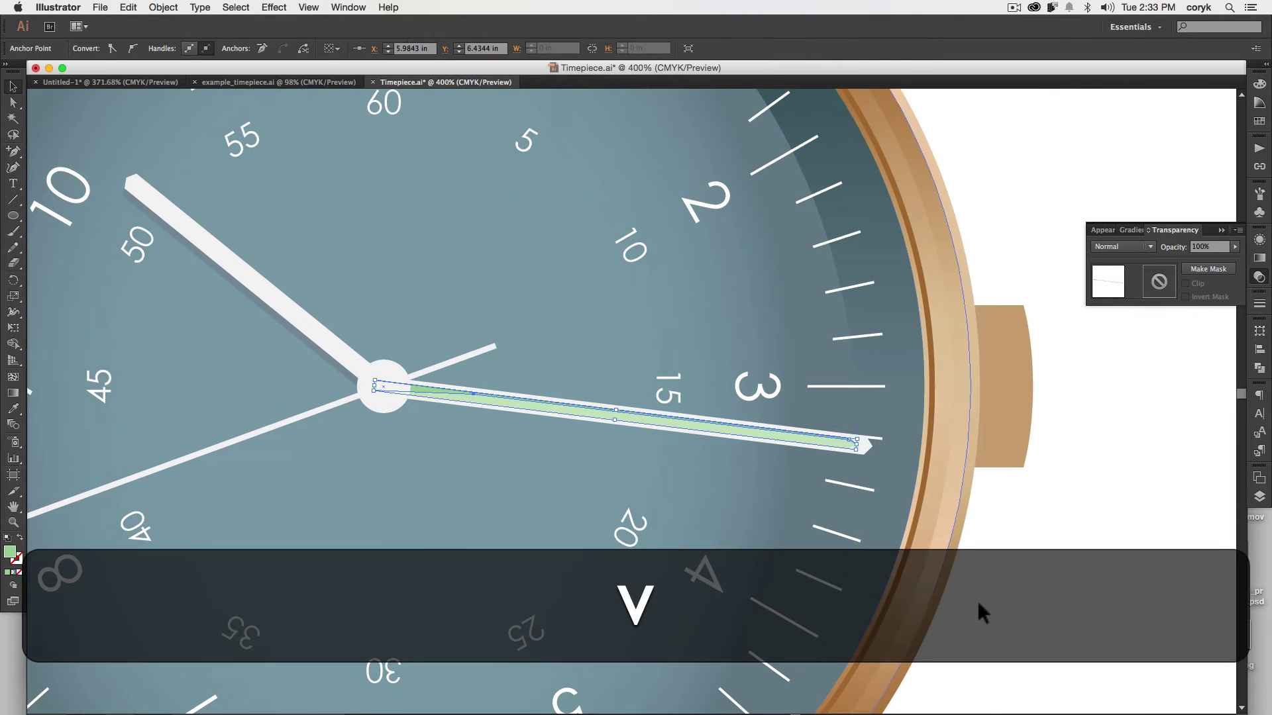
click(1028, 591)
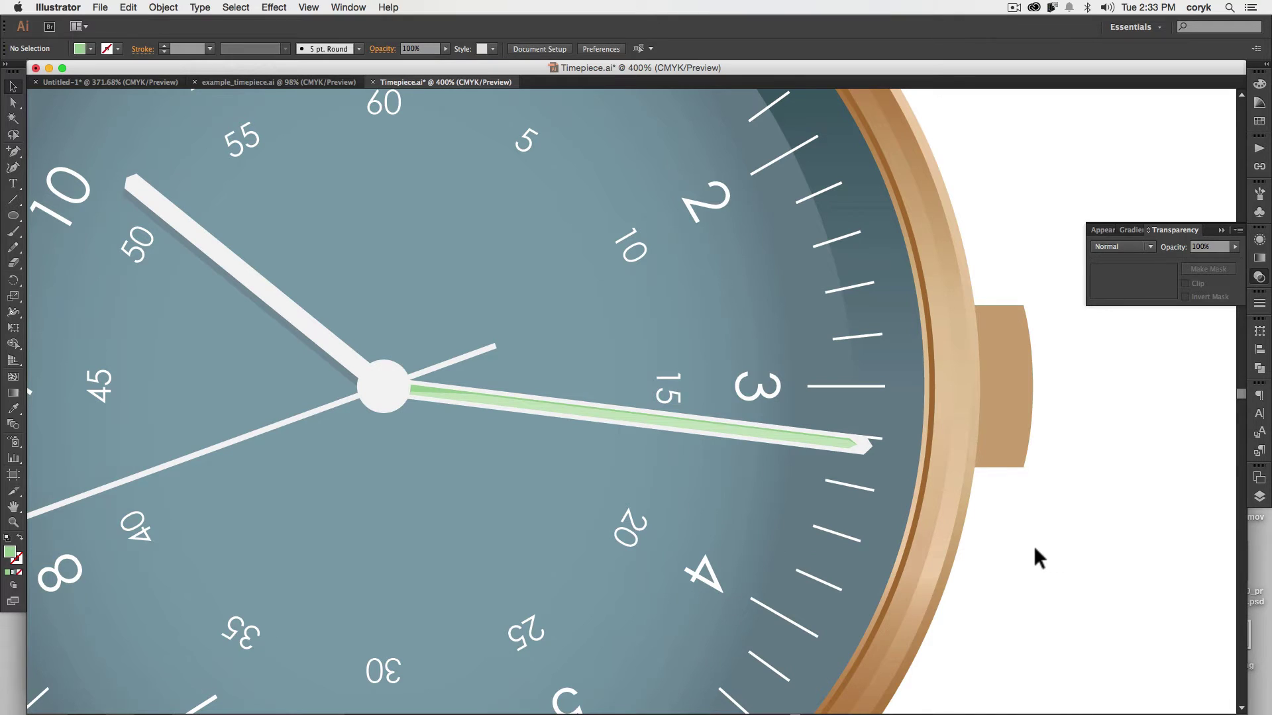
click(865, 447)
shift+click(846, 444)
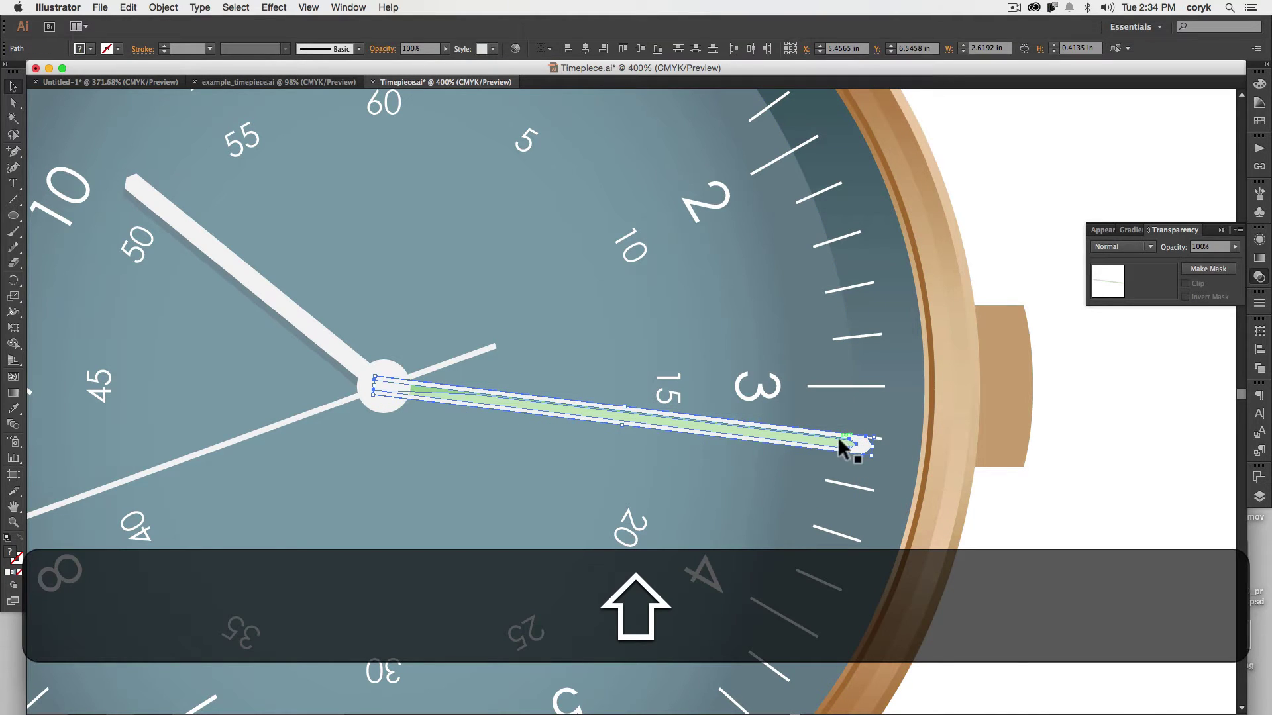
shift+click(838, 437)
key(z)
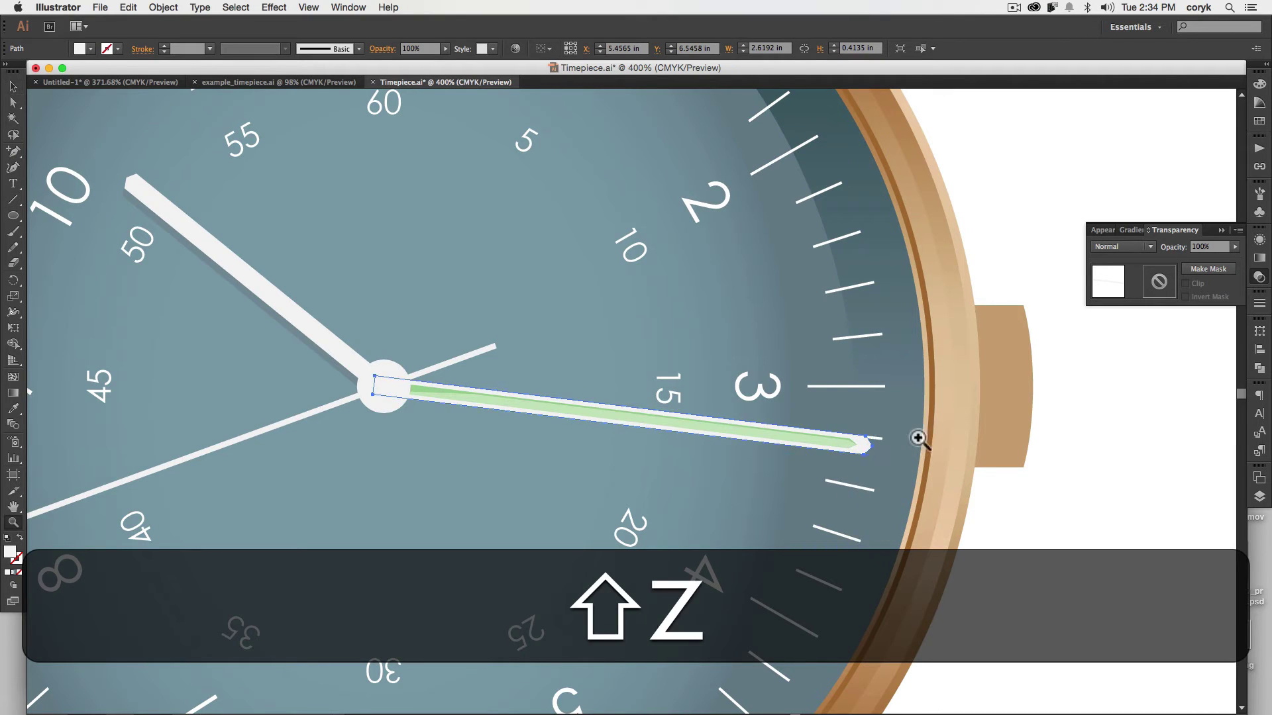
drag(917, 436, 754, 502)
key(v)
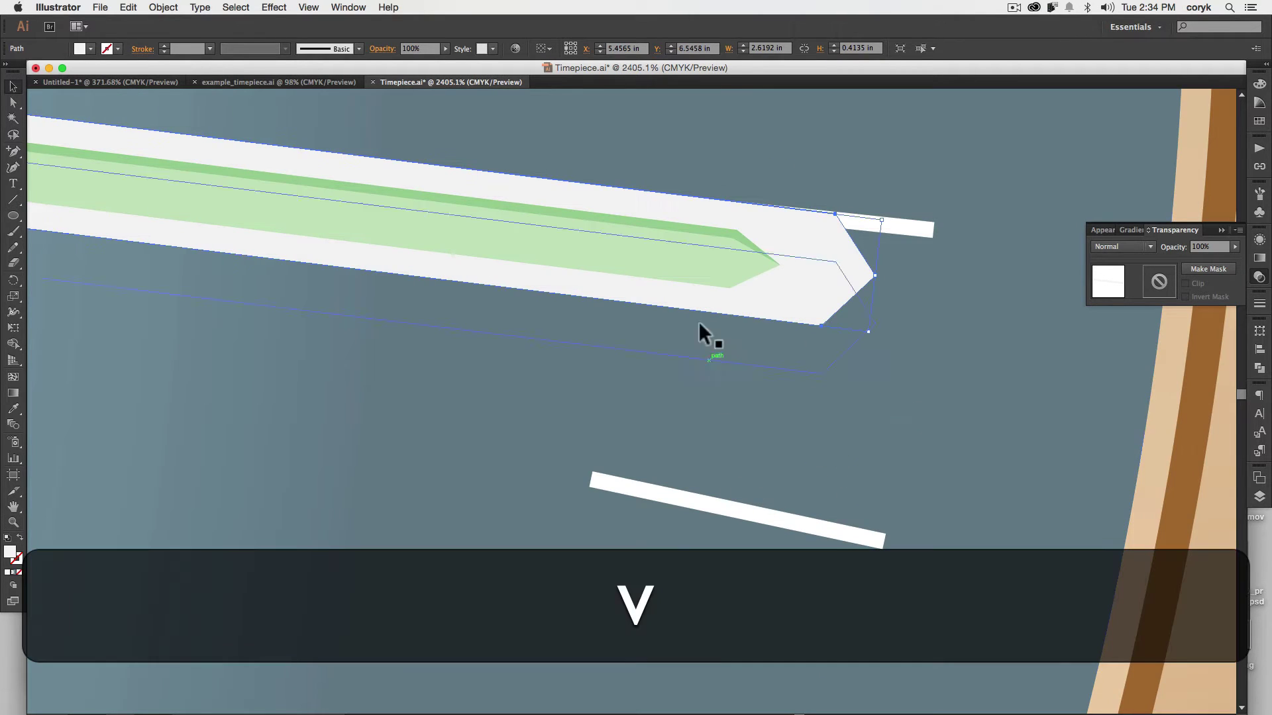
shift+click(706, 230)
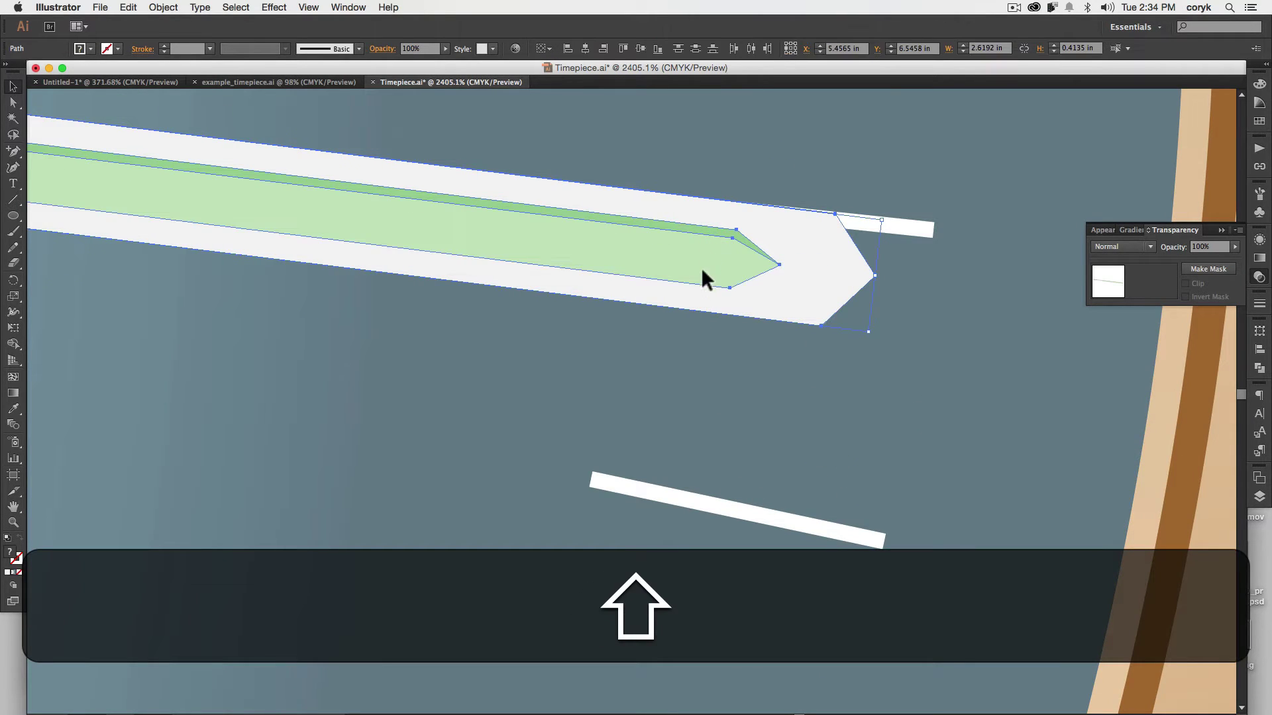
Rotate the selected minute hand pieces by 347° about the centre of the hub circle
key(super+minus)
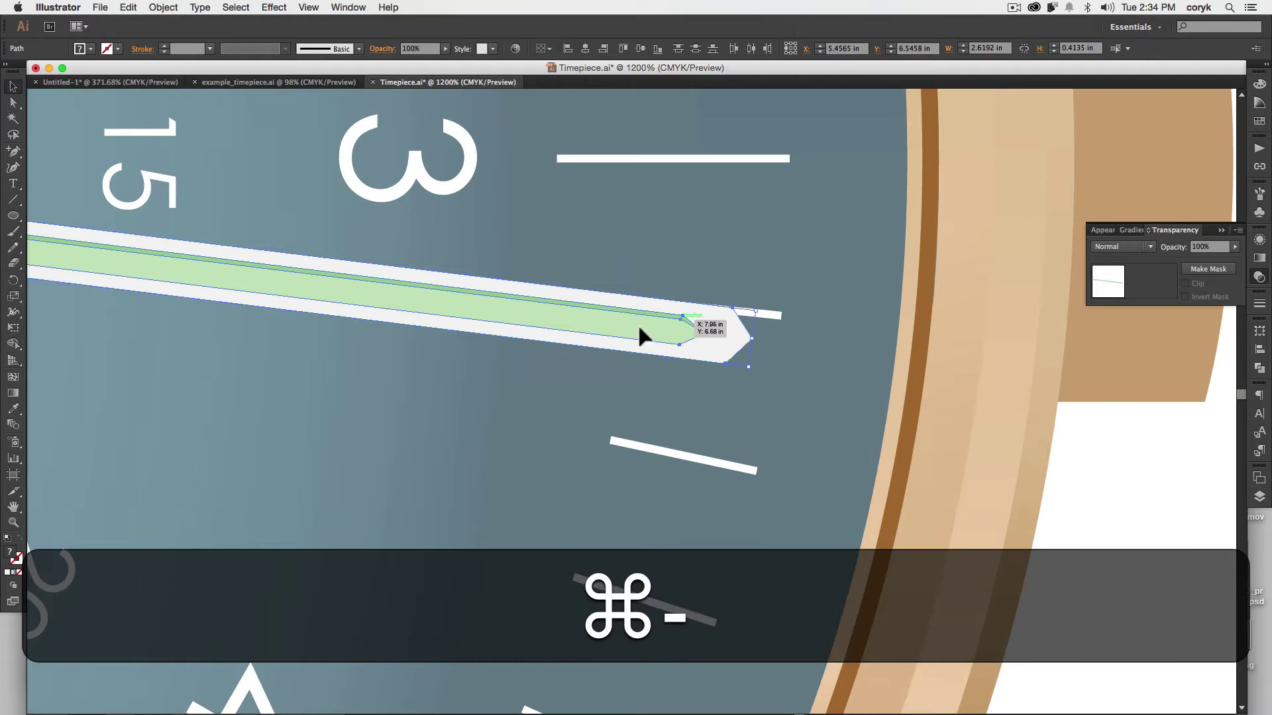
drag(465, 392, 1004, 478)
drag(389, 415, 914, 466)
drag(450, 404, 525, 416)
key(r)
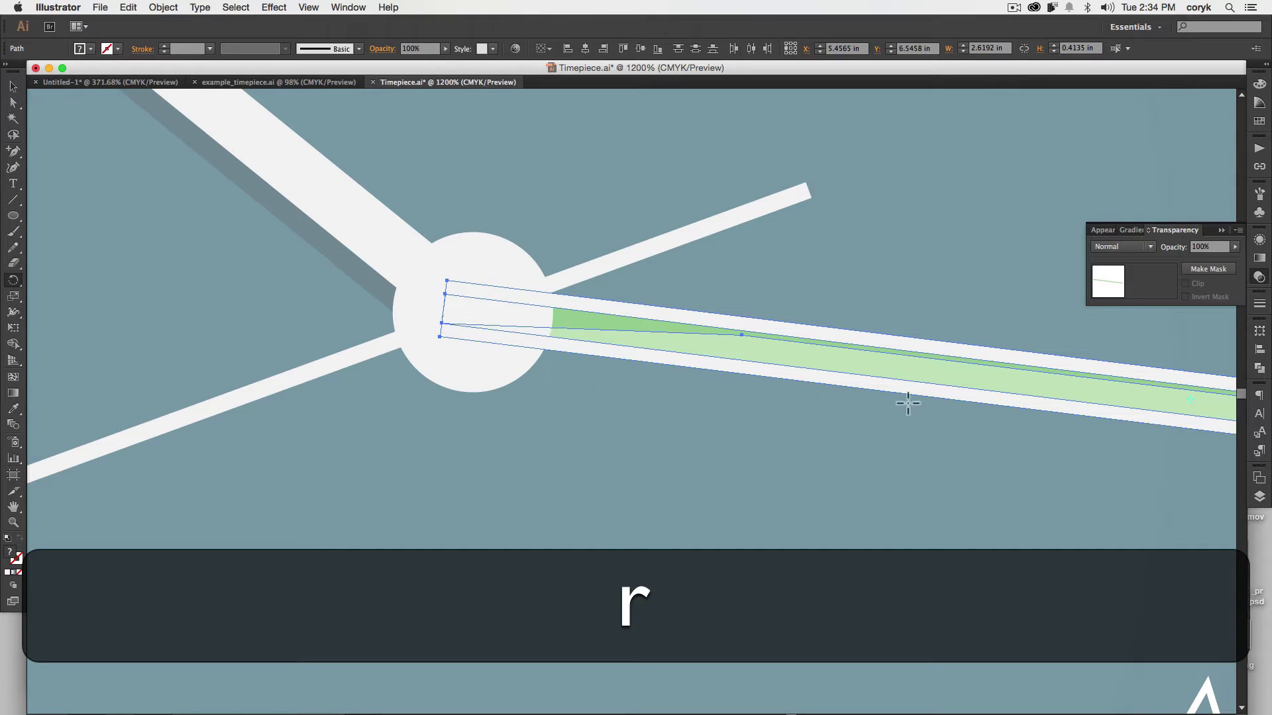
key(alt)
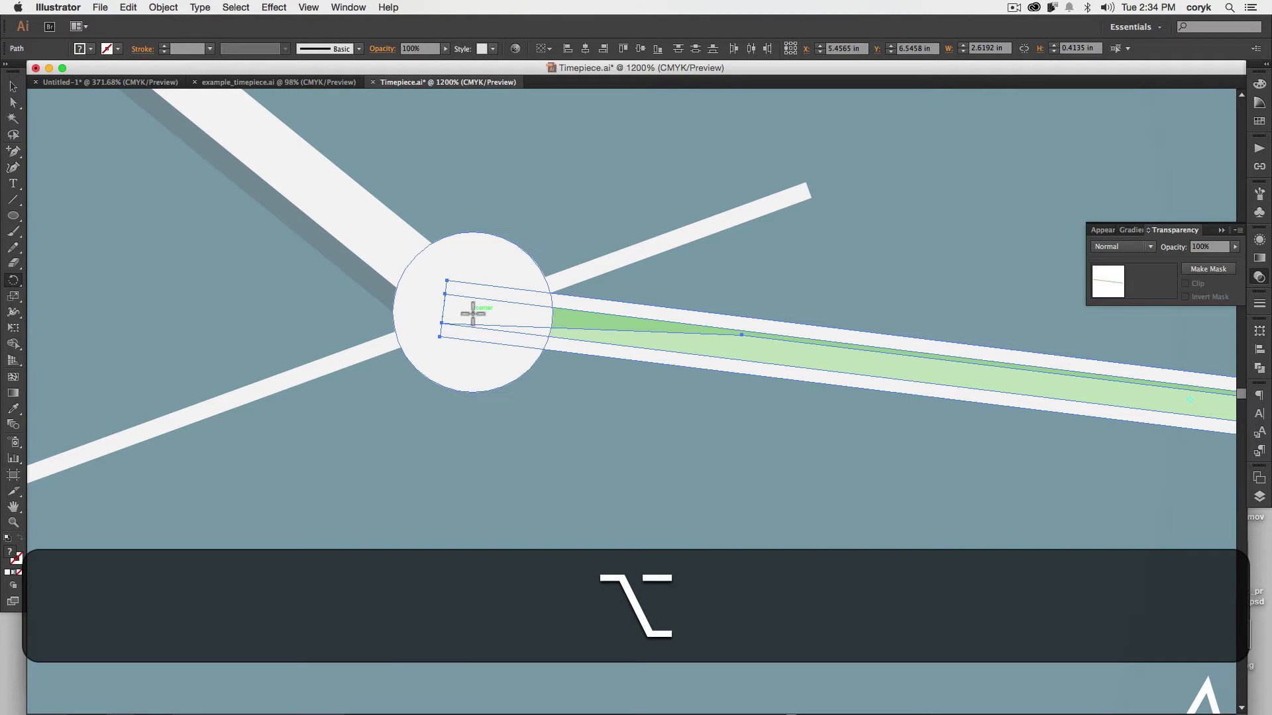
alt+click(472, 313)
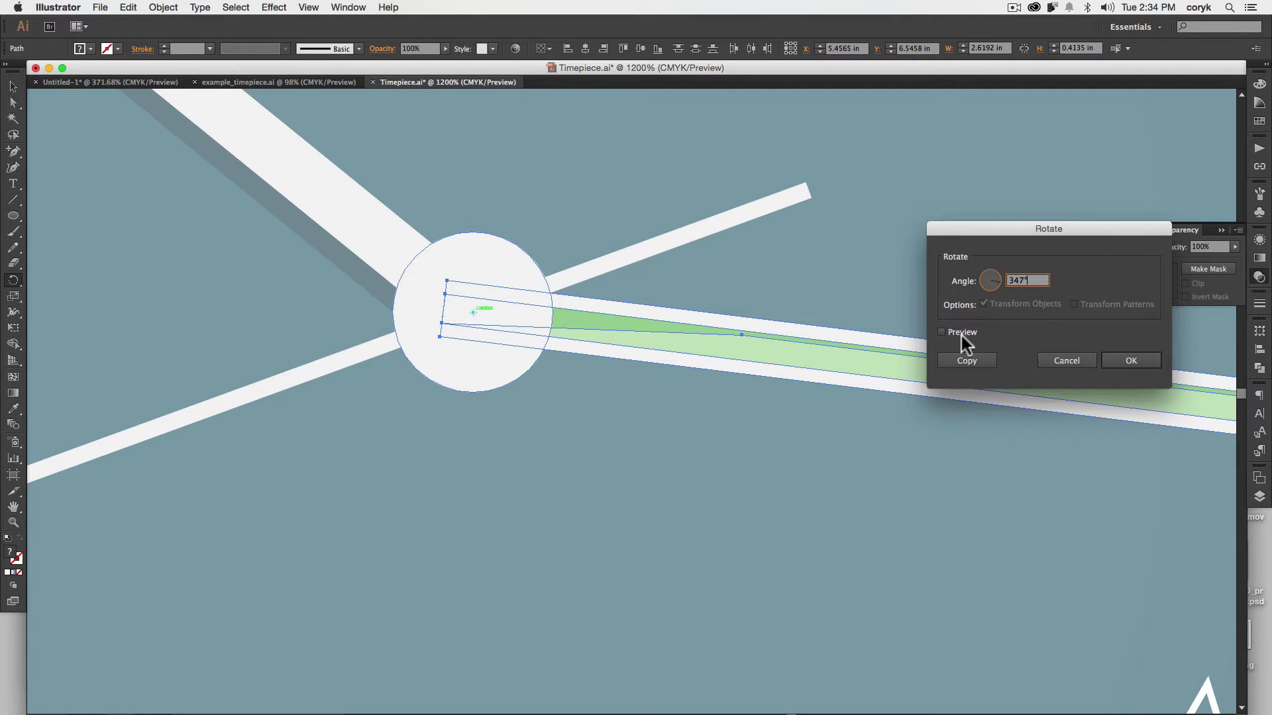
click(942, 332)
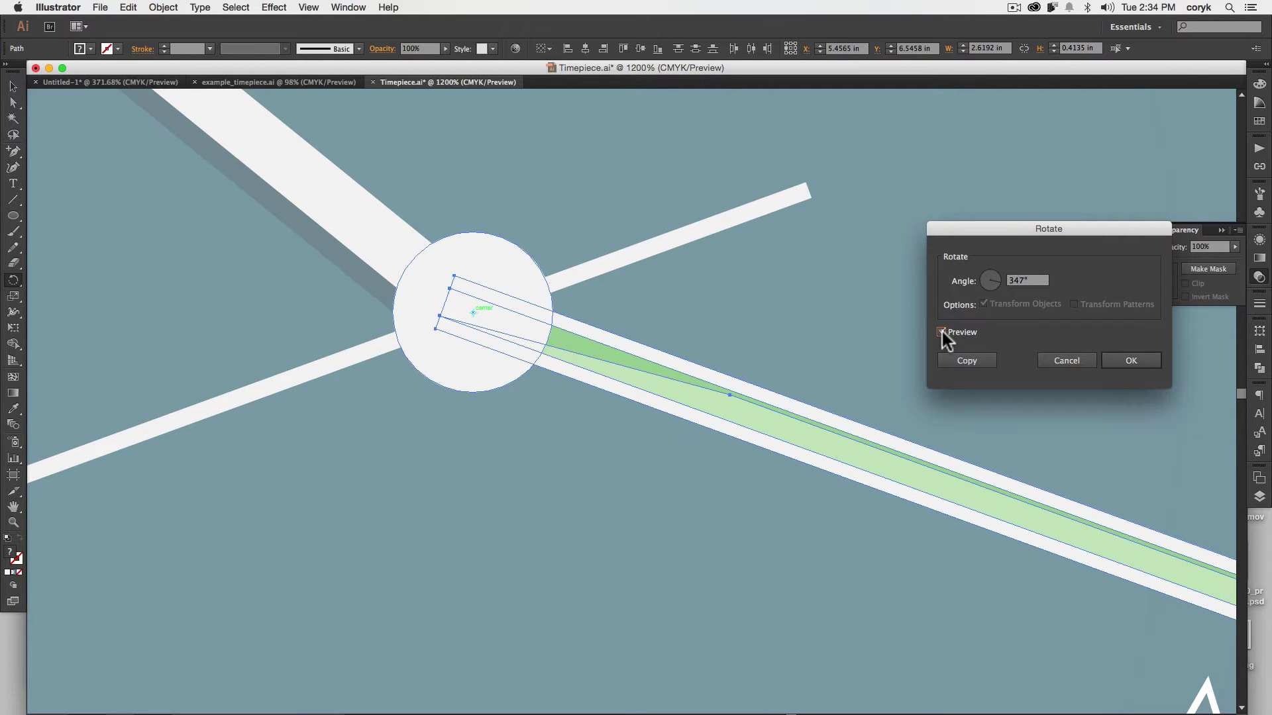
click(1131, 361)
Rotate the minute hand pieces back up freehand about the hub so they point between the first two ticks below 3, and deselect
key(super+minus)
key(super+minus)
key(super+minus)
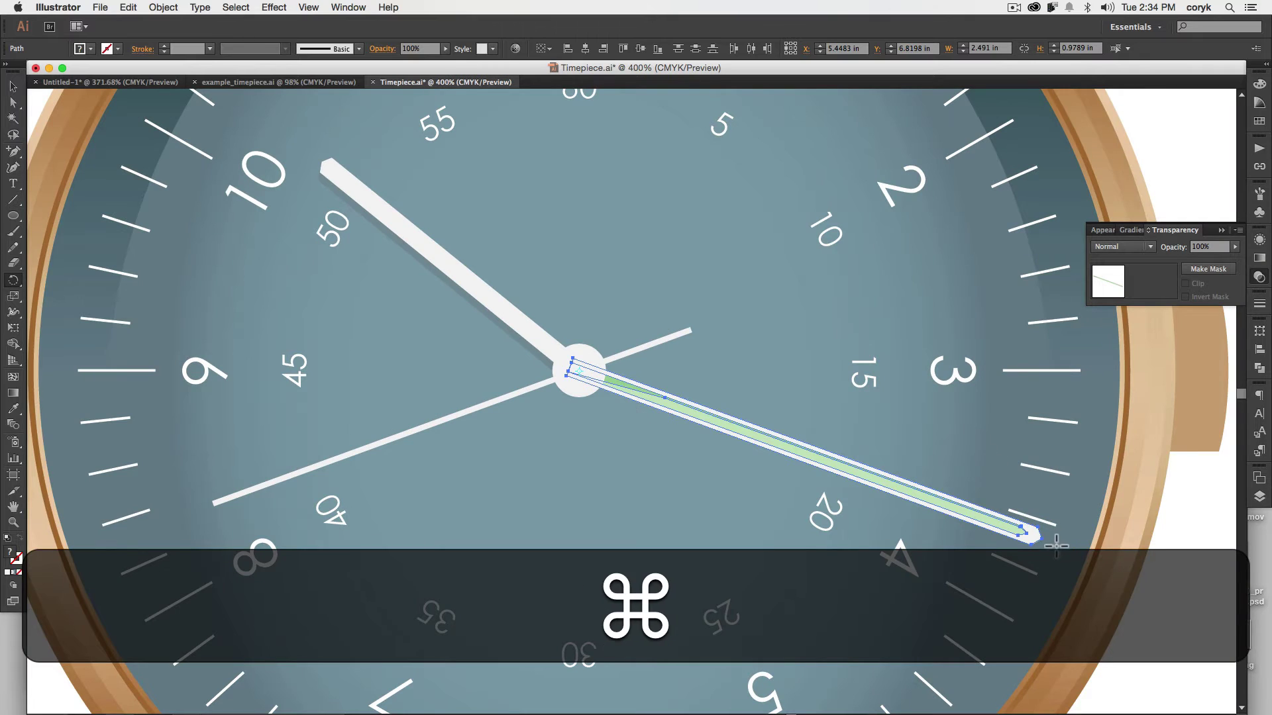
drag(1056, 545, 1083, 455)
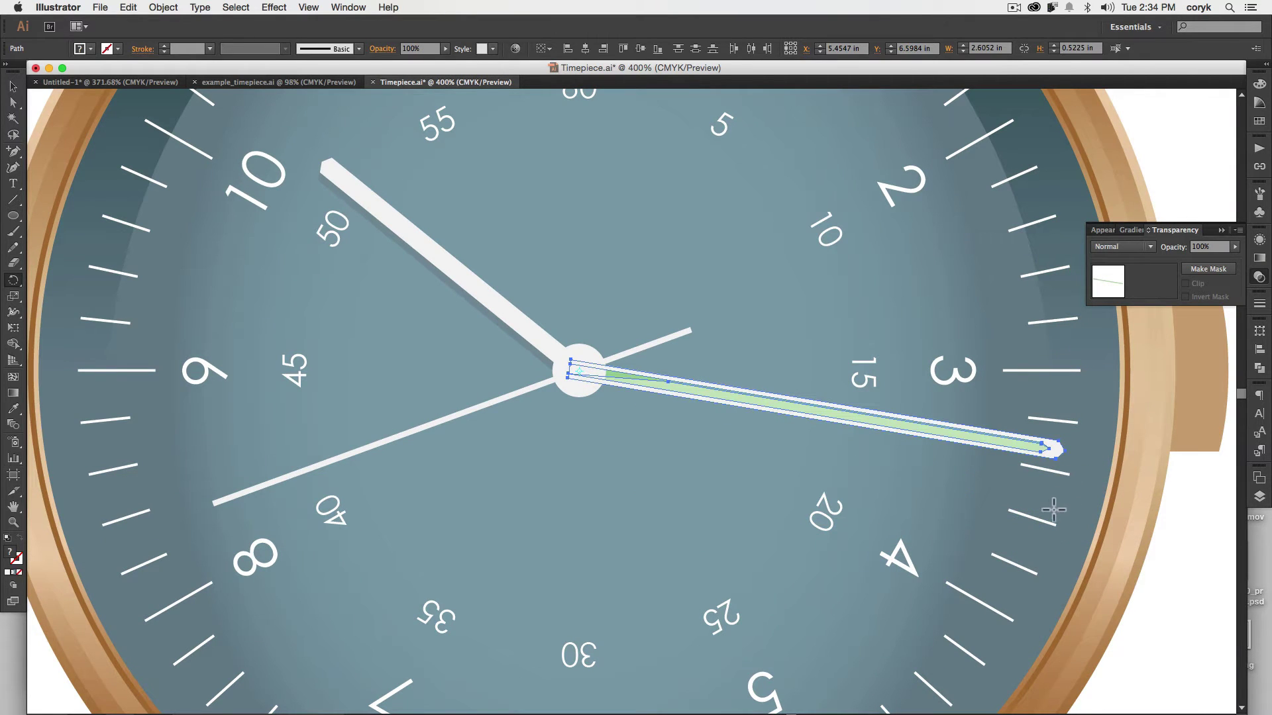
key(v)
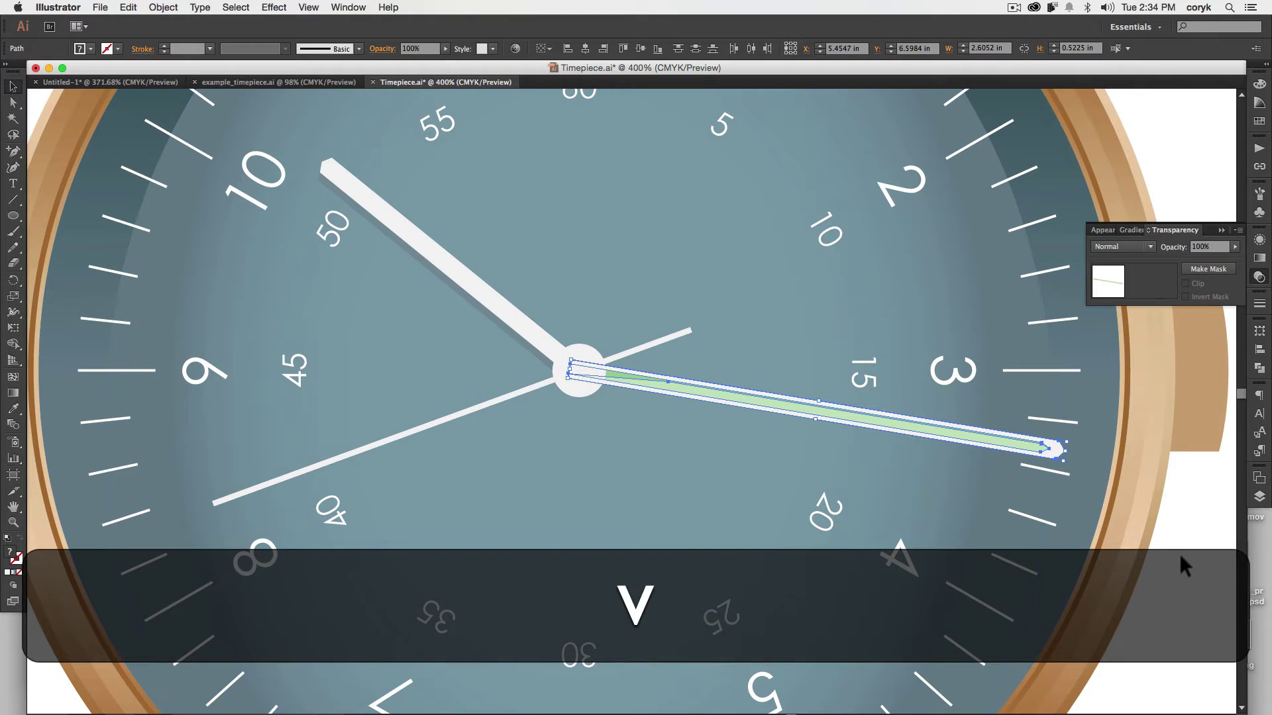
click(1177, 555)
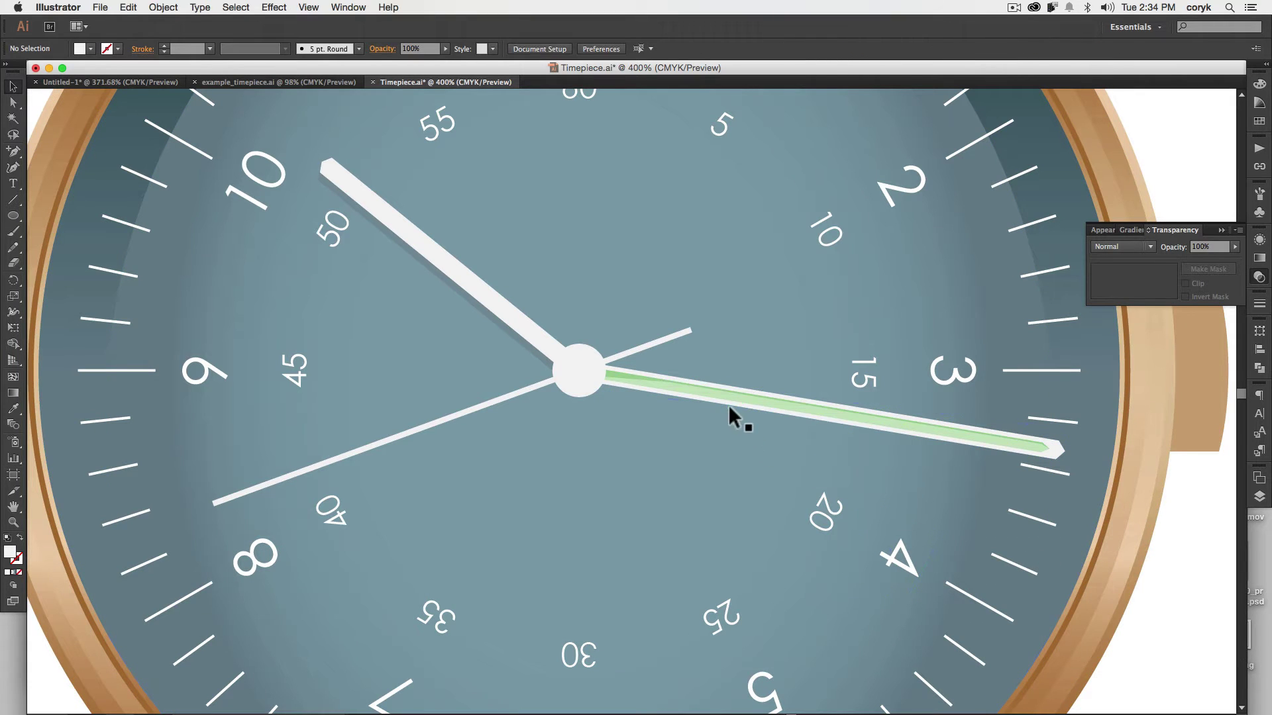
Delete the minute hand's old shadow, place a copy of the white hand behind it and nudge the copy slightly down
click(633, 389)
key(BackSpace)
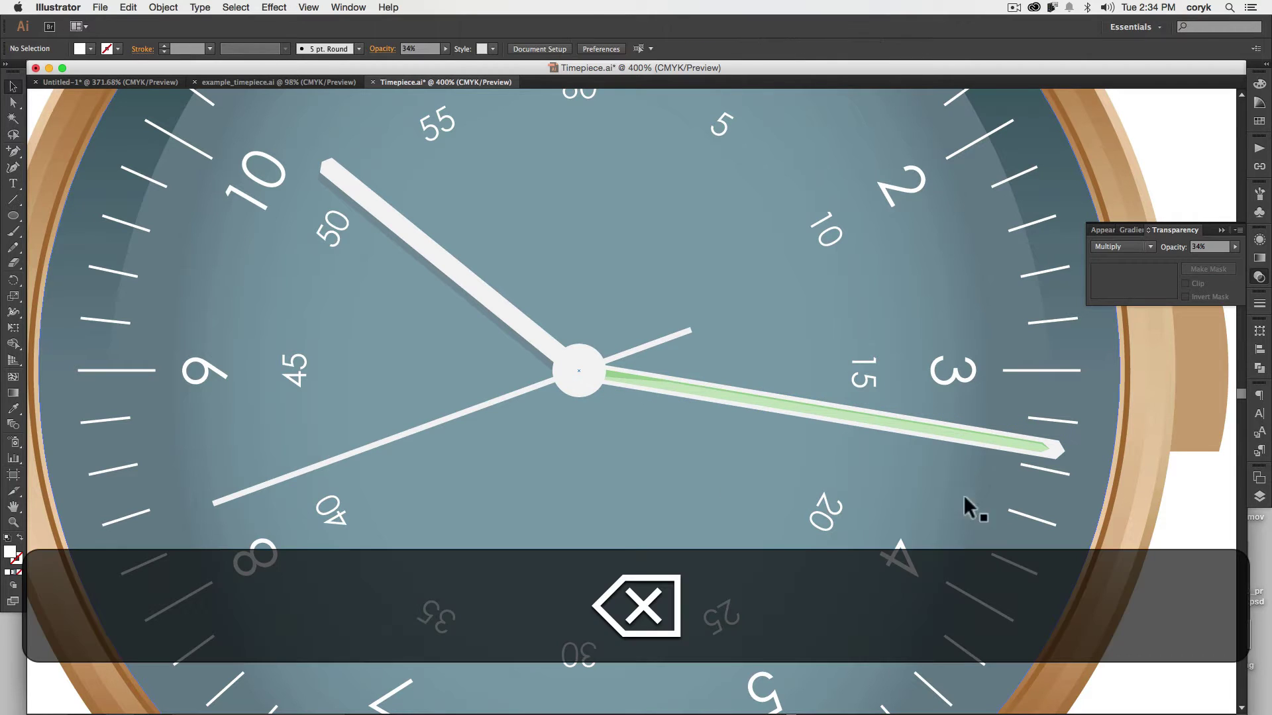
click(1058, 448)
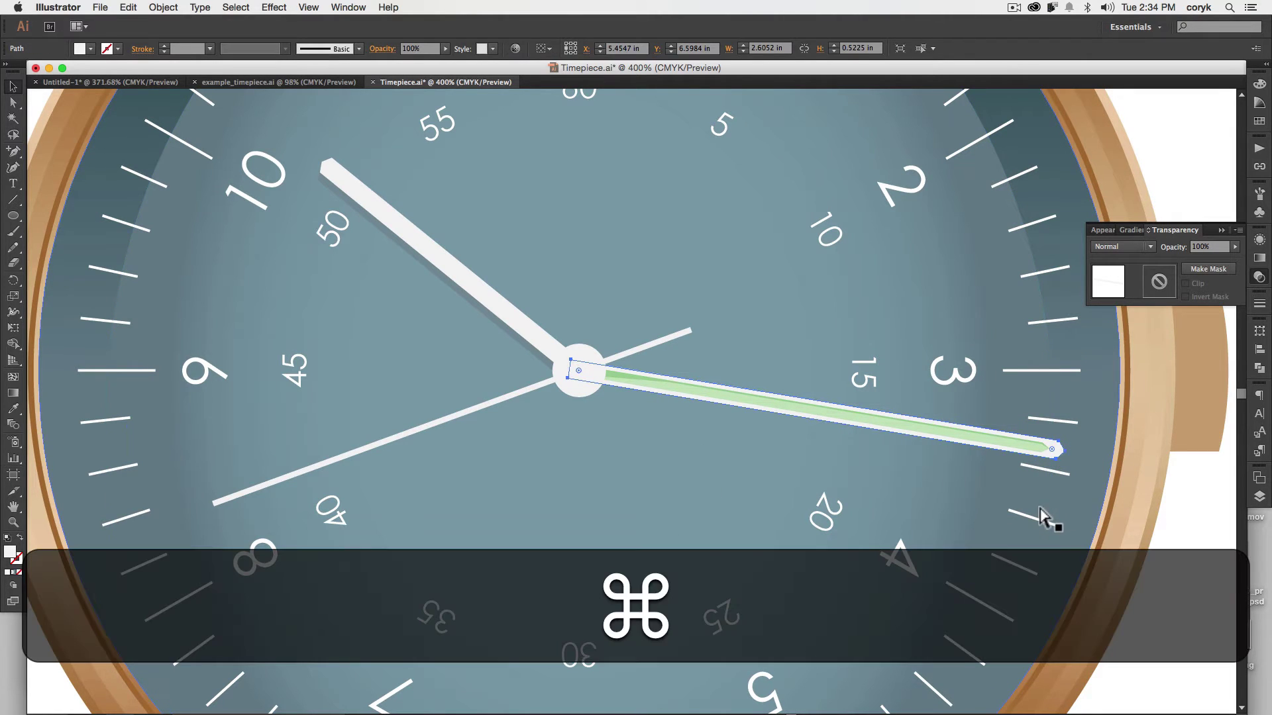
key(super+b)
key(super+Down)
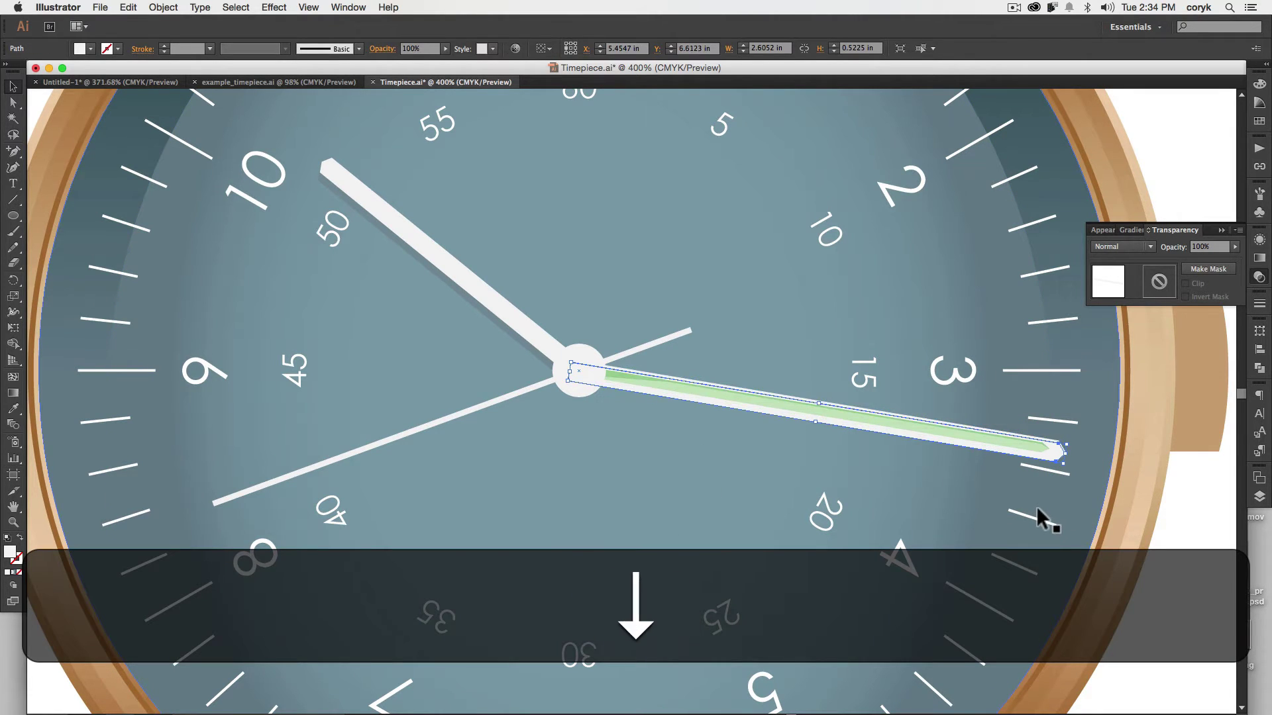
key(Down)
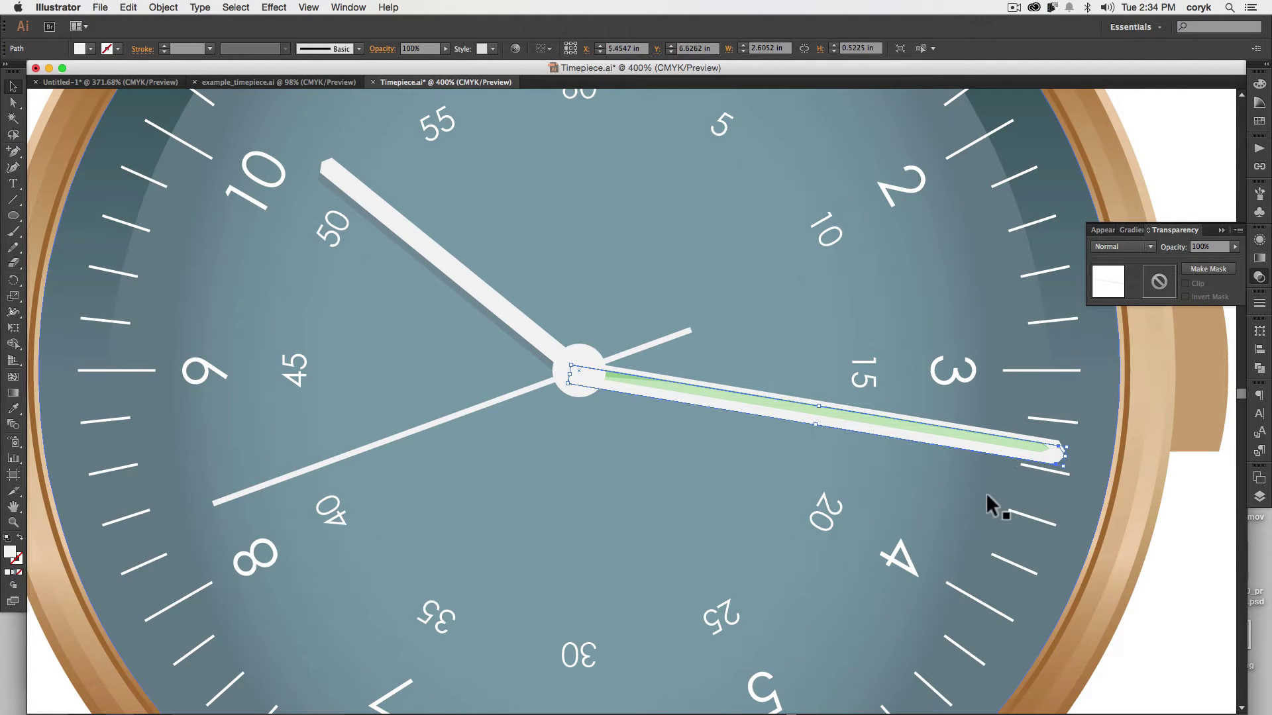
Give the hand's rear copy the dial's gradient fill, Multiply blending and 48% opacity to form its shadow
key(i)
click(899, 487)
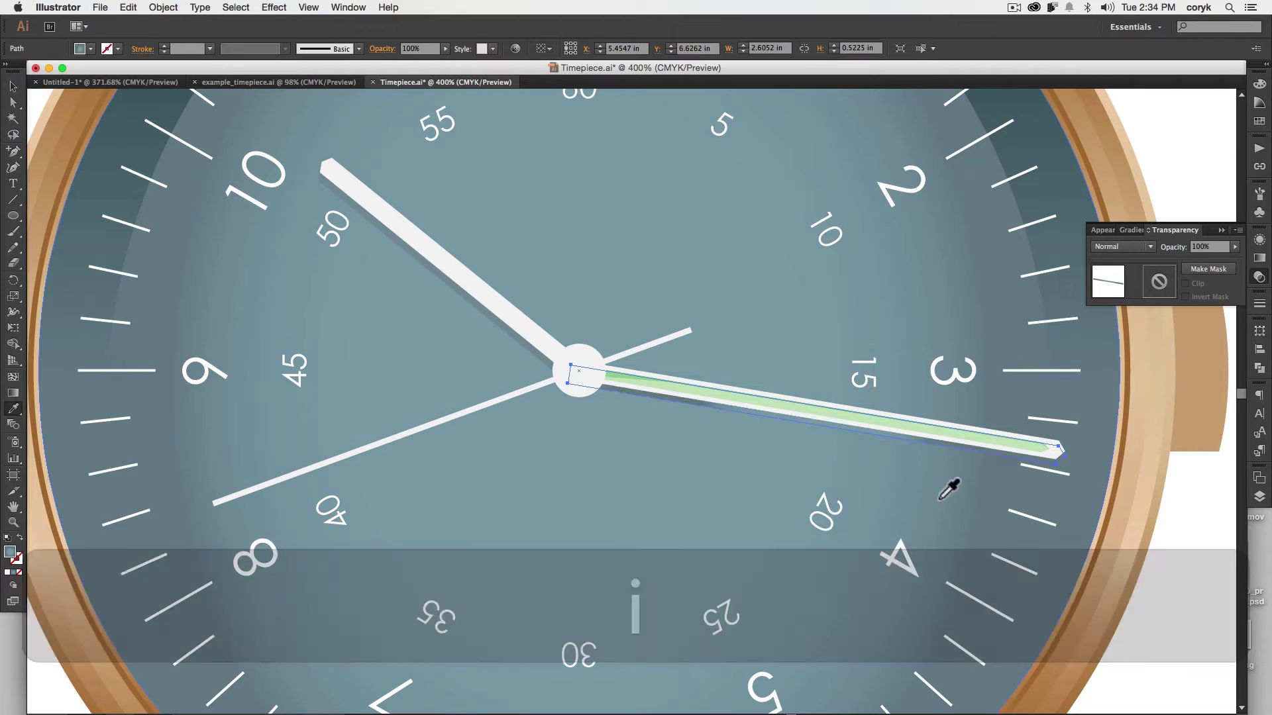
click(1148, 247)
click(1142, 285)
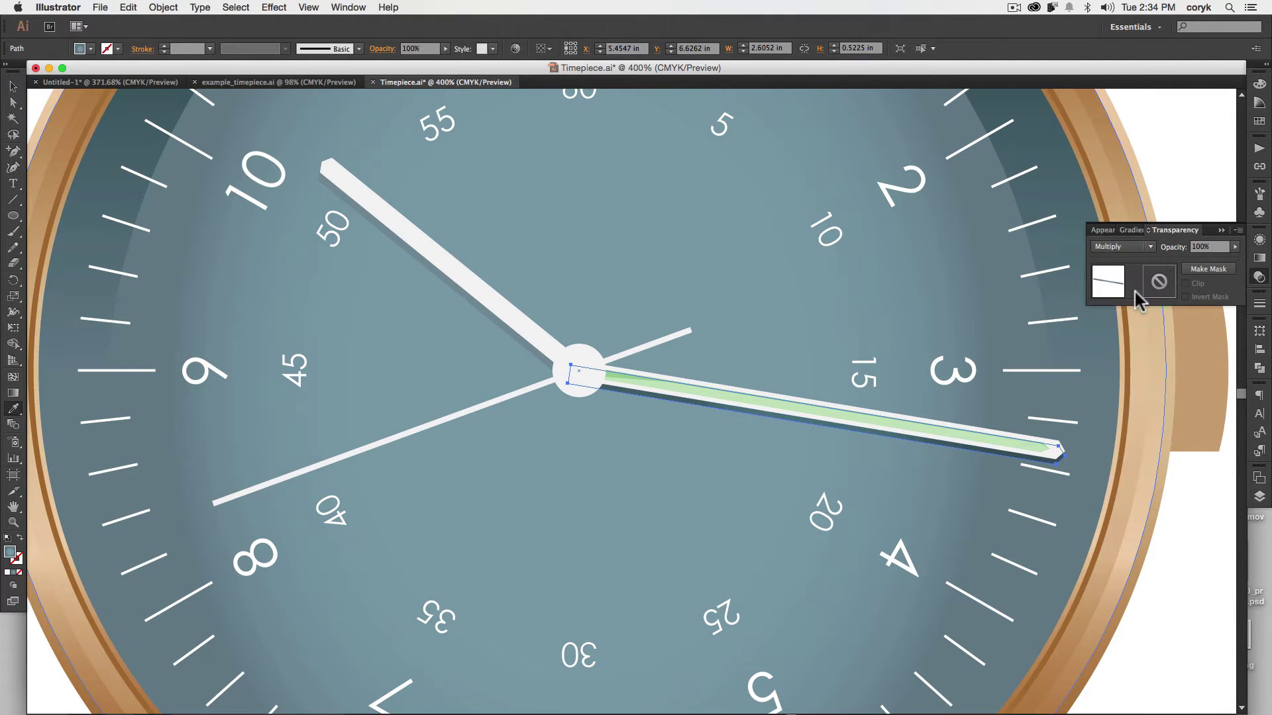
click(1235, 246)
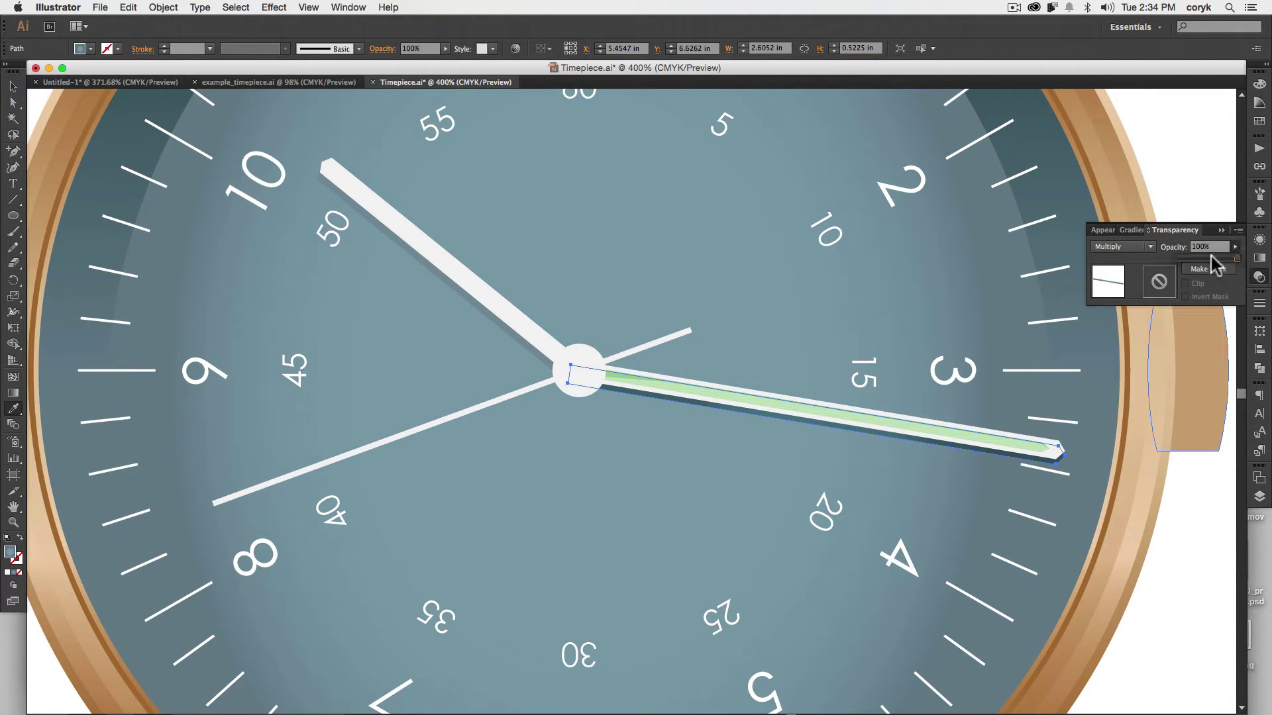
click(1204, 258)
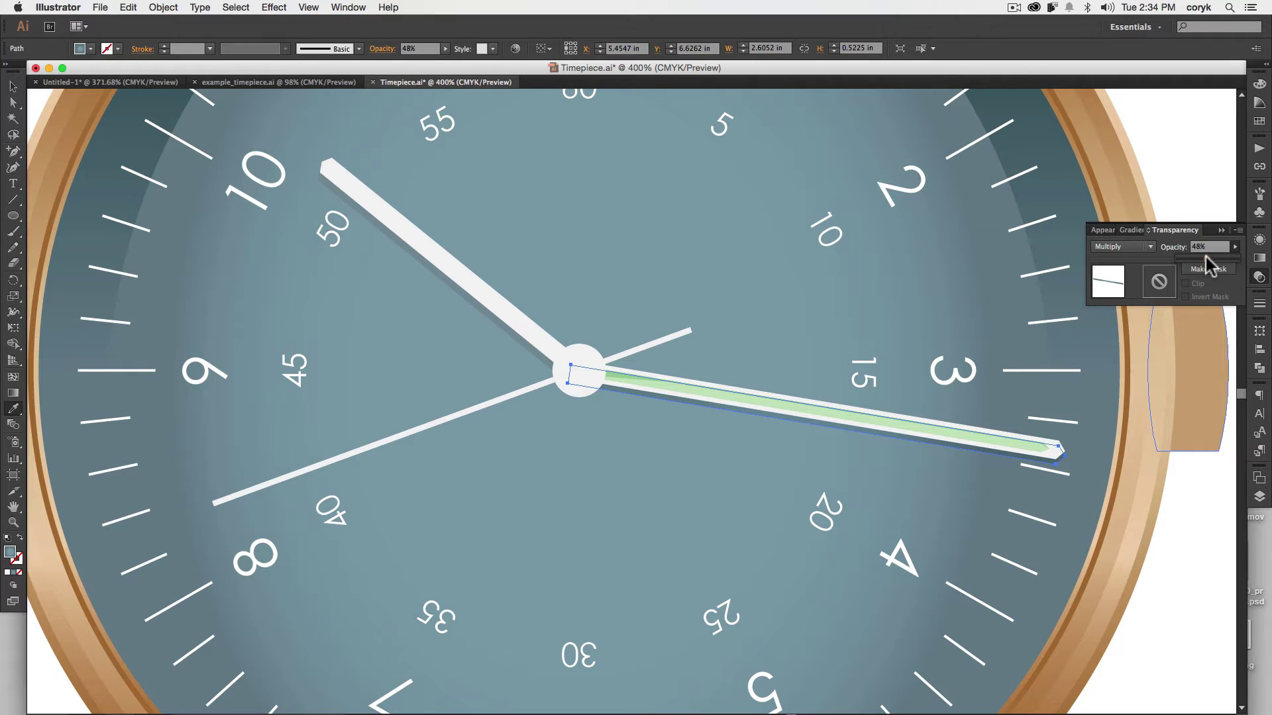
key(v)
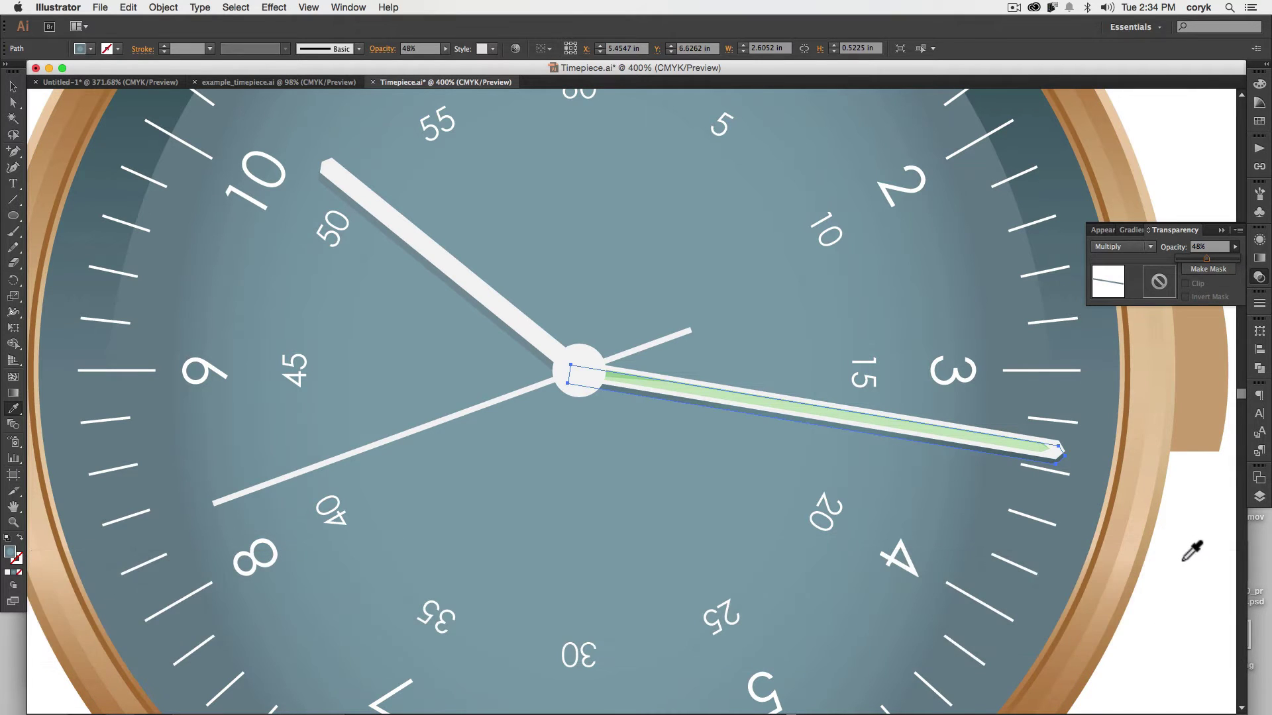
key(Return)
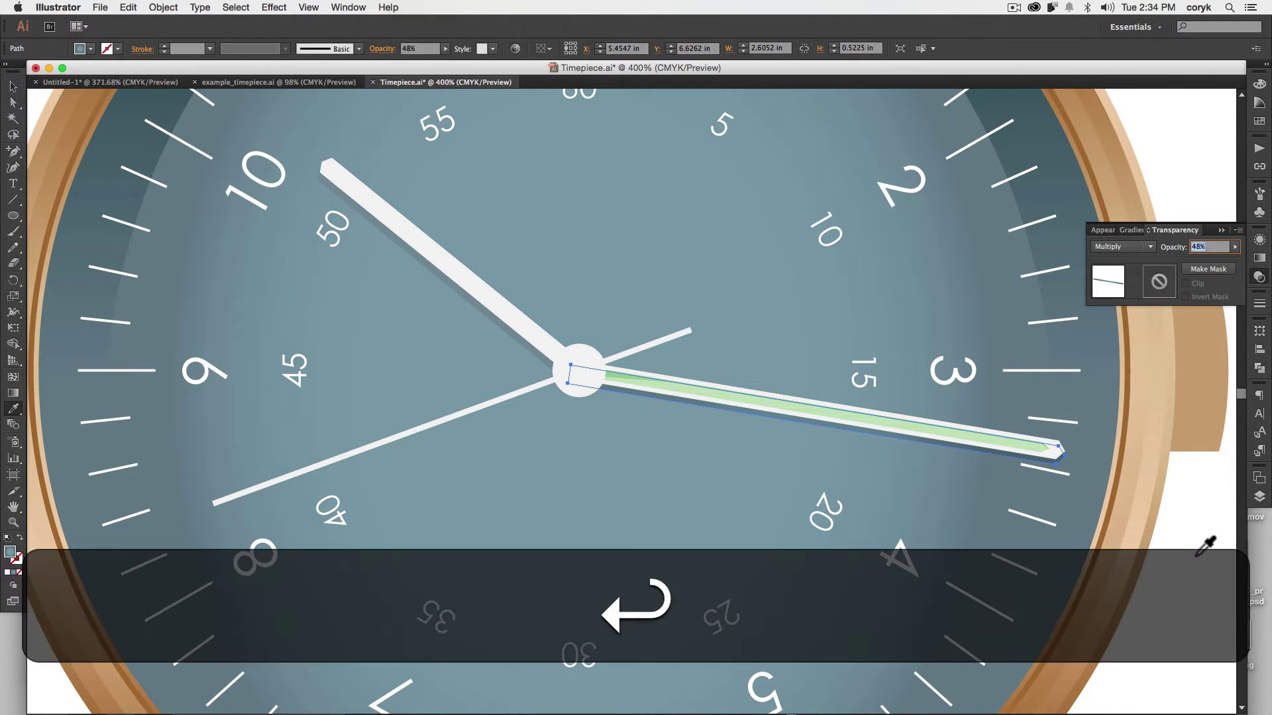
text(v)
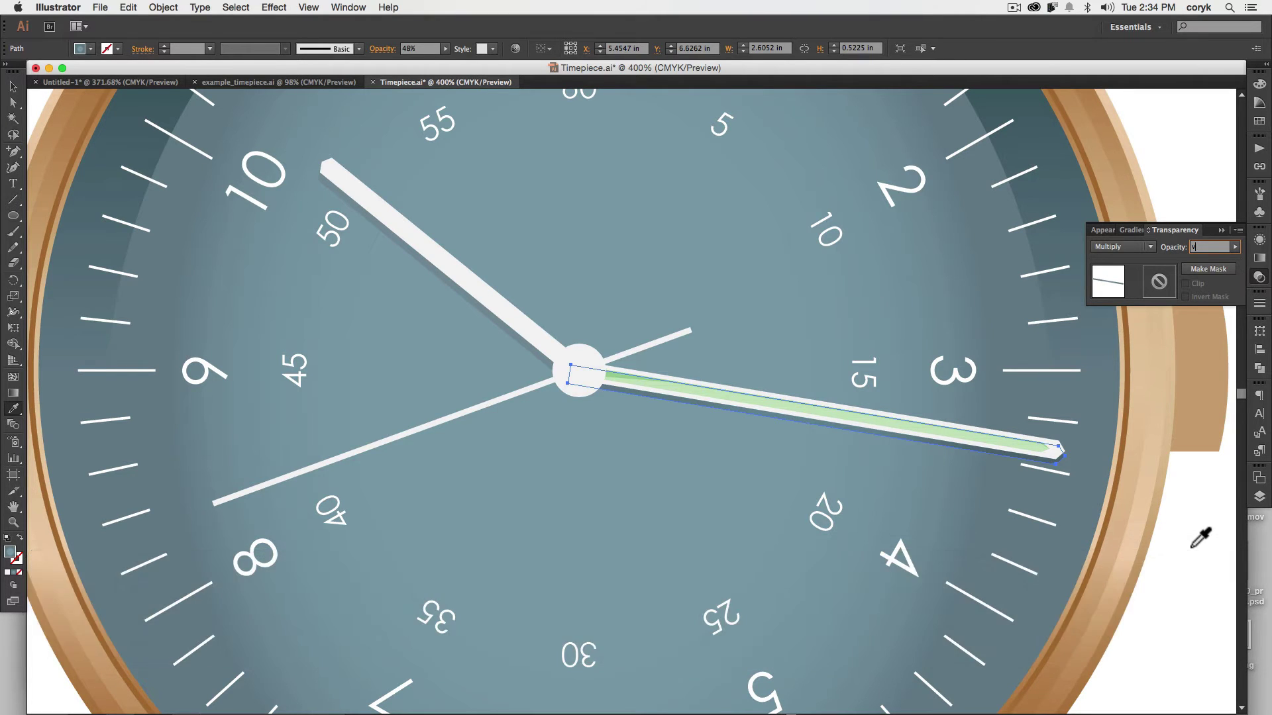
key(Escape)
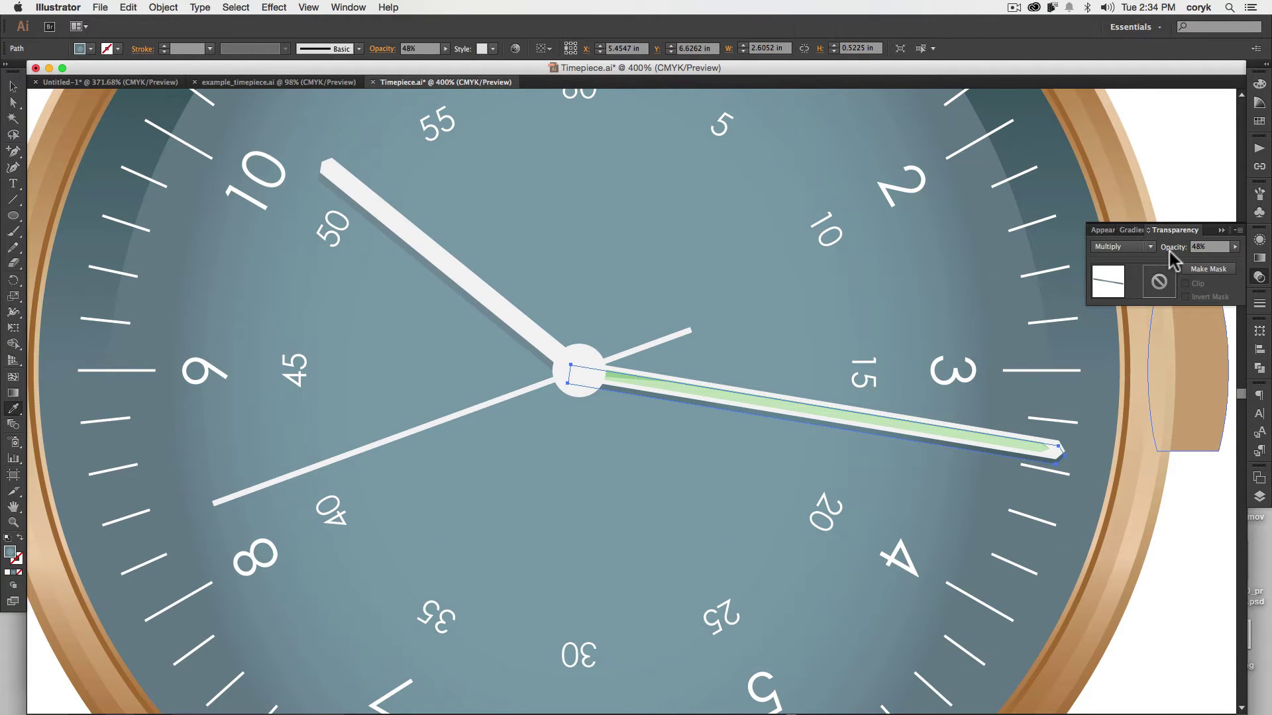
click(13, 87)
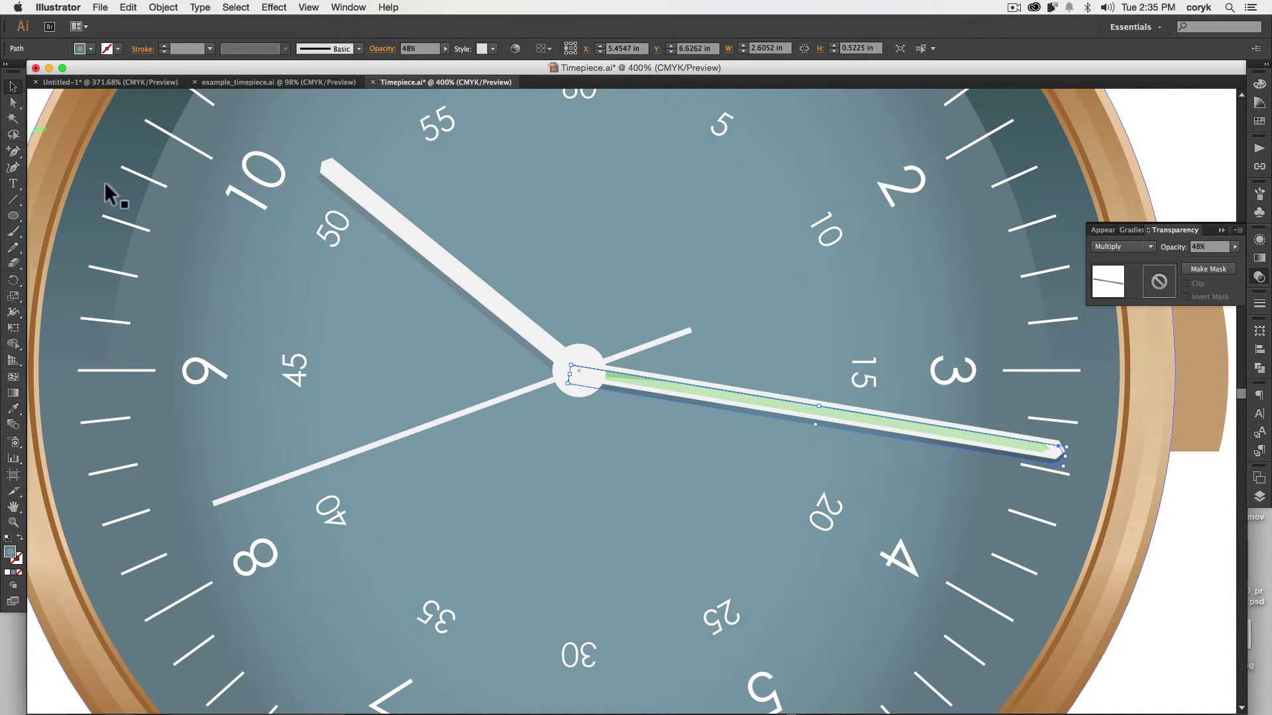
Copy the white hub circle, paste the copy behind it and nudge it slightly down
click(582, 390)
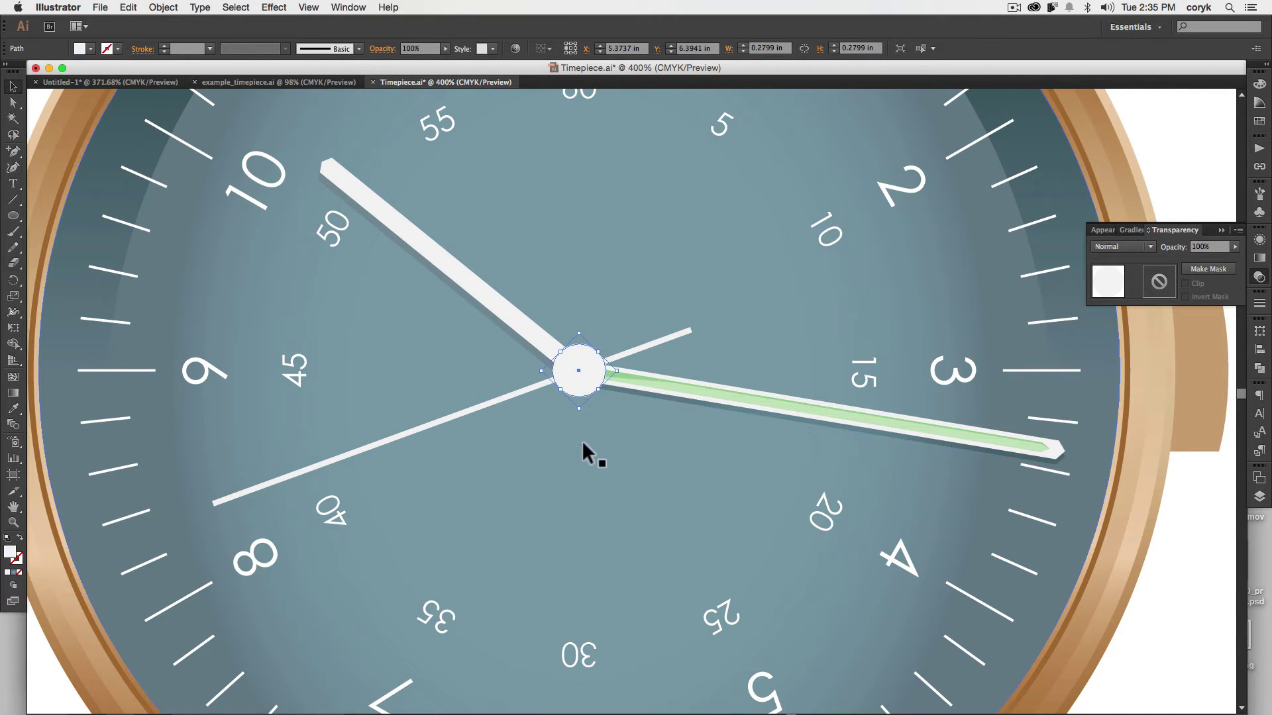
key(super+c)
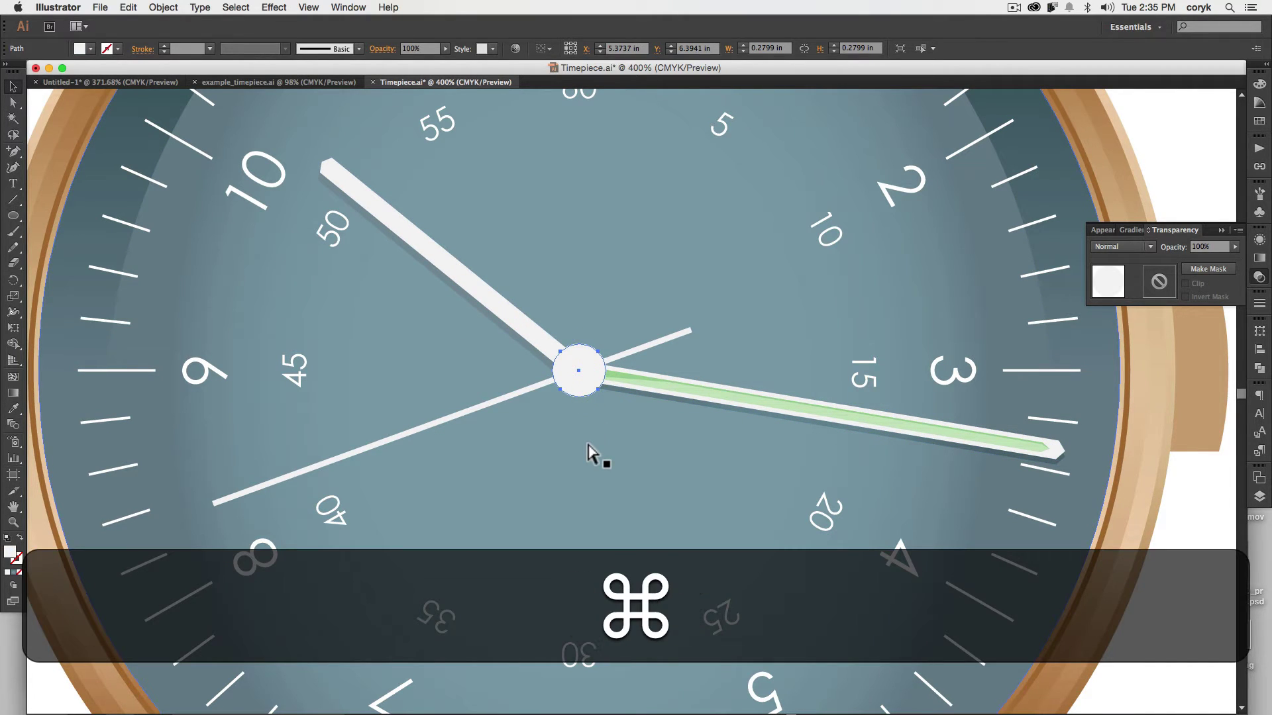
key(super+b)
key(super+Down)
key(Down)
key(Down)
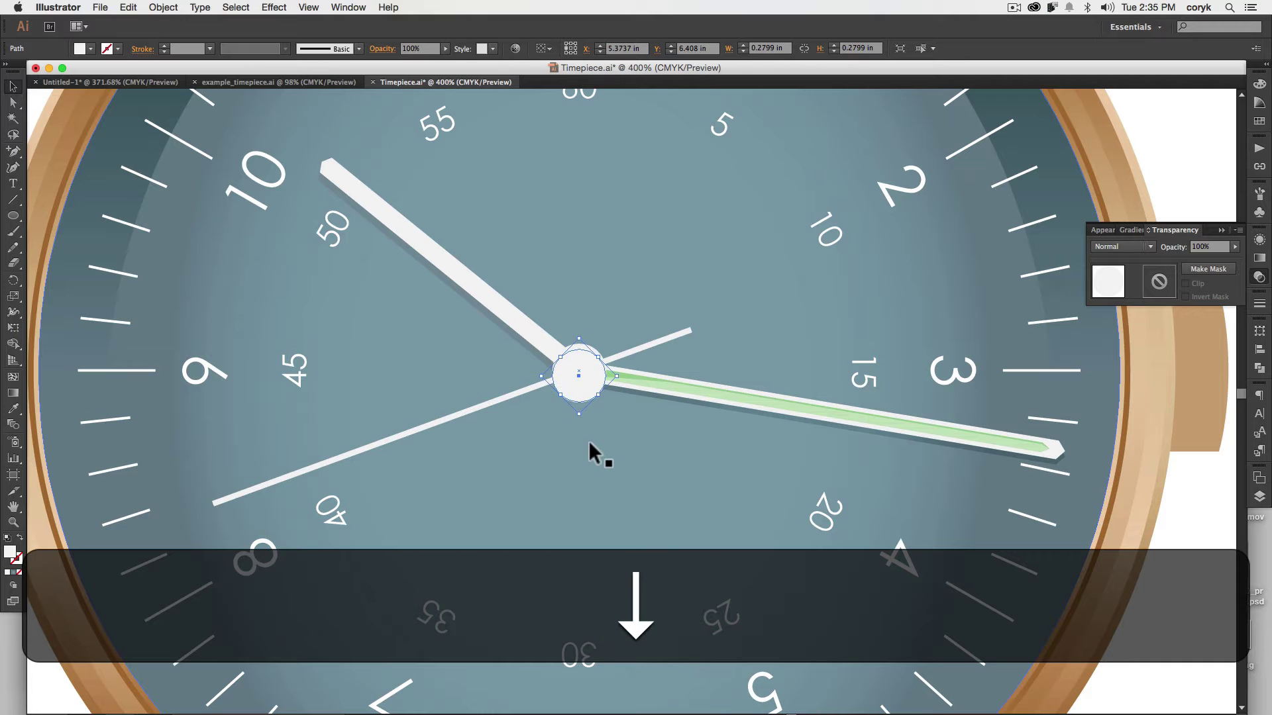
Apply the minute hand shadow's appearance to the hub's rear copy and scale it up slightly in proportion
key(i)
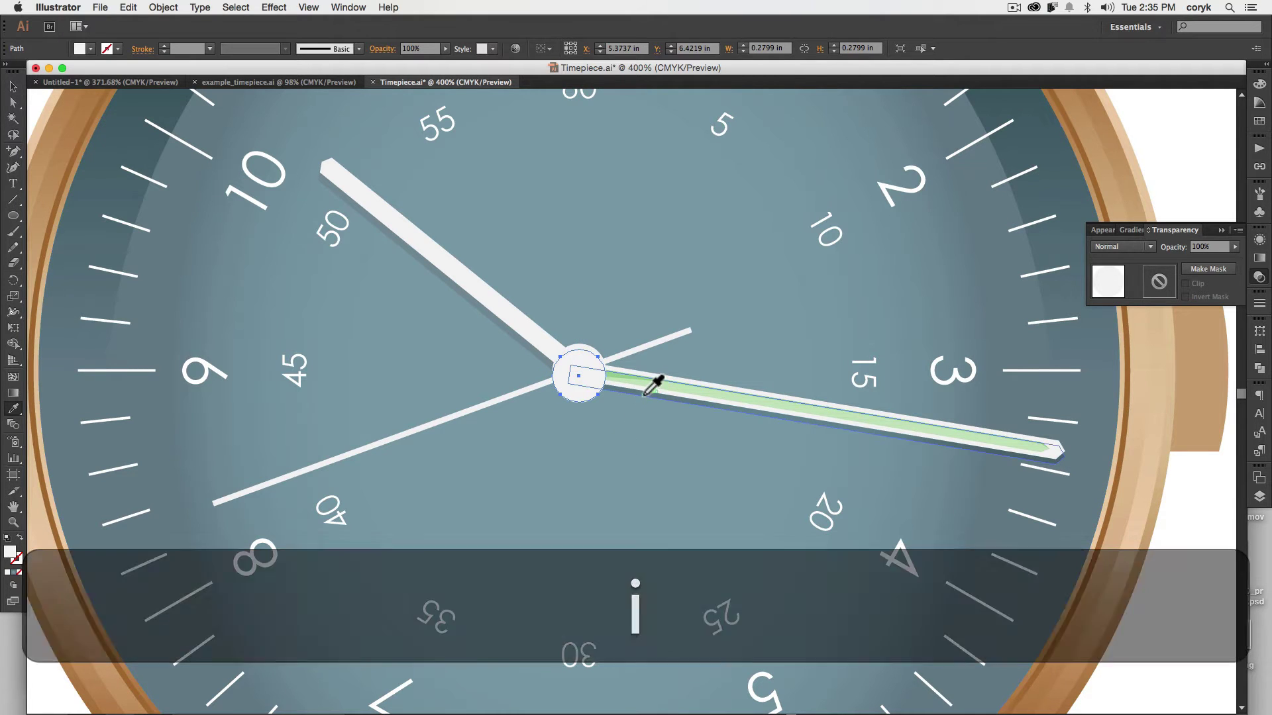
click(641, 398)
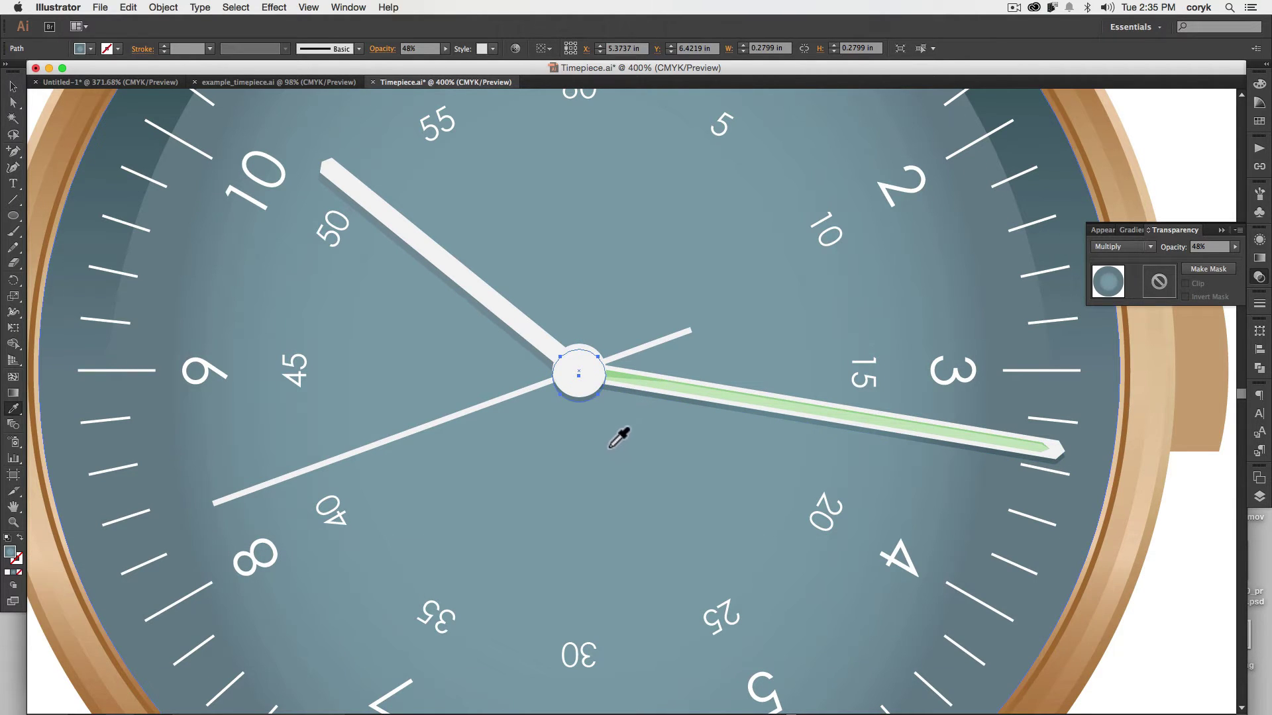
key(v)
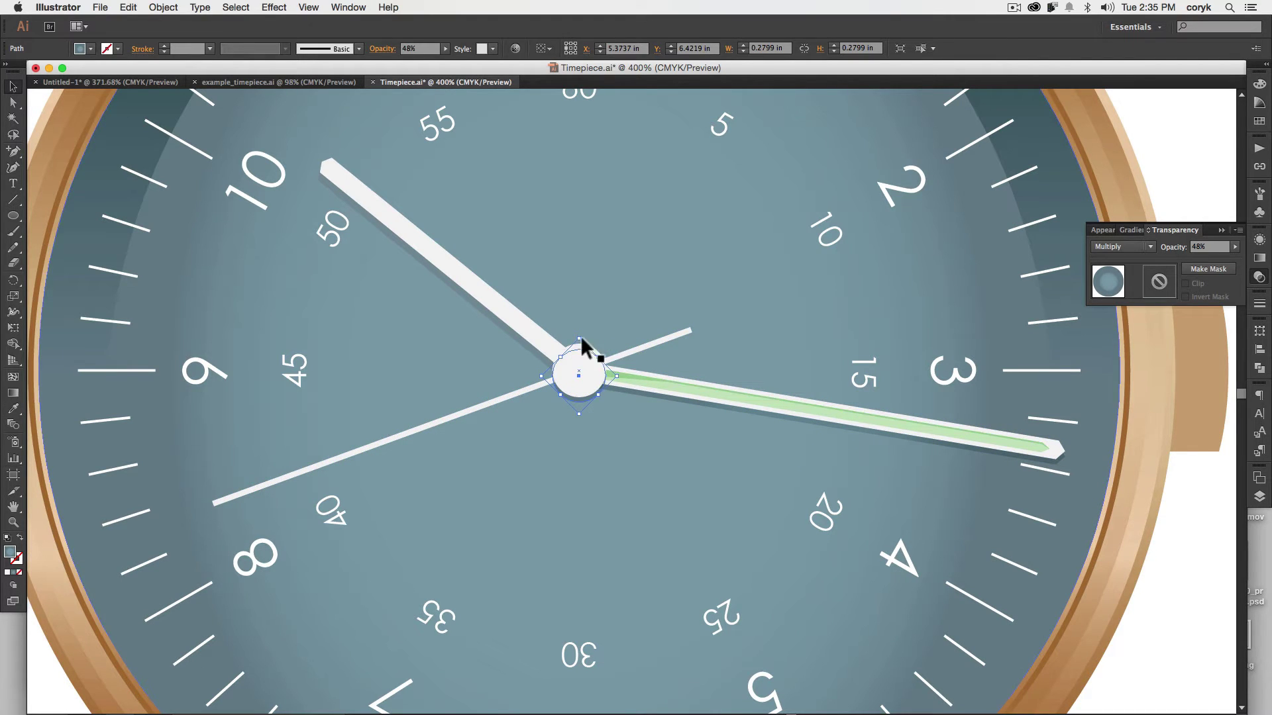
key(shift)
drag(583, 337, 582, 324)
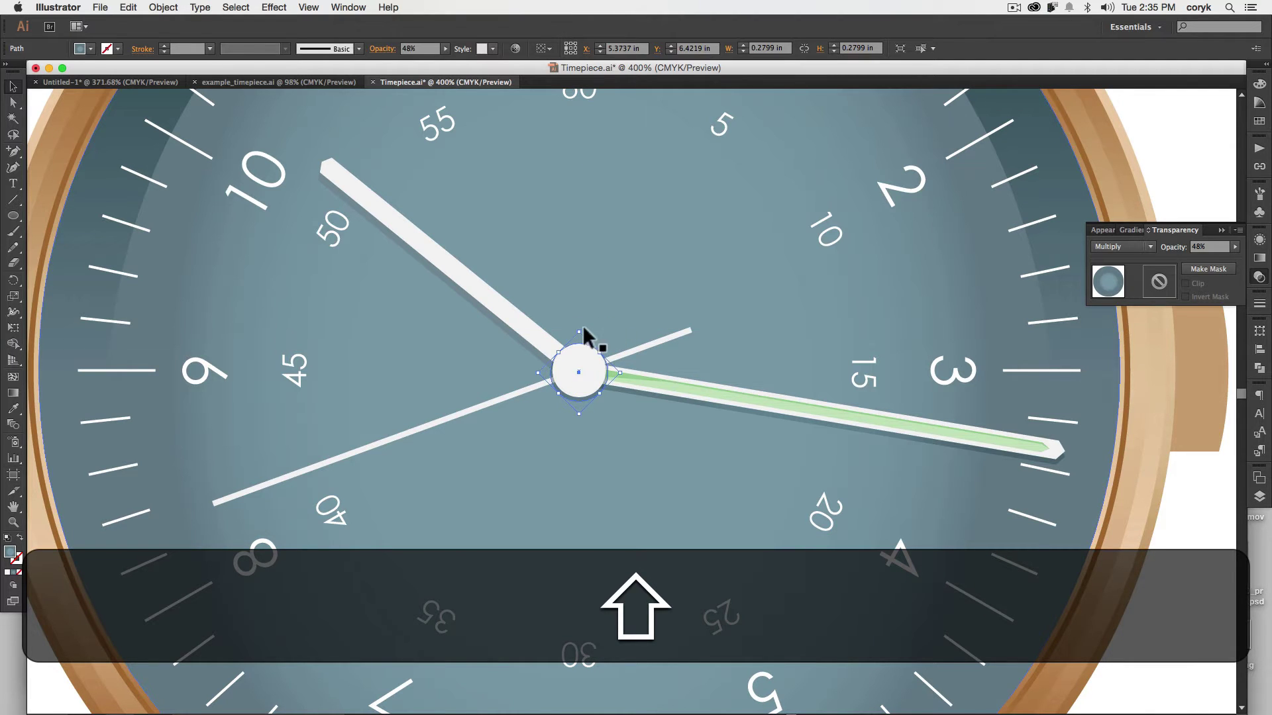
Place a copy of the thin second hand behind it, nudge it slightly down and apply the minute hand shadow's appearance
click(649, 344)
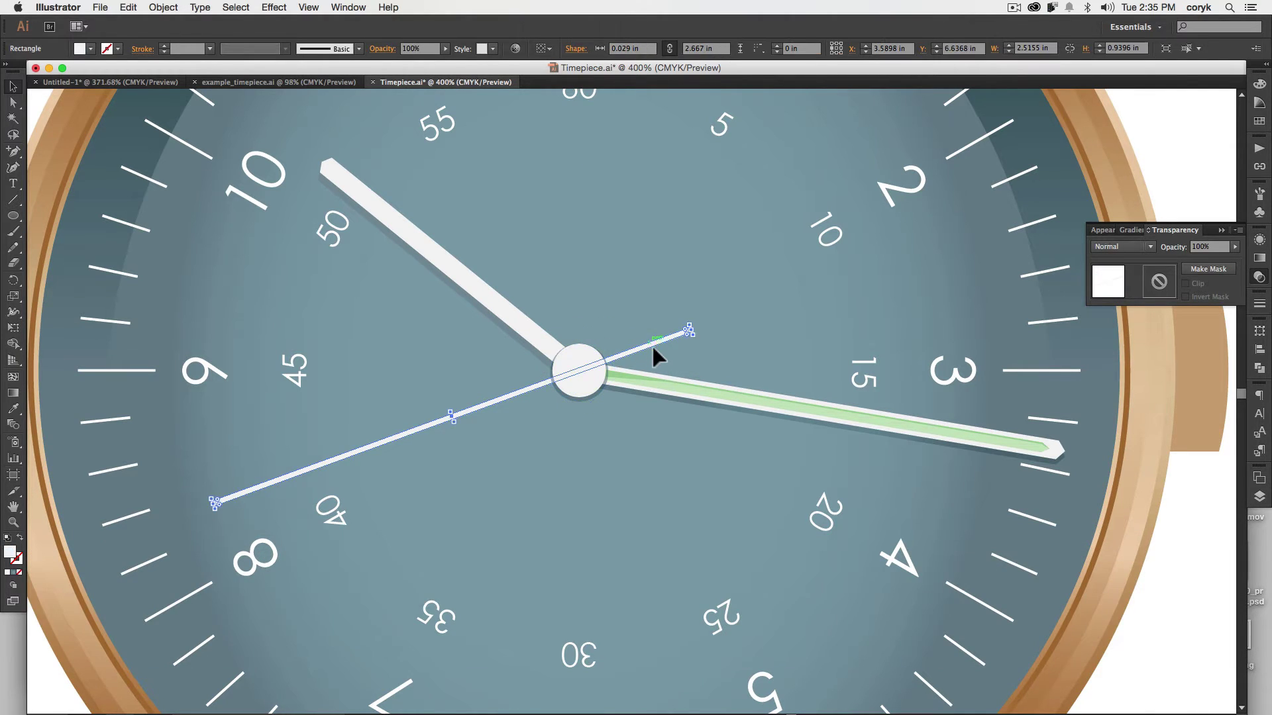
key(super+c)
key(super+b)
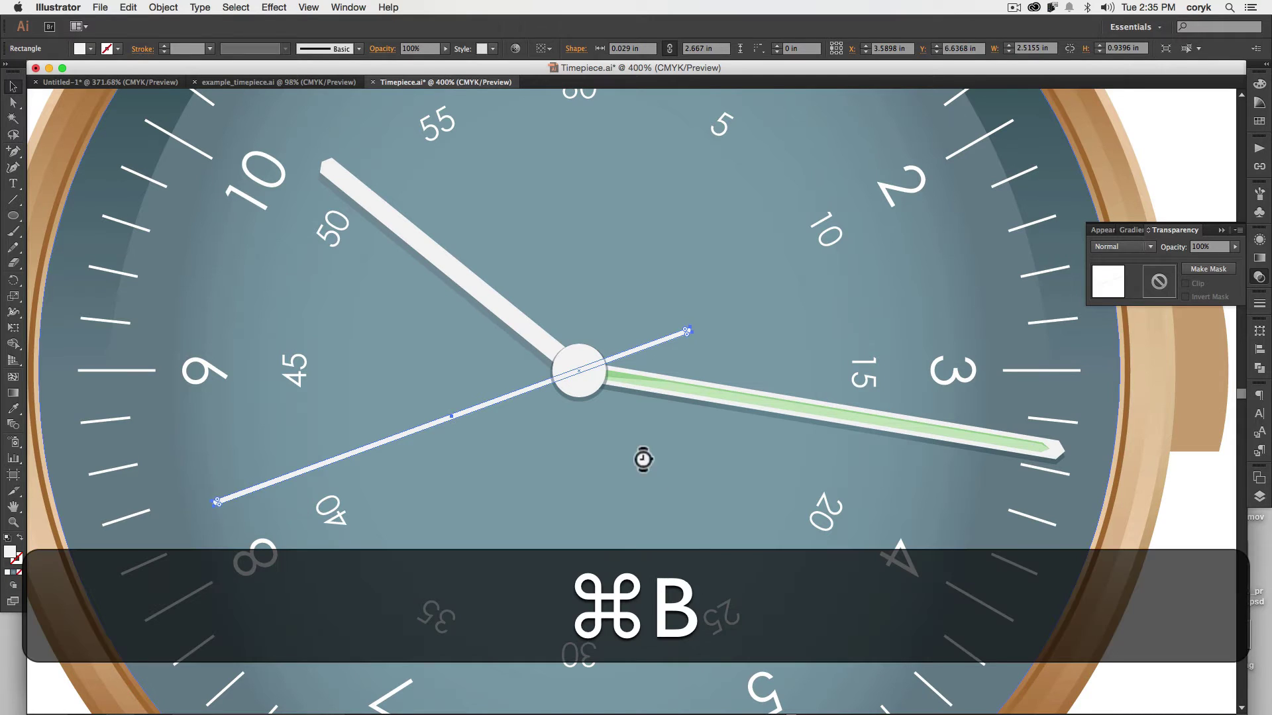
key(Down)
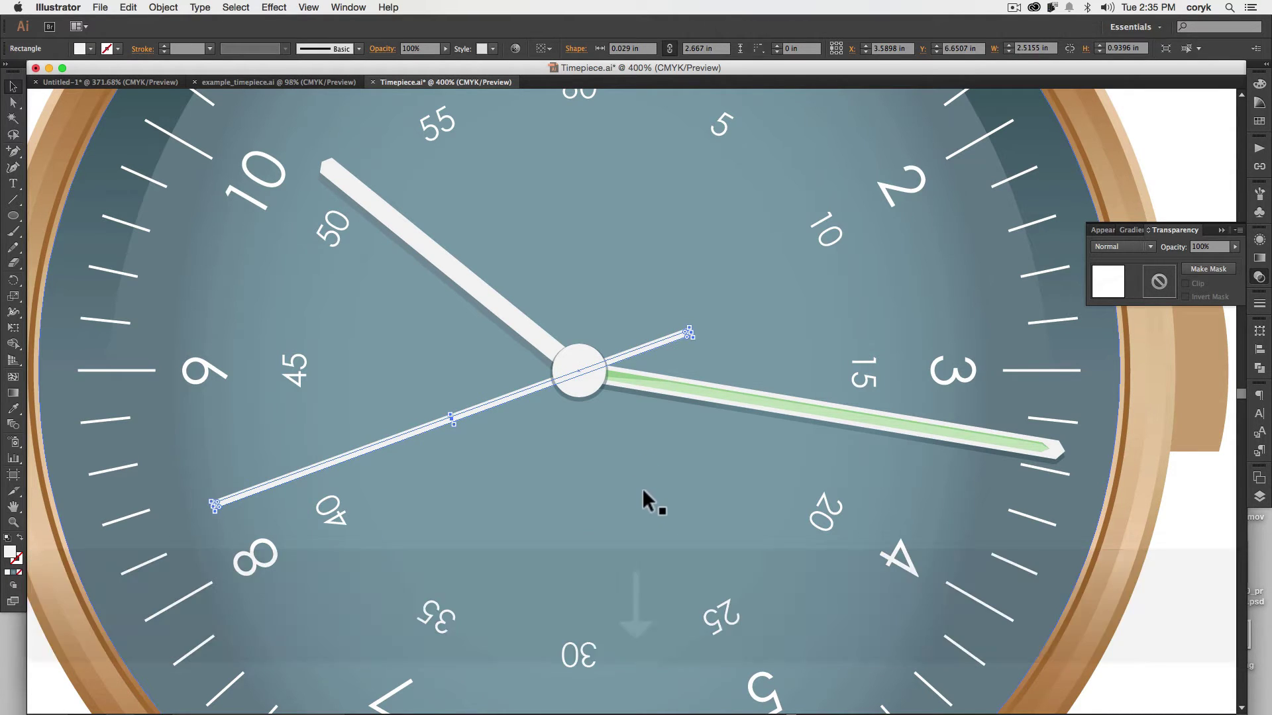
key(i)
click(677, 412)
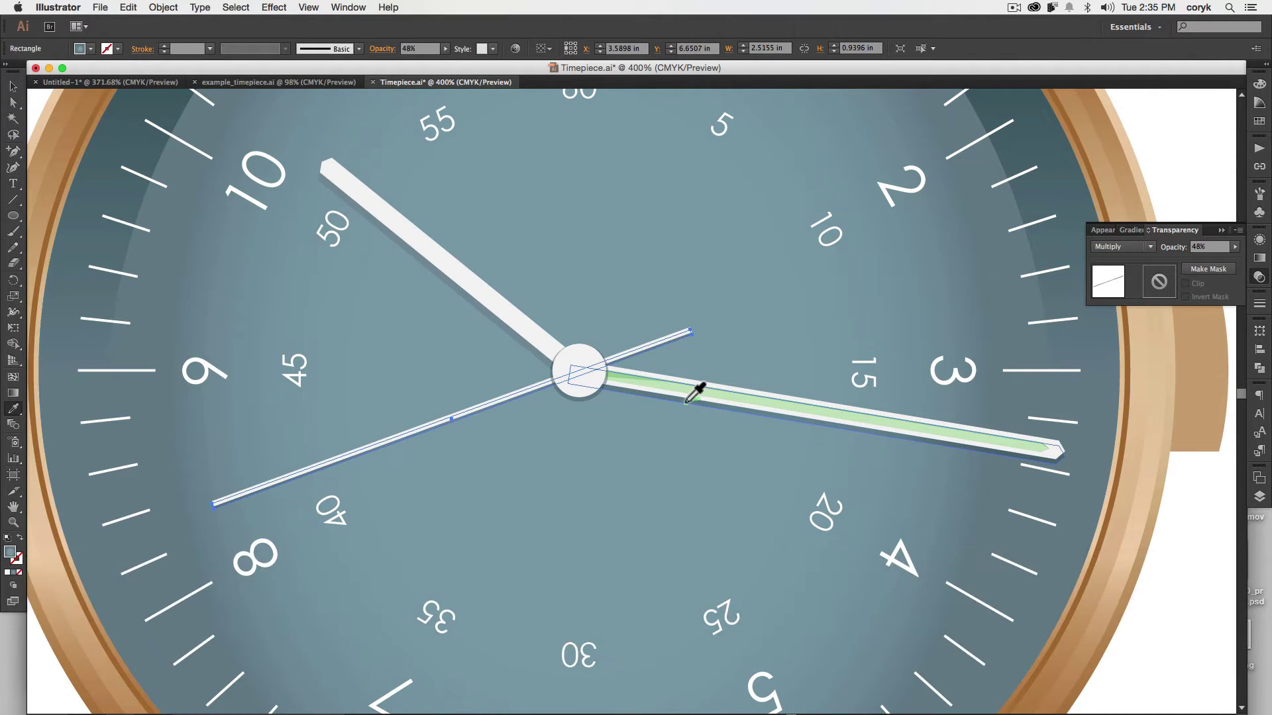
key(v)
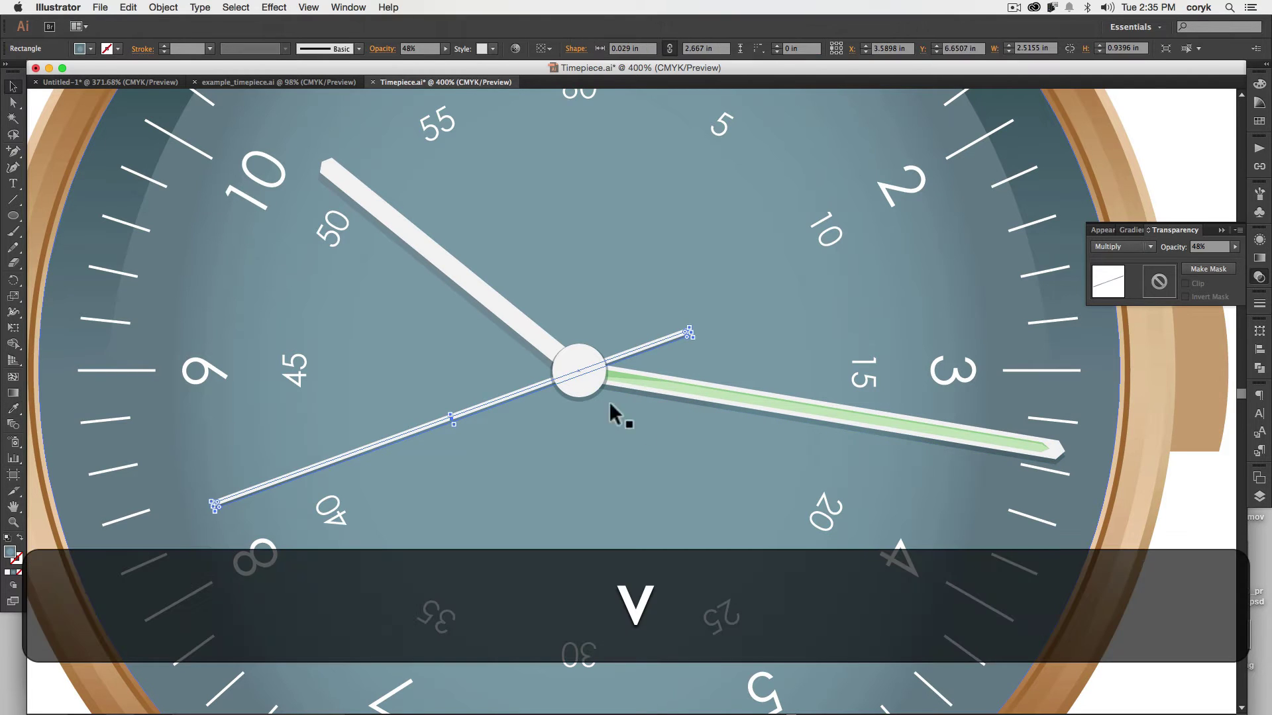
Delete the hour hand's old shadow and paste a copy of the white hour hand in front of it
click(514, 332)
key(BackSpace)
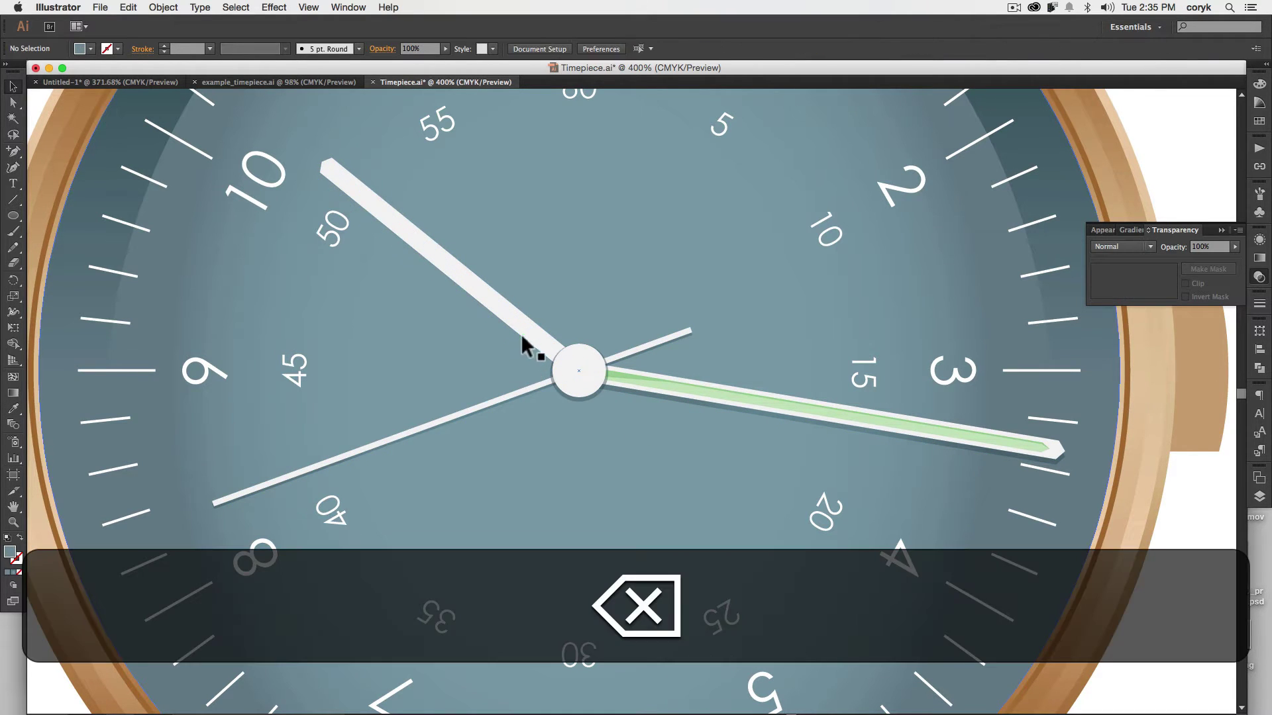
click(528, 339)
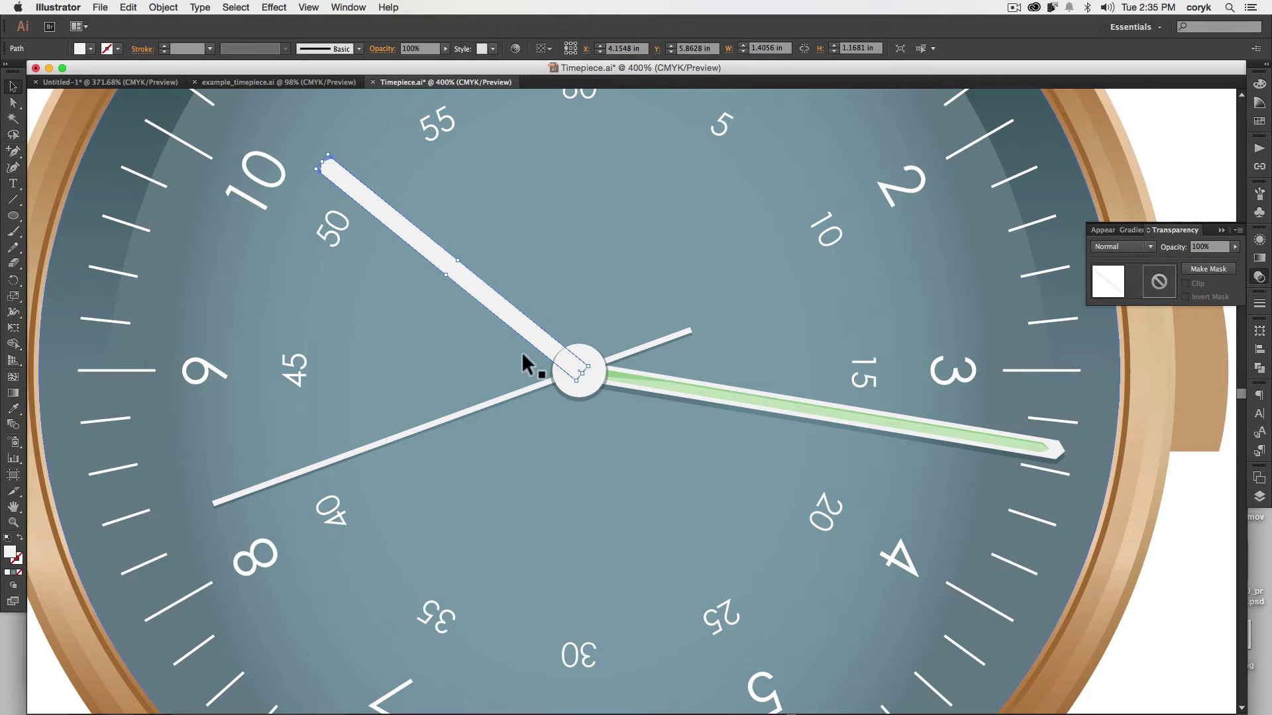
key(super+c)
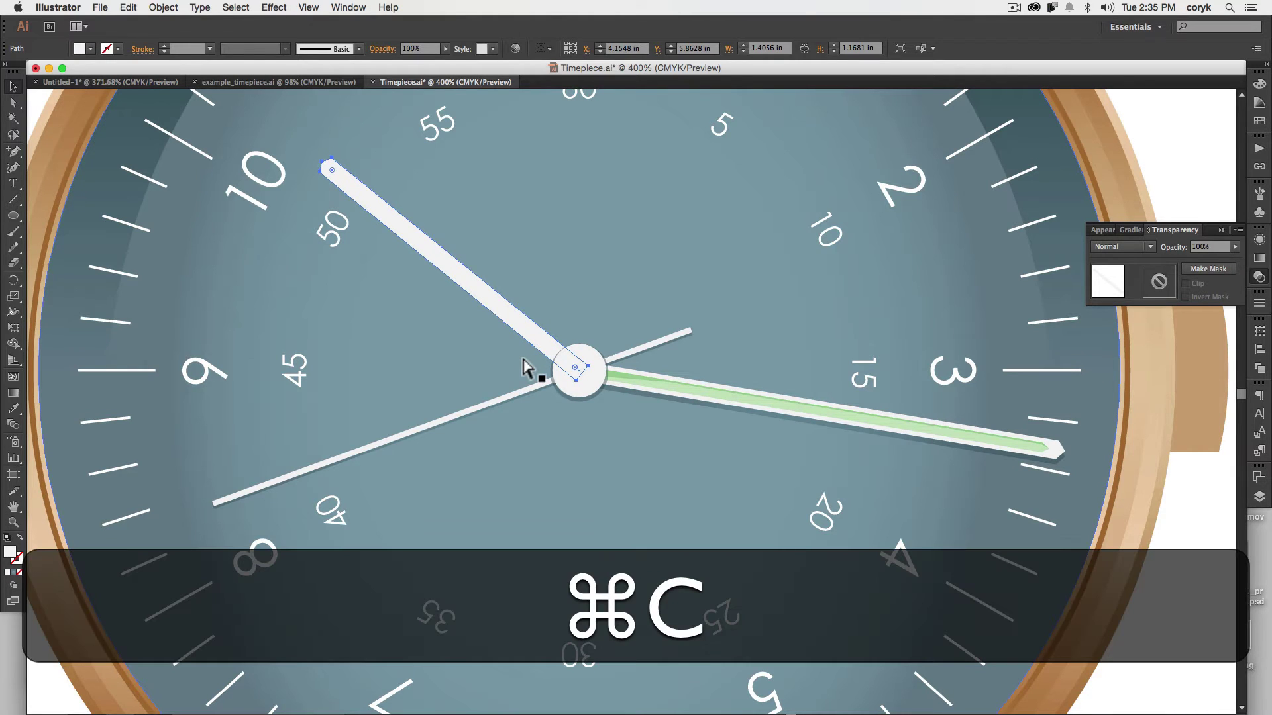
key(super+f)
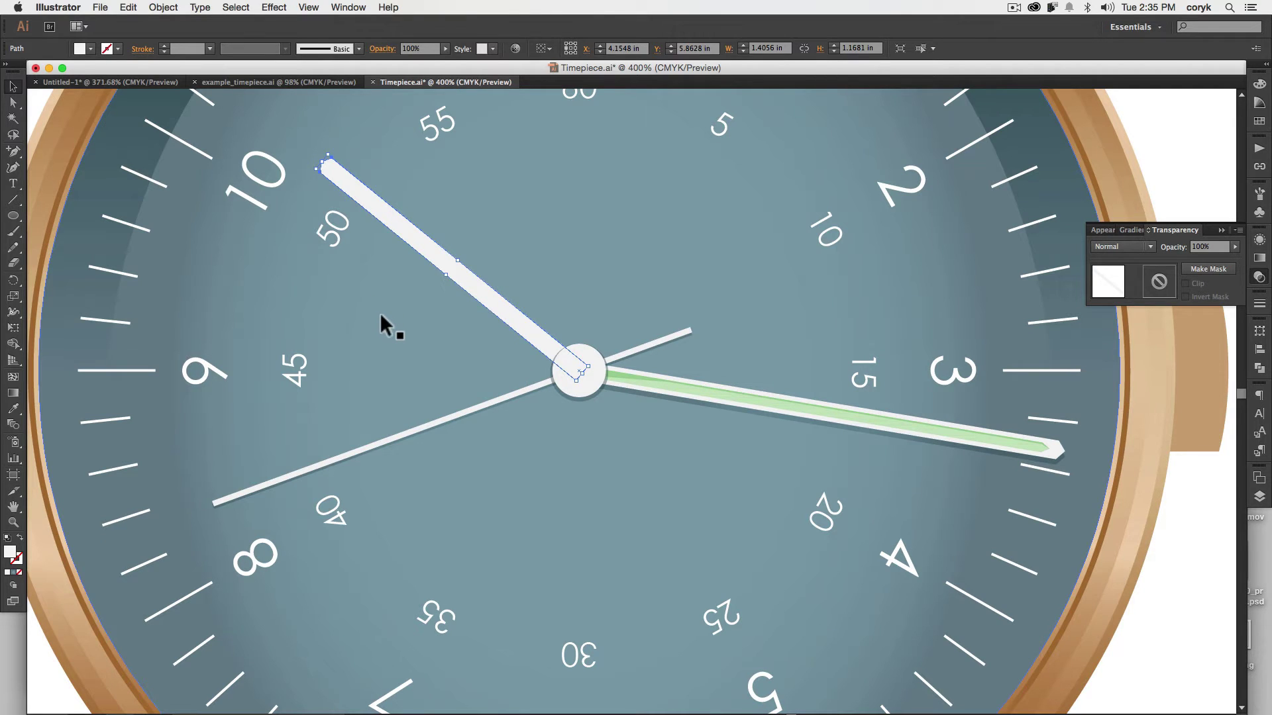
Scale the hour hand's front copy down slightly around its centre and give it the minute hand inlay's pale green fill
key(v)
drag(451, 277, 454, 273)
key(alt)
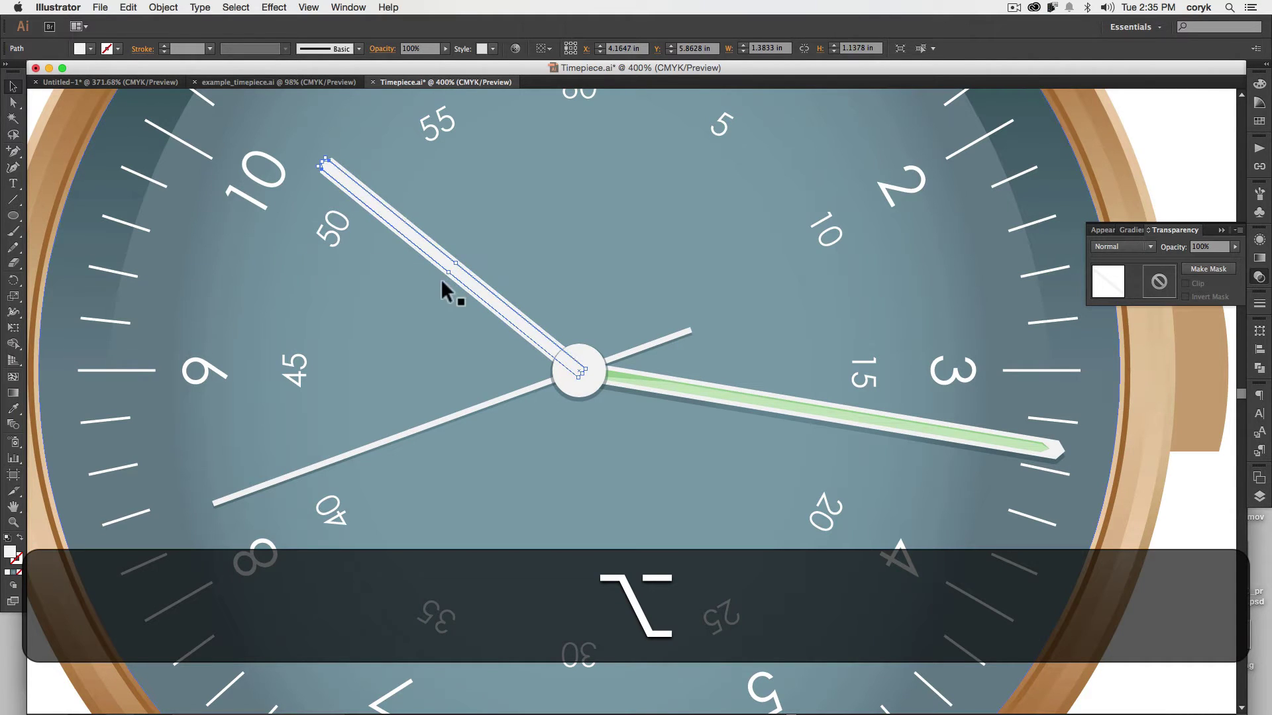
key(i)
click(692, 389)
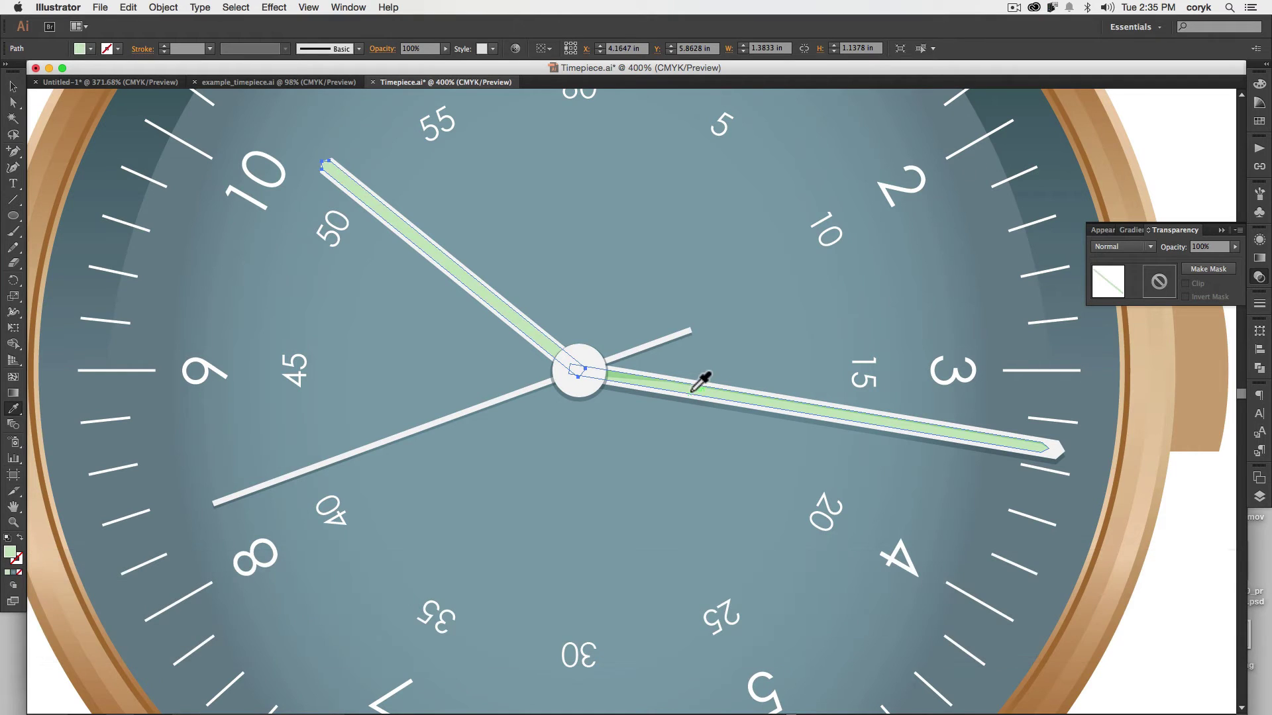
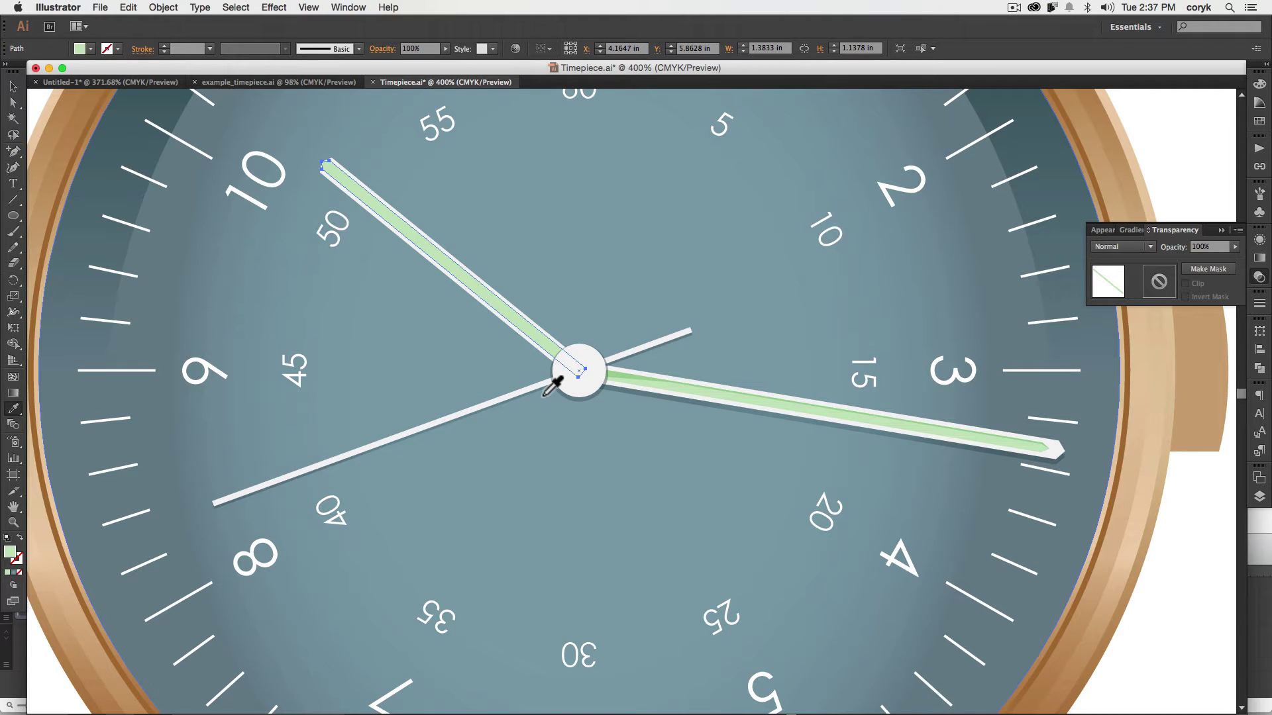
key(v)
key(super+c)
key(super+f)
key(a)
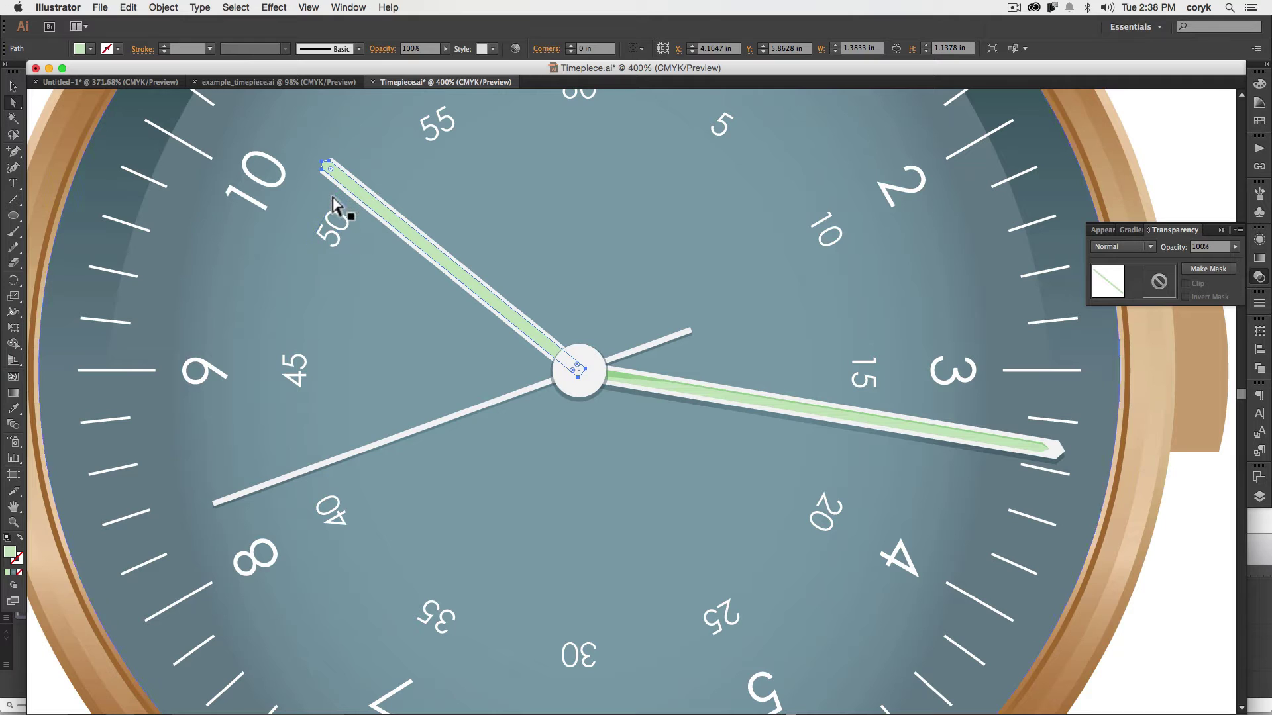
key(BackSpace)
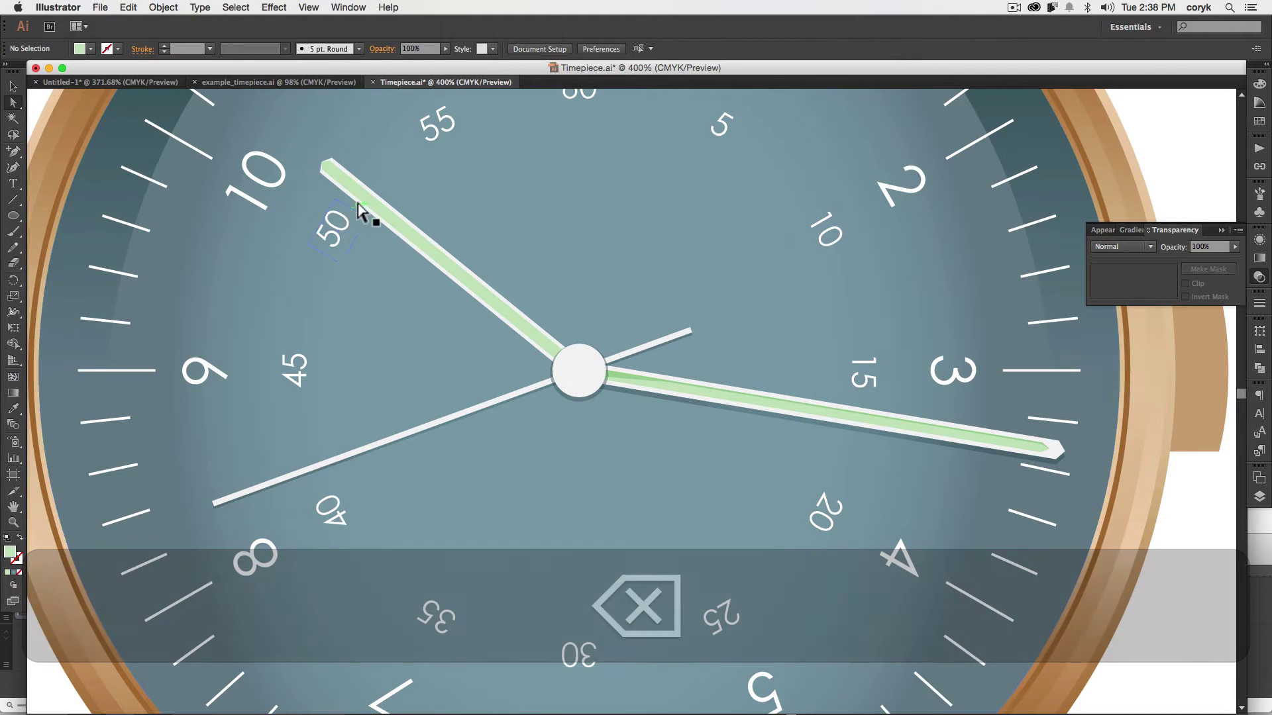
click(366, 206)
key(BackSpace)
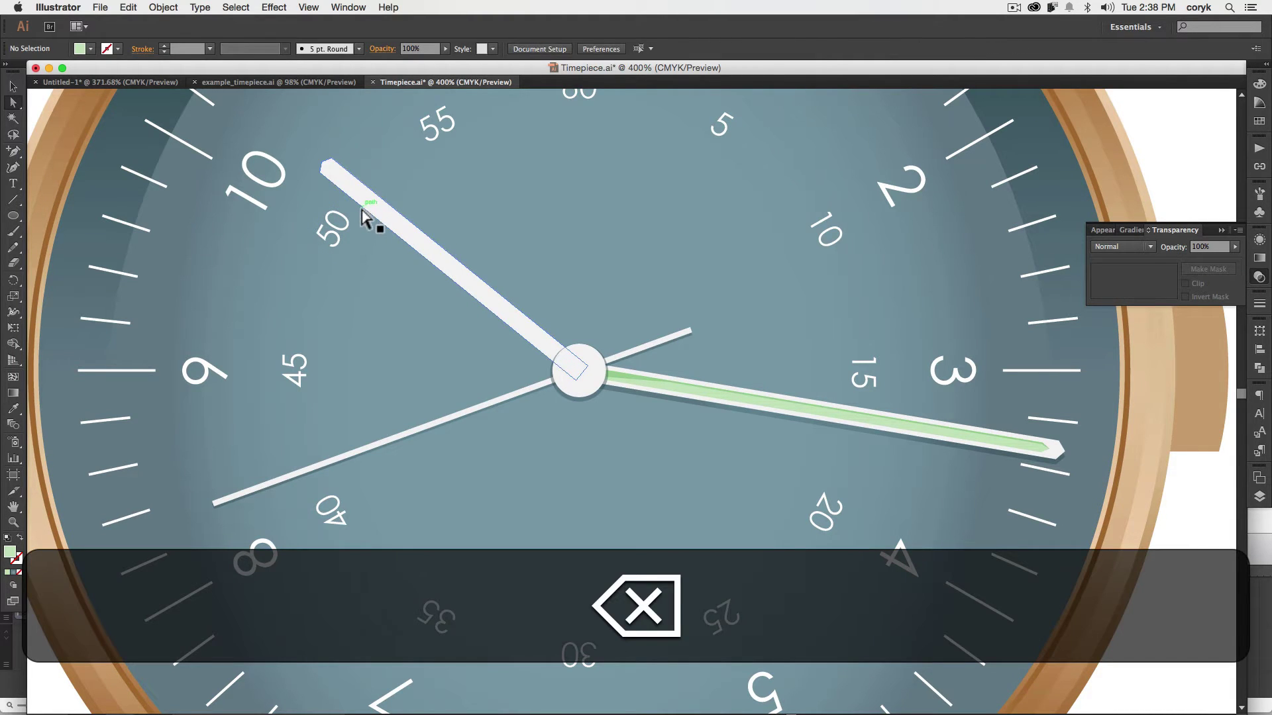
key(super+z)
Move the outer tip point of the hour hand's green inlay inward, away from the white edge
key(z)
drag(303, 154, 362, 201)
key(a)
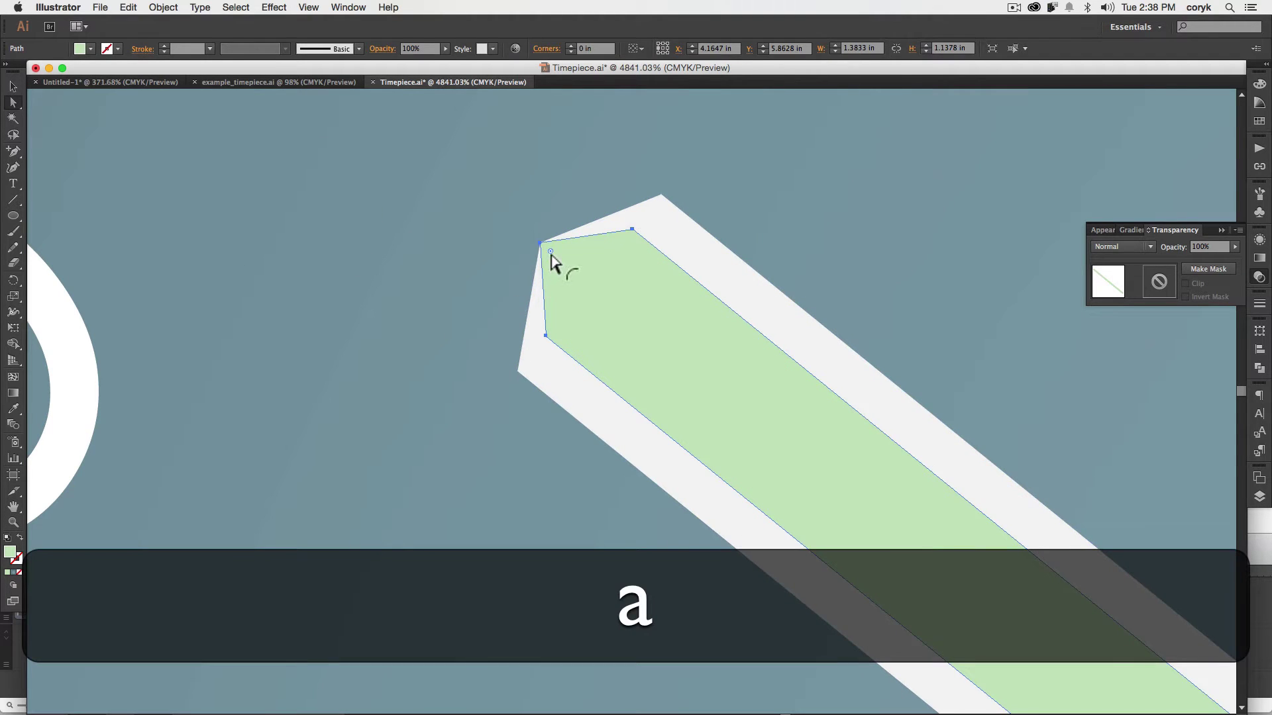
drag(542, 244, 561, 261)
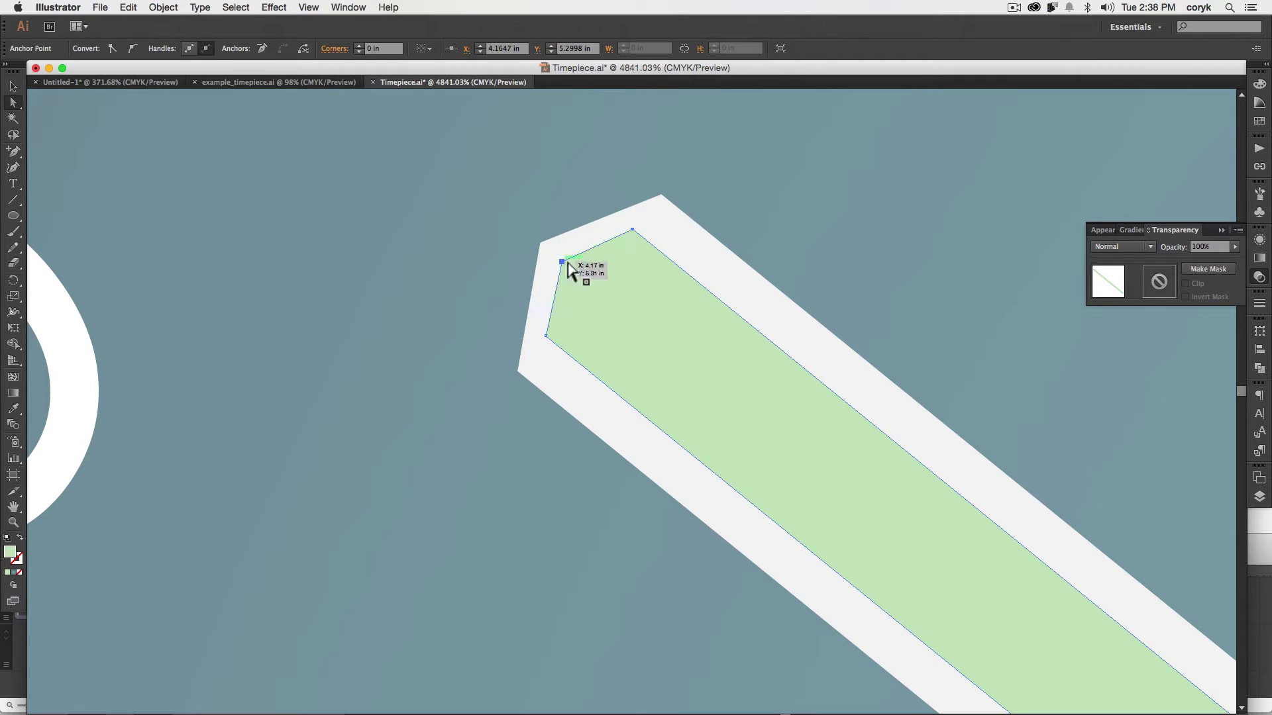
click(646, 244)
key(shift)
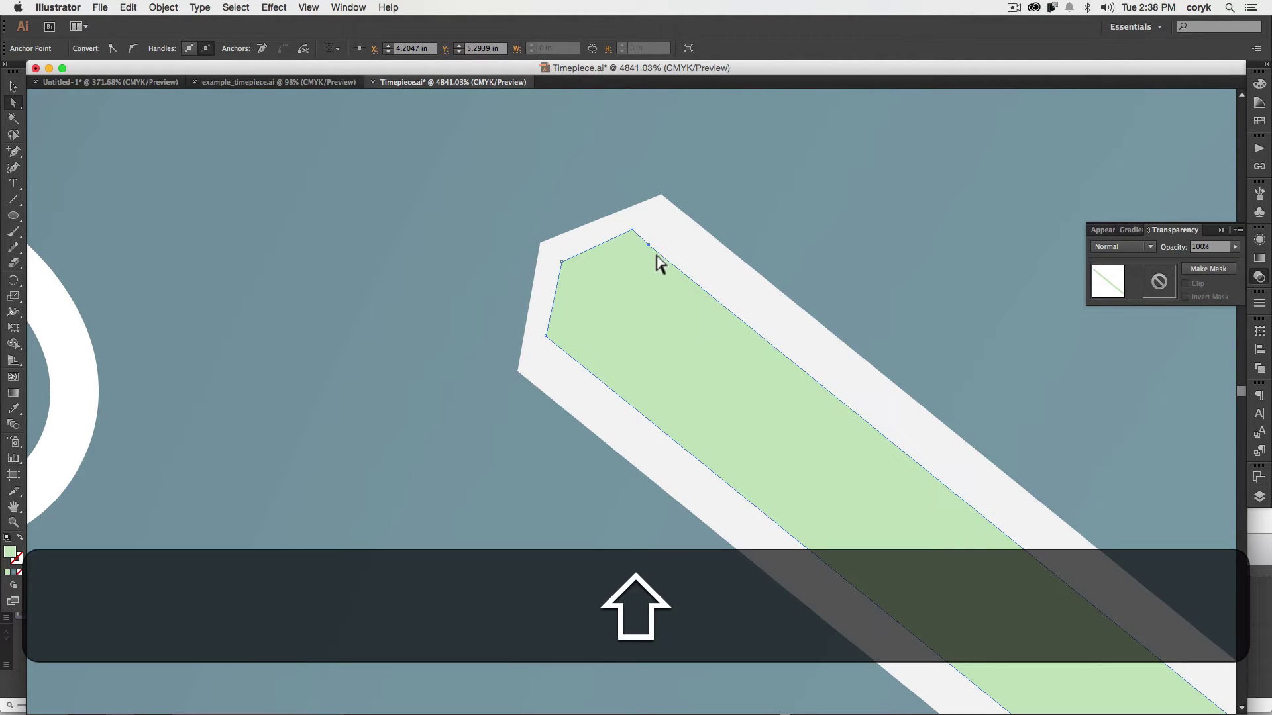
key(minus)
click(647, 245)
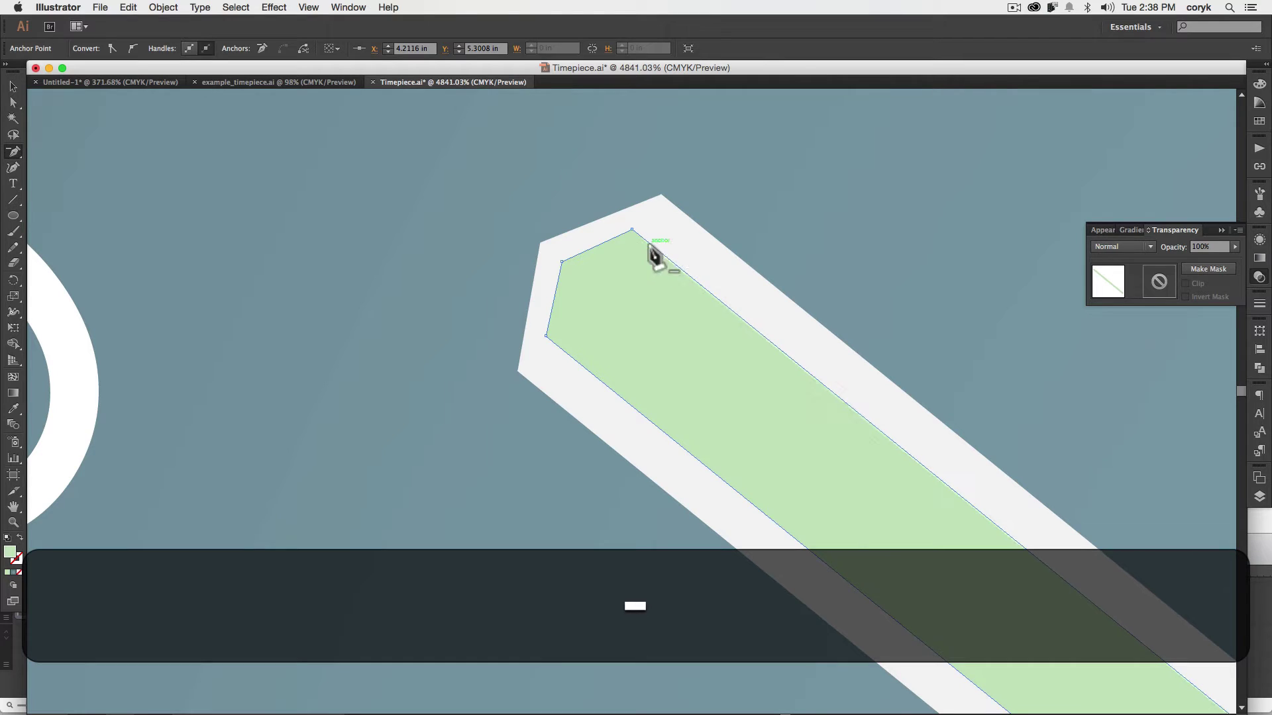
key(a)
click(552, 343)
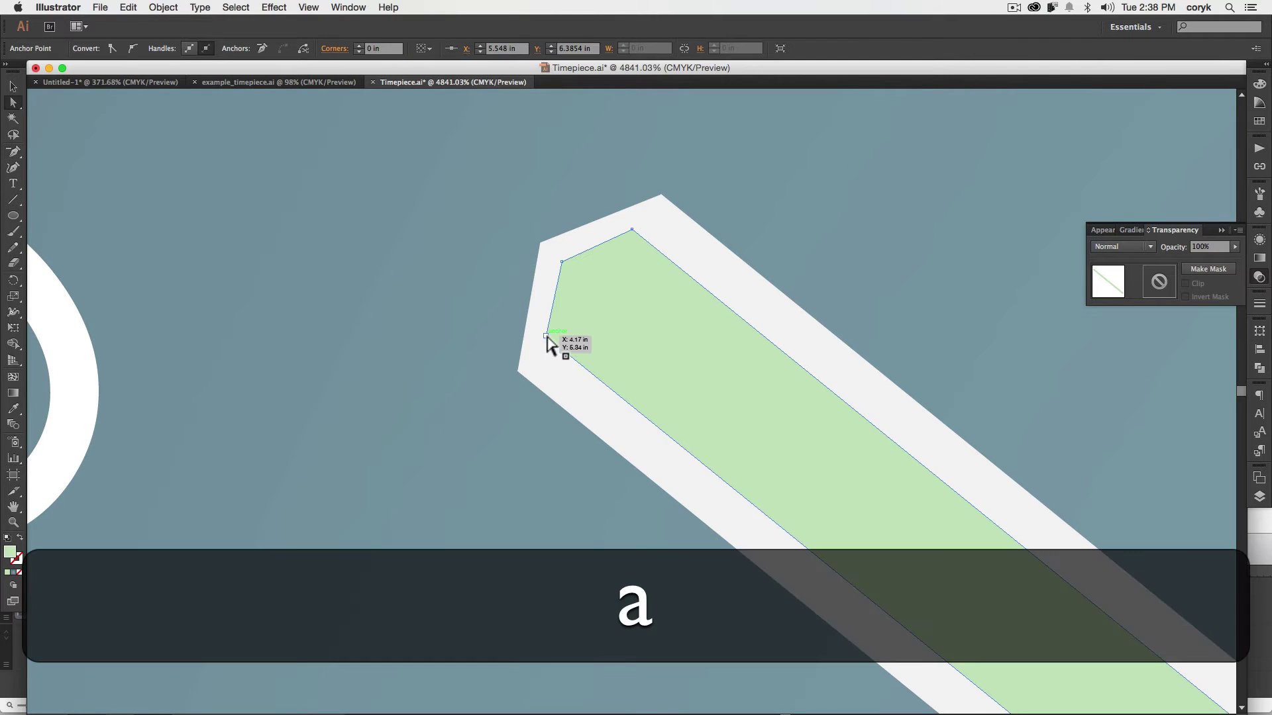
drag(554, 346, 558, 329)
key(minus)
click(558, 324)
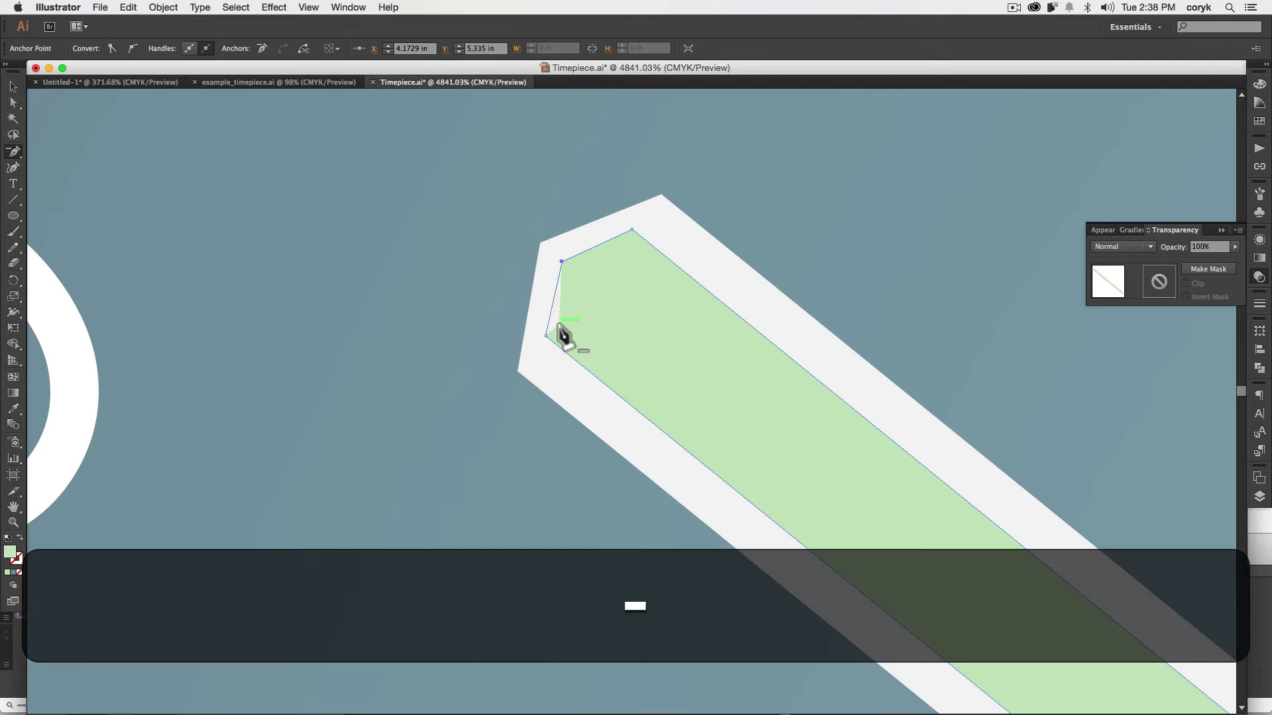
Move the two shoulder points beside the green inlay's tip slightly inward to even out the white border
key(a)
click(549, 339)
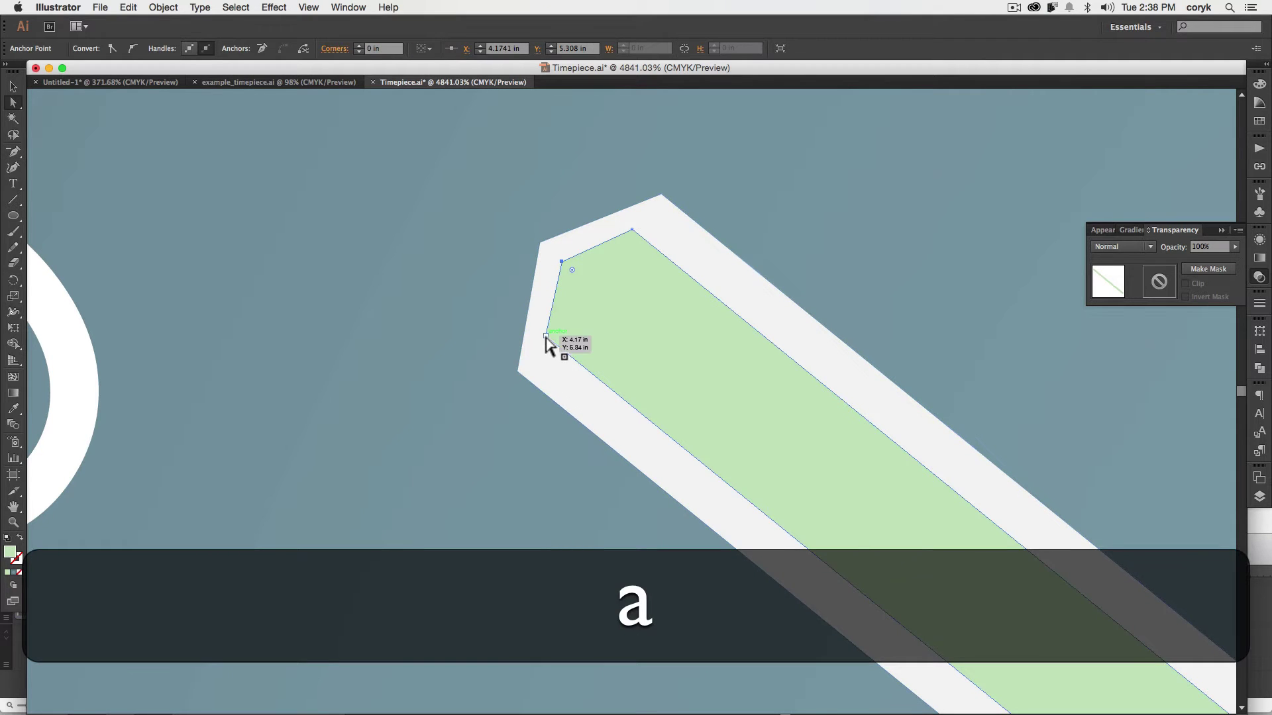
shift+click(554, 342)
drag(554, 345, 562, 354)
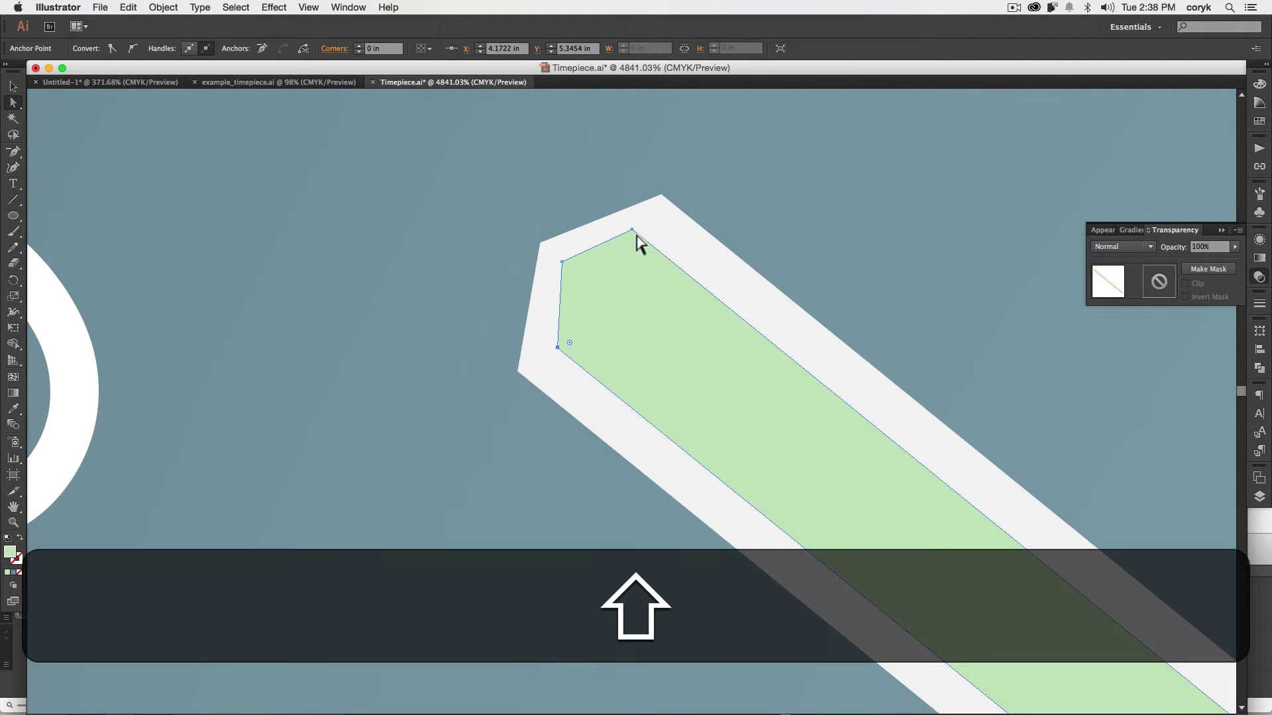
drag(631, 229, 645, 243)
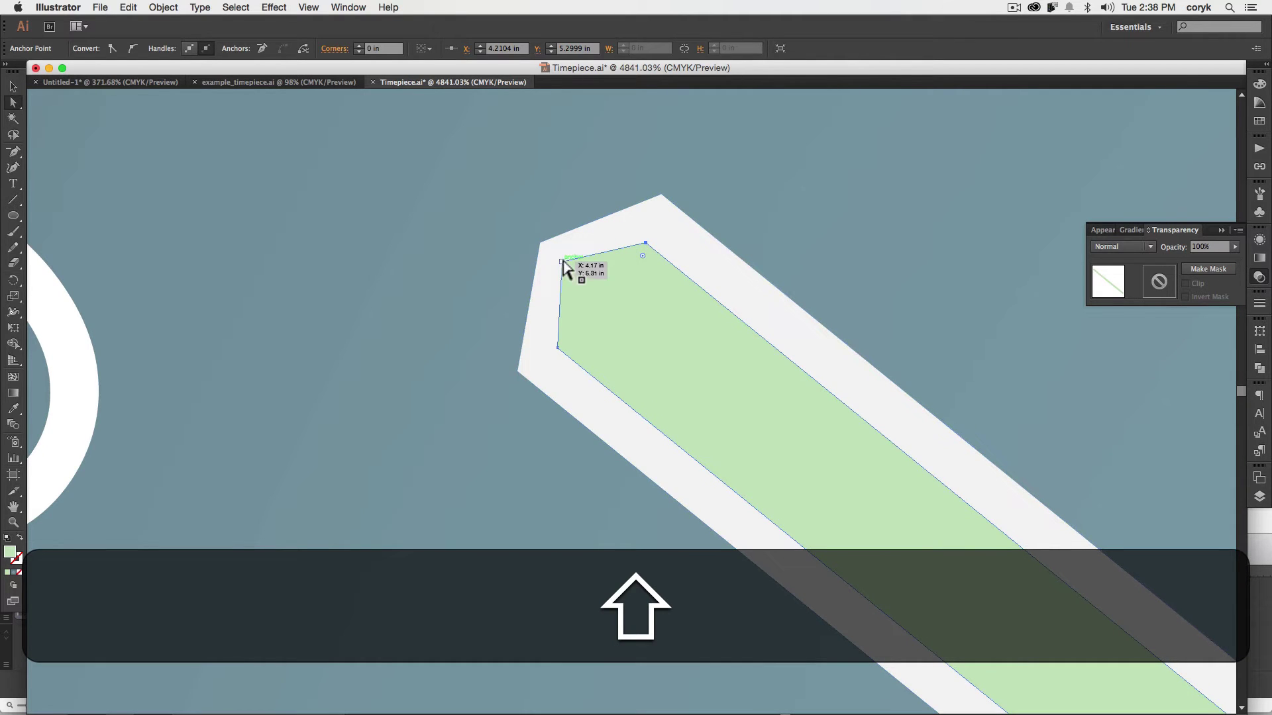
Shift the green inlay's three tip points together along the hour hand toward the hub to shorten the inlay
shift+click(558, 347)
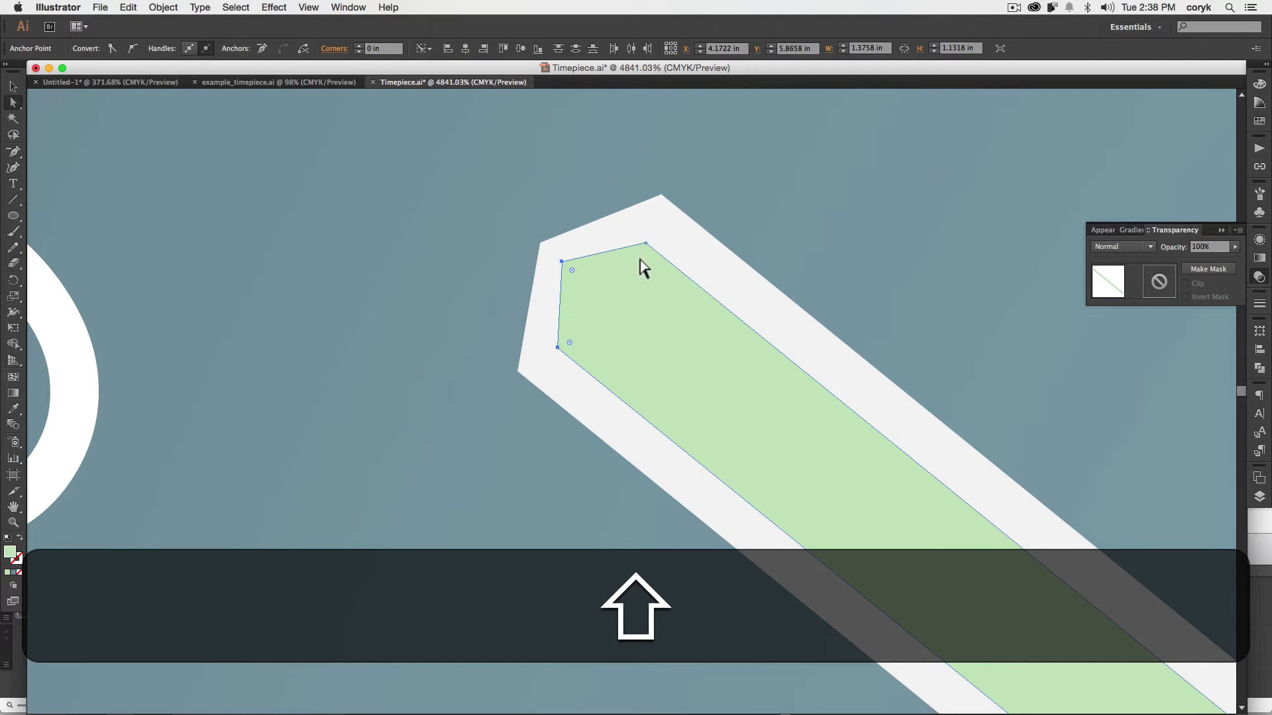
shift+click(646, 244)
drag(649, 243, 728, 309)
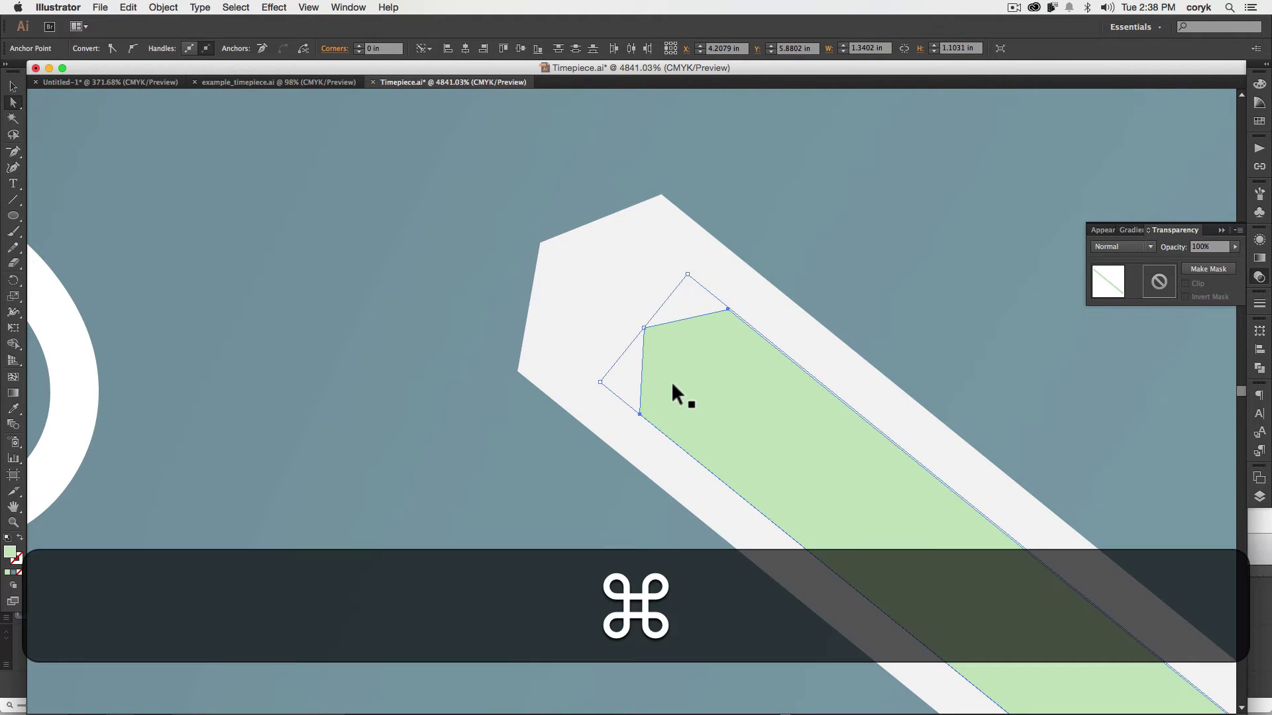
Paste a copy of the green inlay in front and pull its lower shoulder point up toward the opposite edge to form a shading strip
key(super+minus)
key(super+minus)
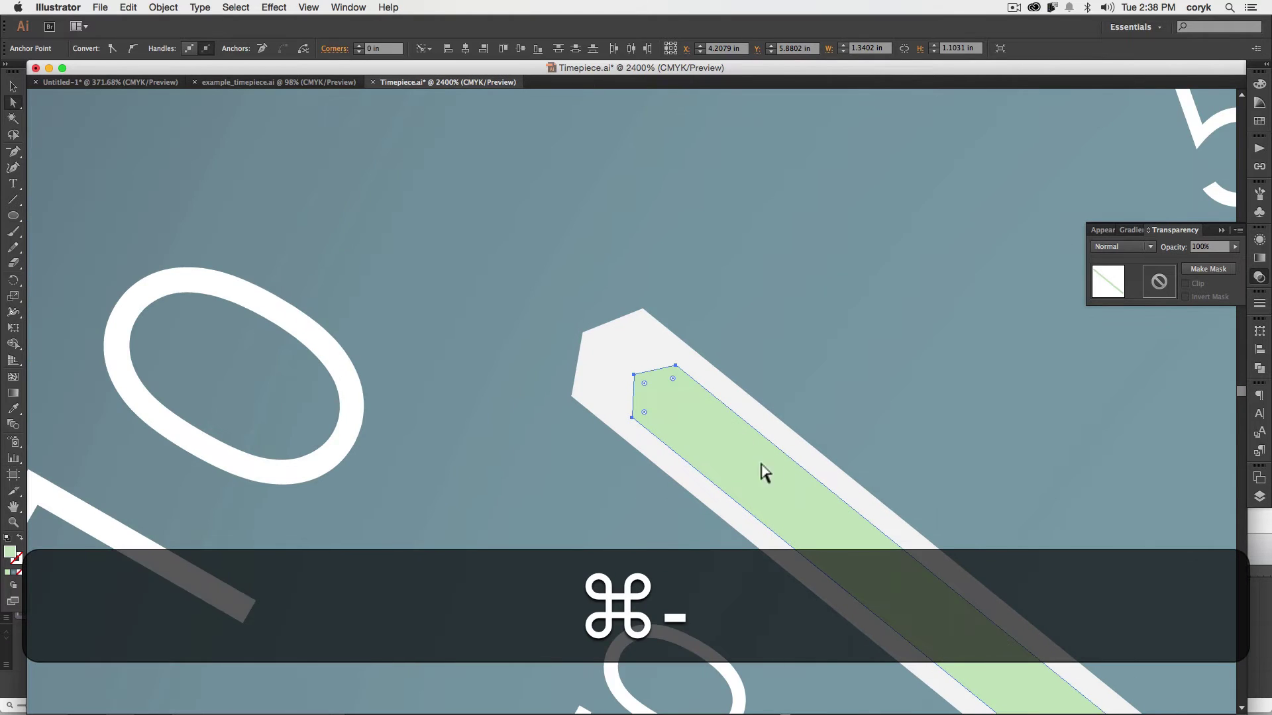
mouse_move(795, 492)
mouse_down()
mouse_move(554, 386)
mouse_move(426, 348)
mouse_up()
key(v)
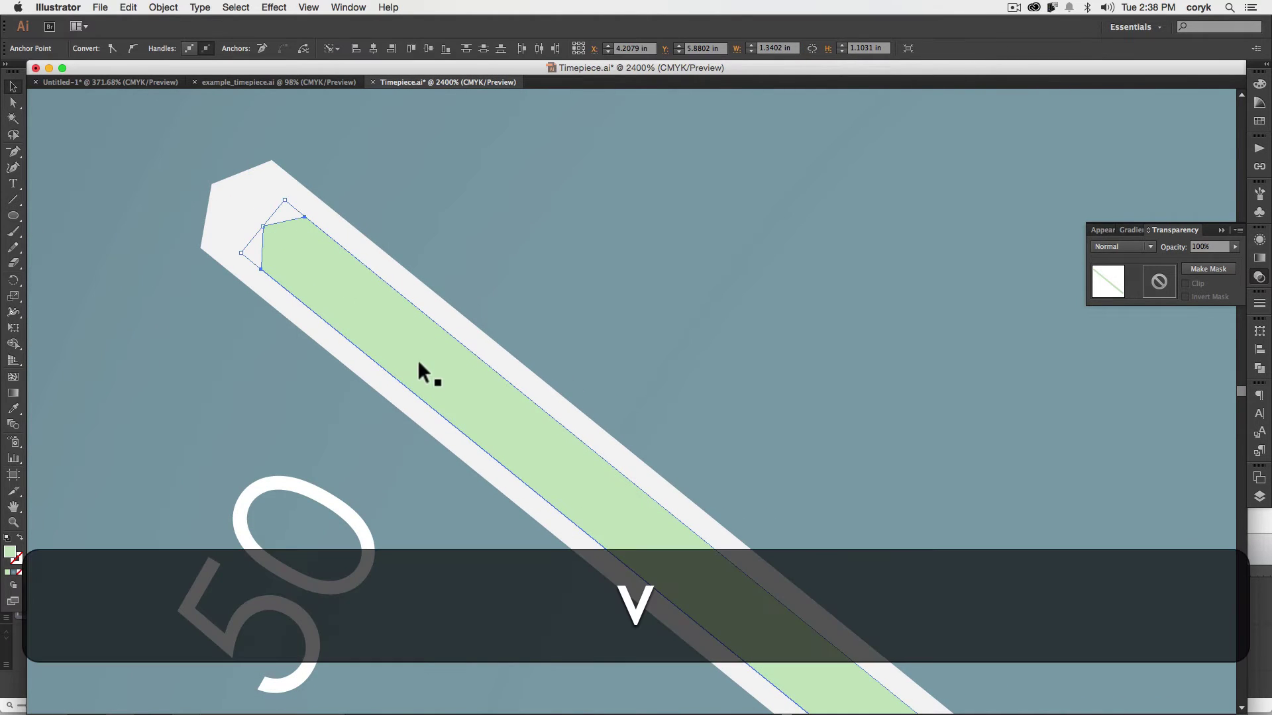
key(super+c)
key(super+f)
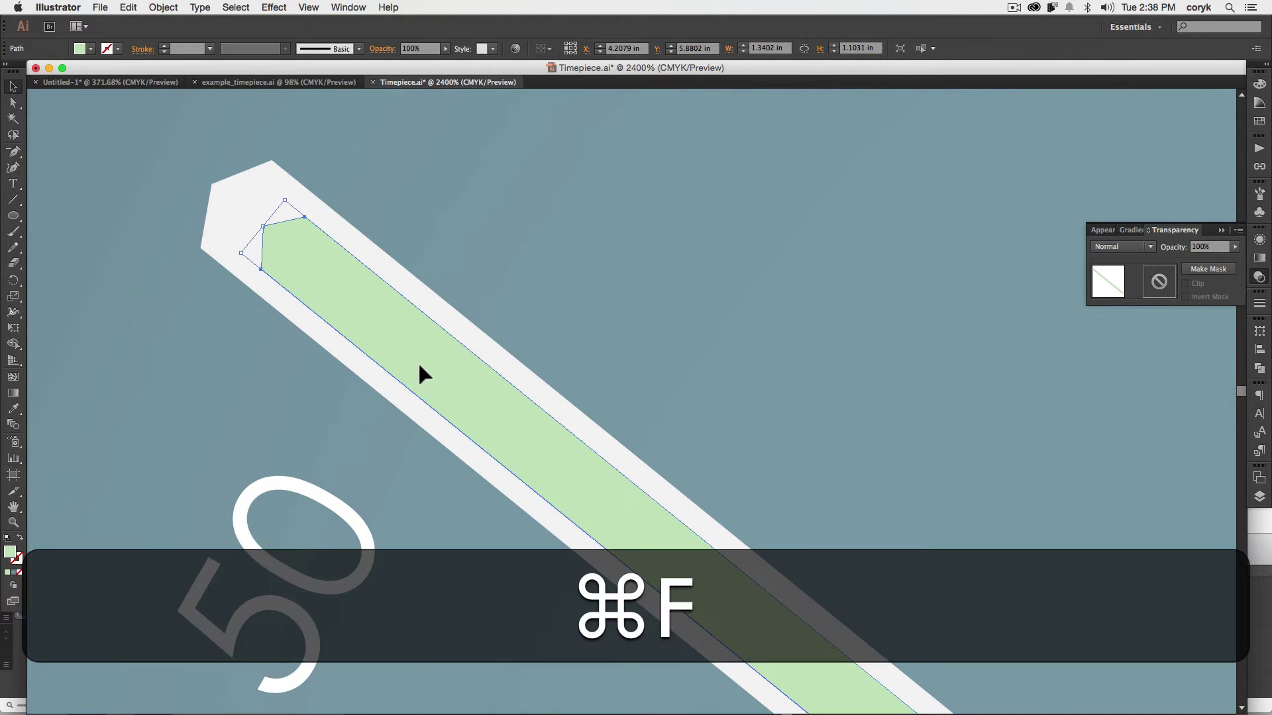
key(a)
drag(262, 271, 304, 228)
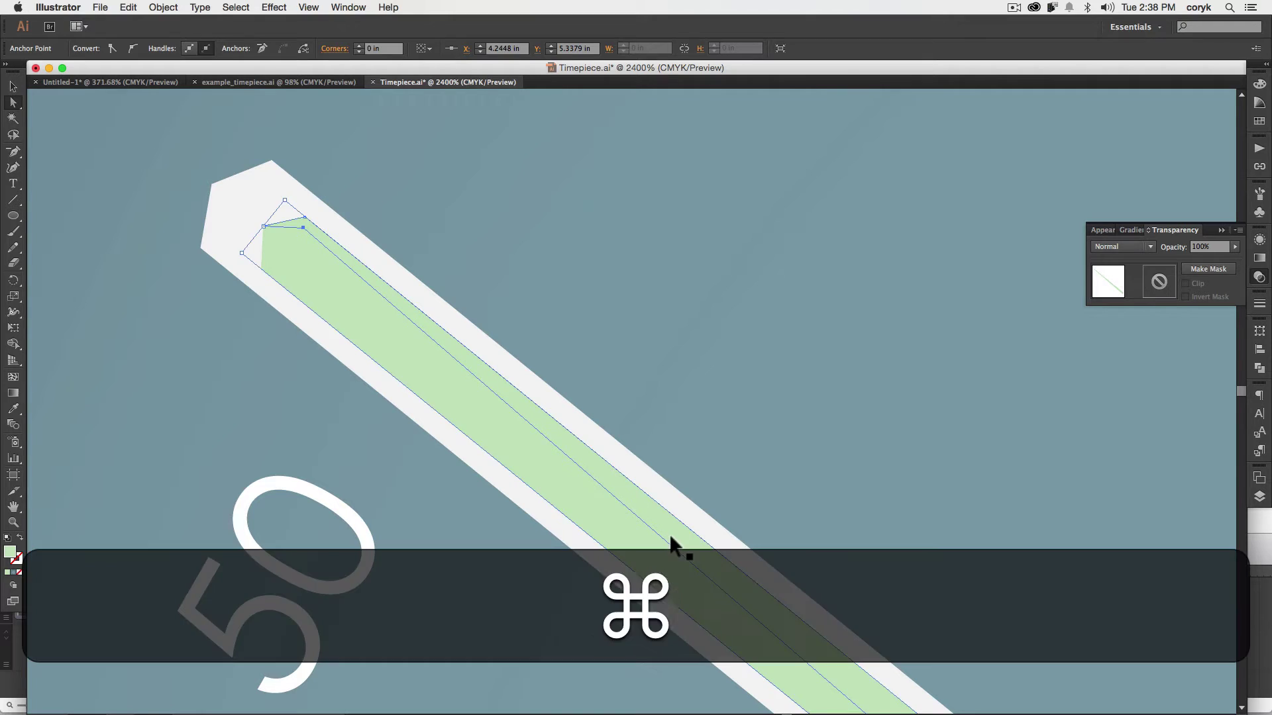
Give the hour hand's shading strip the darker green of the minute hand inlay's shading
key(super+0)
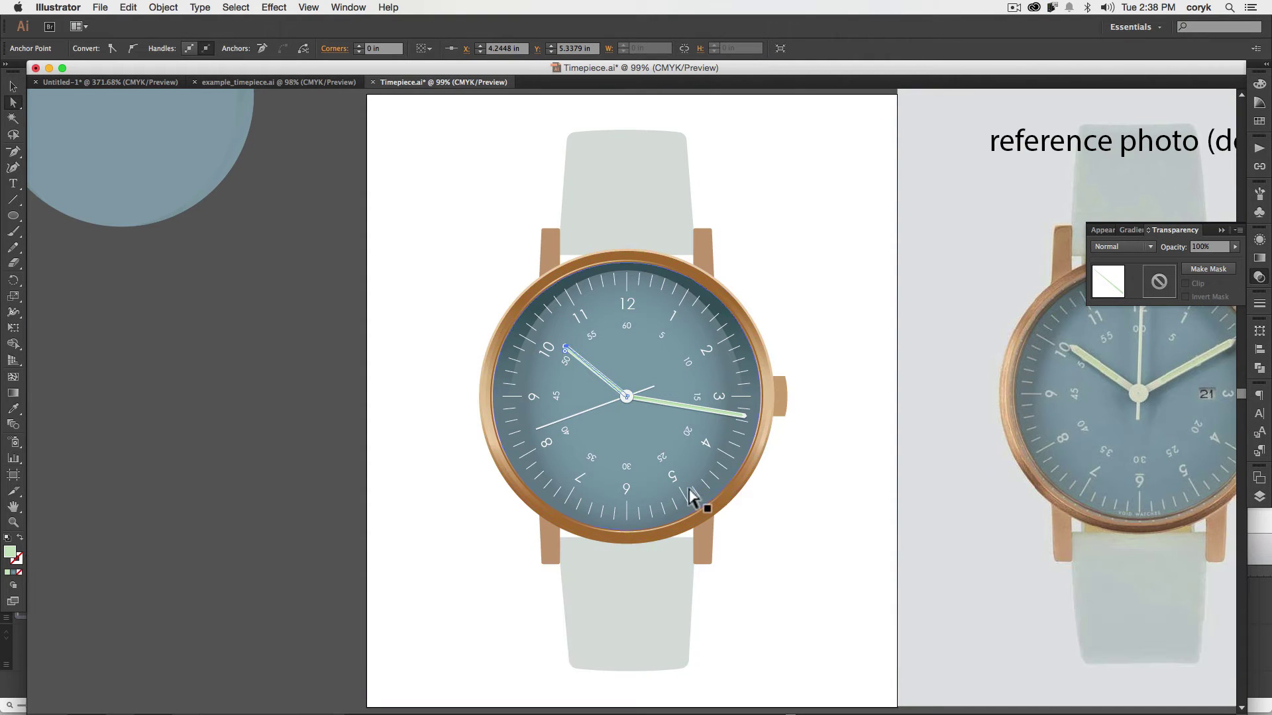
key(z)
drag(577, 414, 726, 364)
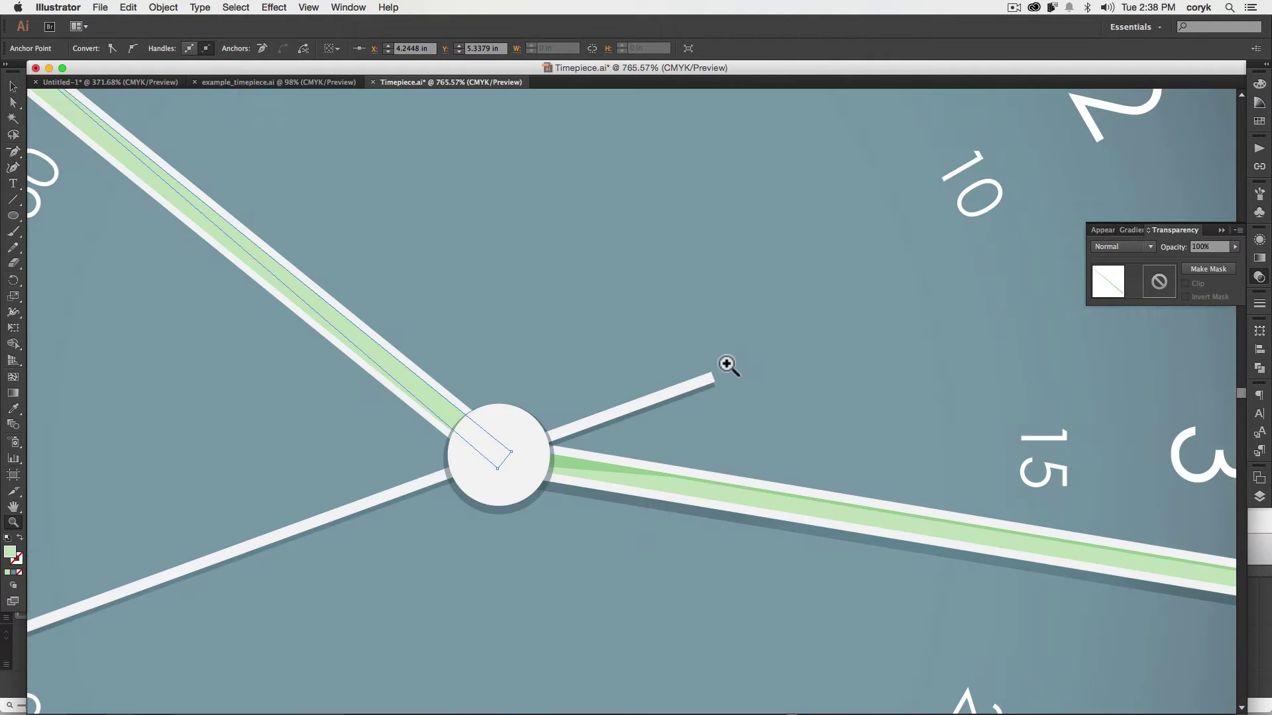
key(i)
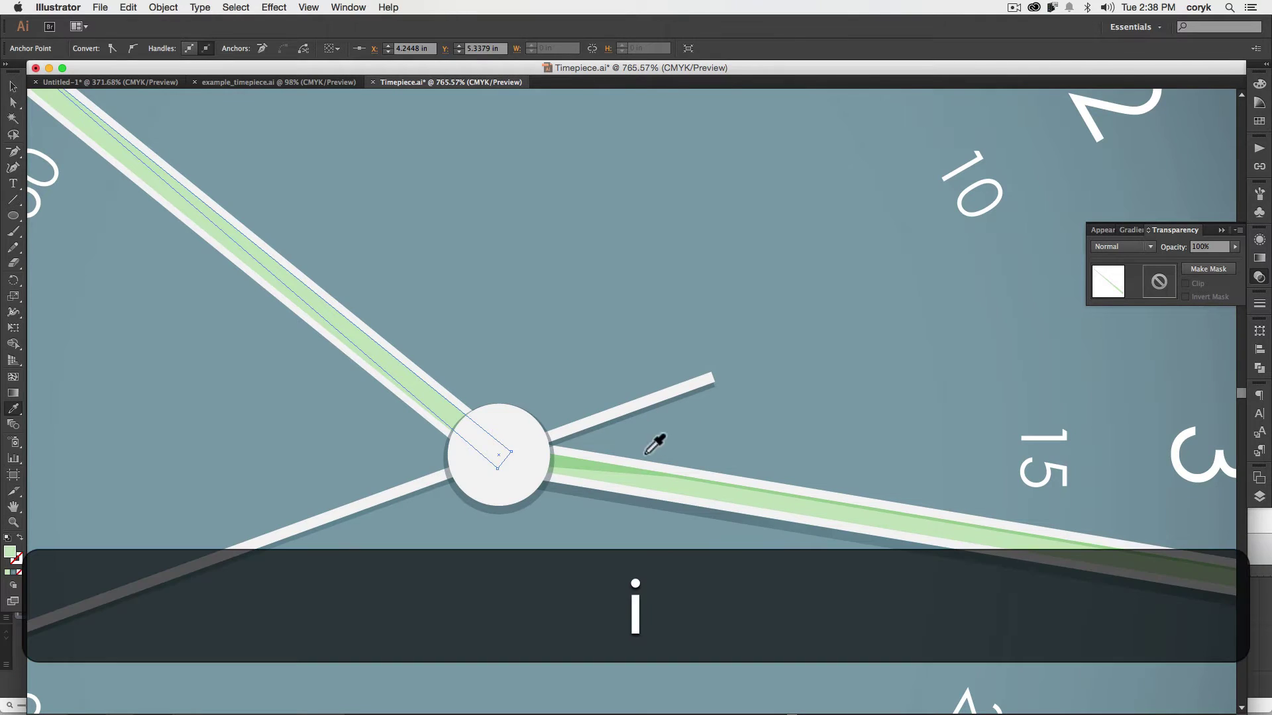
click(596, 466)
Add an anchor point on the hour hand's dark green shading strip near the hub and pull it inward to taper the strip, then deselect
key(space)
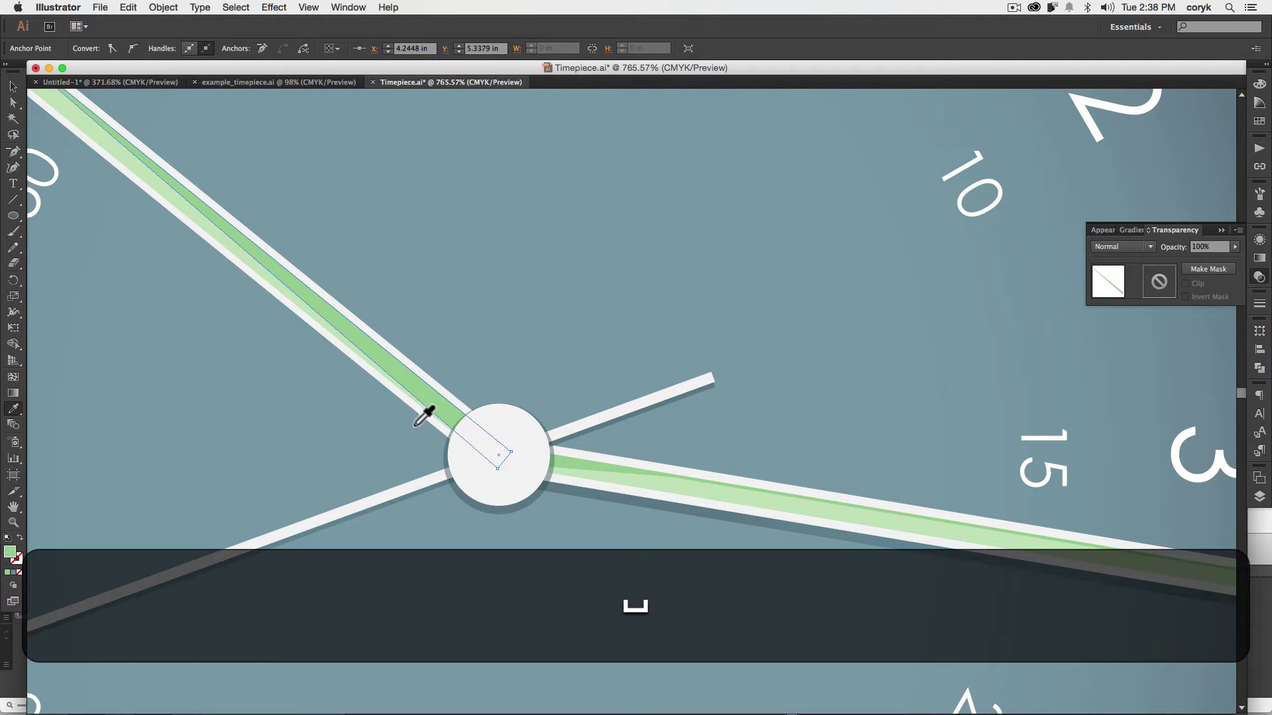
key(=)
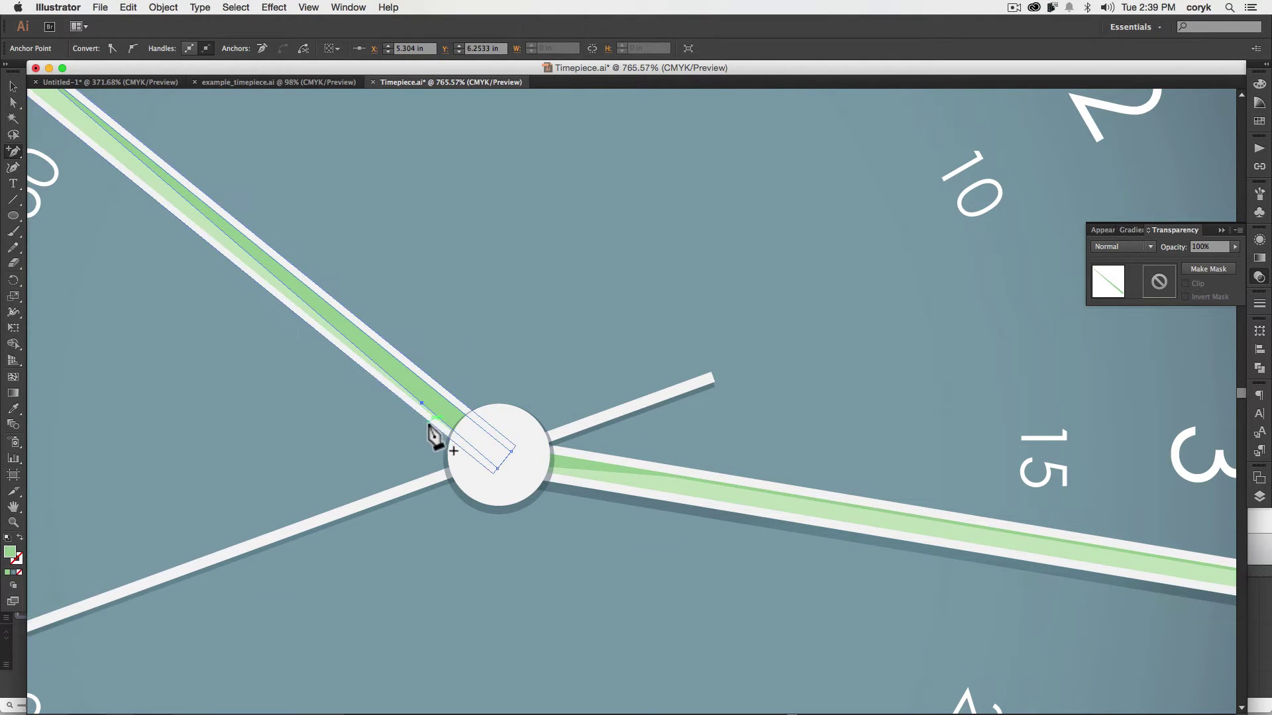
key(a)
drag(435, 414, 436, 405)
key(super+minus)
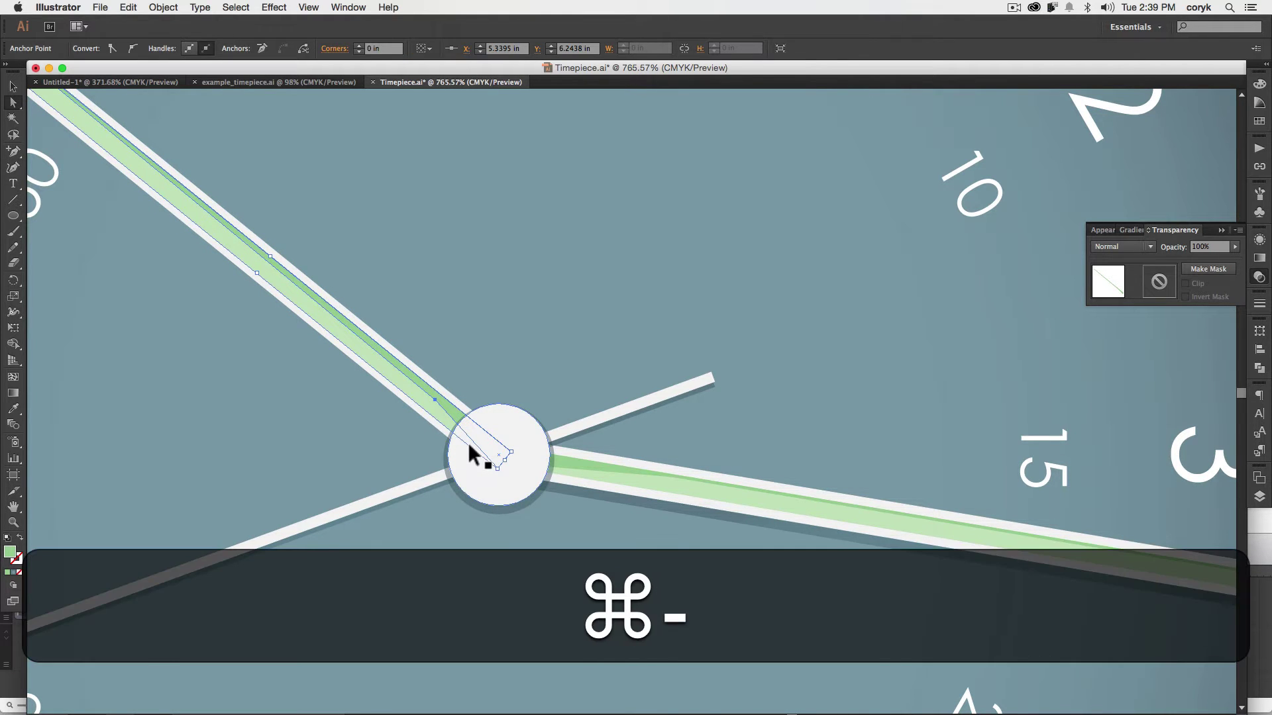
key(super+minus)
key(v)
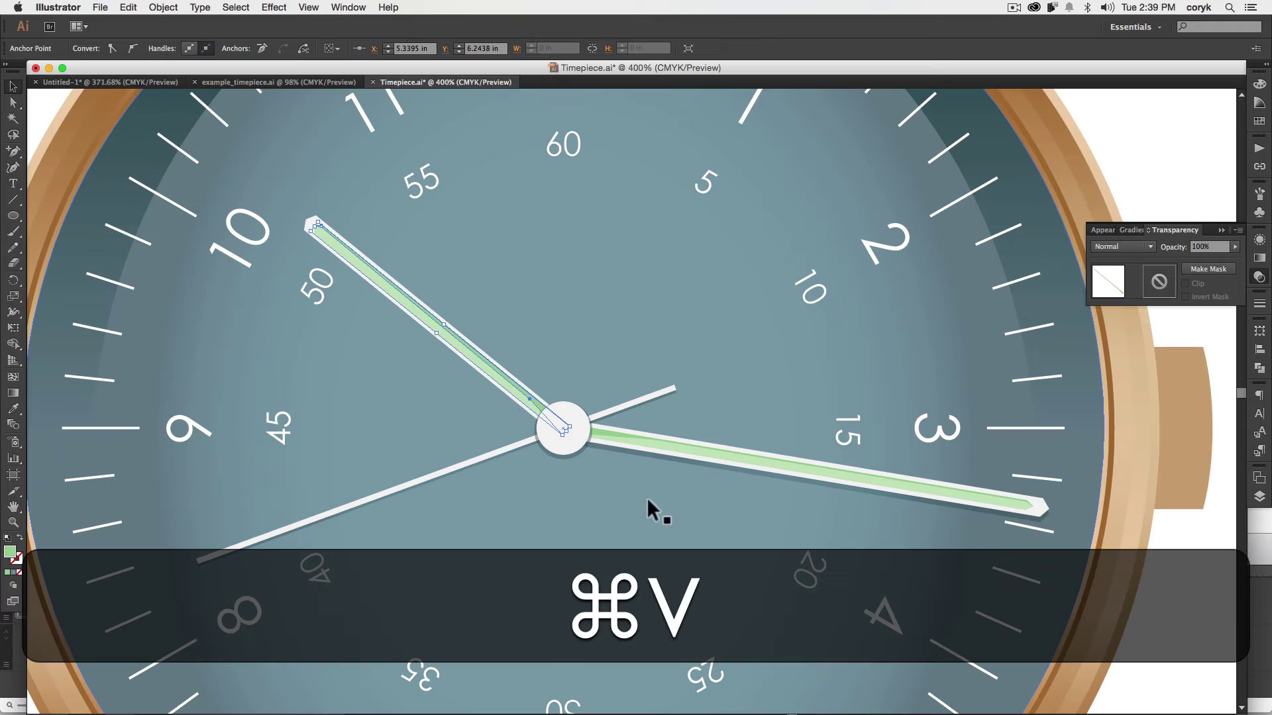
click(1148, 608)
Paste a copy of the central hub circle in front and scale it from its center to 0.2284 in
click(576, 436)
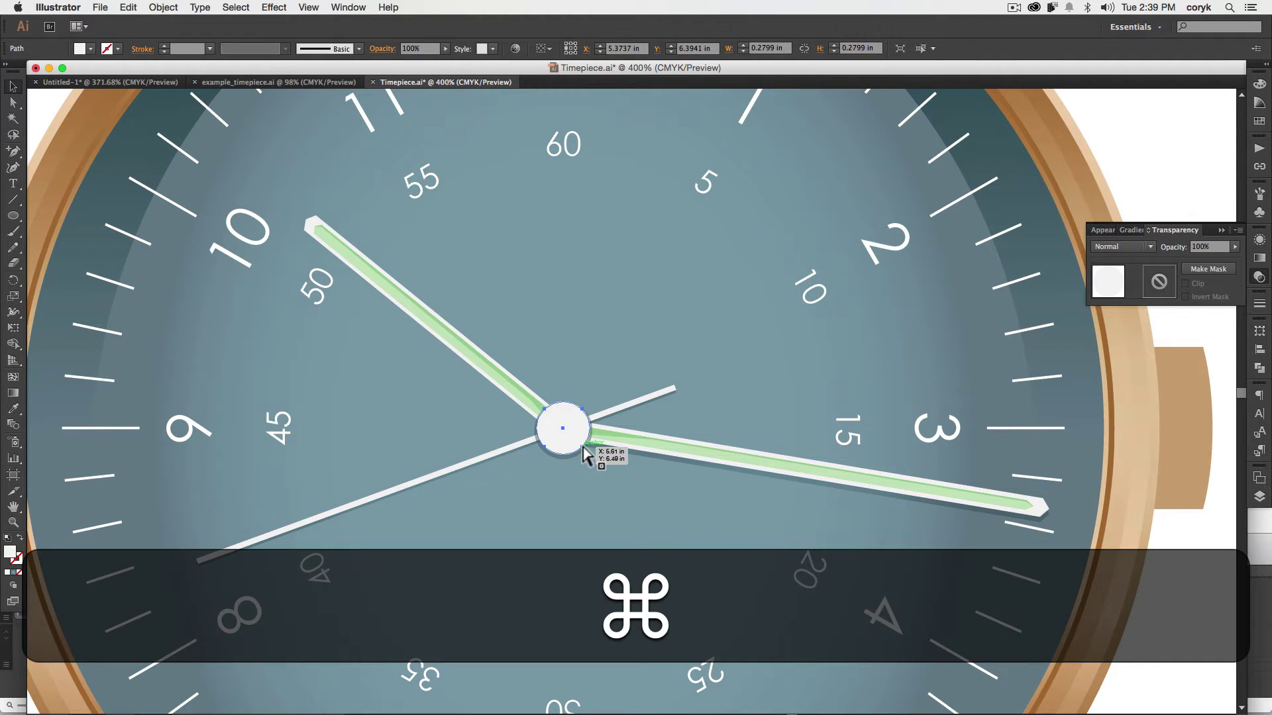
key(super+c)
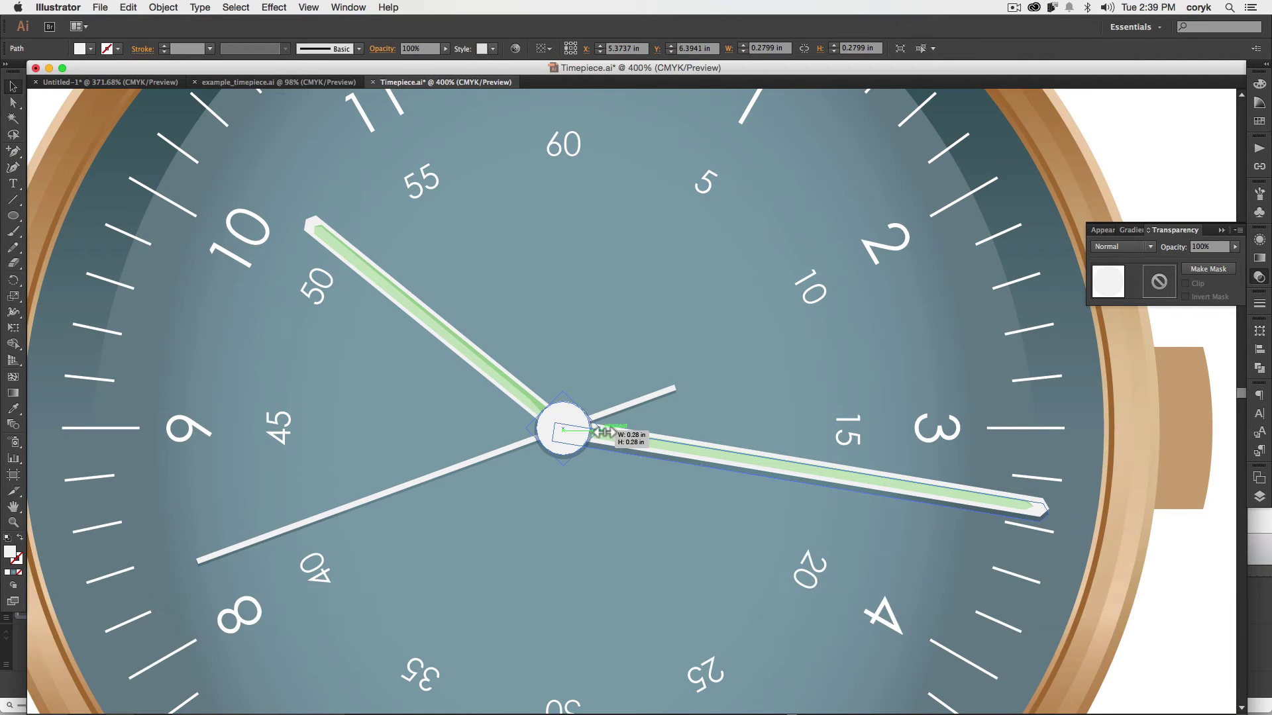
drag(604, 431, 596, 438)
key(super+c)
key(super+f)
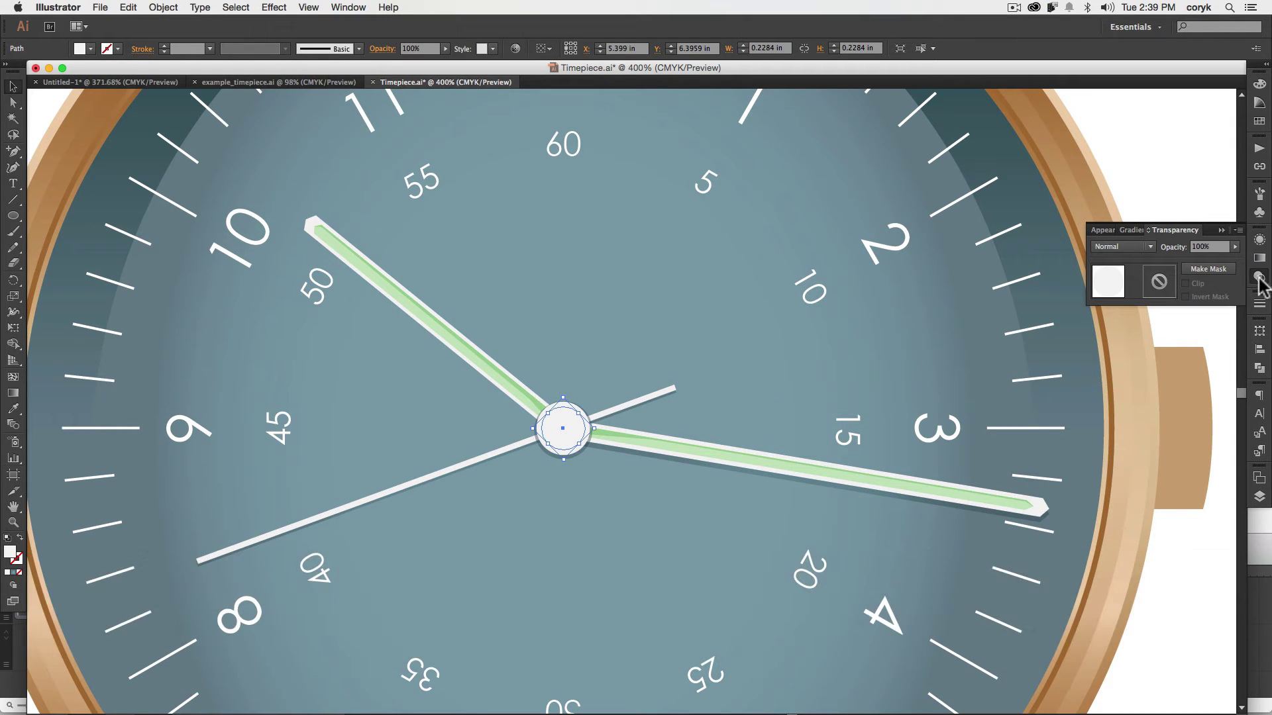
Fill the smaller hub circle with a Linear gradient, replacing the blue stop with the hub's off-white
click(1258, 259)
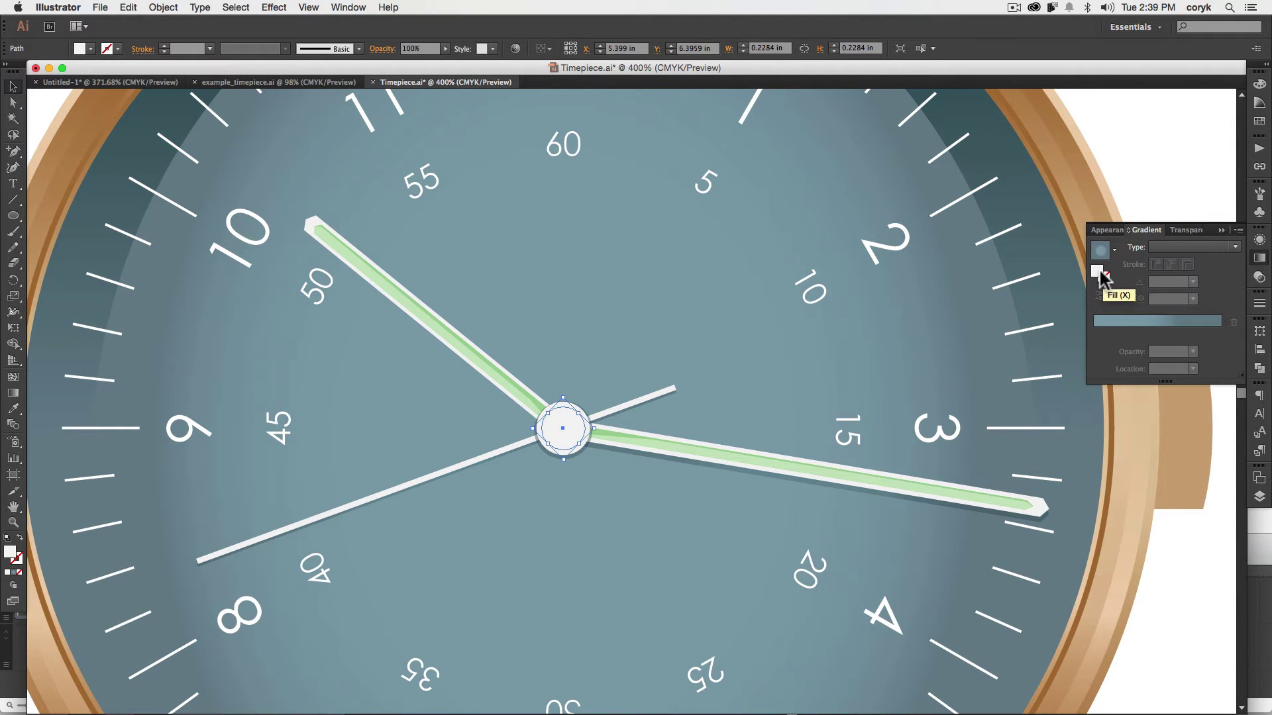
click(1106, 321)
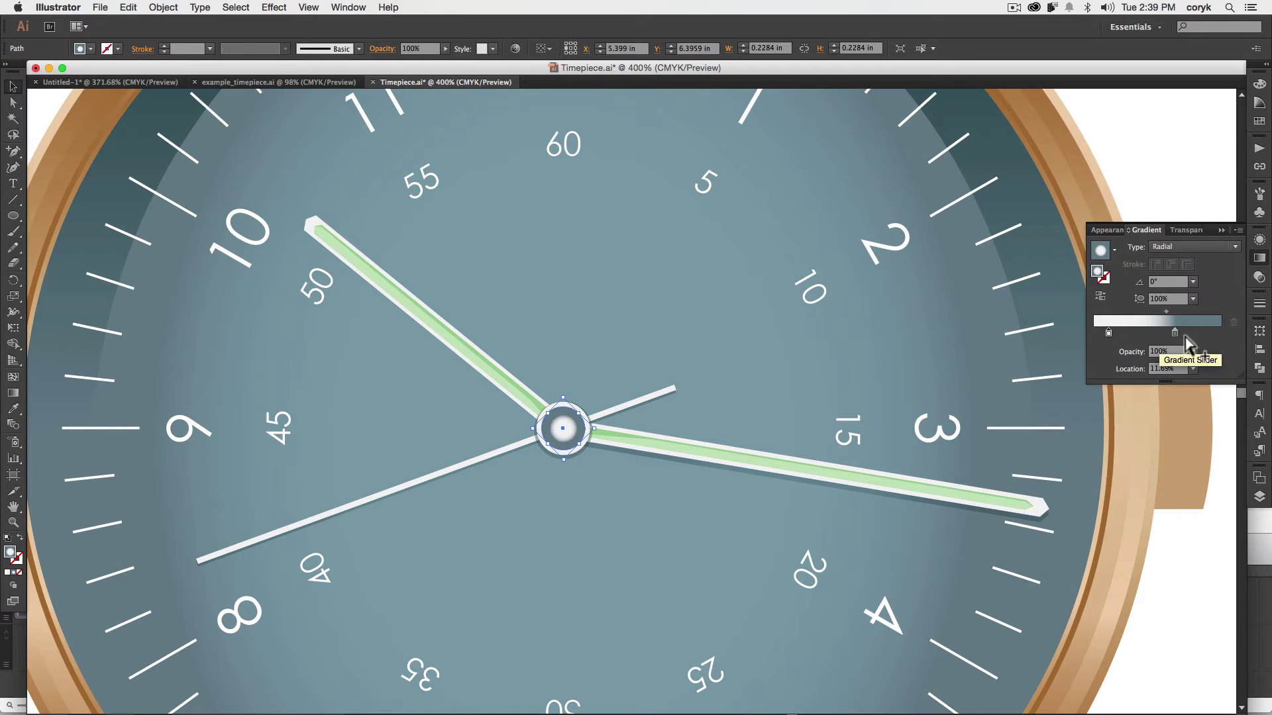
click(1174, 331)
drag(1197, 328, 1174, 351)
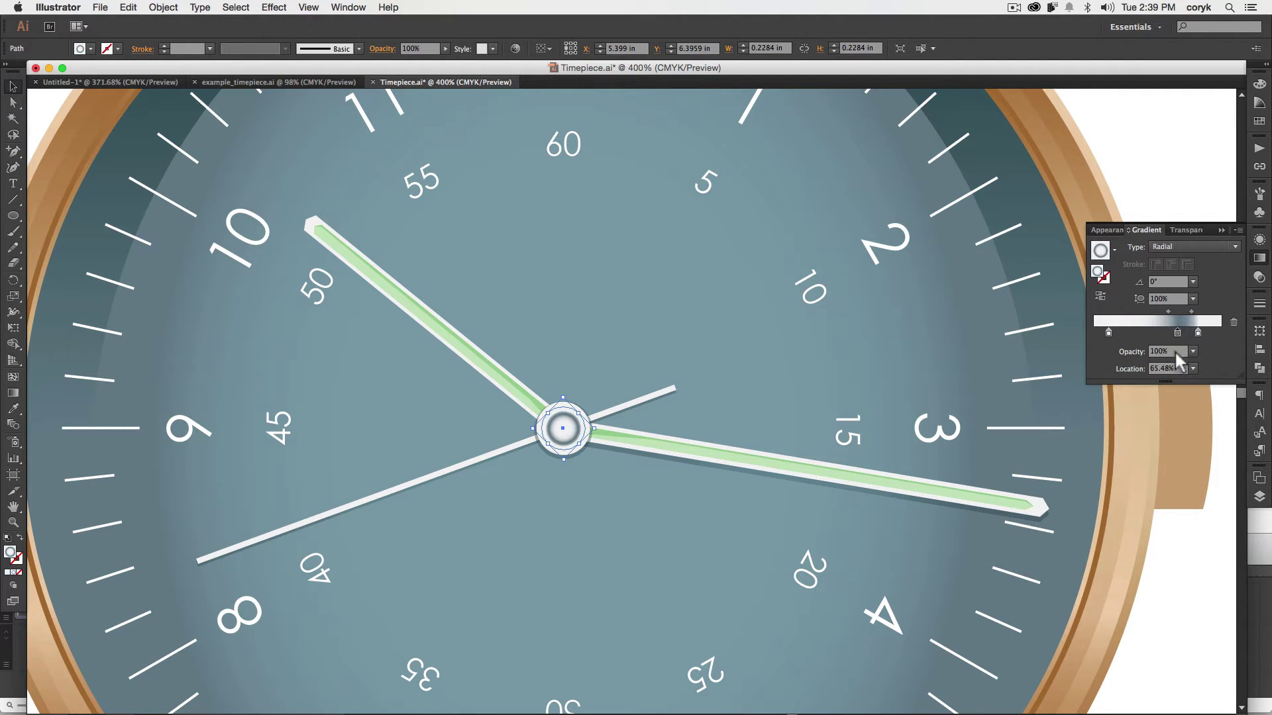
click(1191, 244)
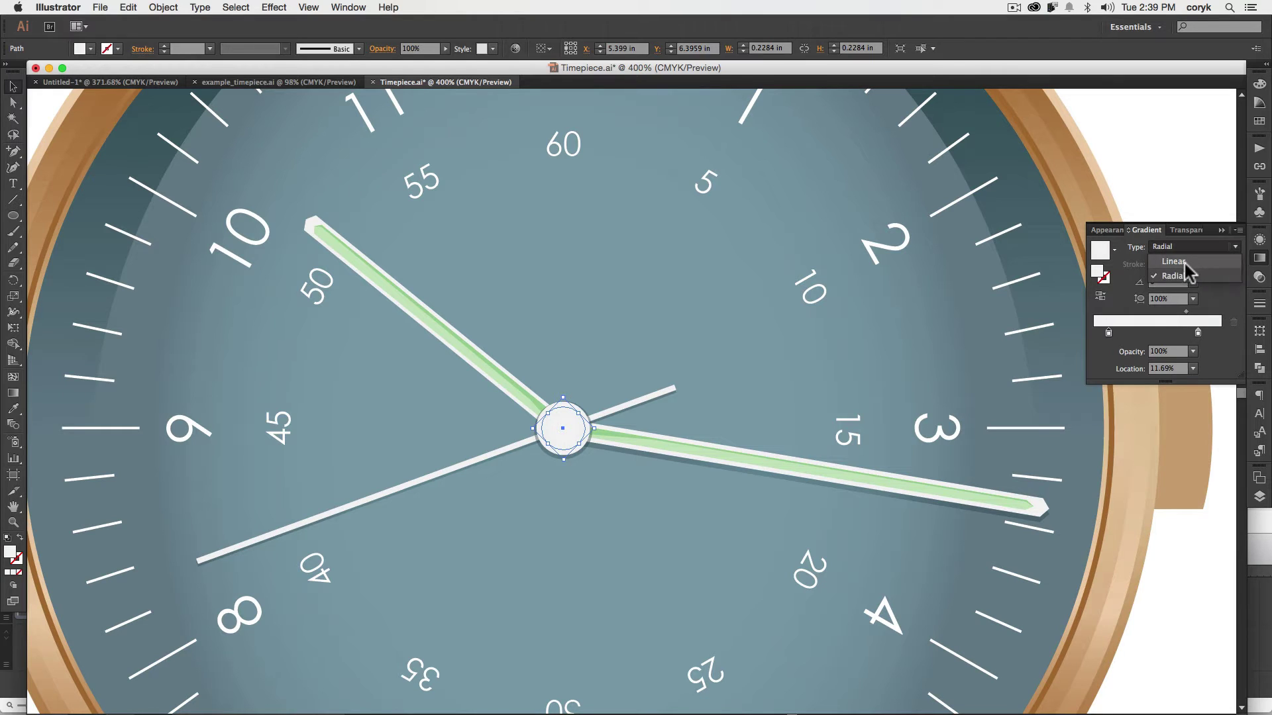
click(1184, 263)
Set the gradient's end stop to 28% black, its start stop to location 0% and its midpoint to 52.08%
double_click(1197, 333)
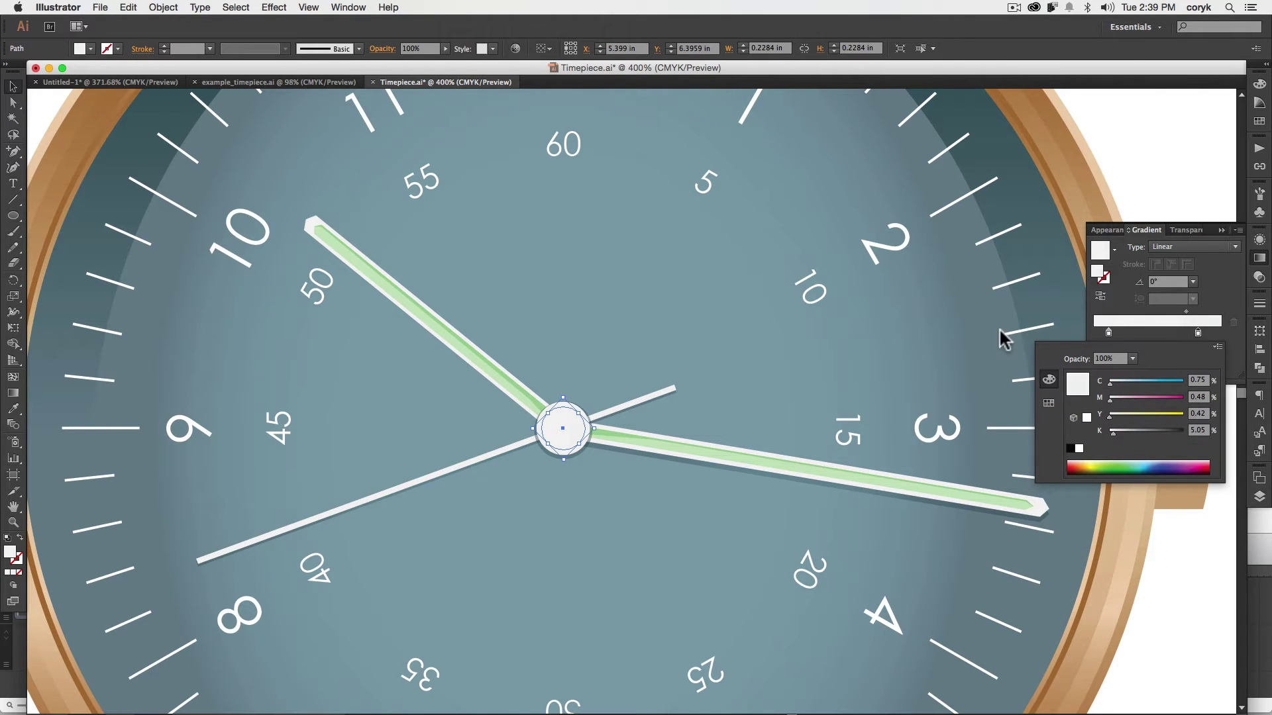
drag(1126, 429, 1130, 432)
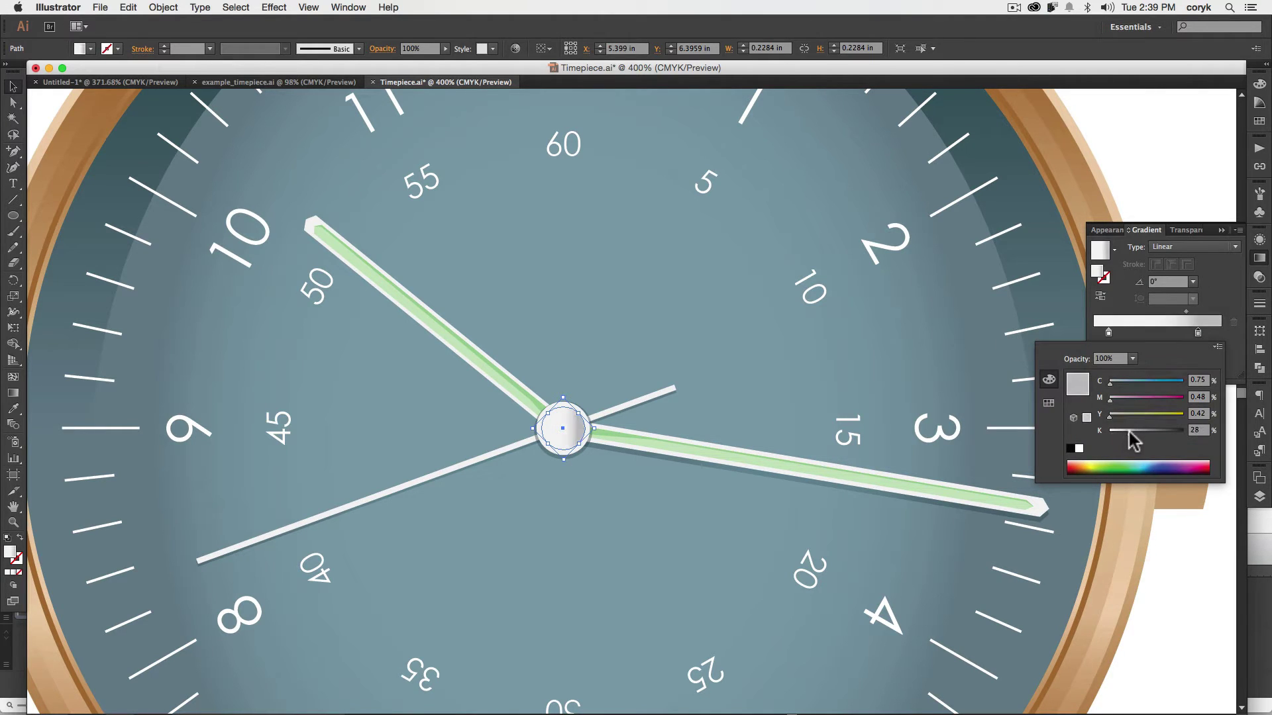
click(1079, 333)
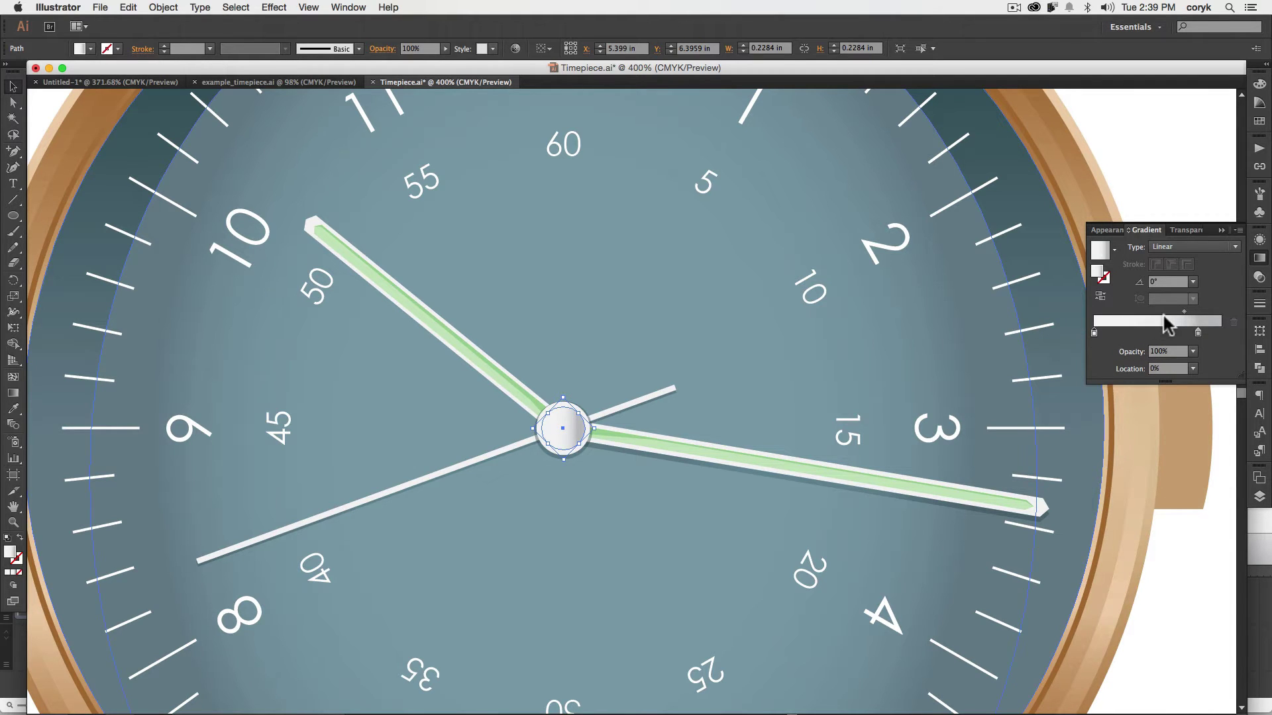
click(1143, 310)
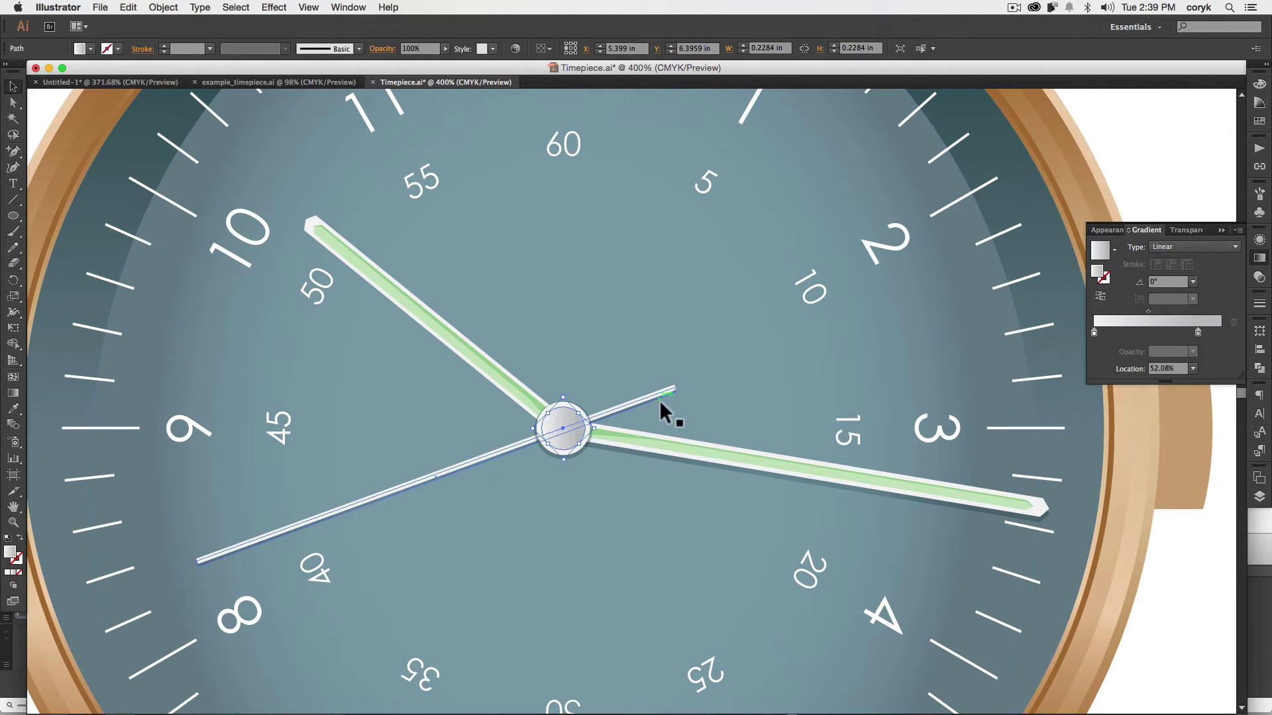
Paste a copy of the gradient circle in front, shrink it from its center to 0.2048 in and reverse its gradient
key(super+c)
key(super+f)
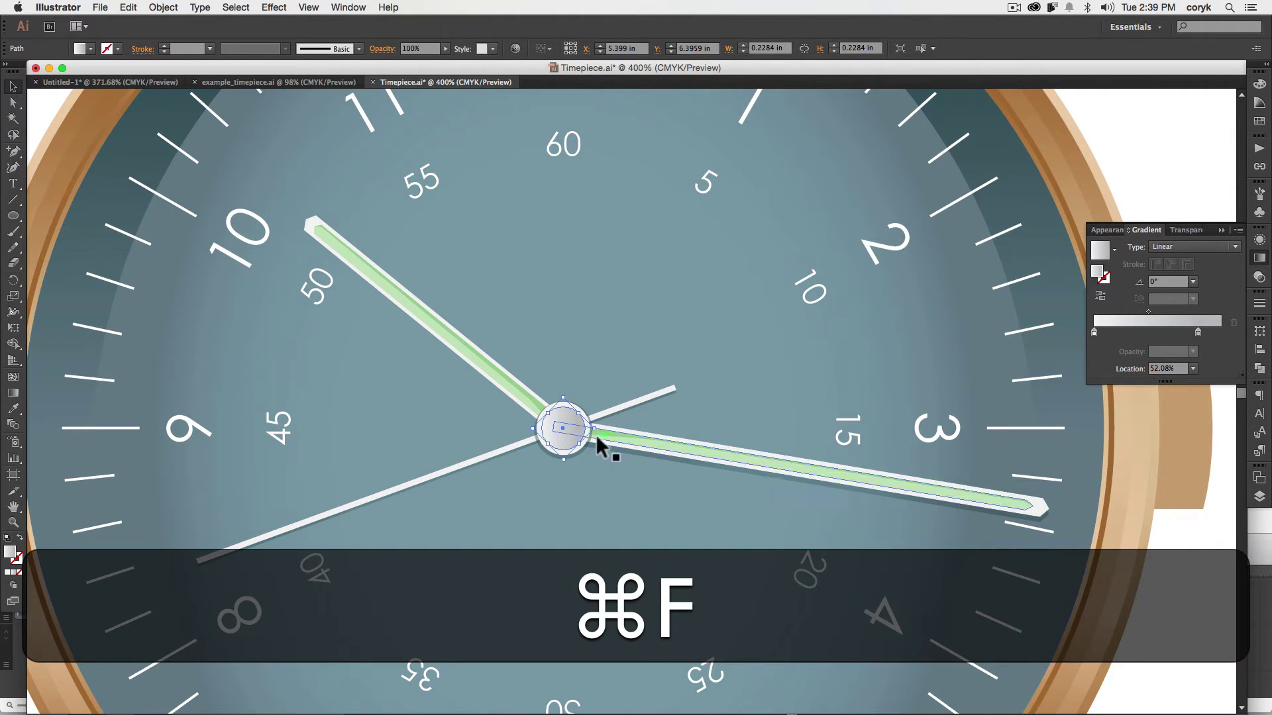
drag(594, 428, 600, 432)
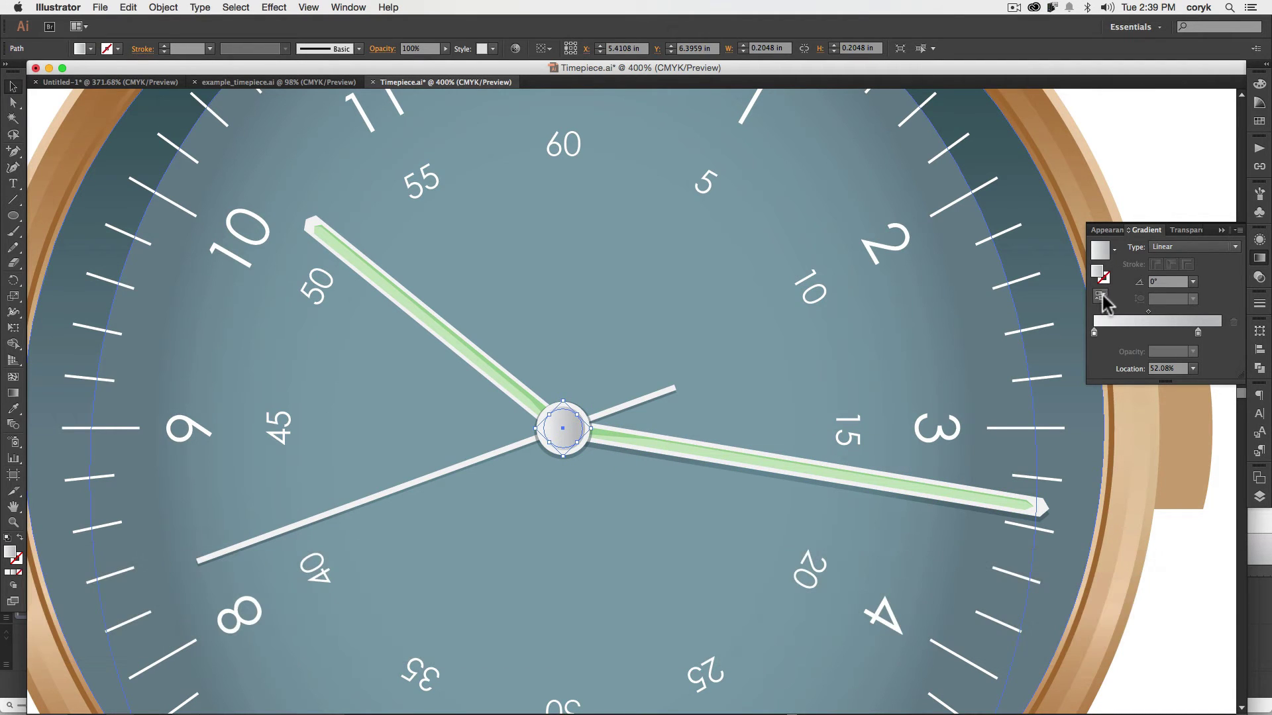
click(1101, 297)
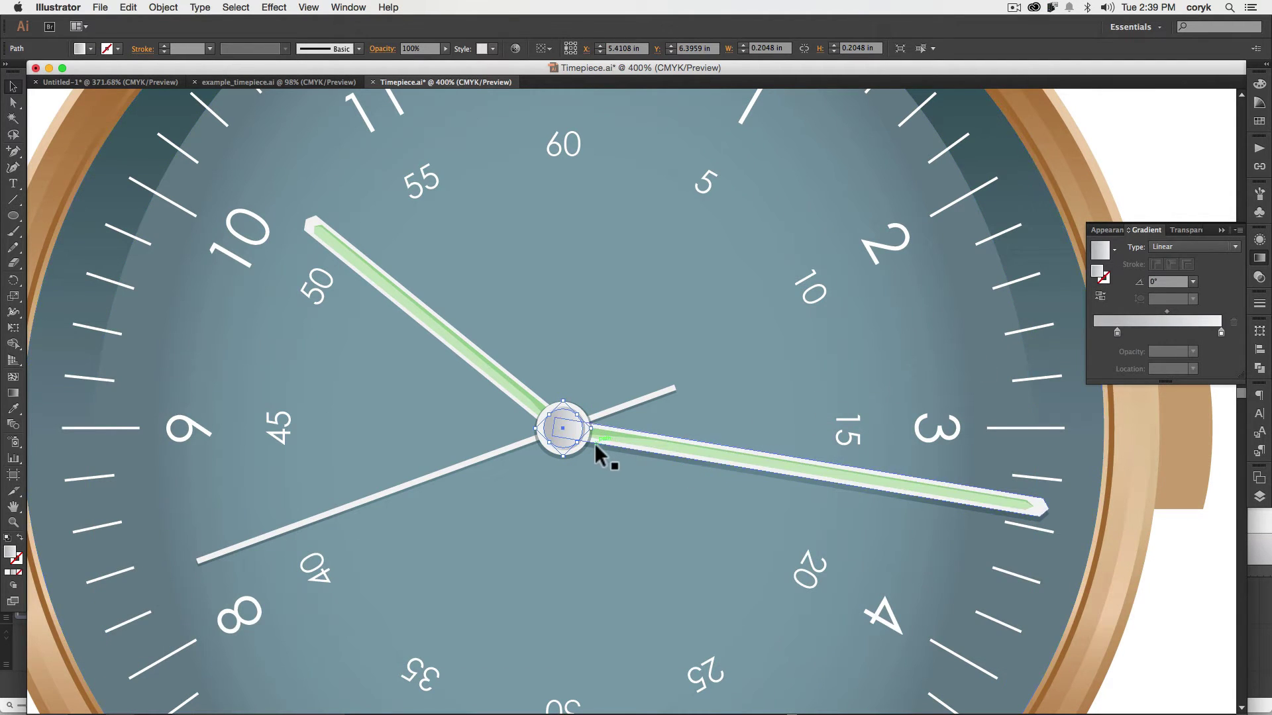
Paste another circle copy in front, shrink it to 0.1637 in and fill it with the second hand's off-white
key(super+c)
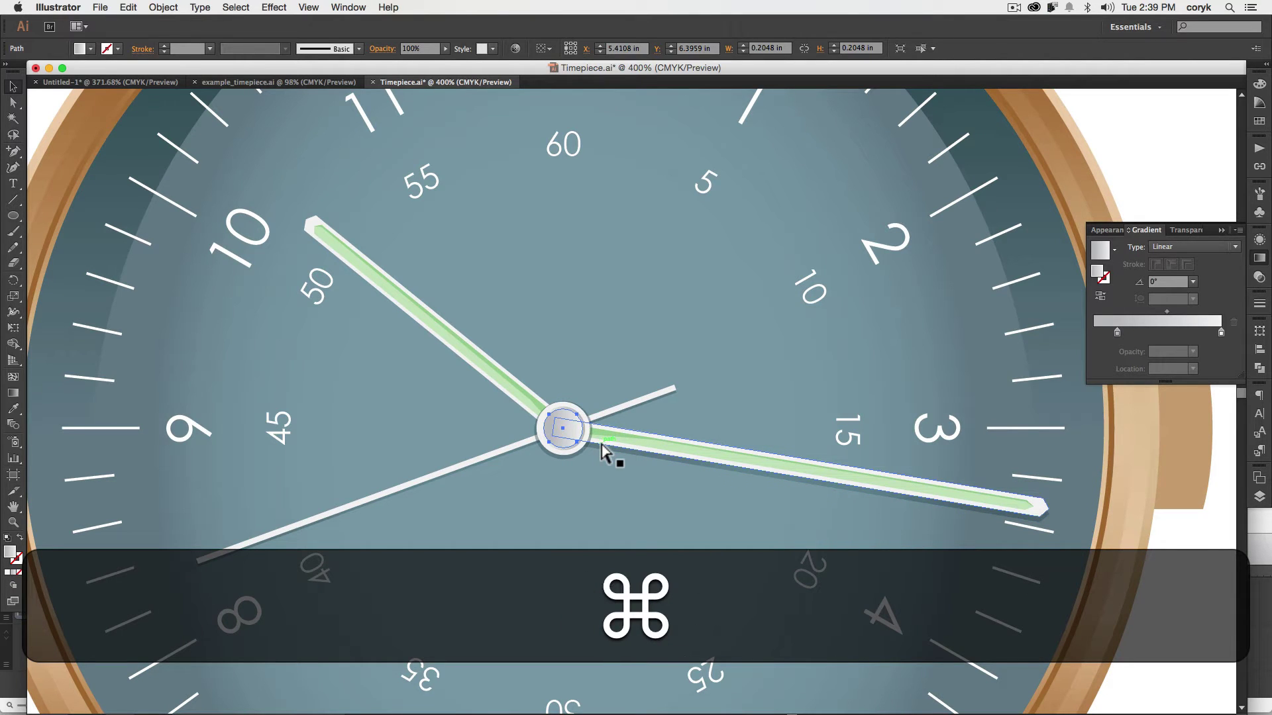
key(super+f)
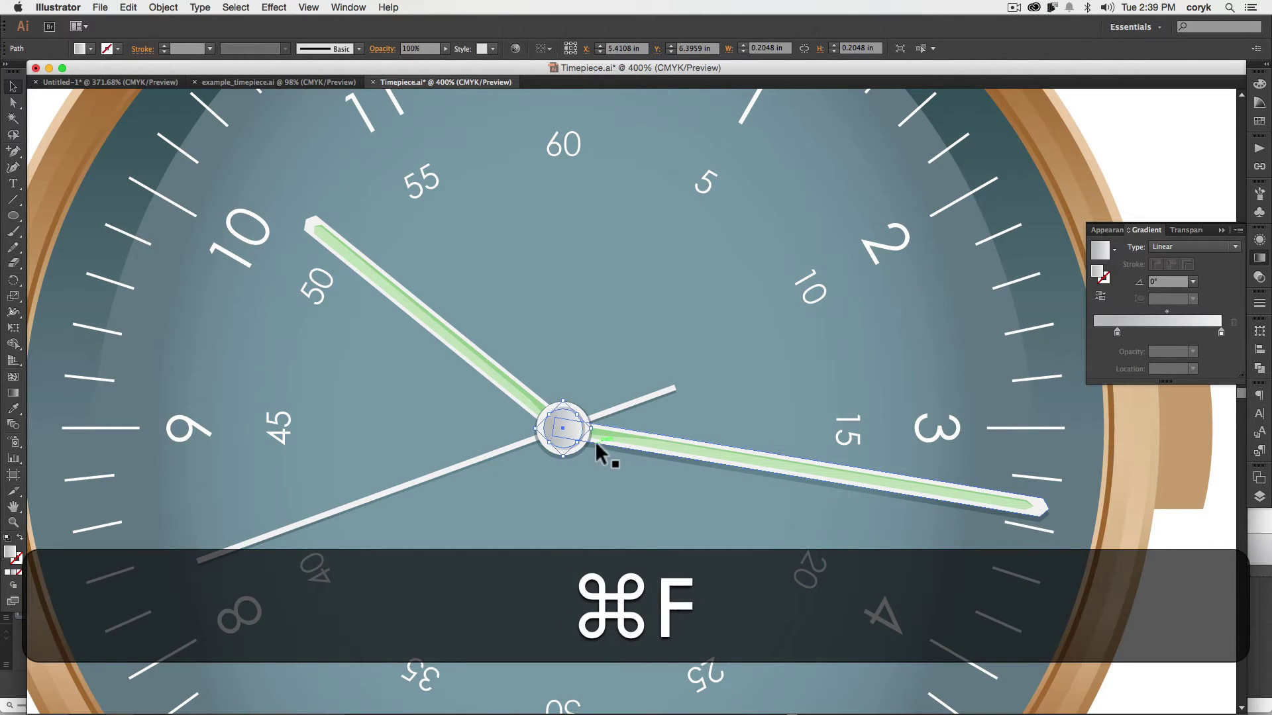
drag(590, 429, 579, 431)
key(alt+shift+i)
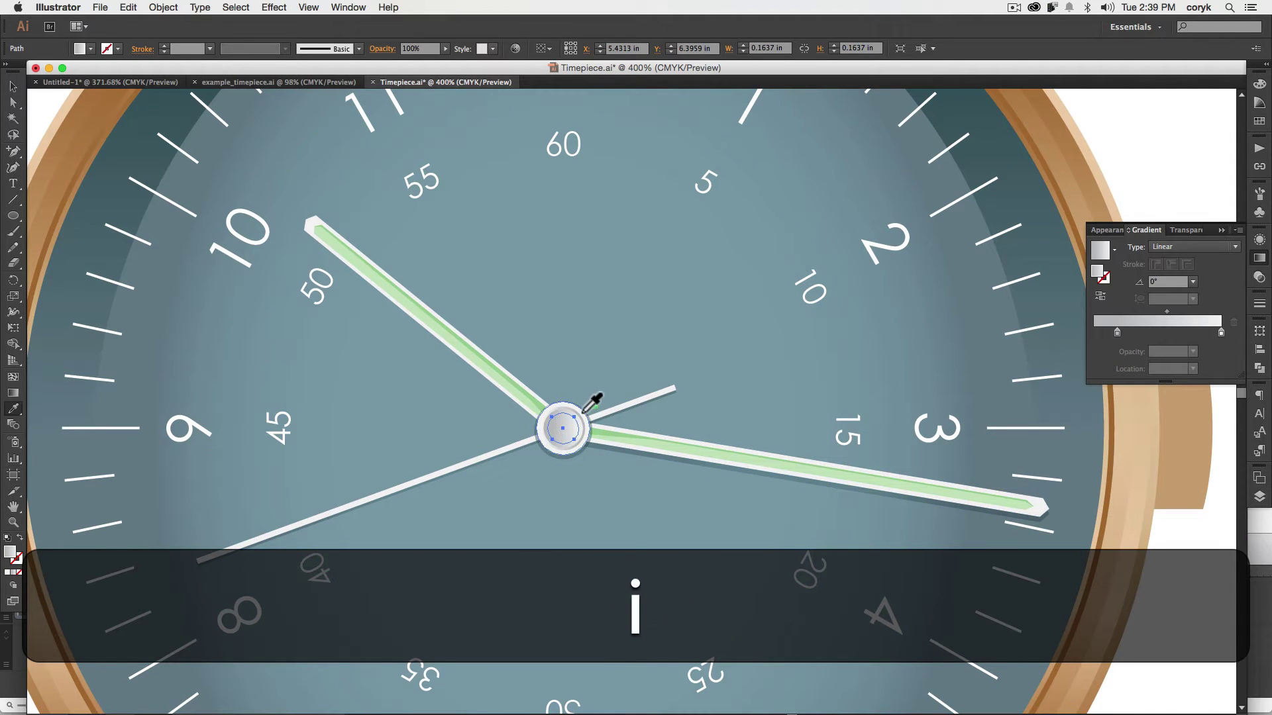
click(591, 418)
click(611, 410)
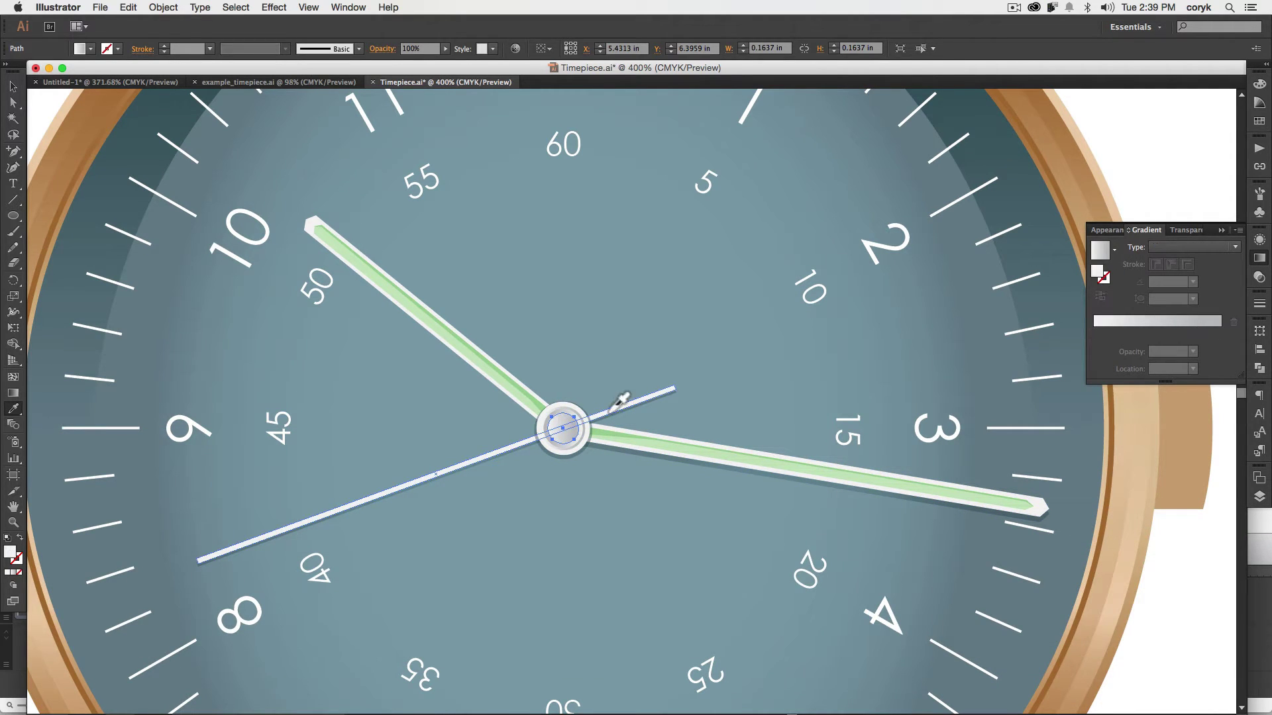
key(v)
click(1192, 611)
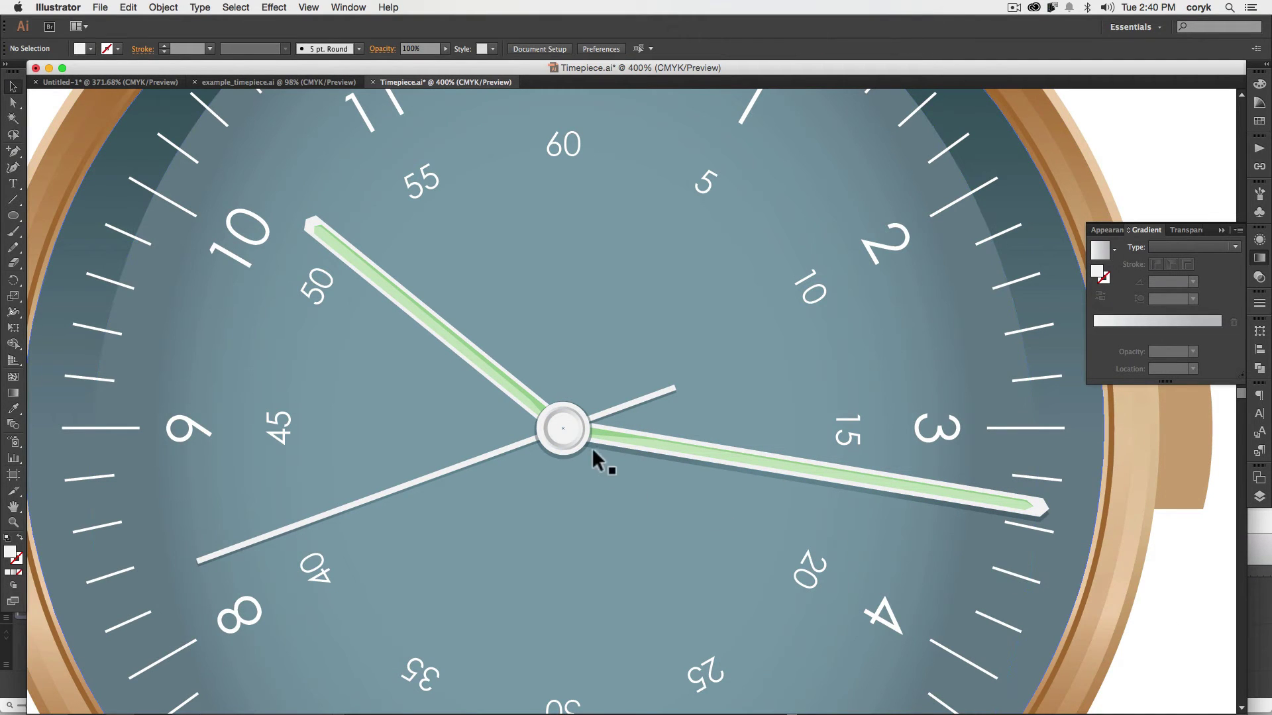
Paste a copy of the outer 0.2284 in gradient circle behind it and enlarge the circle slightly from its center
key(z)
drag(616, 392, 505, 490)
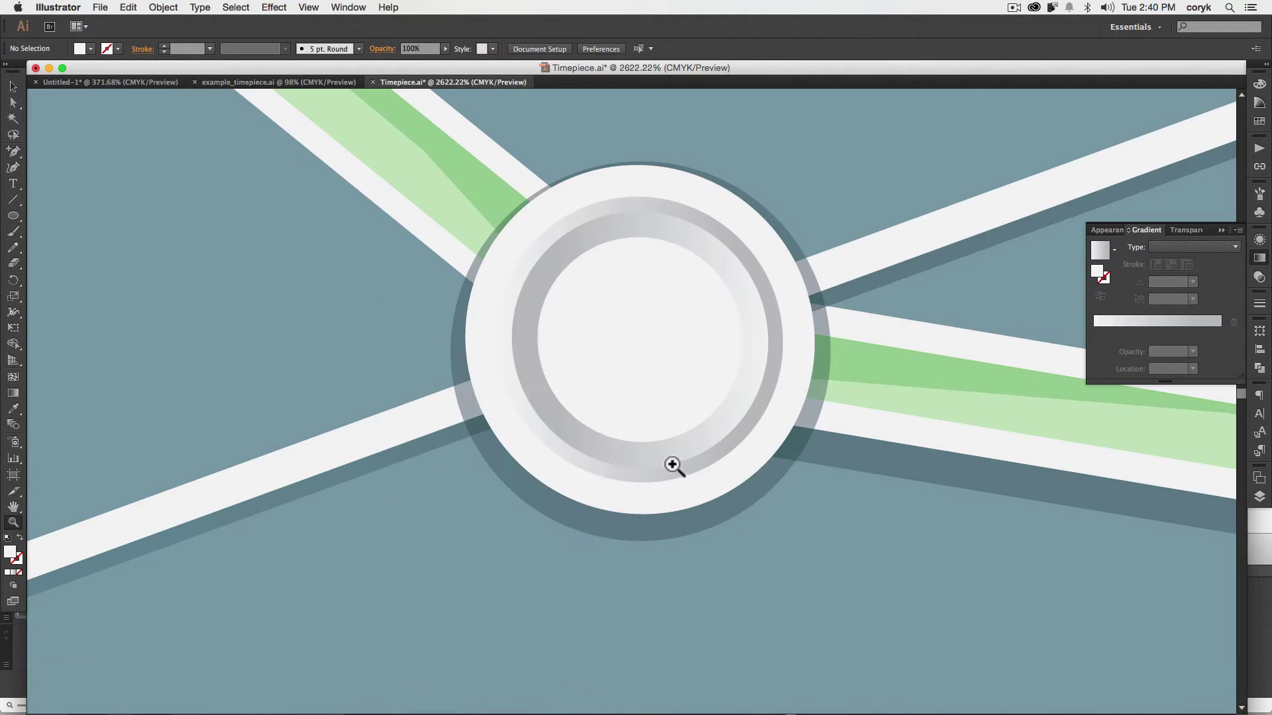
key(v)
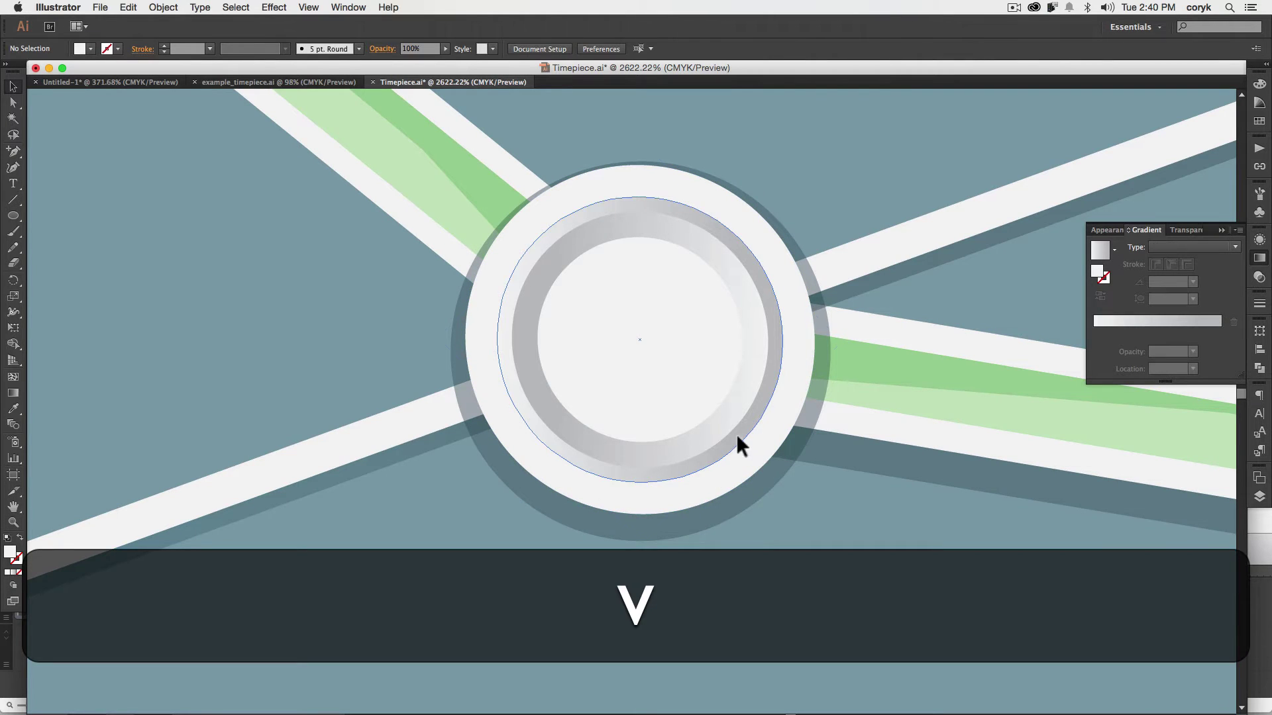
click(737, 433)
key(super)
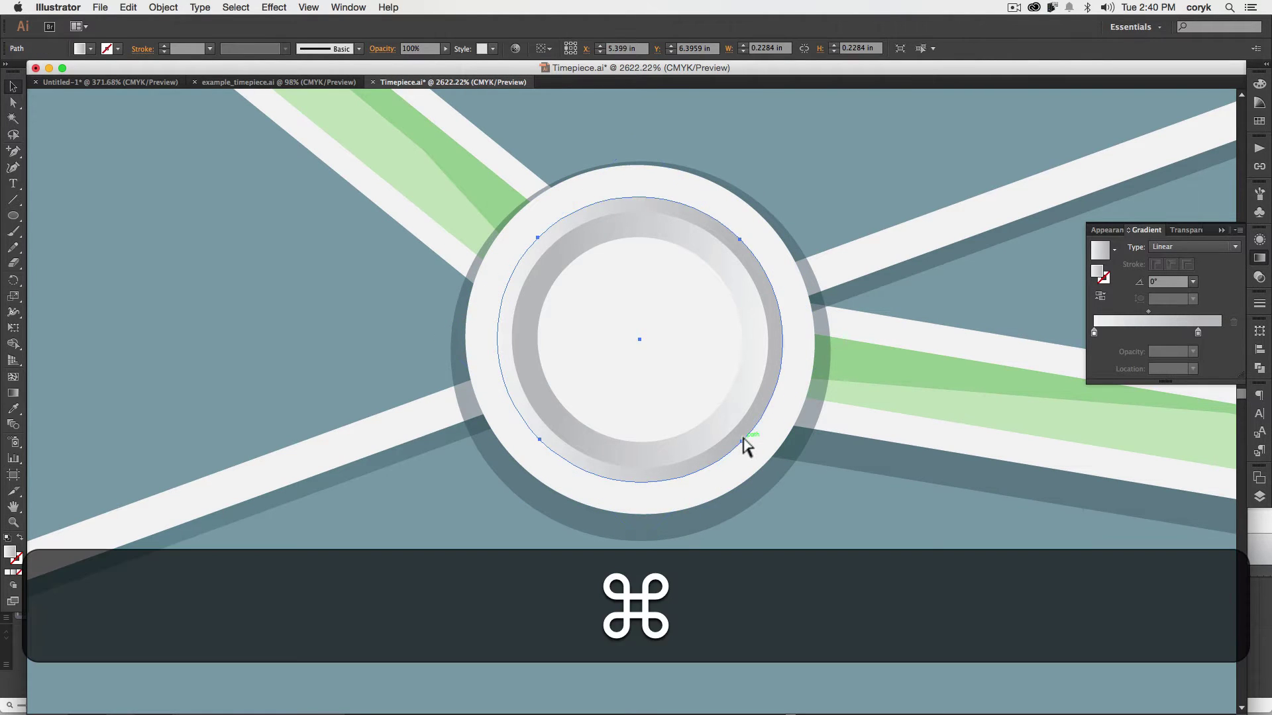
key(super+c)
key(super+b)
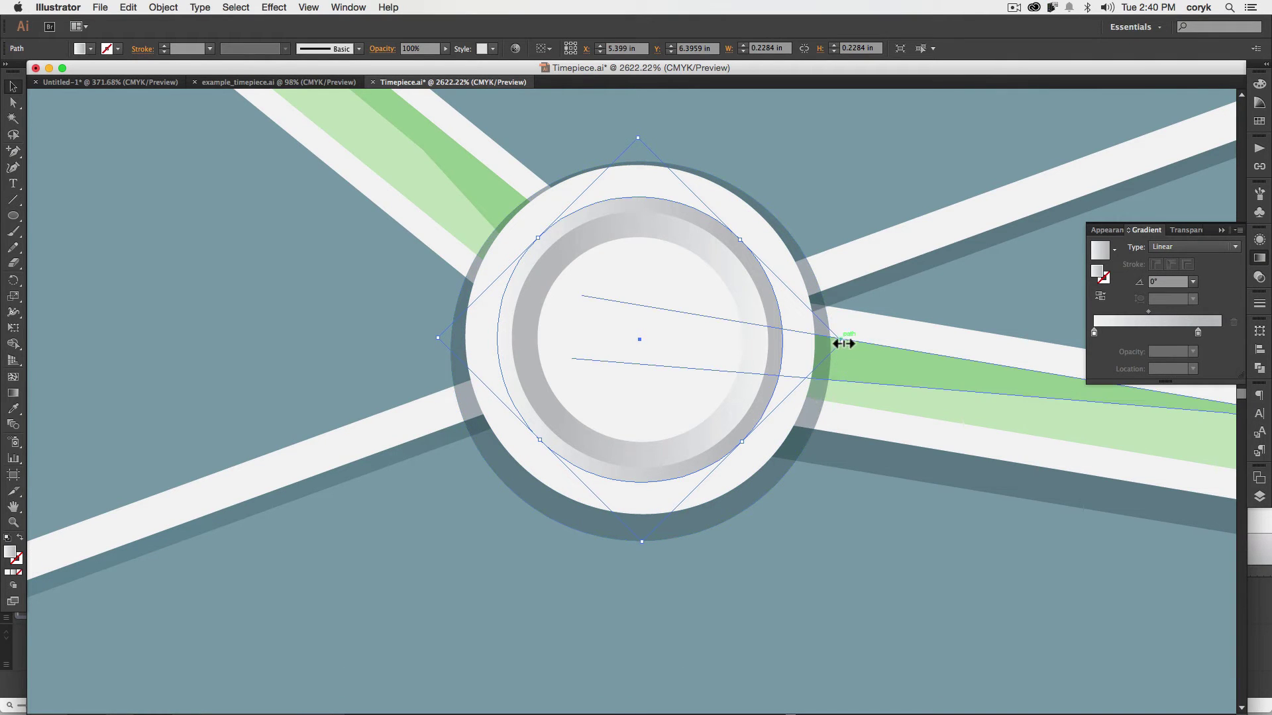
mouse_move(841, 342)
mouse_down()
mouse_move(874, 349)
mouse_move(855, 346)
mouse_up()
key(alt+shift)
Fill the 0.2284 in gradient circle with the hub's off-white
click(780, 370)
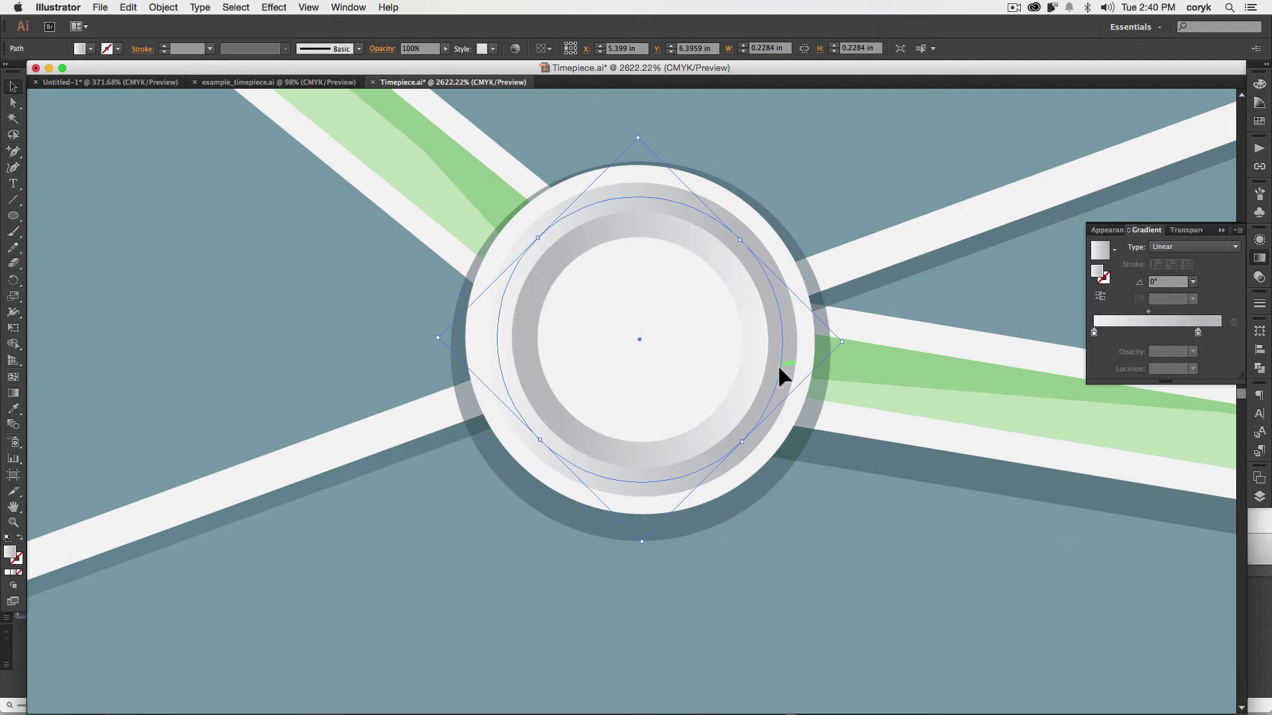
key(i)
click(807, 373)
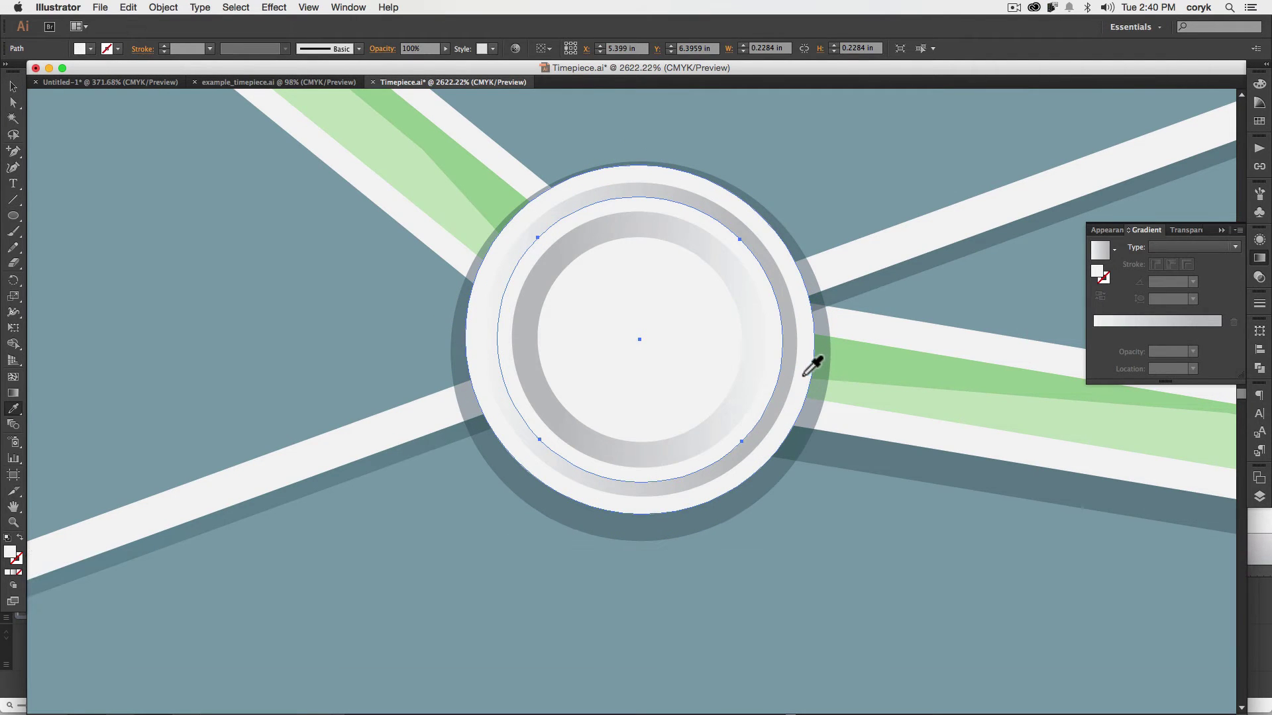
Enlarge the off-white circle from its center until only a thin outer gradient ring remains around it
key(v)
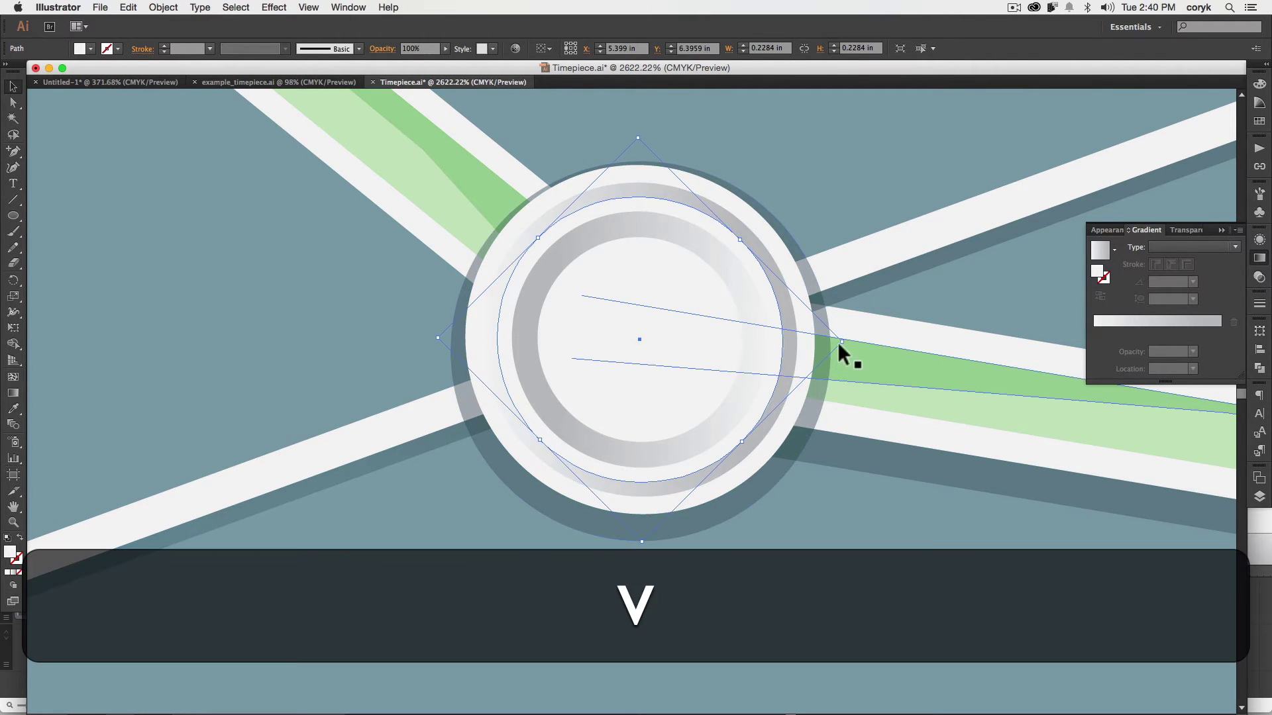
drag(841, 337, 850, 339)
key(super+z)
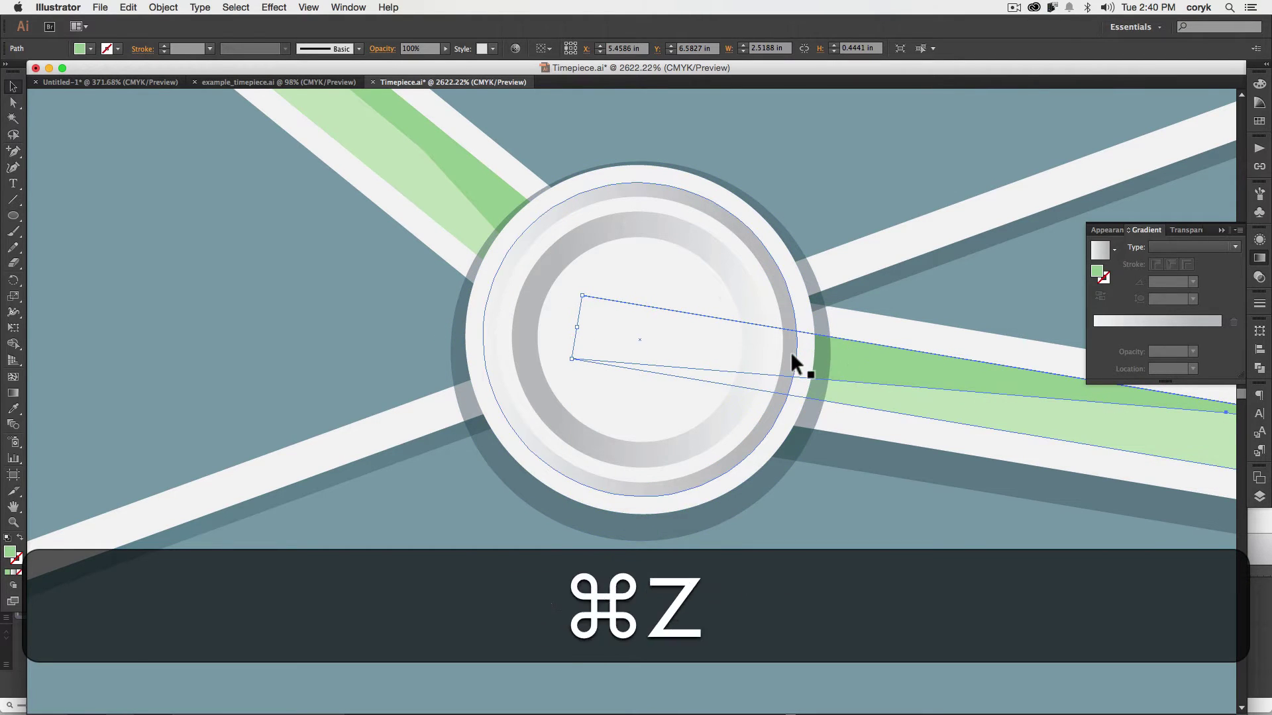
click(776, 355)
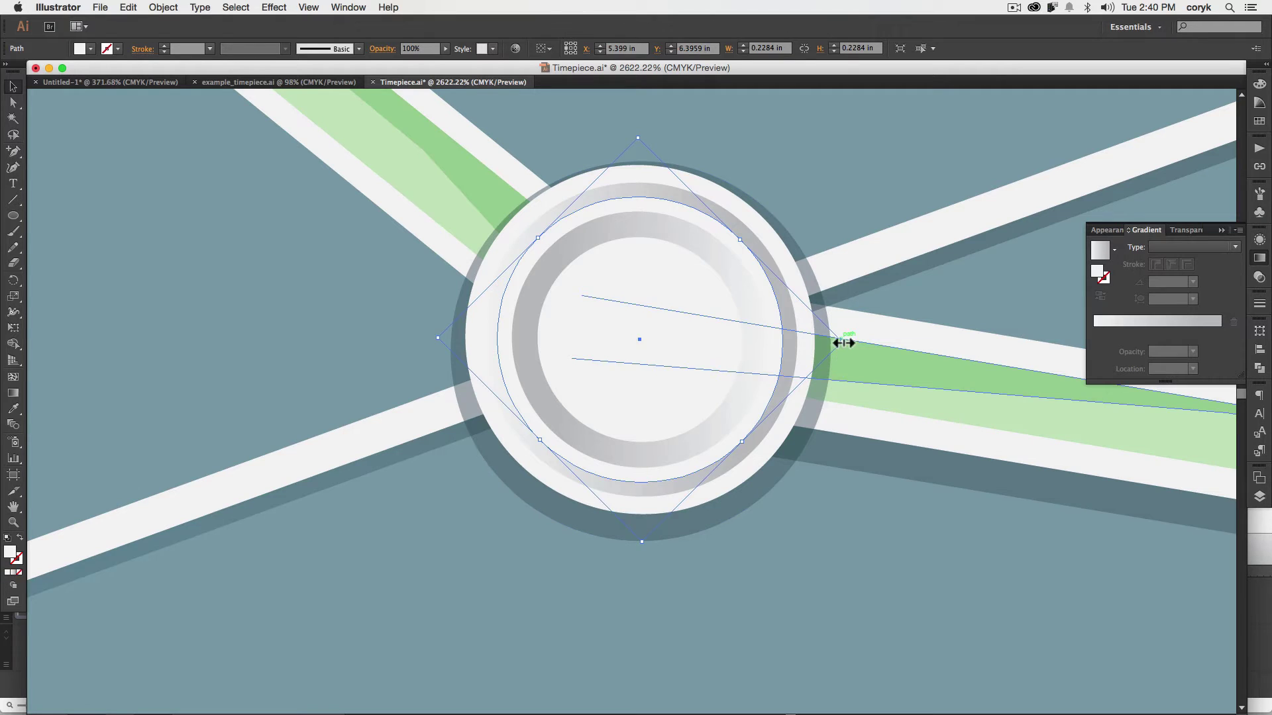
drag(844, 343, 737, 278)
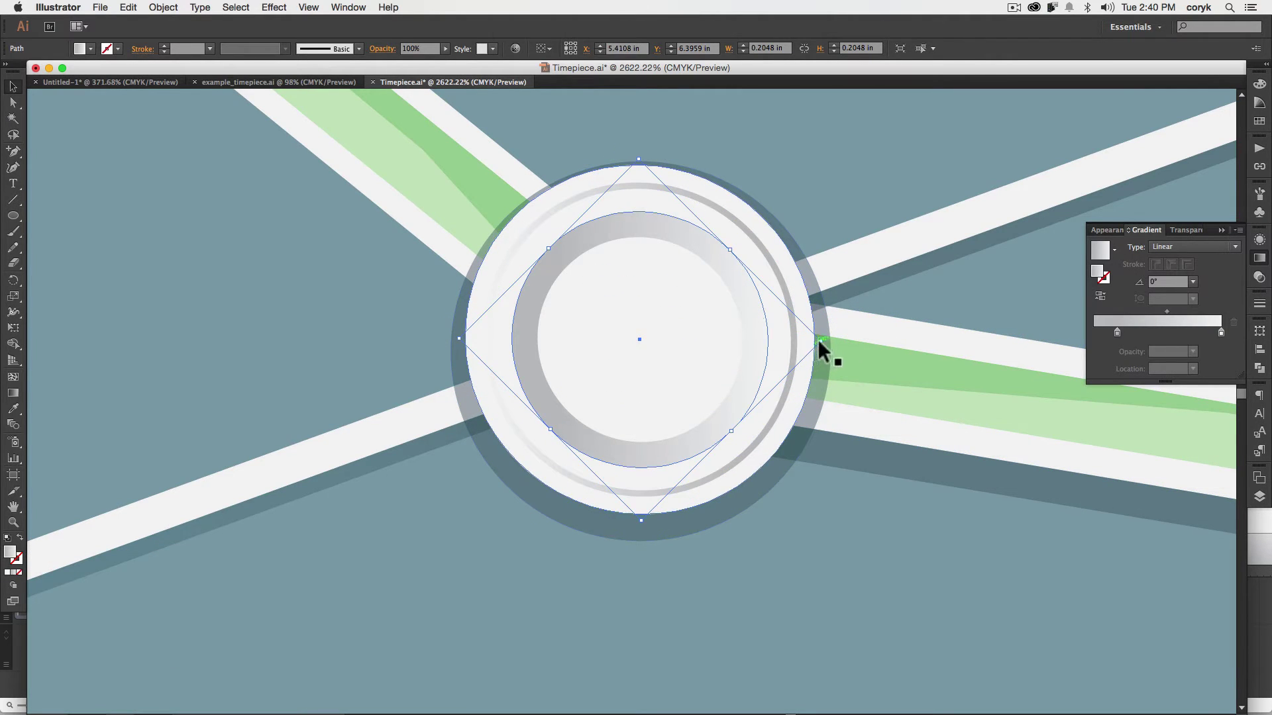
Shrink the inner gradient circle from its center to 0.1798 in to thin the inner ring on the hub
drag(818, 340, 792, 344)
key(super+minus)
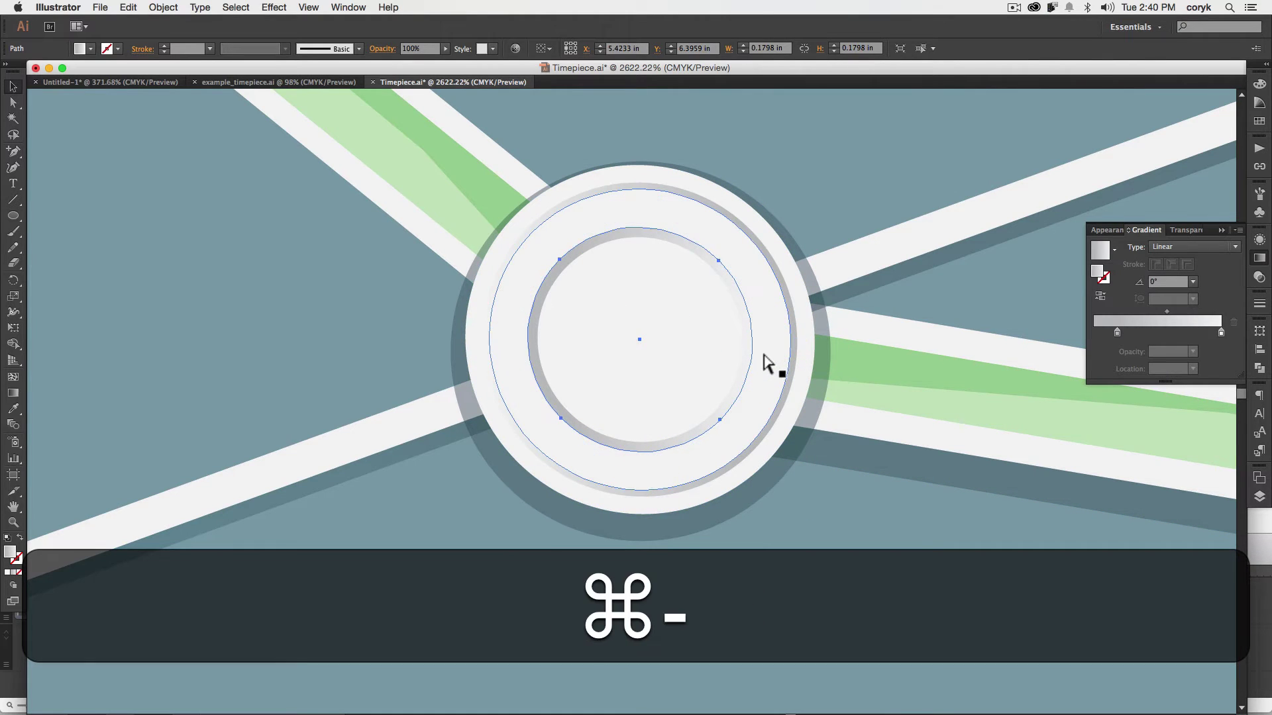
key(super+minus)
key(super+minus)
key(super+minus)
key(super+minus)
key(super+minus)
key(super+minus)
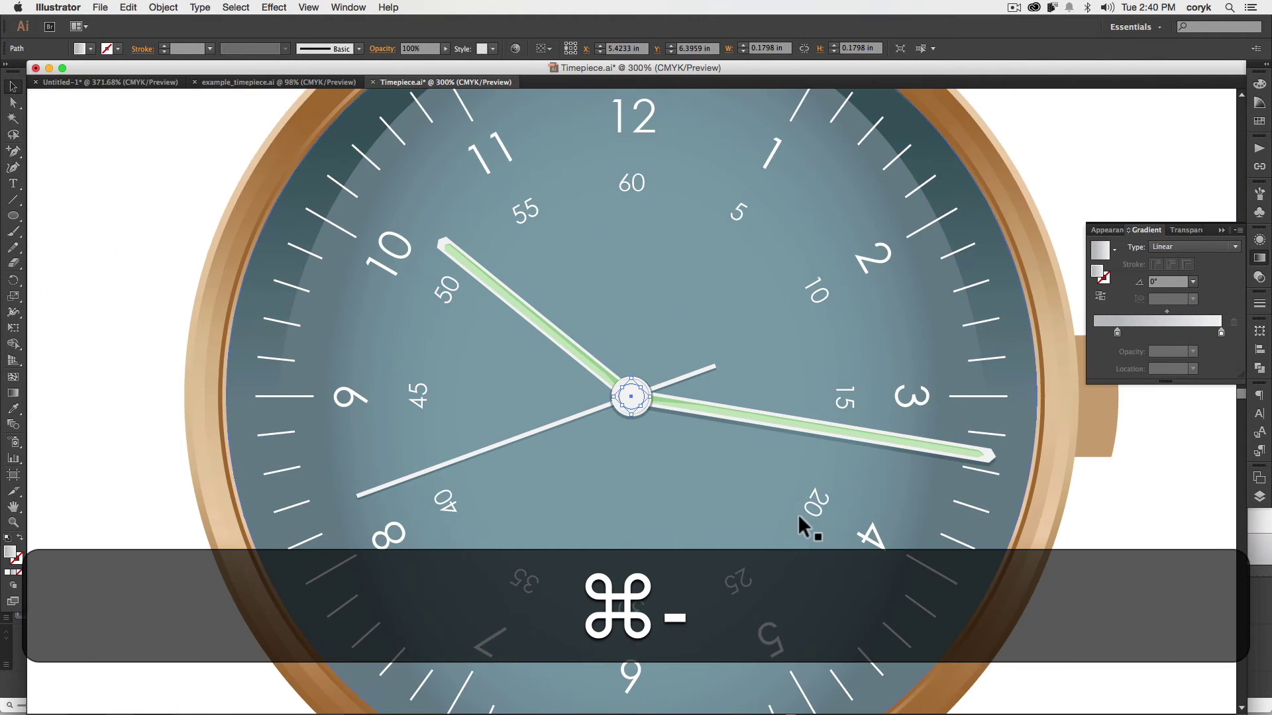
Select all the gradient and off-white ring circles on the hub and shrink them together from their center
key(super+v)
key(v)
click(1104, 549)
key(space)
drag(1050, 529, 990, 518)
key(z)
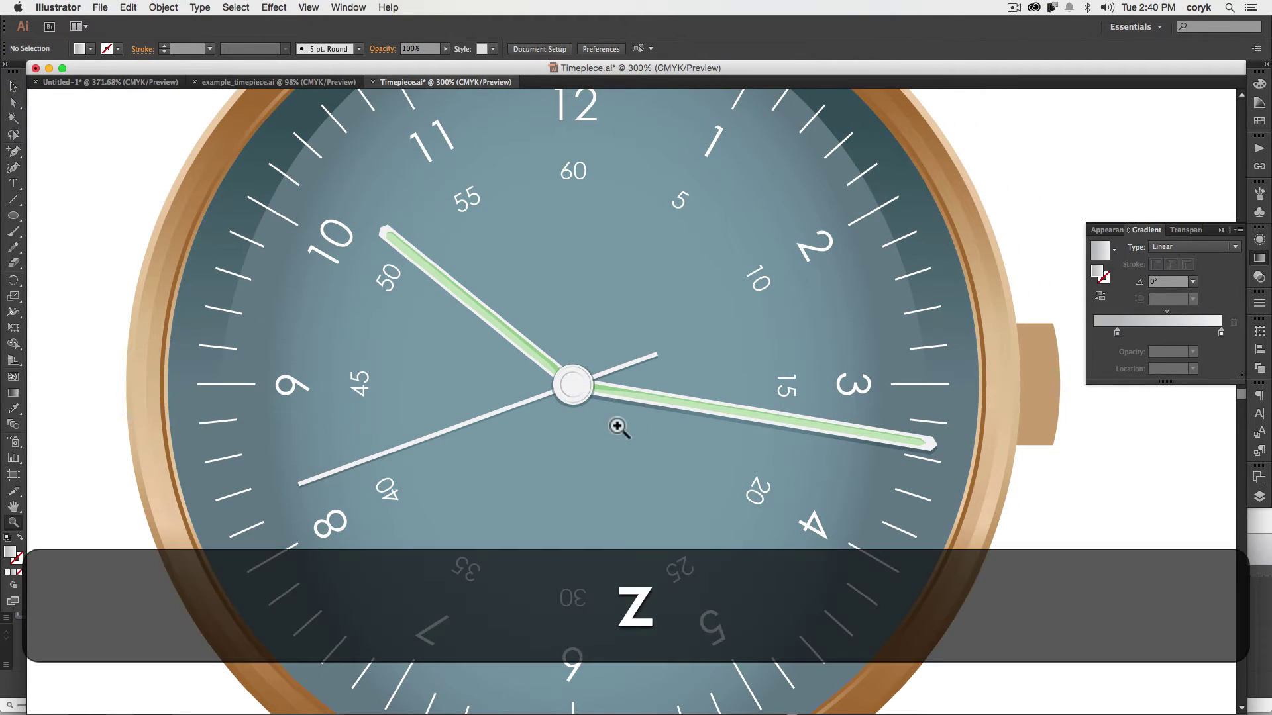
drag(613, 421, 520, 348)
key(v)
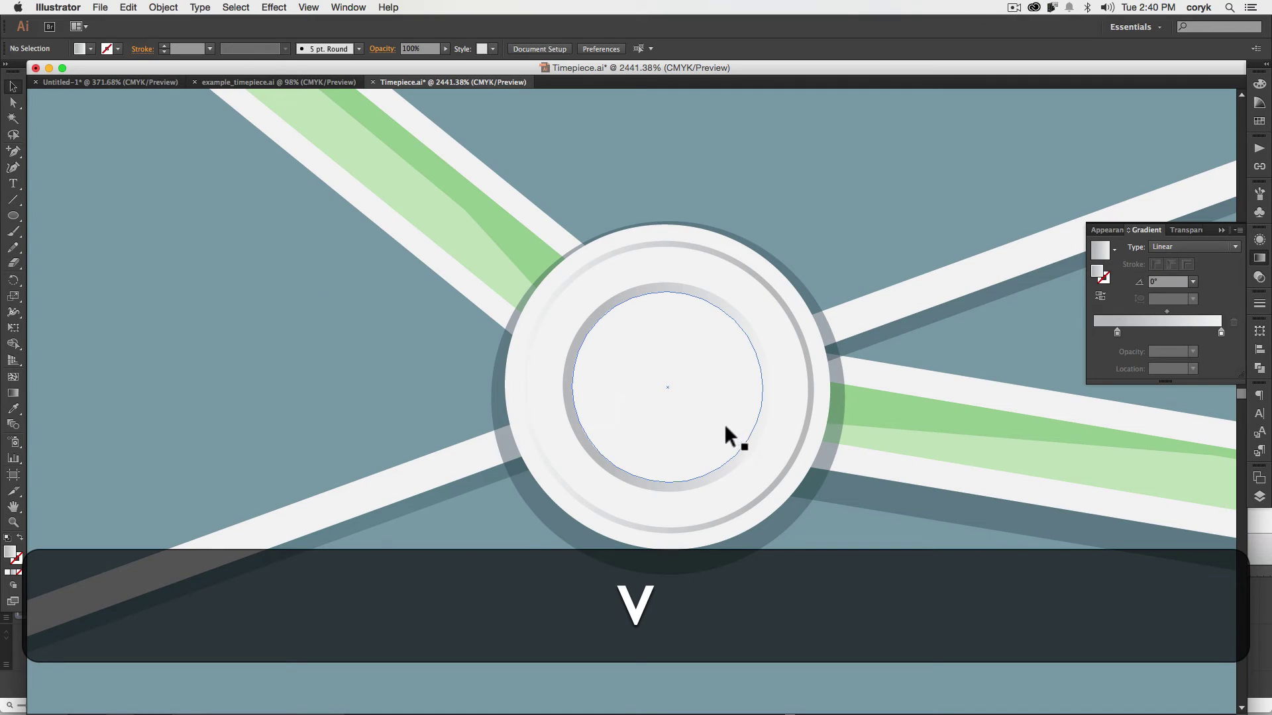
click(724, 426)
shift+click(746, 452)
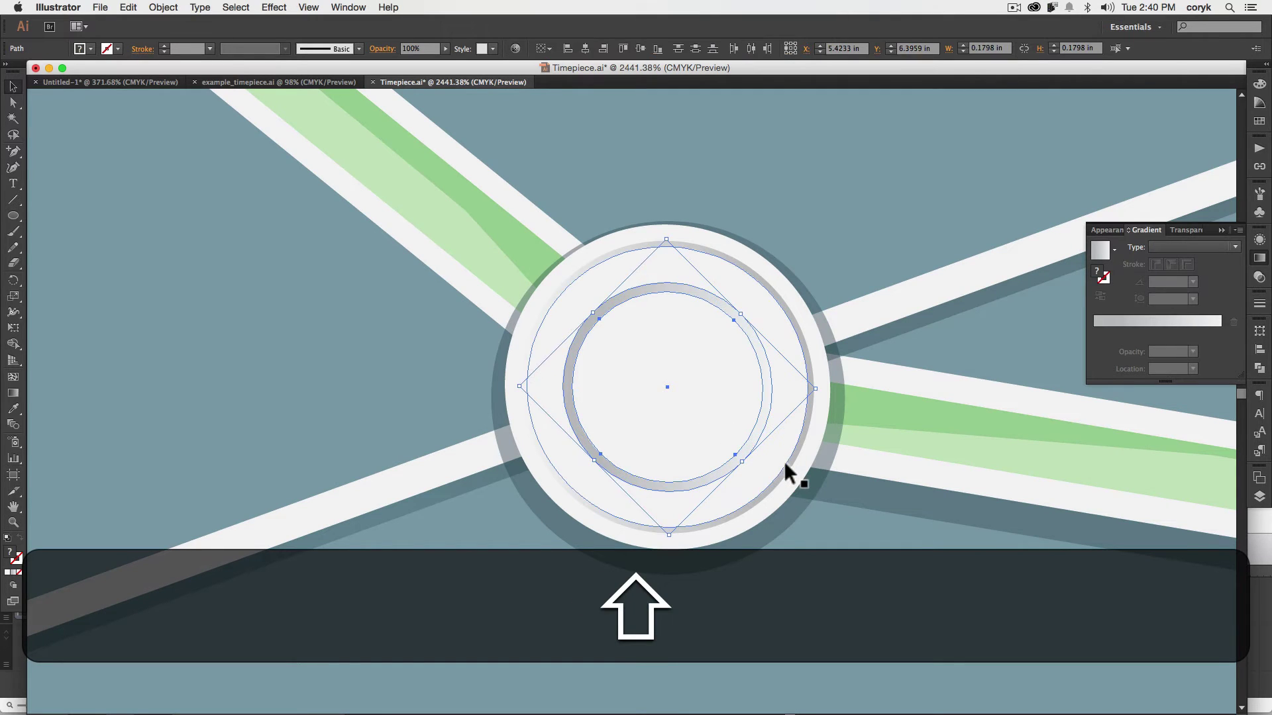
shift+click(776, 460)
shift+click(788, 464)
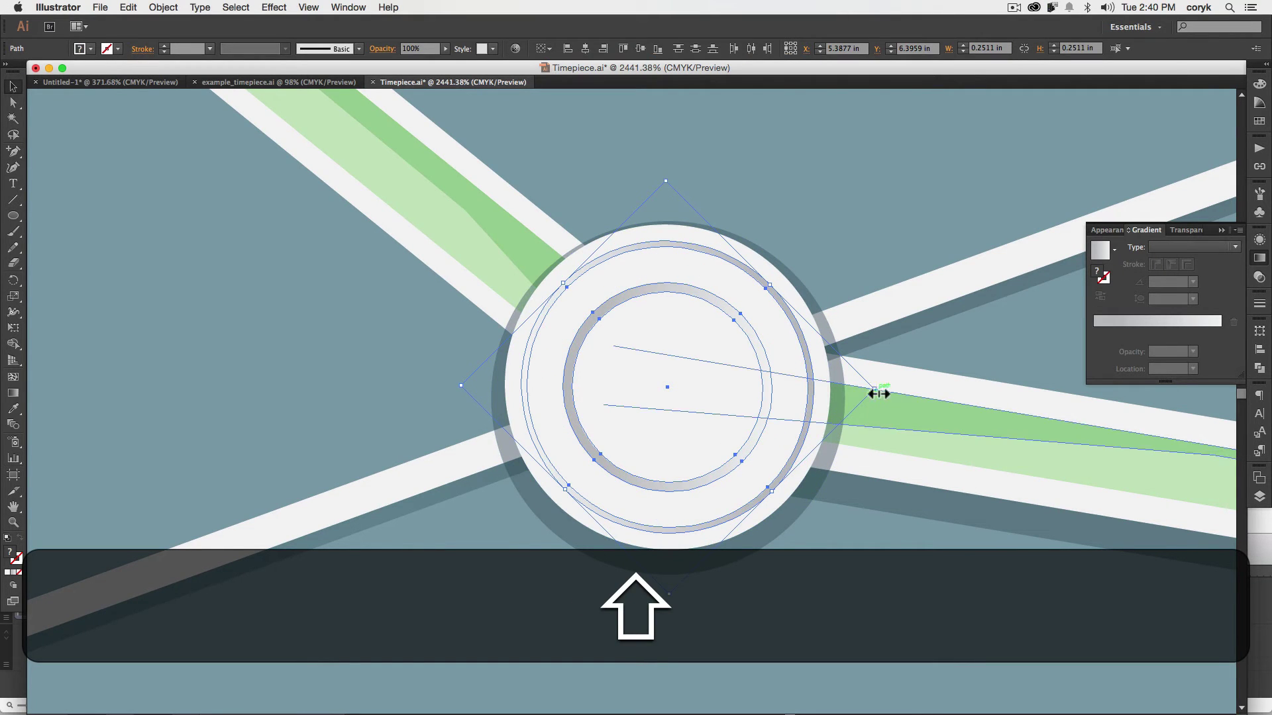
drag(873, 389, 789, 389)
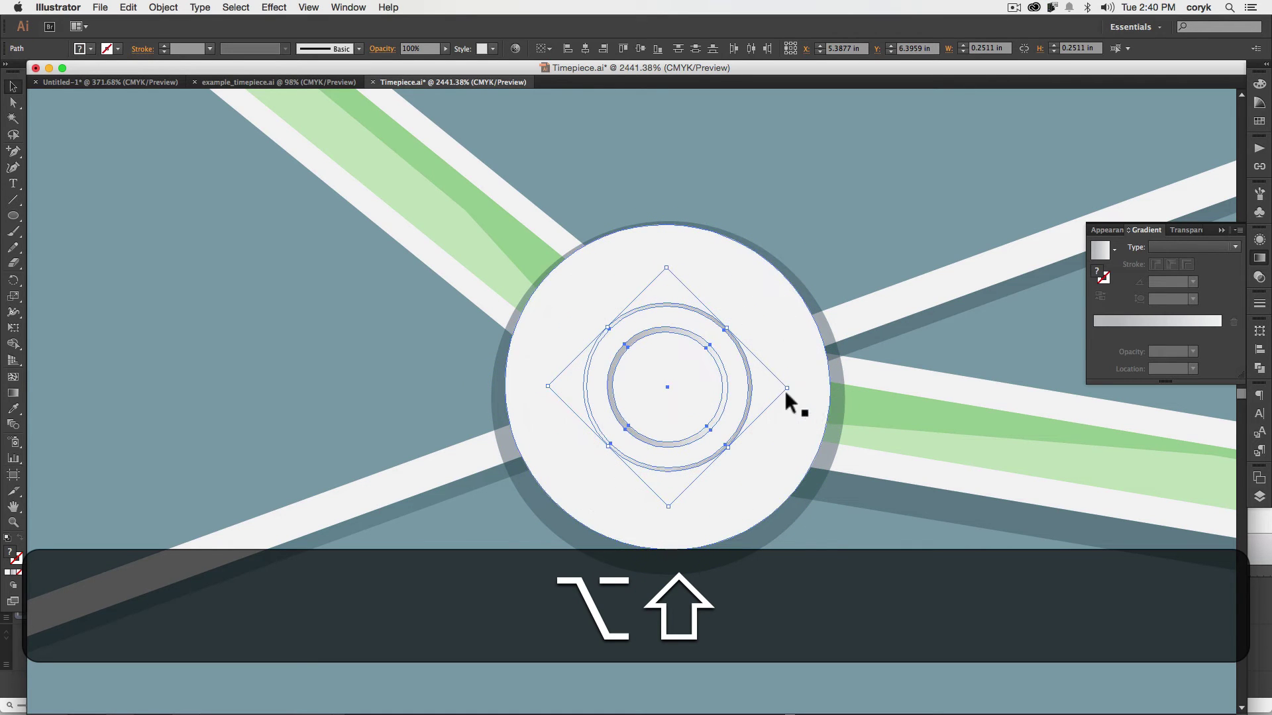
Align the ring circles and the large hub circle to their shared horizontal and vertical centers
shift+click(794, 342)
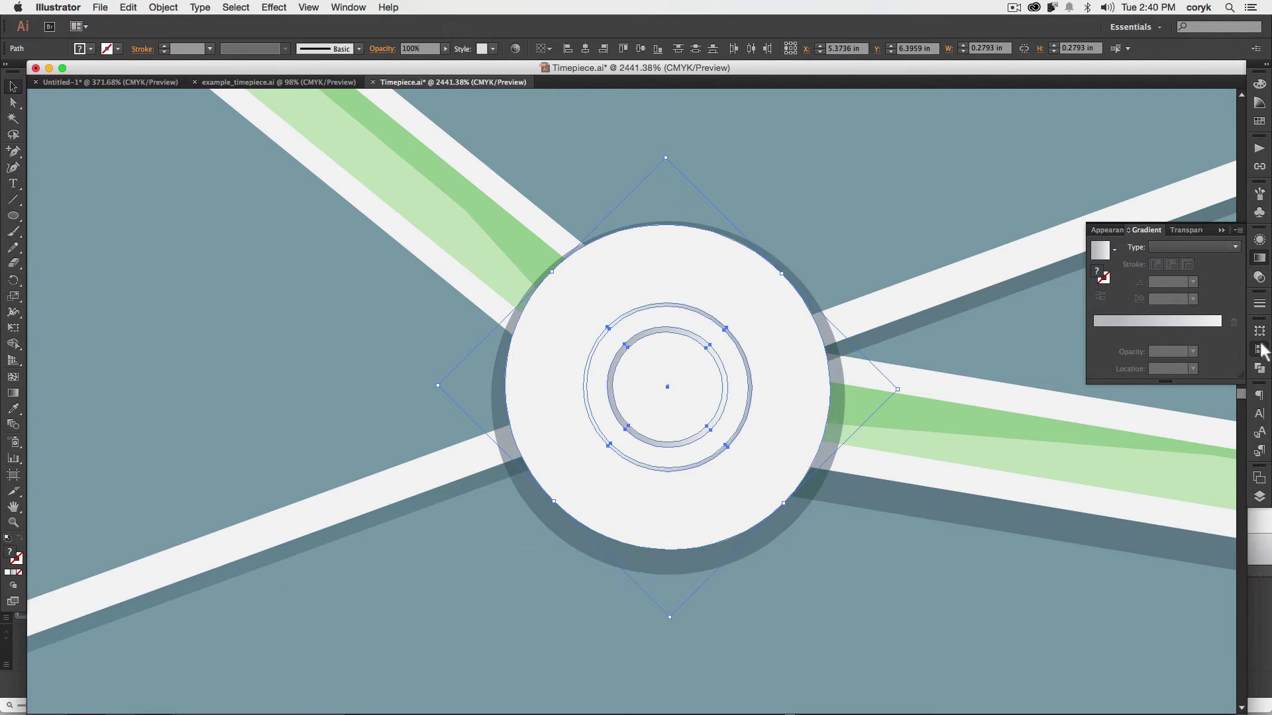
click(1259, 349)
click(1122, 352)
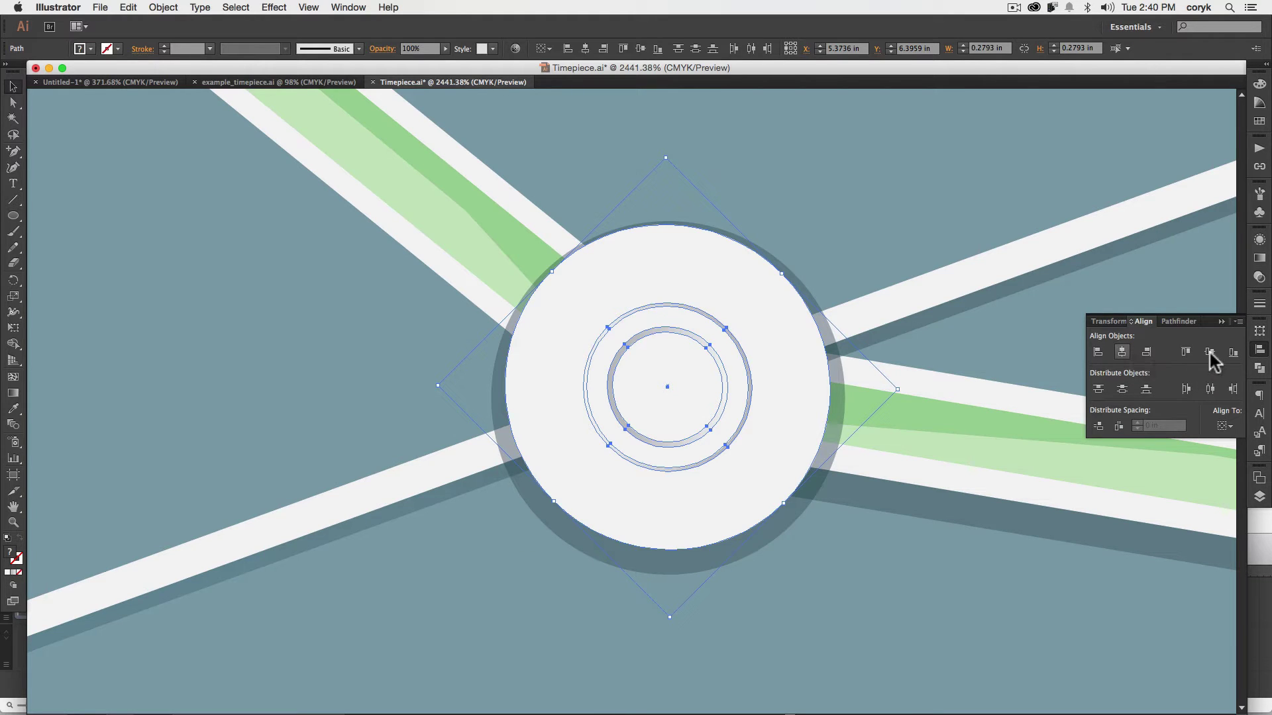
key(super+0)
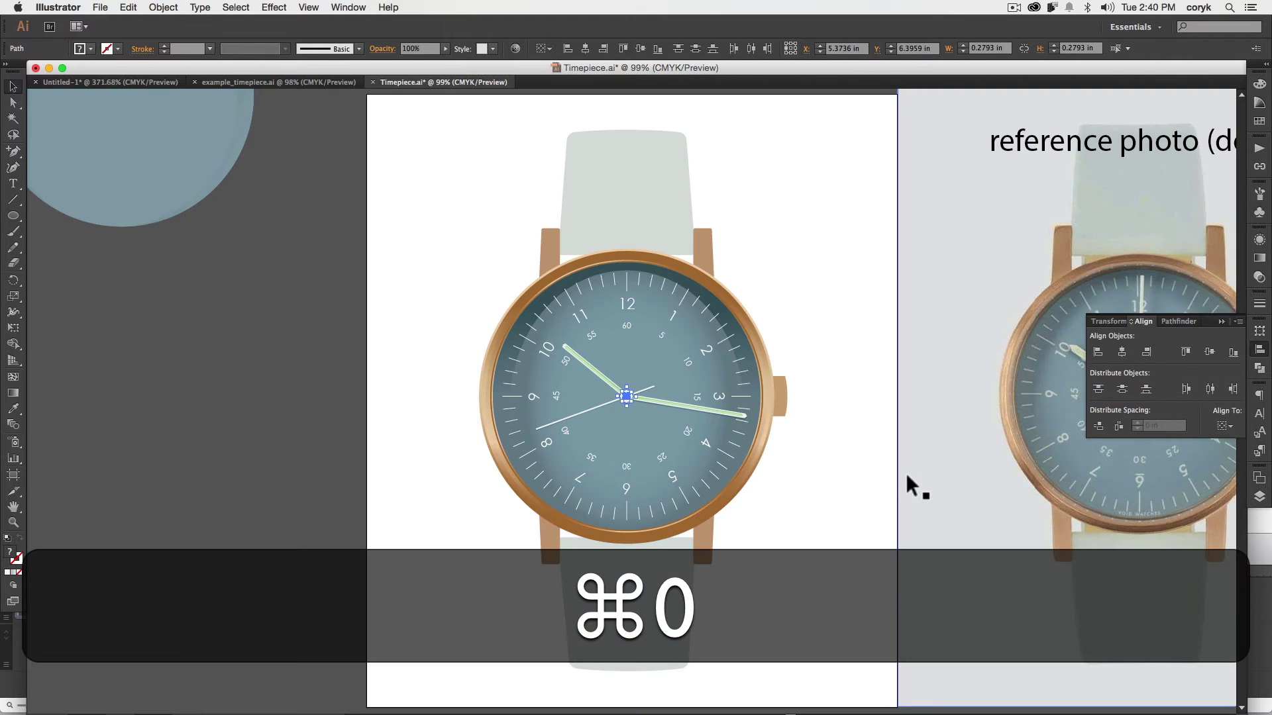
key(v)
click(854, 504)
key(space)
drag(854, 504, 647, 511)
key(space)
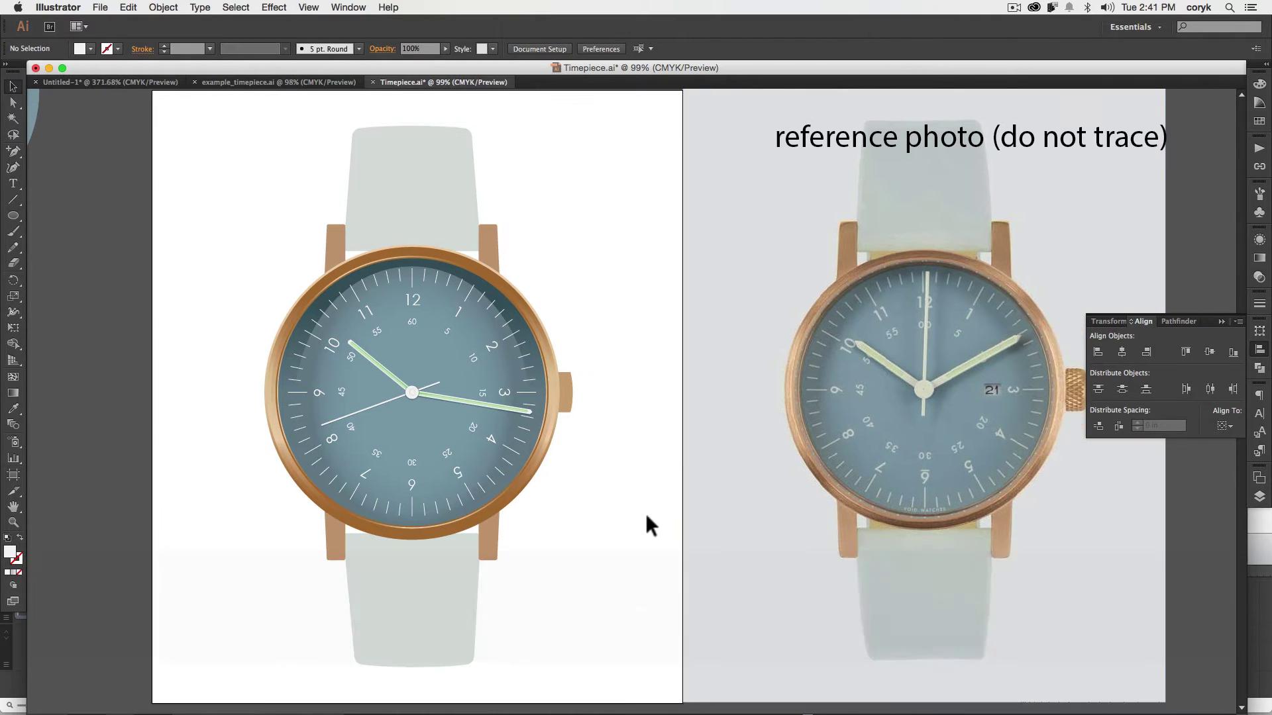
Enlarge the outer gradient ring circle on the hub downward and outward to about 0.1505 by 0.1594 in
key(z)
drag(376, 372, 486, 431)
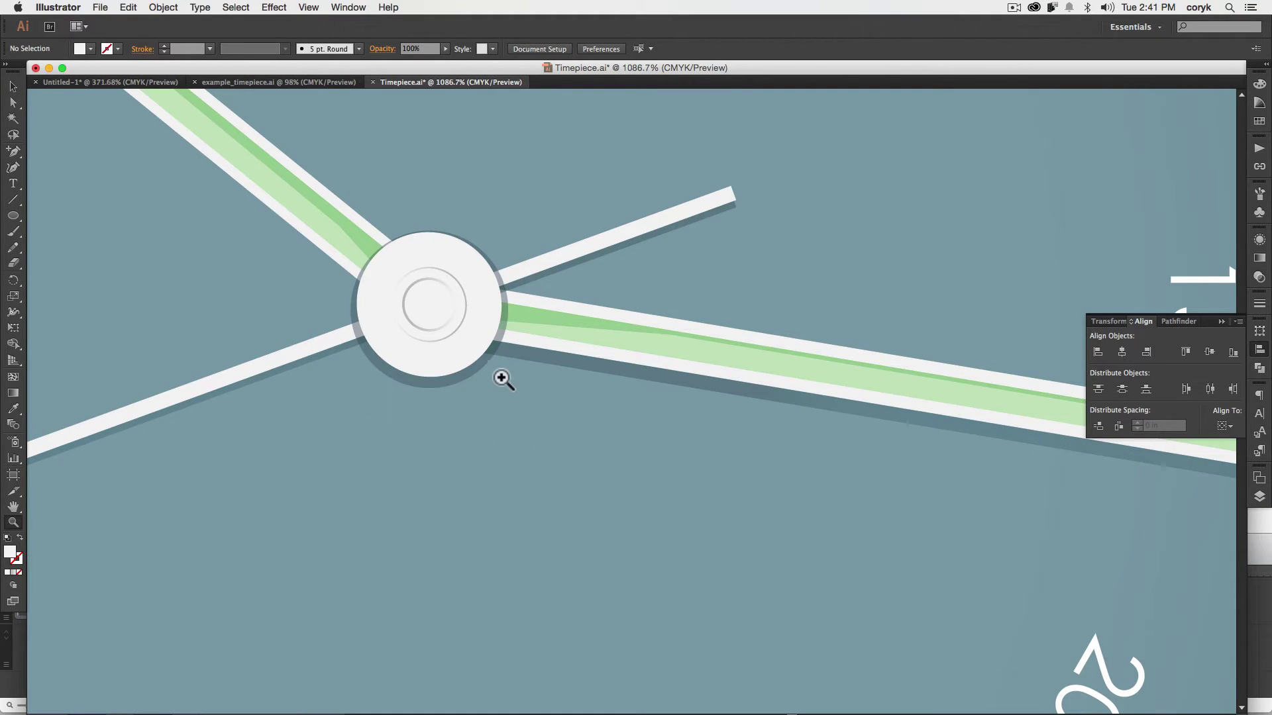
key(v)
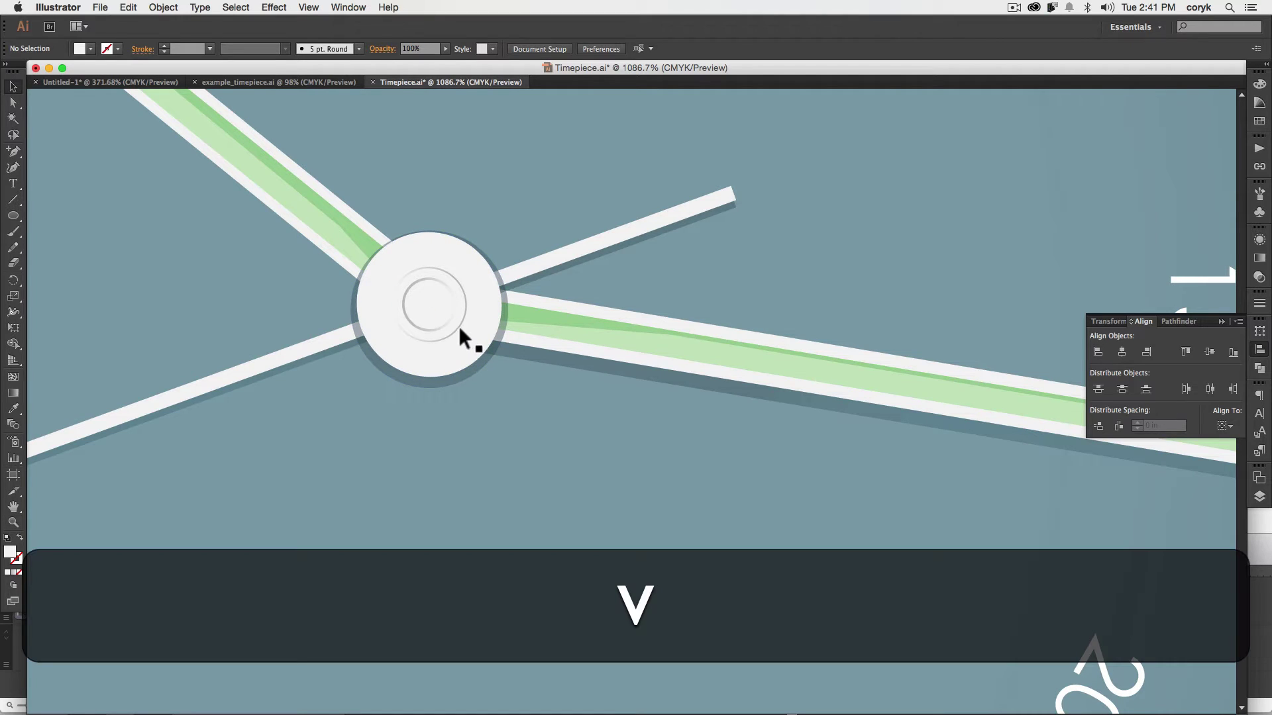
click(457, 330)
click(510, 385)
click(470, 335)
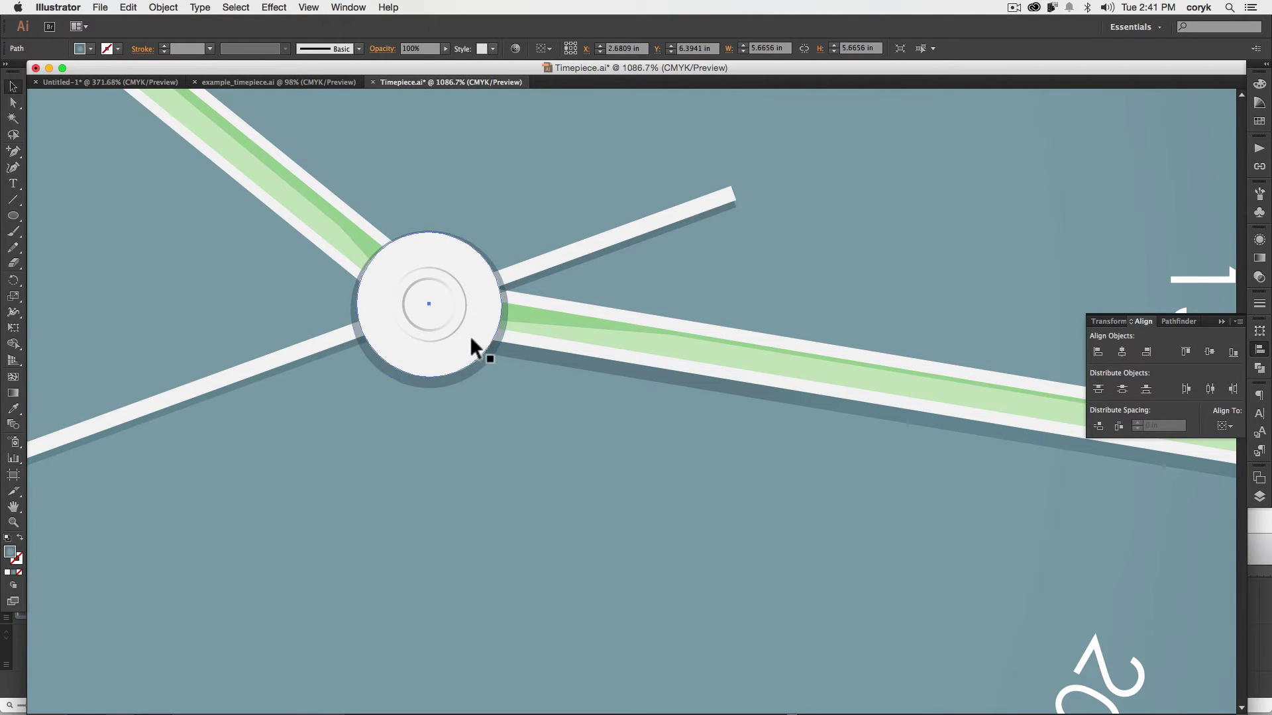
click(461, 327)
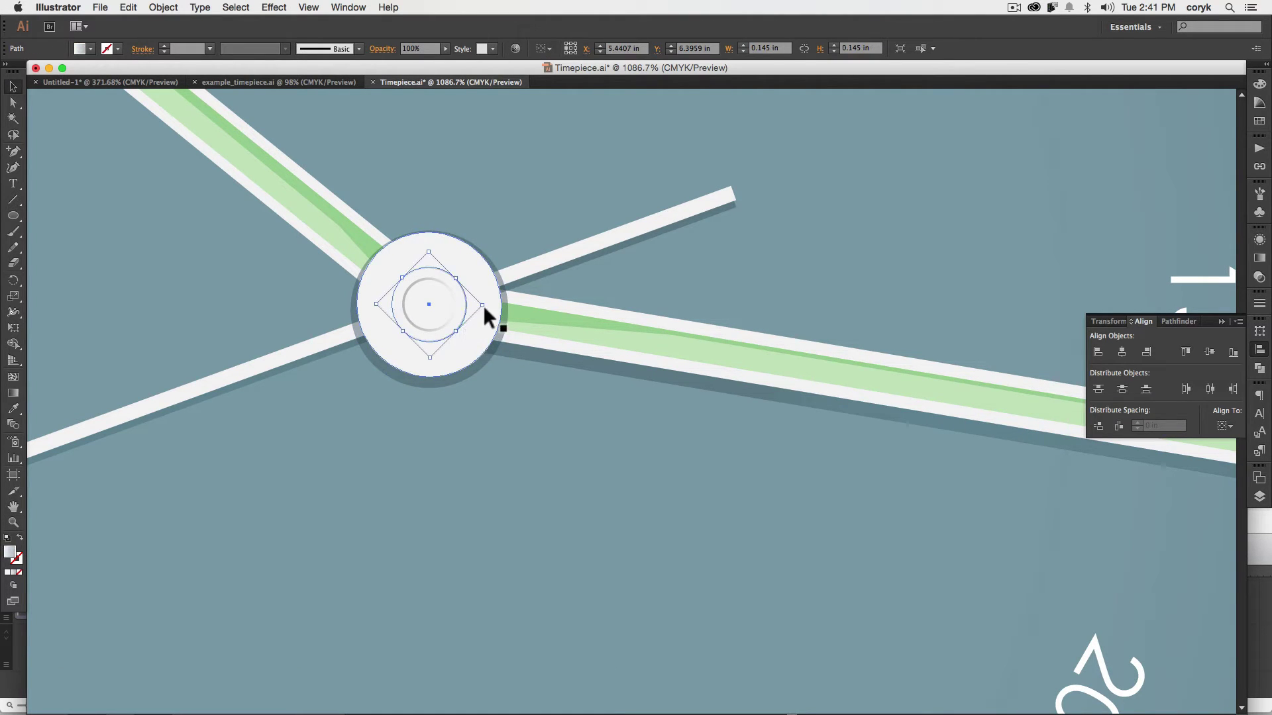
drag(483, 305, 473, 349)
key(shift)
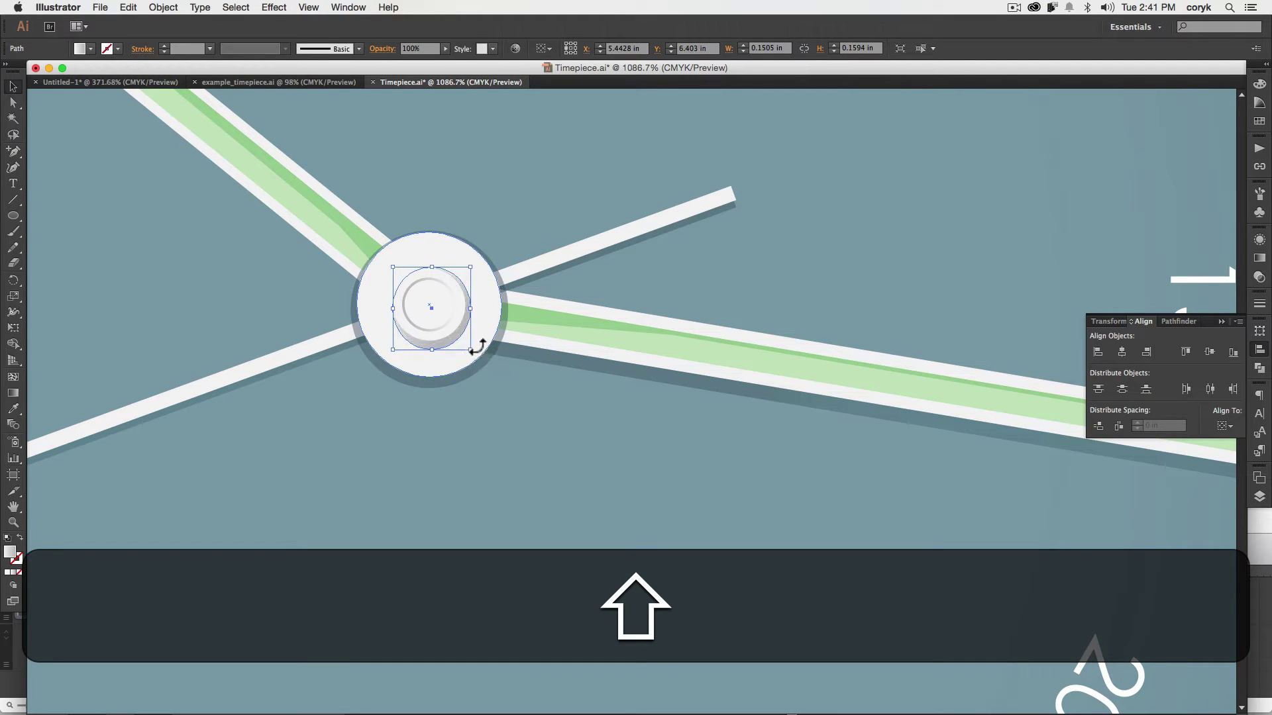
key(super+0)
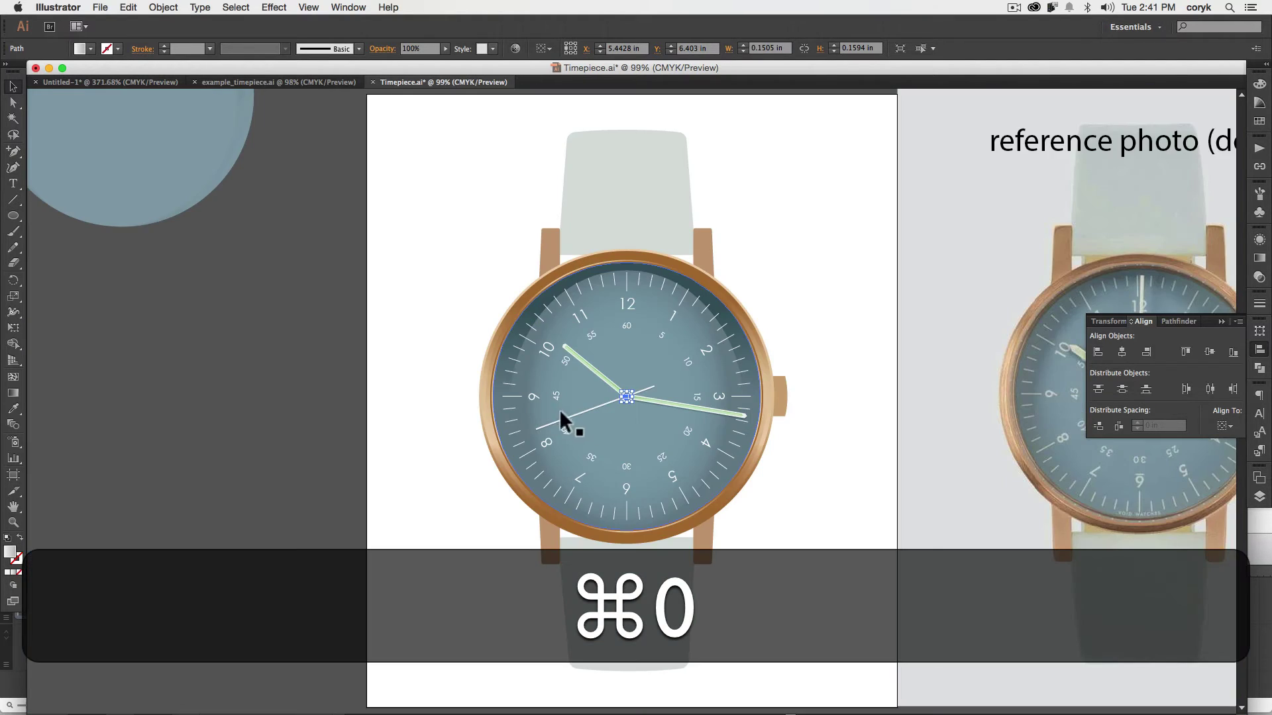
click(833, 500)
Draw a rectangle about 0.546 by 0.939 in beside the crown in the reference photo
key(space)
drag(828, 514, 607, 503)
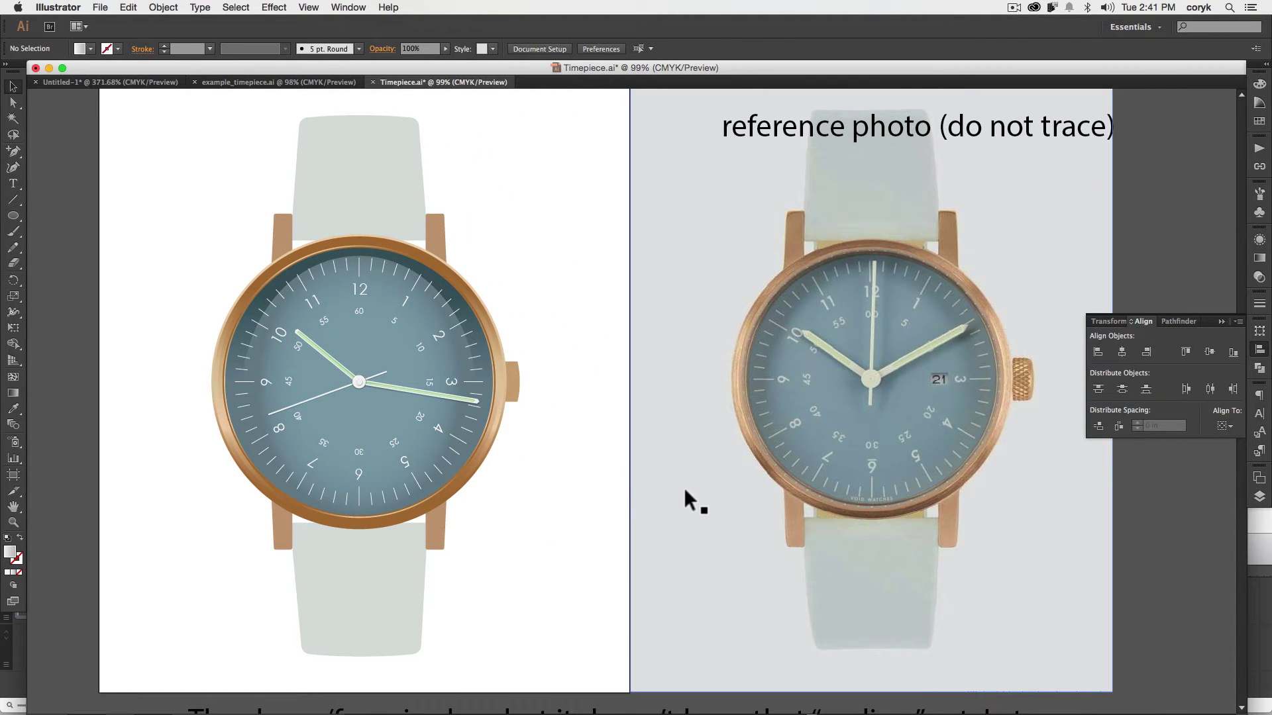
key(z)
drag(963, 324, 1053, 448)
key(space)
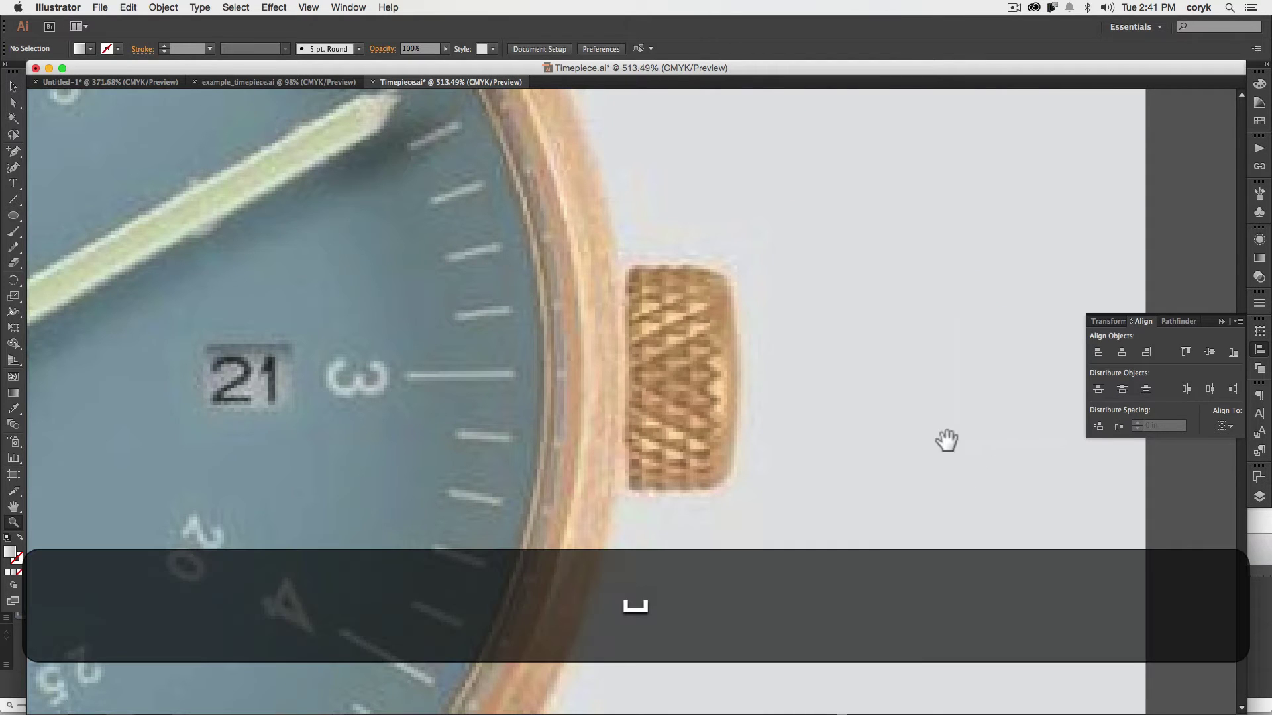
drag(945, 440, 634, 426)
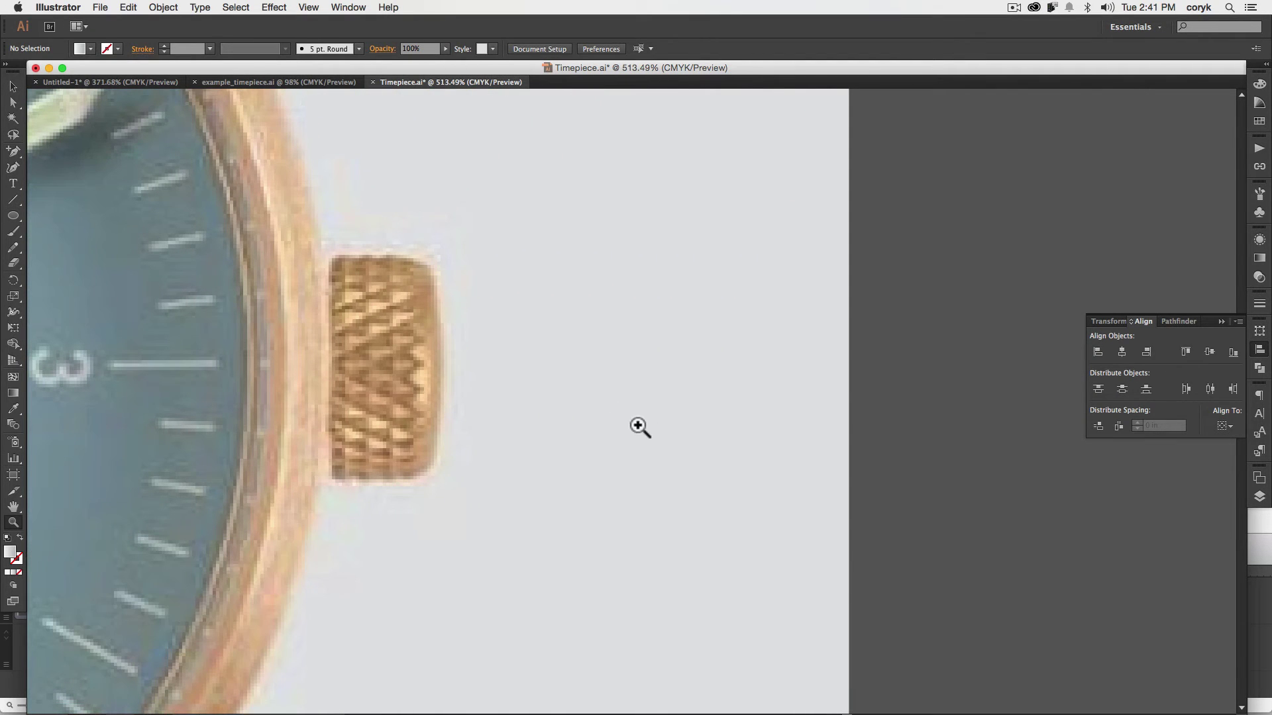
key(m)
mouse_move(548, 487)
mouse_down()
mouse_move(604, 392)
mouse_move(715, 258)
mouse_move(681, 257)
mouse_up()
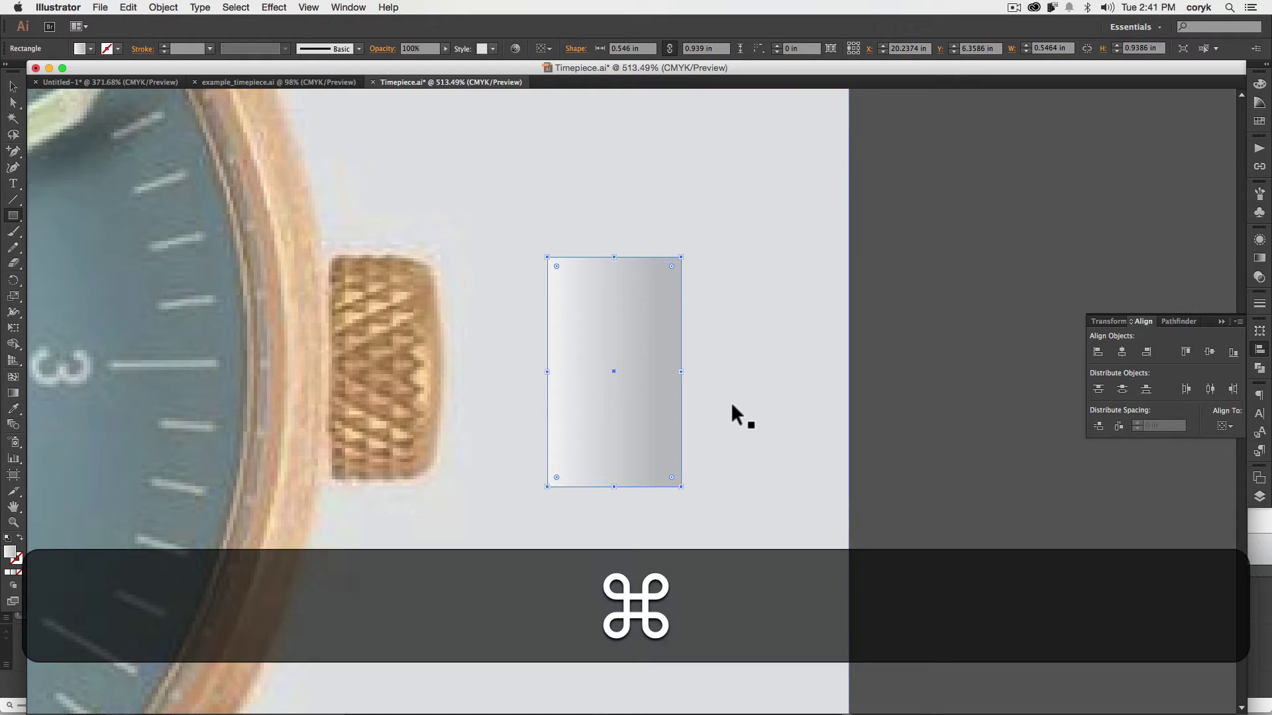
Fill the rectangle with the tan color sampled from the illustrated watch's crown
key(super+minus)
key(super+minus)
key(super+minus)
key(super+minus)
key(super+minus)
key(super+space)
drag(442, 520, 655, 516)
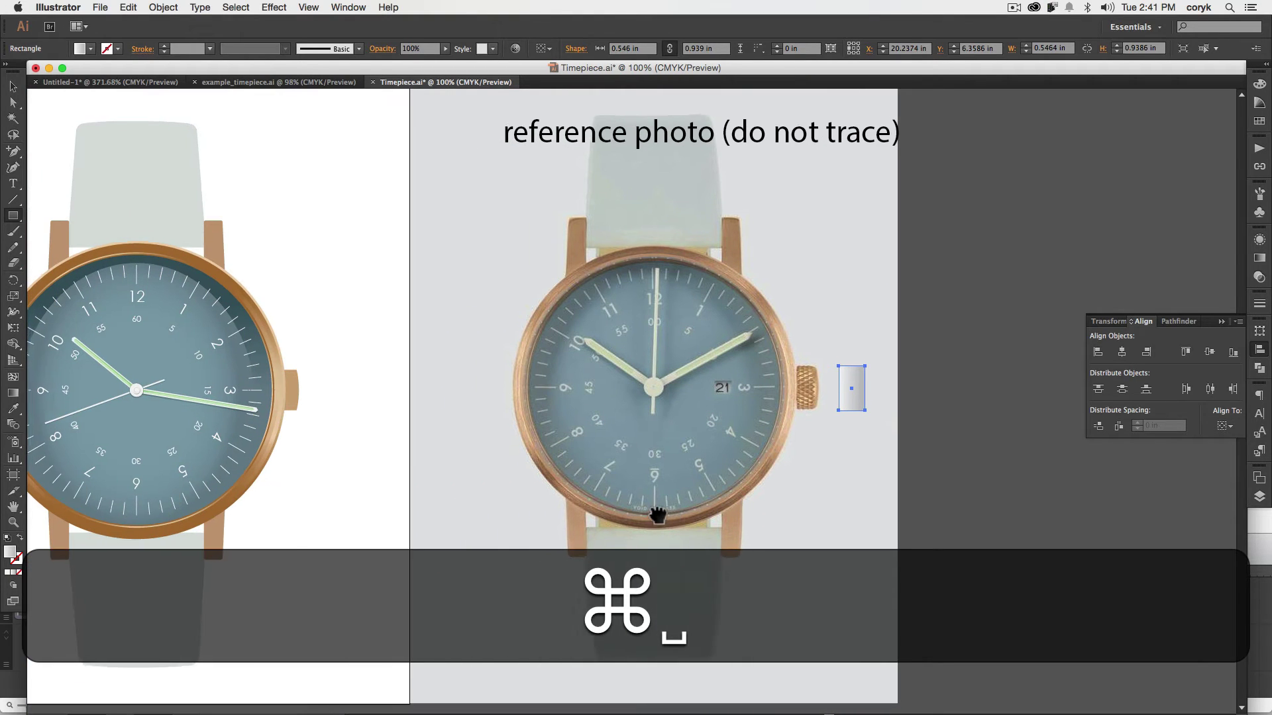
key(i)
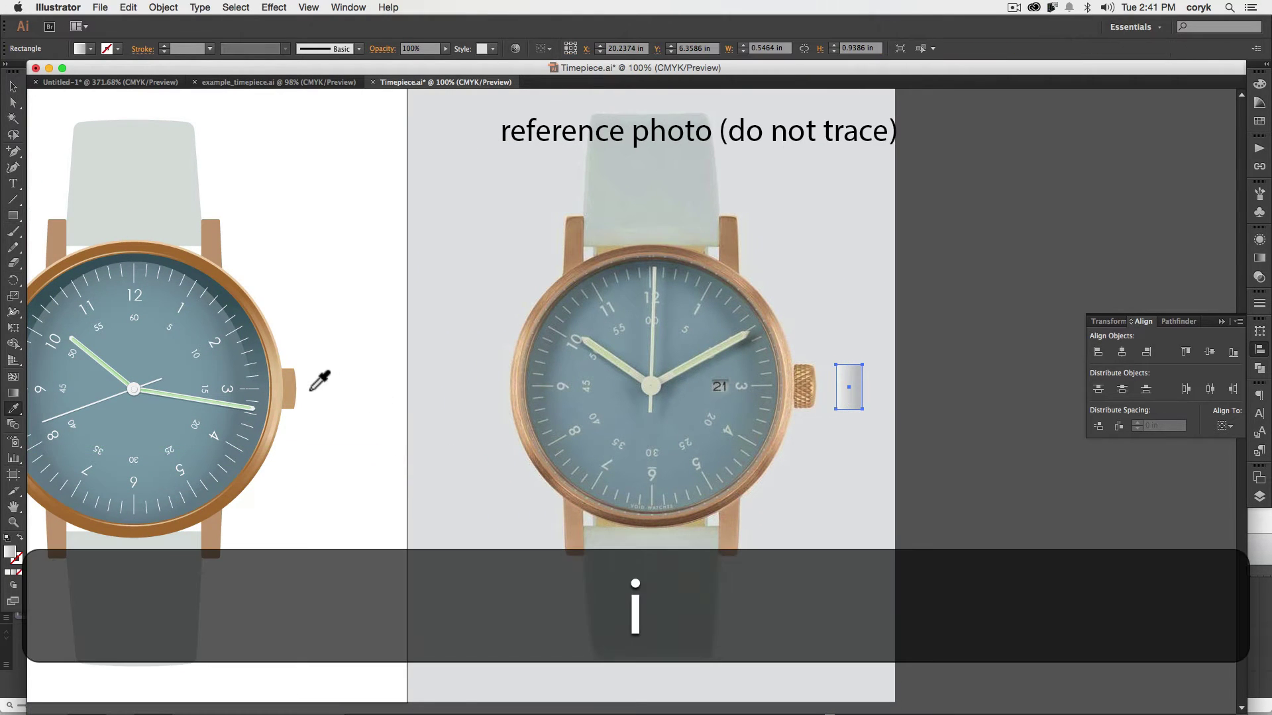
click(290, 390)
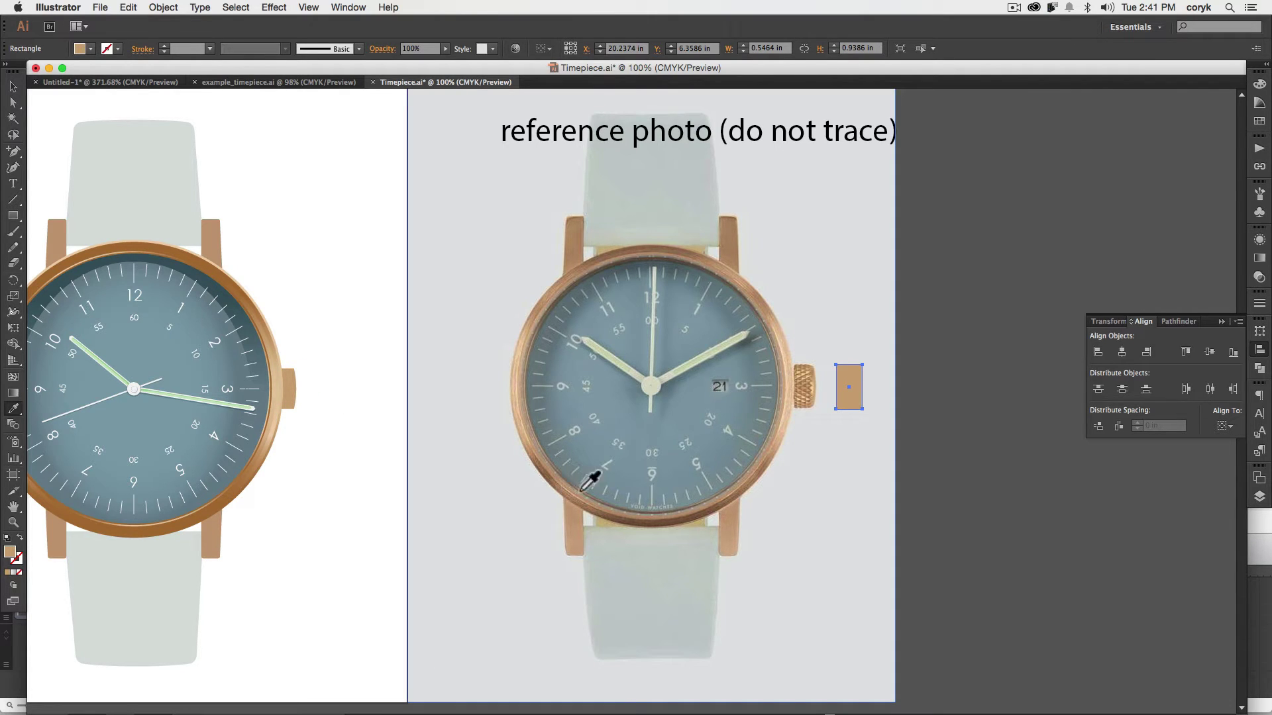
Examine the light color stop and swatches of the outer bezel circle's gradient
key(v)
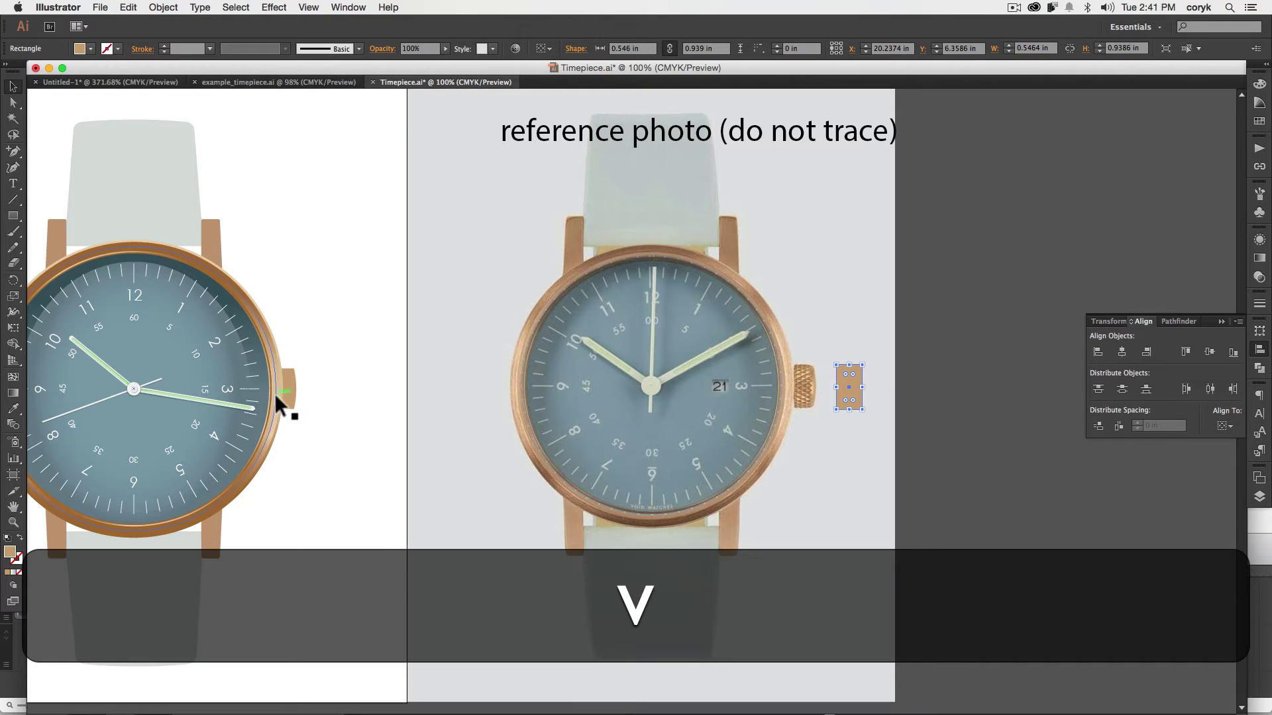
click(276, 394)
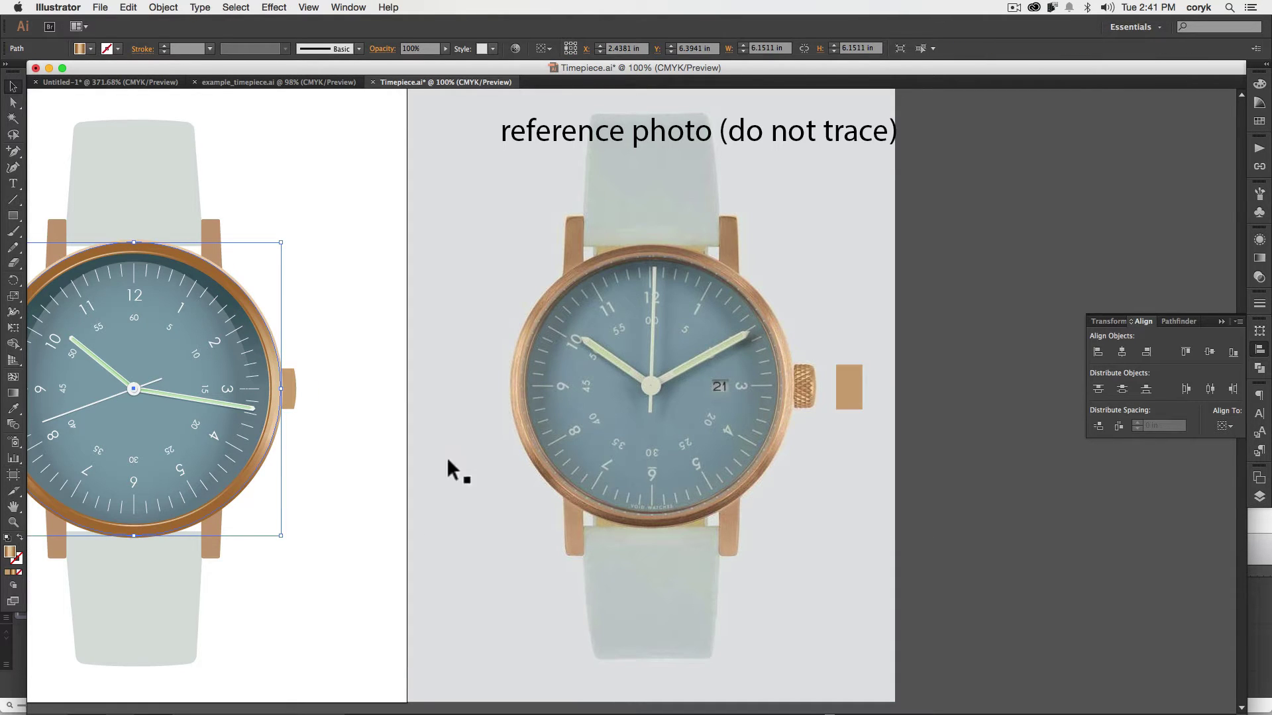
click(1259, 258)
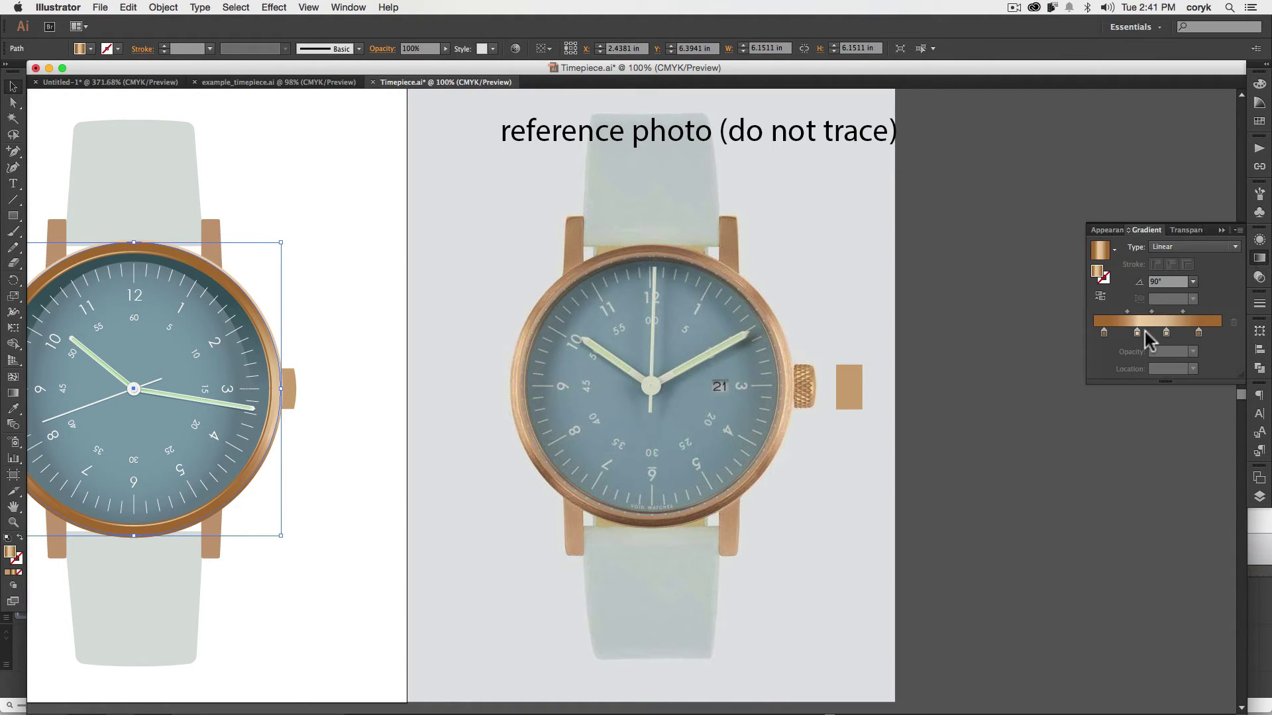
key(super+z)
double_click(1138, 333)
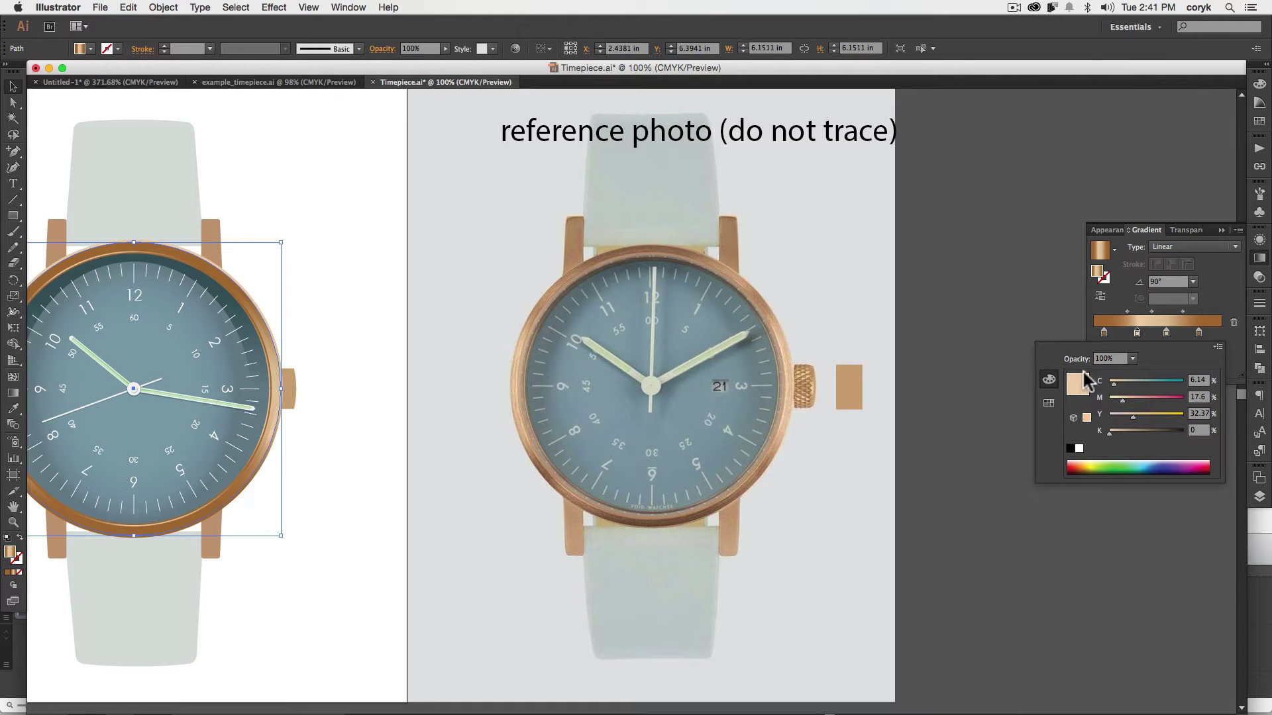
click(1050, 404)
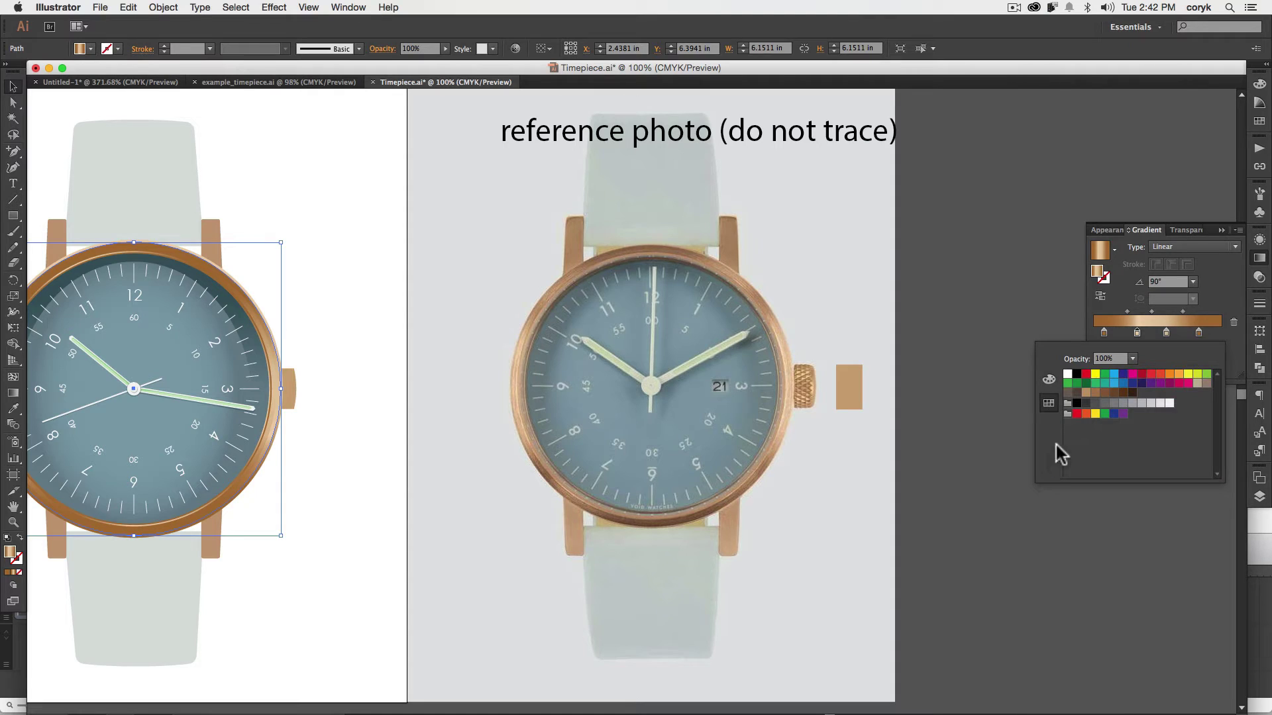
double_click(1136, 329)
click(1122, 332)
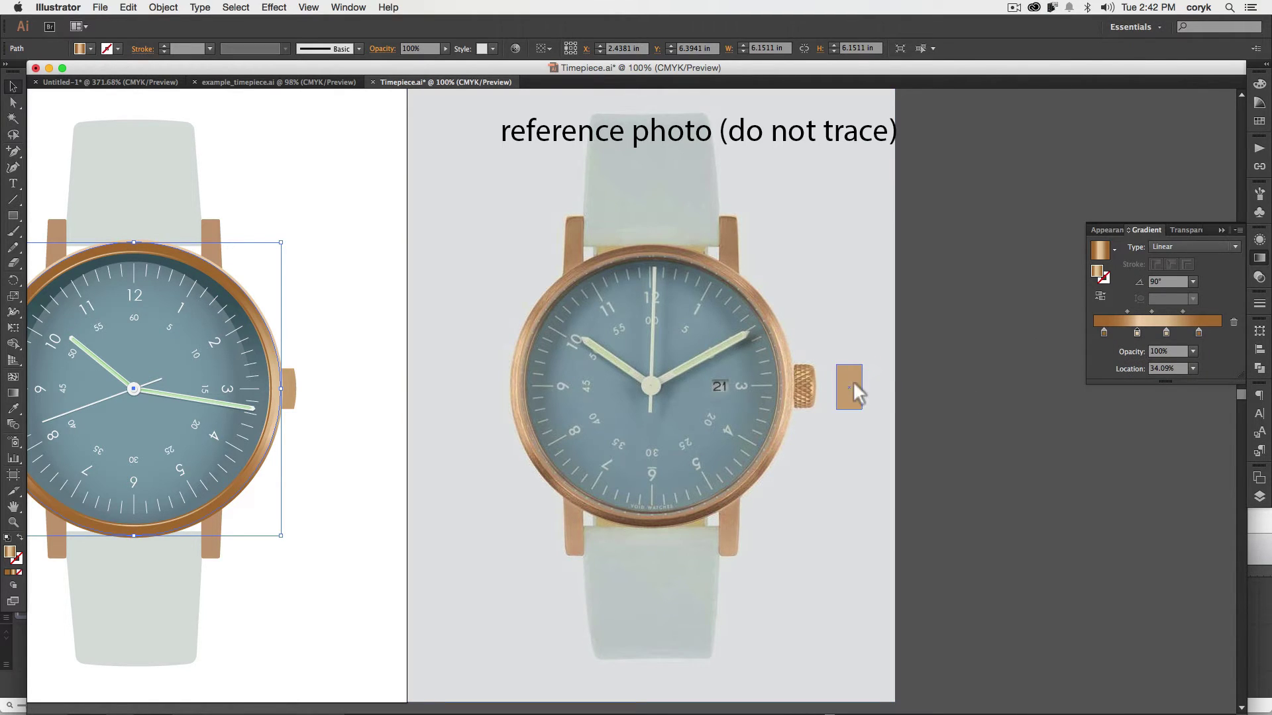
Duplicate the tan rectangle above and right of the original at about 0.256 in tall, and copy it straight down
drag(853, 384, 885, 310)
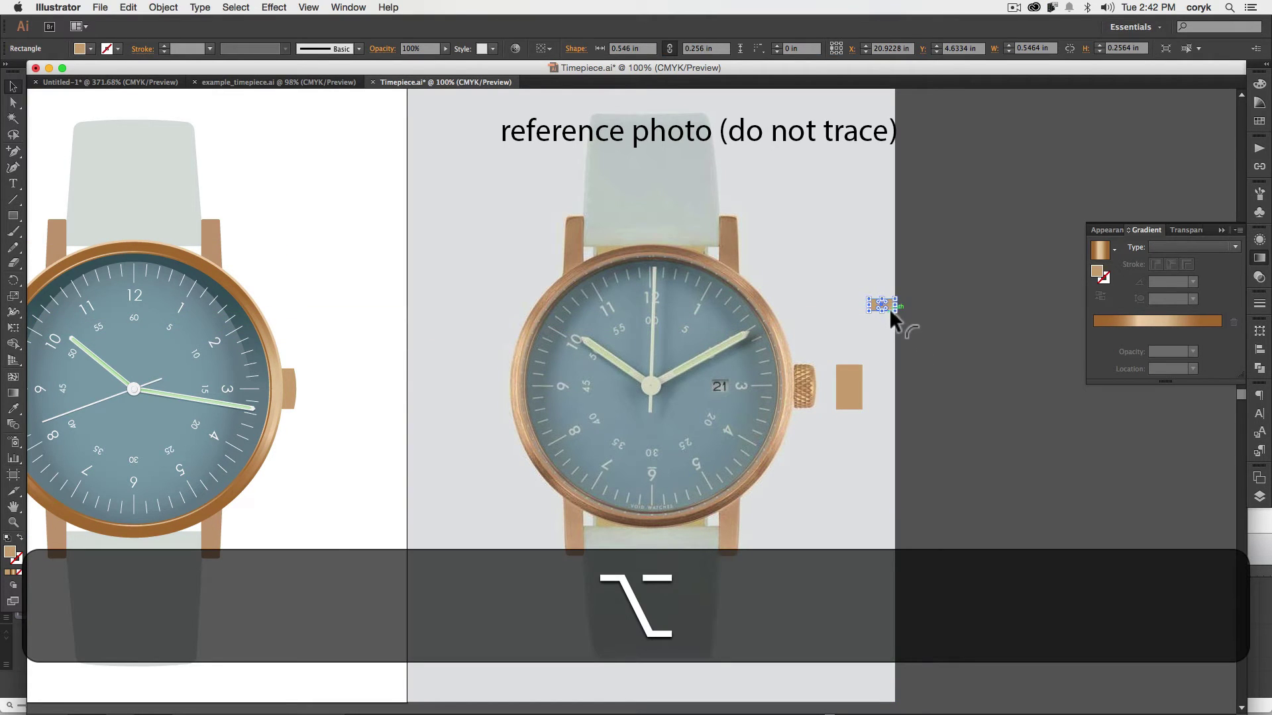
key(super+equal)
key(super+equal)
key(super+equal)
key(super+equal)
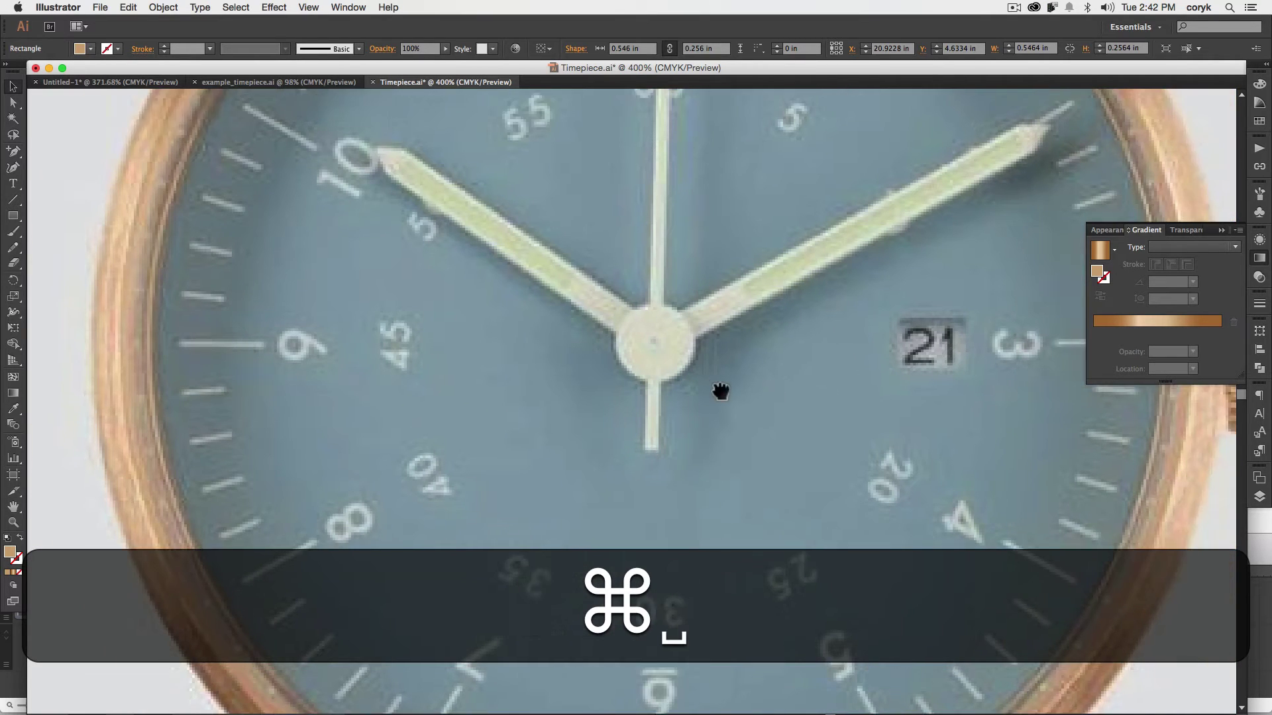
drag(720, 391, 27, 490)
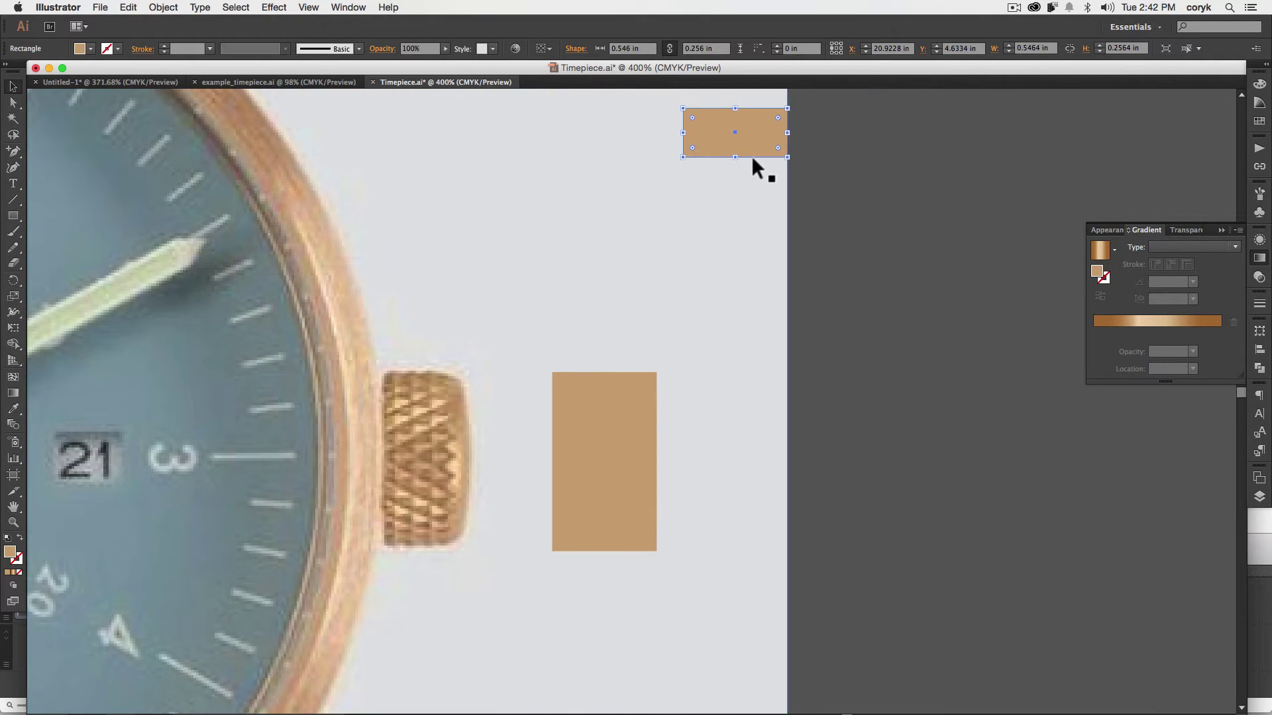
drag(756, 147, 765, 598)
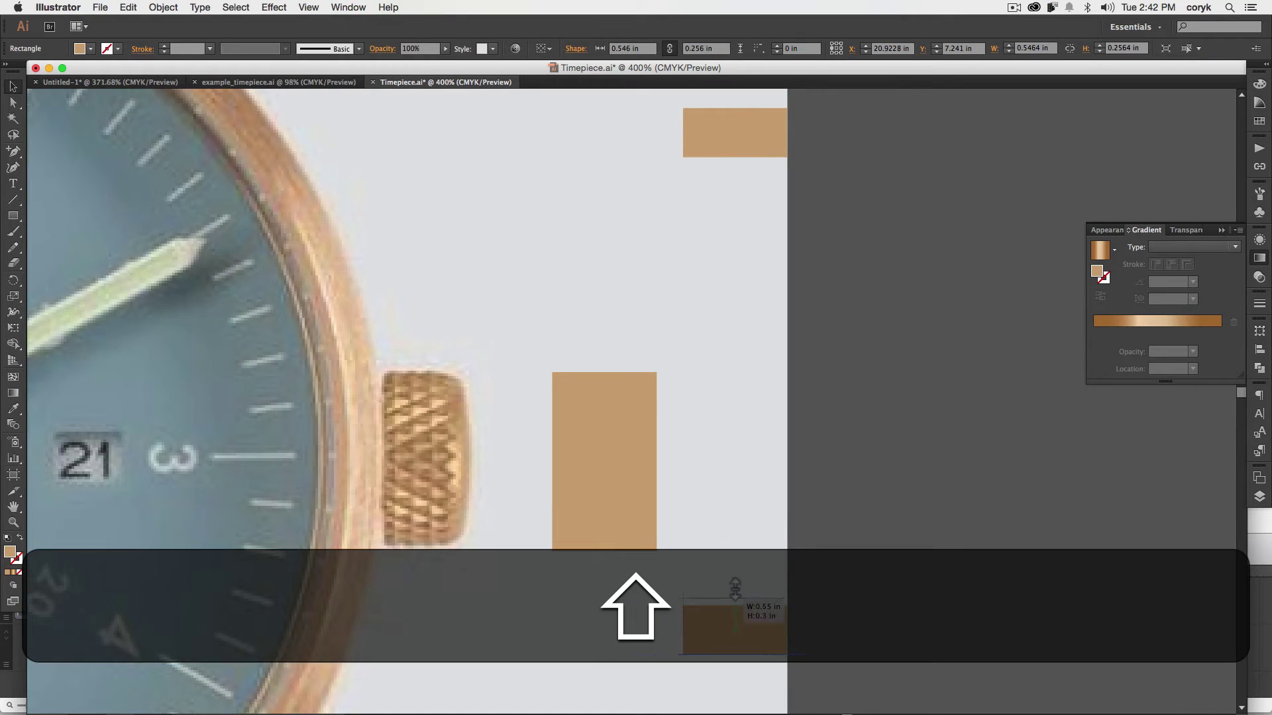
Stretch the lower rectangle copy to about 0.515 in tall and the upper one to about 0.487 in
key(super+shift+z)
key(super+z)
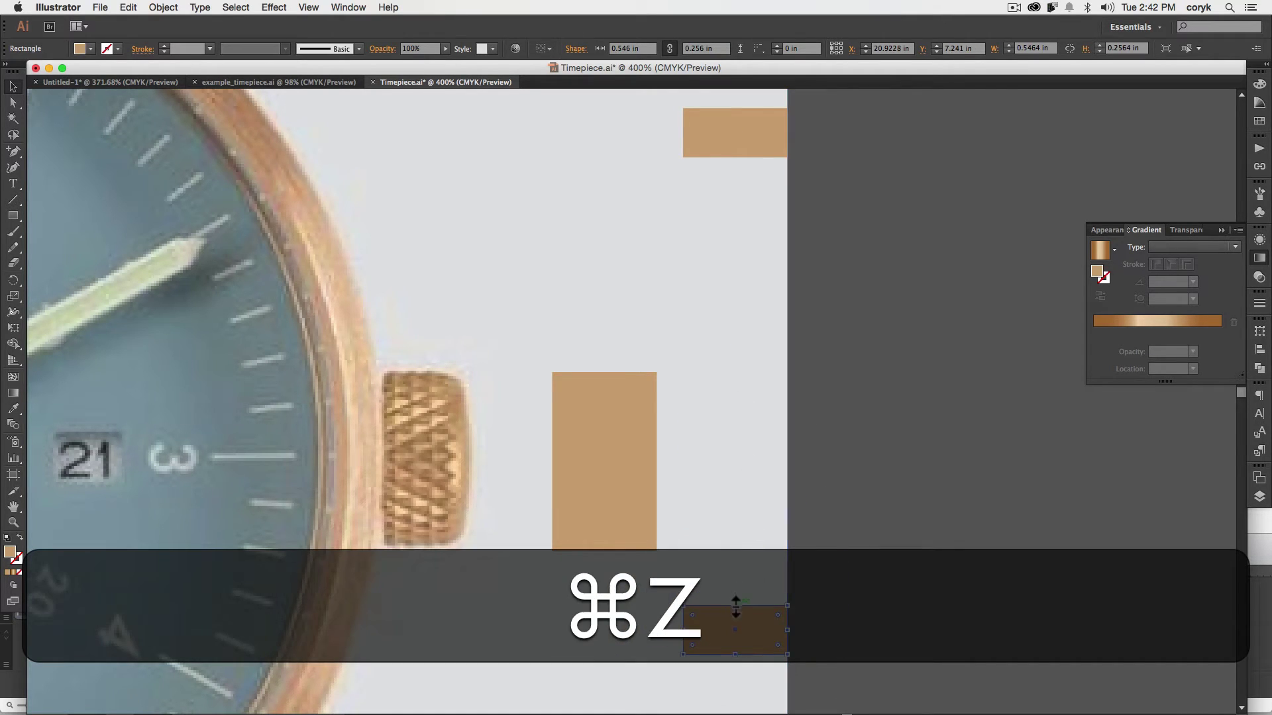
click(745, 157)
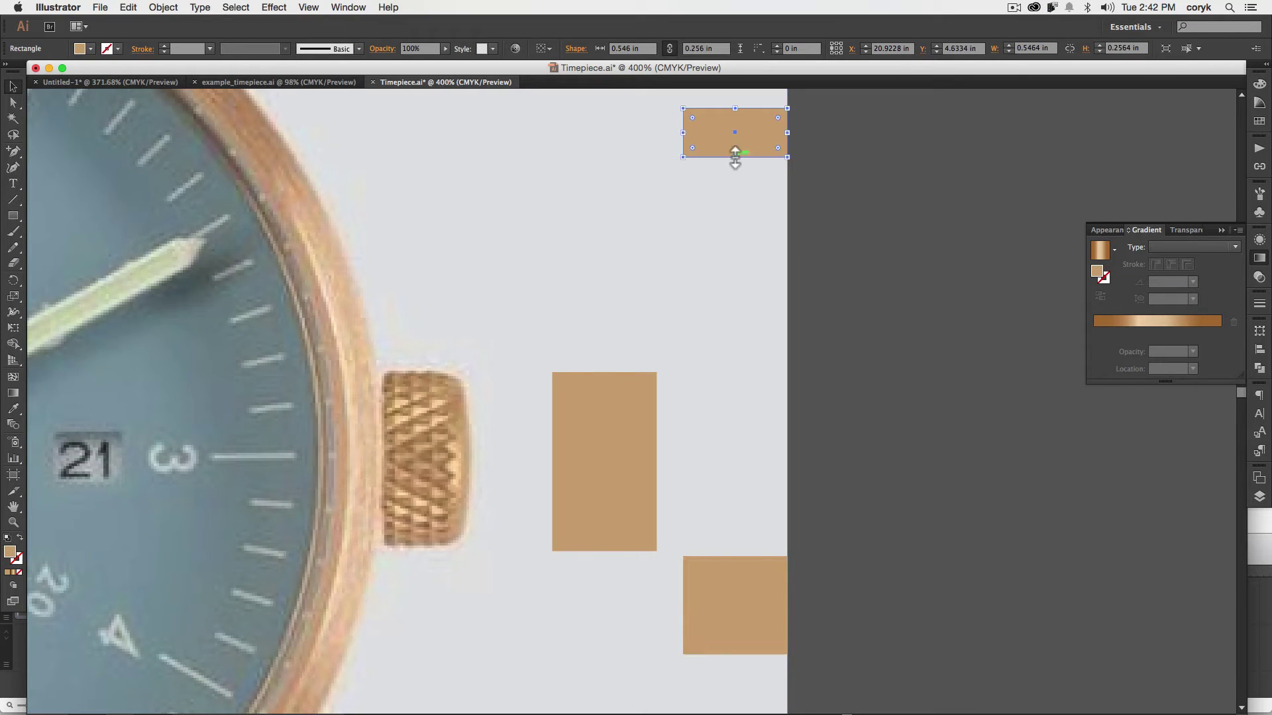
drag(735, 157, 737, 201)
click(768, 576)
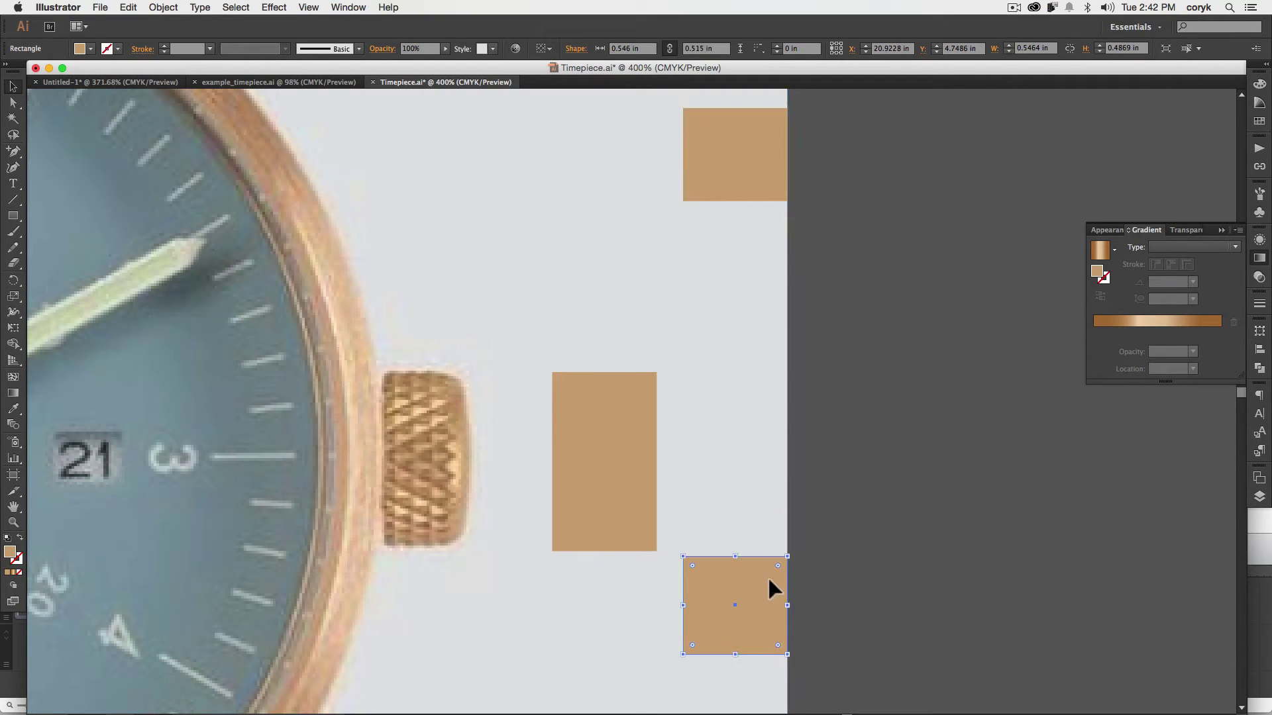
Fill the lower rectangle copy with dark brown and the upper one with light peach, both sampled from the photographed crown
key(i)
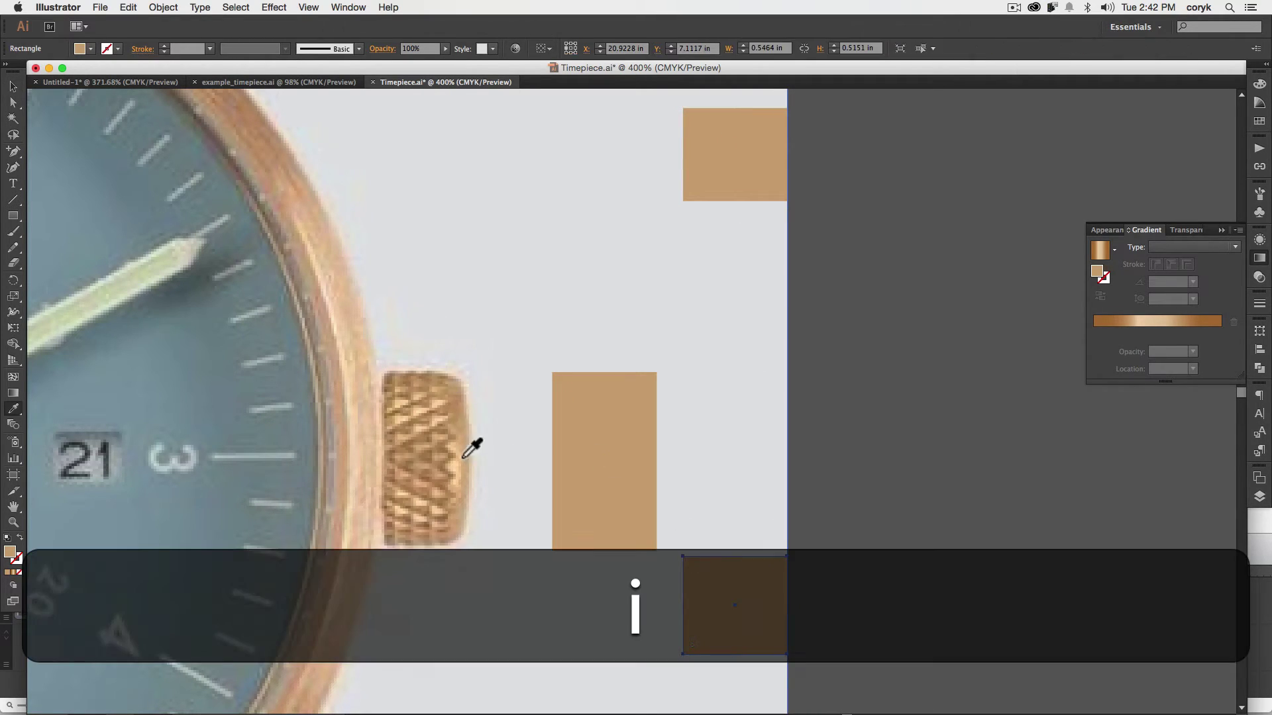
click(445, 450)
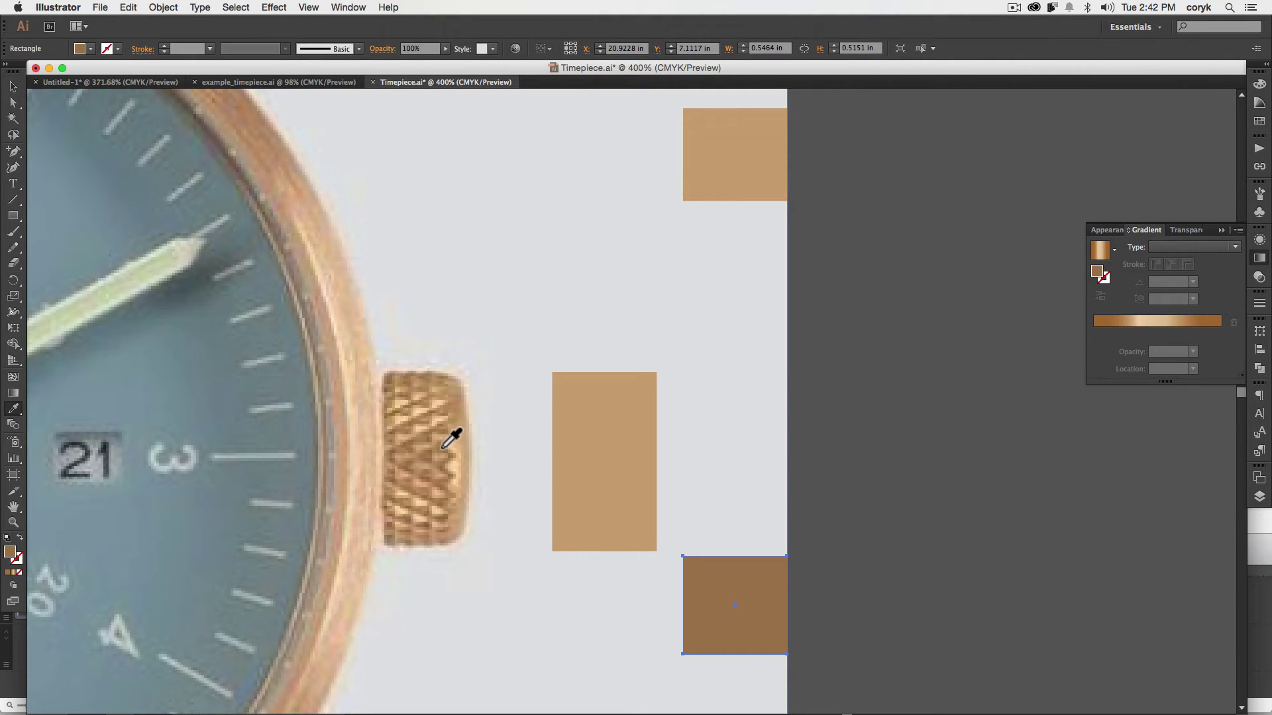
key(v)
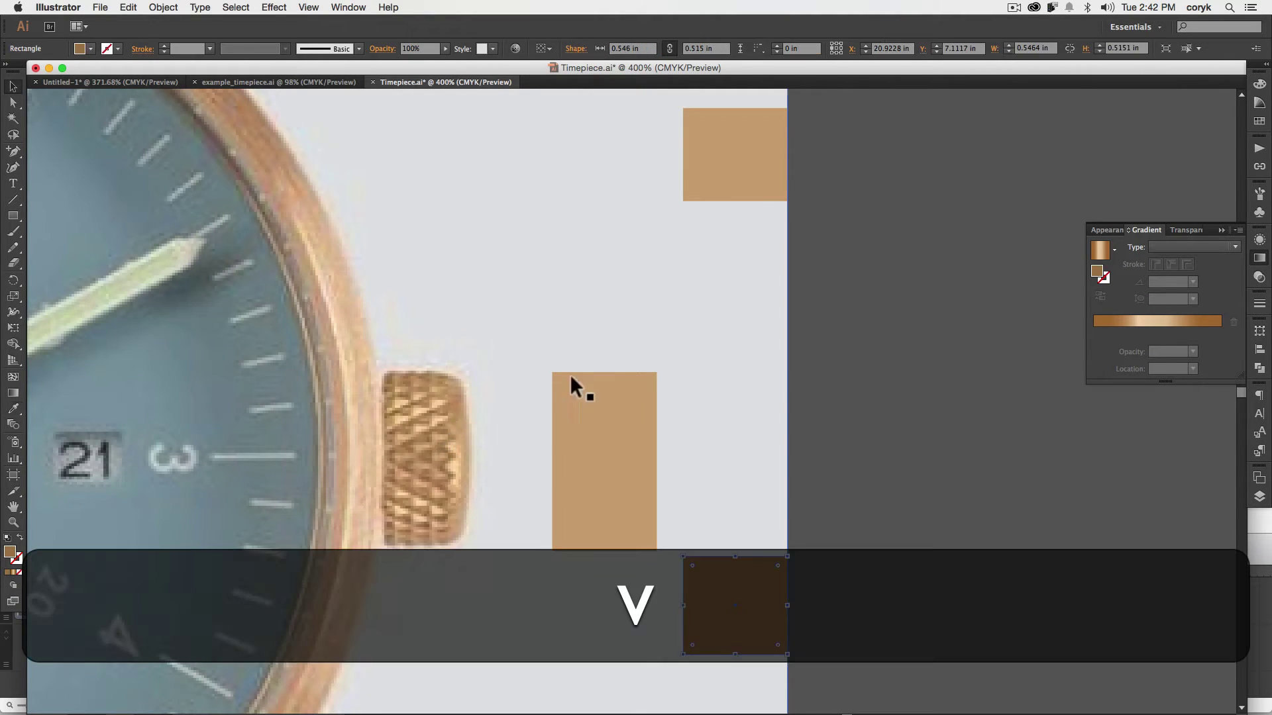
click(749, 192)
key(i)
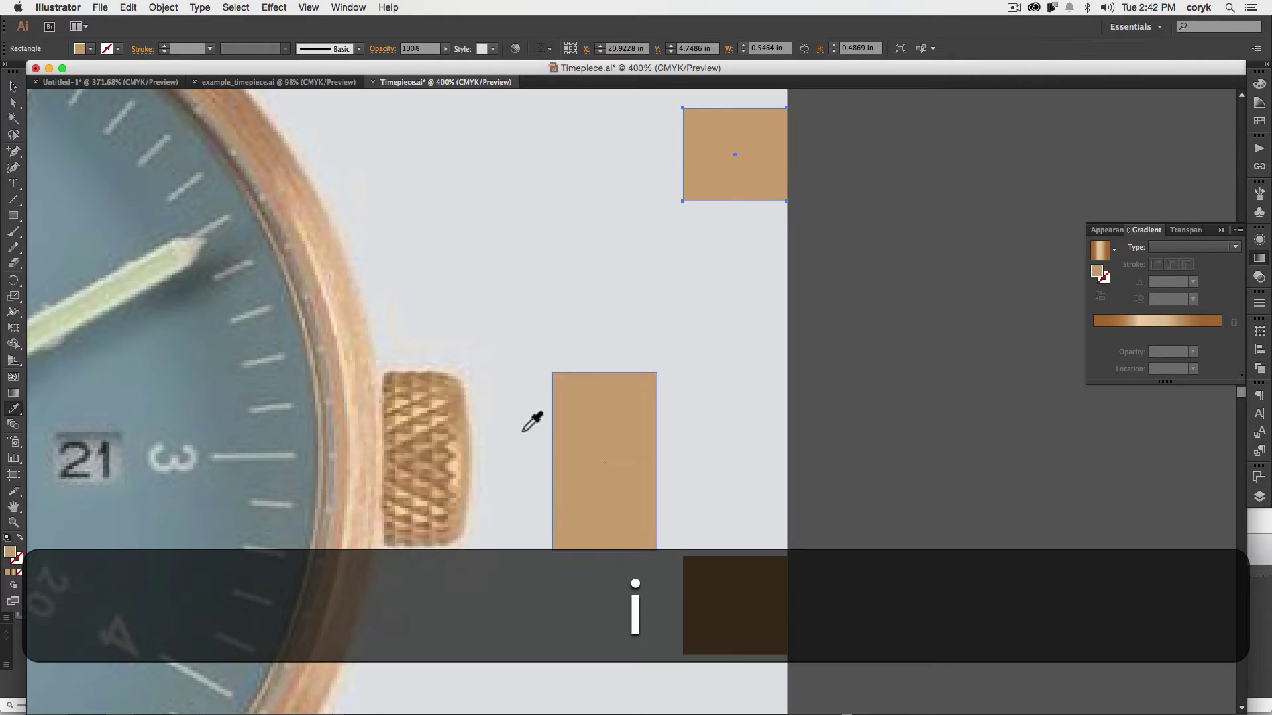
click(453, 466)
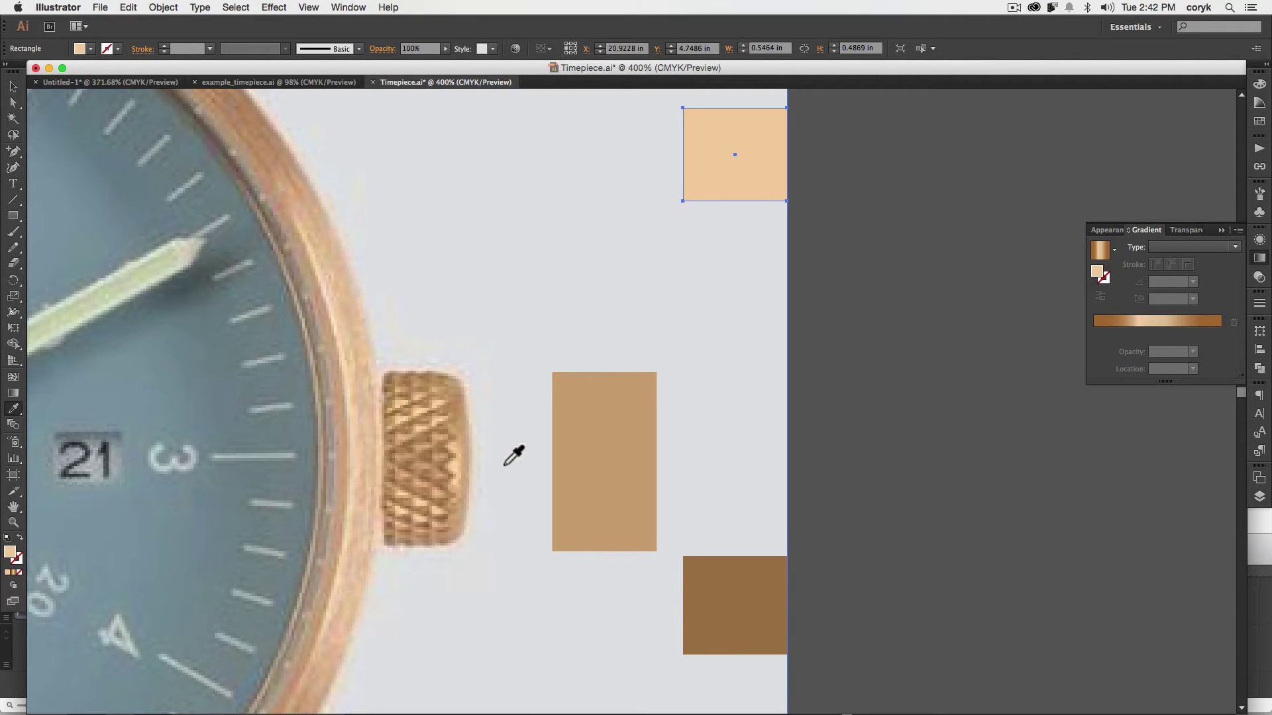
key(v)
drag(813, 200, 722, 606)
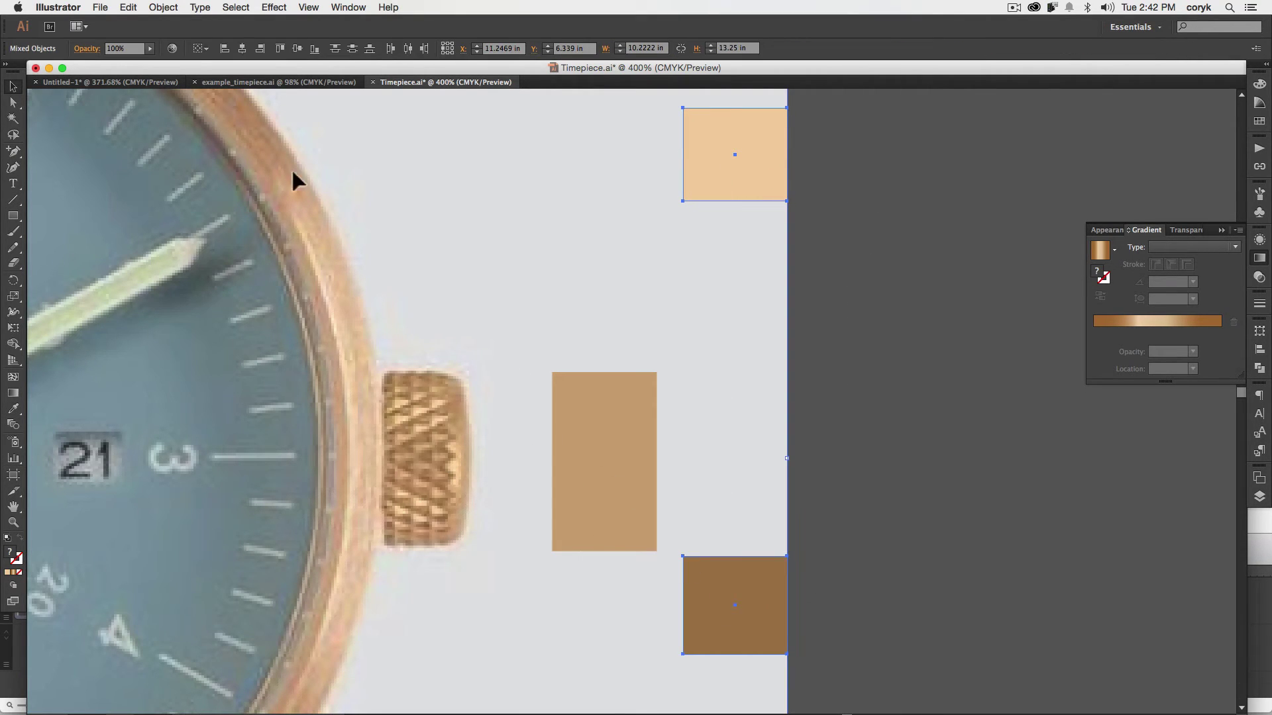
click(164, 7)
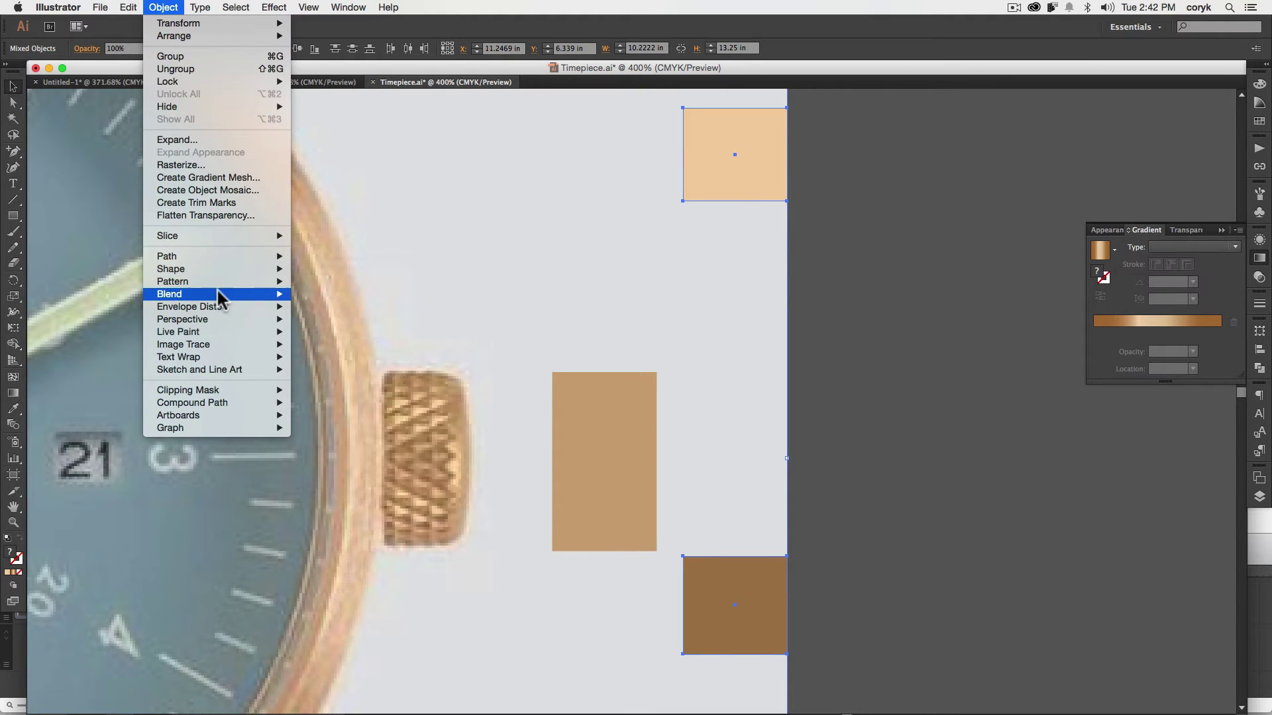
mouse_move(218, 298)
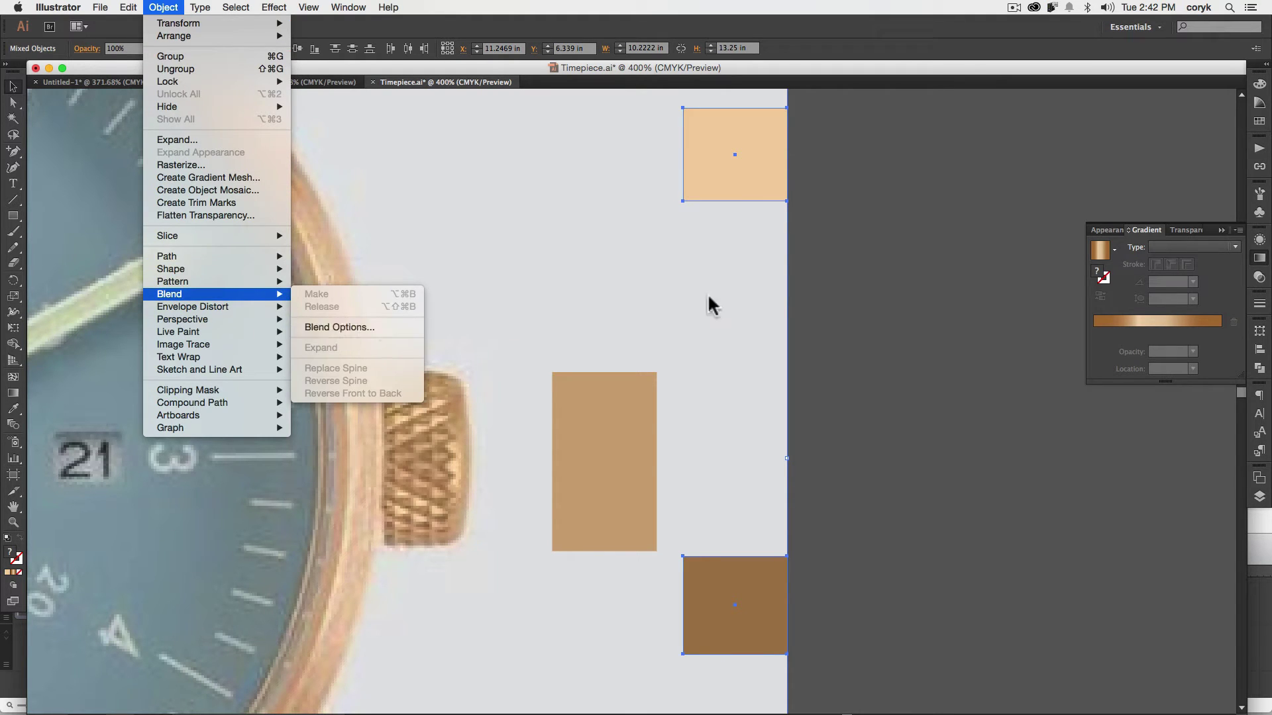
click(810, 296)
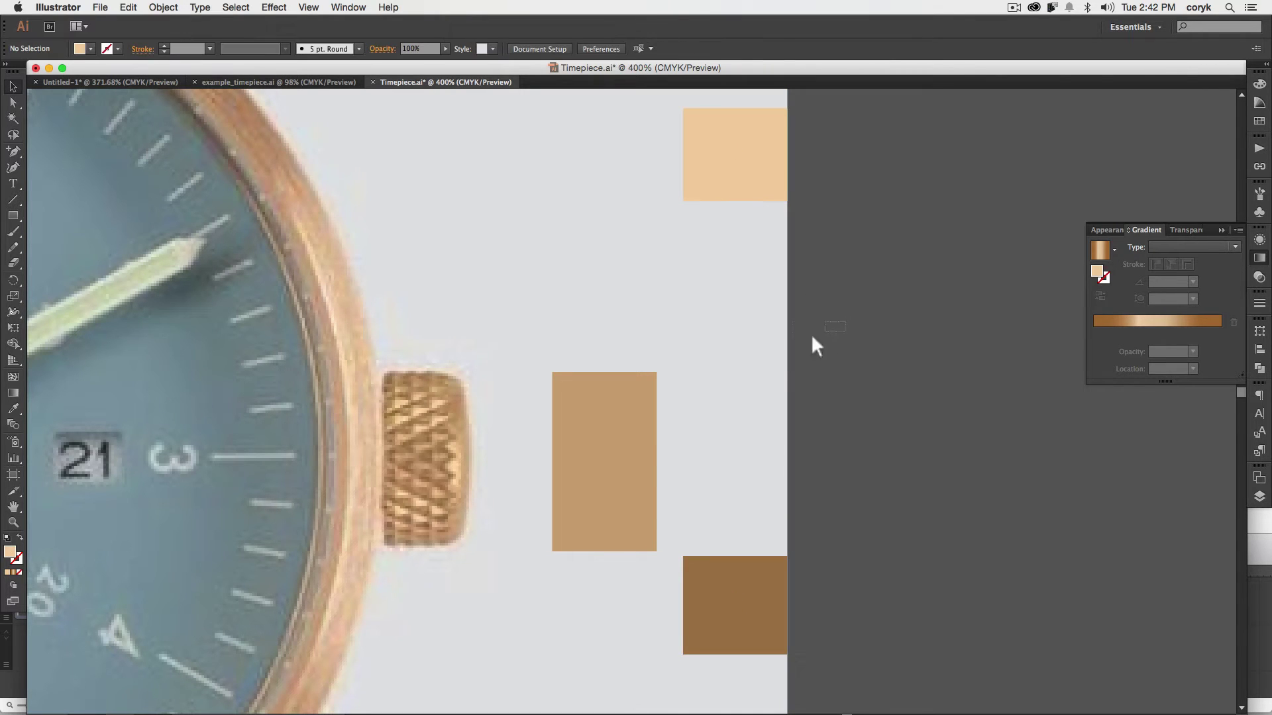
Lock the background and make a blend between the light peach and dark brown rectangles
key(super+2)
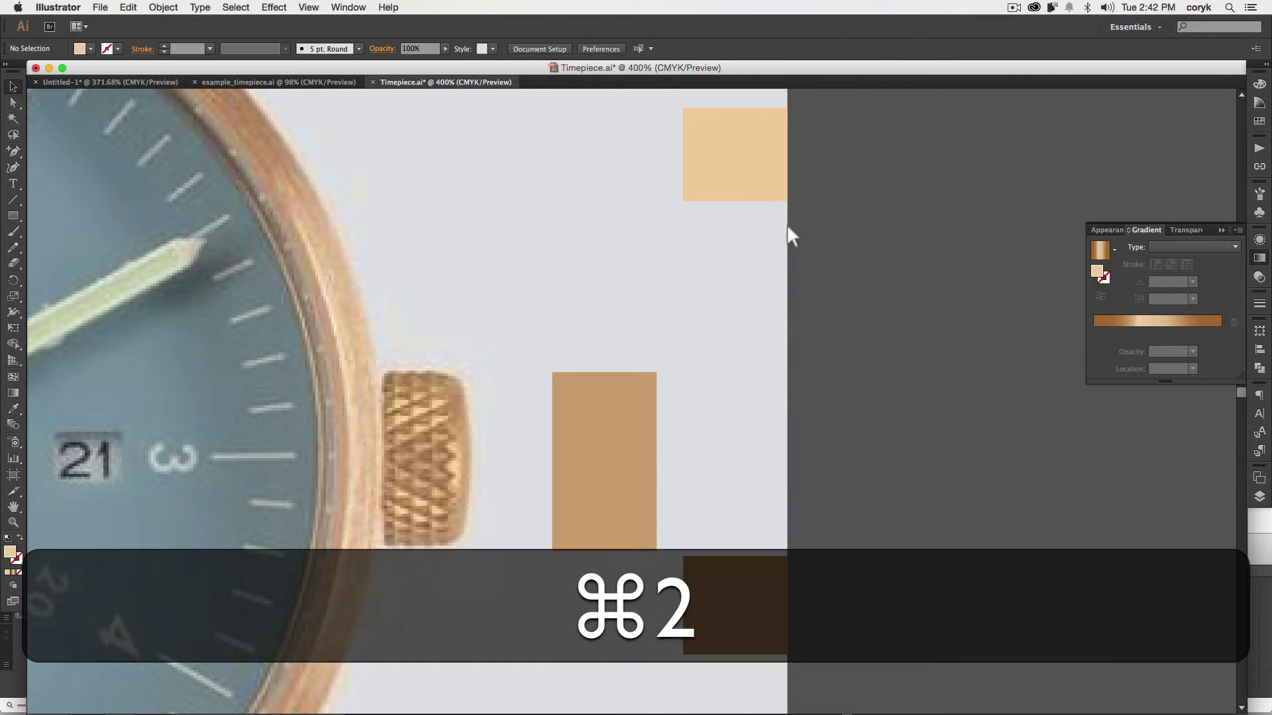
drag(786, 173, 745, 640)
click(163, 7)
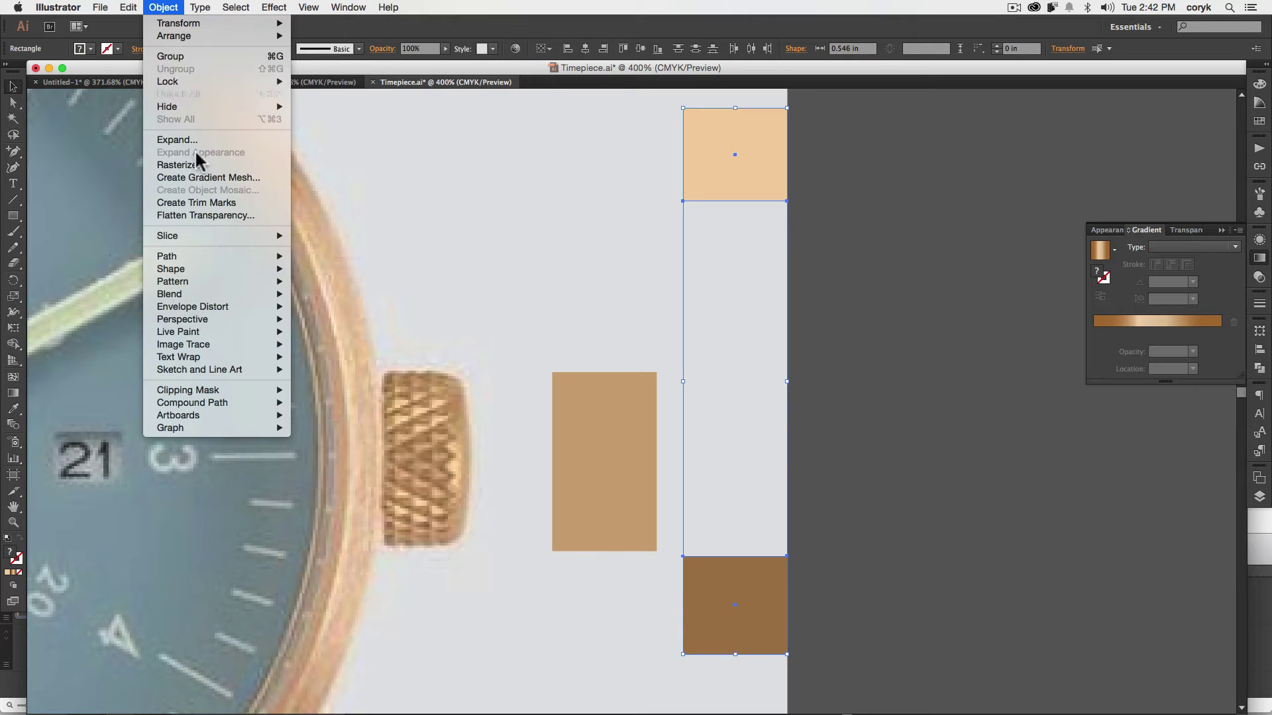
mouse_move(233, 293)
click(318, 295)
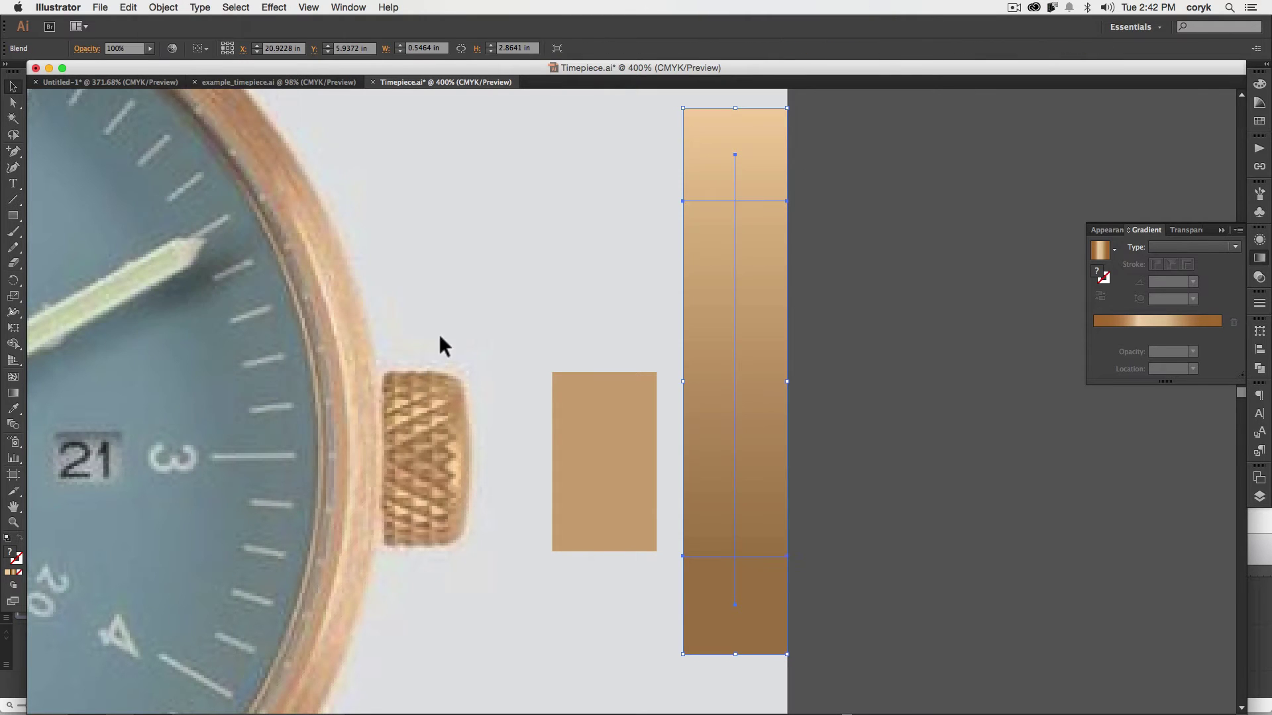
Set the blend's spacing to Specified Steps with 2 steps
click(163, 7)
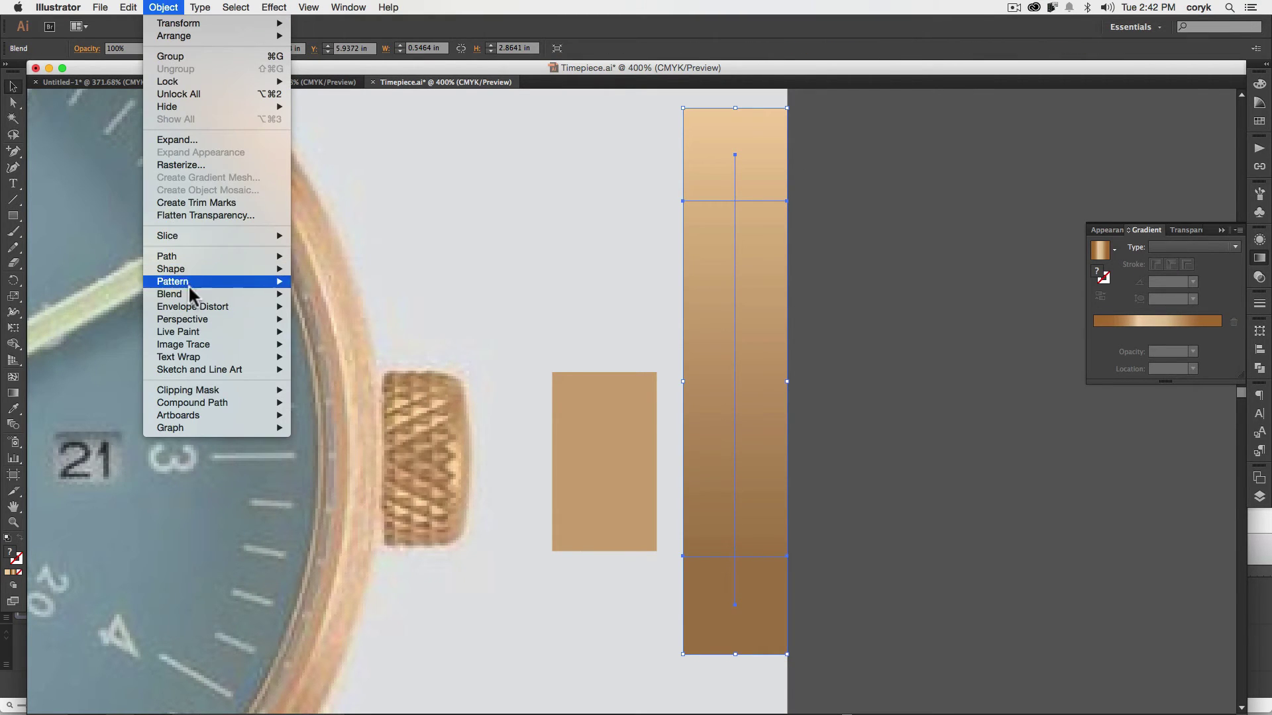
mouse_move(250, 295)
click(348, 324)
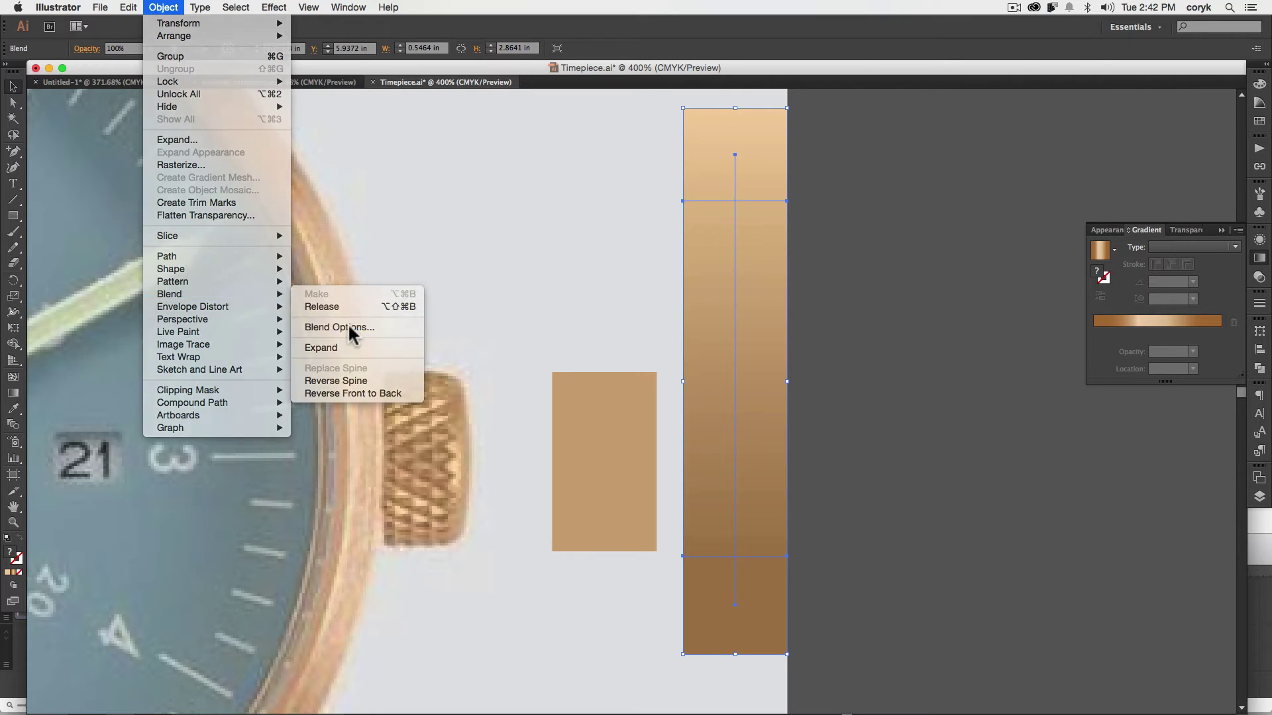
click(1007, 114)
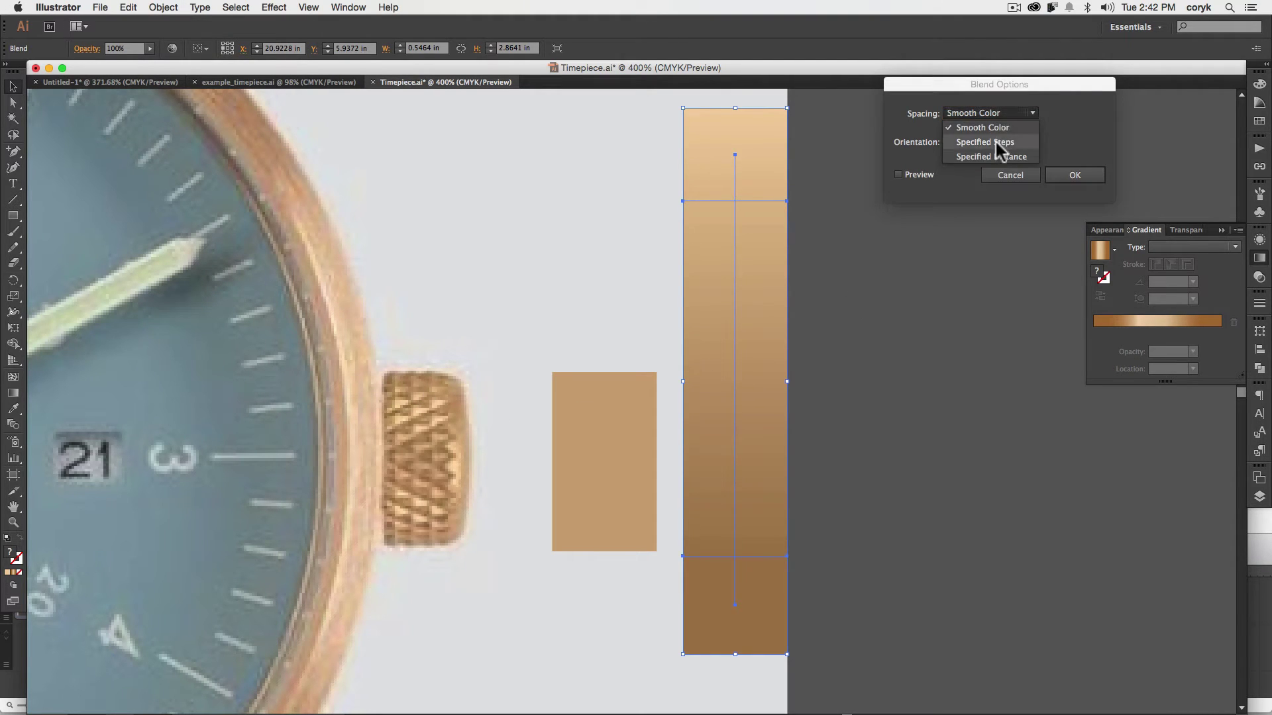
click(997, 141)
text(2)
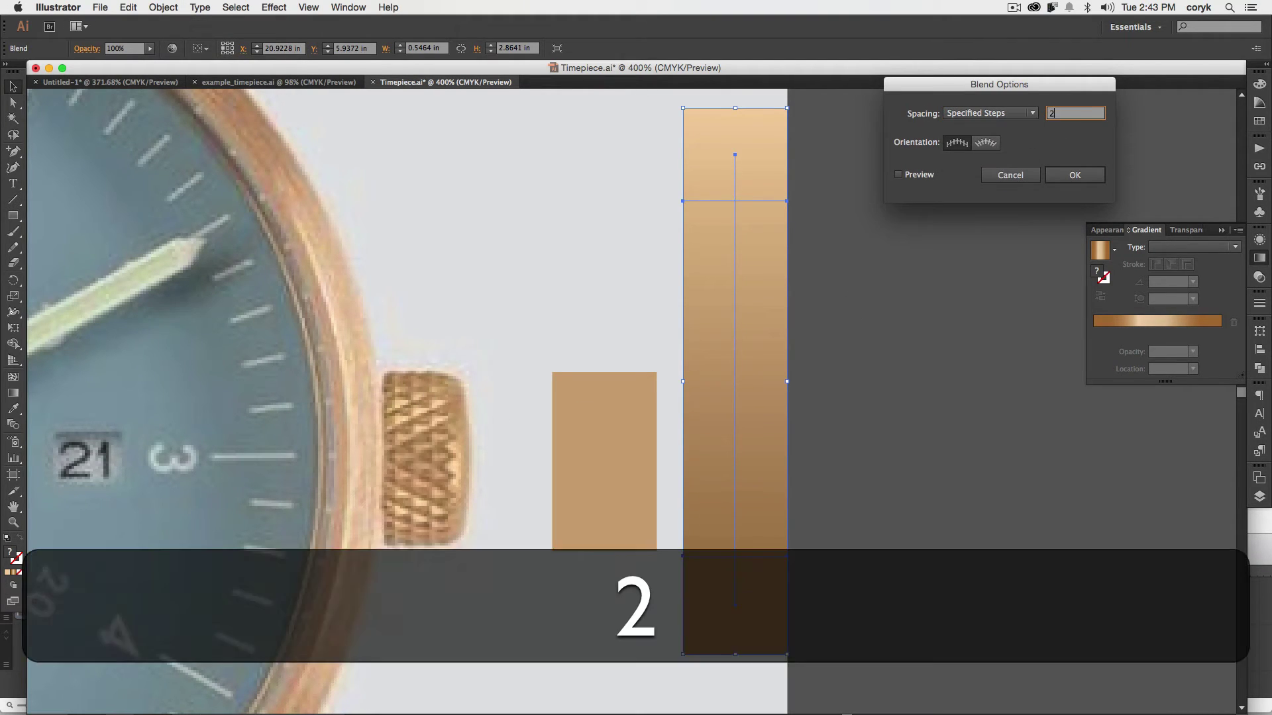
click(899, 175)
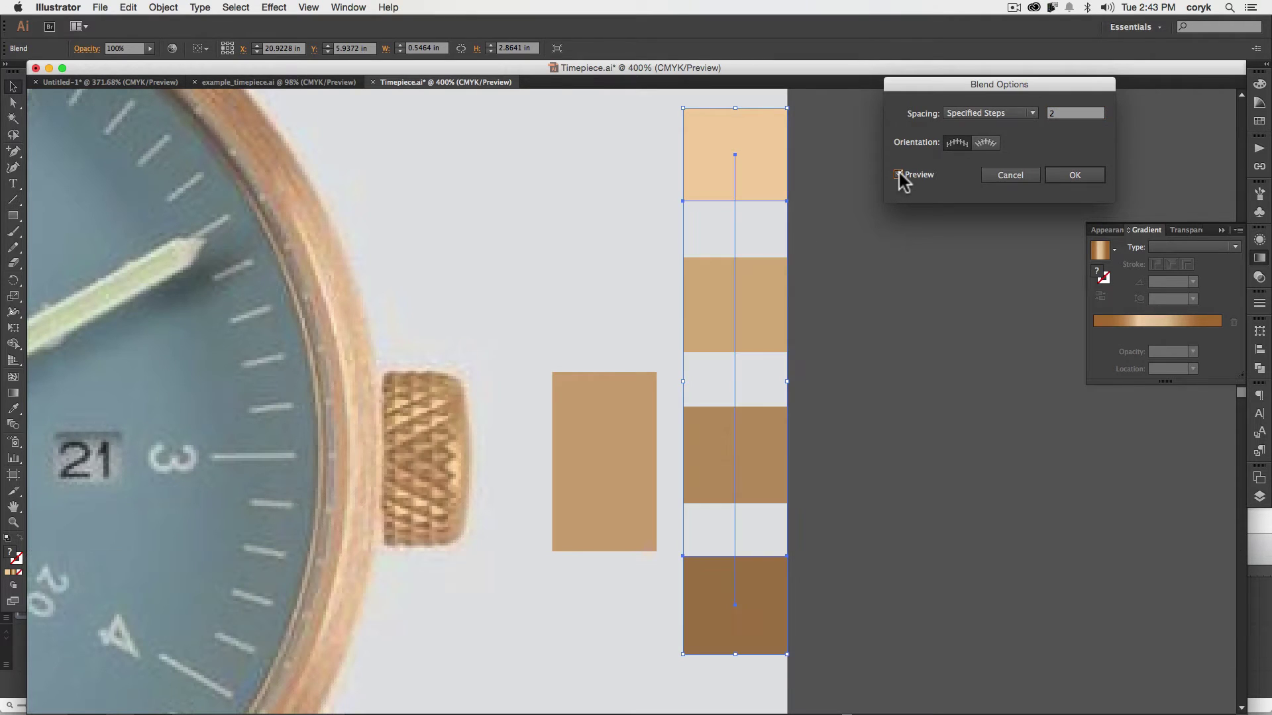
click(1066, 178)
Move the blended swatches off the artboard and fill the crown rectangle with the second-lightest tan sampled from them
drag(785, 343, 878, 339)
click(602, 458)
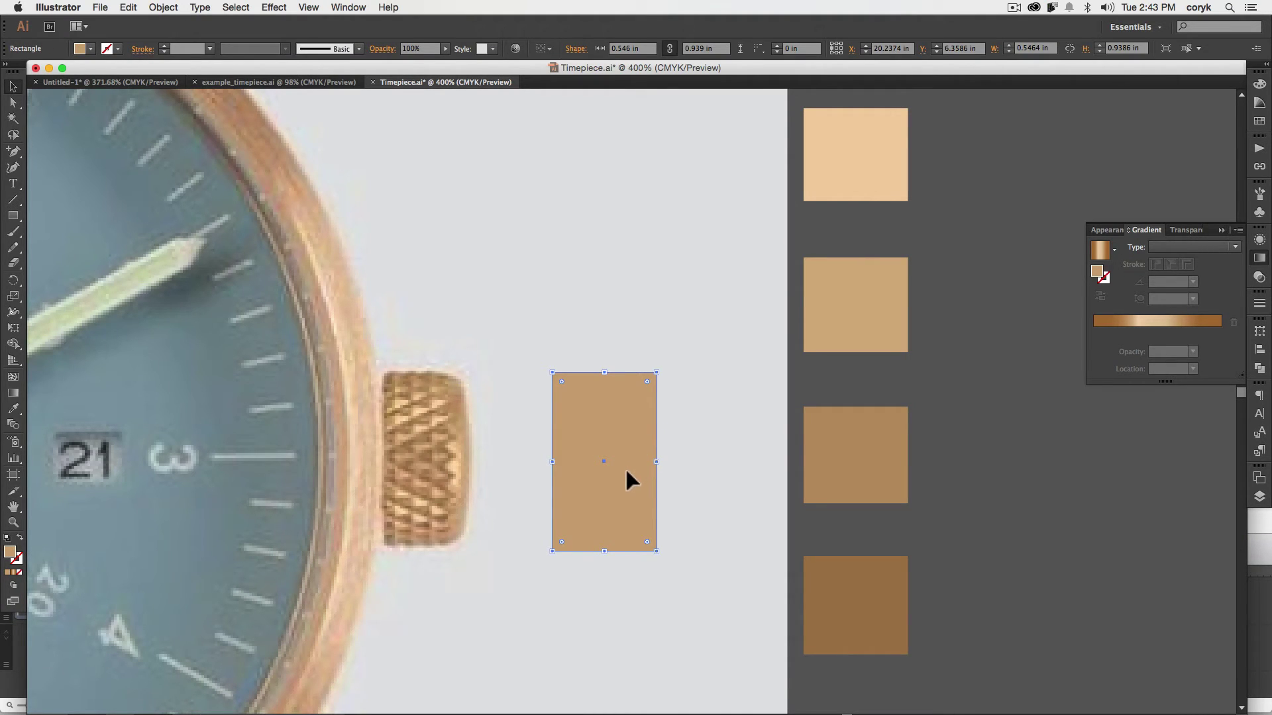
key(i)
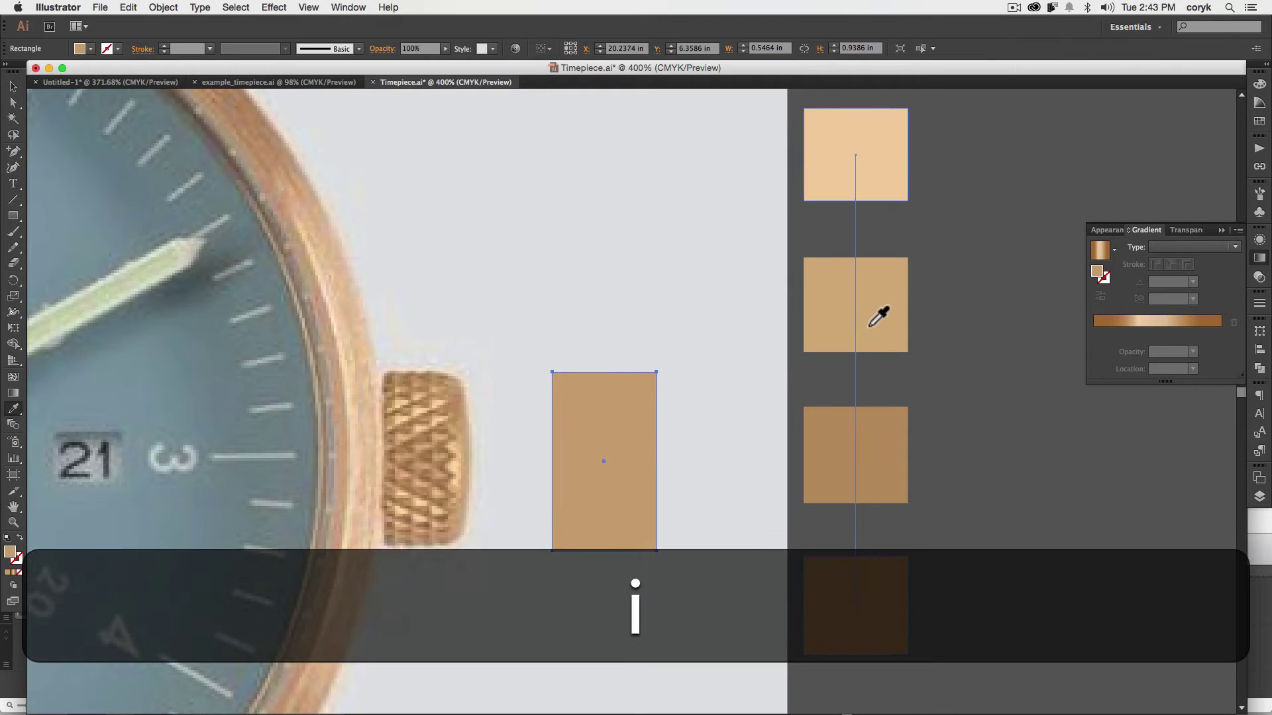
click(868, 323)
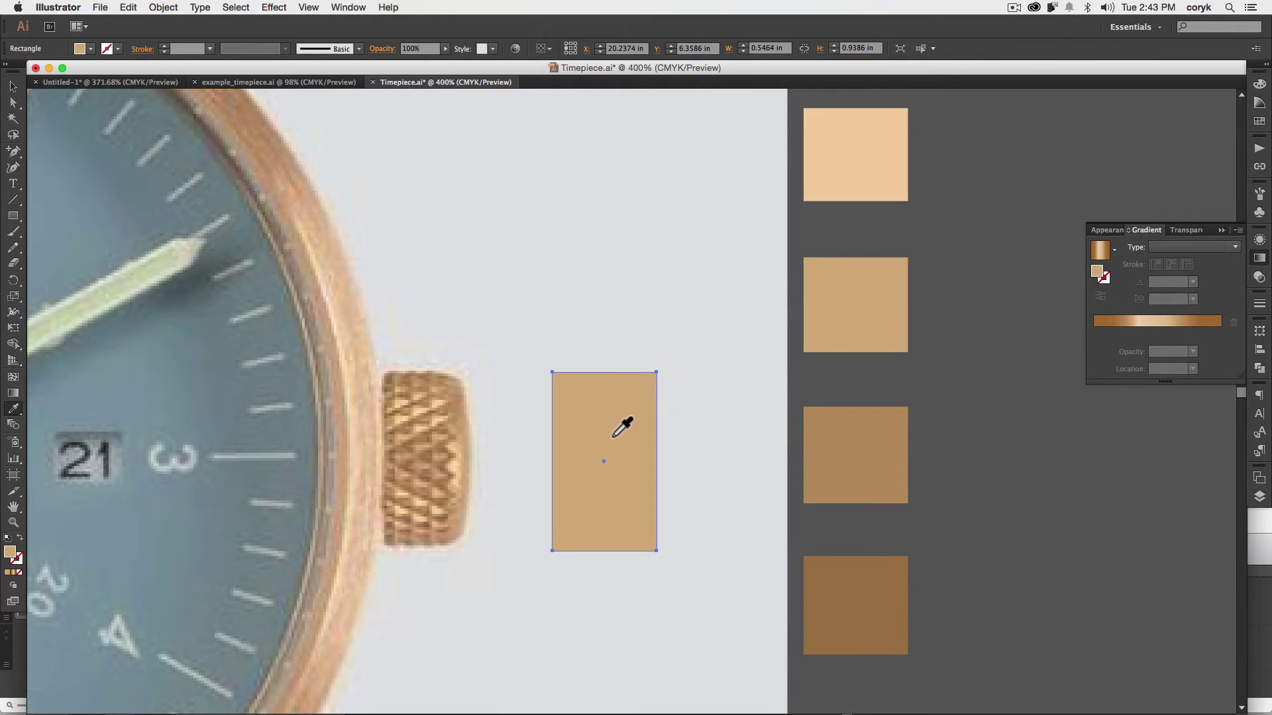
Draw a short diagonal pen line about 0.37 in wide and 0.22 in tall, and place it above the crown rectangle
key(p)
click(378, 461)
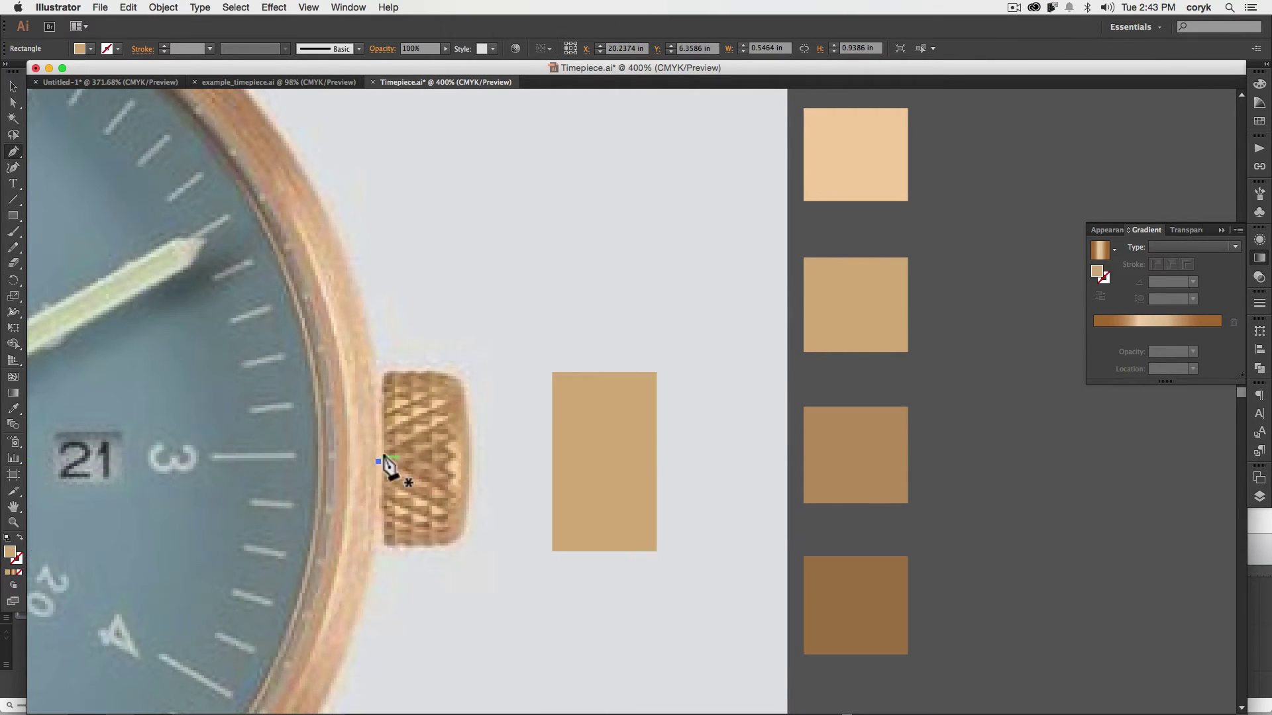
drag(447, 420, 701, 266)
key(v)
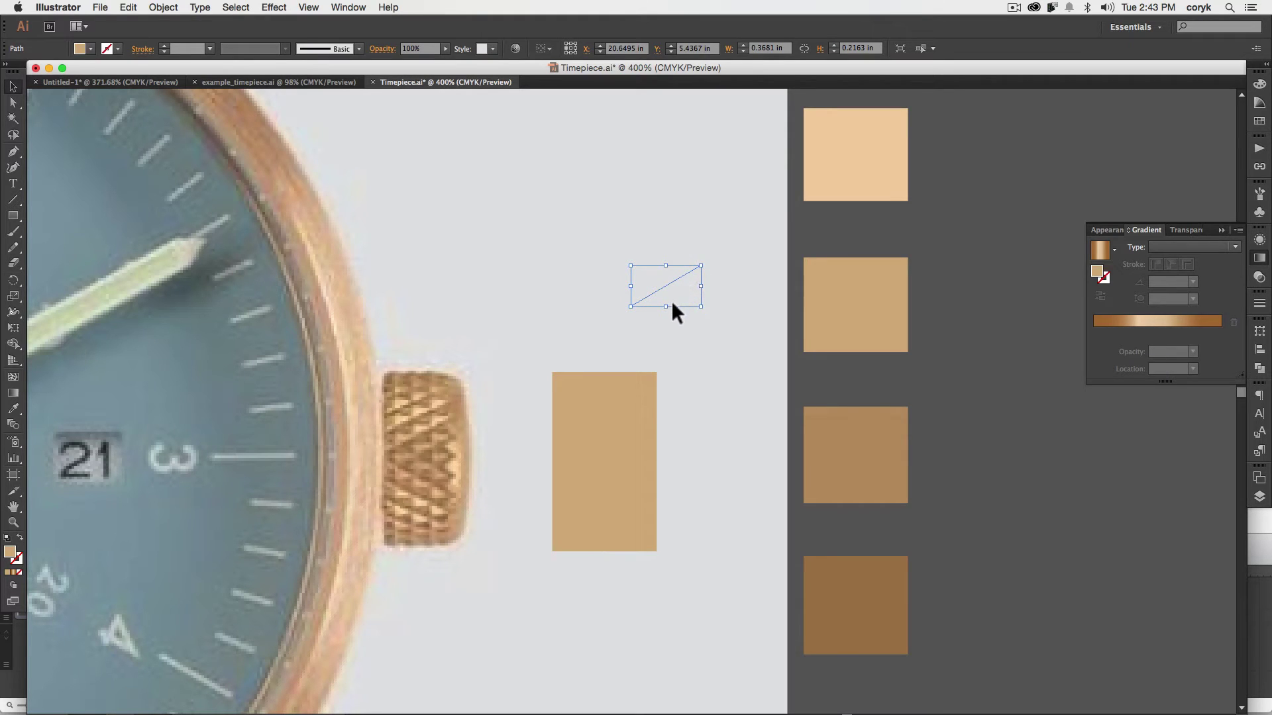
Swap the diagonal line's fill and stroke, and set its stroke color to B78E62
key(shift+x)
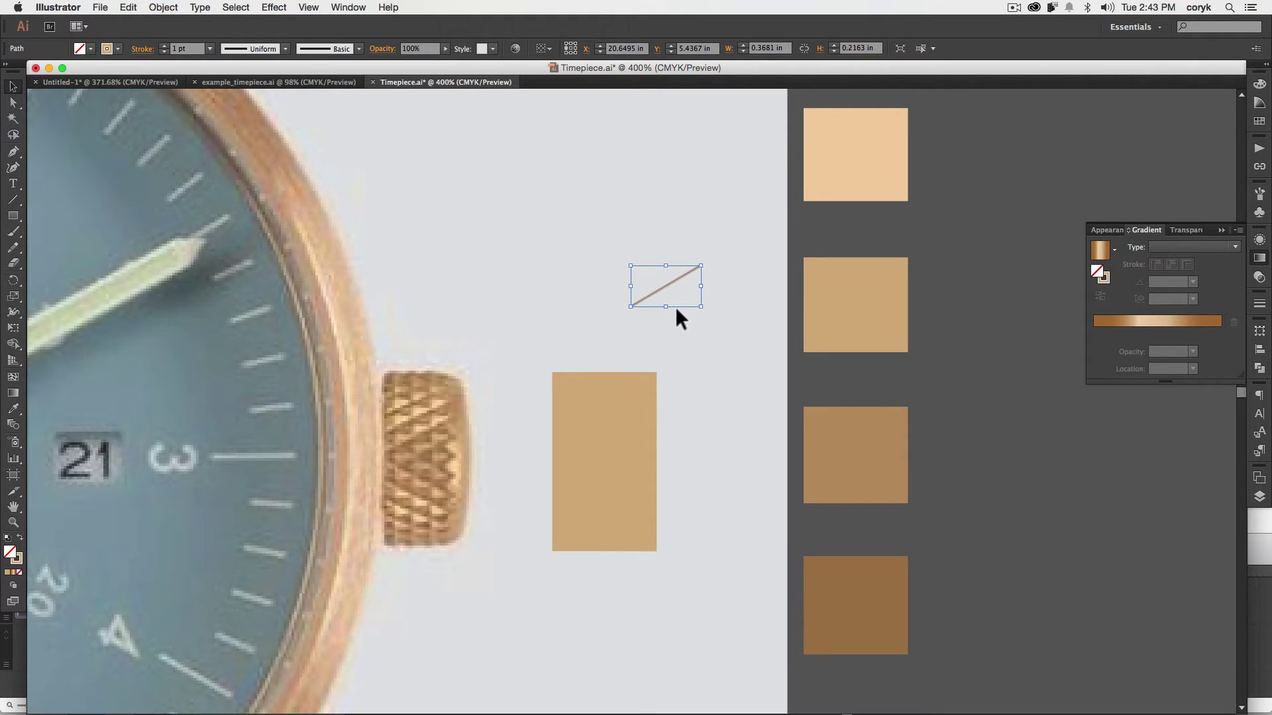
double_click(20, 558)
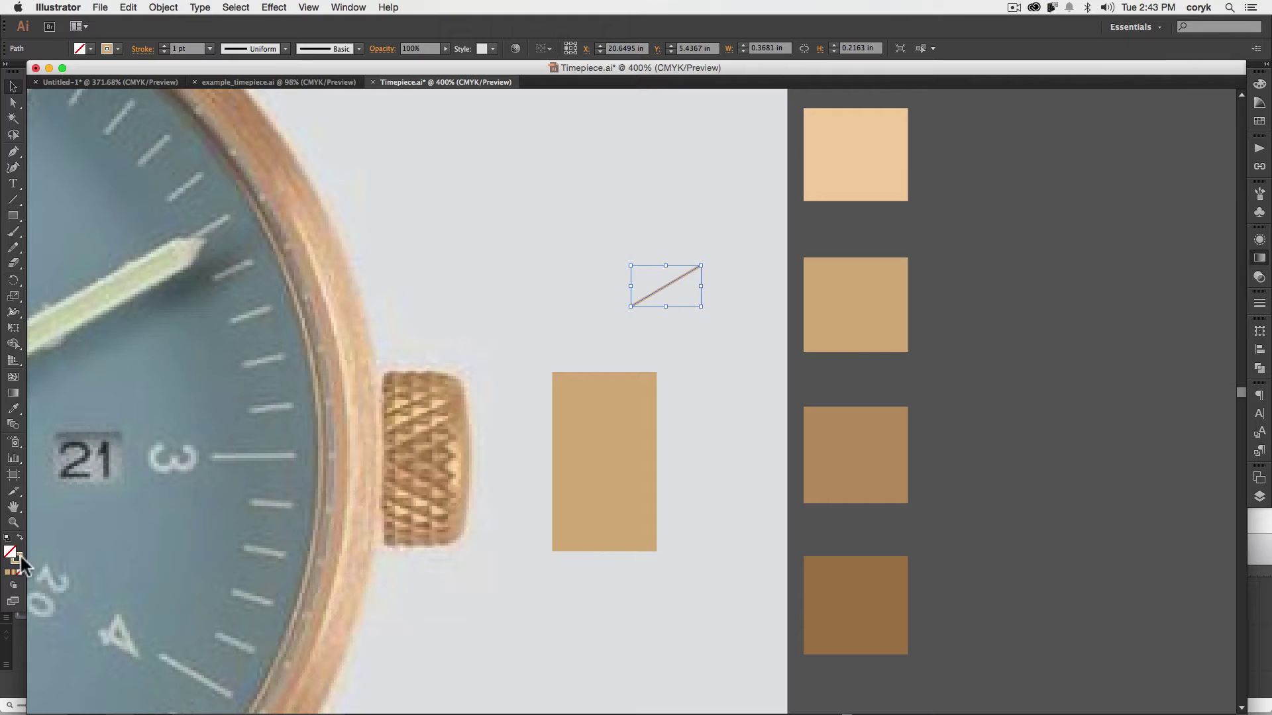
text(B78E62)
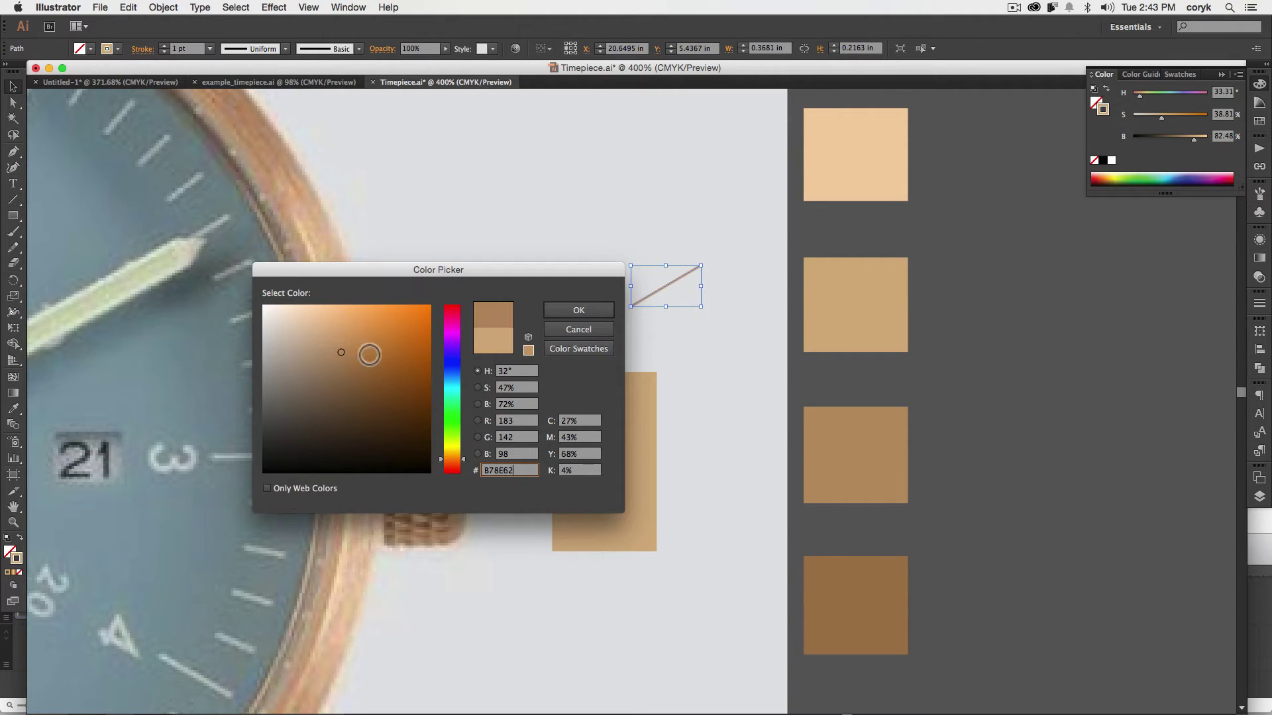
click(579, 310)
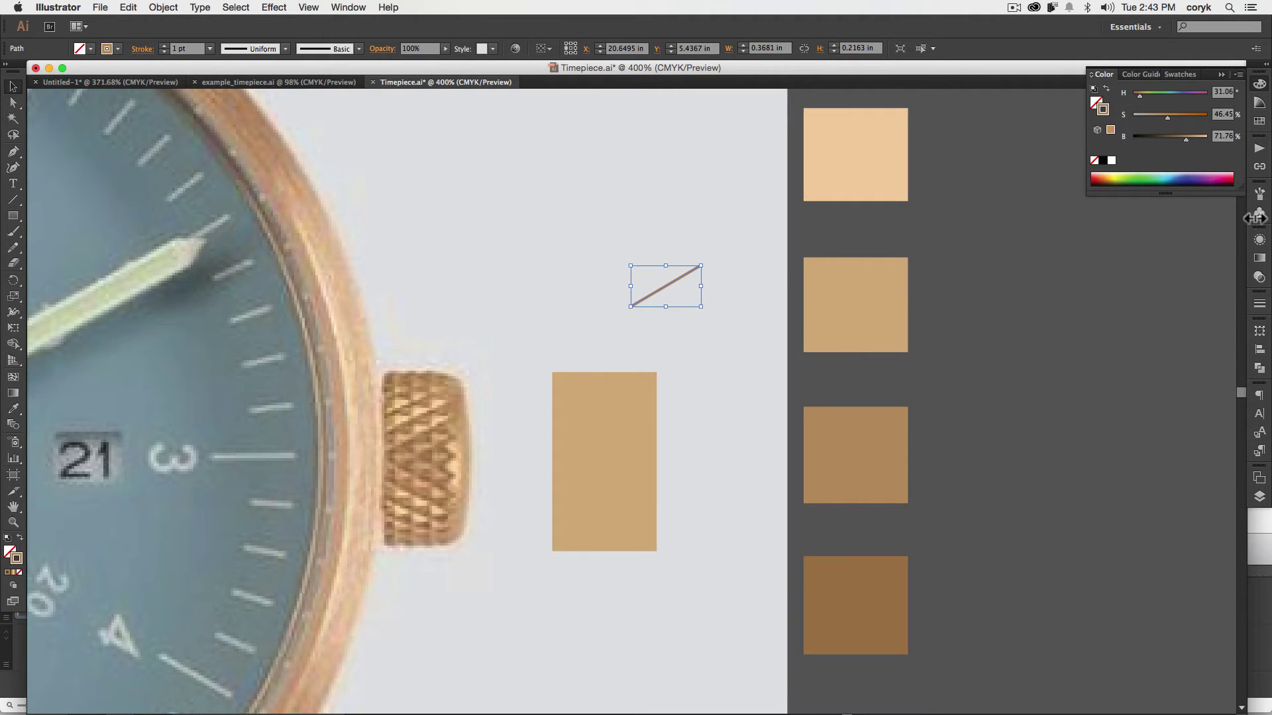
Widen the middle of the diagonal line to about 0.038 in with the Width tool so it tapers at both ends
click(1259, 302)
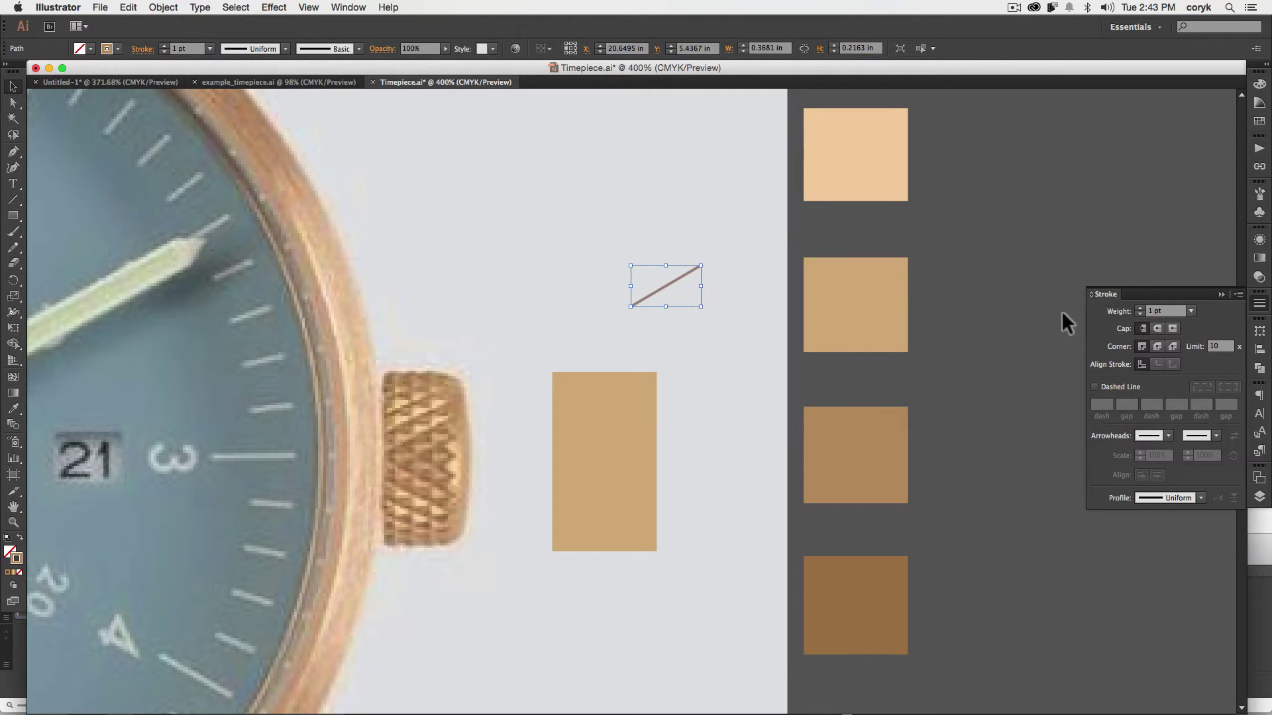
key(shift+w)
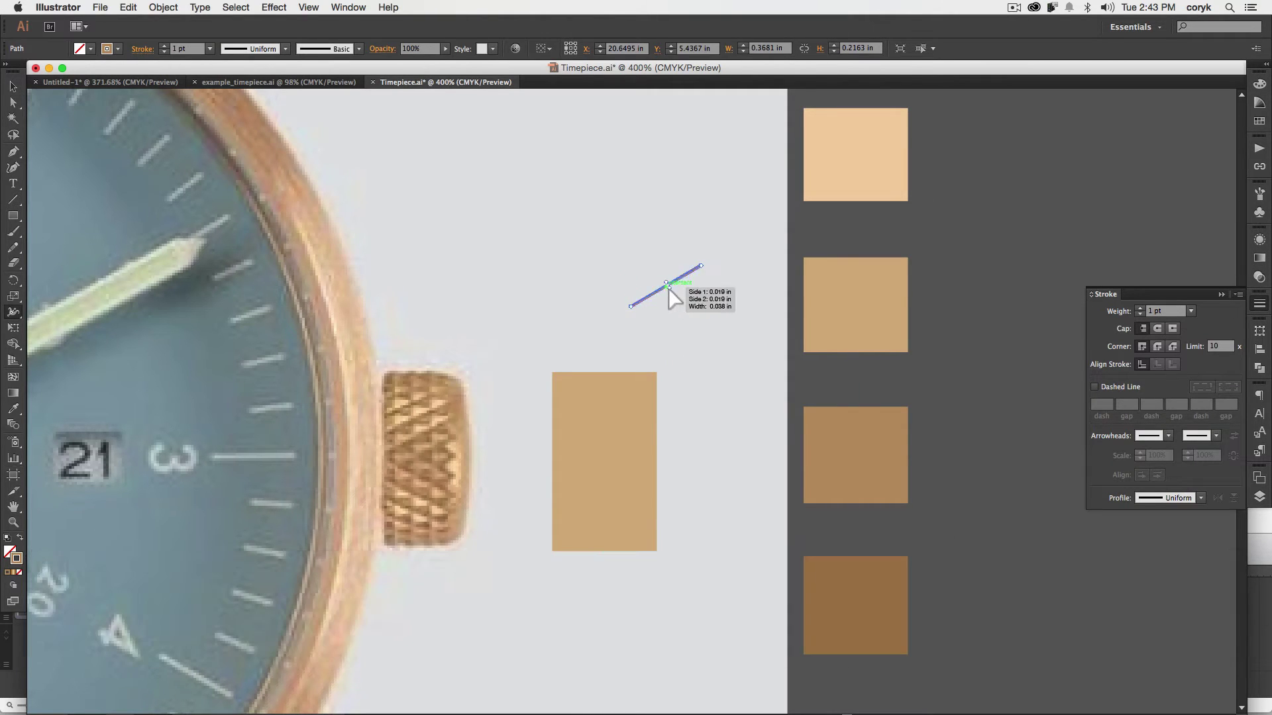
drag(667, 288, 670, 289)
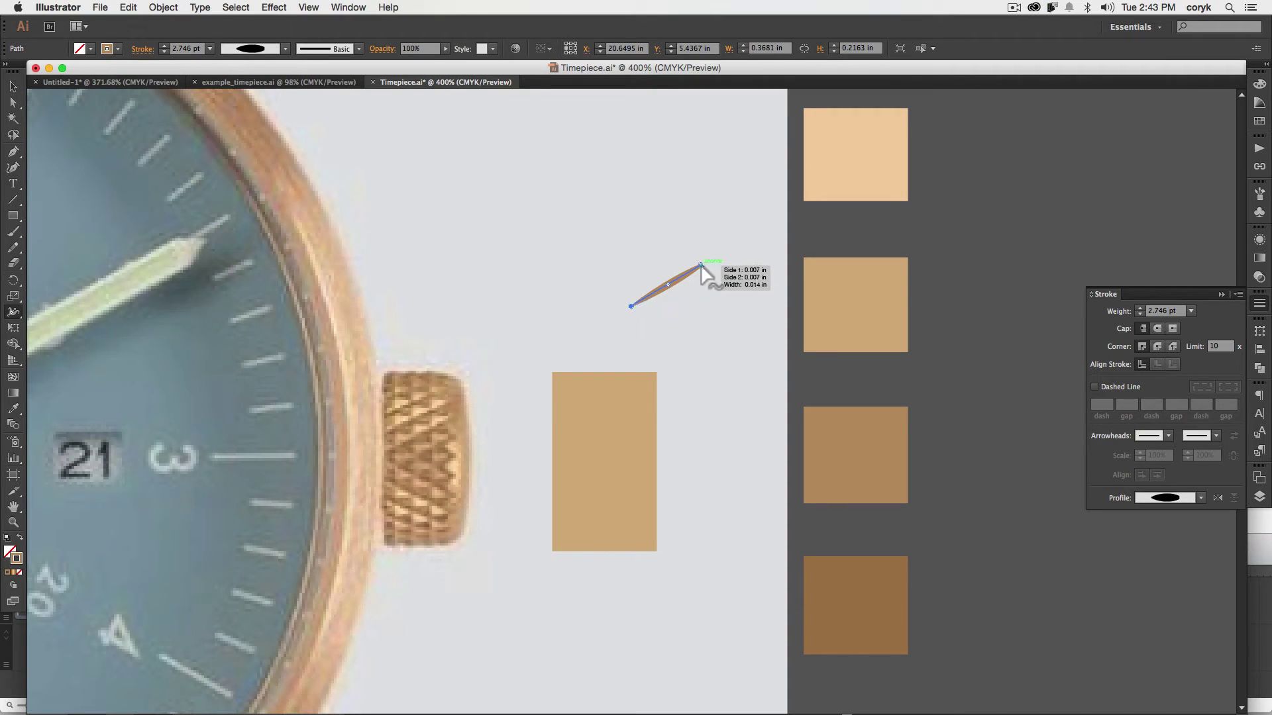
Move the tapered line to the crown rectangle's upper edge and repeat evenly spaced copies straight down its full height
drag(701, 266, 614, 372)
key(v)
click(691, 313)
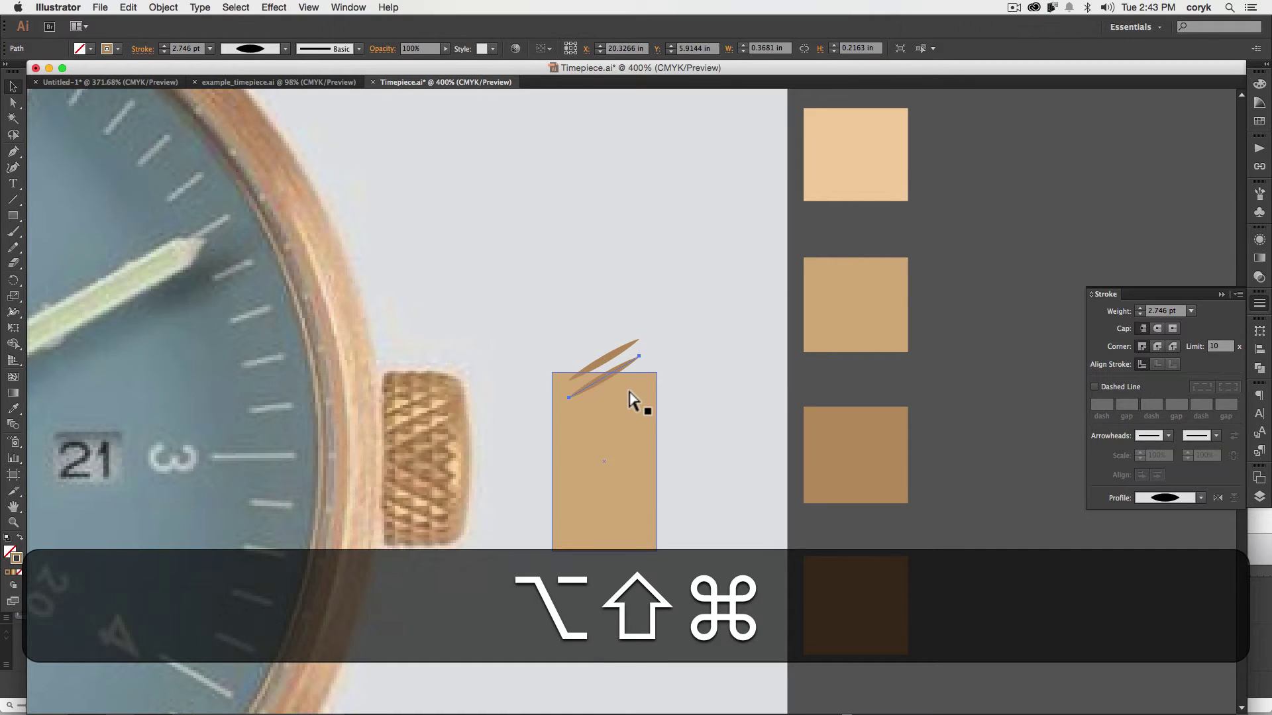
key(super+d)
key(super+d)
key(super+d)
key(super+d)
key(super+d)
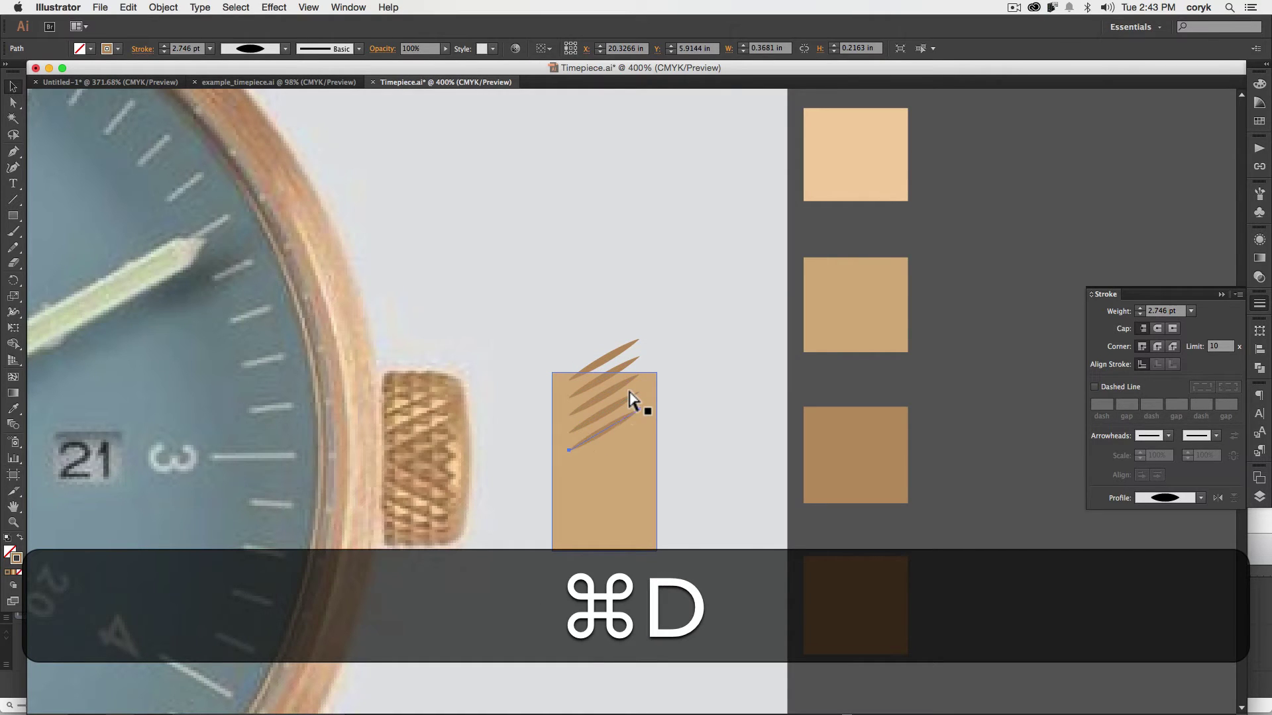
key(super+d)
key(super+d)
key(super+d)
key(super+d)
key(super+d)
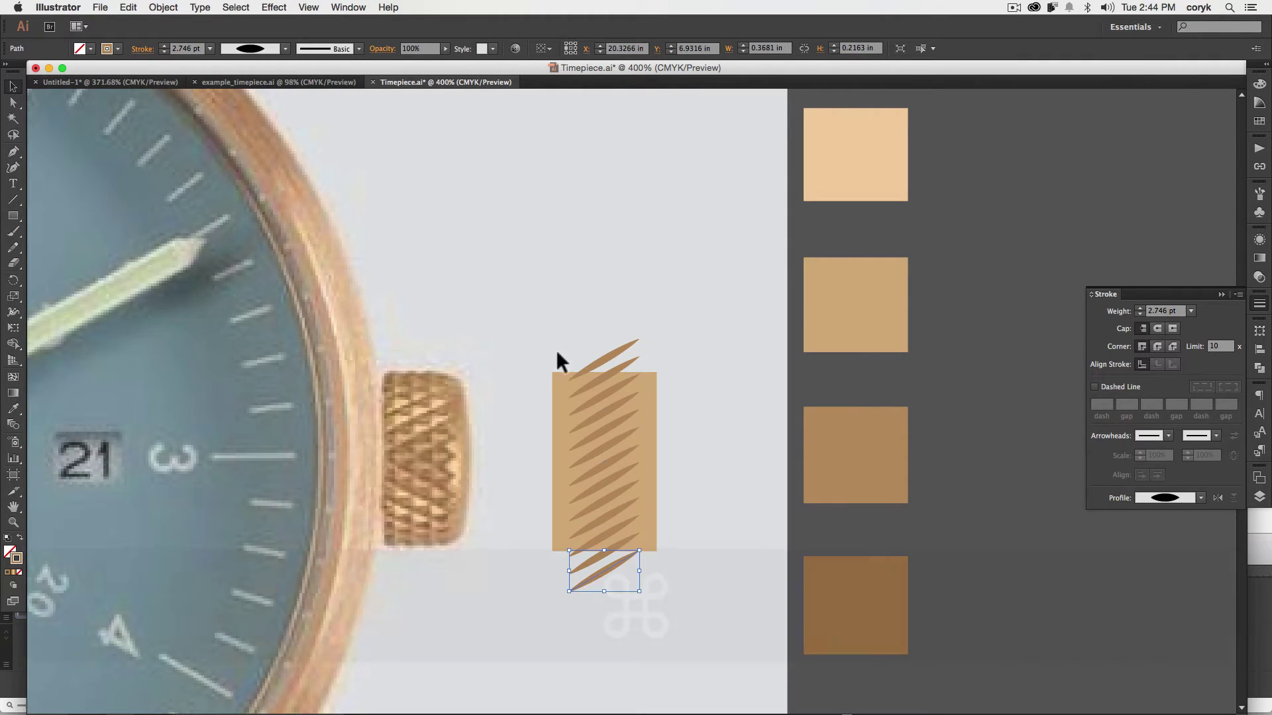
Paste a copy of all the diagonal lines in front and flip it horizontally to form a crosshatch
drag(641, 401, 576, 618)
key(shift)
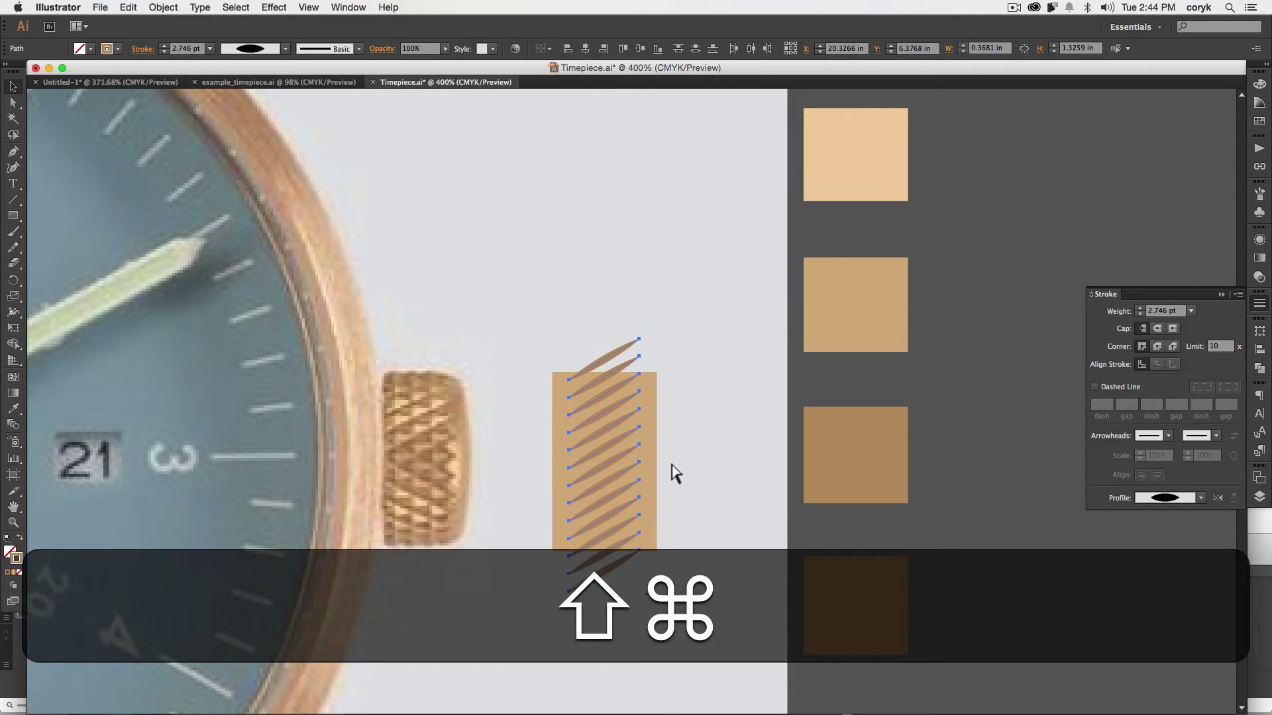
key(super+f)
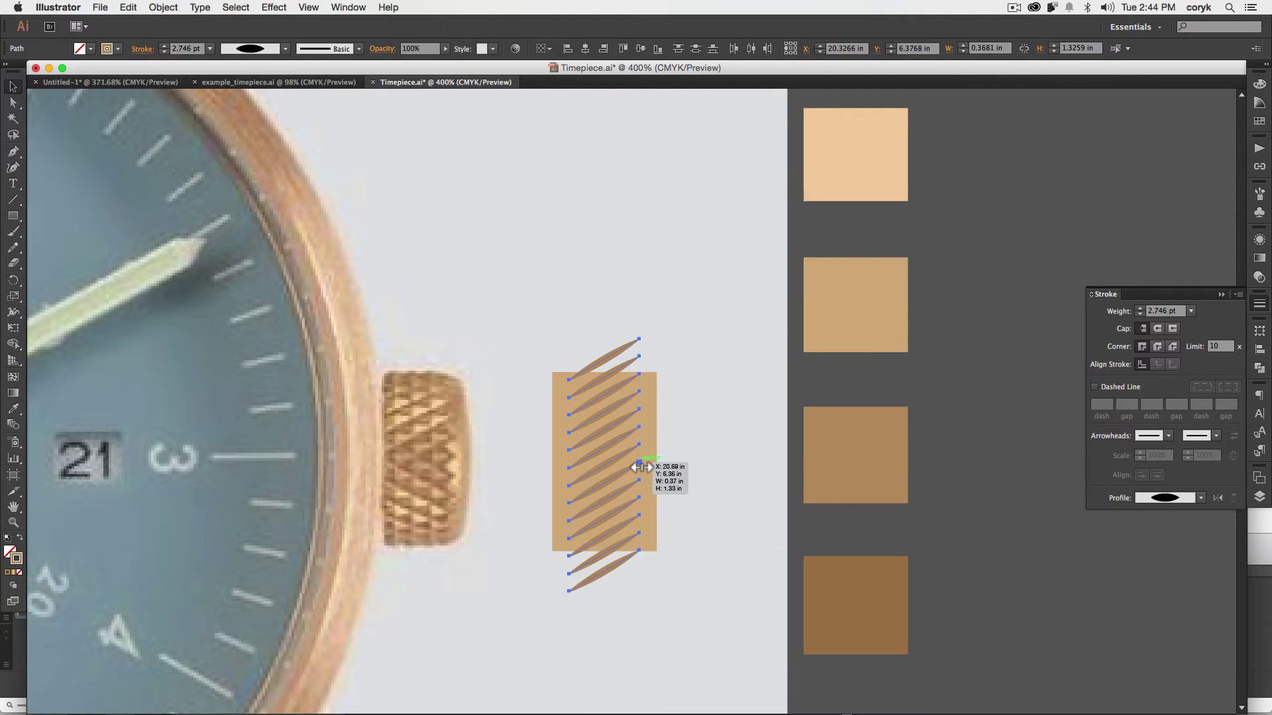
drag(642, 468, 569, 470)
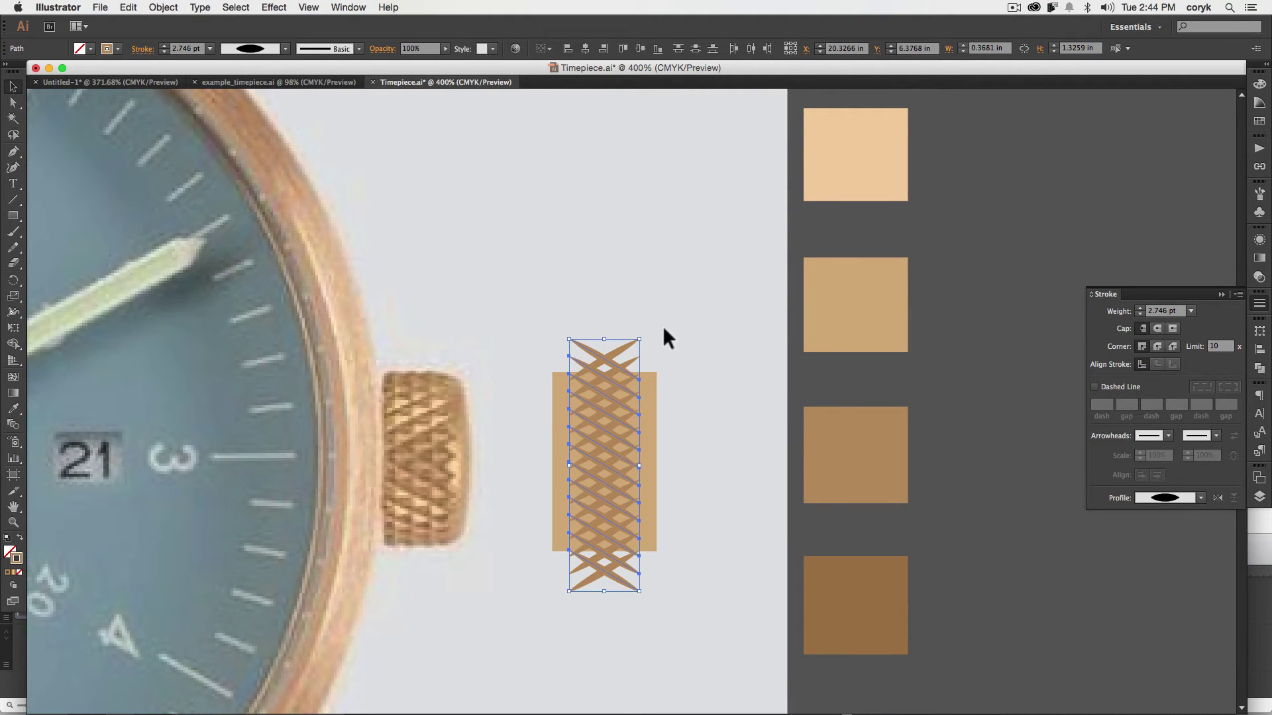
Set the stroke weight of all the crosshatch lines to 1 pt
shift+click(596, 543)
drag(658, 438, 653, 440)
click(1139, 312)
click(1139, 313)
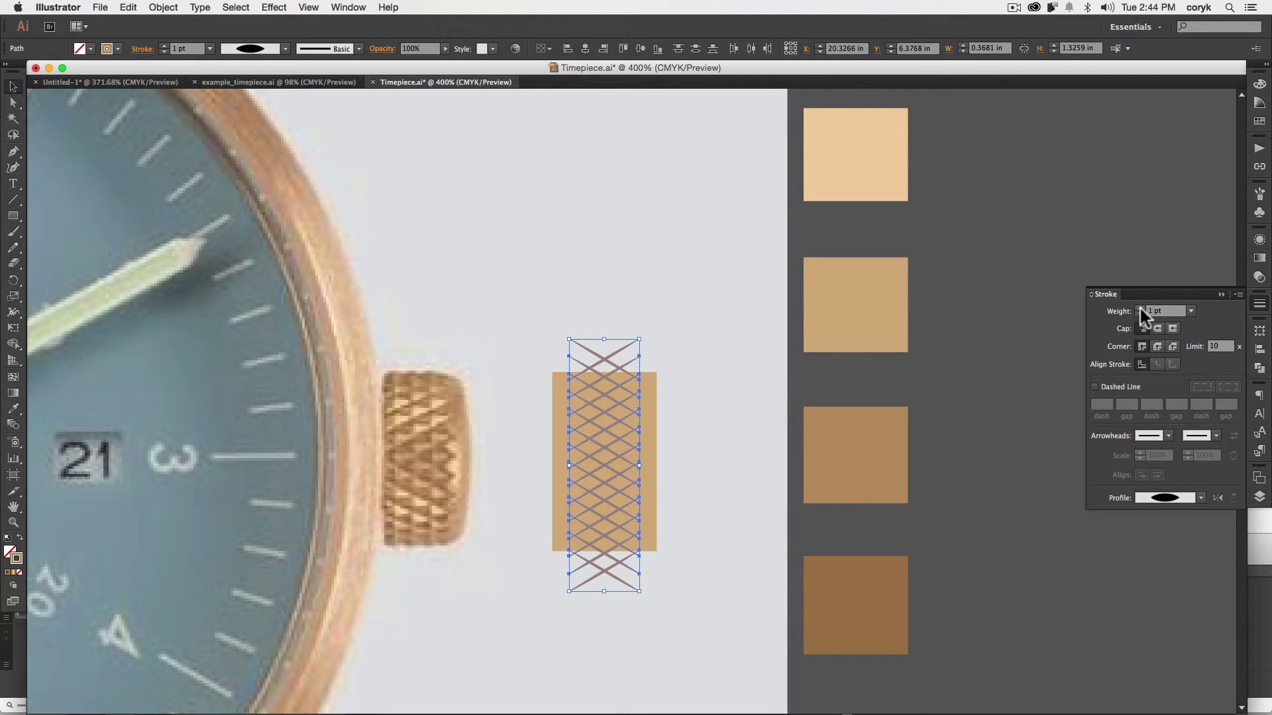
Set the stroke weight of the crown's crosshatch lines to 2 pt and deselect them
click(1139, 308)
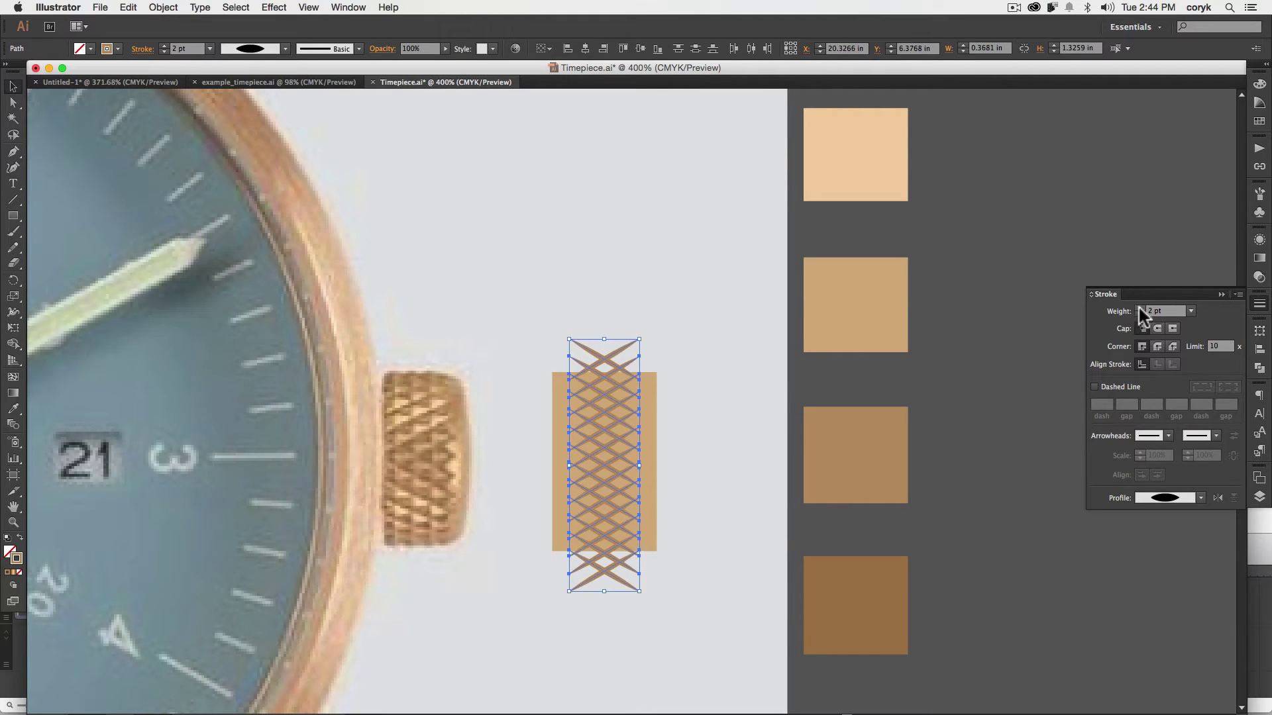
click(691, 324)
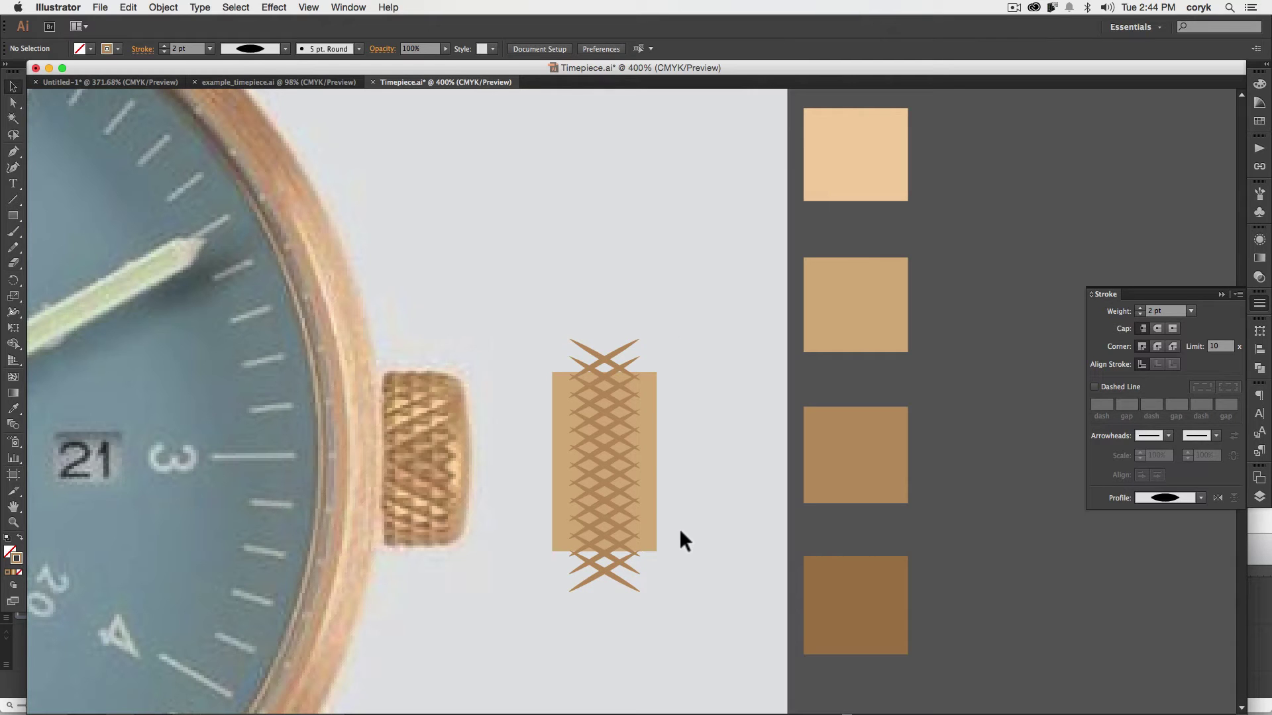
Draw a rectangle about 0.46 by 0.18 in beside the crown and fill it with the lightest tan of the palette swatches
key(m)
drag(685, 496, 774, 533)
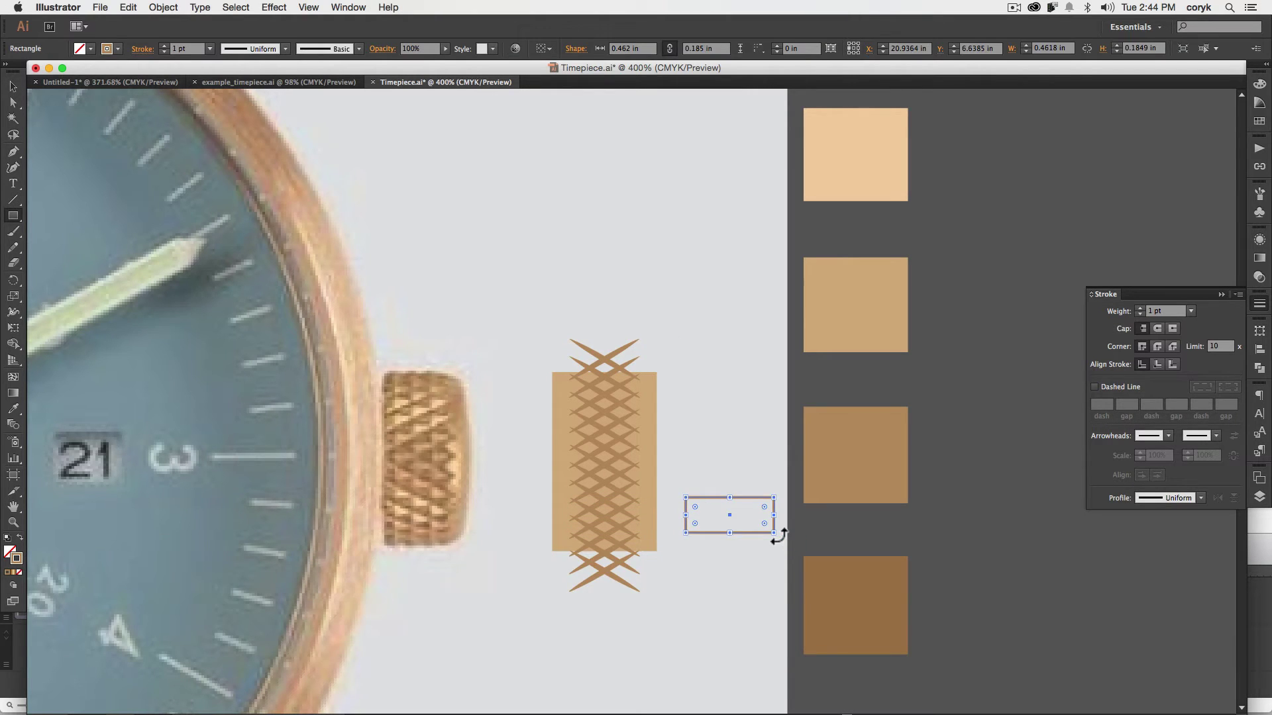
key(i)
click(828, 158)
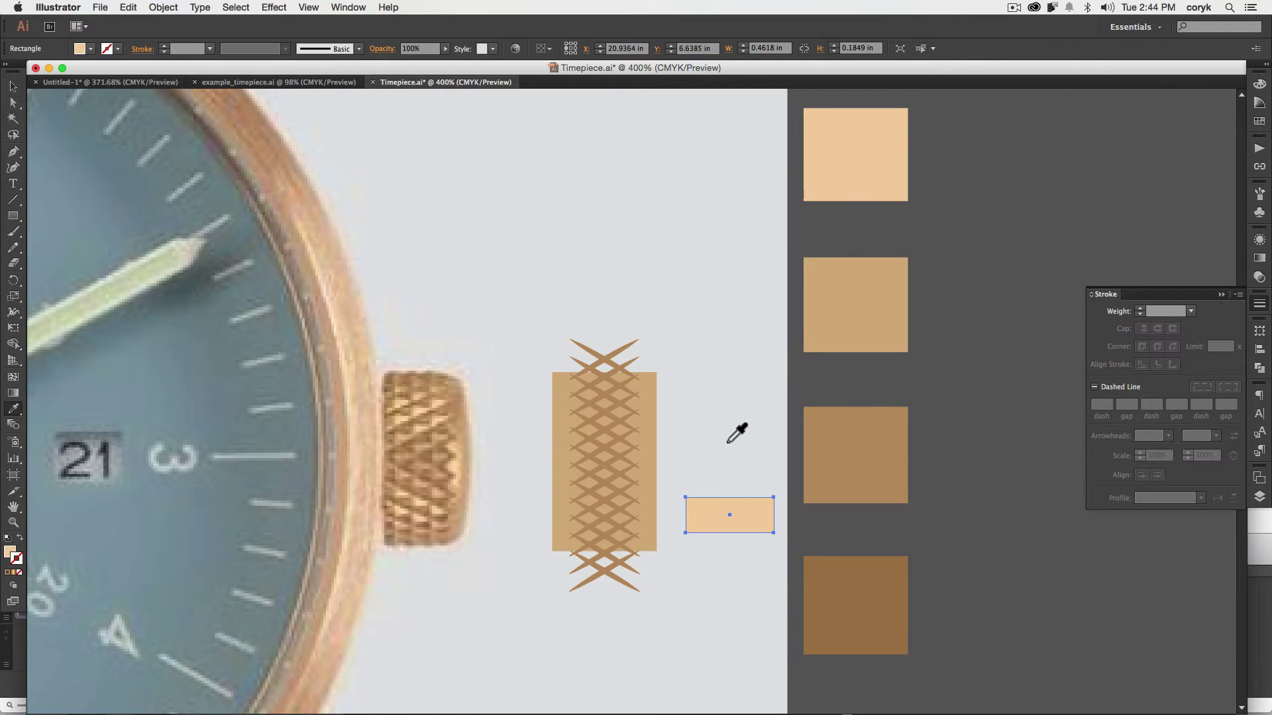
Place the rectangle as a diagonal strip about 0.62 by 0.12 in across the lower crosshatch, and send it and the crown body to the back
key(v)
drag(730, 498, 662, 560)
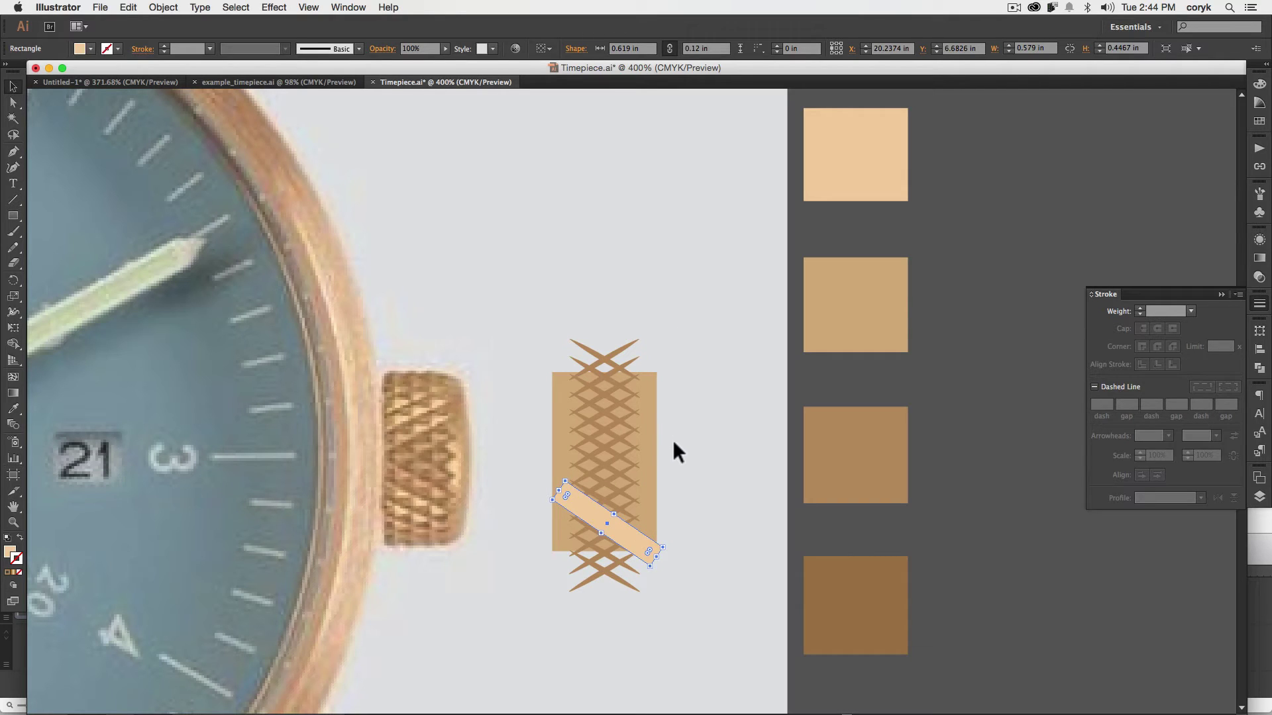
shift+click(644, 565)
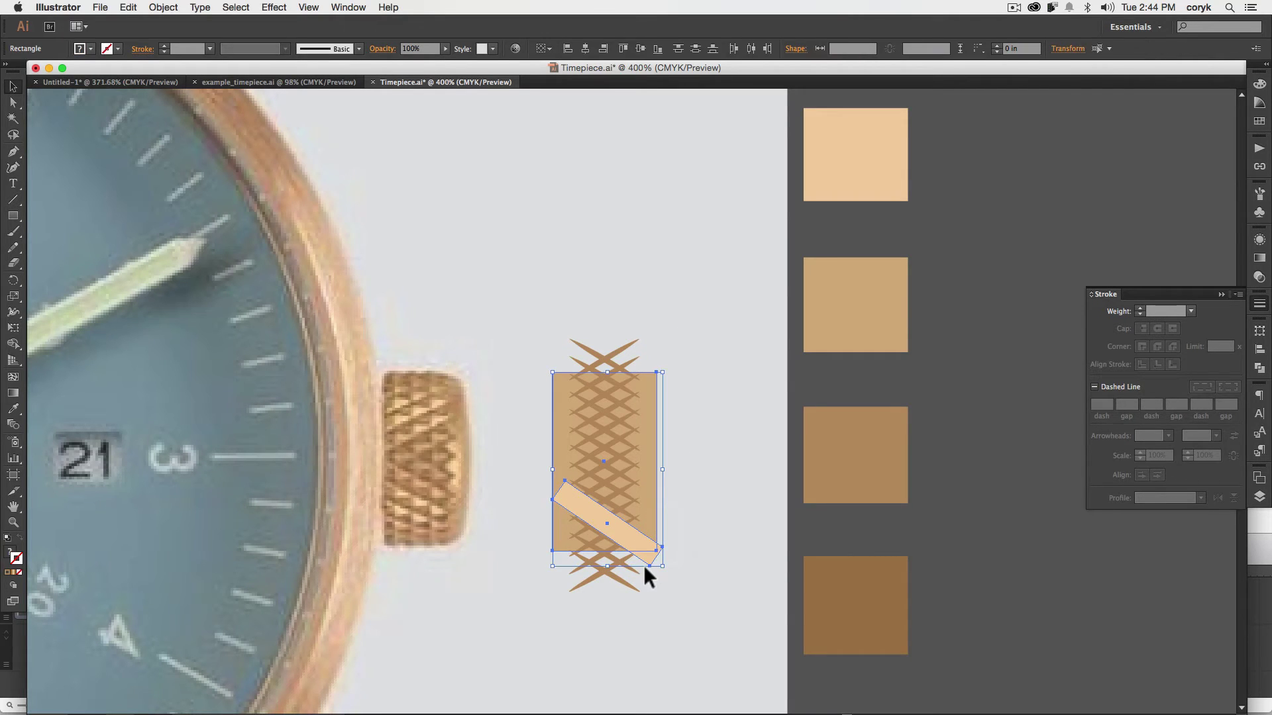
key(shift+super+bracketleft)
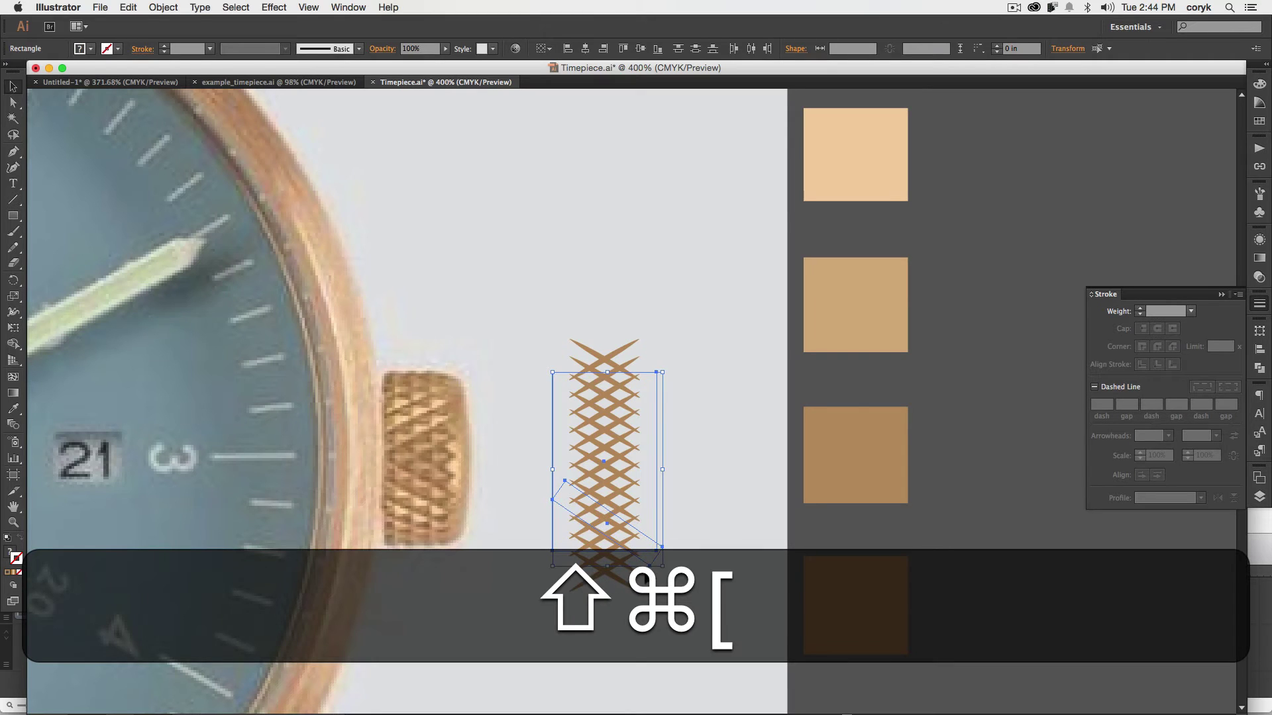
Move the whole crown drawing off the reference photo onto the dark area beyond the colour swatches
drag(696, 326, 531, 625)
drag(599, 539, 1013, 526)
click(1130, 583)
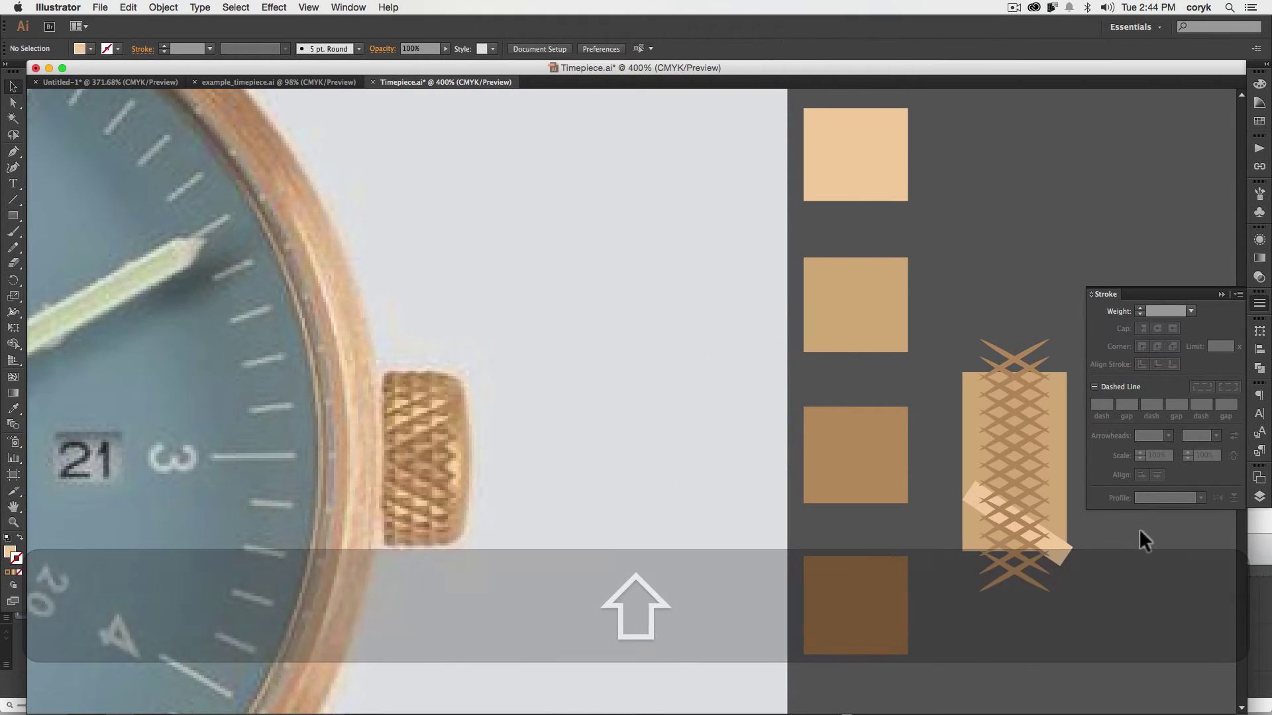
Enlarge the light diagonal strip to about 0.77 by 0.23 in so that it extends past both sides of the crosshatch
click(1060, 551)
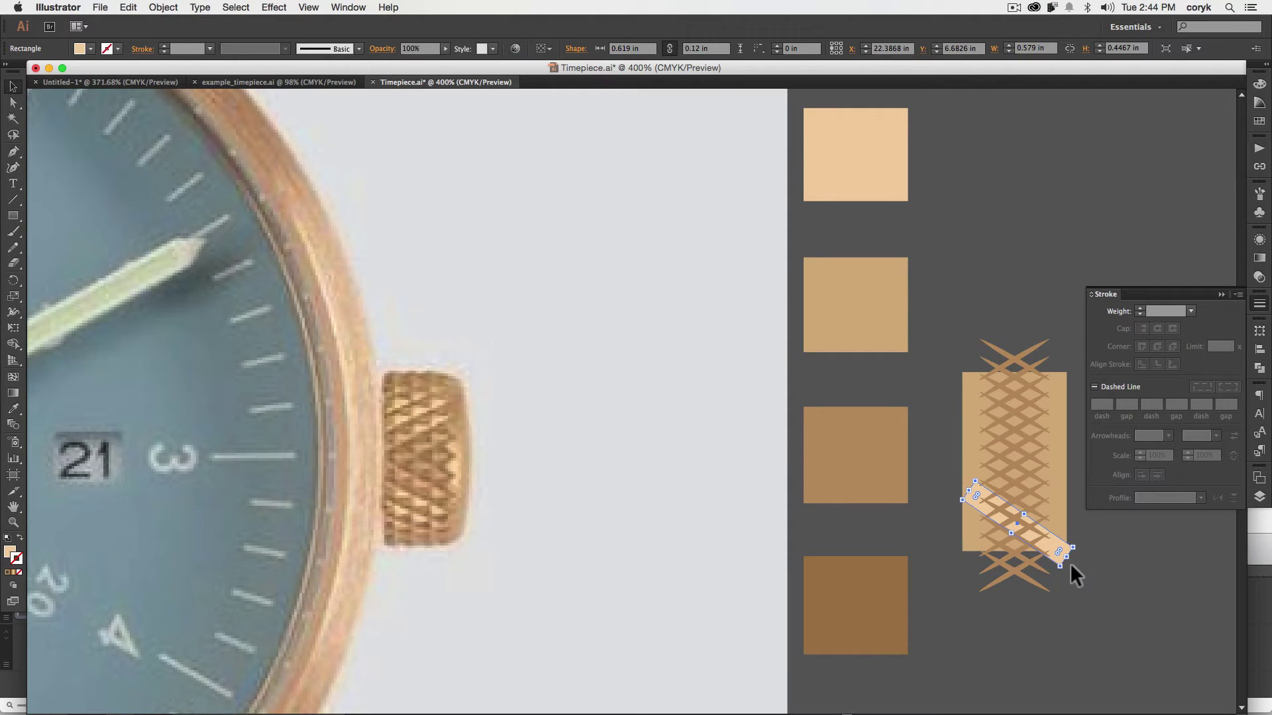
drag(1070, 563, 1077, 551)
drag(1017, 514, 1014, 507)
click(1111, 569)
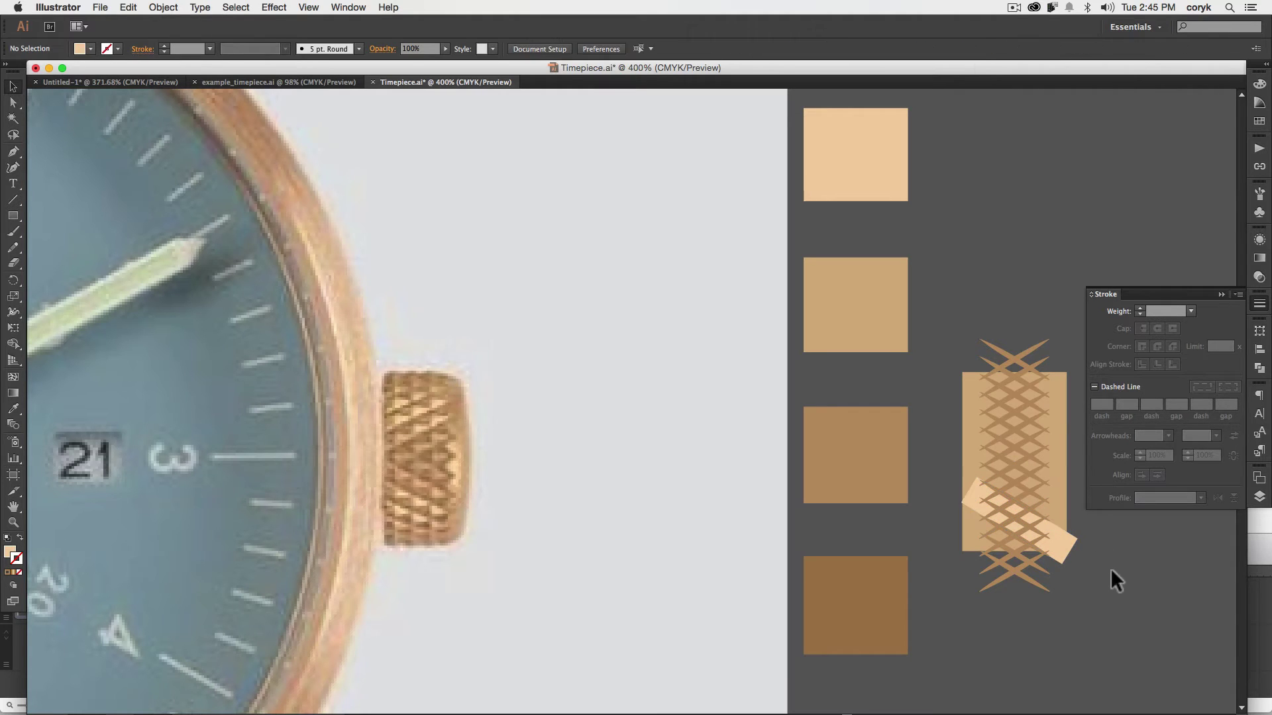
click(1060, 542)
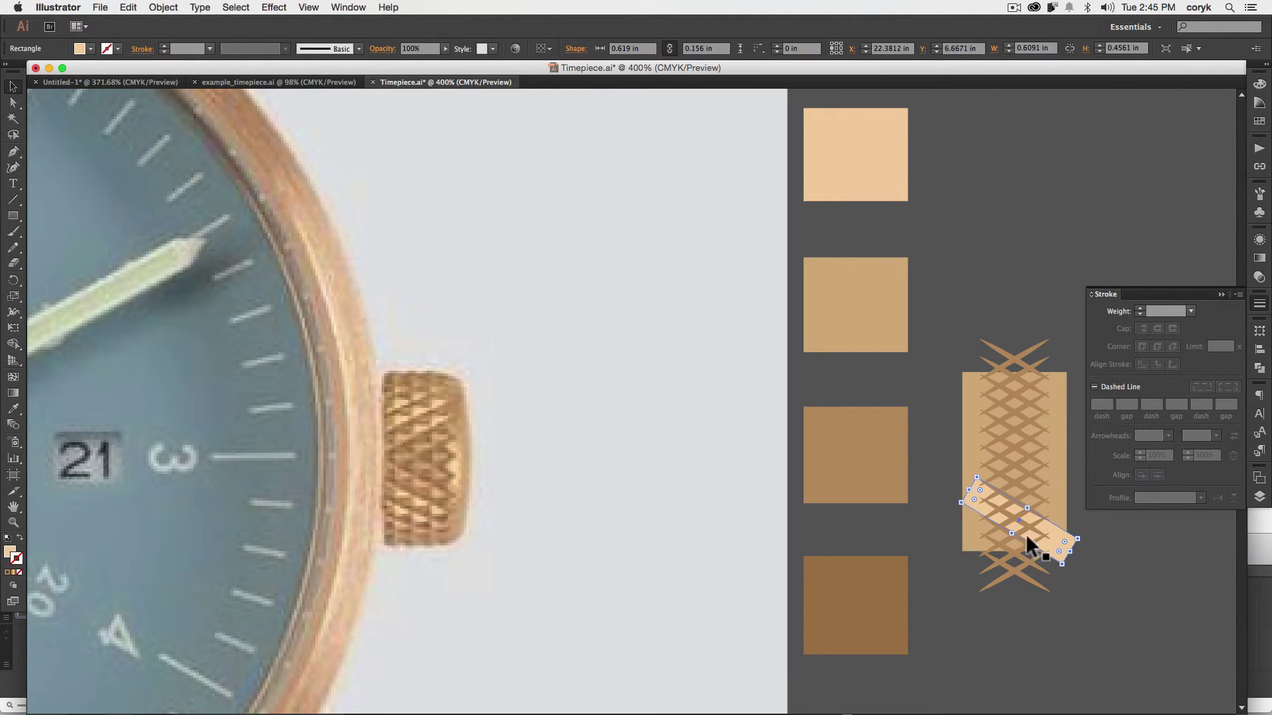
drag(967, 492, 943, 473)
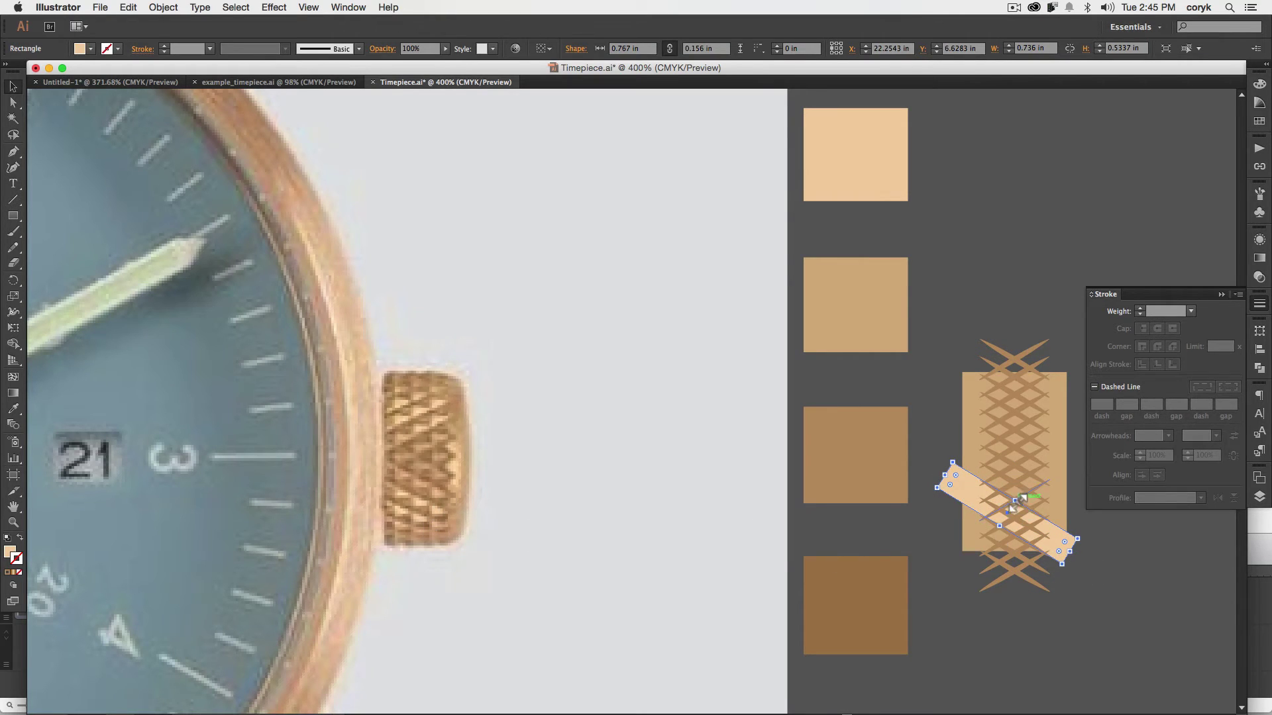
drag(1016, 502, 1024, 489)
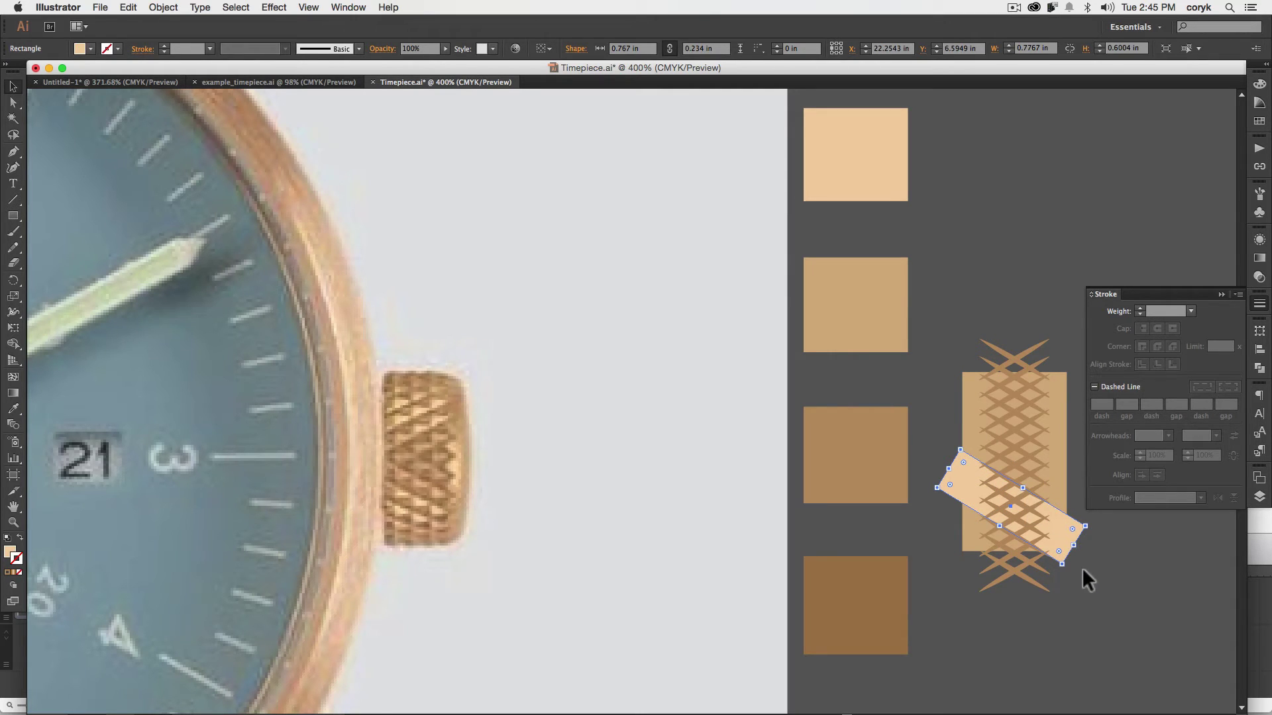
Reflect a copy of the diagonal strip across the vertical axis and move the copy straight up to the crown's upper half
key(o)
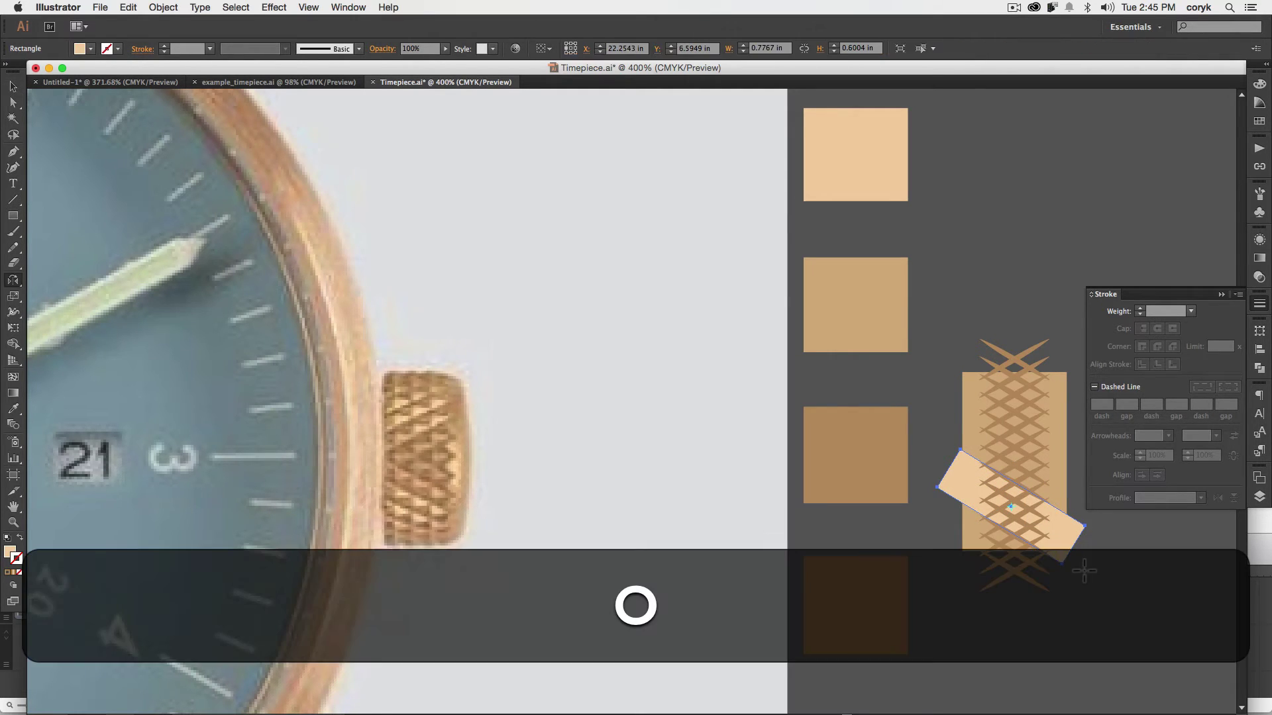
alt+click(1015, 464)
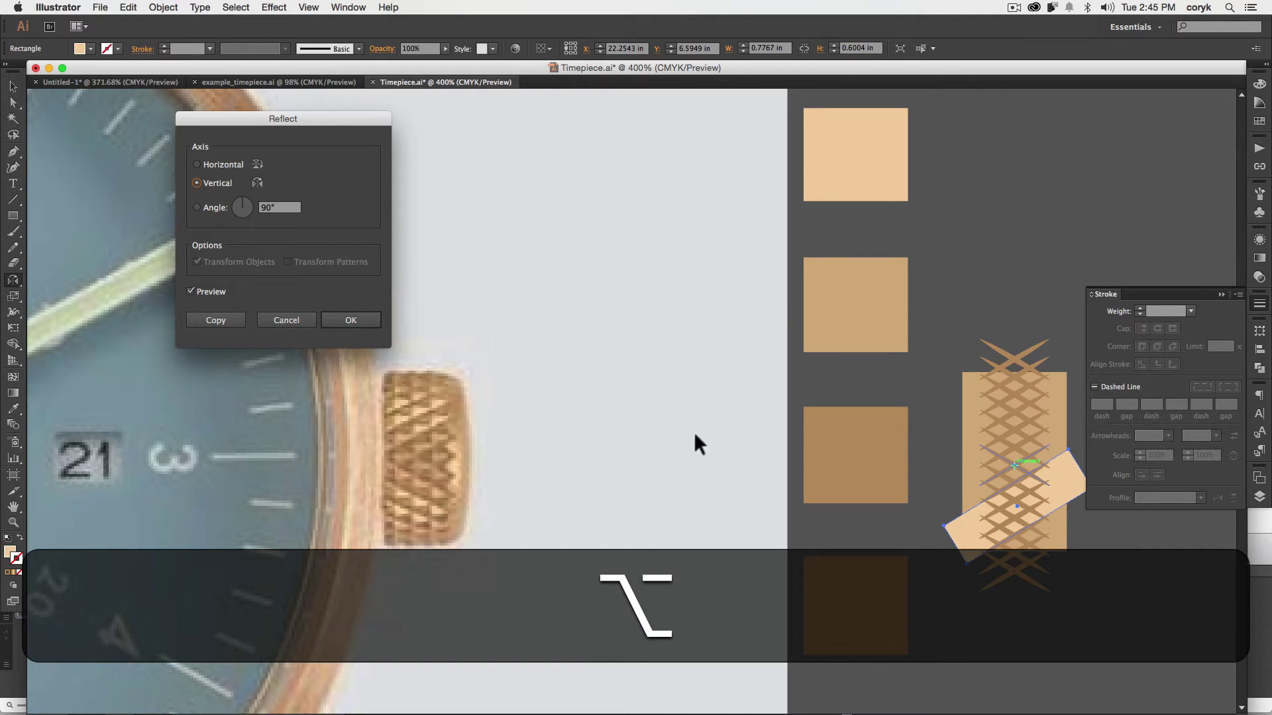
click(224, 321)
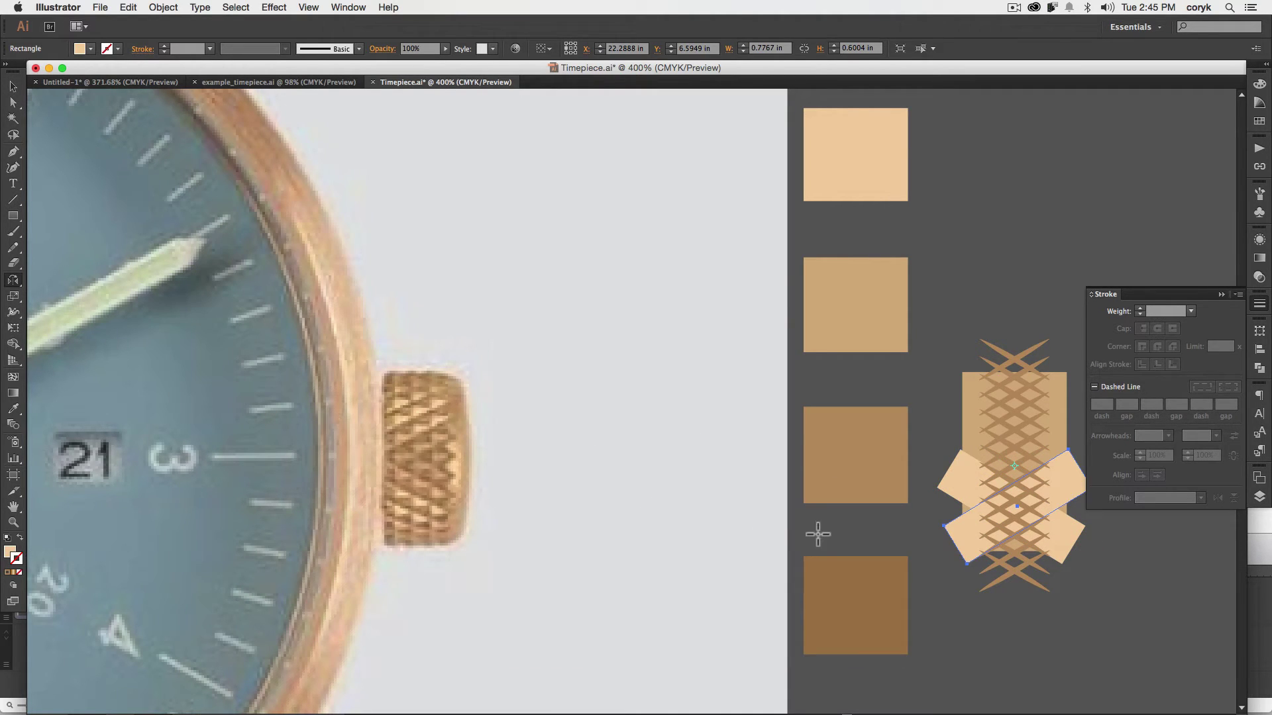
key(v)
drag(1062, 496, 1045, 396)
key(Up)
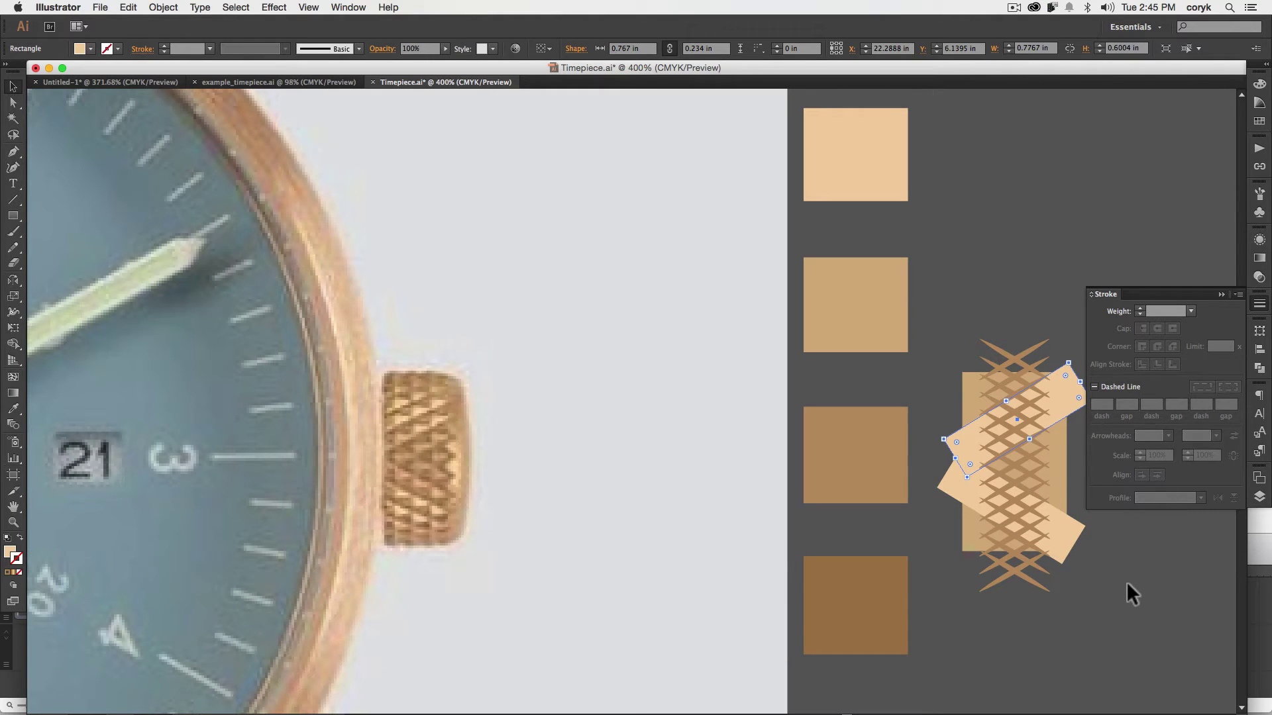
click(1123, 583)
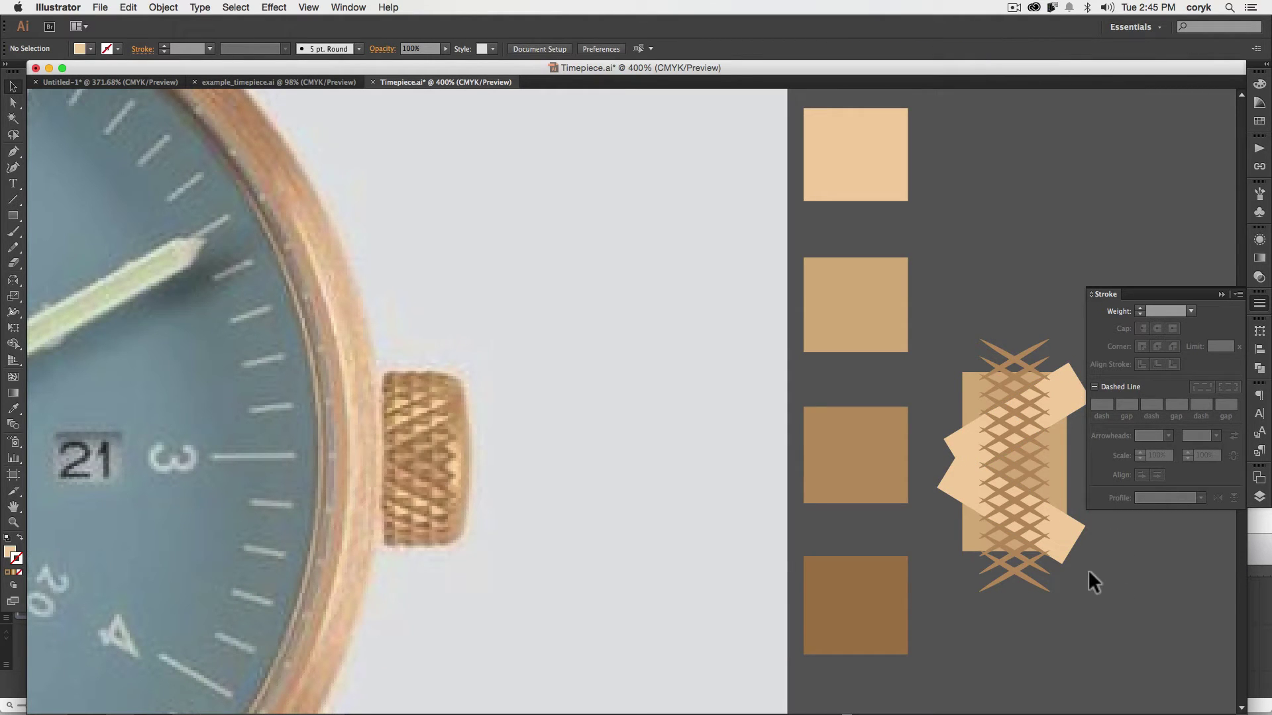
Draw a rectangle about 0.51 by 1.16 in over the strips' right ends, with its left side on the crosshatch's right edge
key(space)
drag(1076, 587, 919, 564)
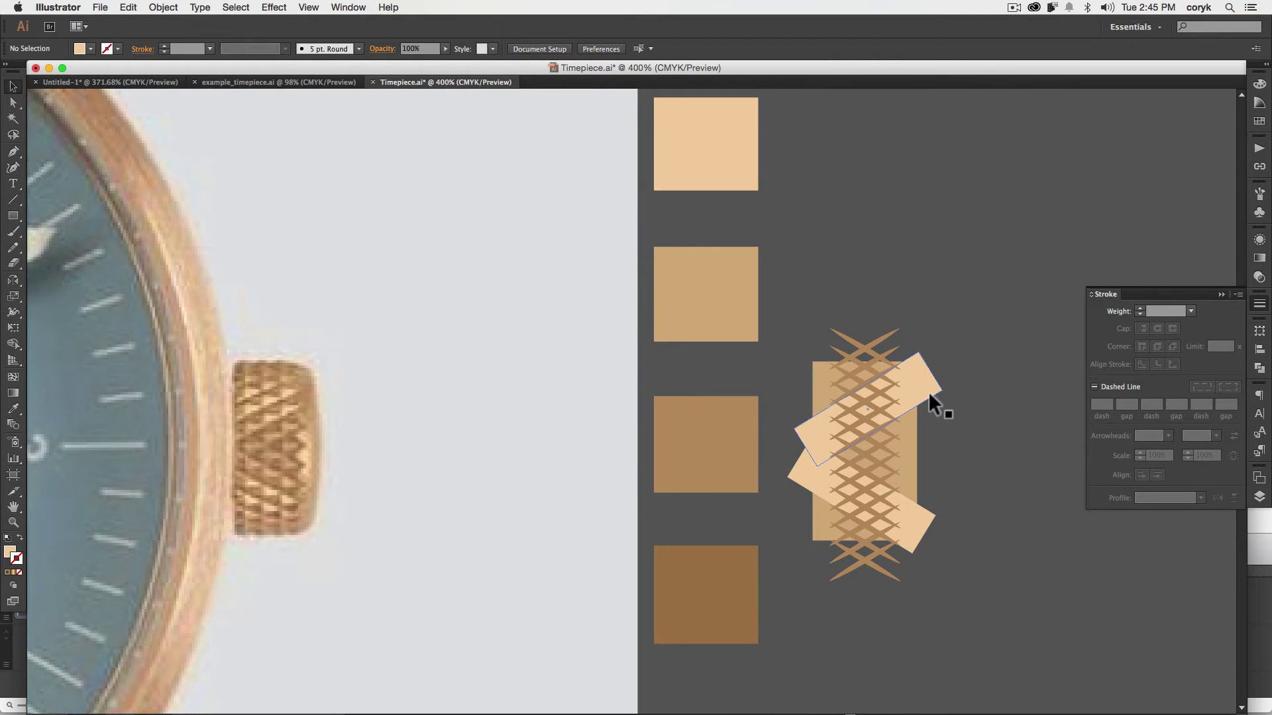
key(m)
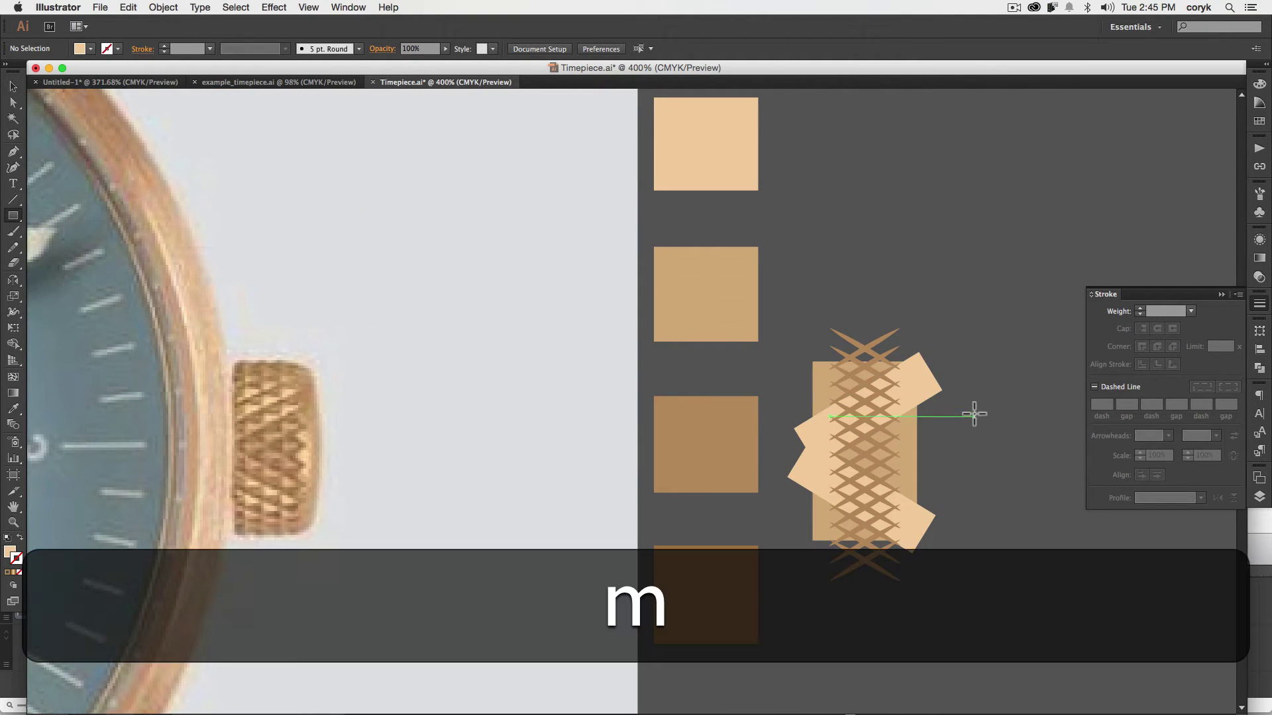
drag(997, 339, 899, 560)
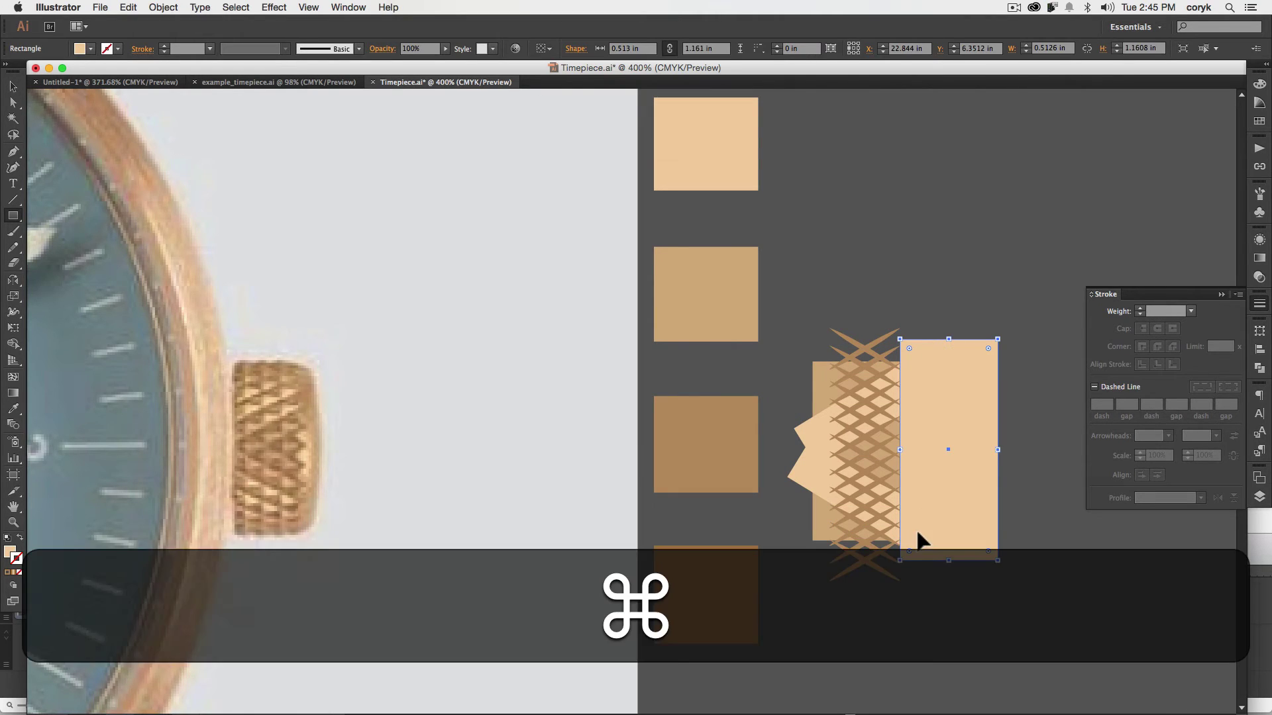
In Outline view, remove the new rectangle and the strip ends beyond the crosshatch's right edge with Shape Builder, and return to Preview
key(super+y)
key(v)
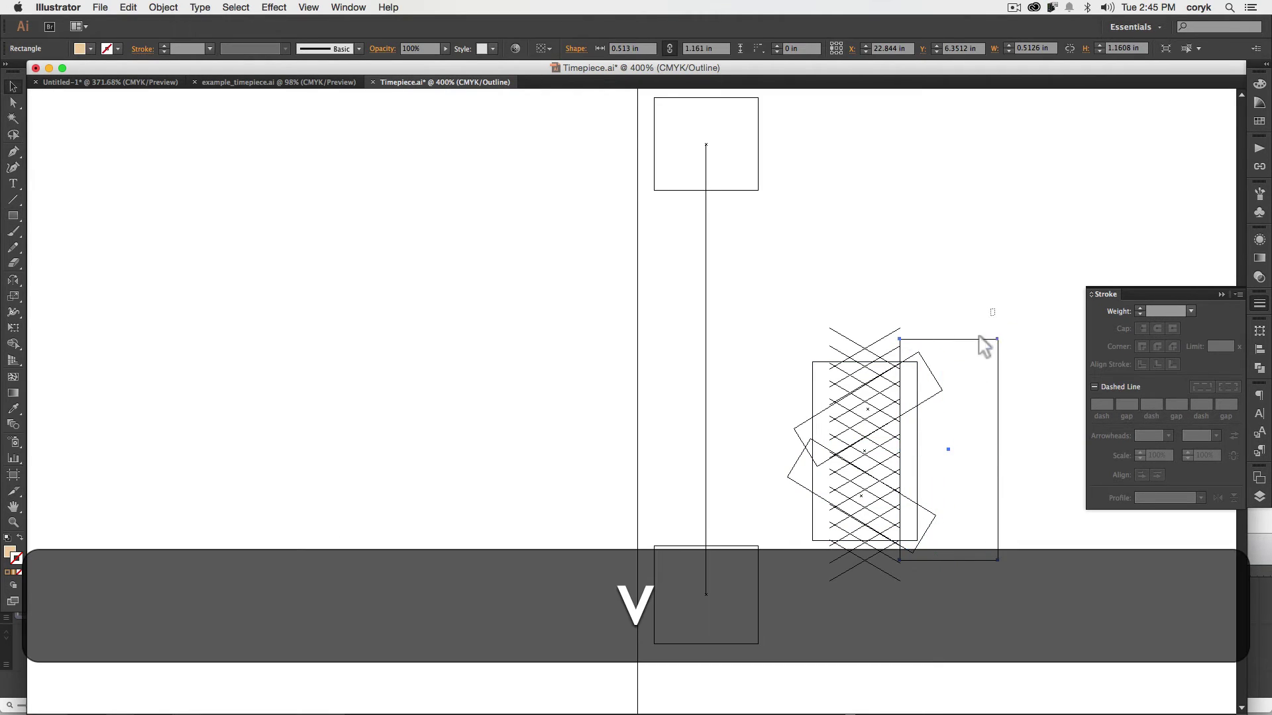
drag(994, 308, 926, 562)
key(shift+m)
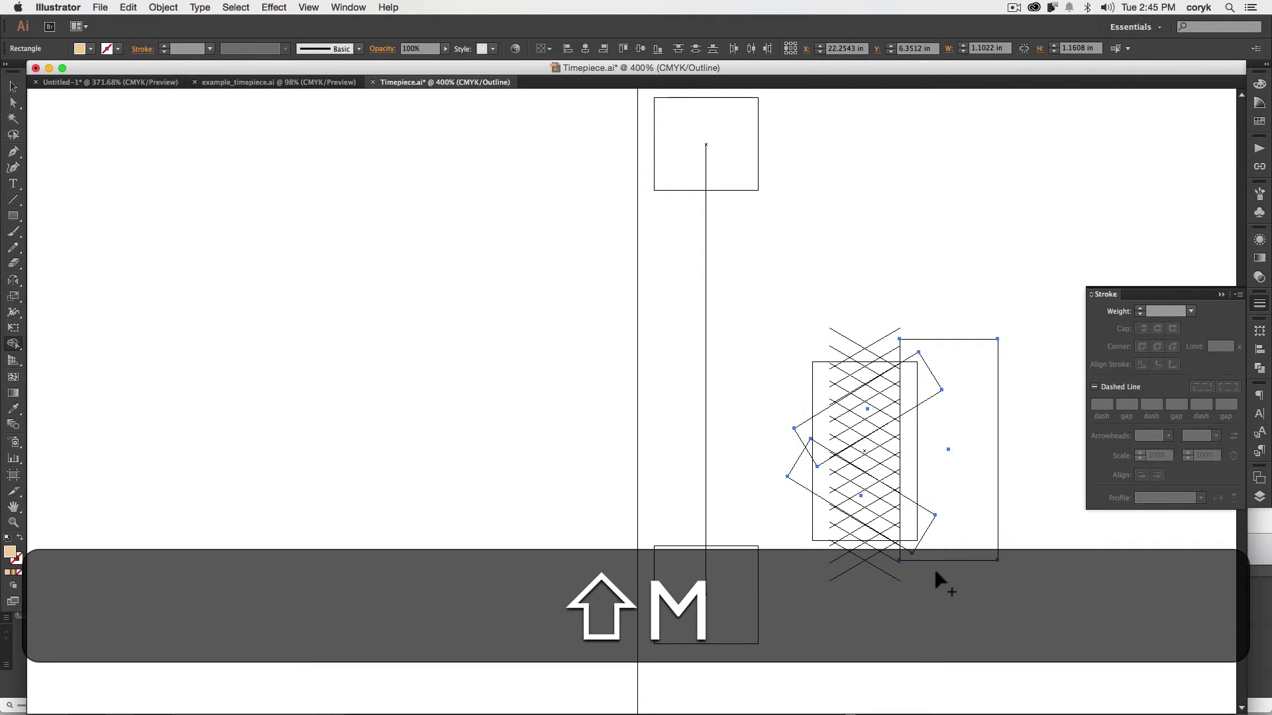
mouse_move(918, 279)
mouse_down()
mouse_move(929, 355)
mouse_move(914, 616)
mouse_up()
key(super+y)
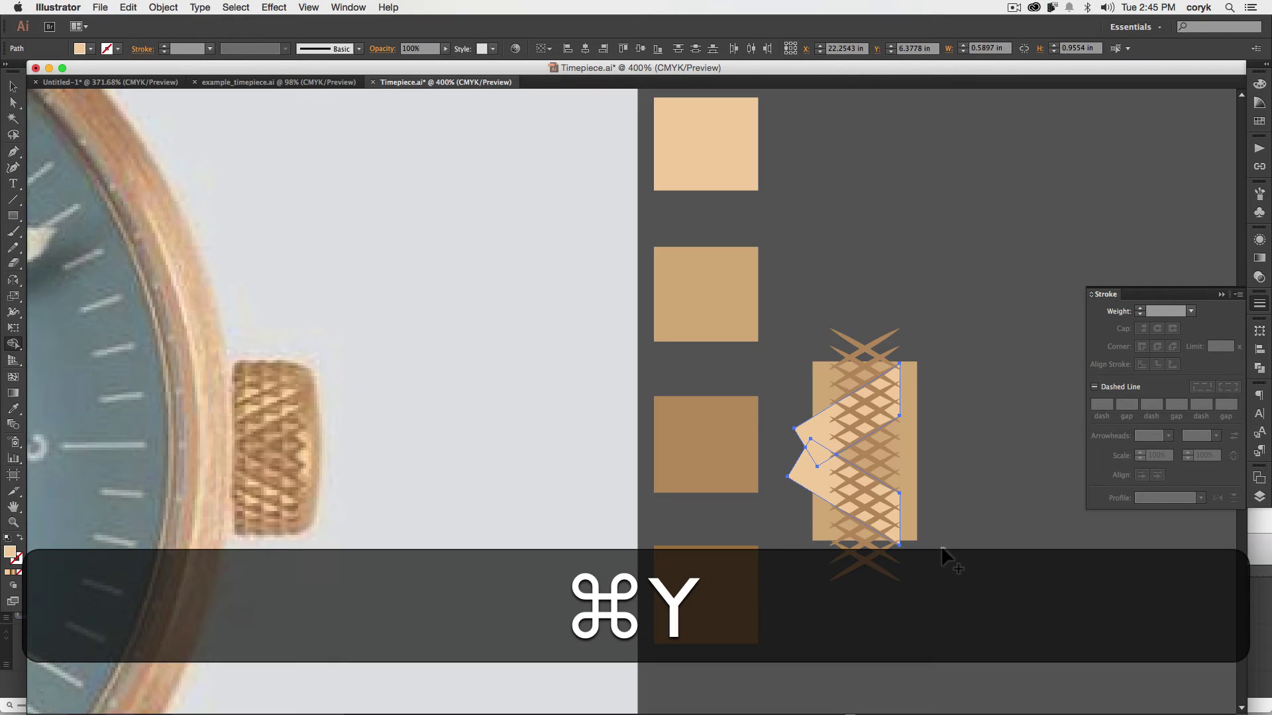
Bend the crown body's straight right side slightly outward into a curve with the Anchor Point tool
scroll(944, 554, left, 3)
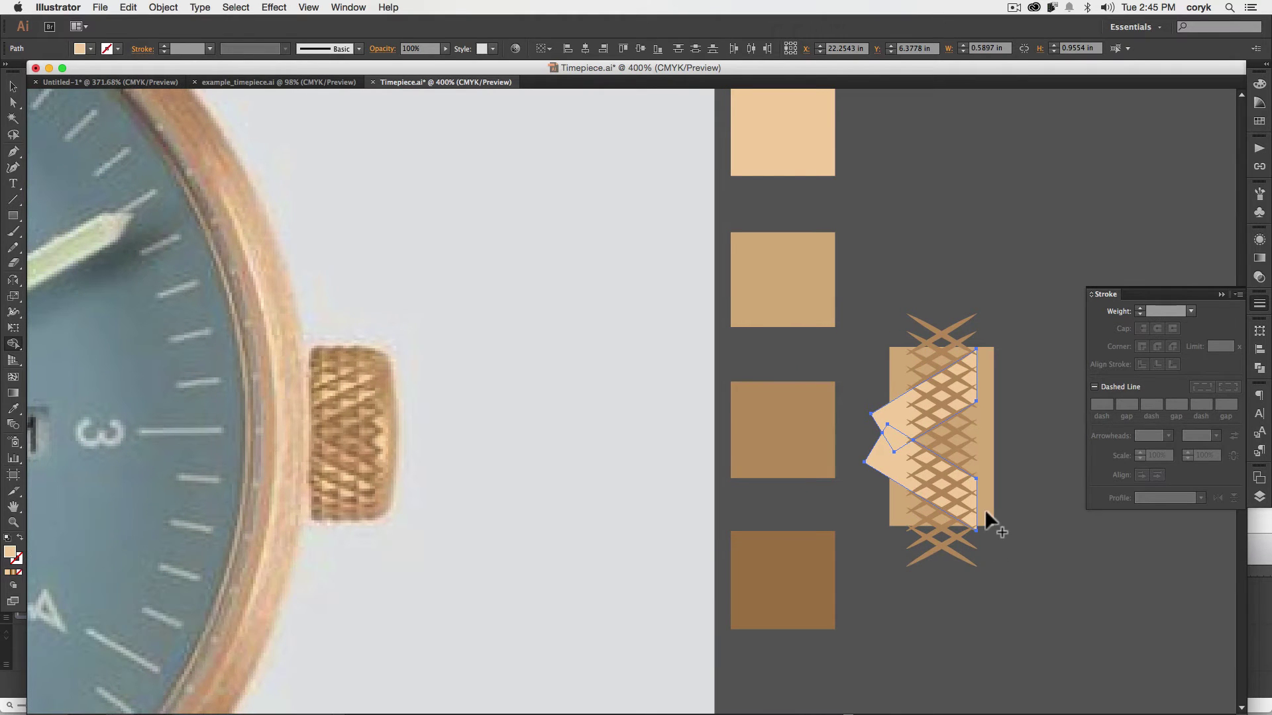
key(l)
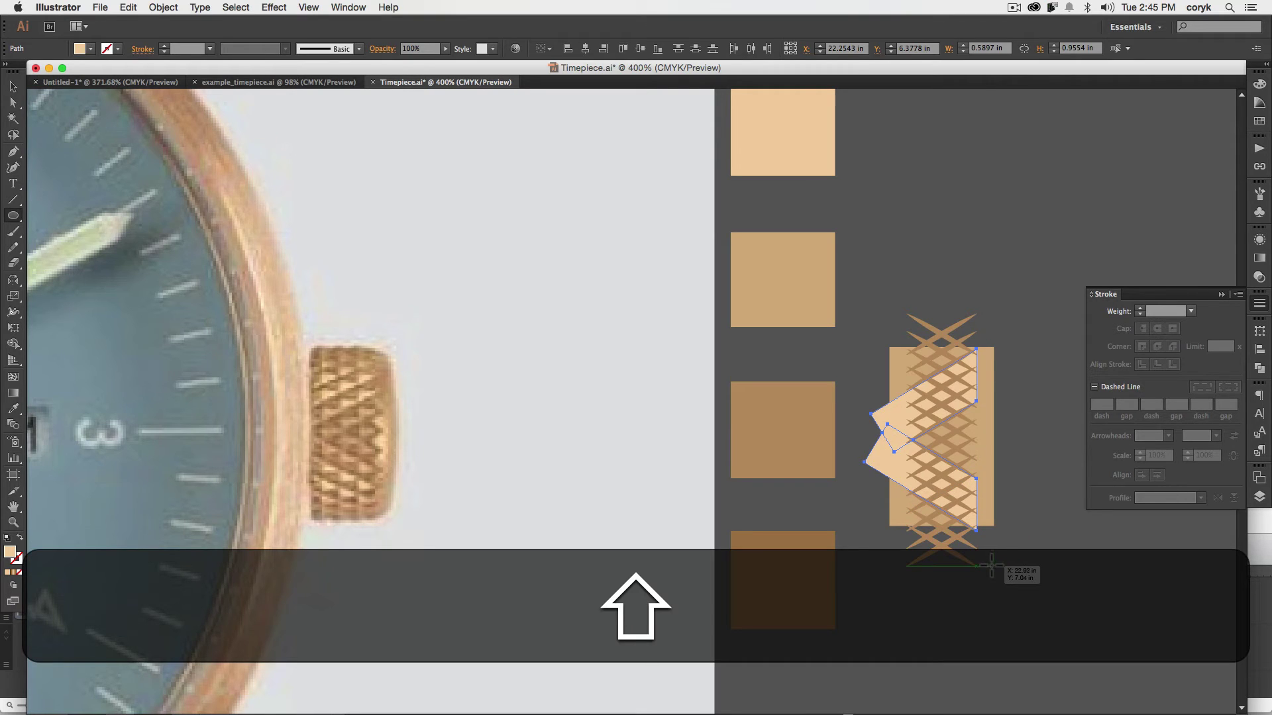
key(shift+c)
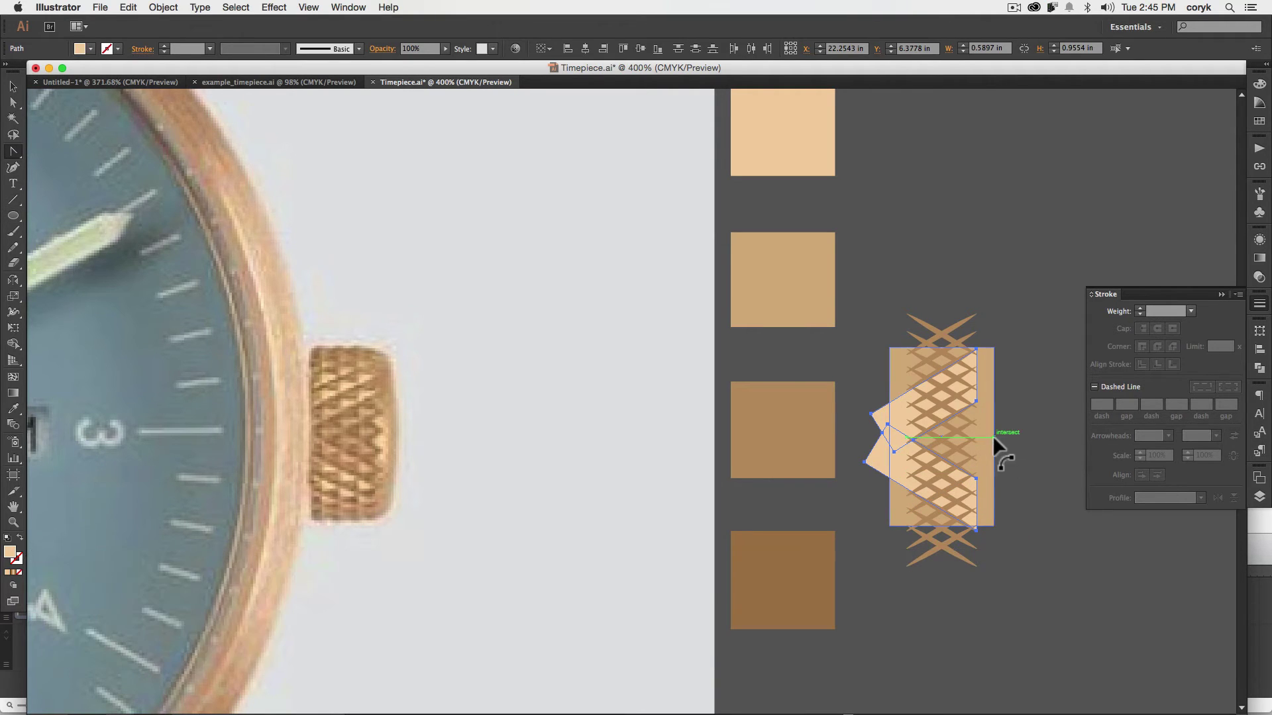
drag(992, 436, 1003, 435)
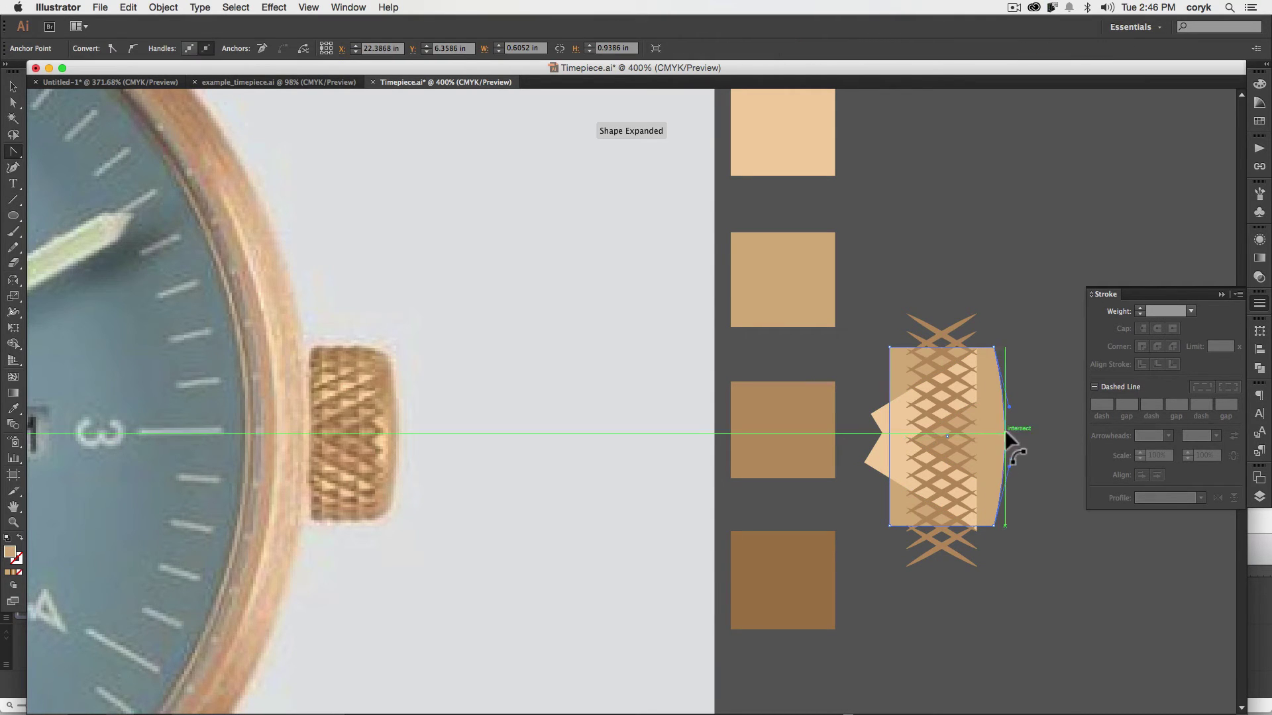
Pull a horizontal curve handle out of the crown body's upper-right corner, and try converting the lower-right corner
key(shift+c)
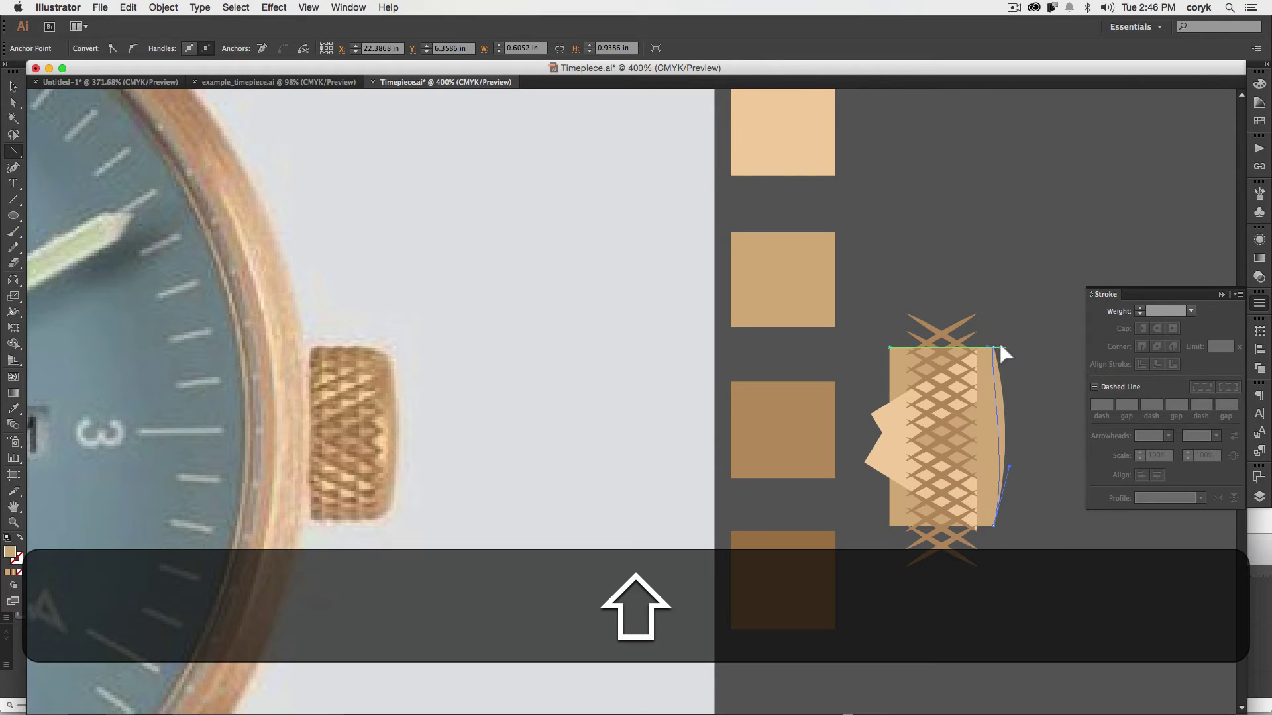
drag(994, 346, 978, 346)
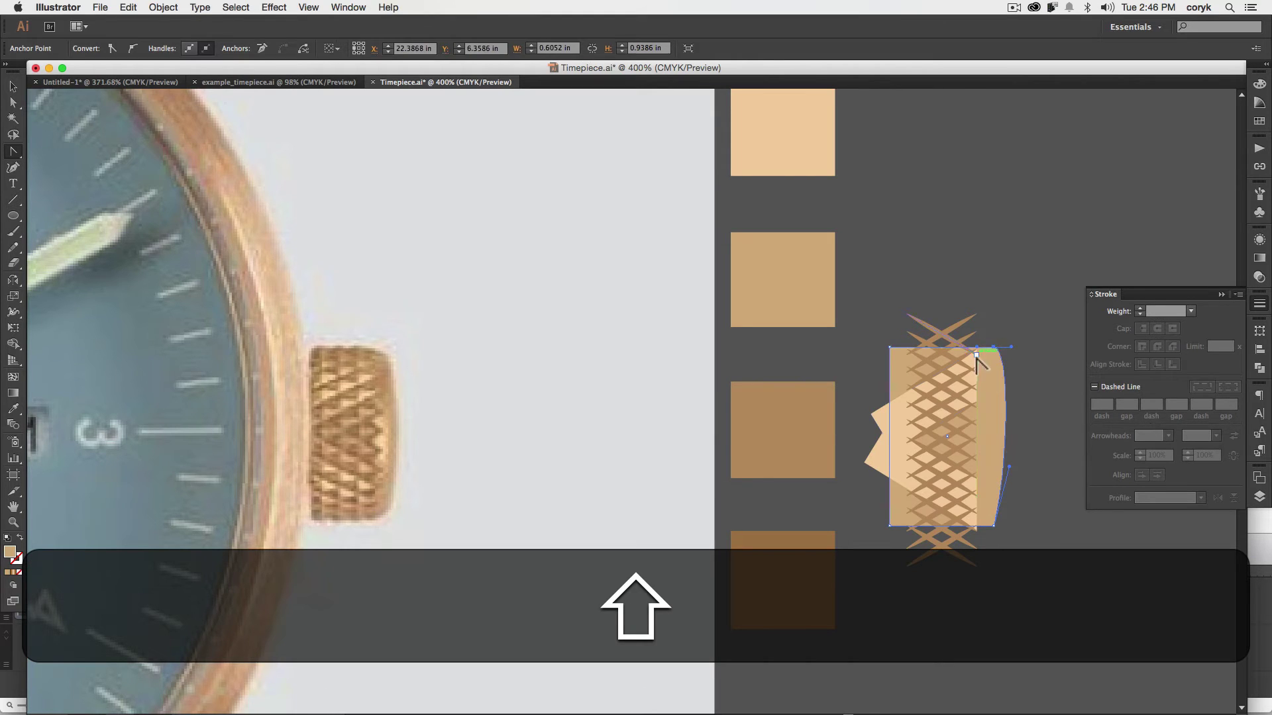
drag(992, 525, 994, 525)
key(super+z)
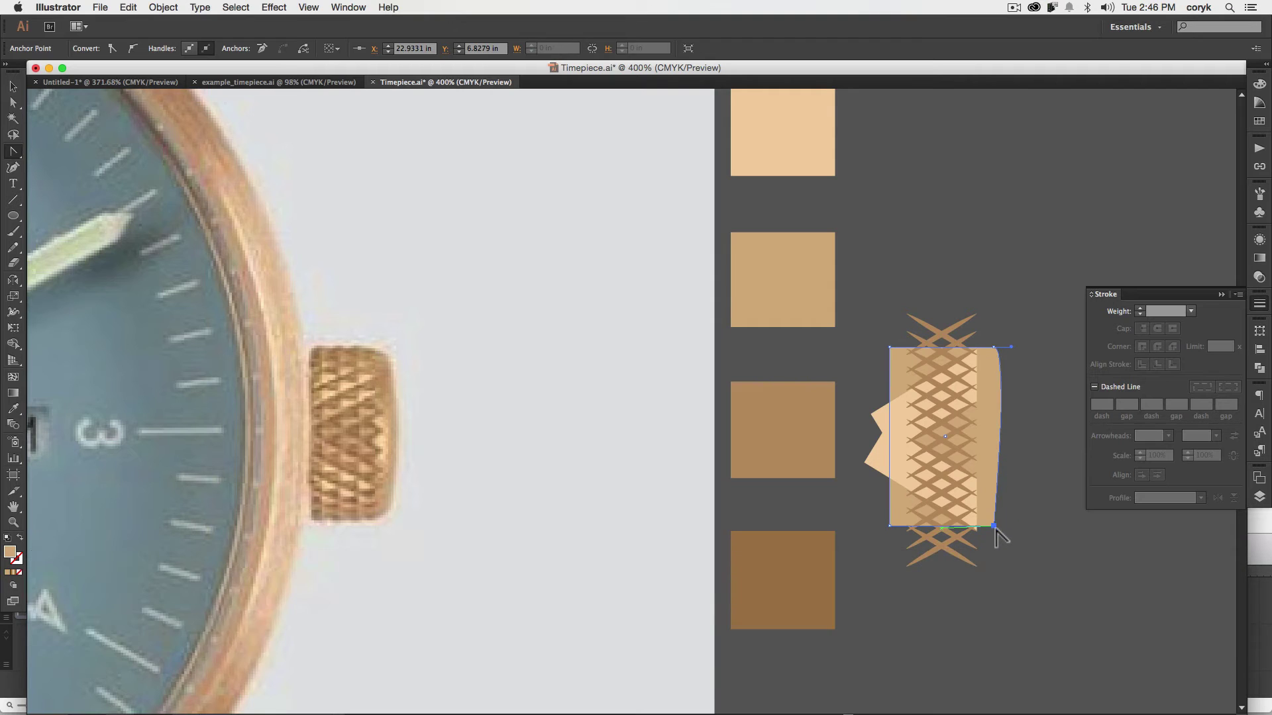
key(shift+super+z)
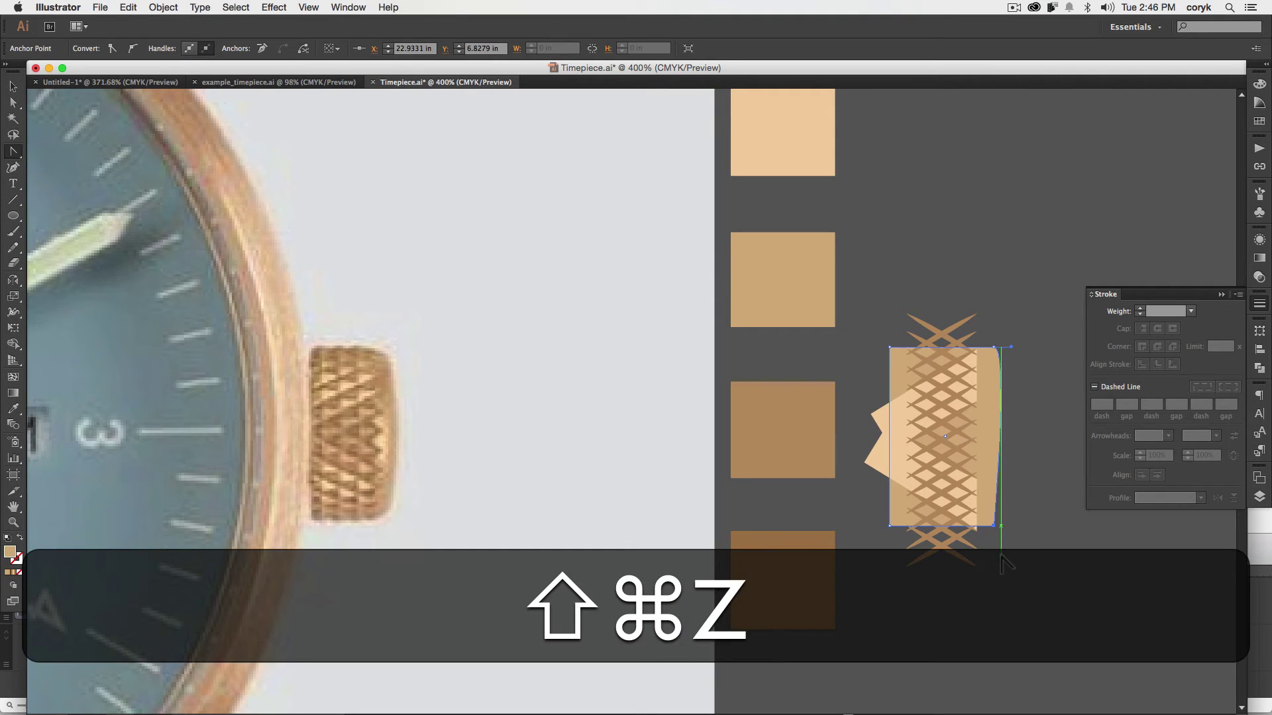
Pull a horizontal curve handle out of the crown body's lower-right corner and lengthen it to bulge the right side further
key(shift+c)
click(993, 526)
drag(993, 527, 1011, 526)
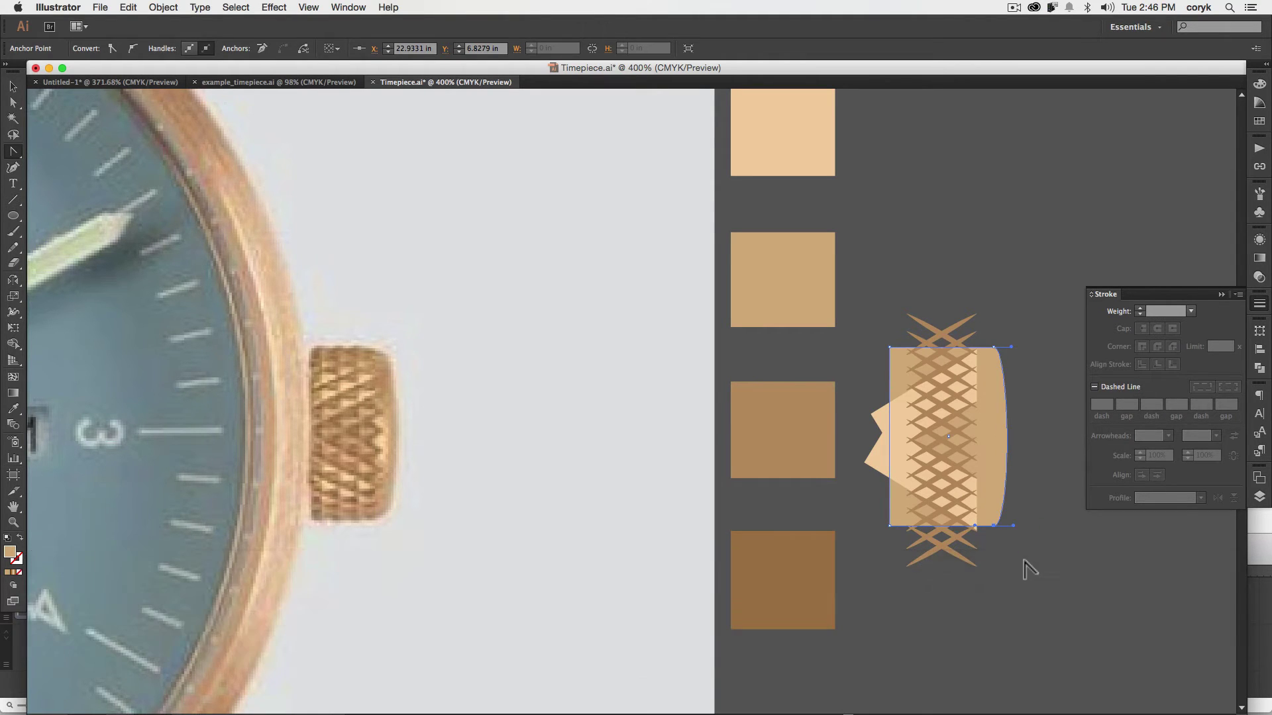
key(a)
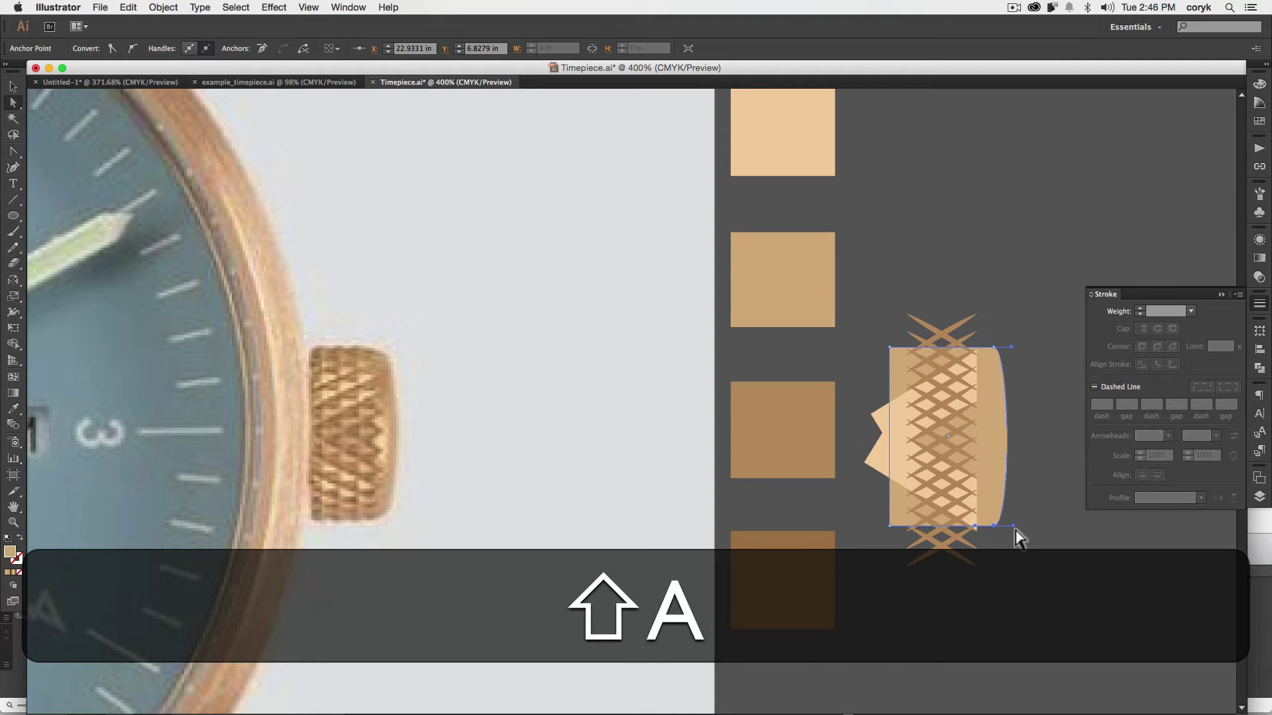
drag(1014, 527, 1023, 526)
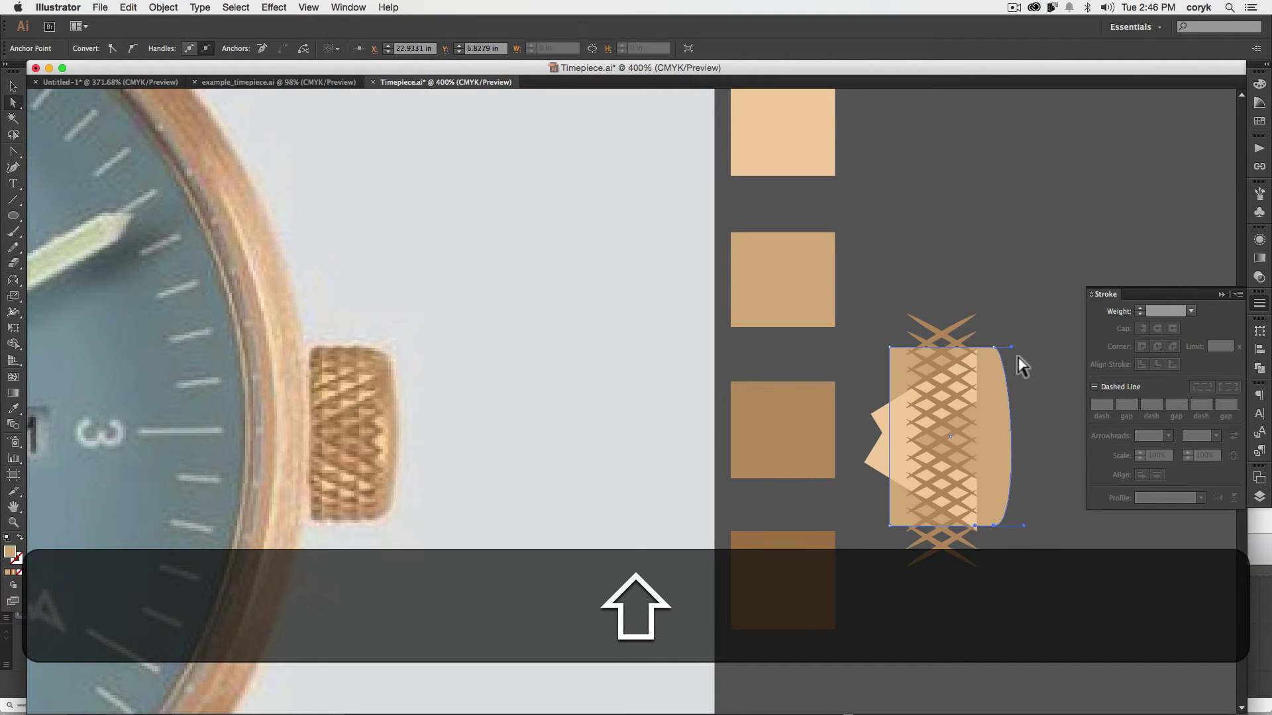
Lengthen the curve handle at the crown body's upper-right corner slightly, and move the whole body a little to the left
drag(1011, 347, 1021, 348)
click(1045, 401)
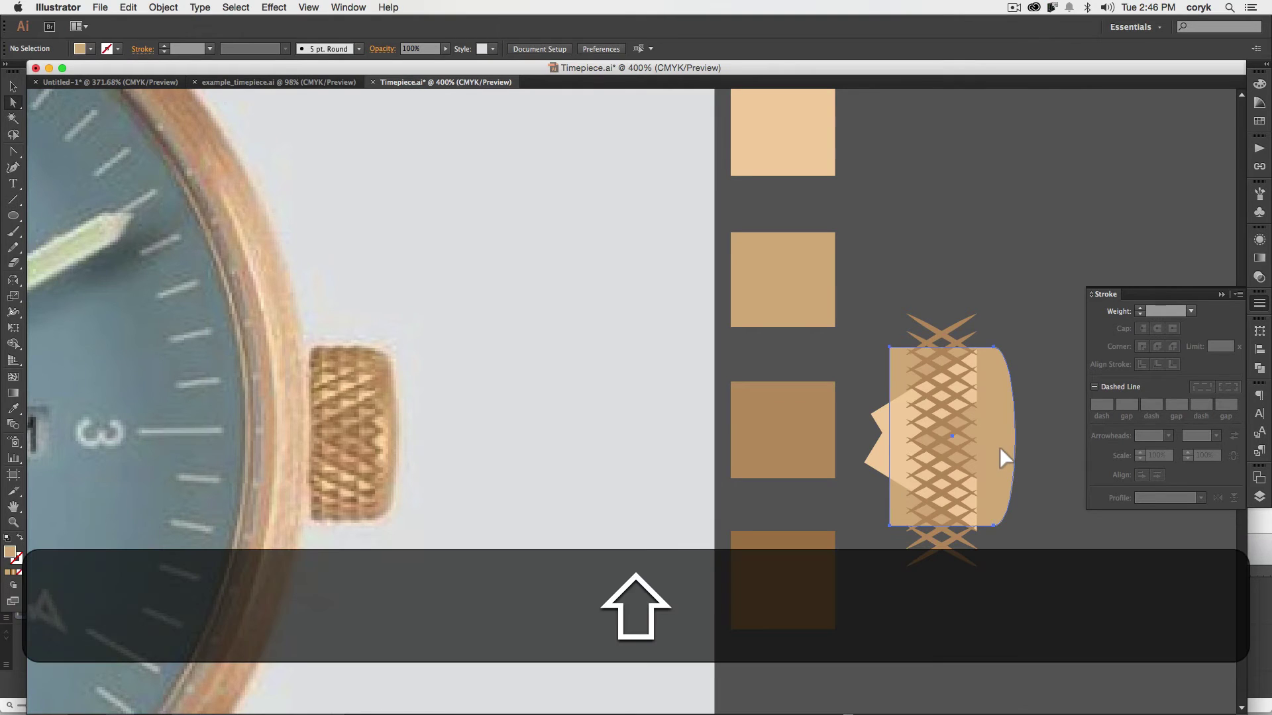
drag(1002, 455, 991, 451)
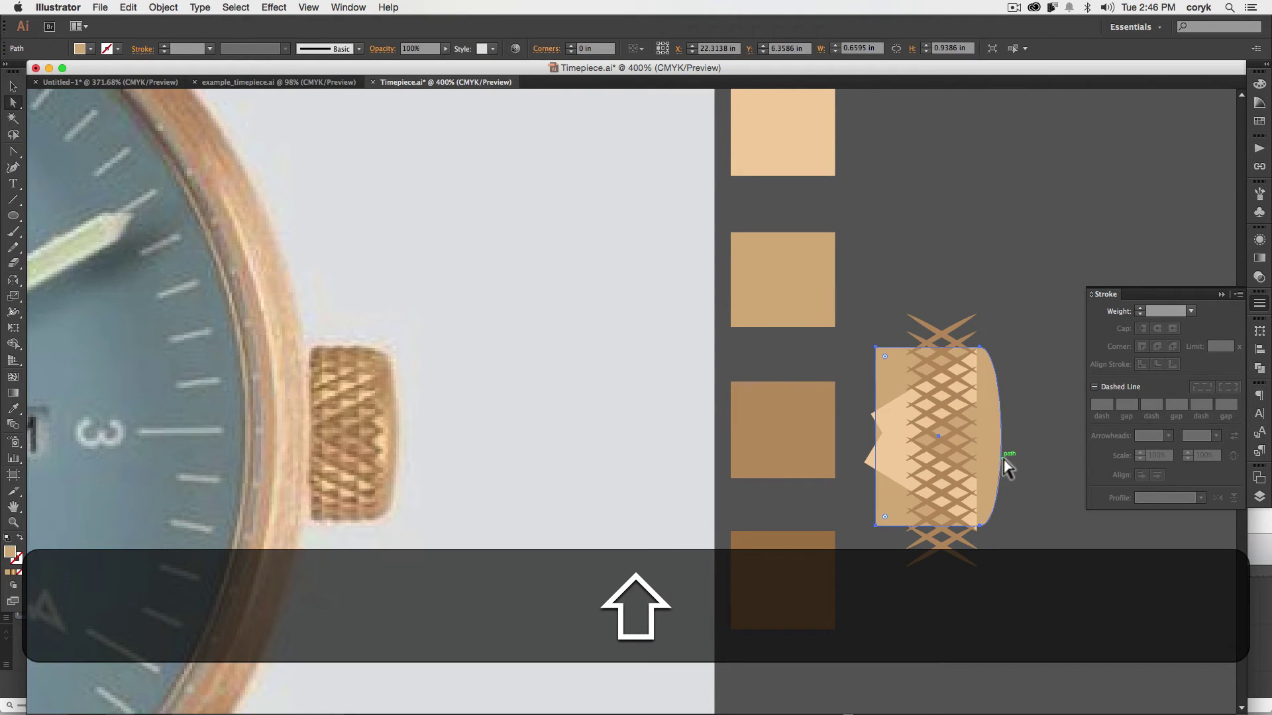
Duplicate the crown body in front, fill the copy with the lightest gold swatch, and shrink it about its centre to about 0.47 × 0.77 in
key(super+c)
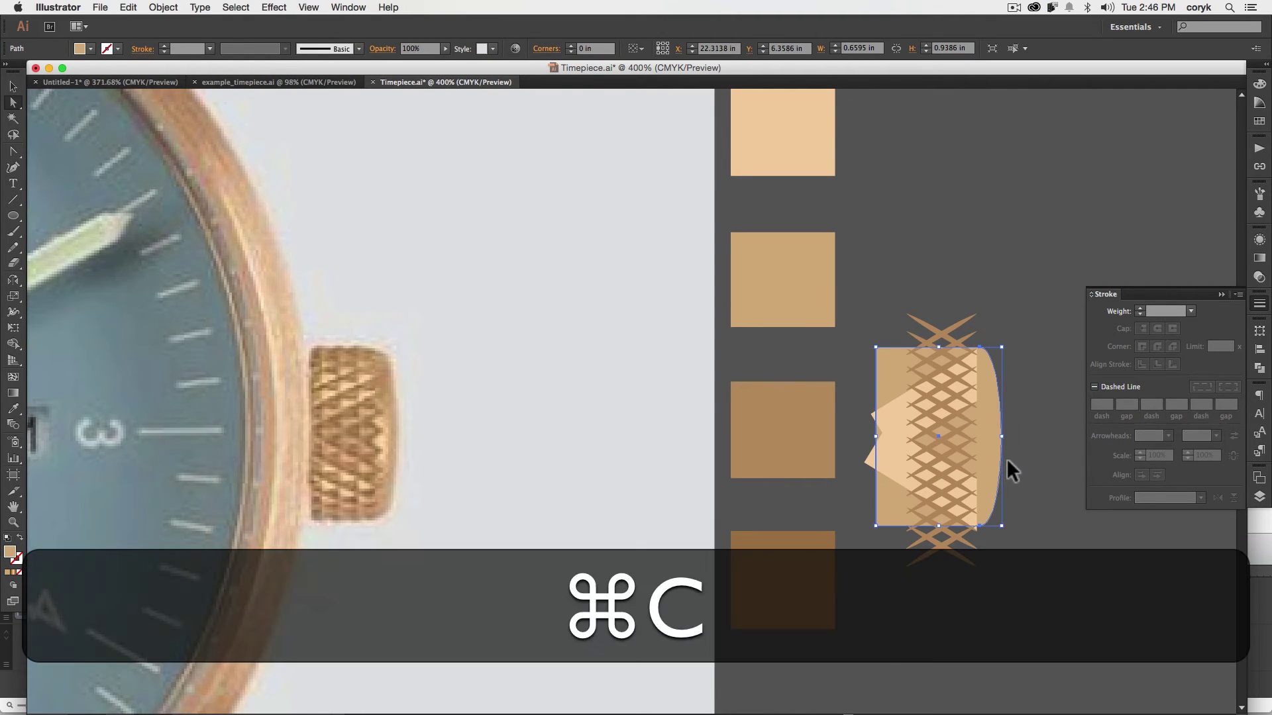
key(super+f)
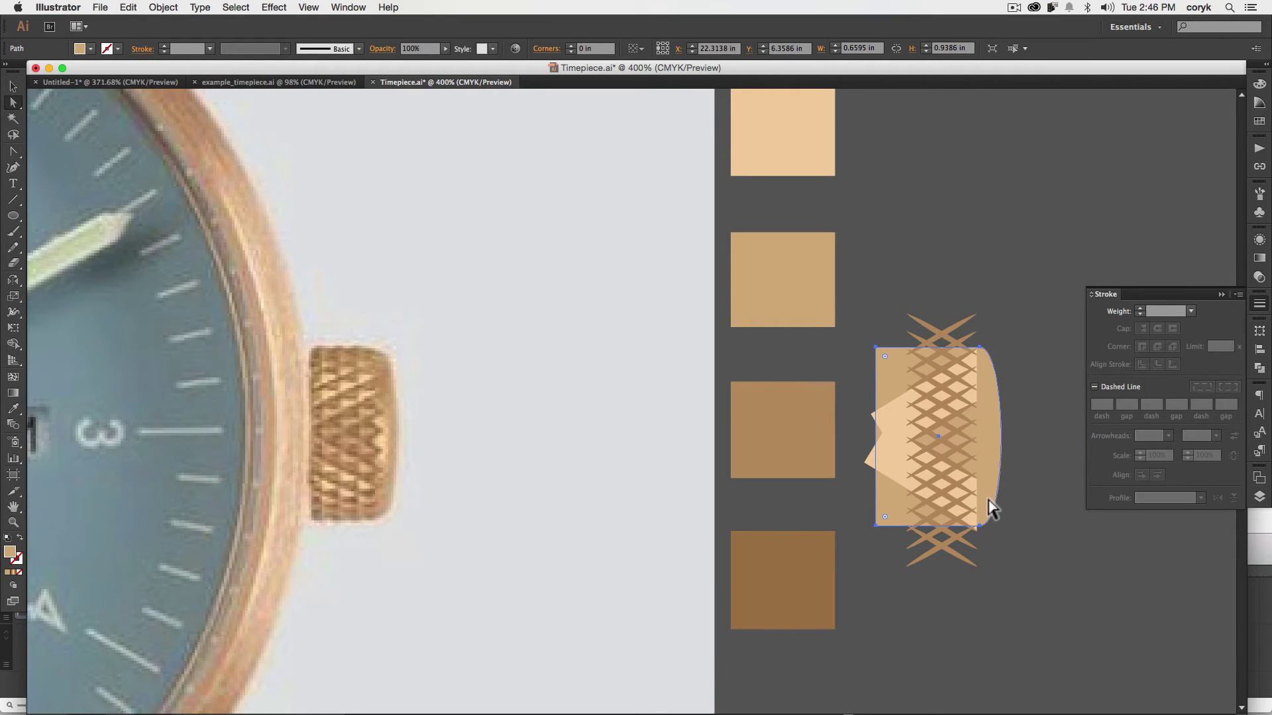
key(i)
click(824, 139)
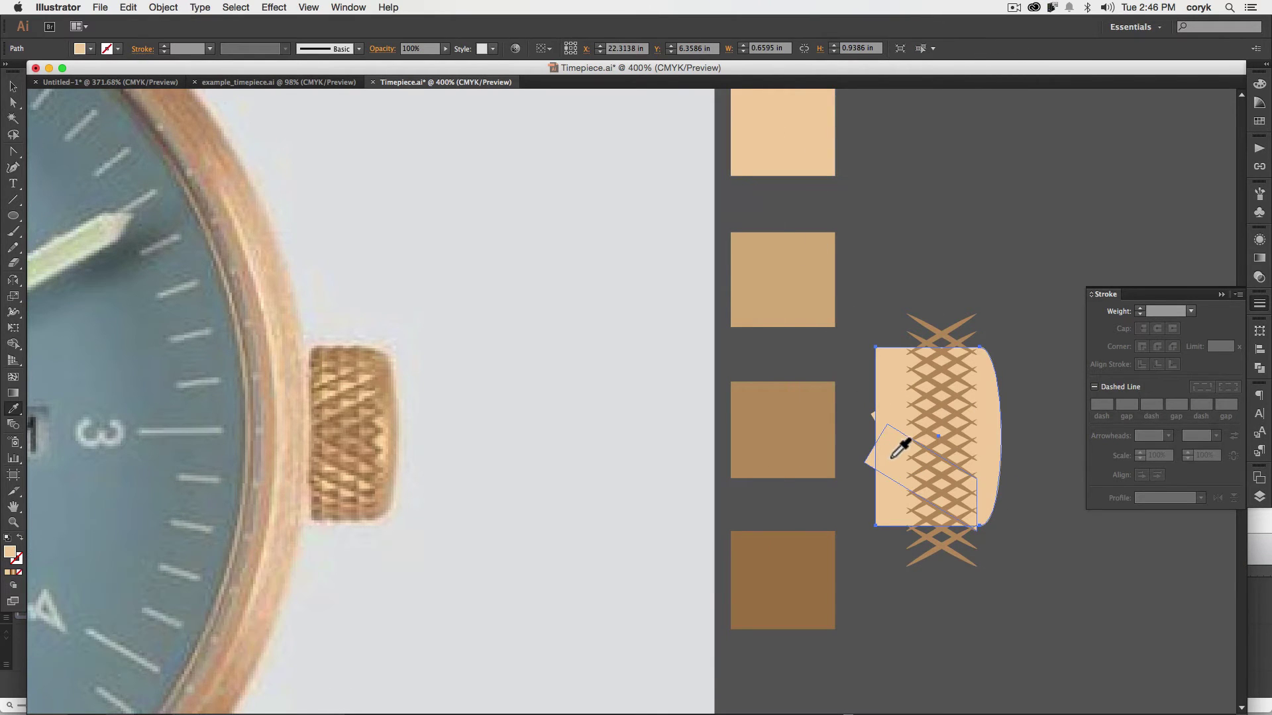
key(v)
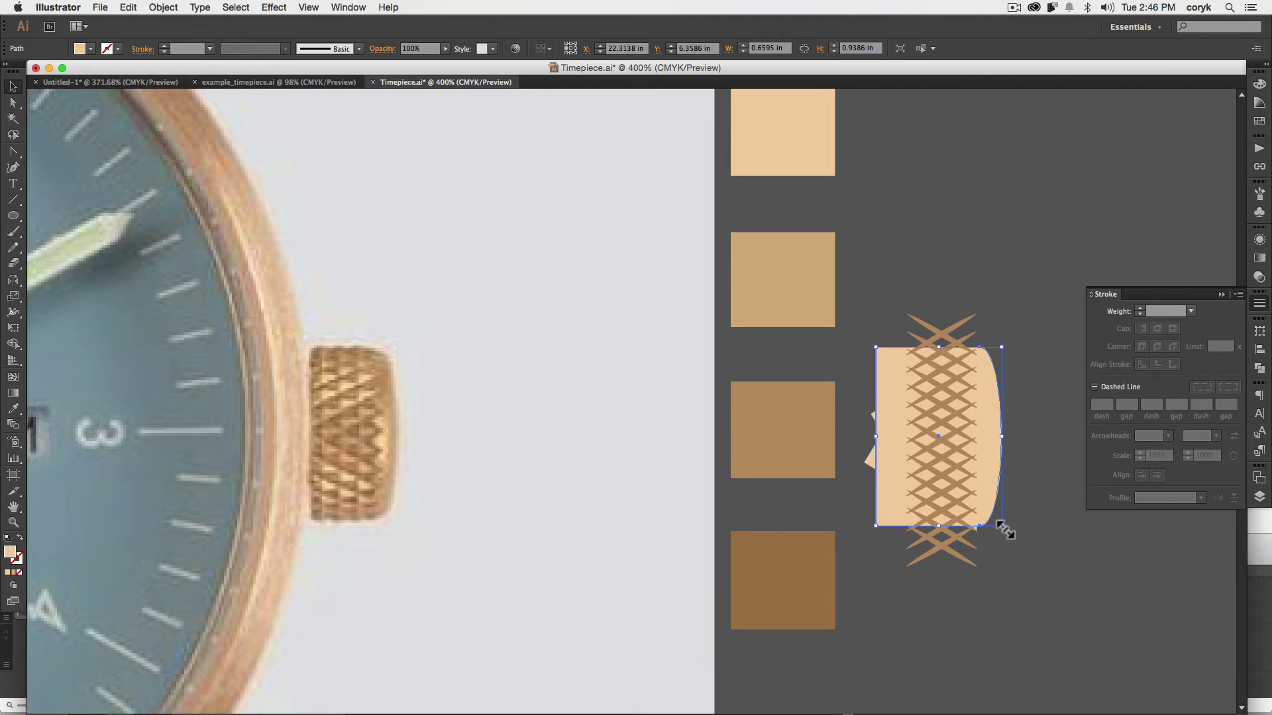
drag(1002, 528, 985, 511)
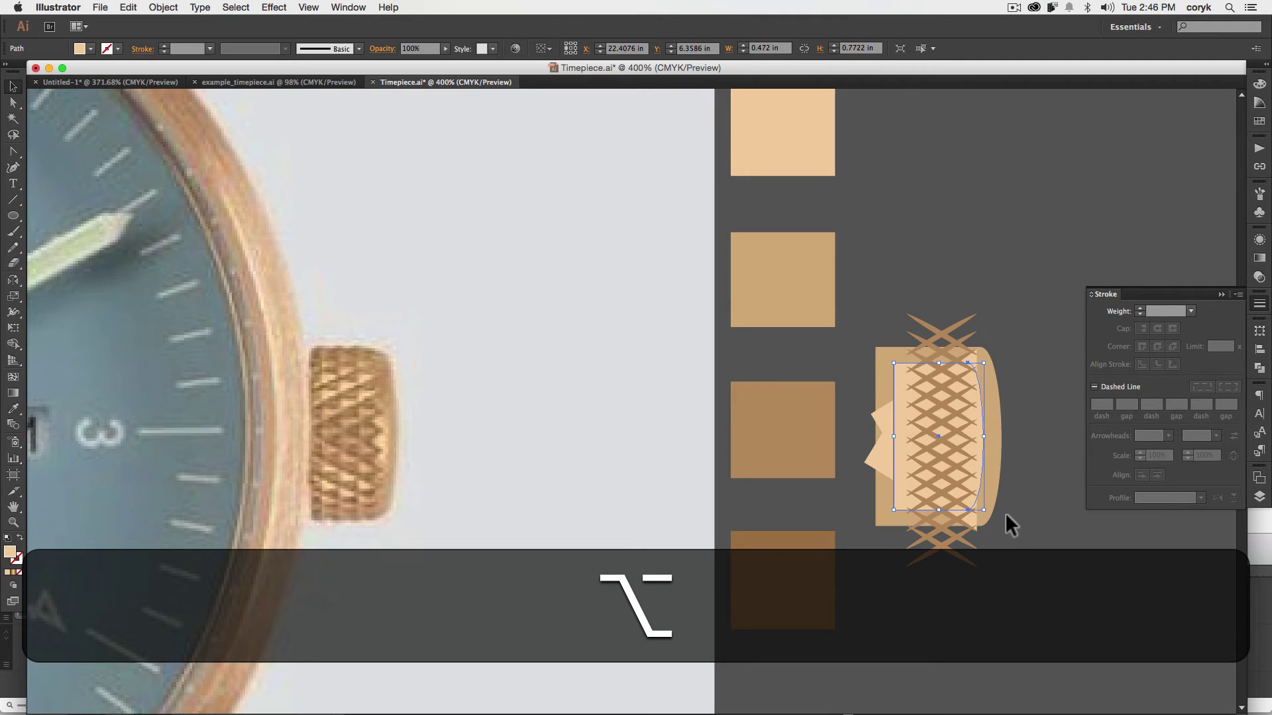
Move the light copy's two left corners to the crosshatch's right edge, leaving a highlight sliver about 0.10 in wide
key(a)
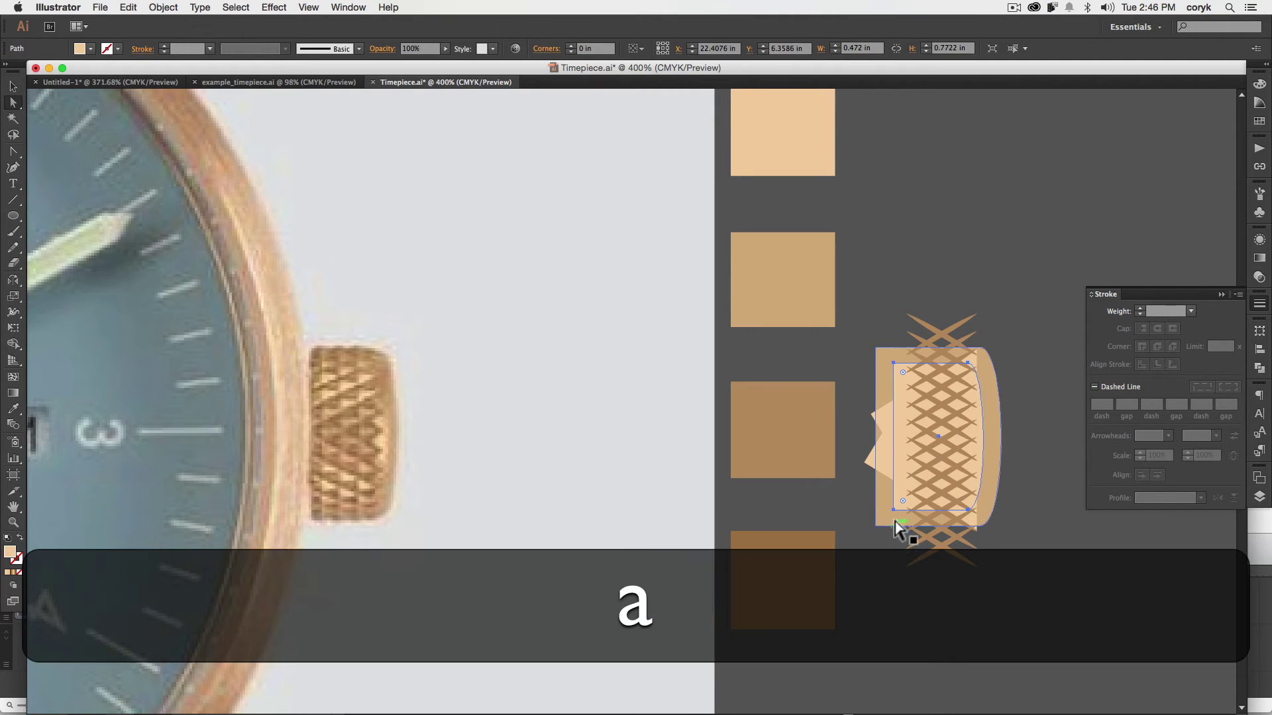
shift+click(895, 364)
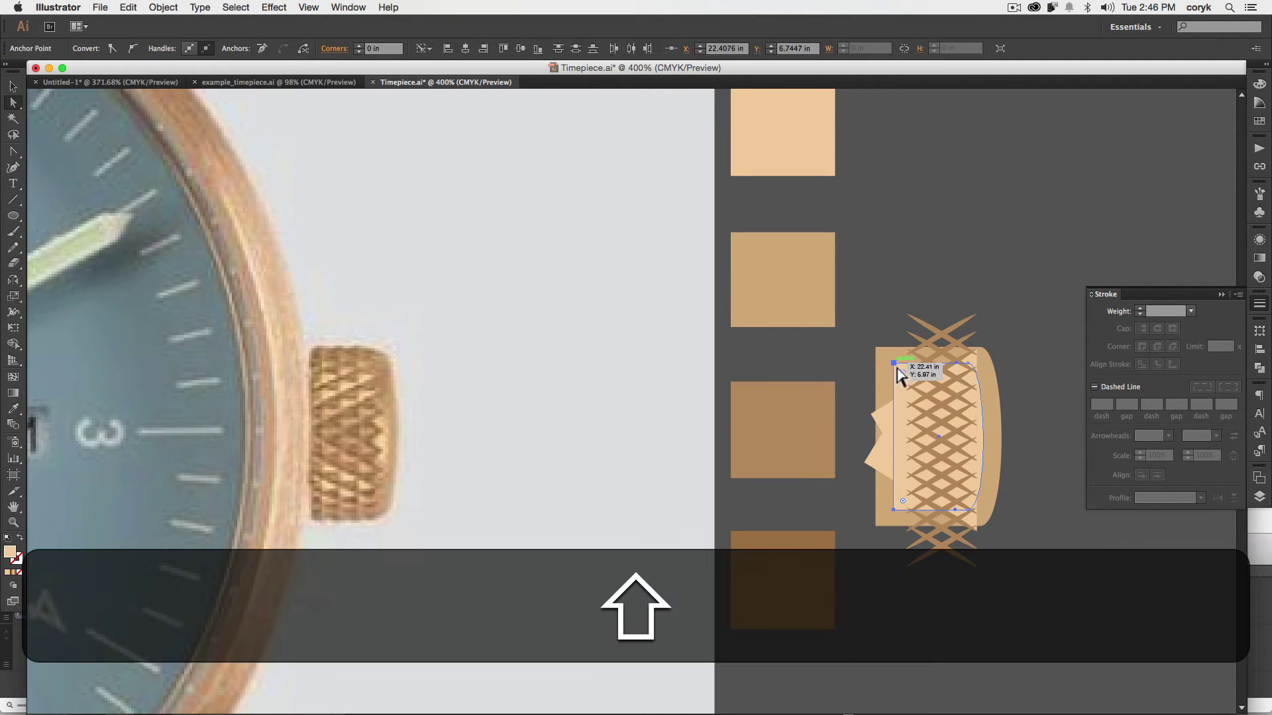
drag(894, 363, 976, 362)
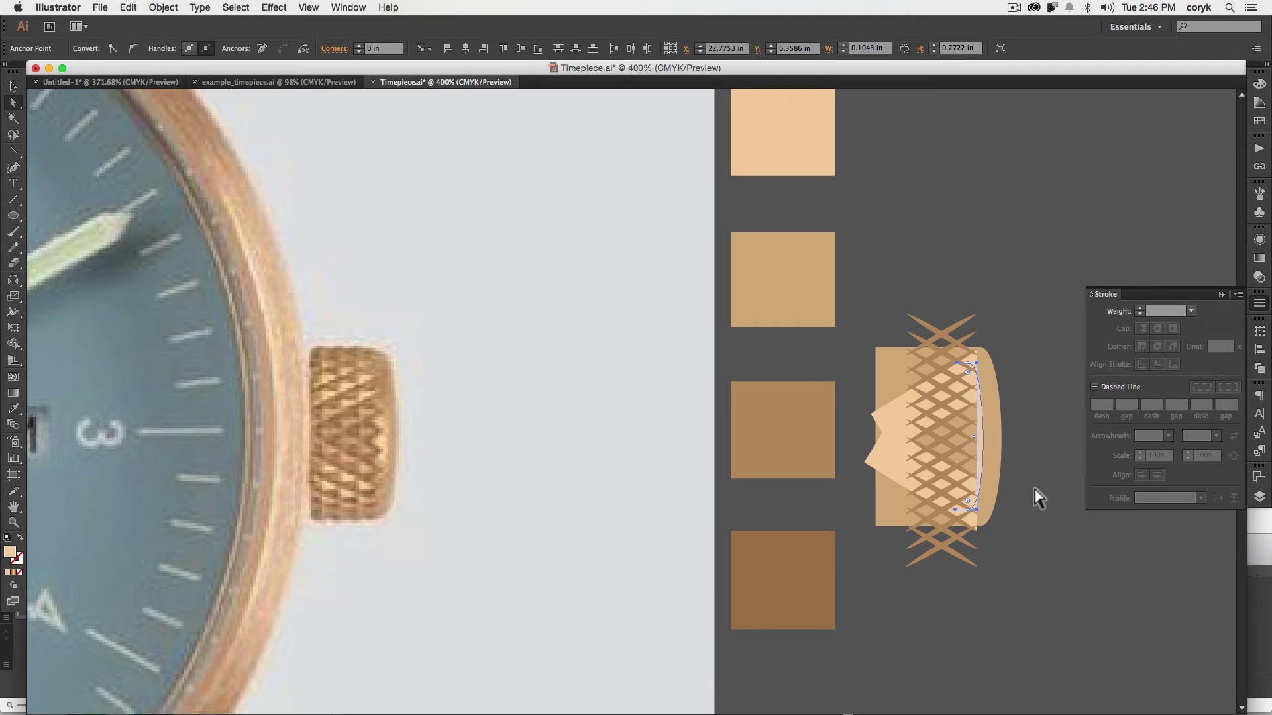
click(1036, 498)
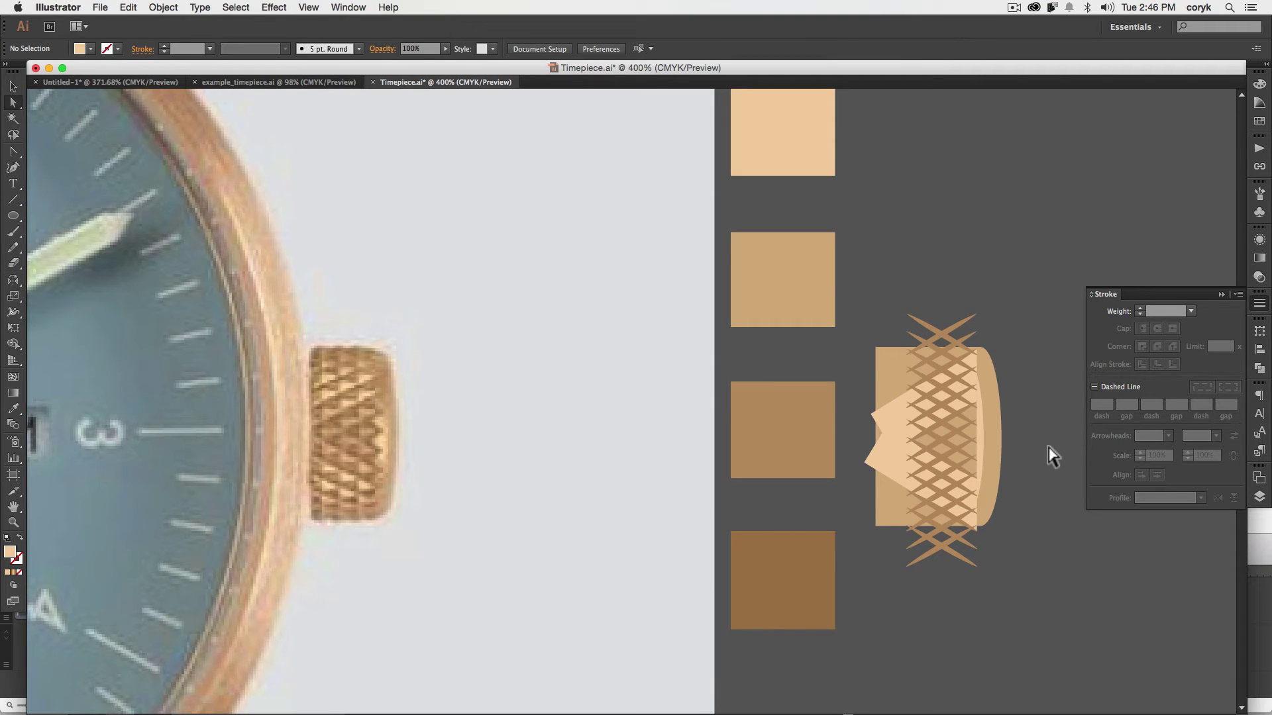
Duplicate the crown body in front, slide the copy left over the crosshatch's left edge, and fill it with the third gold swatch
key(v)
click(992, 453)
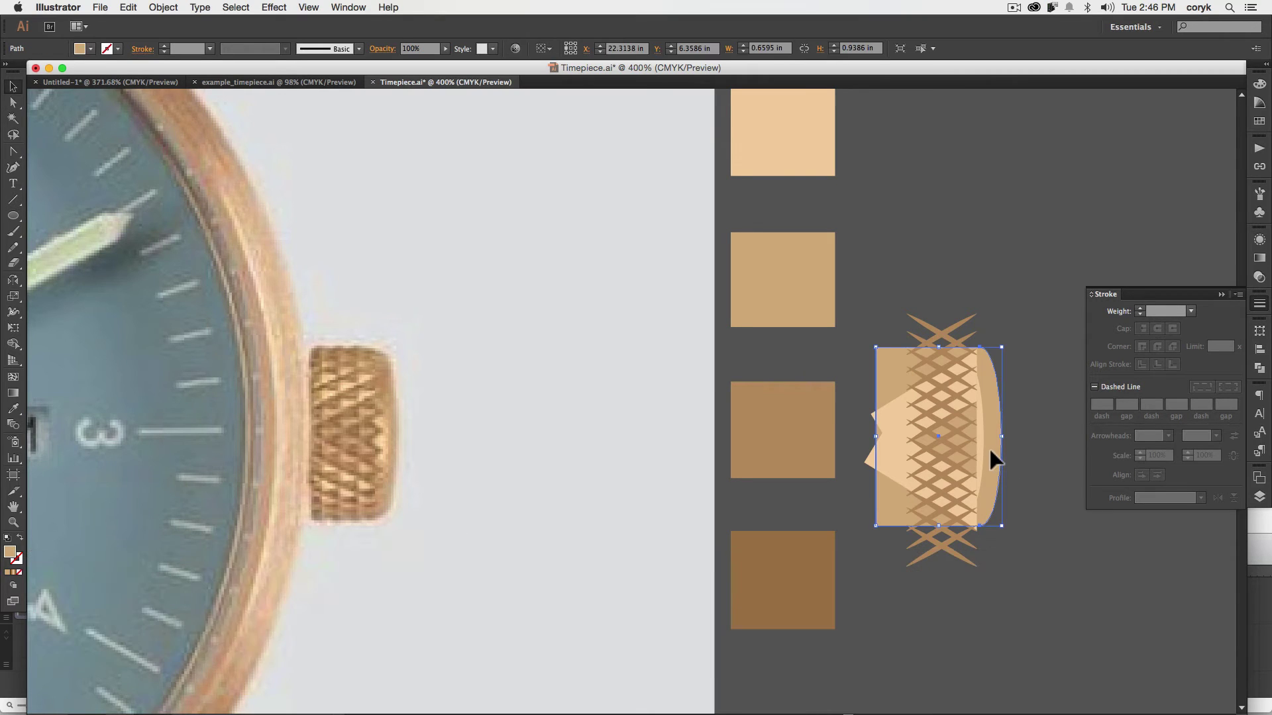
key(ctrl+c)
key(super+f)
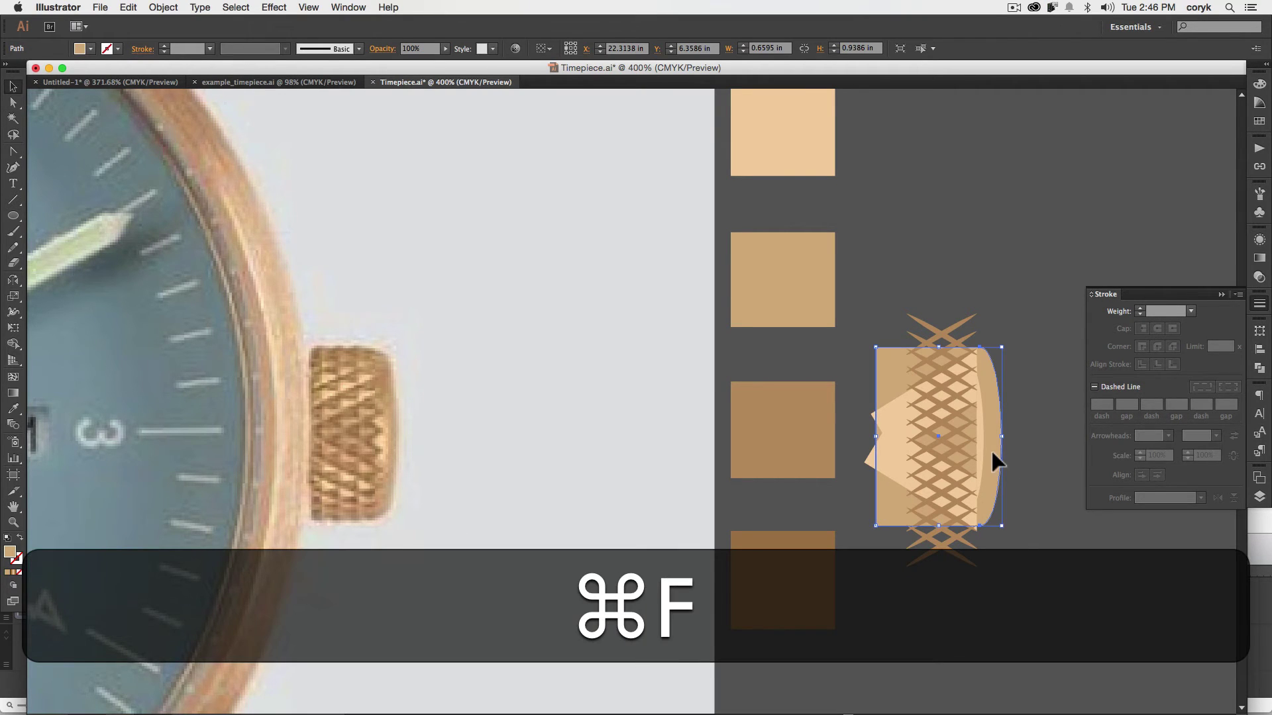
drag(992, 456, 912, 449)
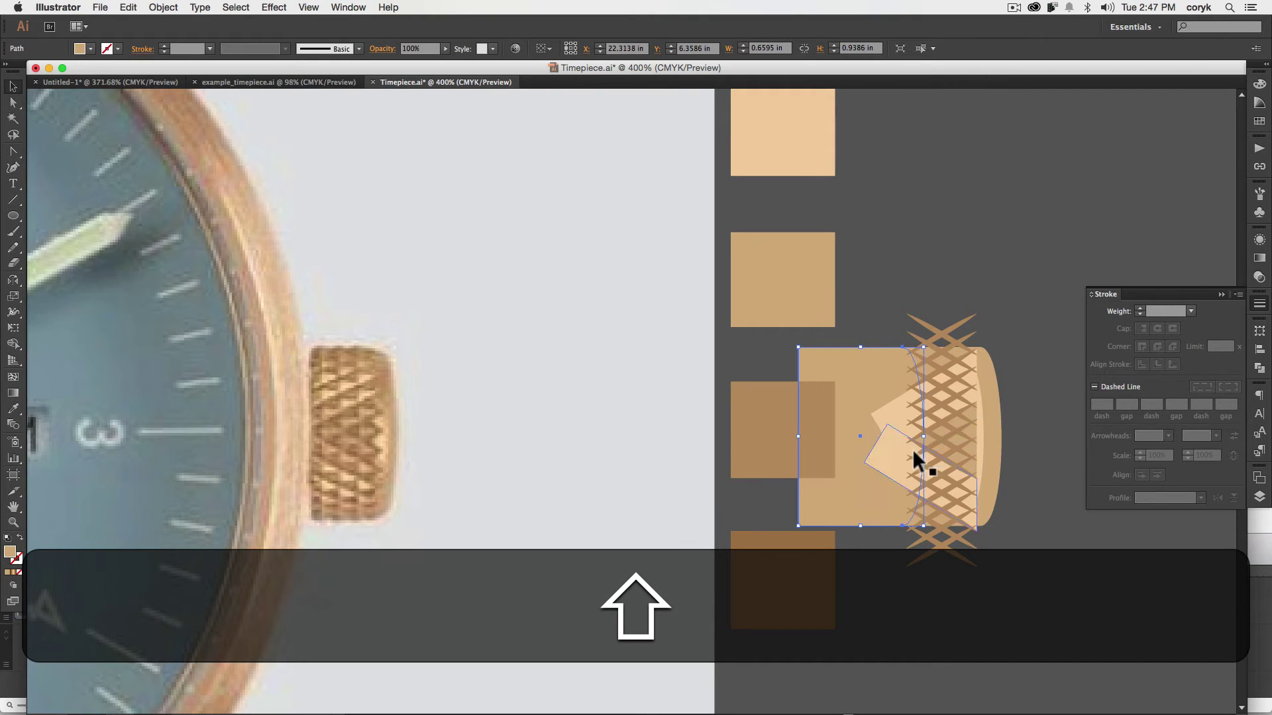
key(i)
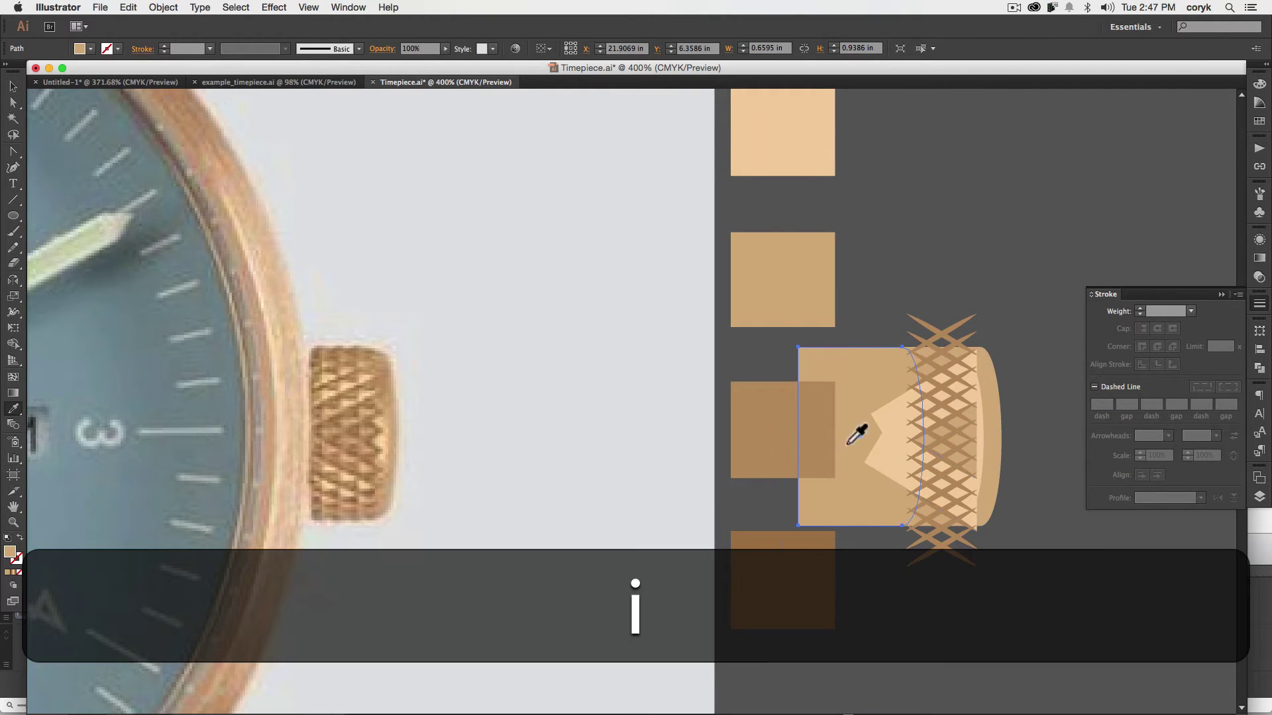
click(776, 446)
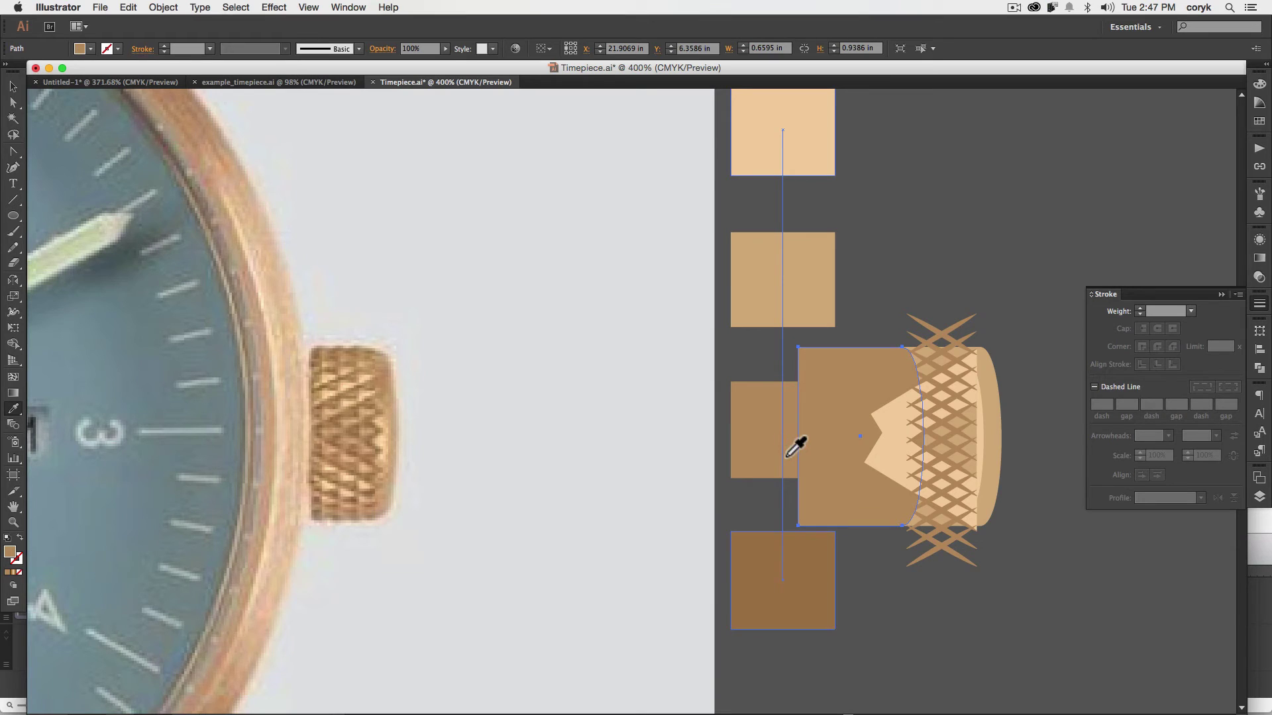
Bring the darker shadow copy to the front and set its blending mode to Multiply
key(super+bracketright)
key(shift+super+bracketright)
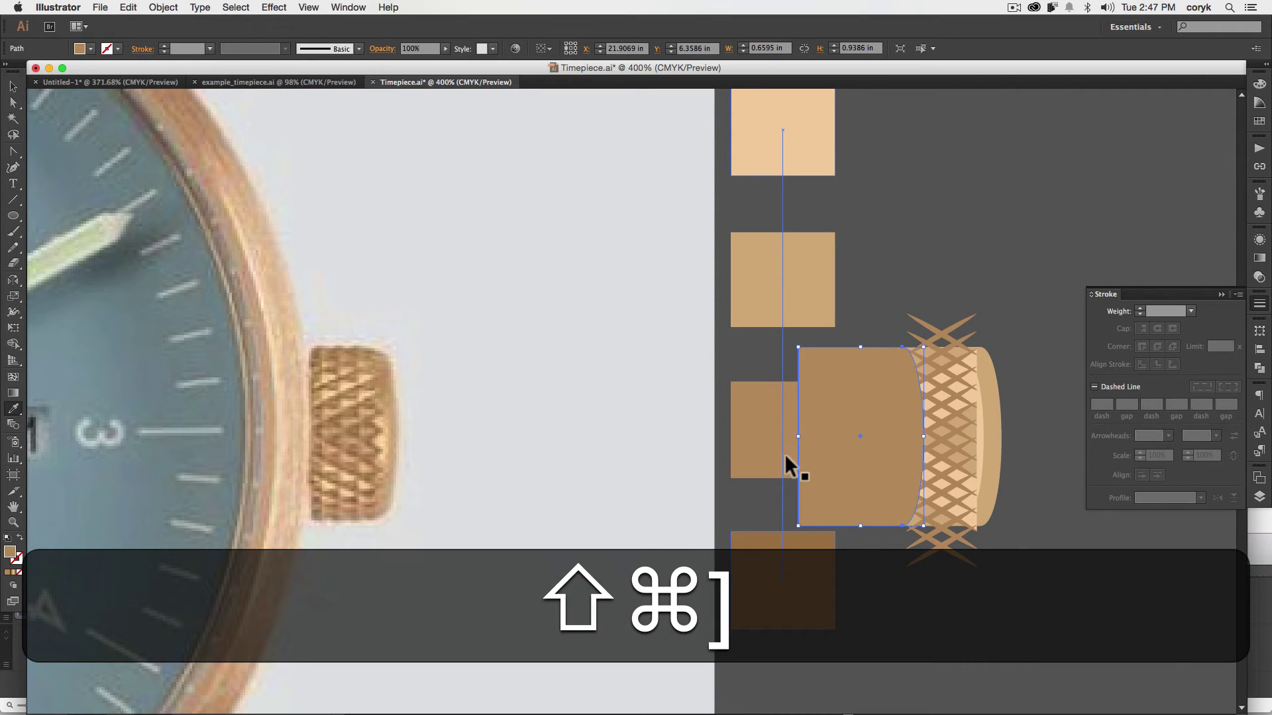
click(1258, 278)
click(1151, 251)
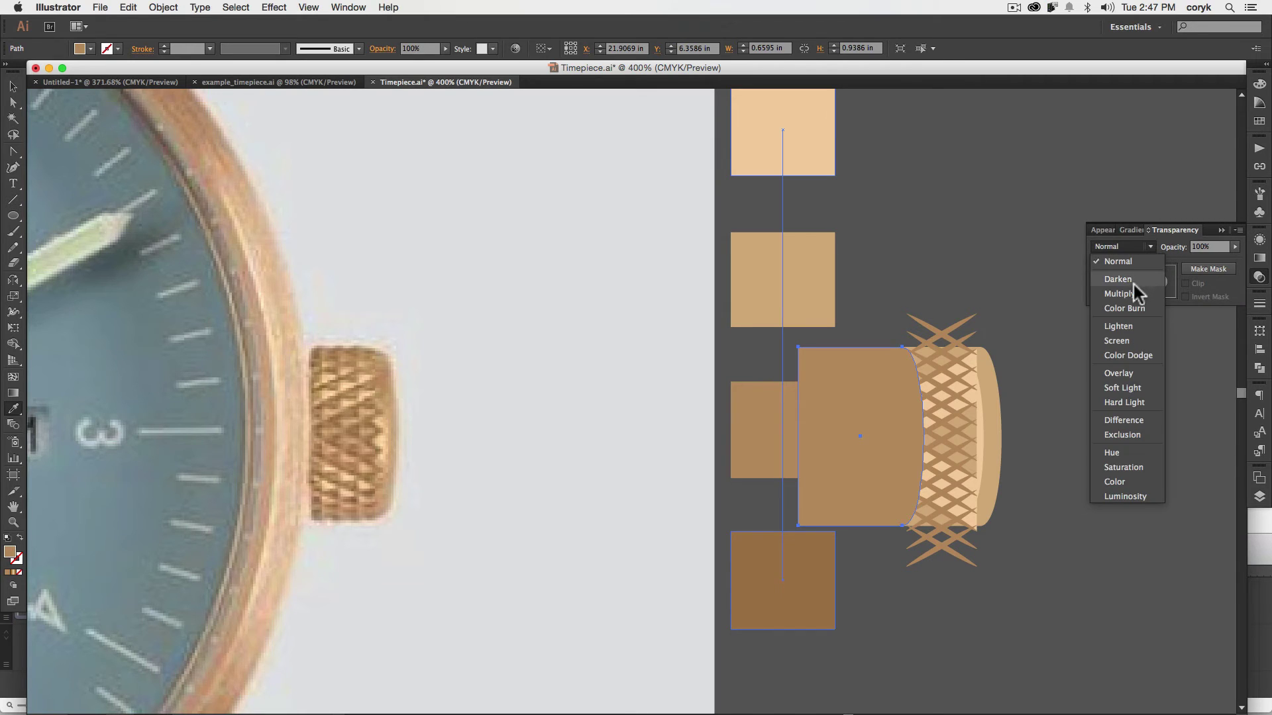
click(1134, 285)
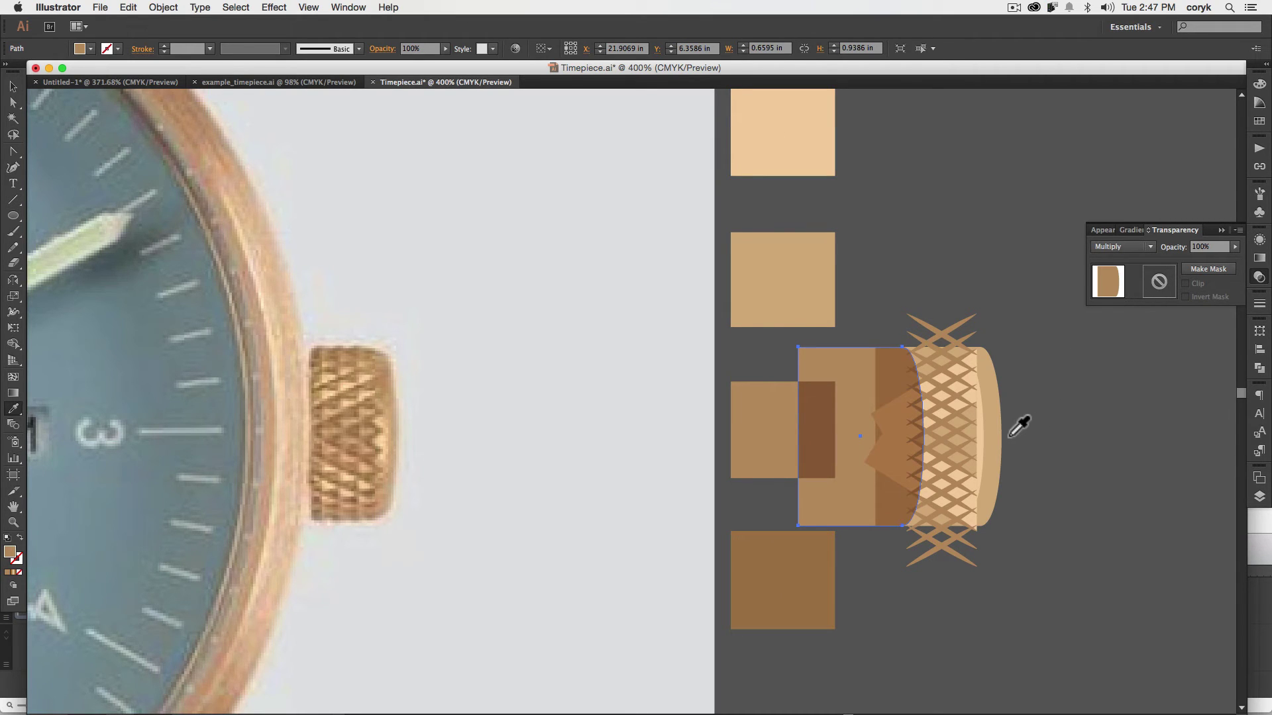
key(v)
click(1050, 422)
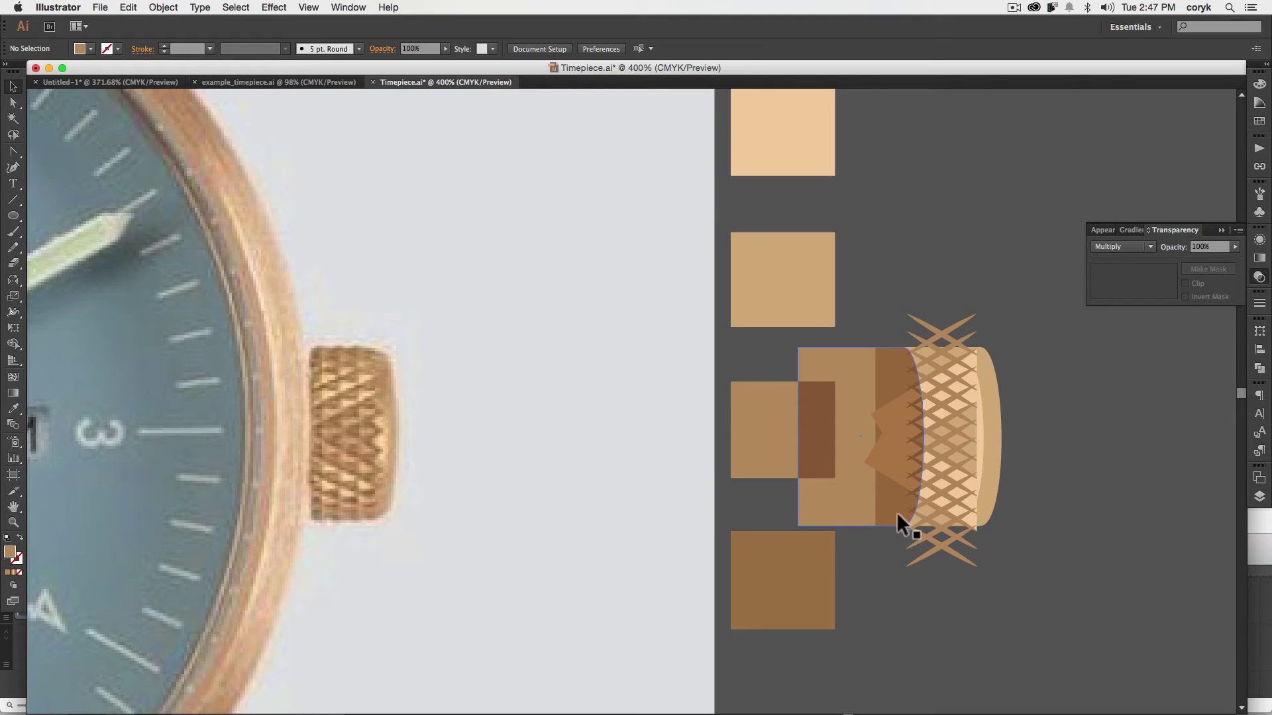
Draw a rectangle about 0.60 × 0.93 in from the crosshatch's left edge past the crown's right side, matching the crown's height
key(m)
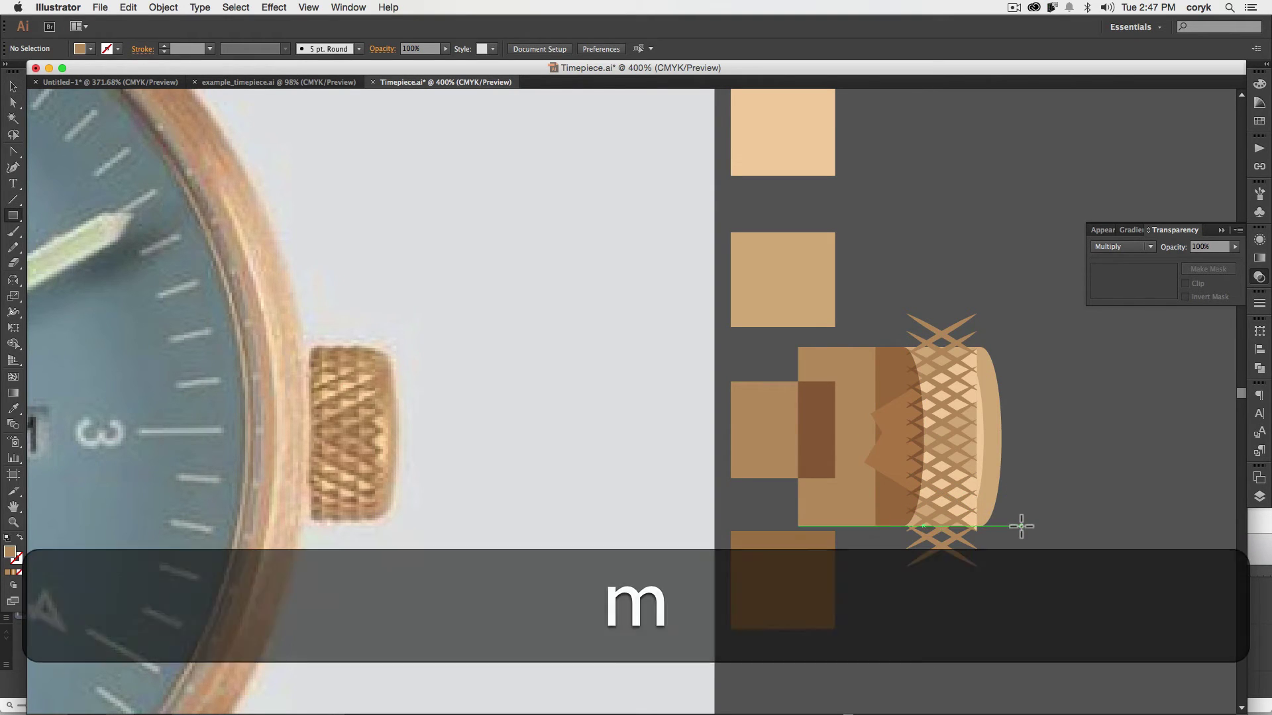
drag(1021, 525, 906, 349)
key(v)
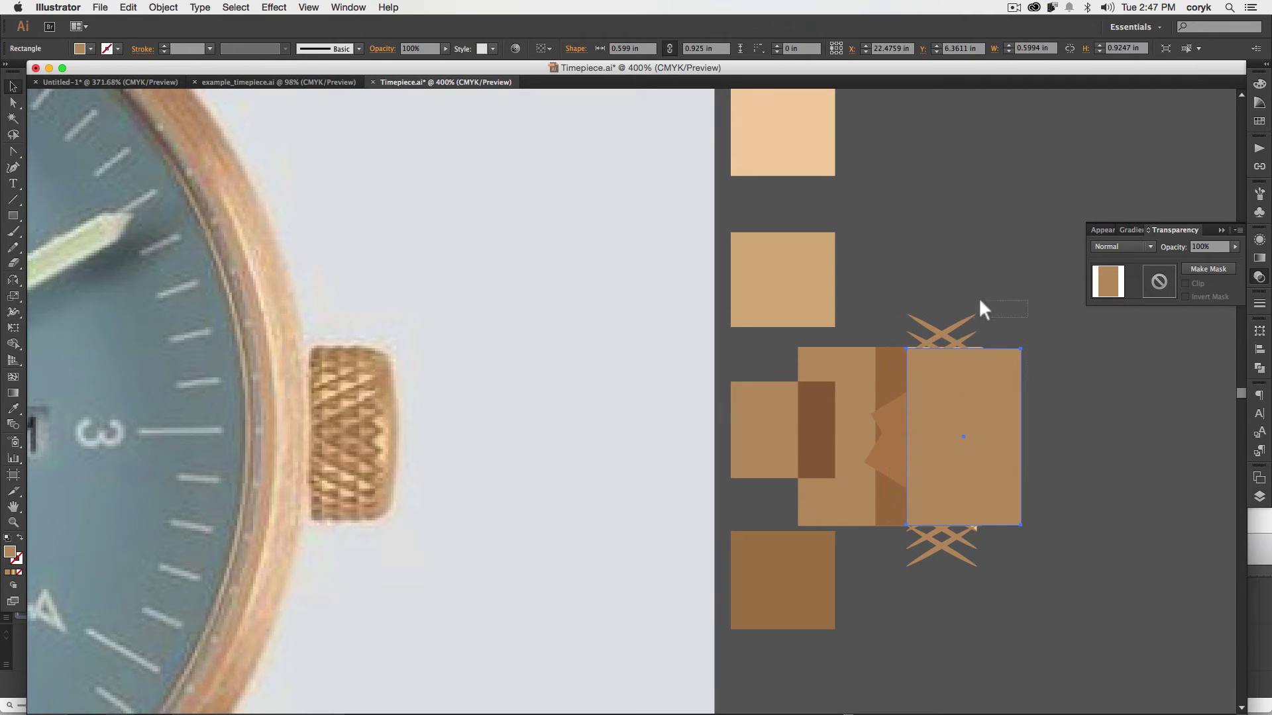
click(1037, 303)
click(1001, 361)
mouse_move(964, 525)
mouse_down()
mouse_move(964, 499)
mouse_move(961, 524)
mouse_up()
Select all the crown parts with the covering rectangle and make a clipping mask from it
click(1048, 546)
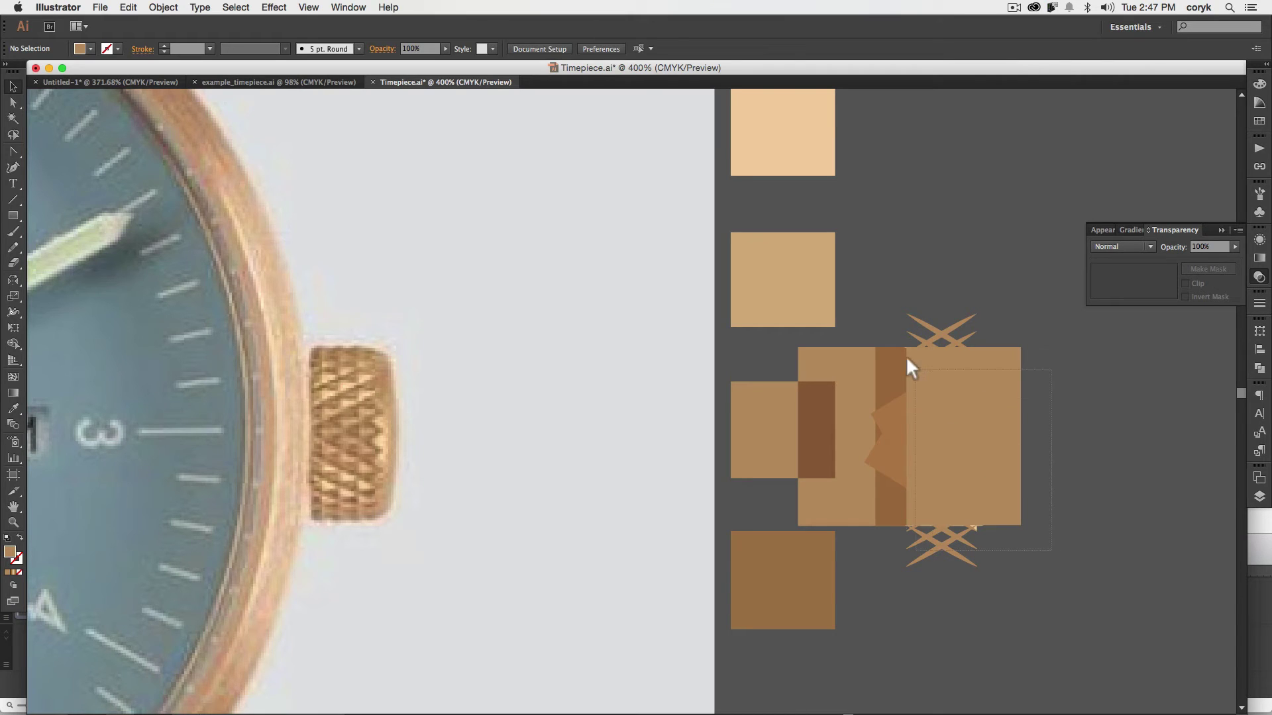
drag(908, 366, 877, 321)
key(super+7)
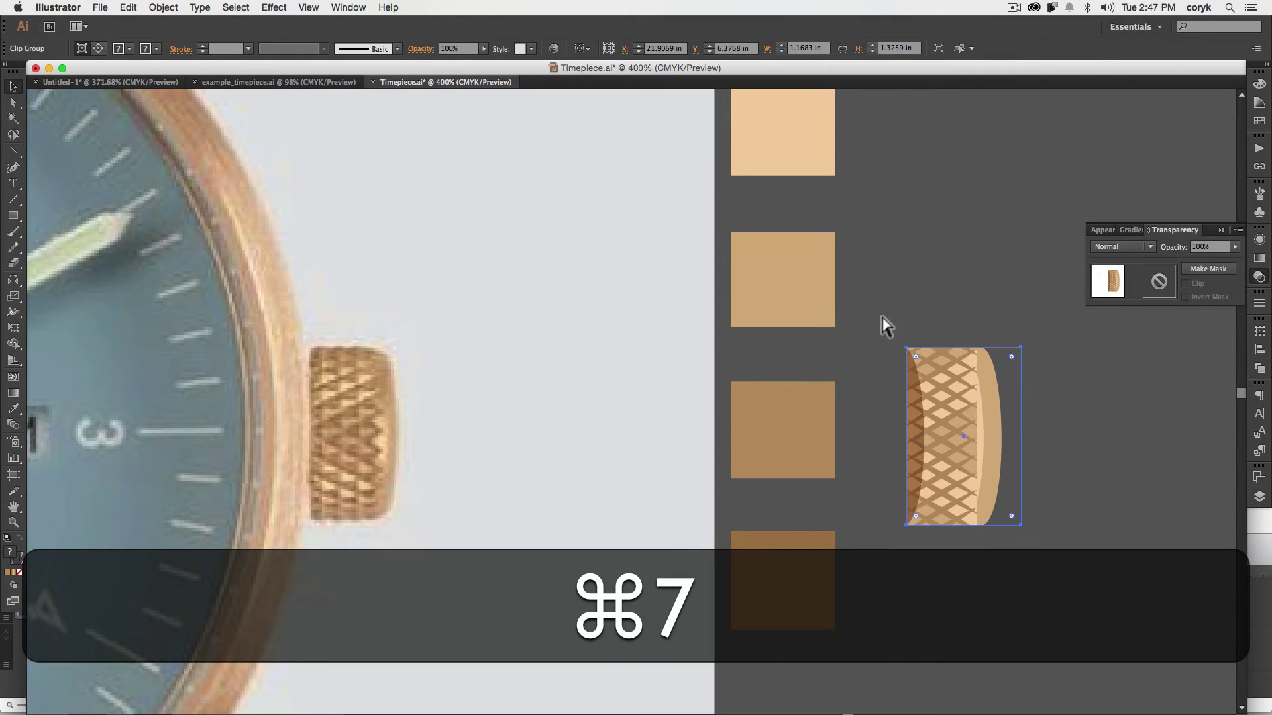
click(932, 327)
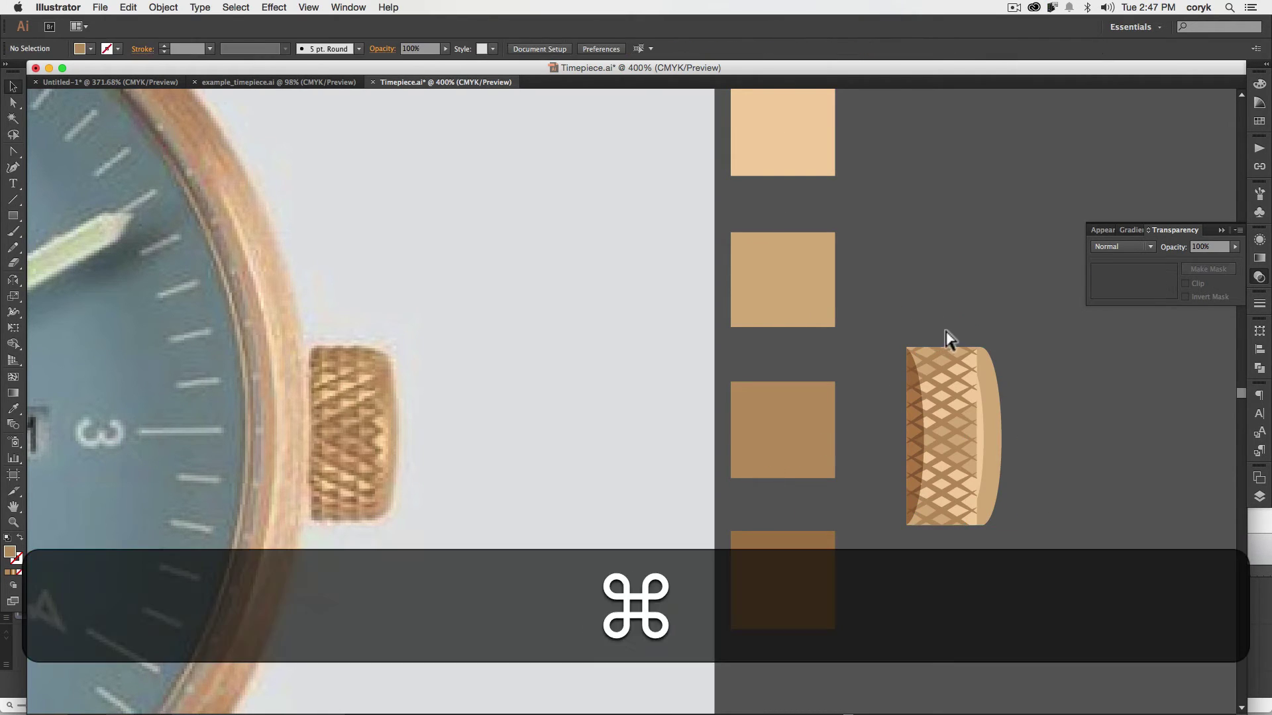
Move the clipped crown onto the illustrated watch, at the right side of its case by the 3 o'clock mark
key(super+minus)
key(super+minus)
key(super+minus)
key(super+minus)
key(super+minus)
key(super+minus)
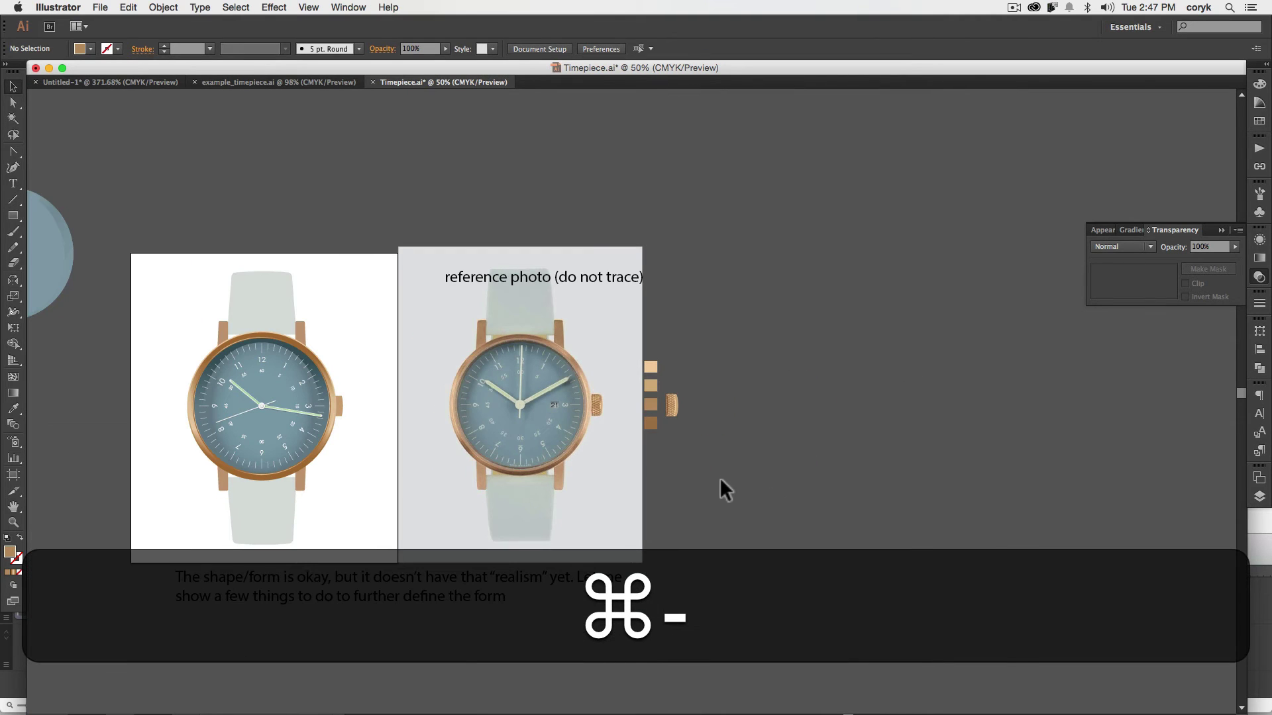
drag(671, 404, 141, 316)
Shift the knurled crown slightly left against the watch case, and delete the old plain crown from the illustration
key(z)
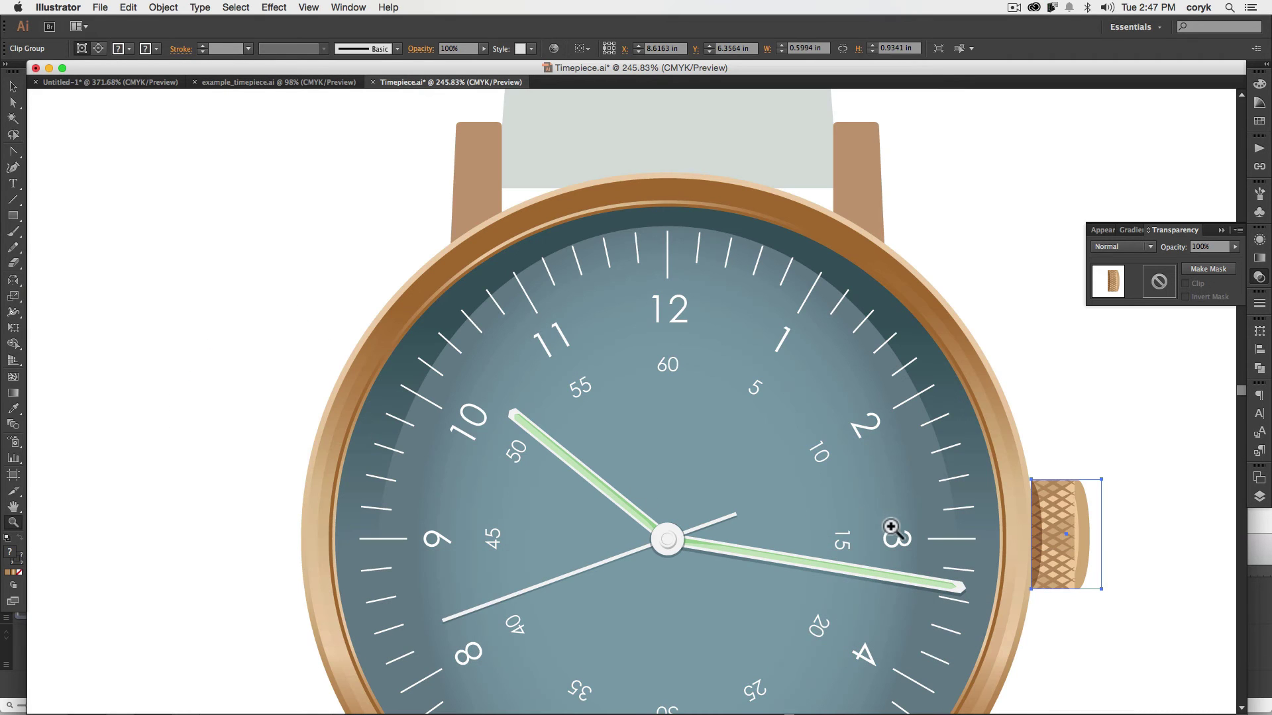
key(super+minus)
key(super+minus)
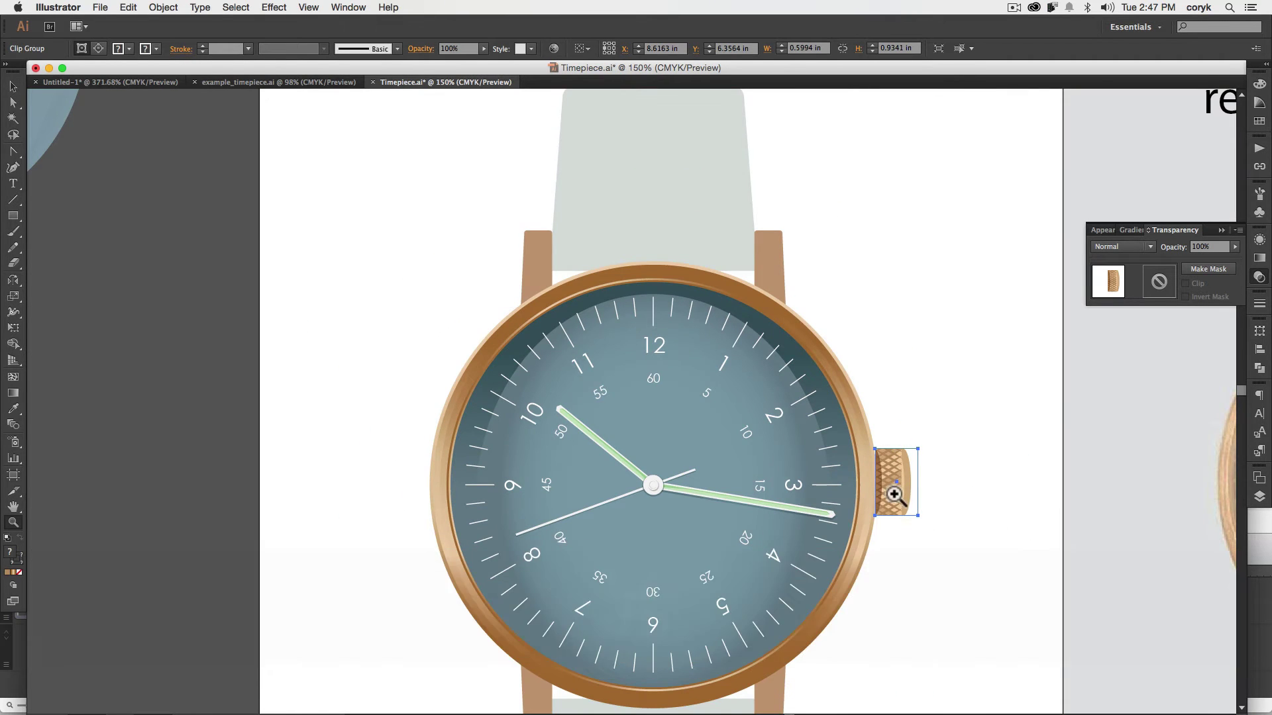
key(v)
click(909, 522)
mouse_move(899, 496)
mouse_down()
mouse_move(957, 498)
mouse_move(895, 500)
mouse_up()
click(928, 557)
click(891, 491)
key(BackSpace)
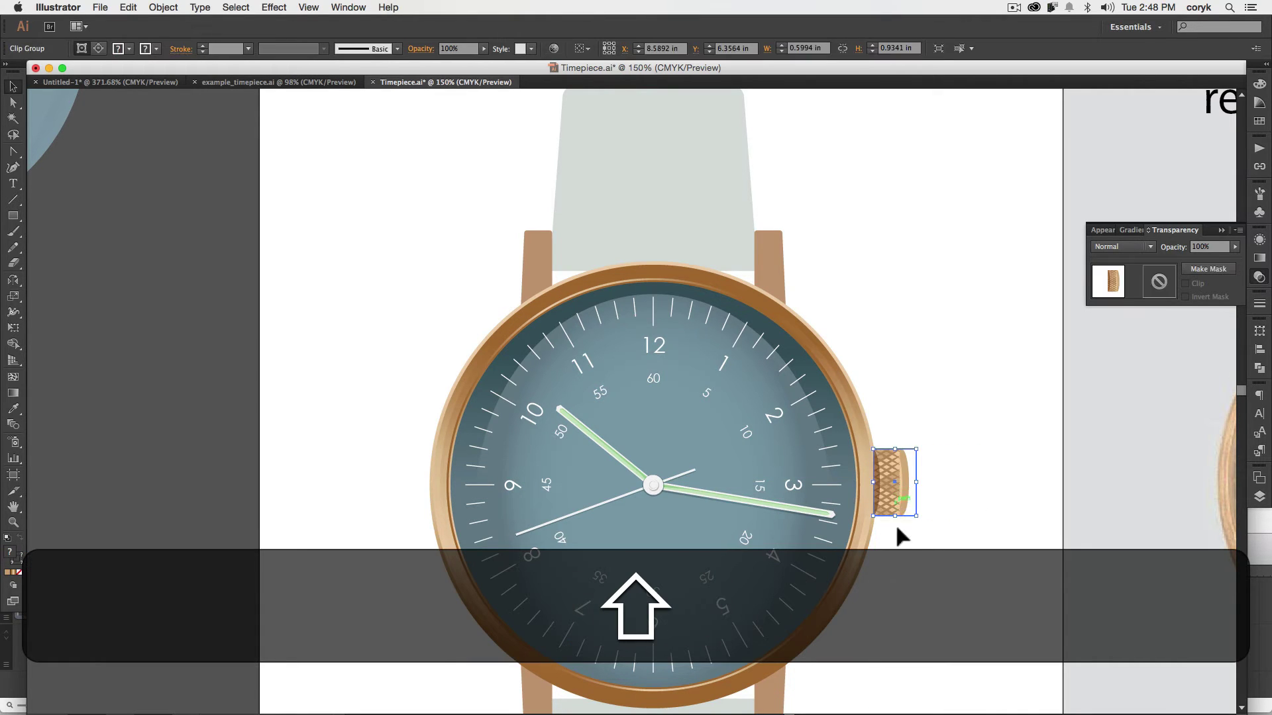
Nudge the knurled crown slightly right and send it behind the watch case
key(Right)
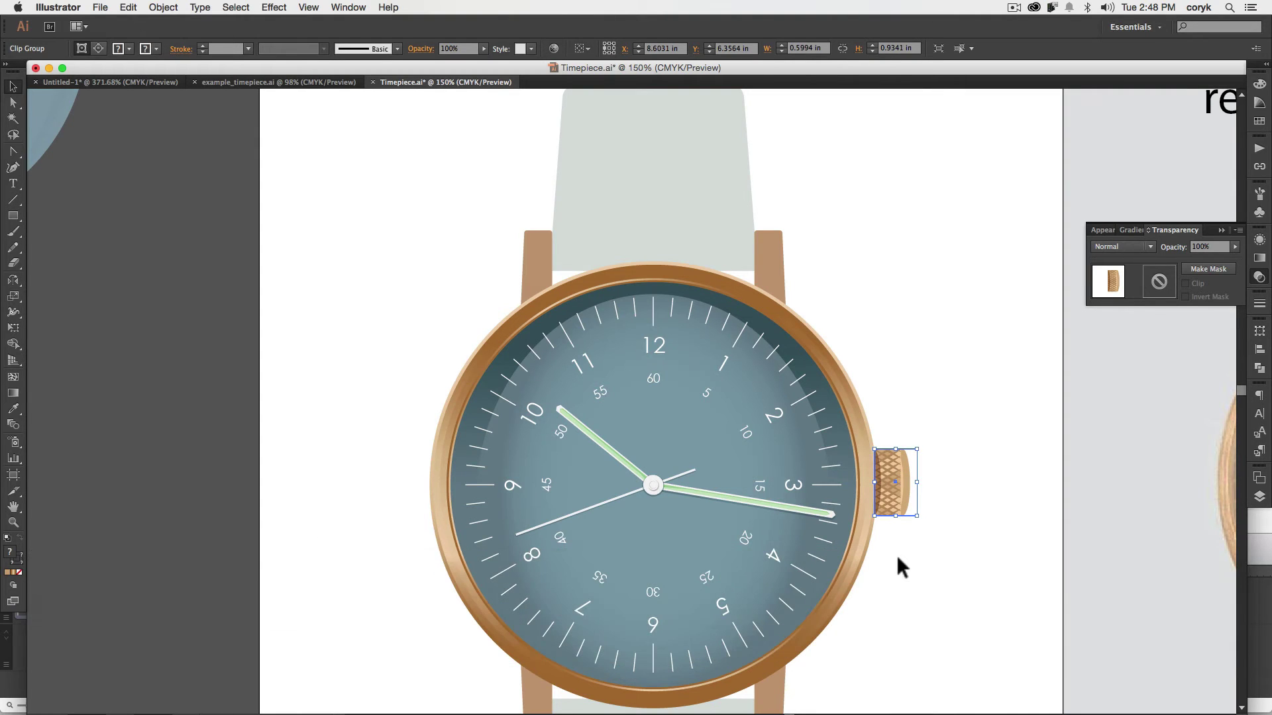
key(shift+super+bracketleft)
Align the knurled crown and the blue dial circle by their vertical centres
click(714, 450)
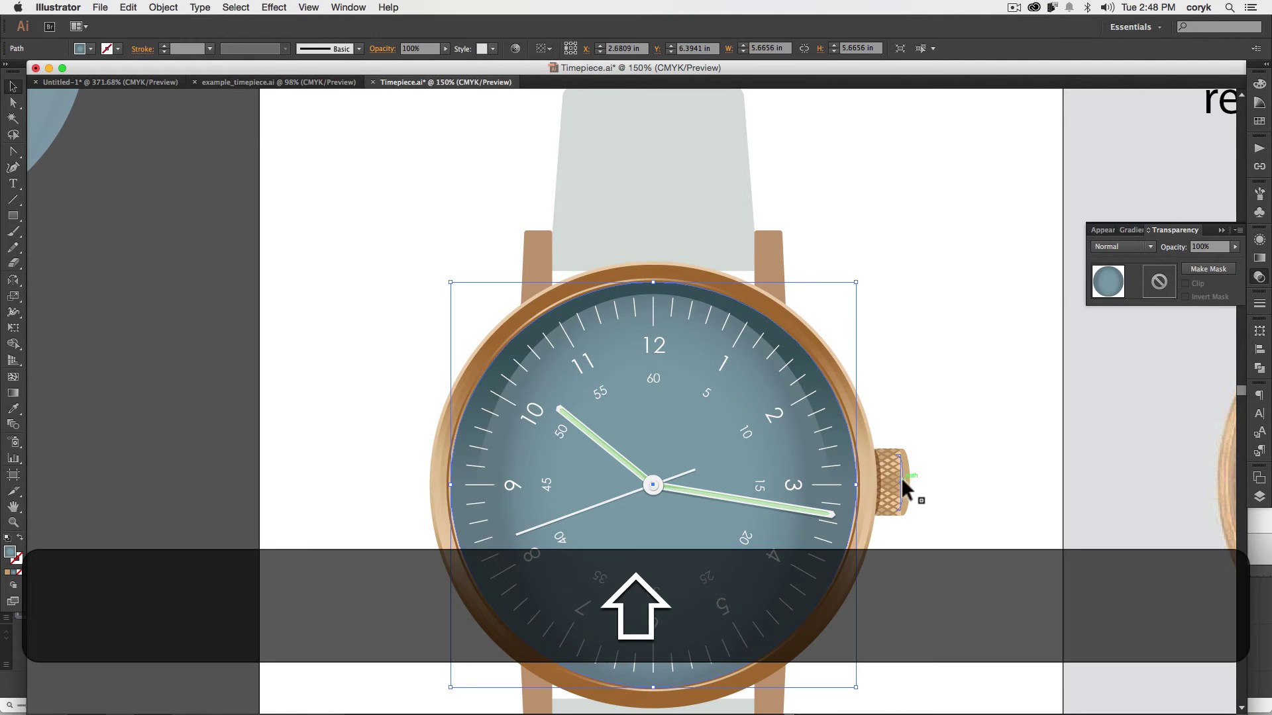
shift+click(899, 476)
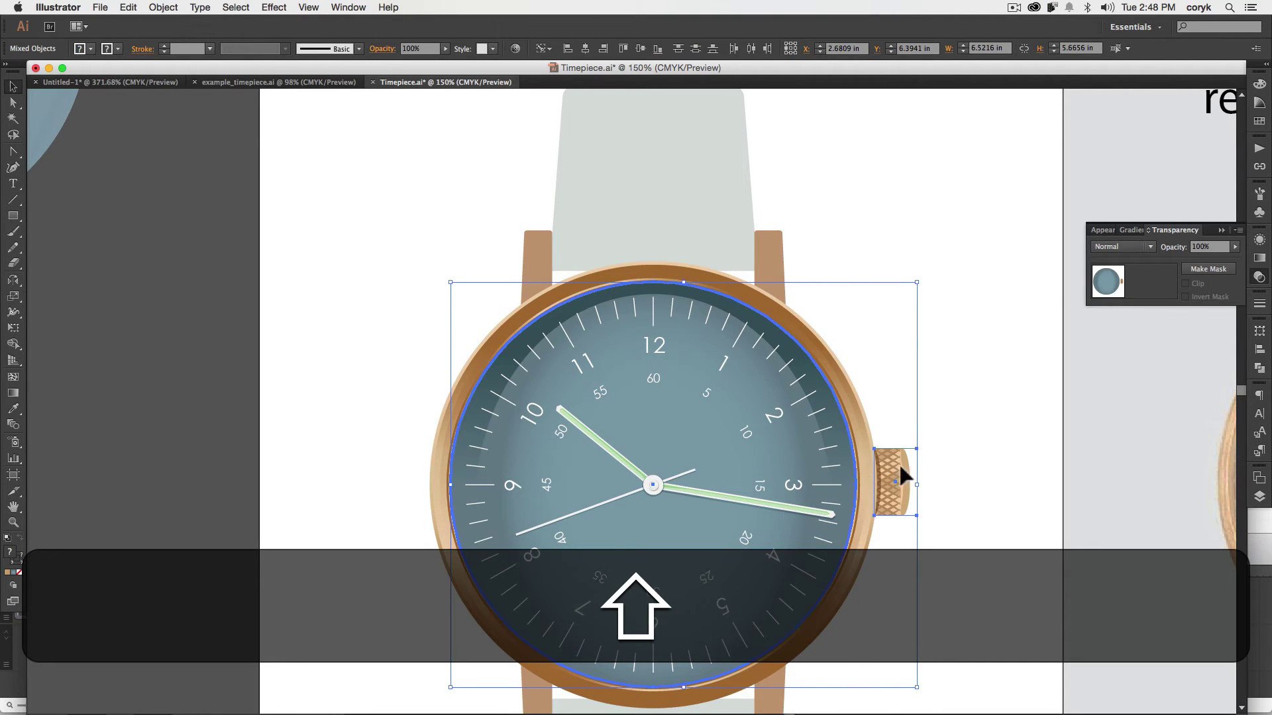
click(1259, 349)
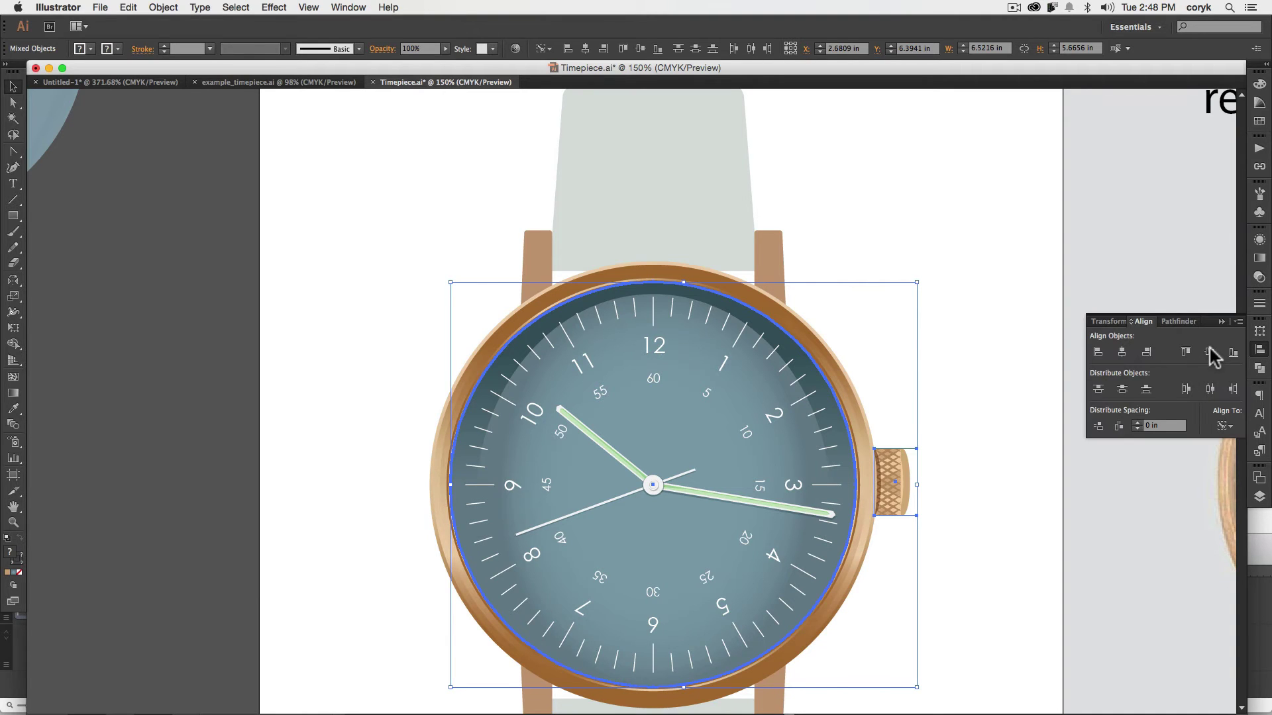
click(1209, 352)
click(988, 449)
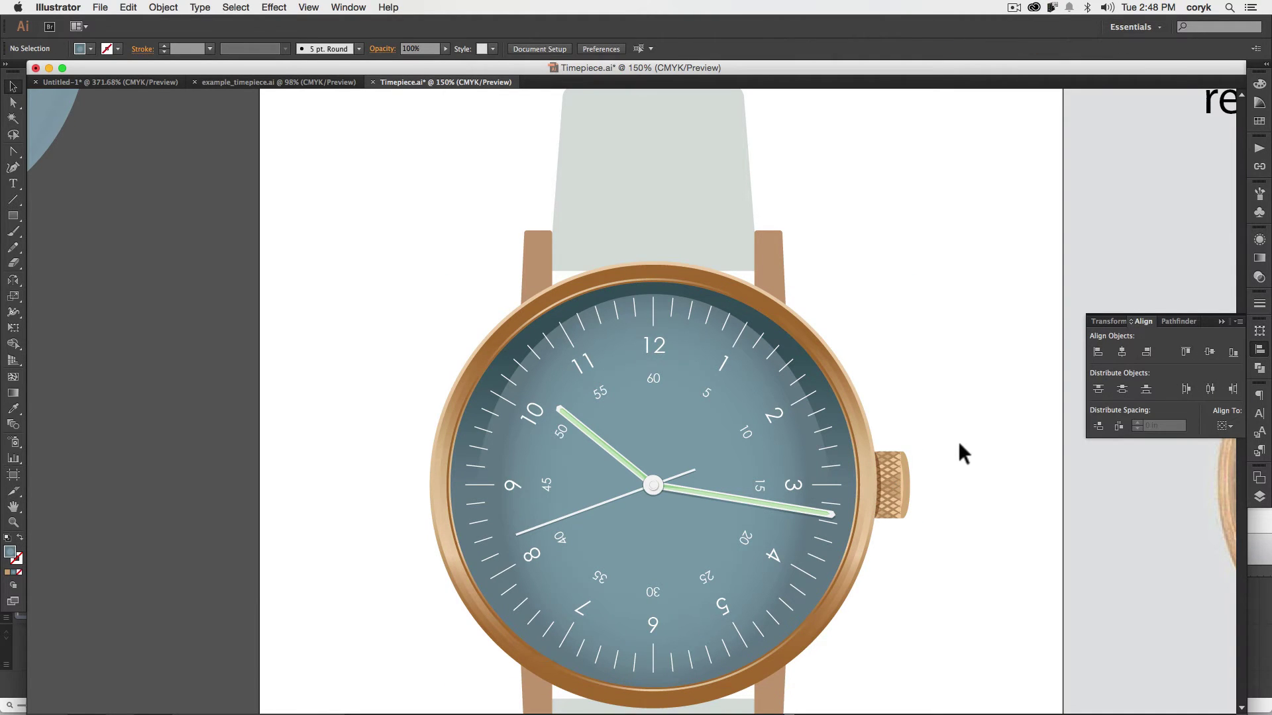
key(space)
drag(976, 496, 495, 478)
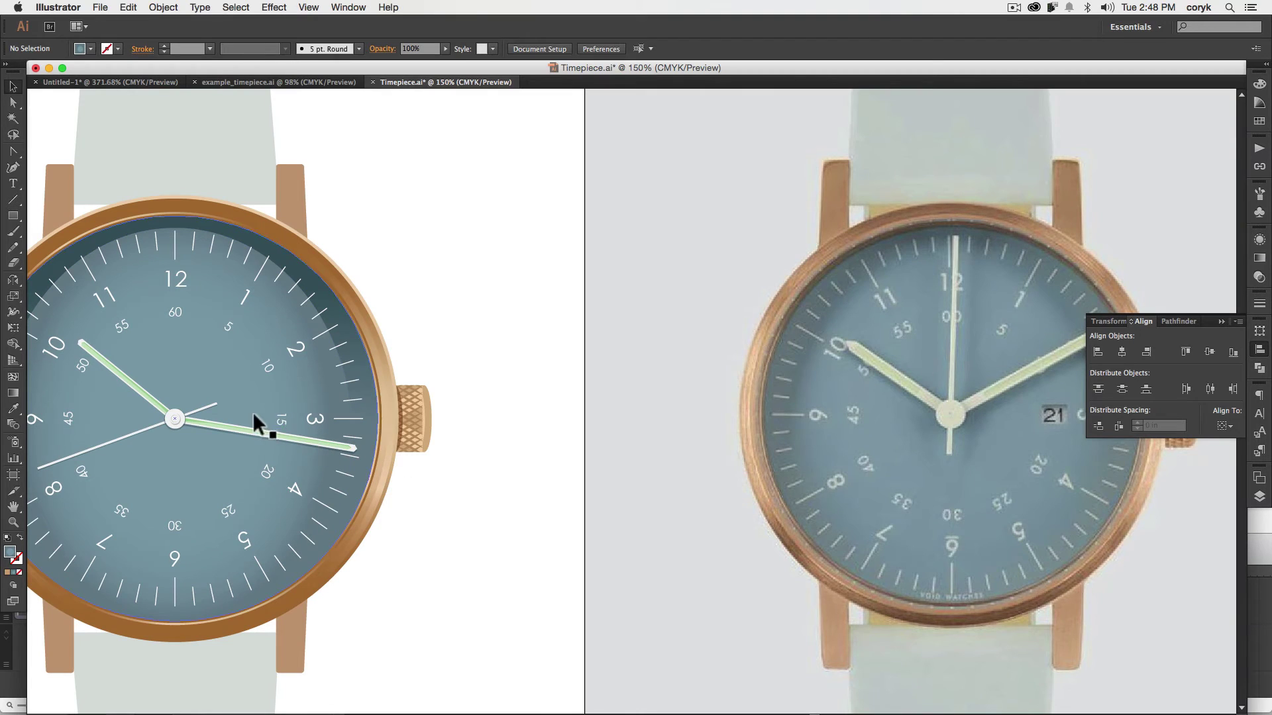
Delete the 15 minute numeral from the dial and draw a white rectangle about 0.53 by 0.35 in outside the case, beside the crown
click(281, 418)
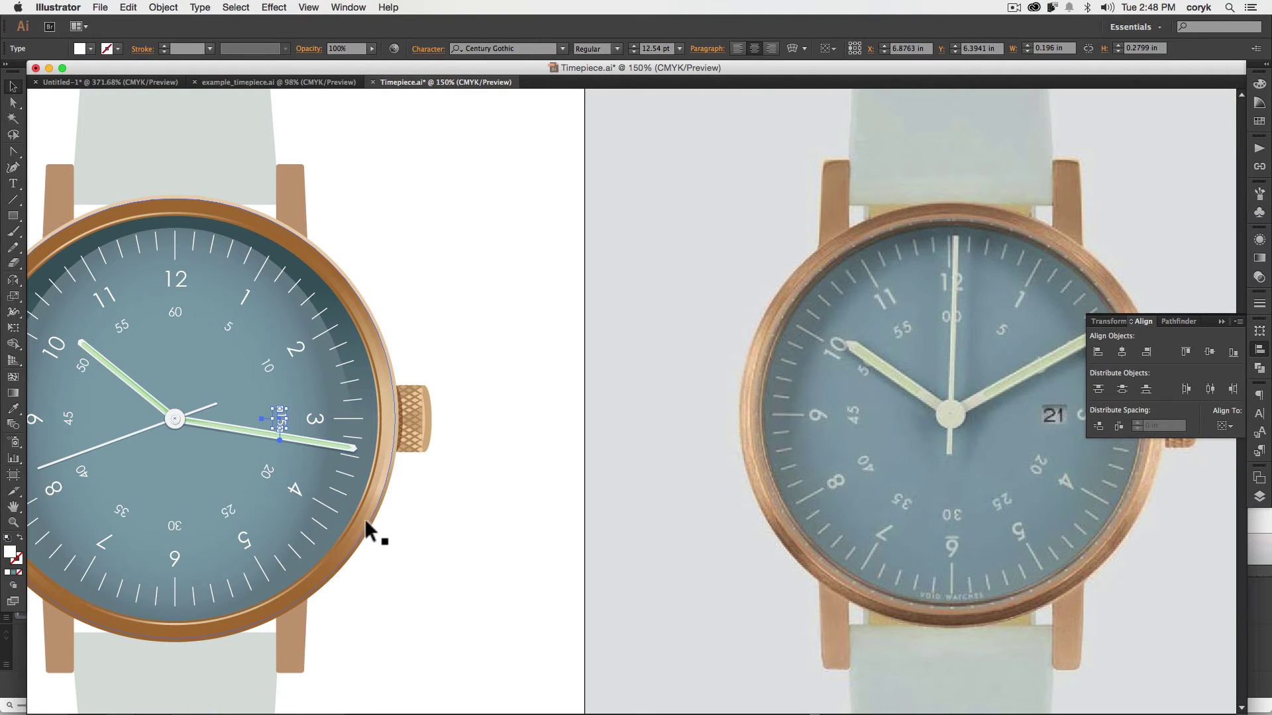
key(BackSpace)
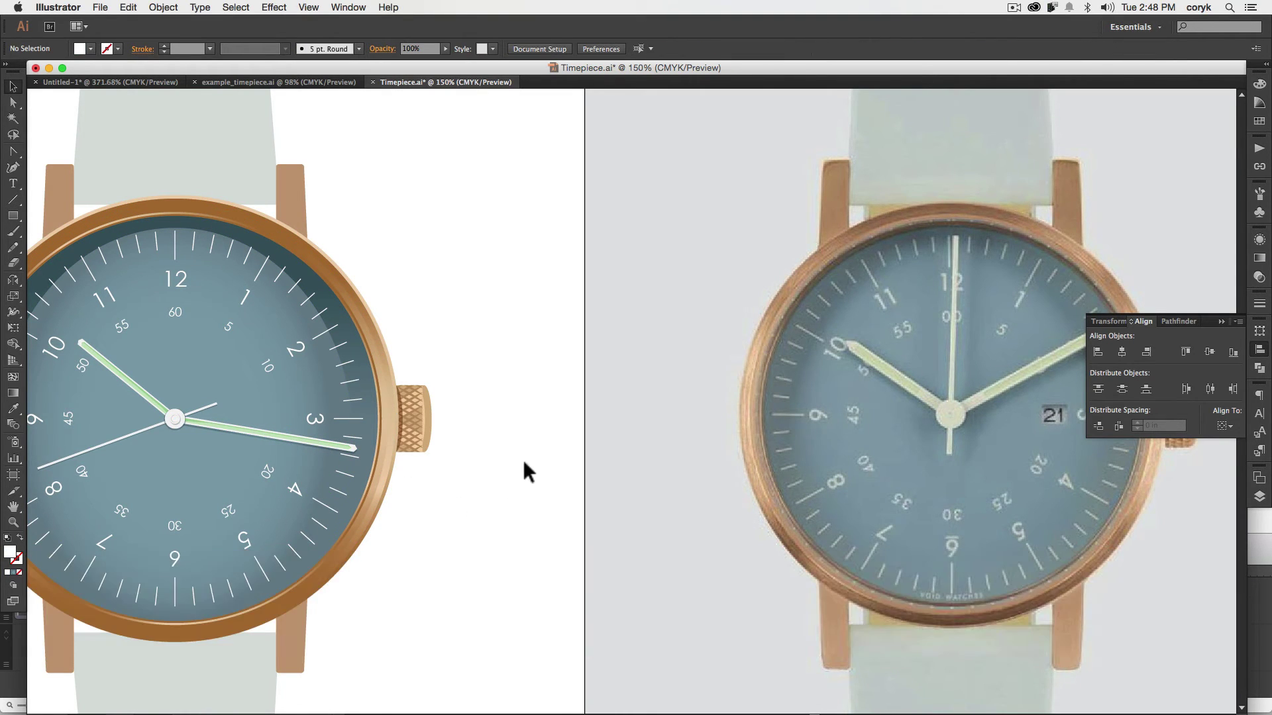
key(m)
drag(502, 392, 541, 420)
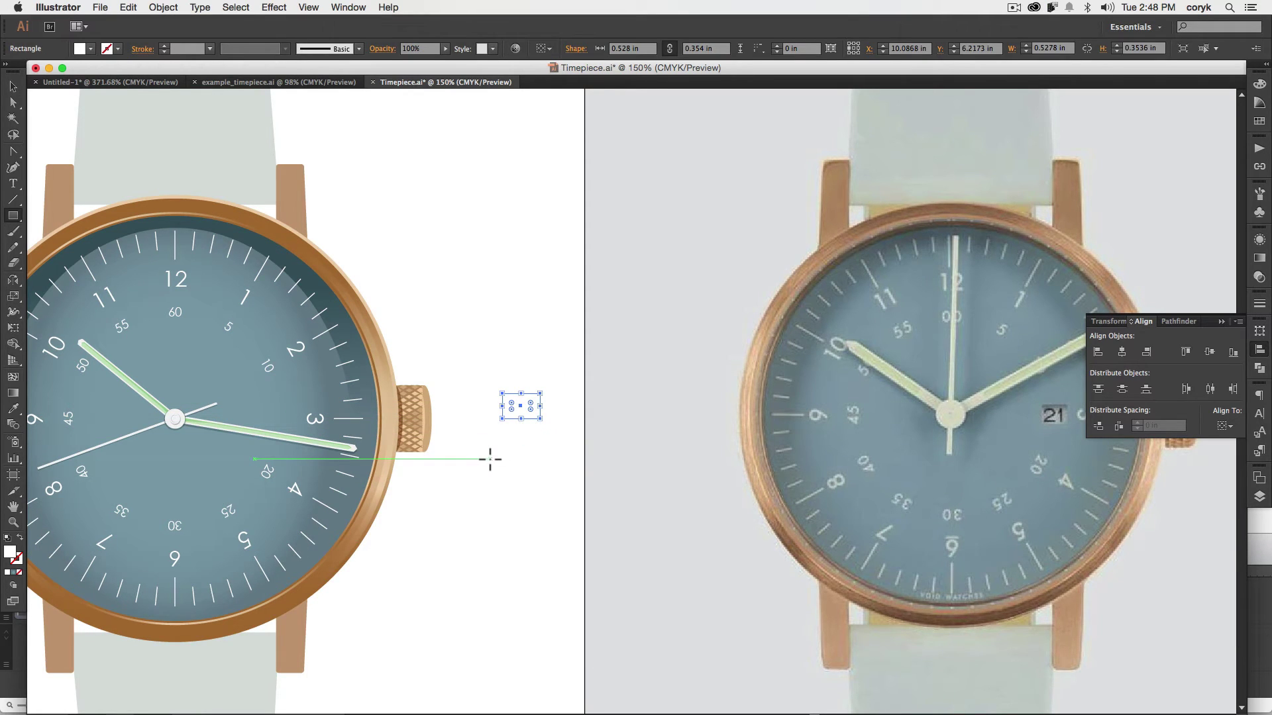
Copy the dial's 3 hour numeral to the blank area by the white rectangle and change the copy's text to 21
key(v)
drag(318, 415, 525, 434)
key(r)
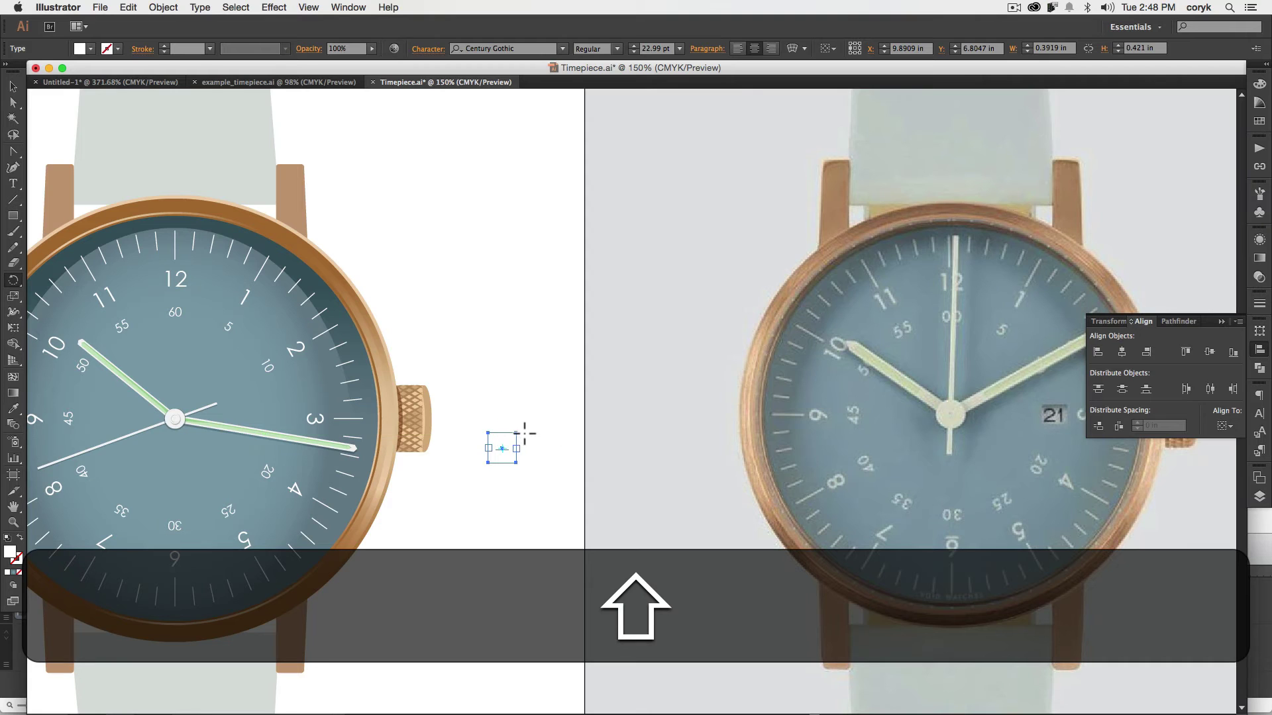
key(shift+t)
key(t)
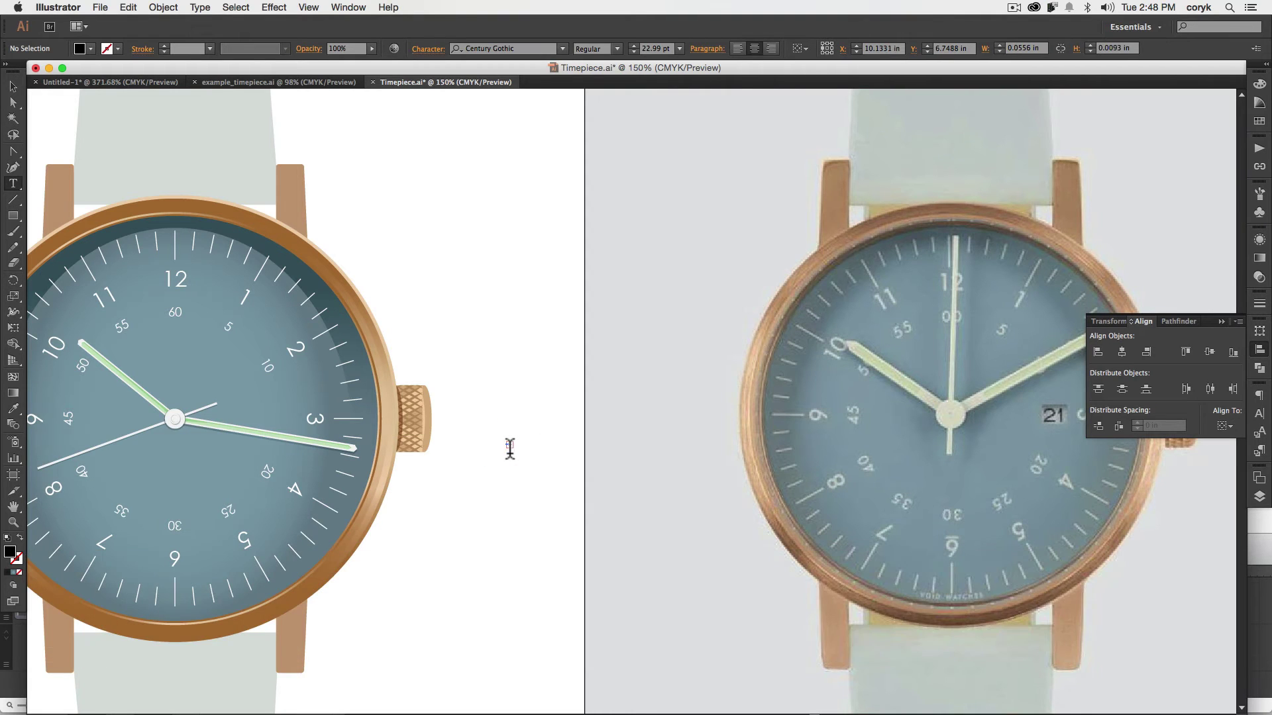
key(super+z)
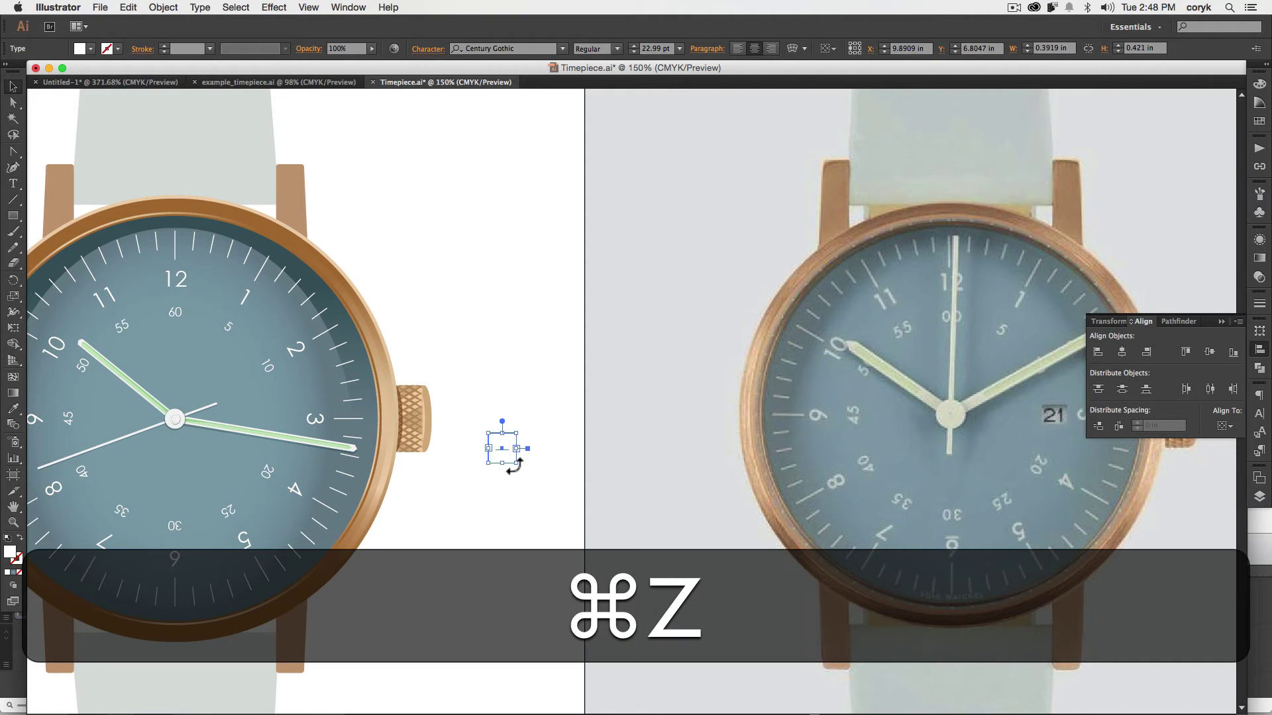
key(t)
double_click(502, 445)
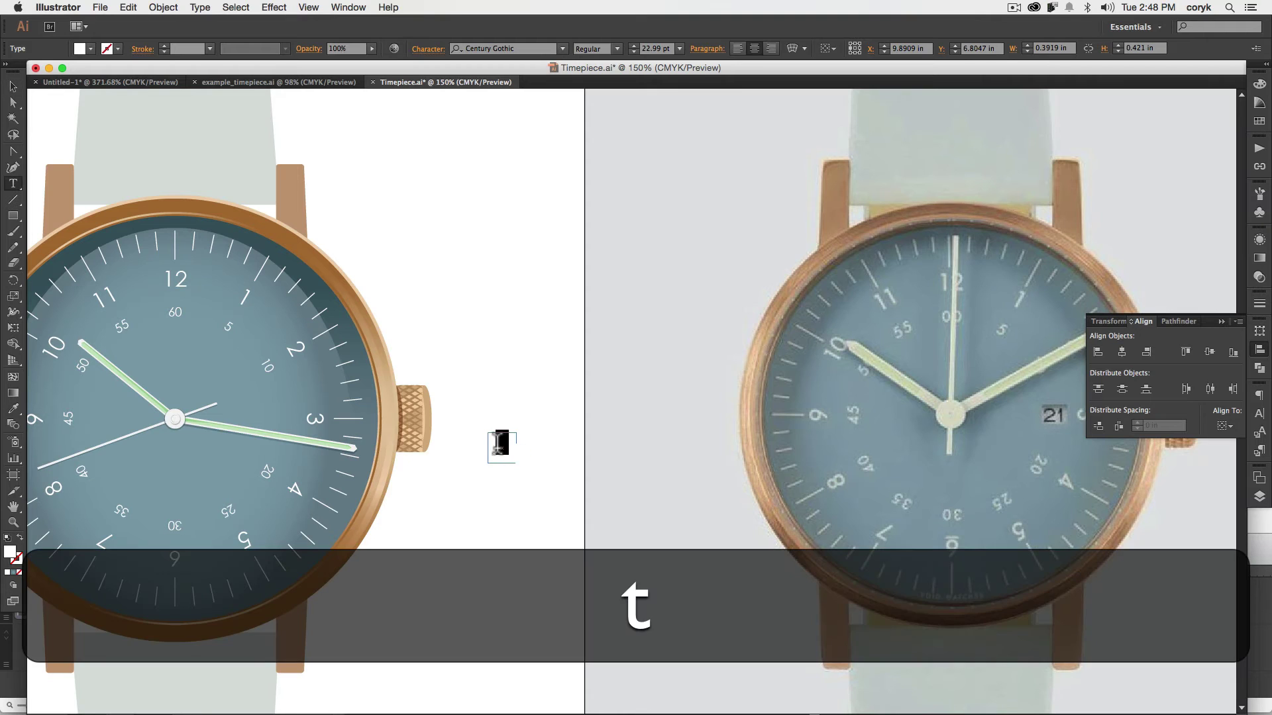
text(l)
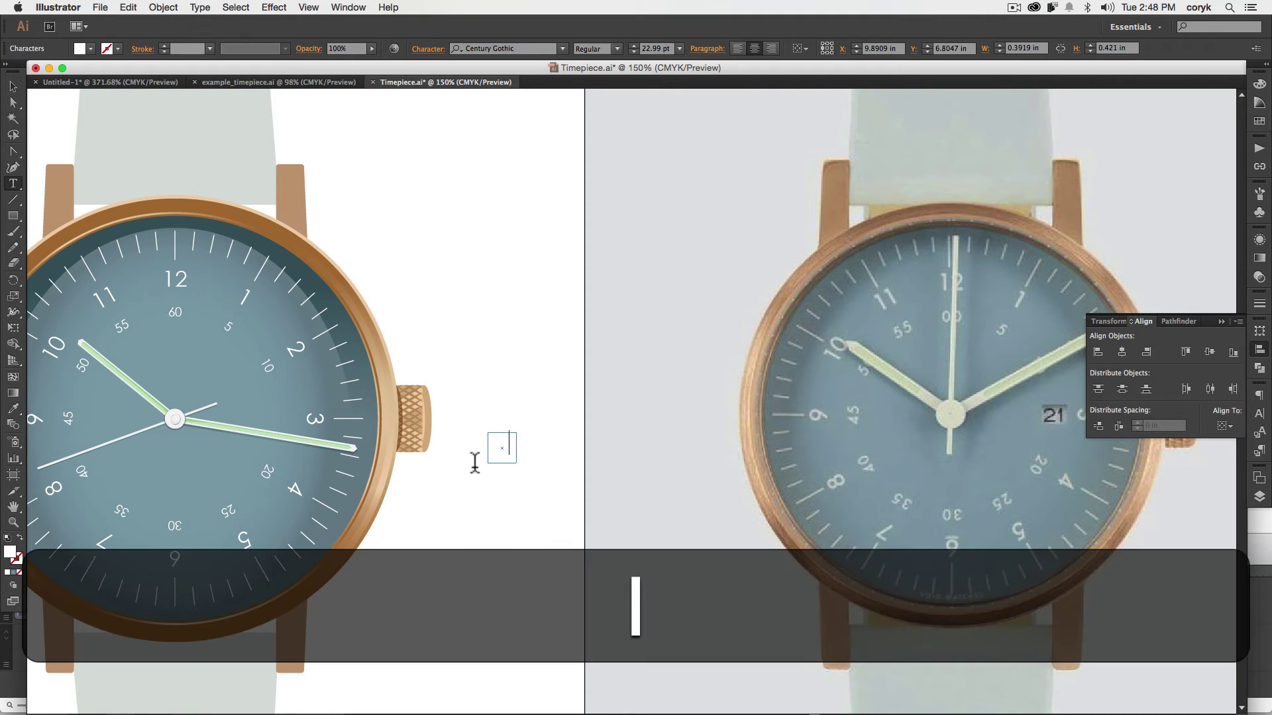
key(super+z)
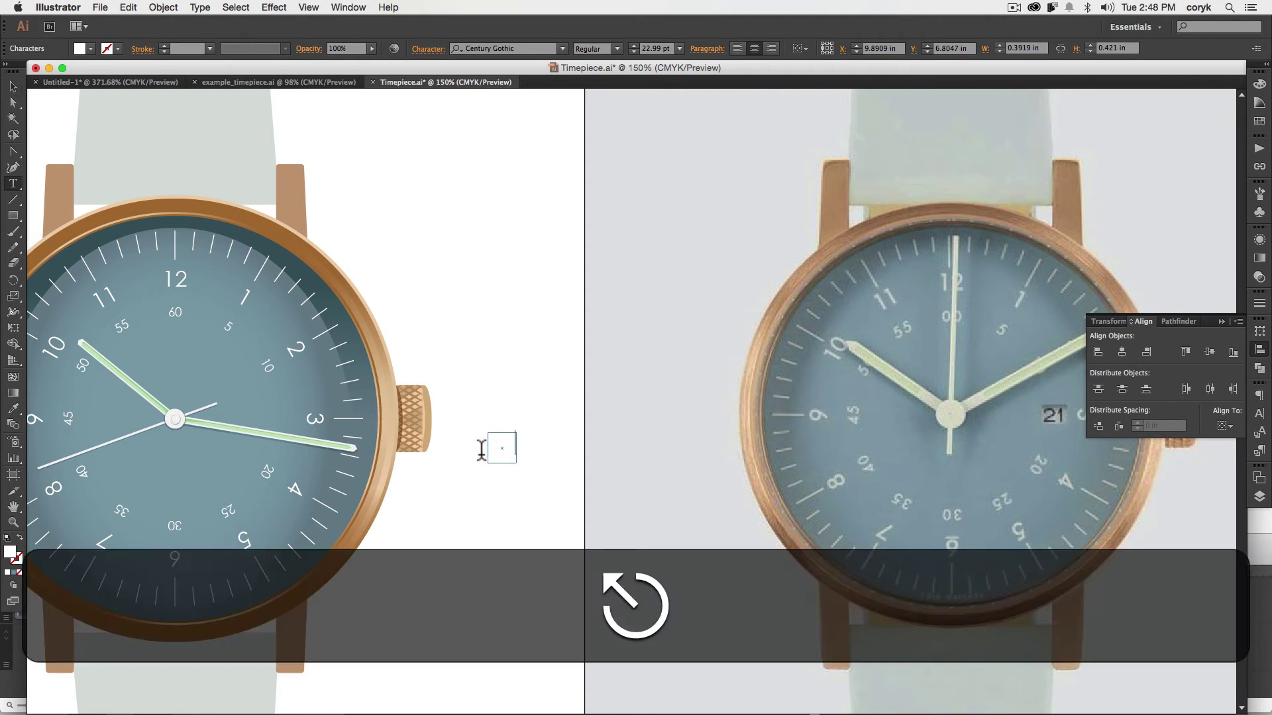
Give the 21 text a black fill and no stroke
key(d)
key(shift+x)
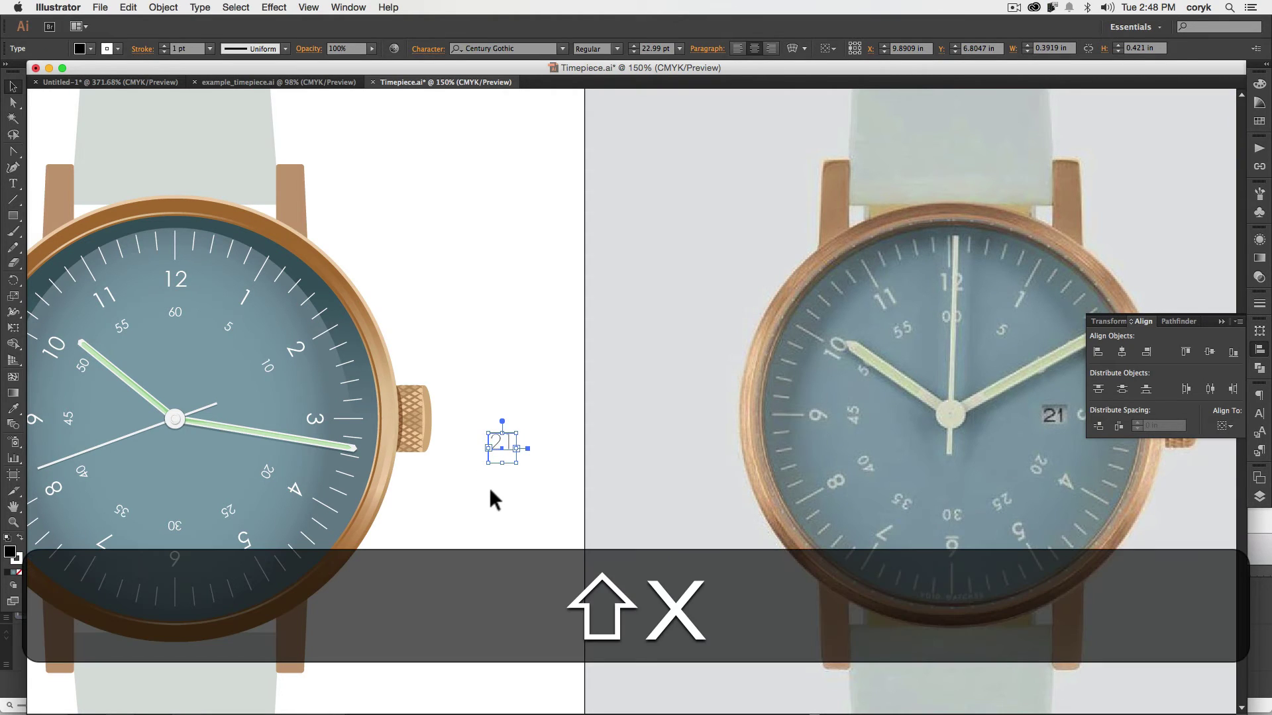
key(slash)
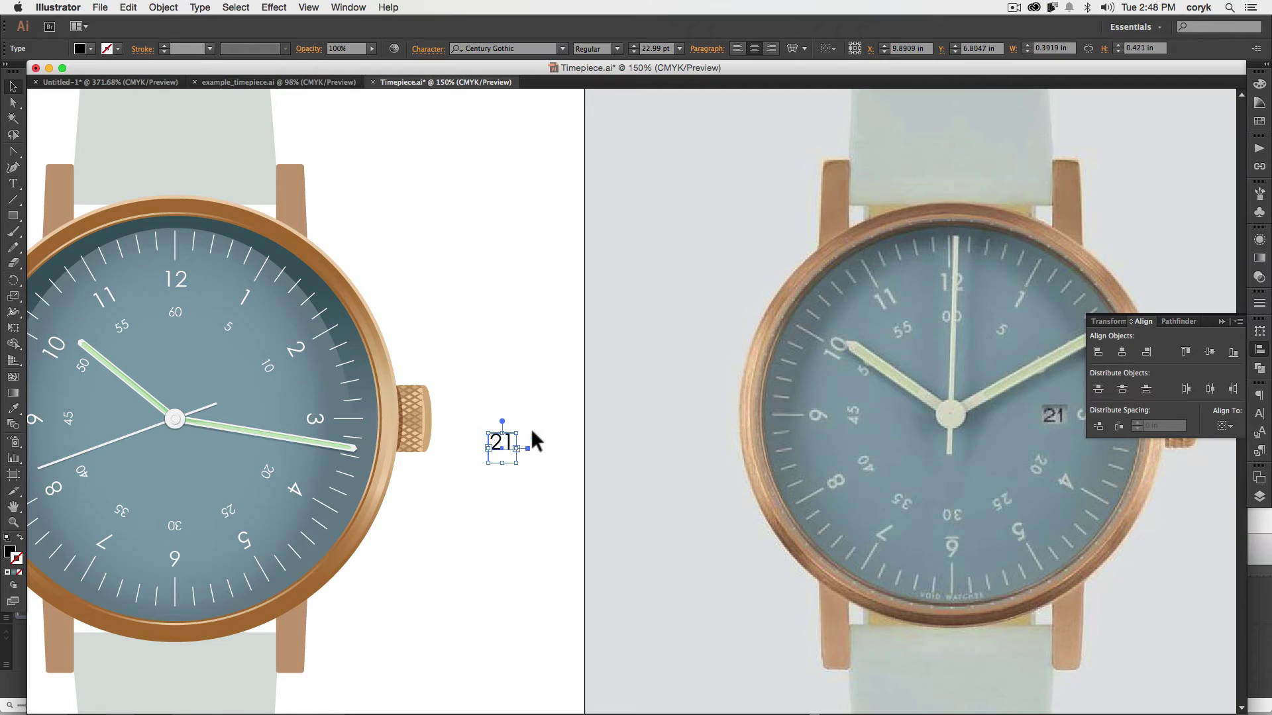
Place the white rectangle behind the 21 text and nudge it down so the number sits centred in it
drag(530, 420, 511, 451)
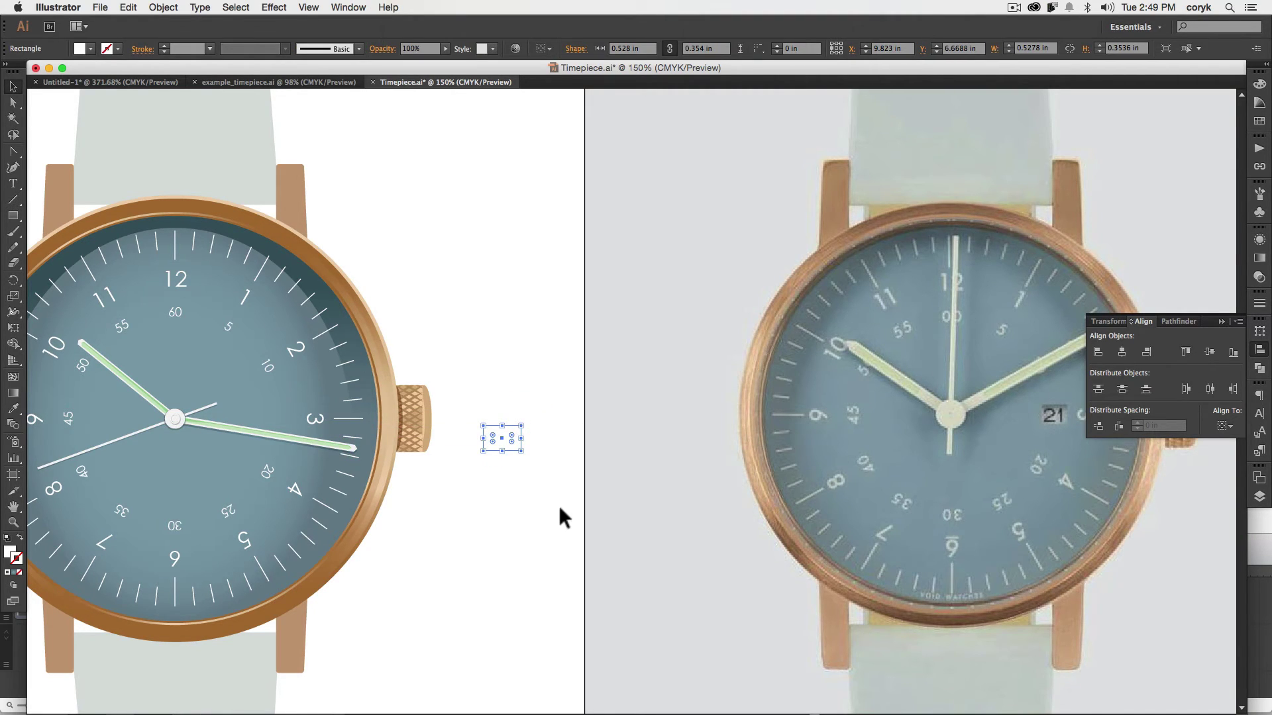
key(shift+super+bracketleft)
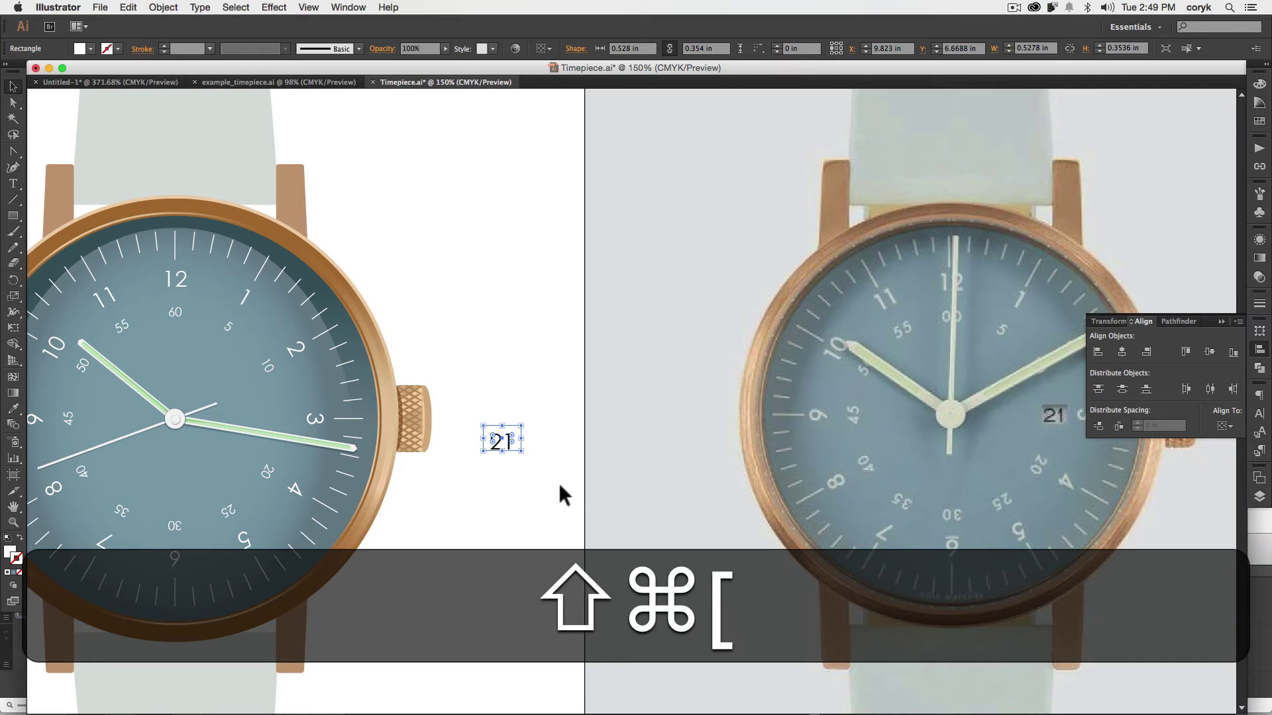
key(Down)
key(Down)
key(Down)
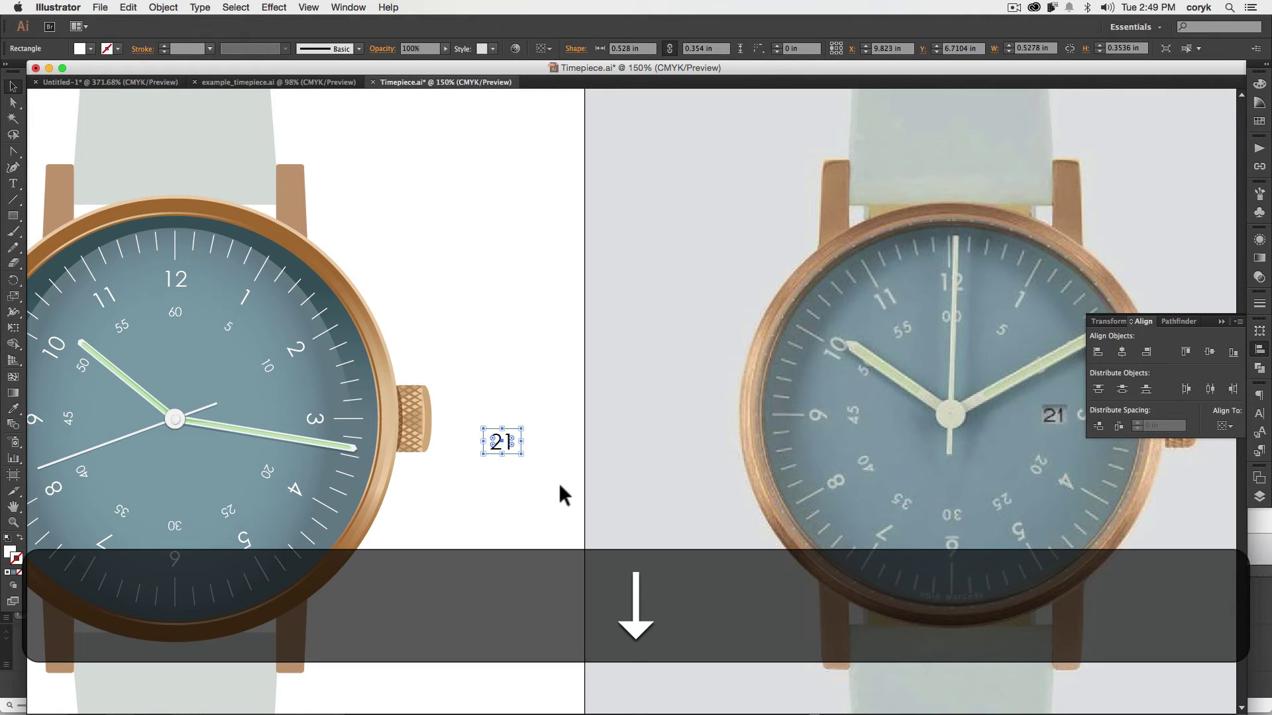
Apply a gradient to the date rectangle's stroke, with black as the first stop and white as the last
click(1259, 258)
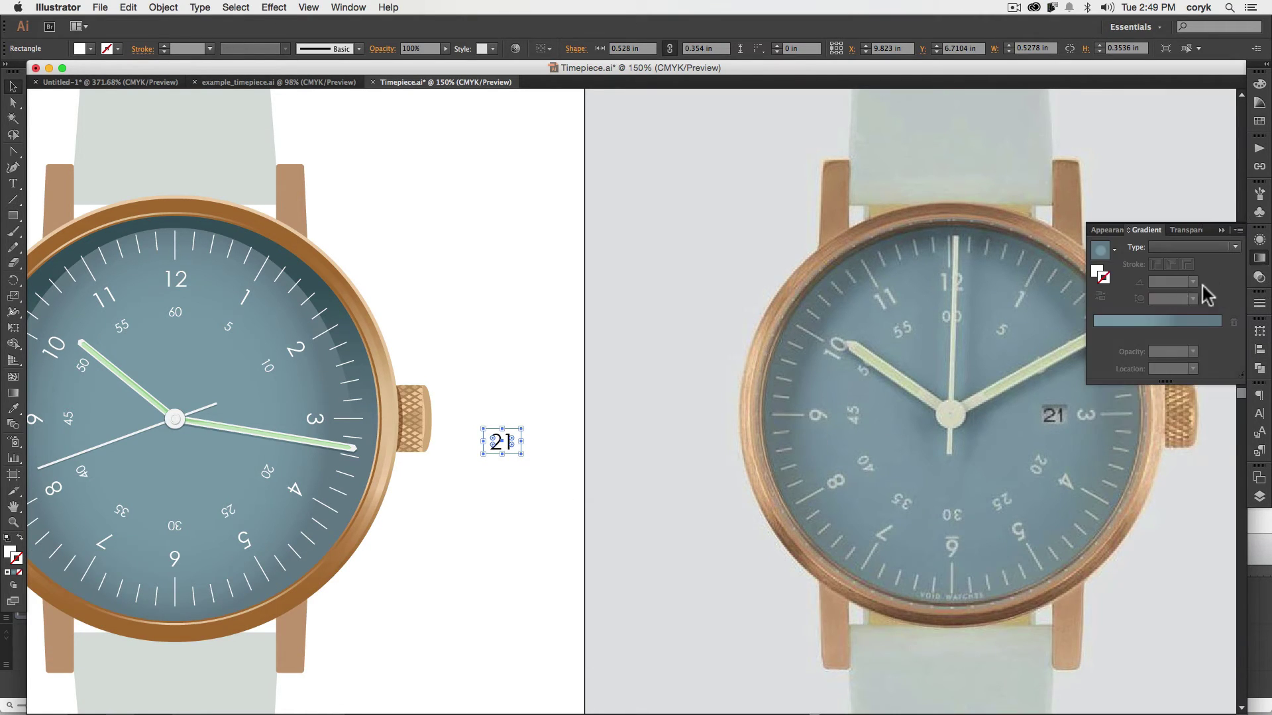
click(1126, 320)
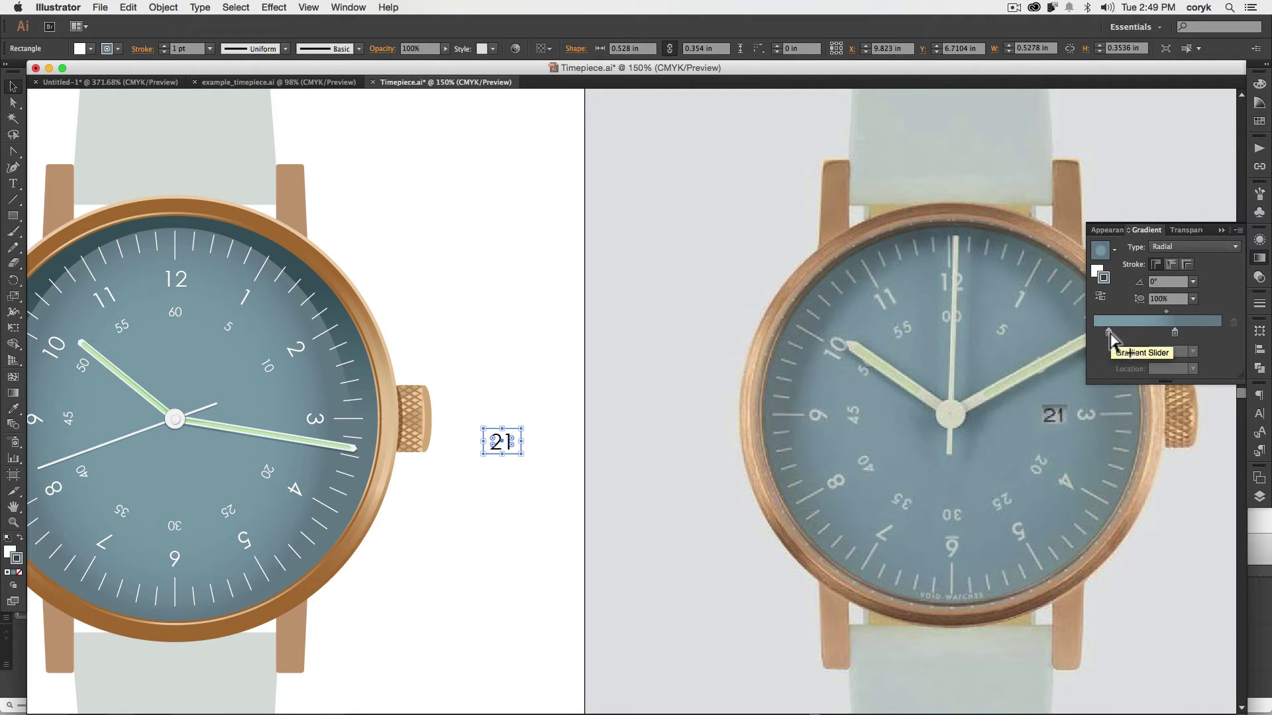
double_click(1107, 331)
click(1067, 374)
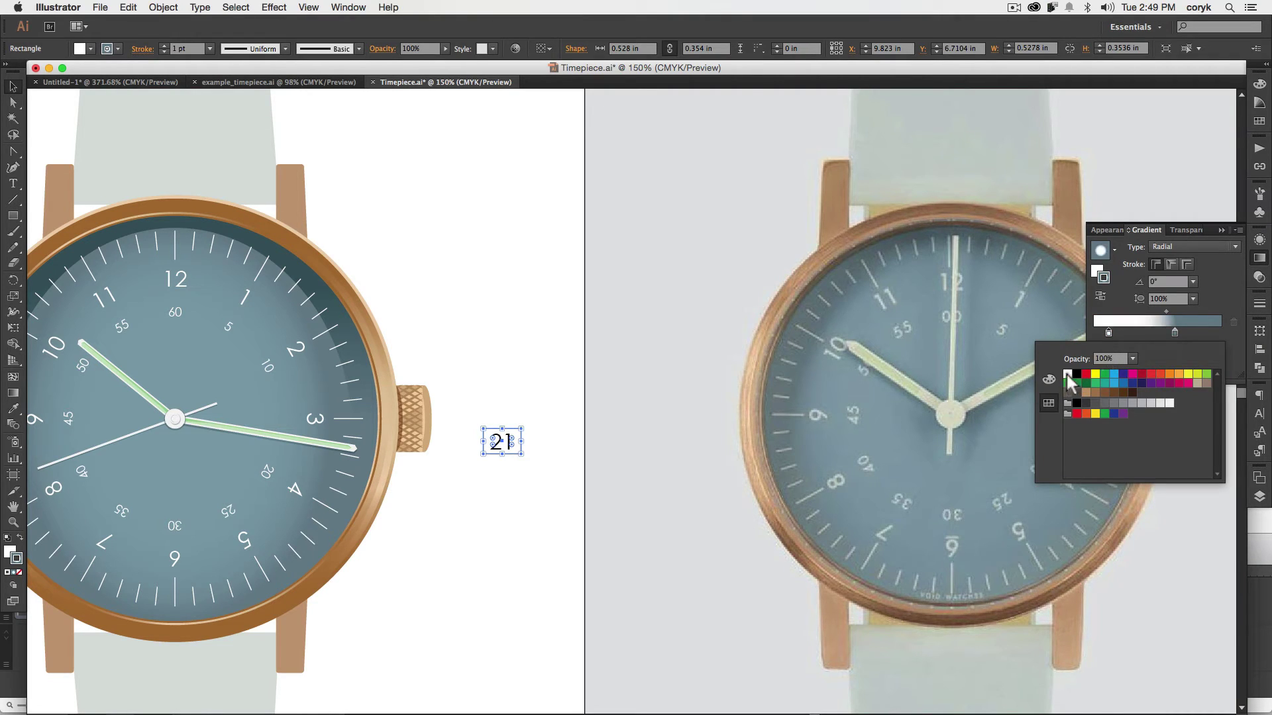
click(1174, 332)
double_click(1174, 333)
click(1068, 375)
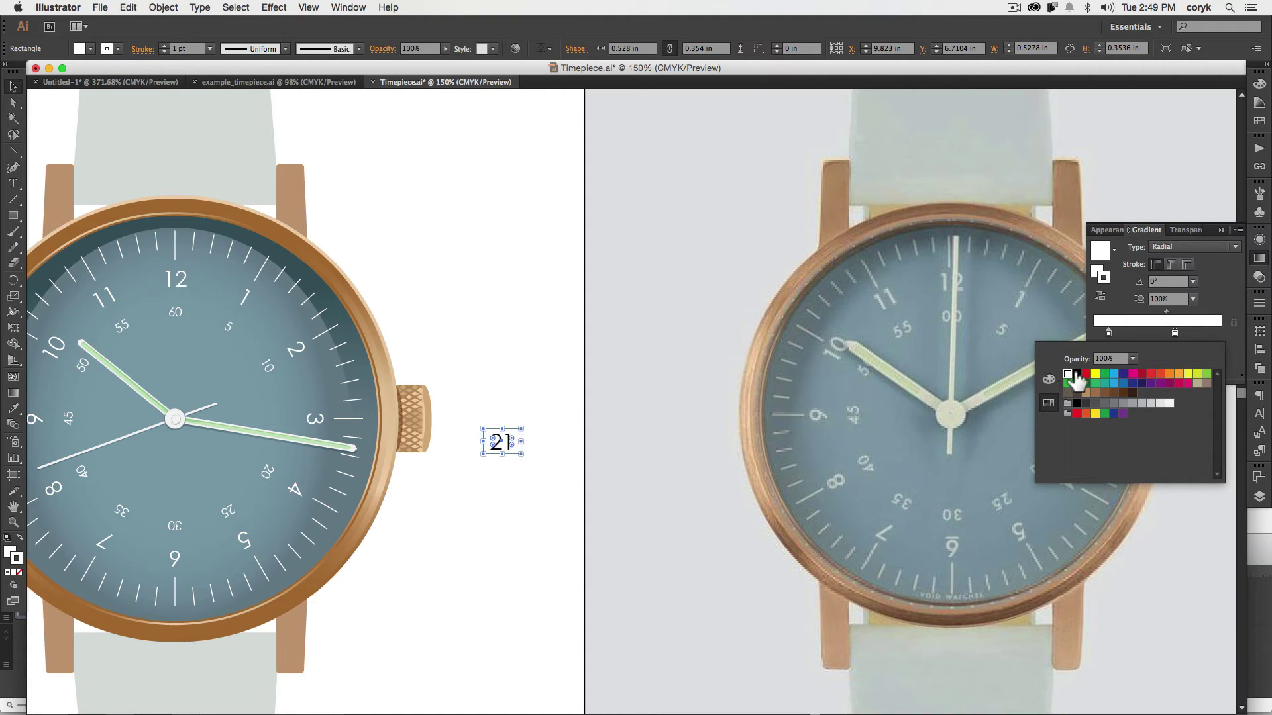
click(1108, 331)
double_click(1108, 332)
click(1077, 375)
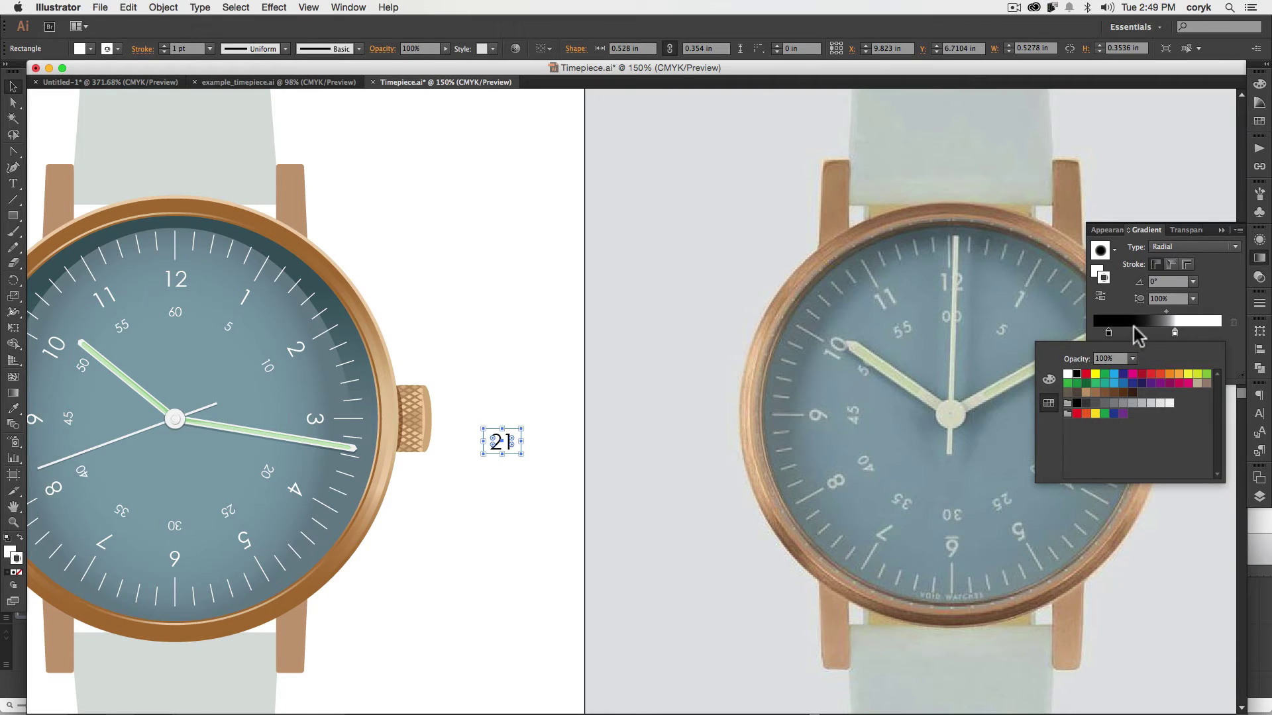
Make the black-to-white gradient linear and use it as the date rectangle's fill, with no stroke
click(1133, 328)
click(1187, 246)
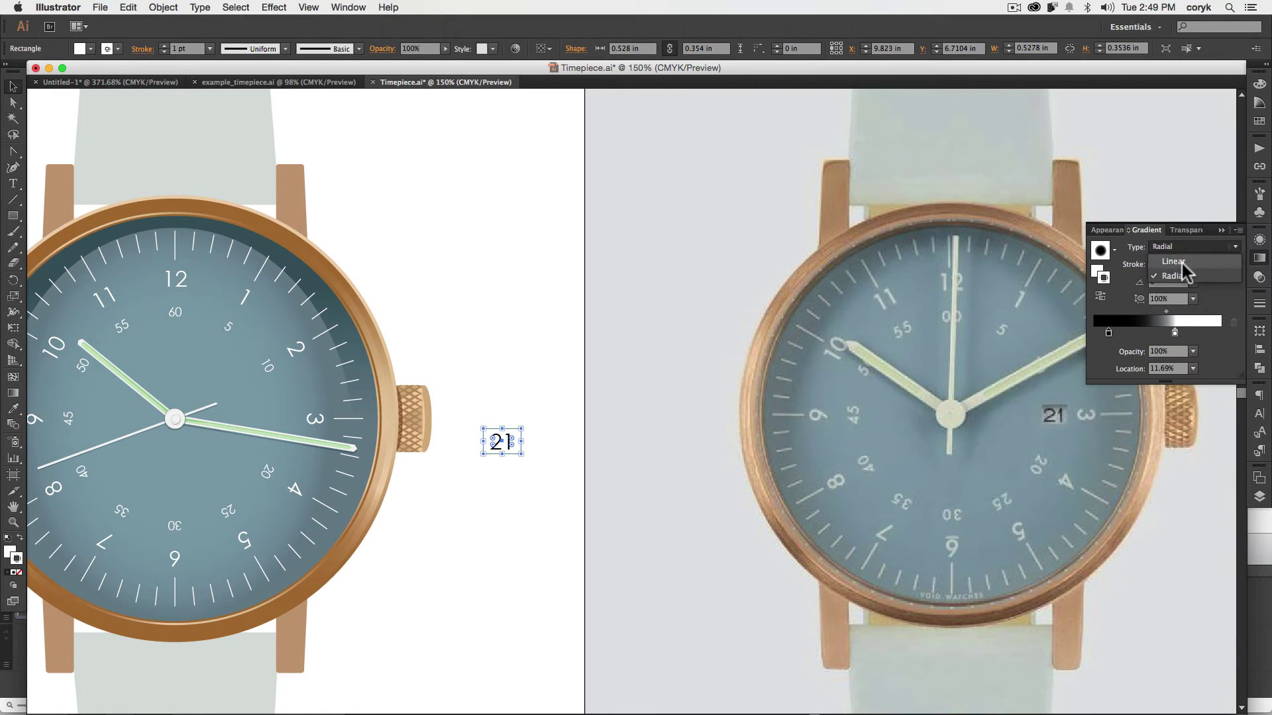
click(1182, 263)
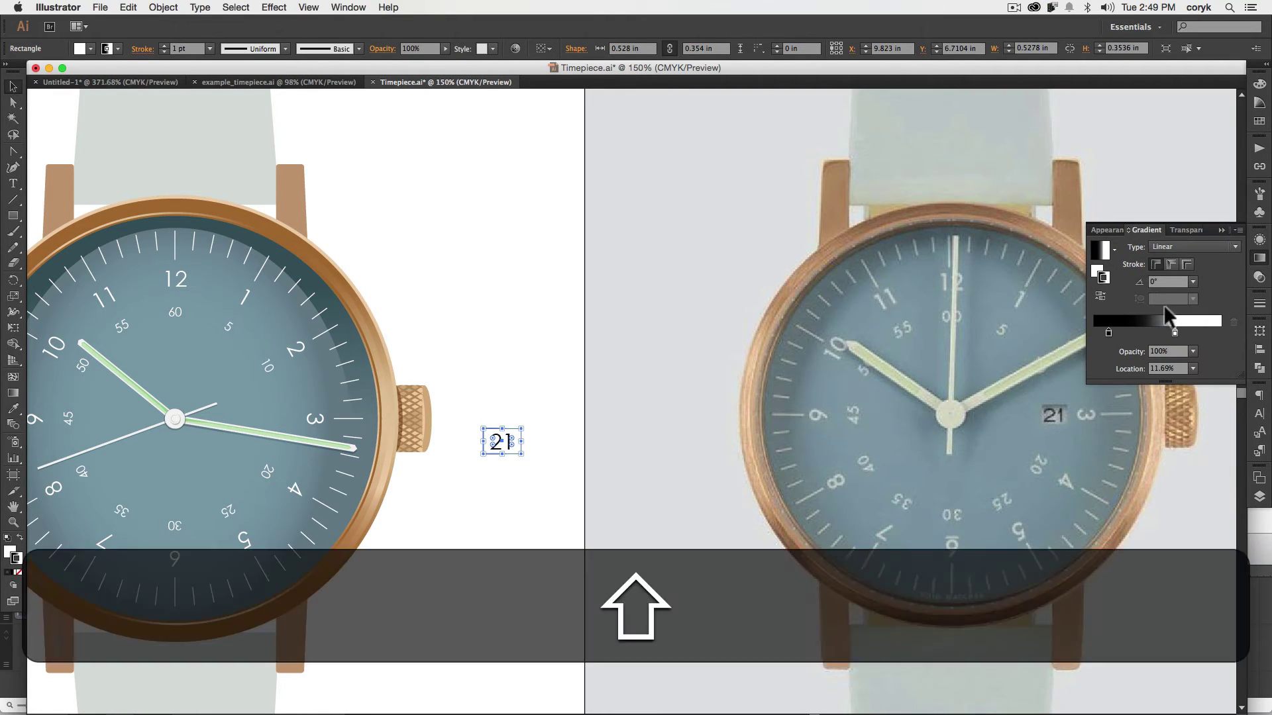
key(shift+x)
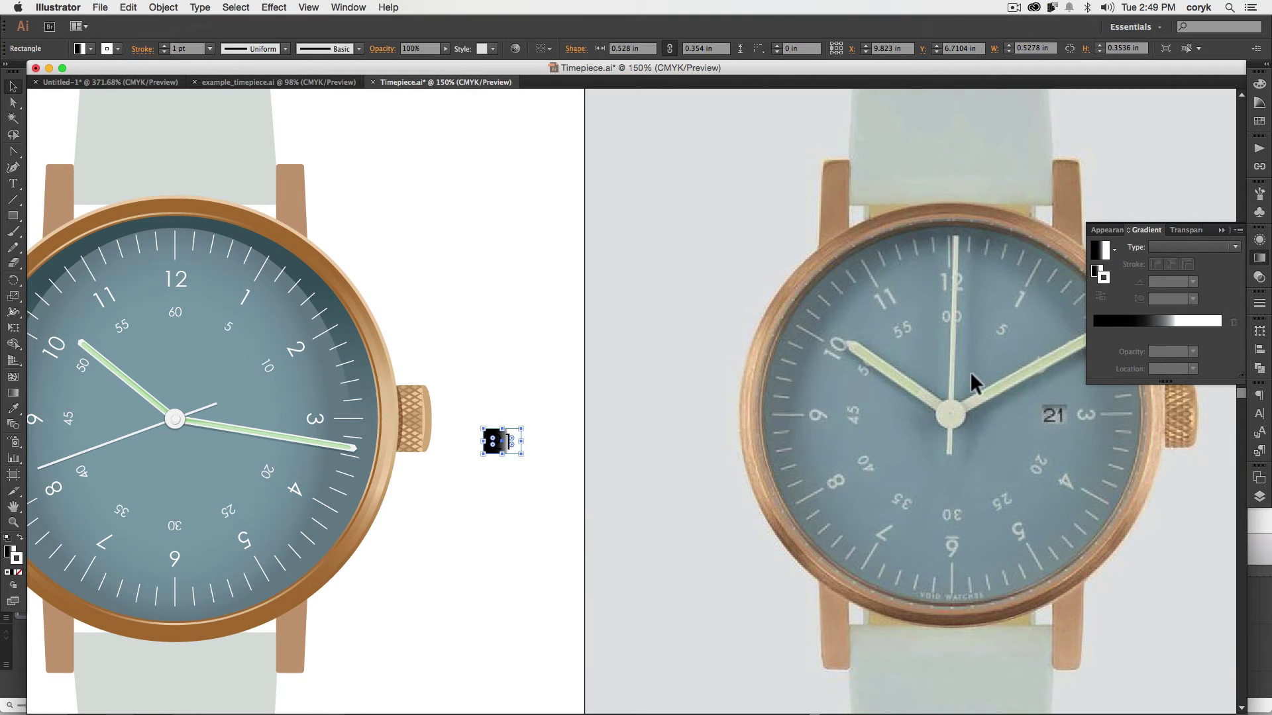
key(slash)
Set the angle of the date rectangle's fill gradient to -90°
key(z)
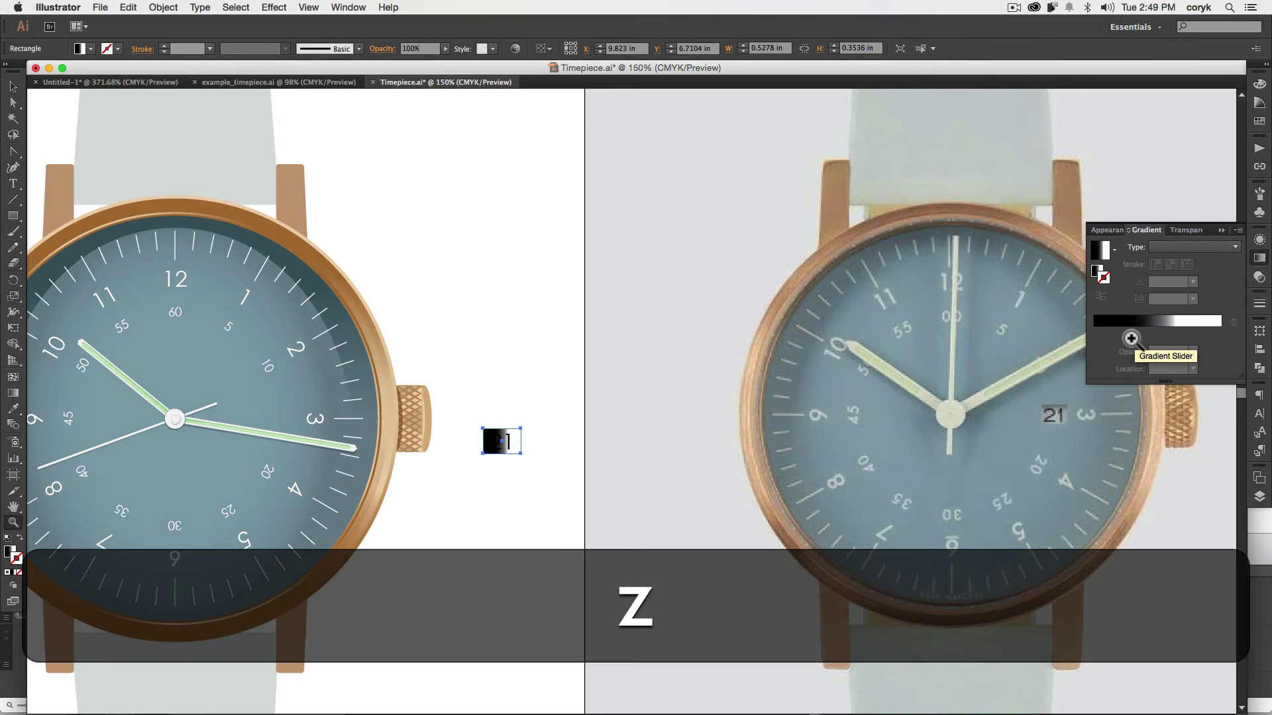
key(x)
click(1134, 322)
text(90)
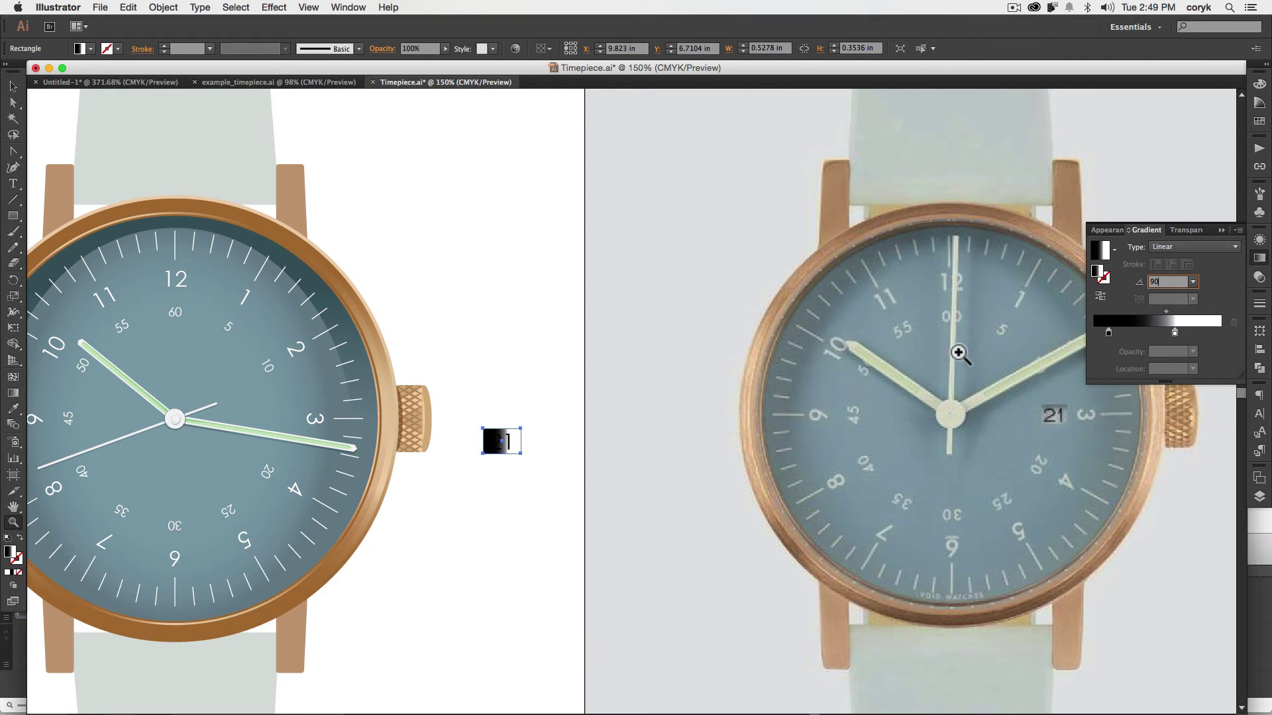
key(Return)
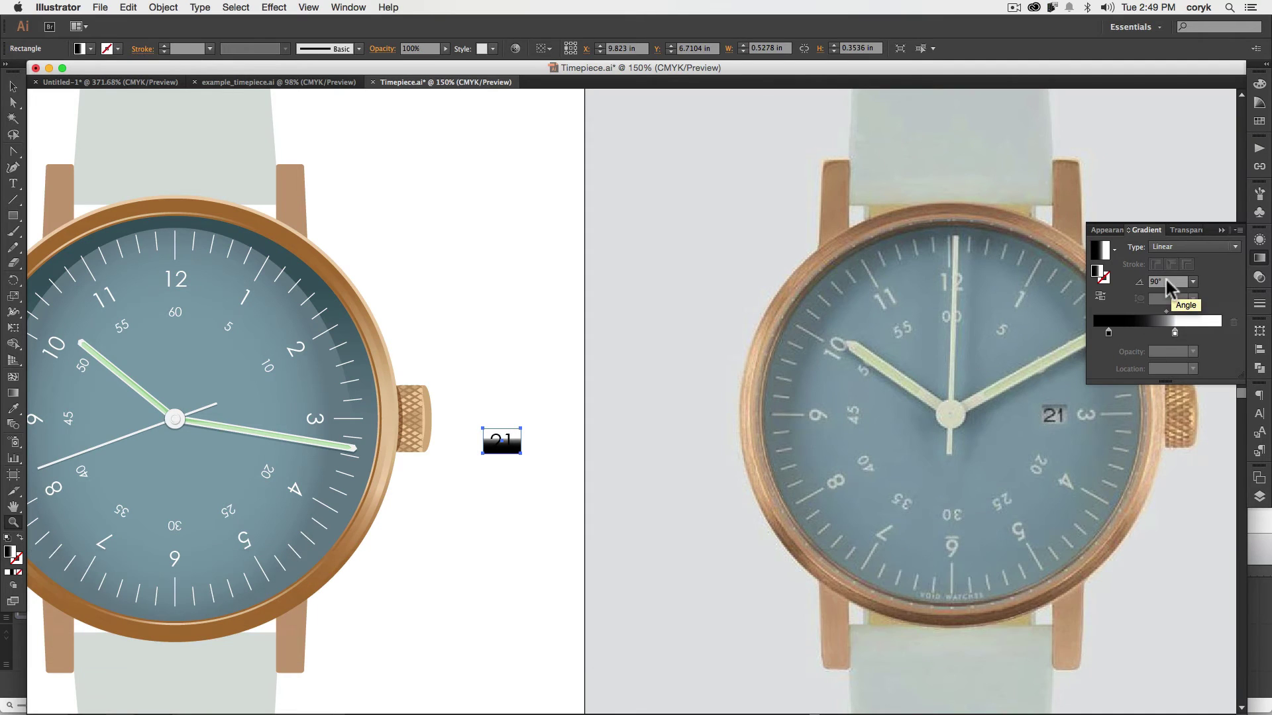
click(1169, 282)
text(-90)
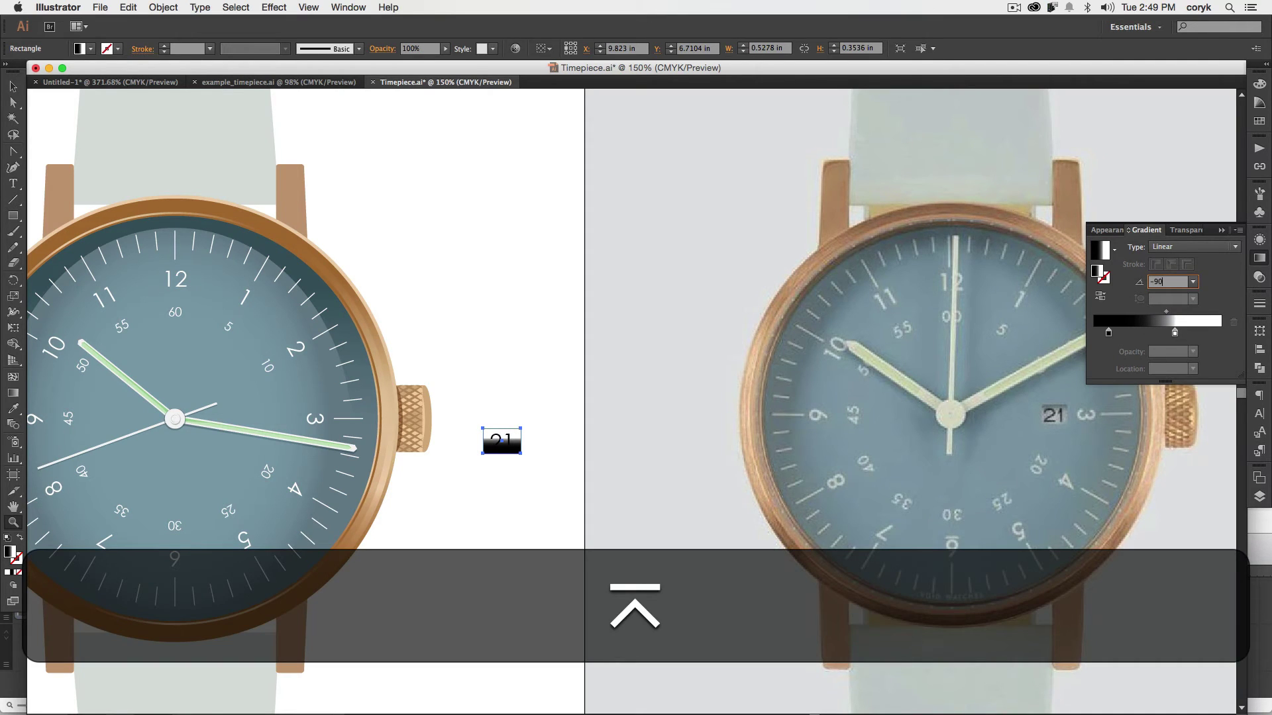
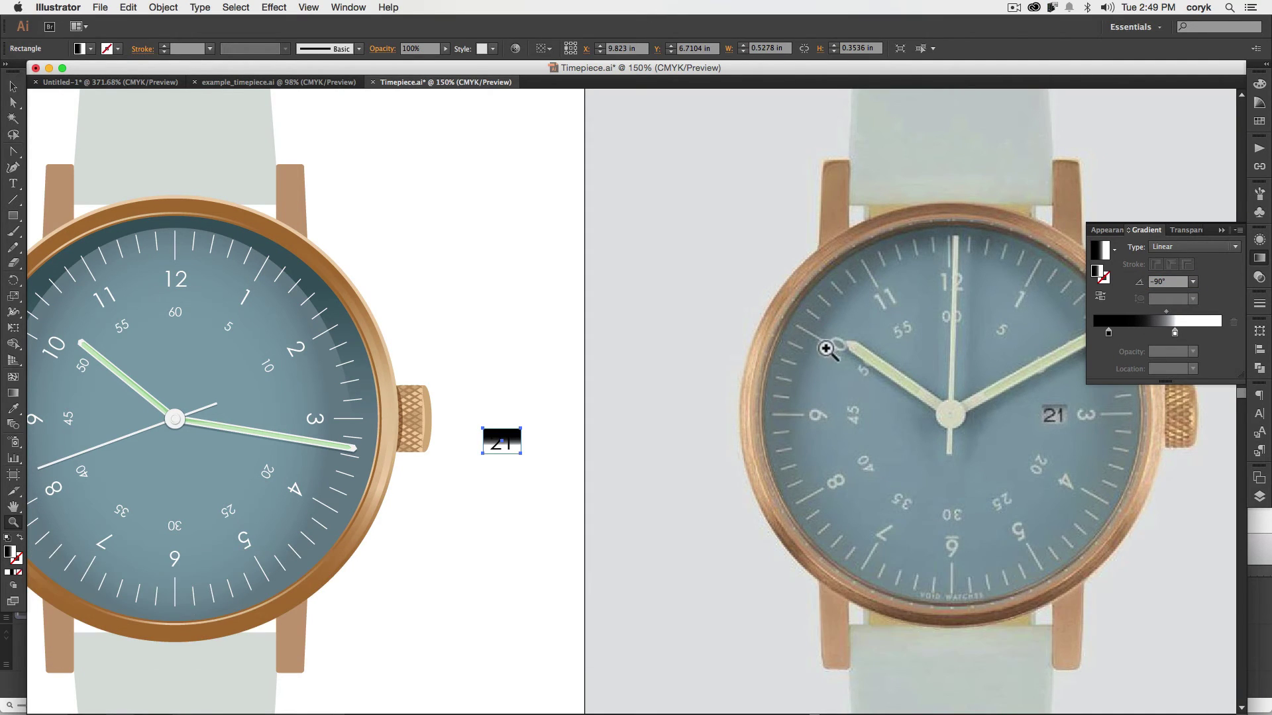
Reduce the gradient's black stop to 20% opacity, and move the white stop further out with the midpoint at 25.56%
double_click(1107, 332)
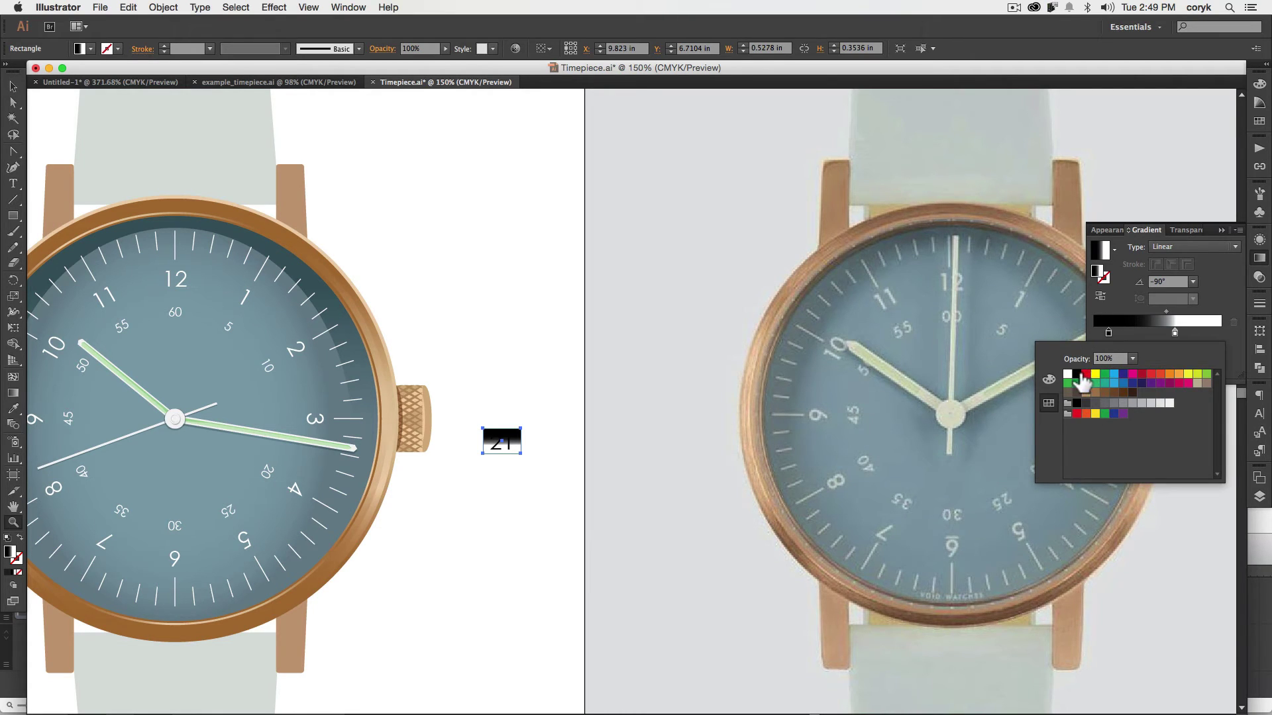
click(1129, 359)
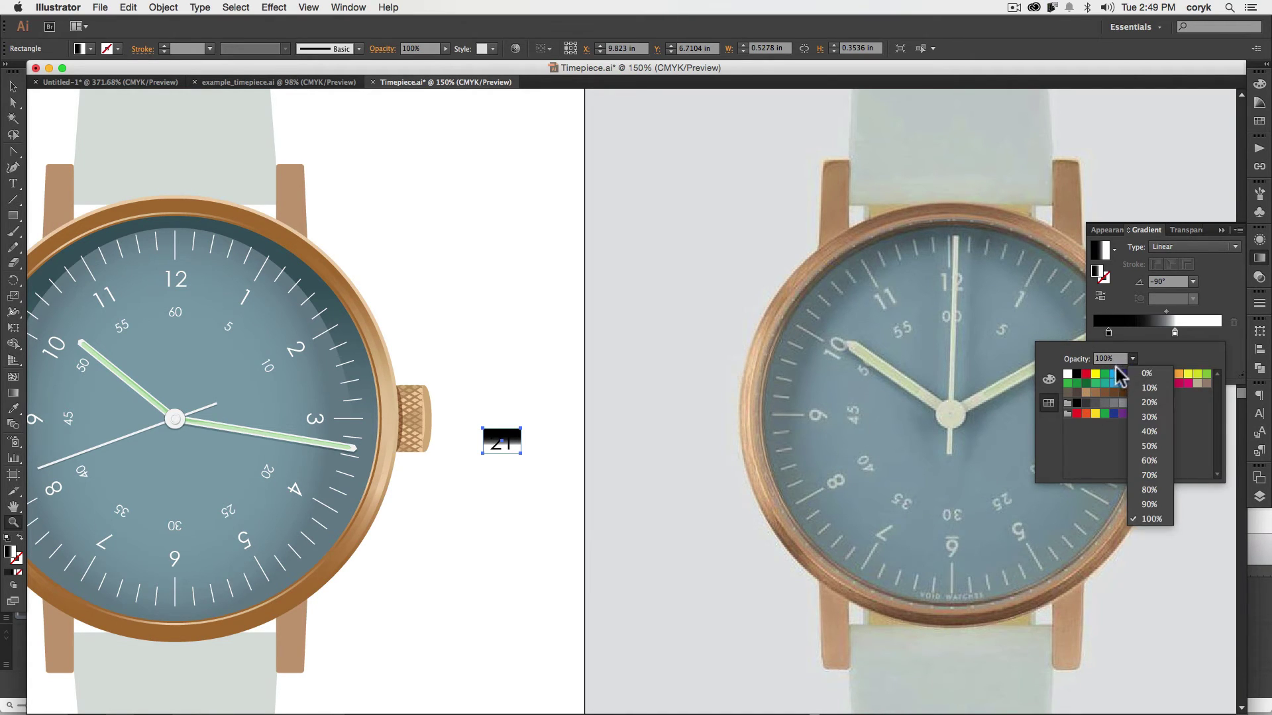
click(1149, 402)
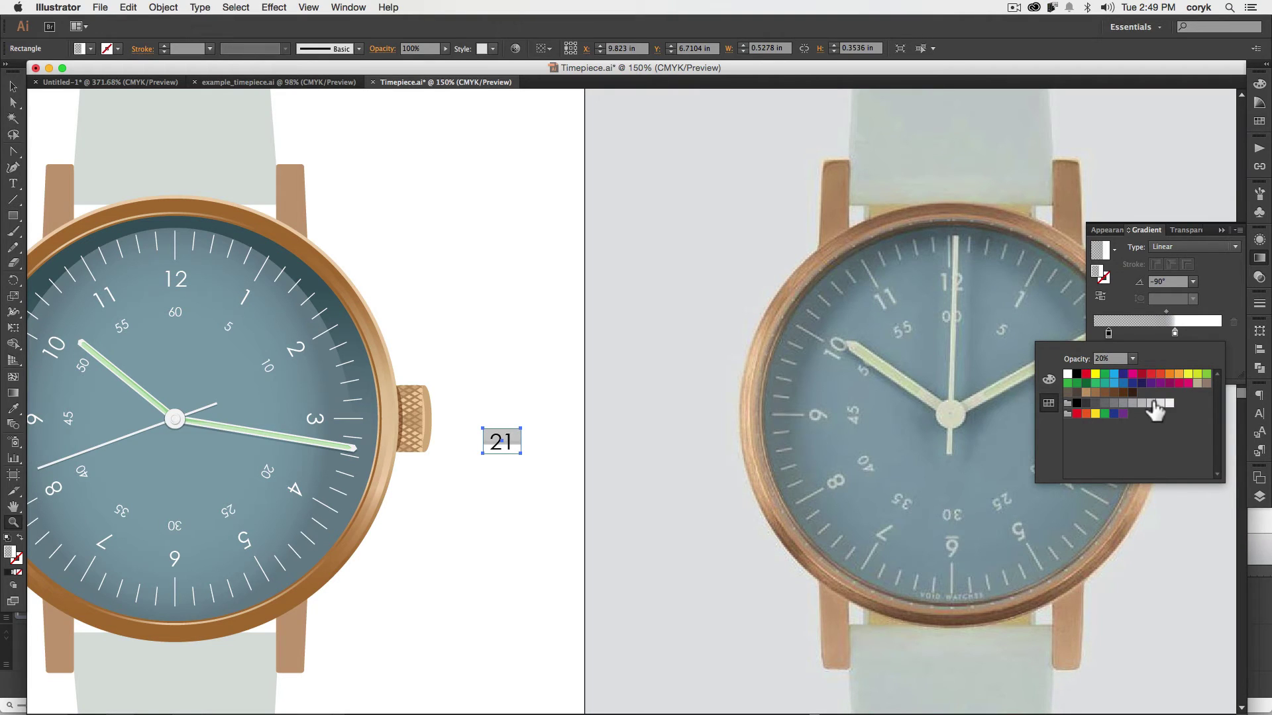
click(1175, 332)
drag(1174, 332, 1135, 309)
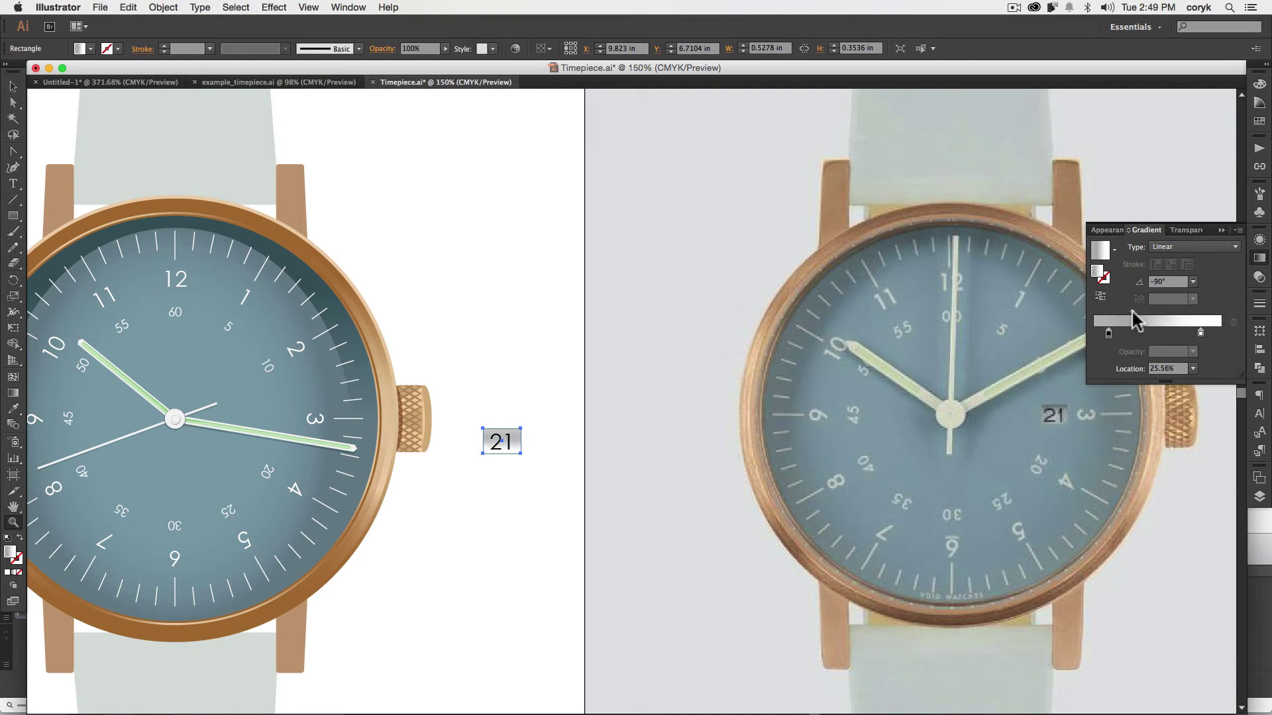
Change the date rectangle's blending mode from Normal
click(1259, 277)
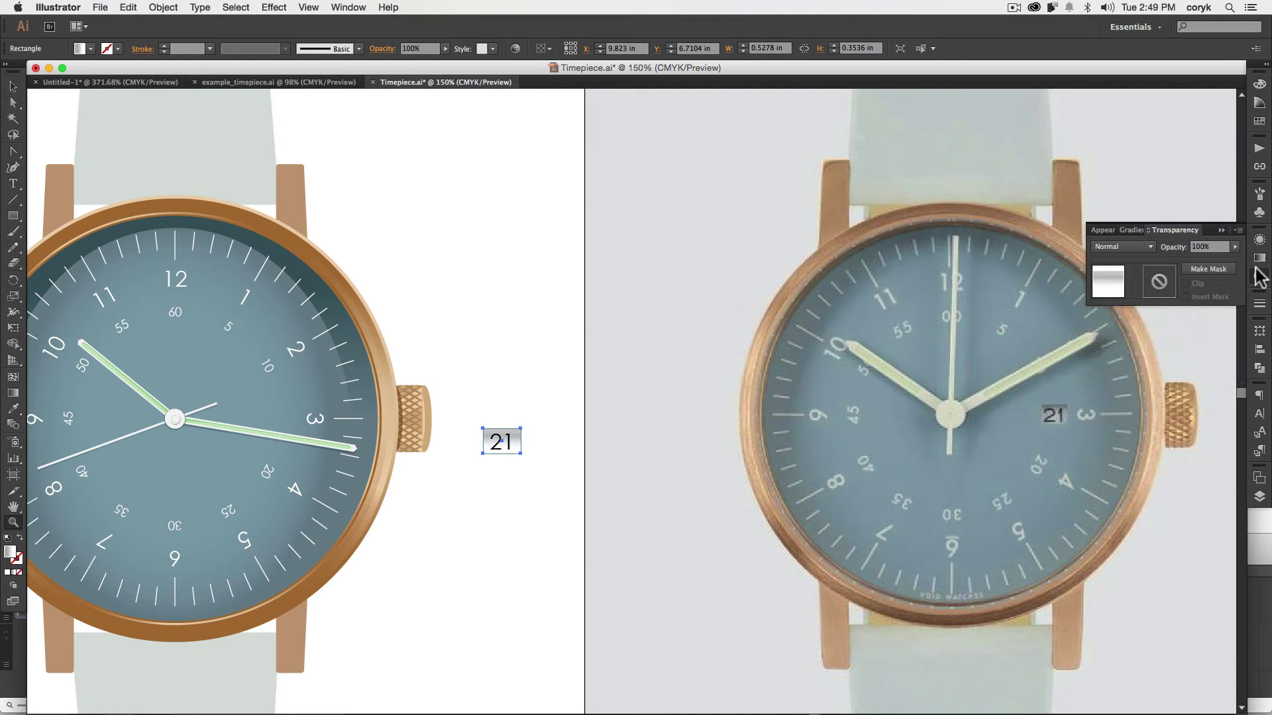
click(1123, 247)
click(1134, 291)
Move the 21 and its rectangle onto the dial's 3 o'clock position as one group, and bring the group to the front
key(v)
drag(549, 427, 322, 420)
key(super+g)
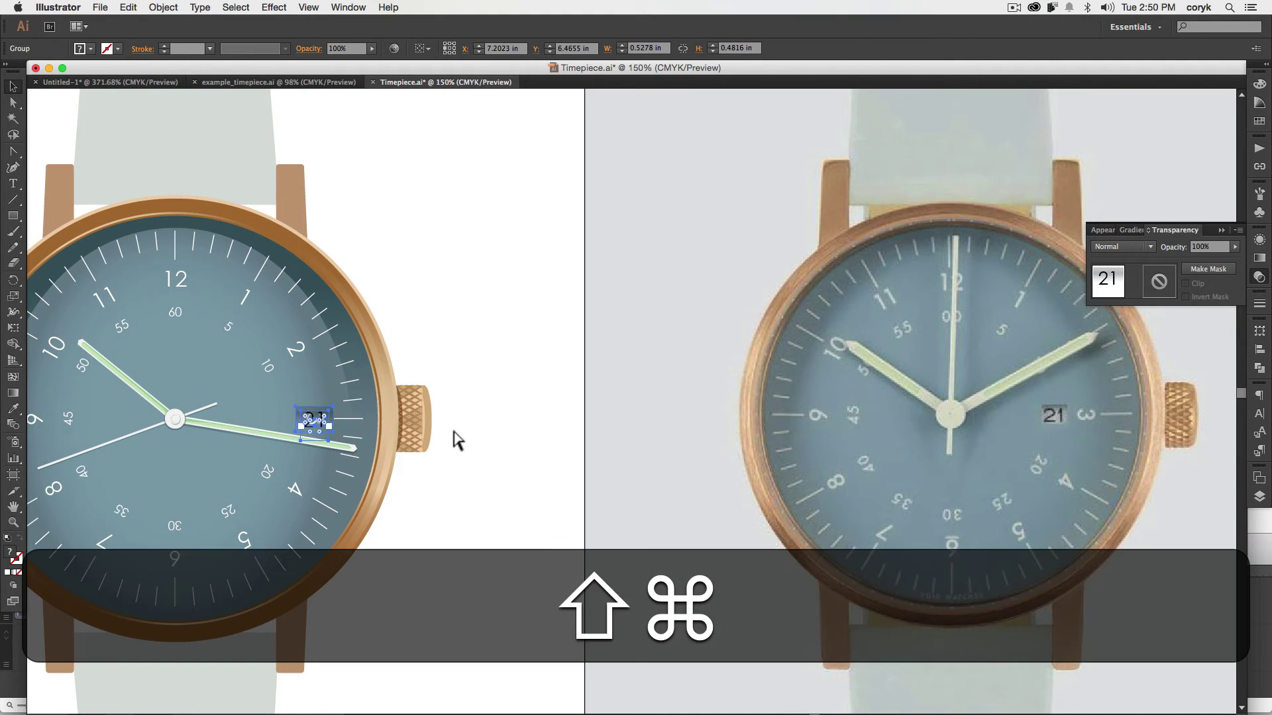
key(shift+super+bracketright)
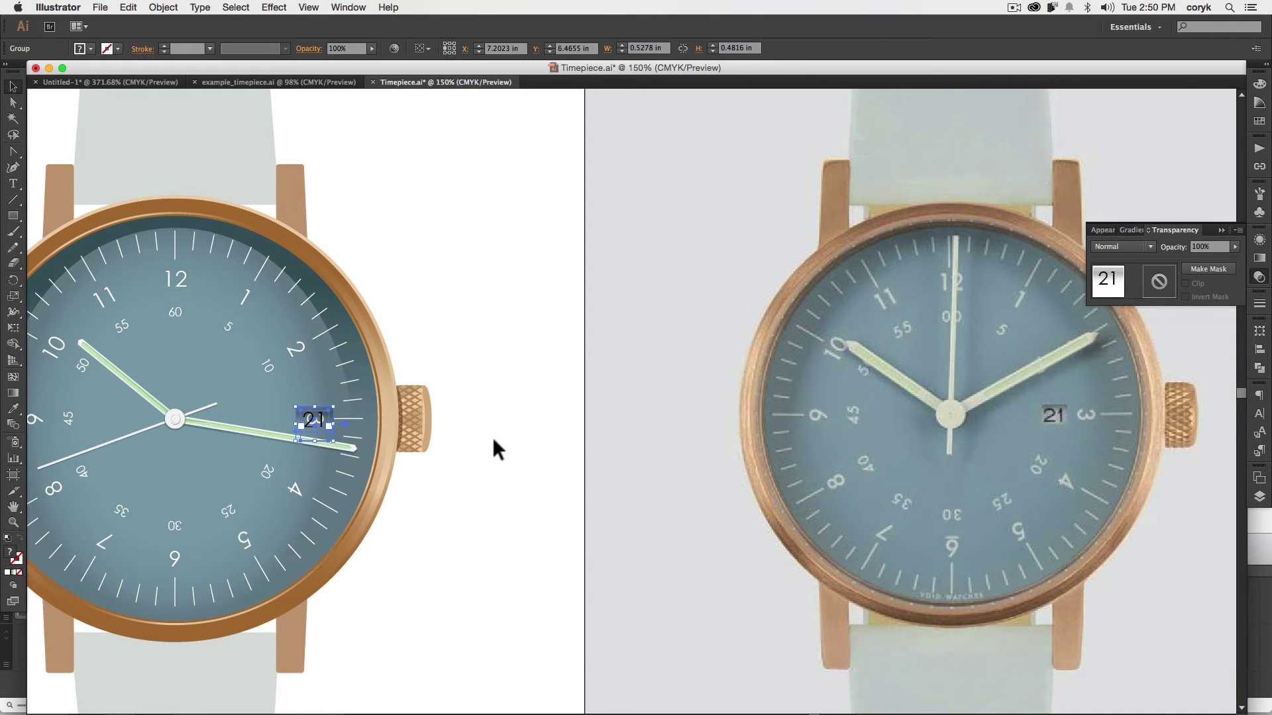
Move the 21 date group back off the dial to the blank area beside the crown and select it there
drag(316, 417, 484, 426)
click(534, 427)
click(506, 417)
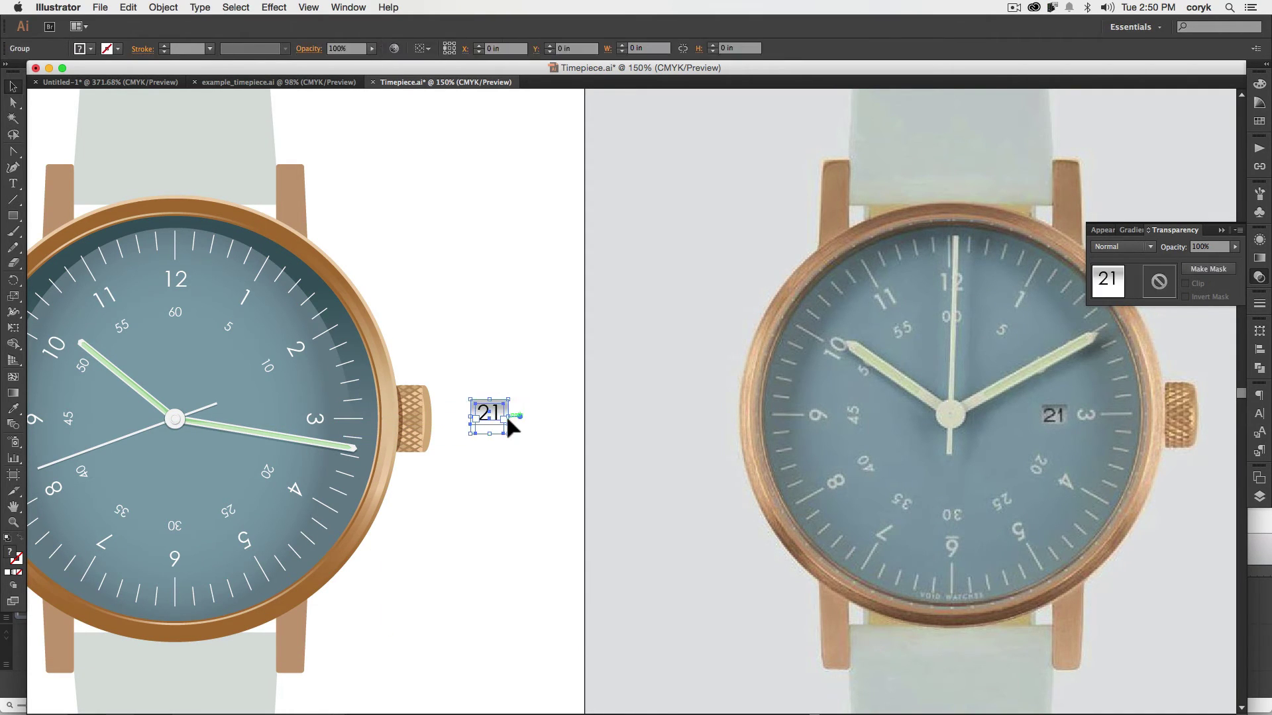
Inside the 21 date group, set the rectangle's blending mode to Normal, and leave the group
double_click(507, 416)
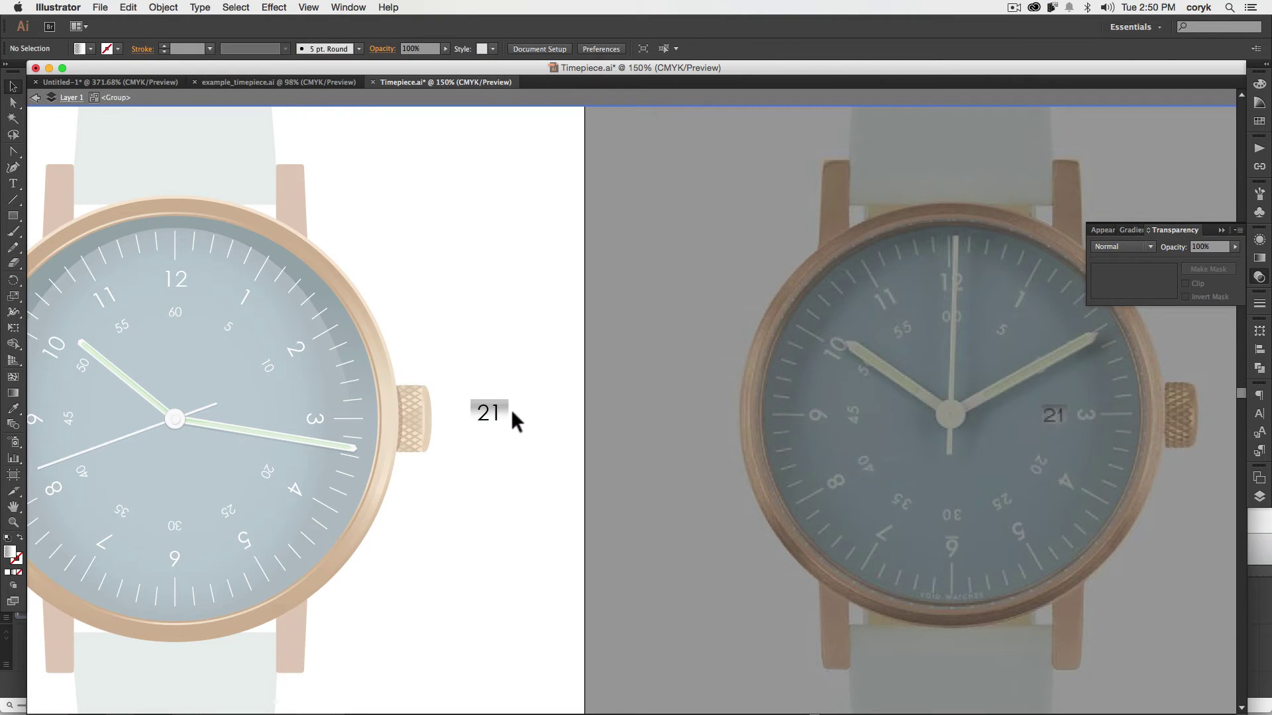
click(498, 413)
click(525, 420)
click(508, 407)
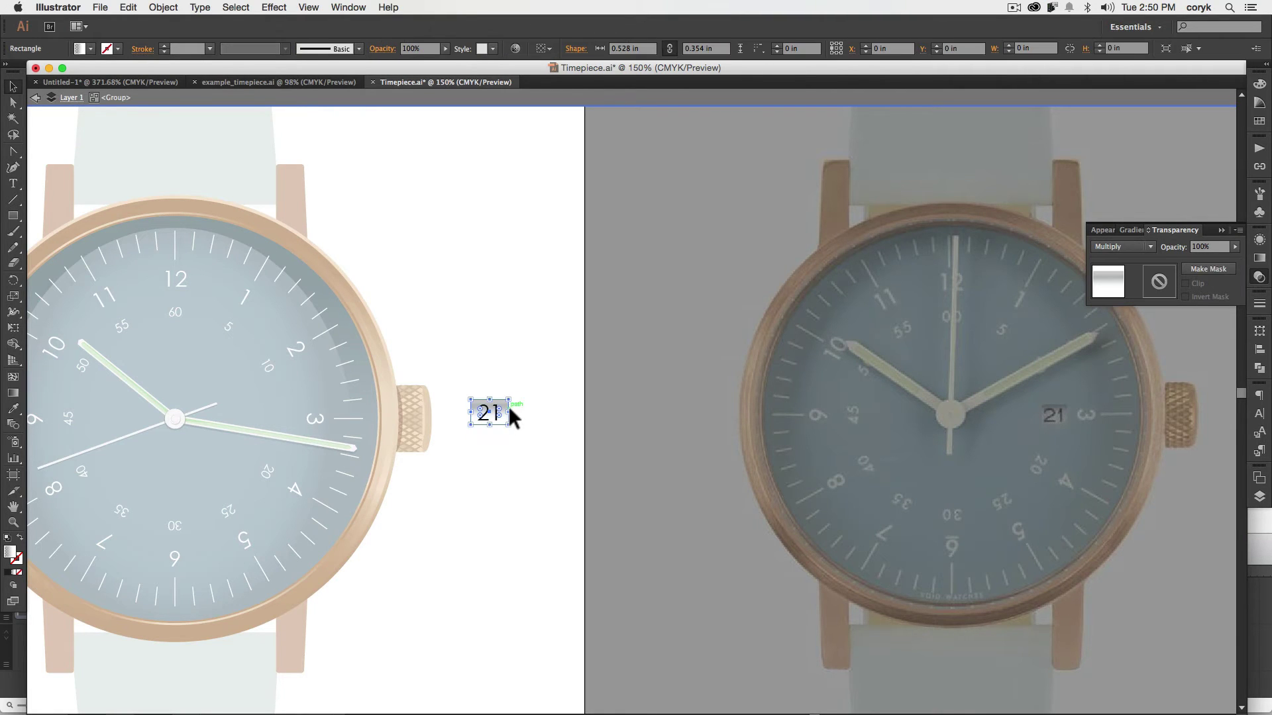
click(1126, 247)
click(1119, 254)
drag(538, 391, 469, 425)
double_click(539, 407)
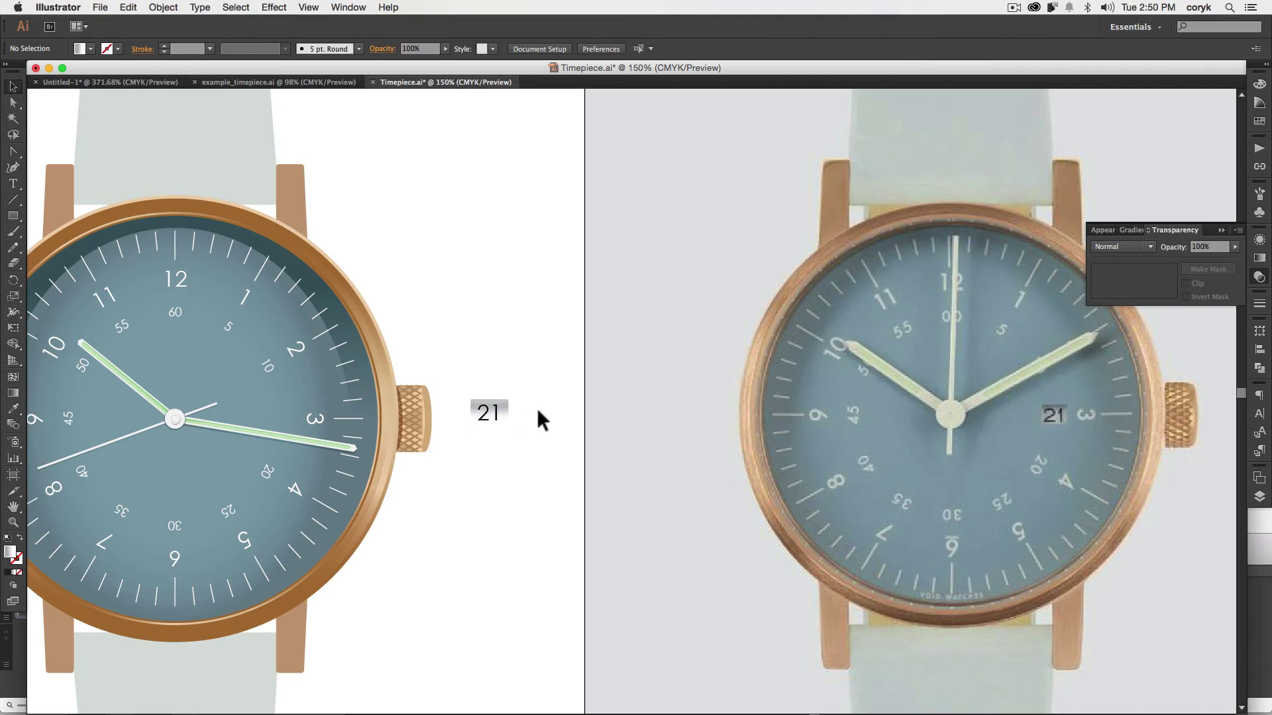
Move the 21 date group onto the dial's 3 o'clock position and lower it in line with the 3
click(490, 420)
drag(498, 416, 322, 419)
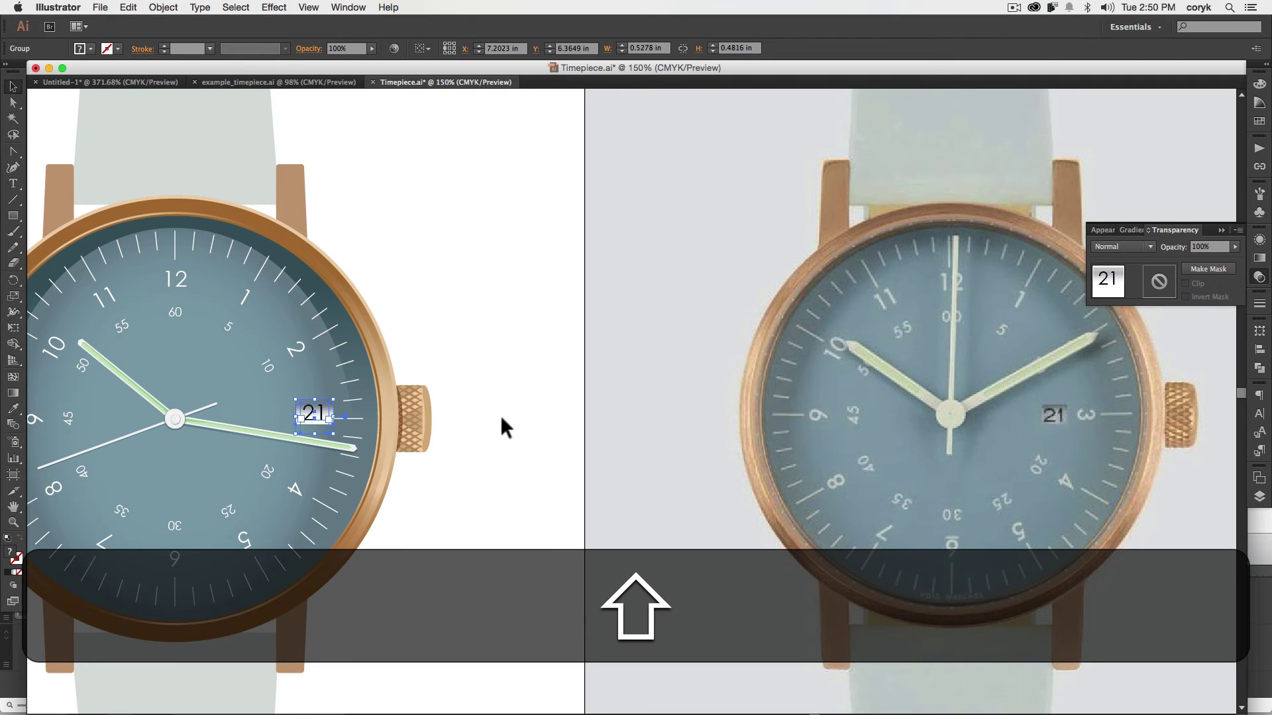
key(Down)
key(Down)
key(Down)
key(Down)
key(Down)
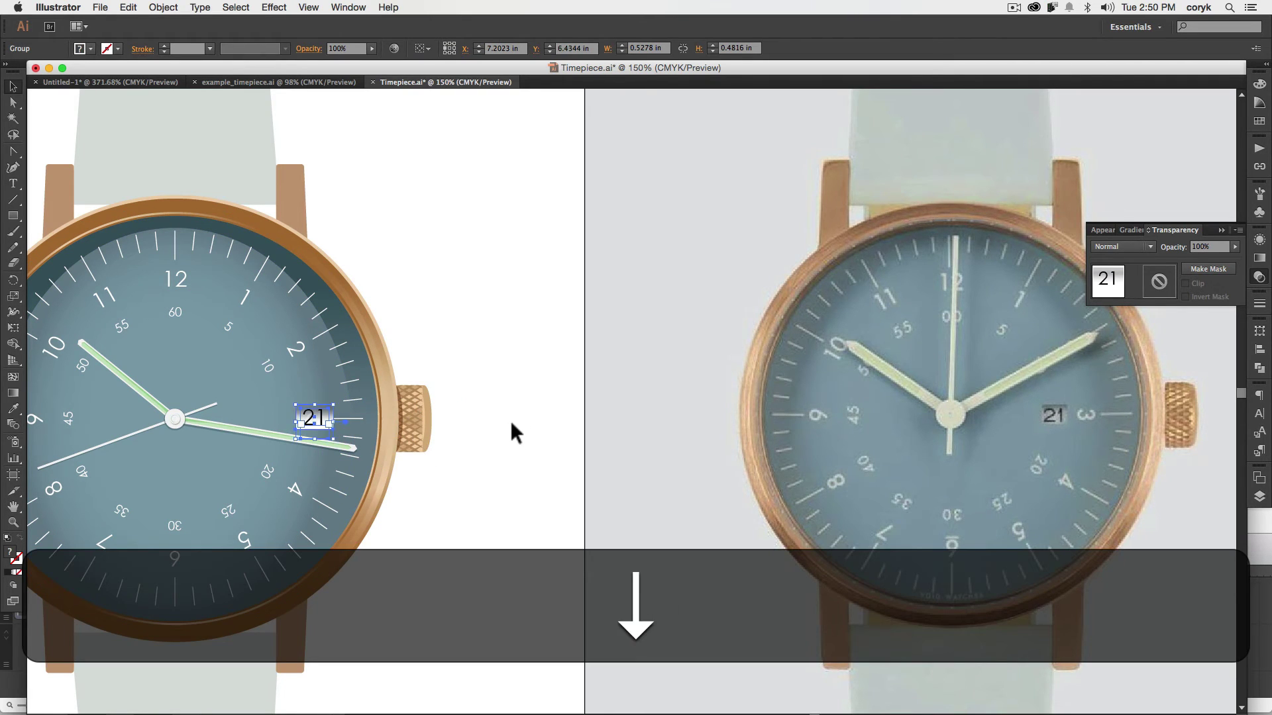
Nudge the 21 date group toward the dial's centre and slightly down, so it sits just beside the 3 at about X 6.67 in
key(Left)
key(Left)
key(Left)
key(Left)
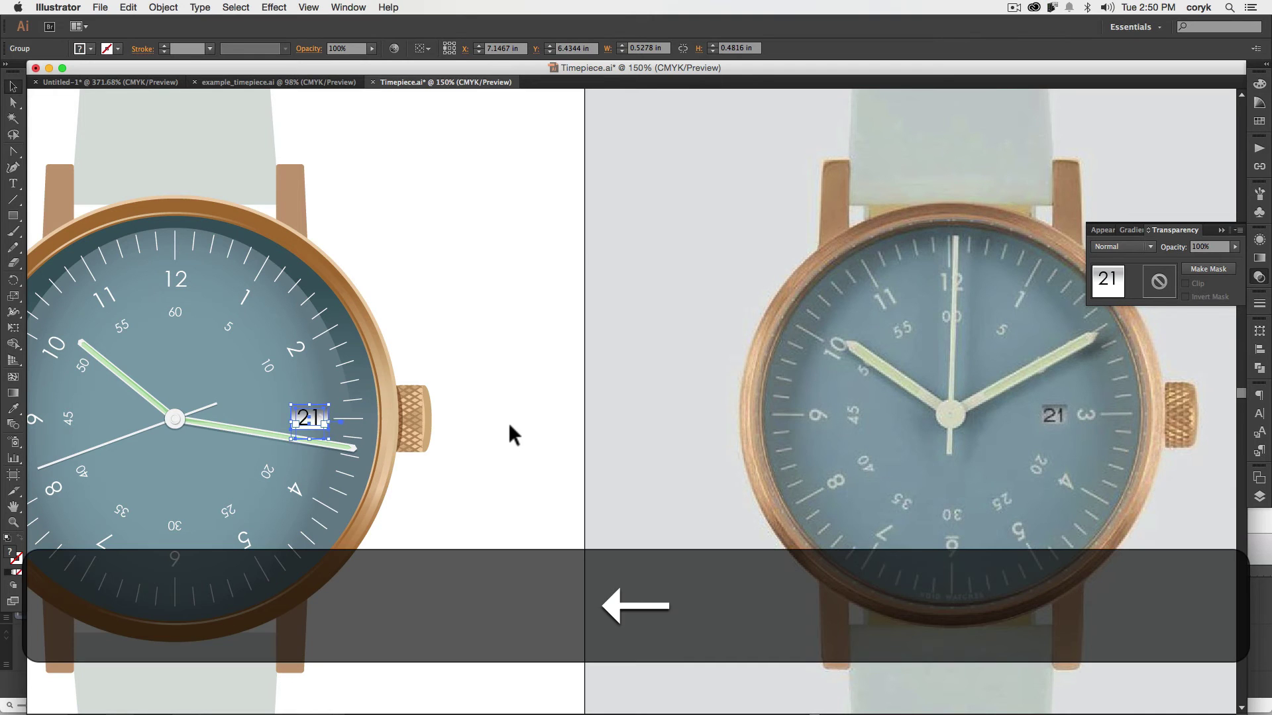
key(Left)
key(Left)
key(Left)
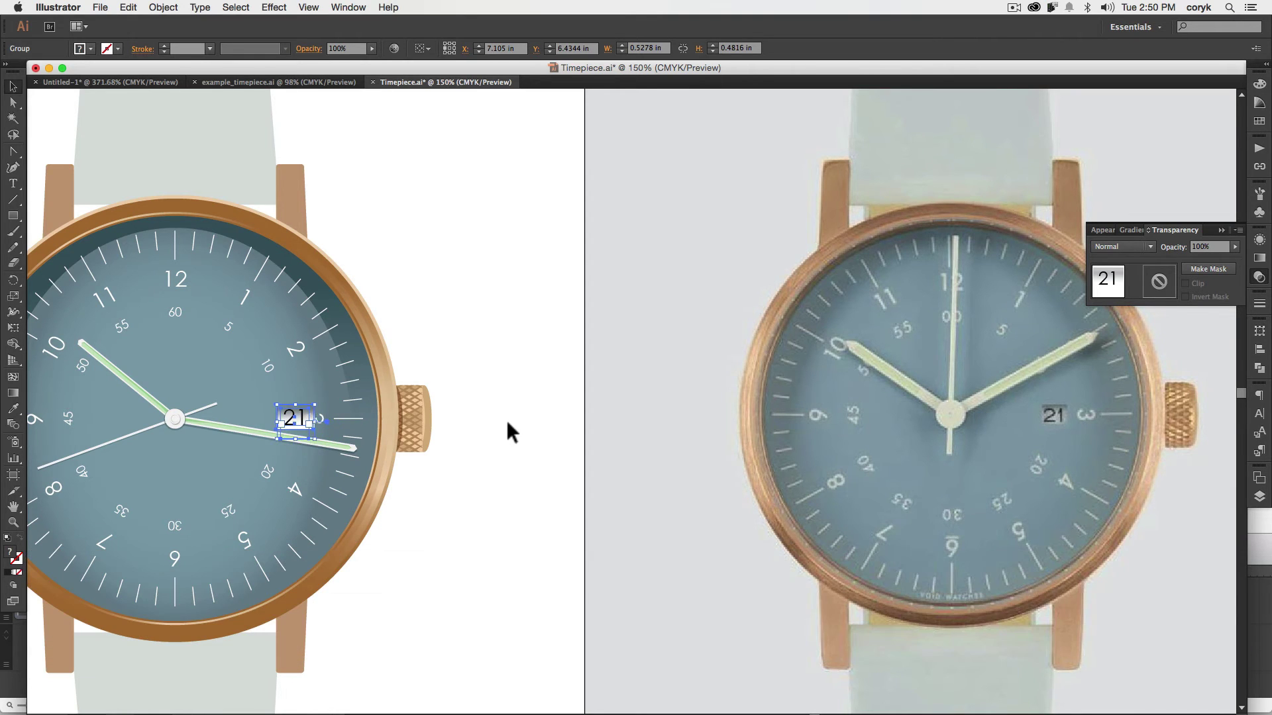
key(Left)
key(Left)
key(Left)
key(Left)
key(Left)
key(Left)
key(Left)
key(Left)
key(Left)
key(Left)
key(Left)
key(Left)
key(Left)
key(Left)
key(Left)
key(Left)
key(Left)
key(Left)
key(Left)
key(Left)
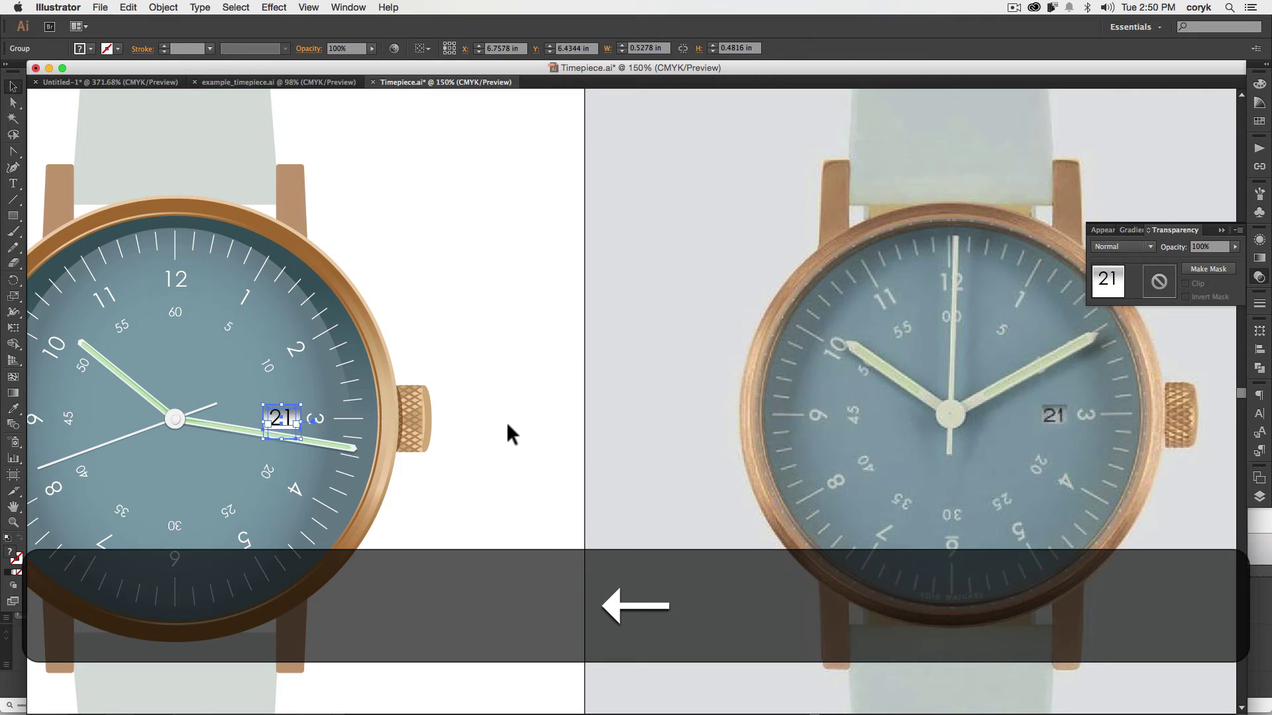
key(Left)
key(Left)
key(Left)
key(Left)
key(Left)
key(Left)
key(Down)
key(Down)
key(Down)
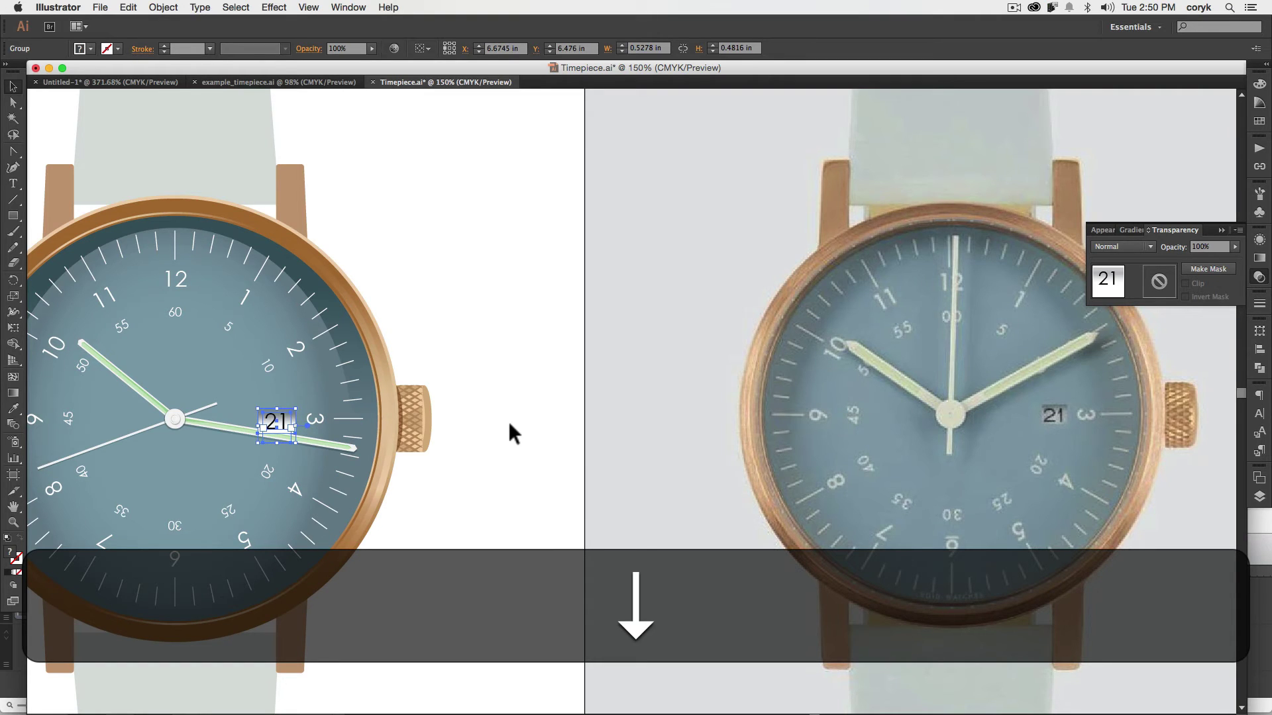
click(498, 431)
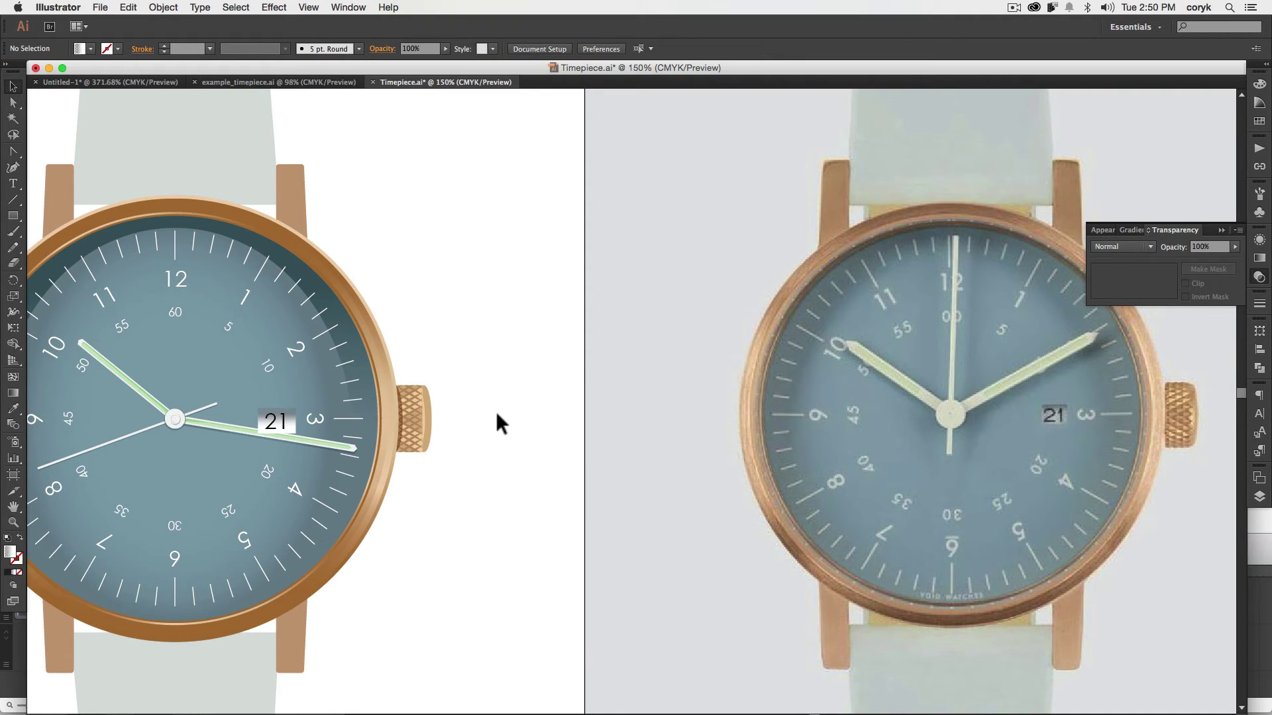
Try to bring the minute hand's parts and the small centre circles to the front, above the 21 date window
key(z)
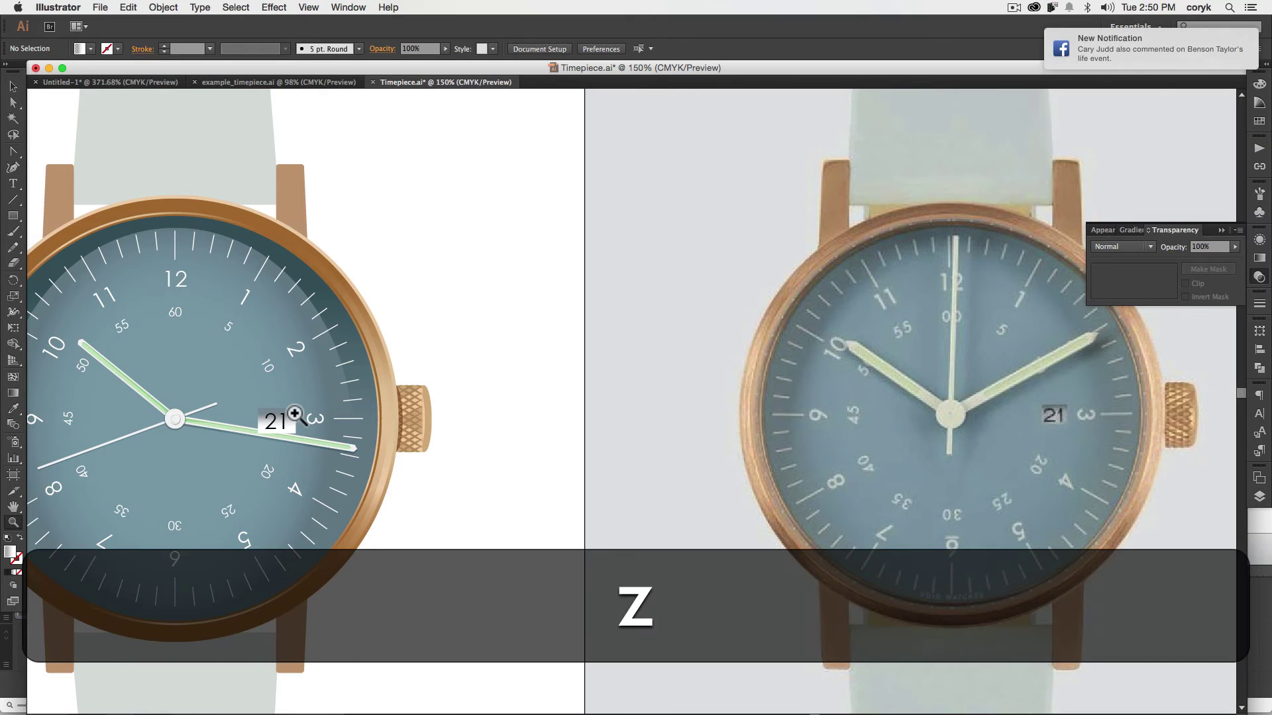
drag(236, 399, 328, 458)
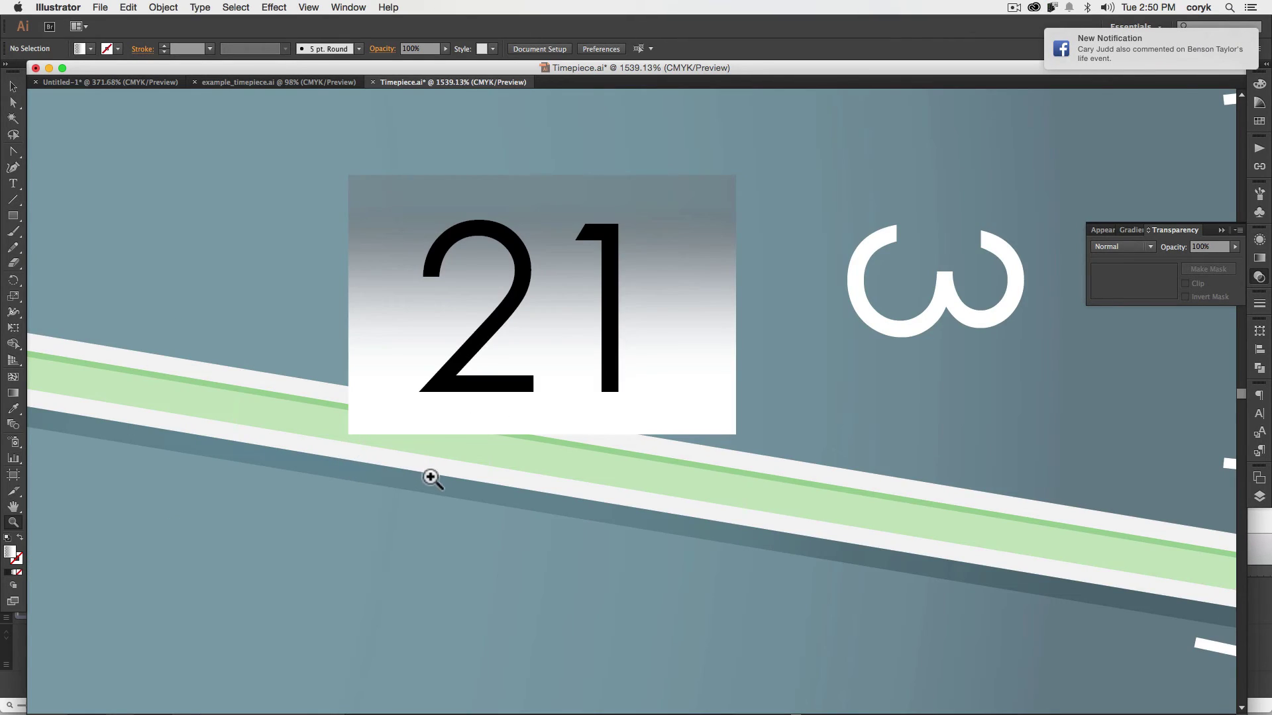
key(v)
click(696, 451)
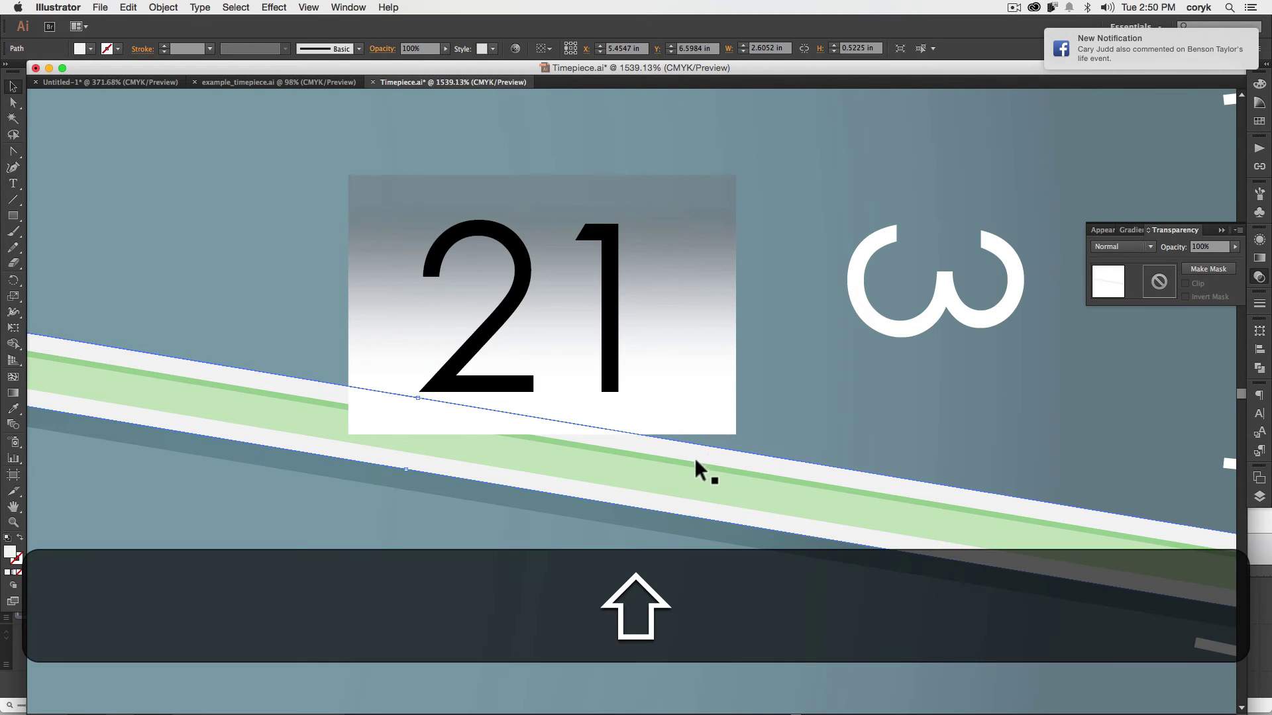
shift+click(694, 461)
shift+click(693, 472)
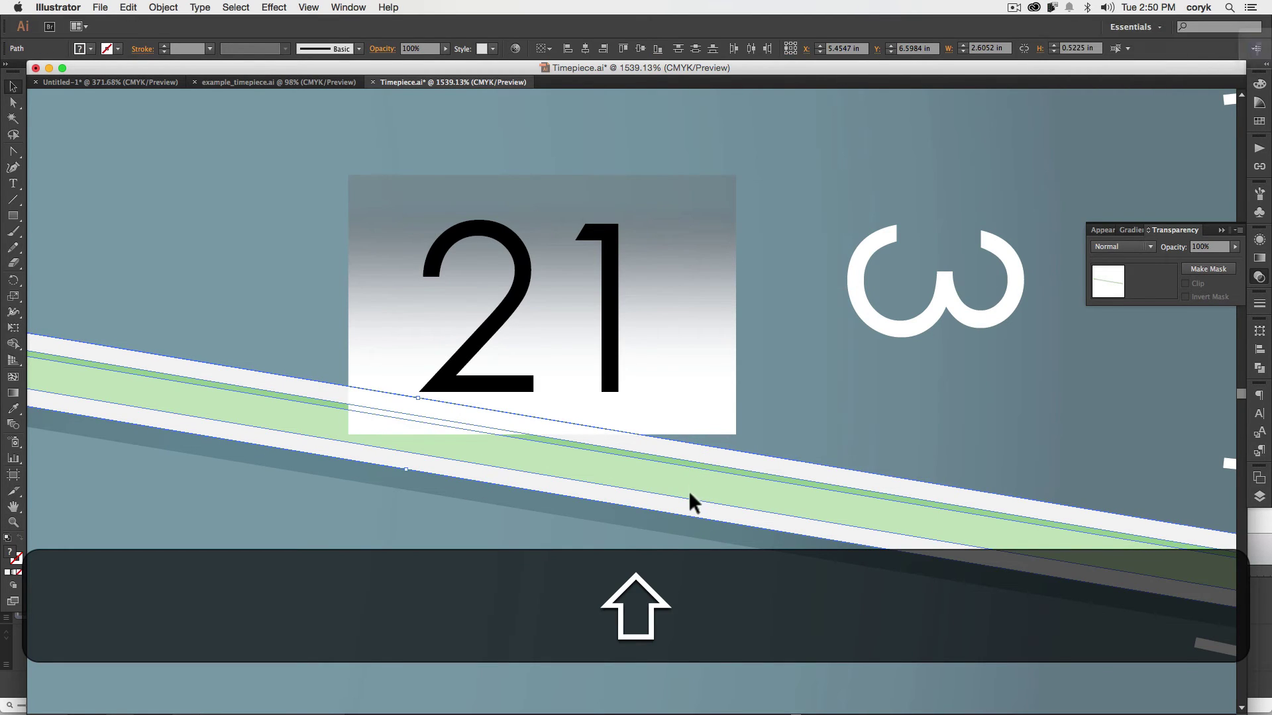
shift+click(726, 523)
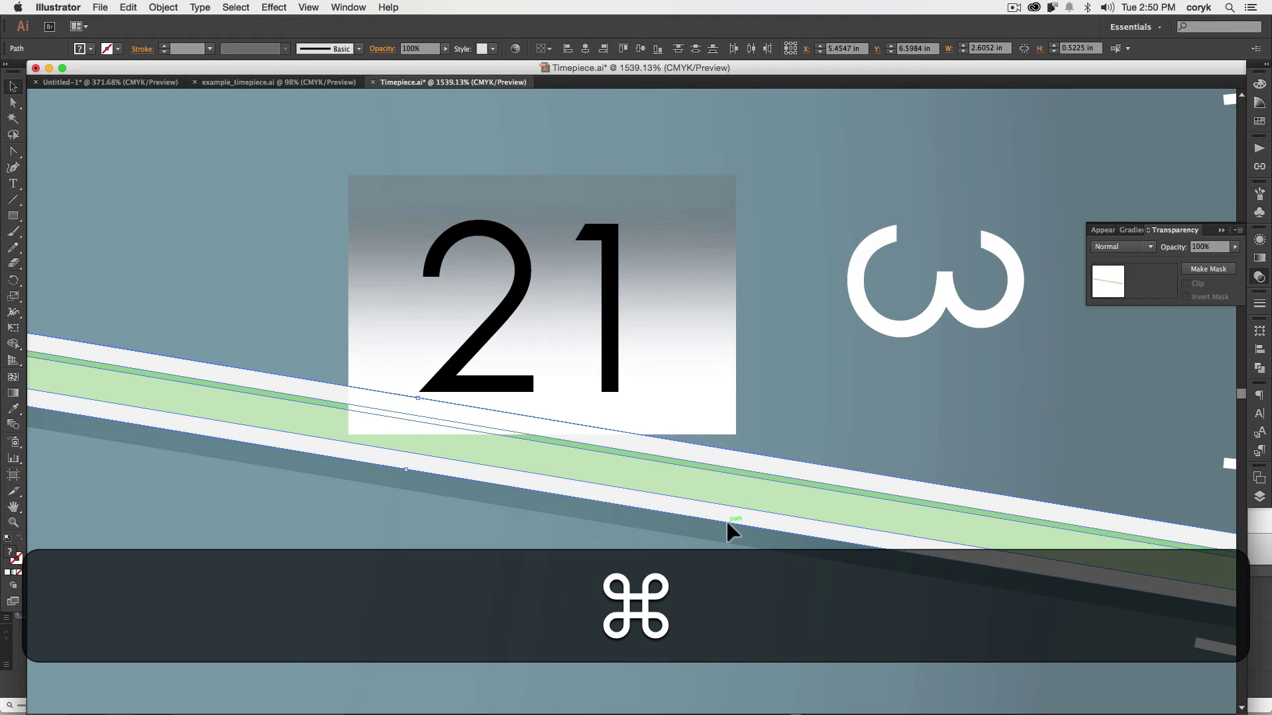
key(super+minus)
key(super+minus)
key(super+minus)
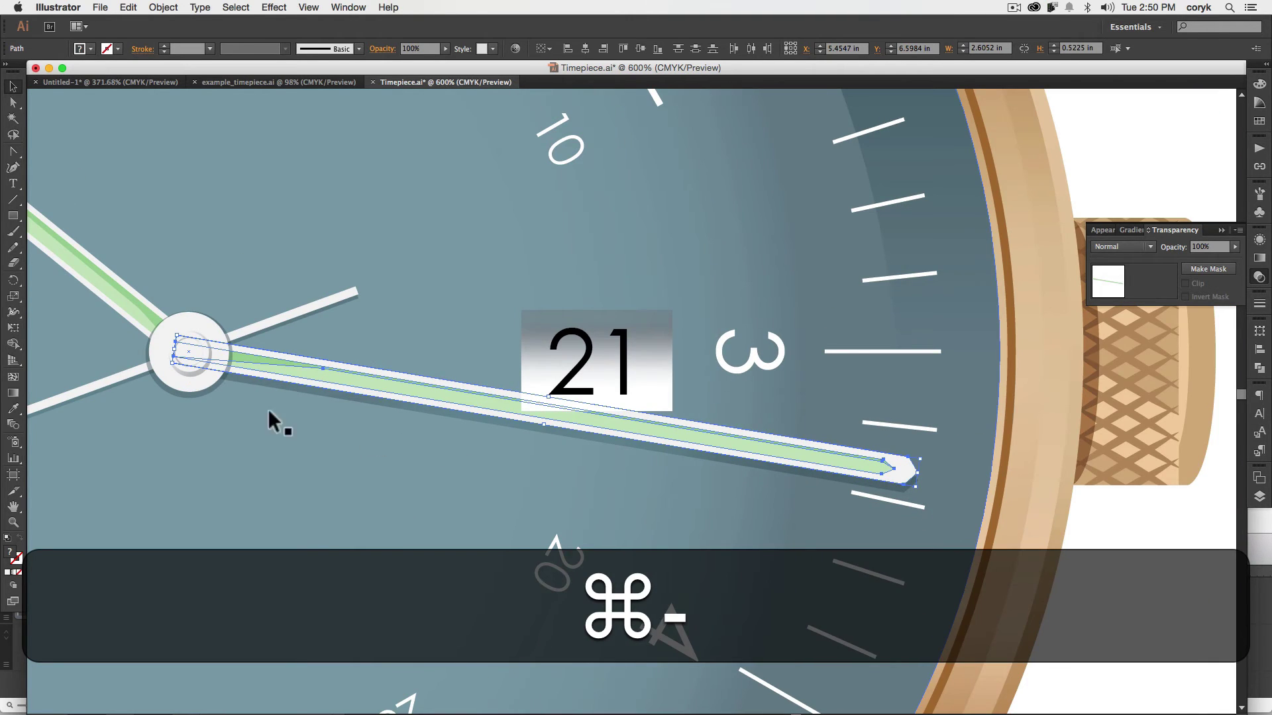
shift+click(193, 375)
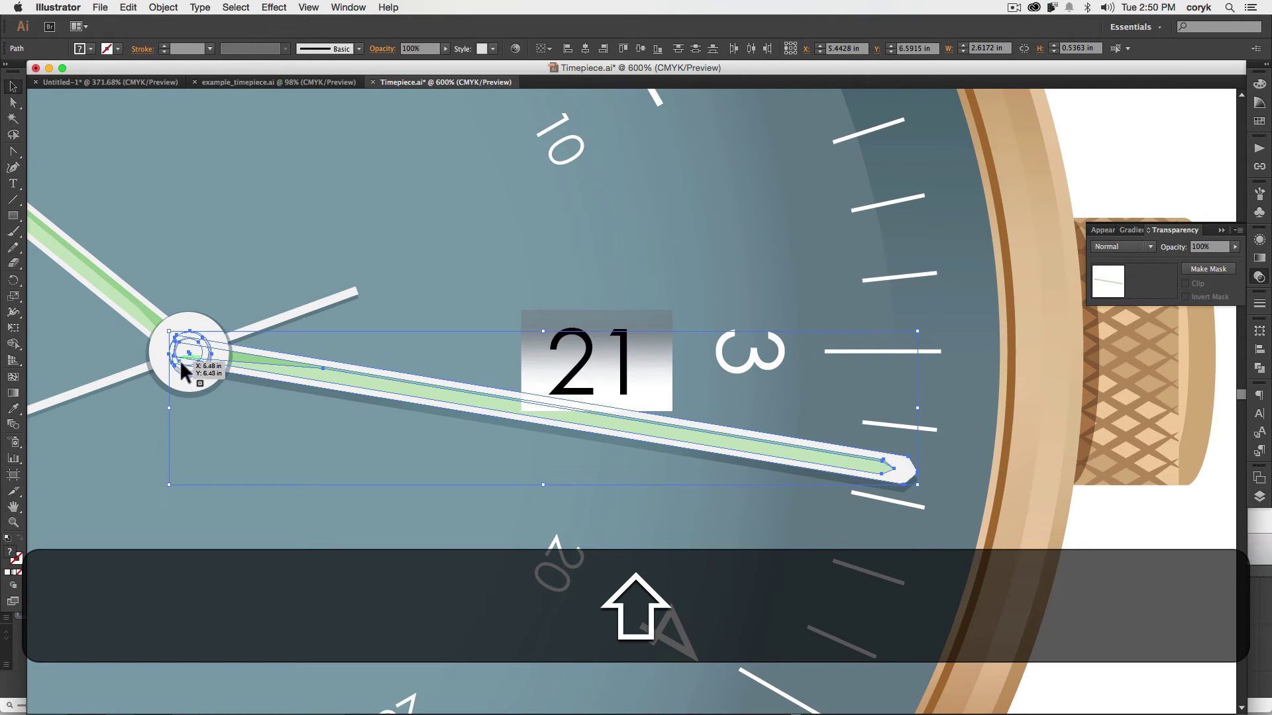
shift+click(187, 375)
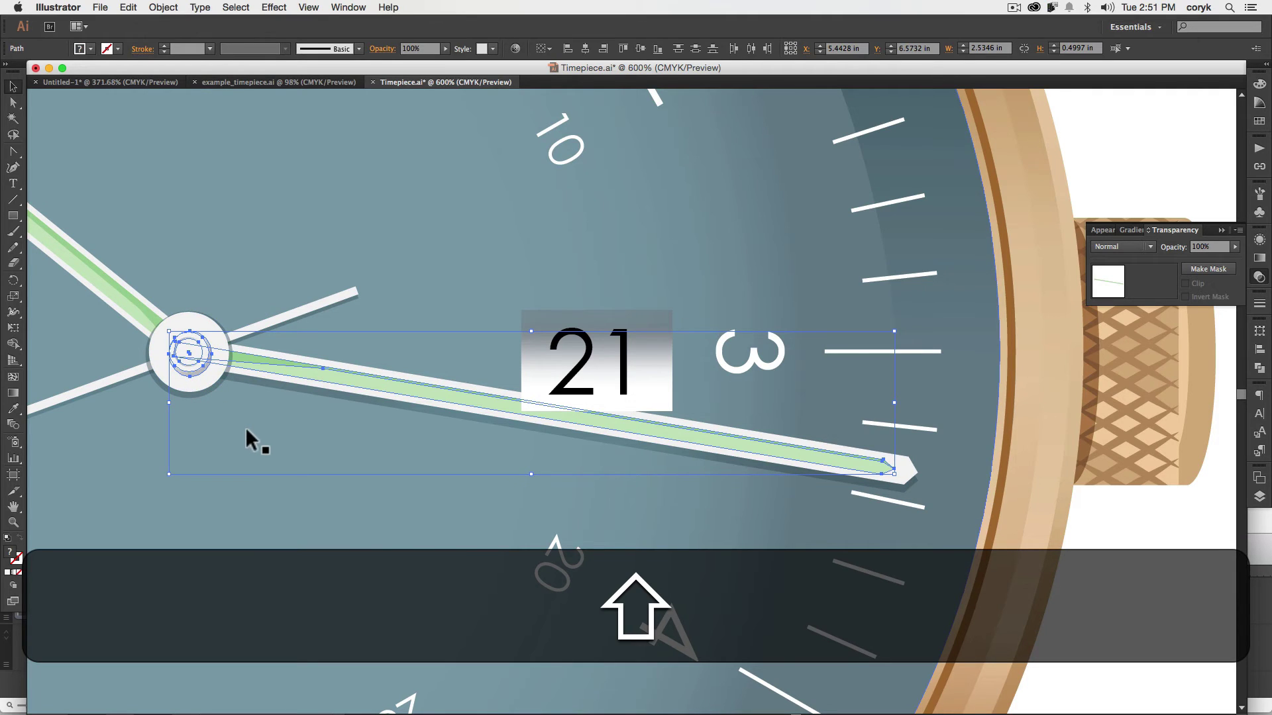
key(super+shift+bracketright)
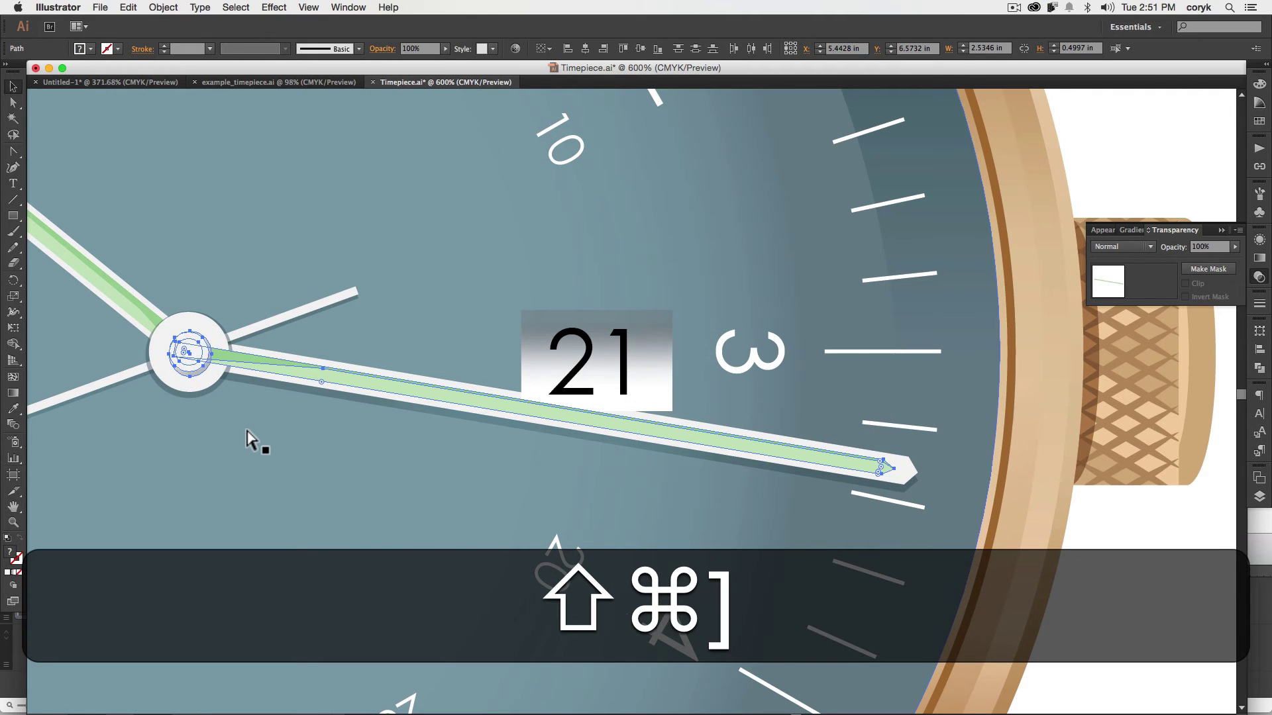
Try to bring every hand and hub shape crossing the dial's centre to the front, selecting them in outline view
click(210, 380)
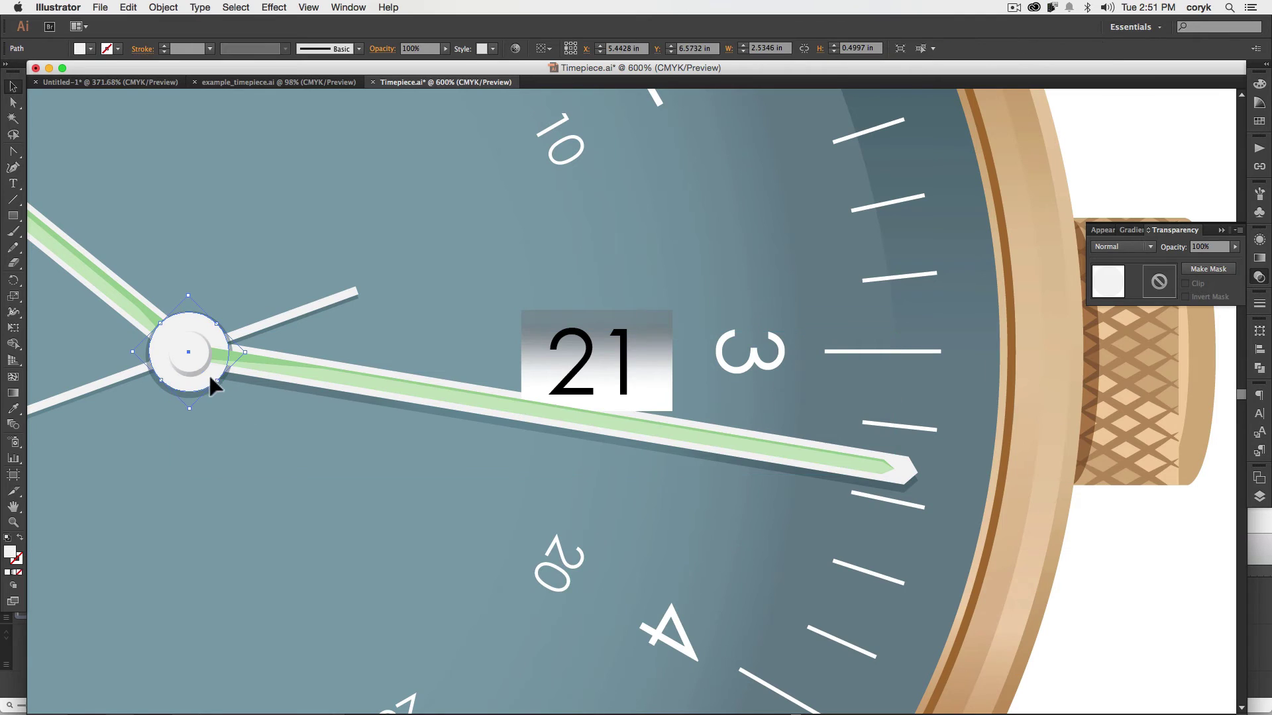
shift+click(199, 370)
shift+click(196, 362)
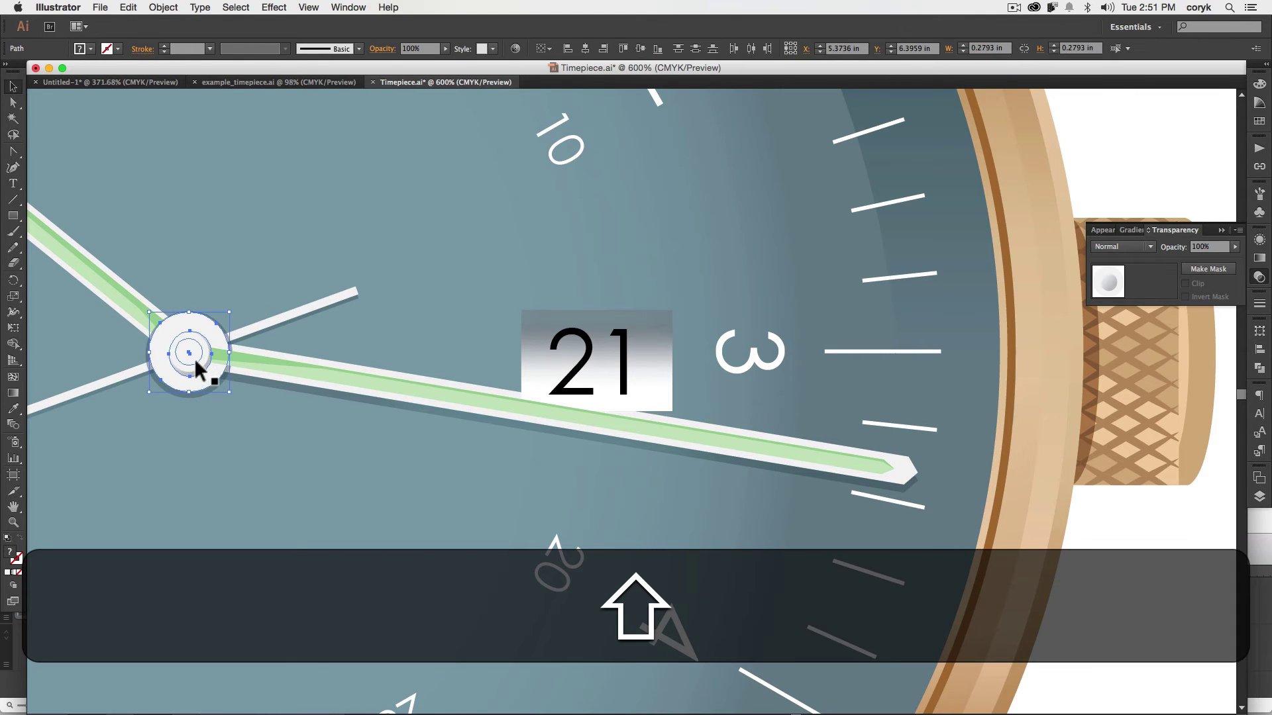
key(shift+super+y)
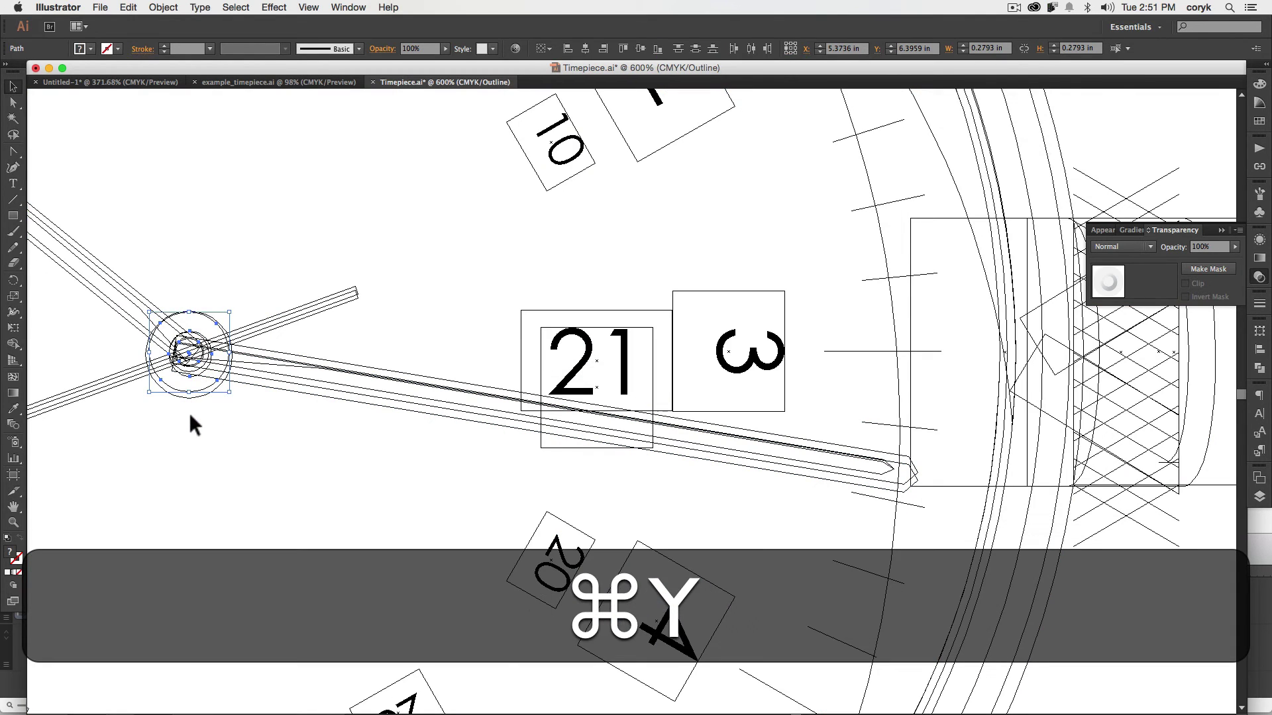
click(186, 415)
drag(162, 431, 249, 294)
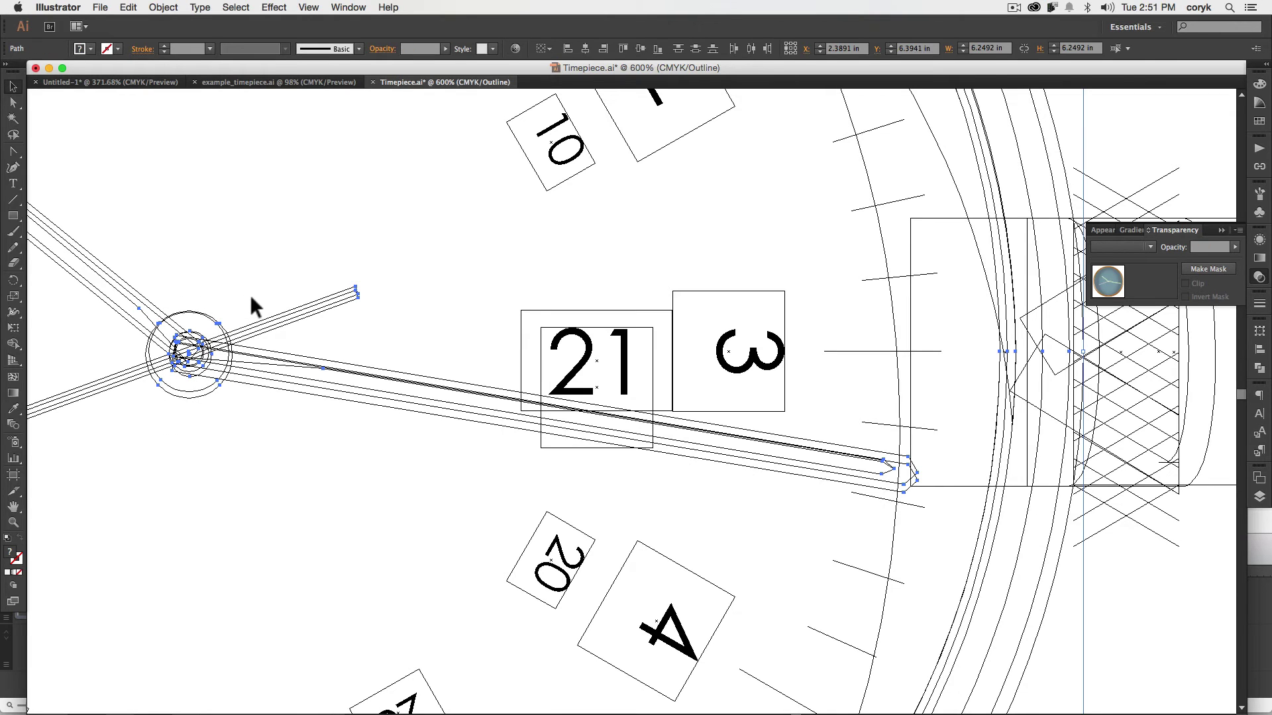
key(shift+super+bracketright)
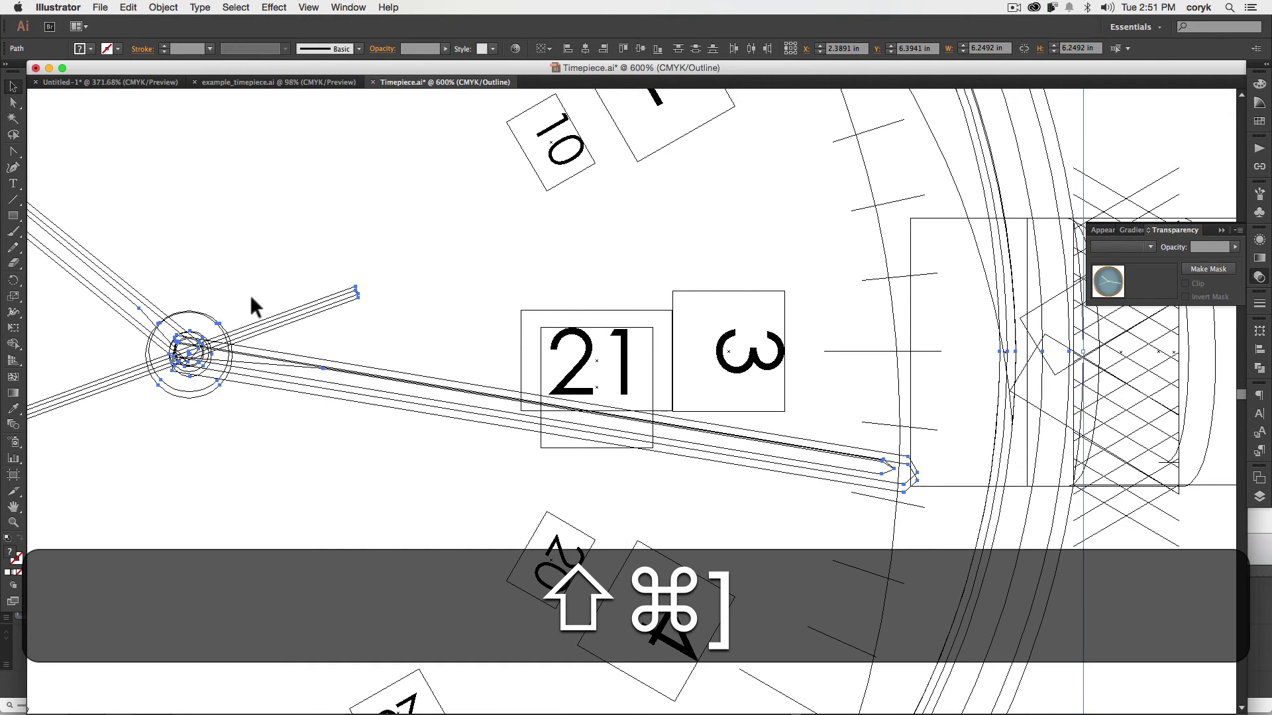
key(super+y)
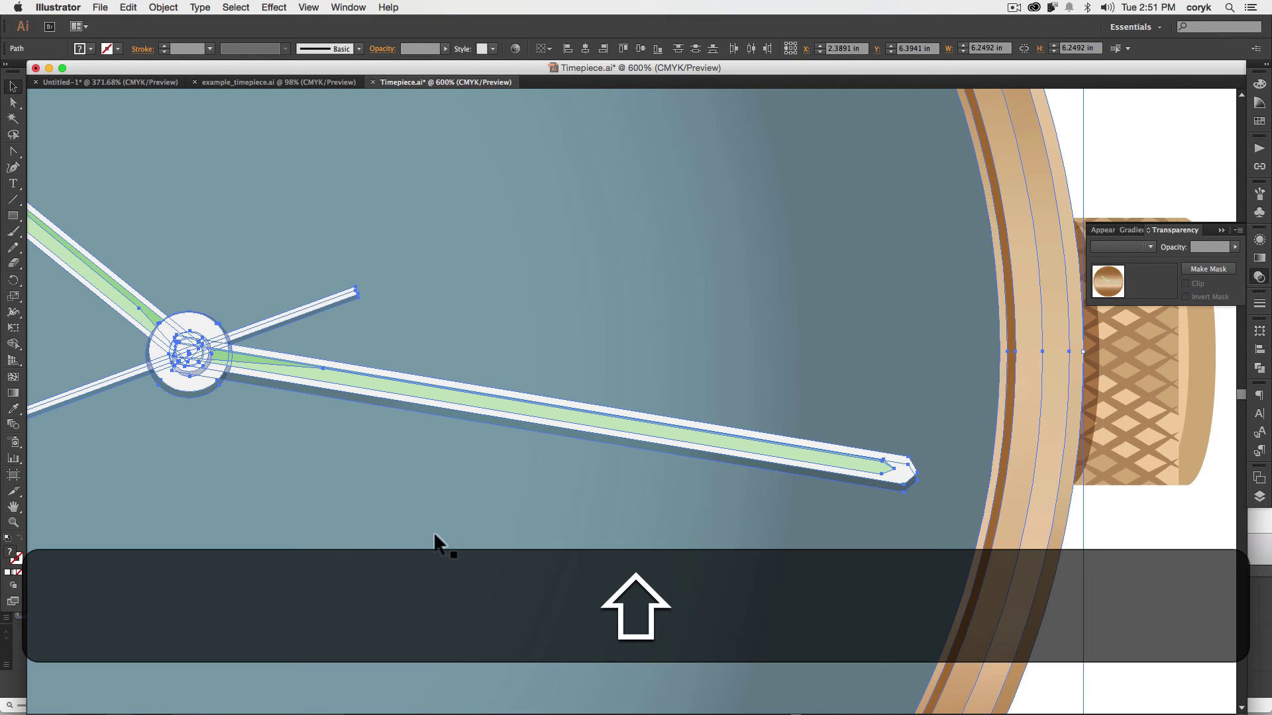
Undo both bring-to-front changes made to the watch hands and hub
key(shift+super+z)
key(super+z)
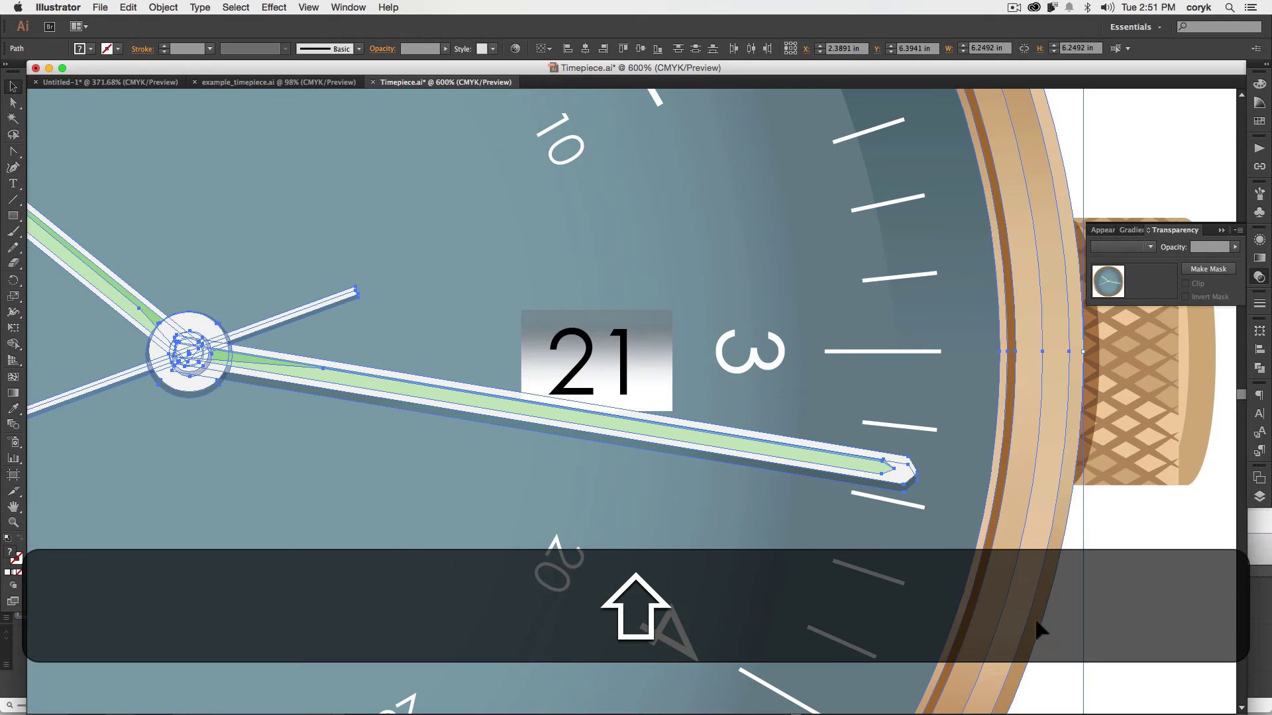
click(1076, 636)
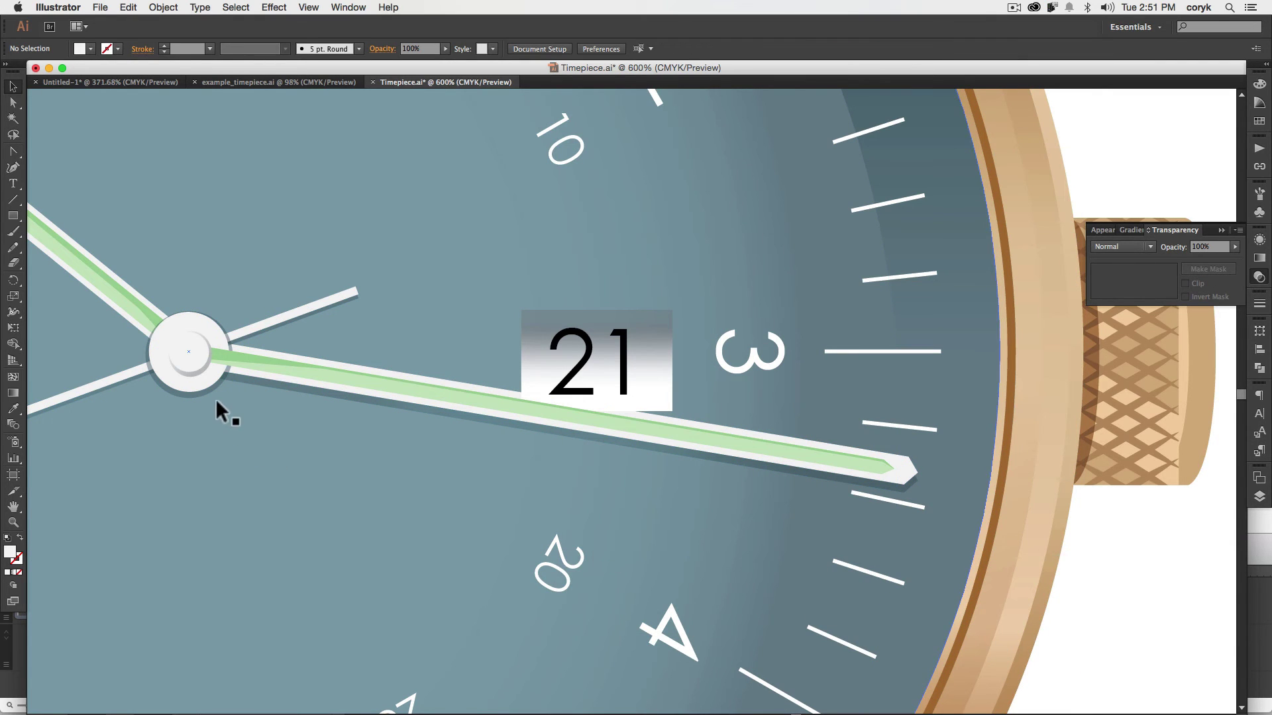
key(z)
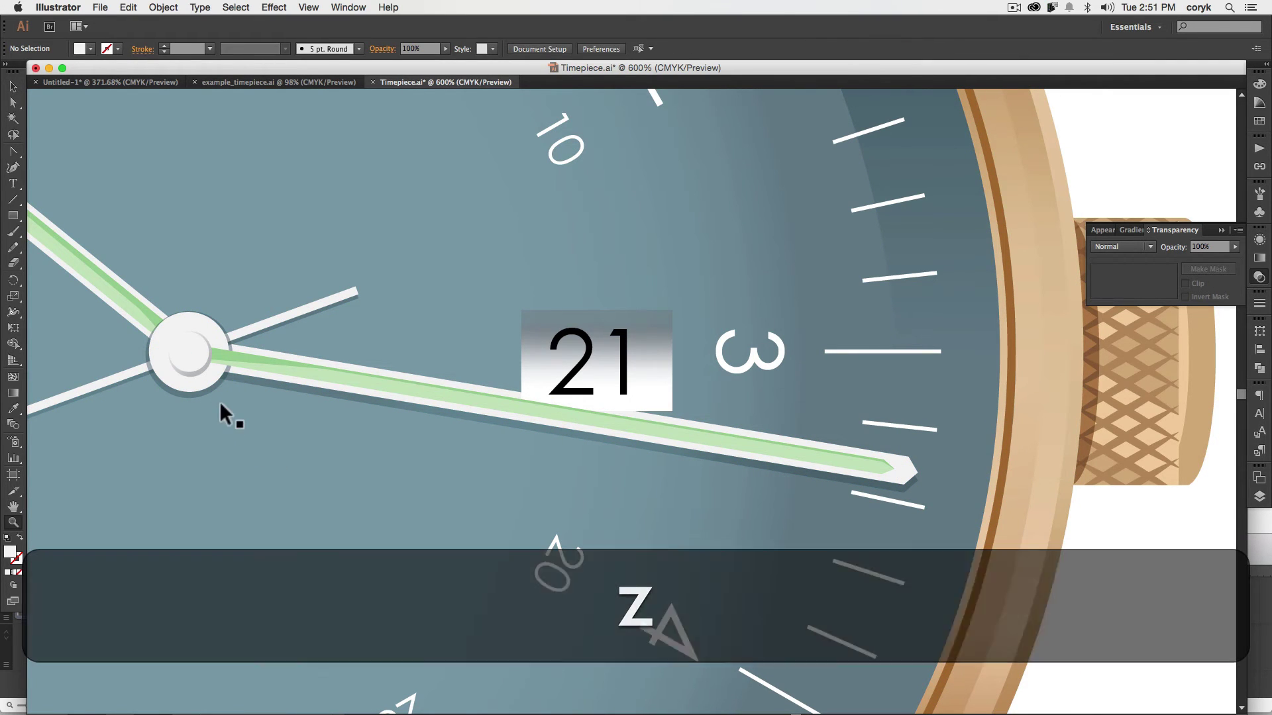
key(super+z)
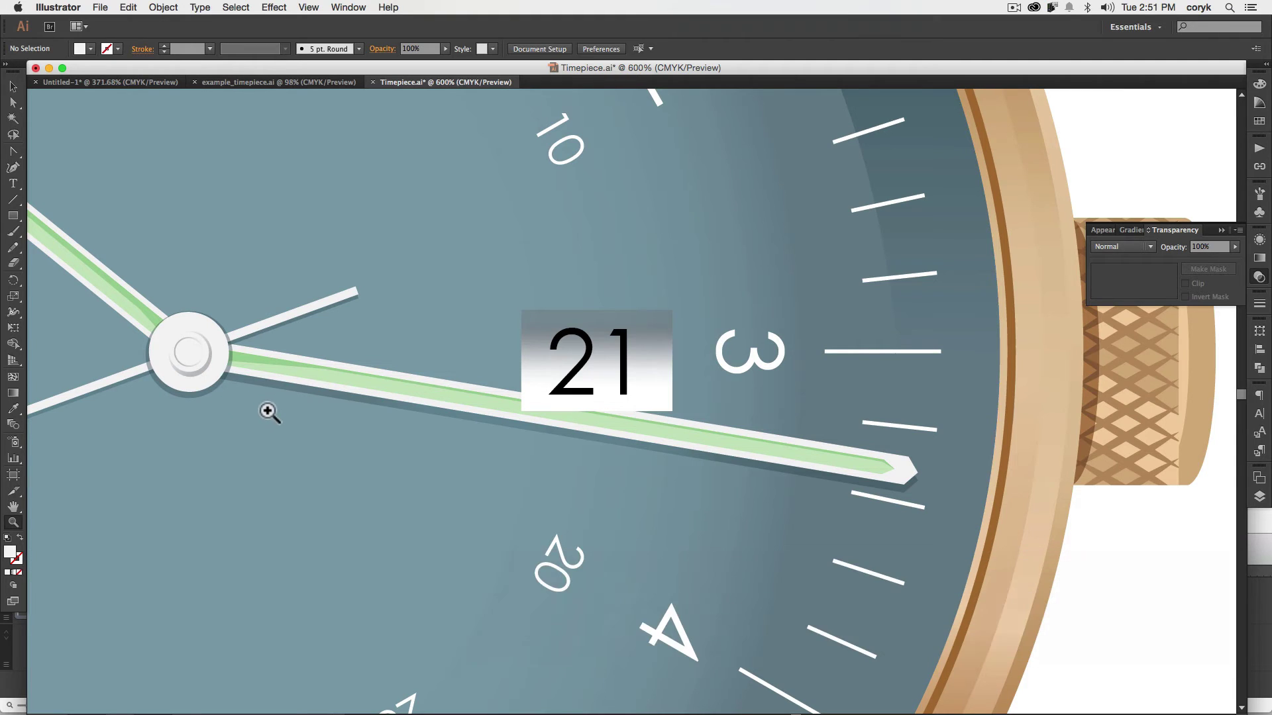
Send the 21 date group backward behind the minute hand and deselect it
key(v)
click(580, 364)
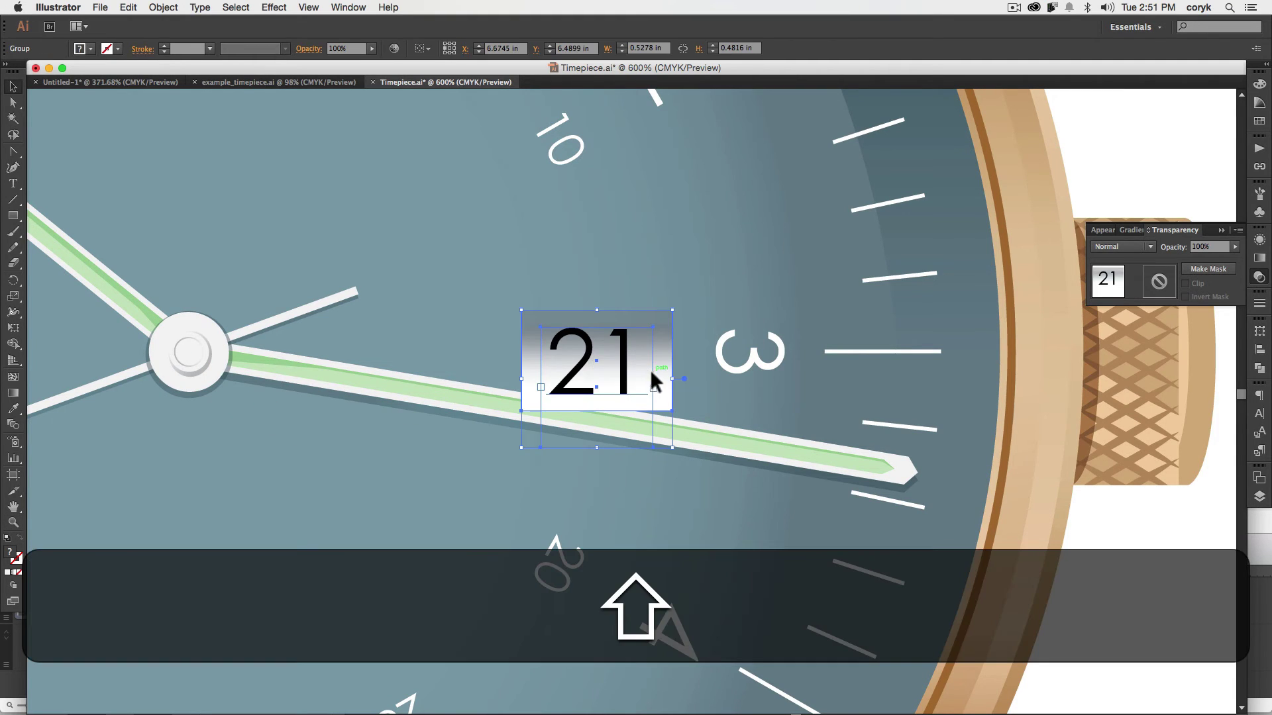
key(shift+super+bracketleft)
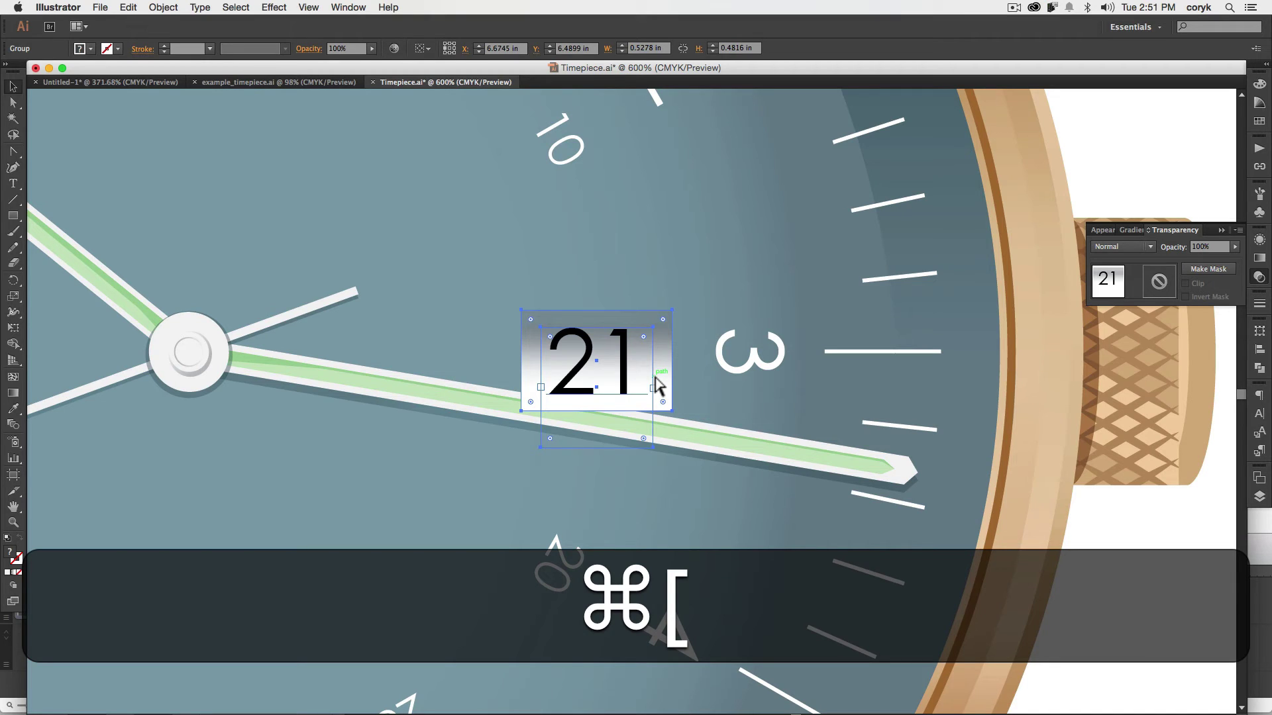
key(super+bracketleft)
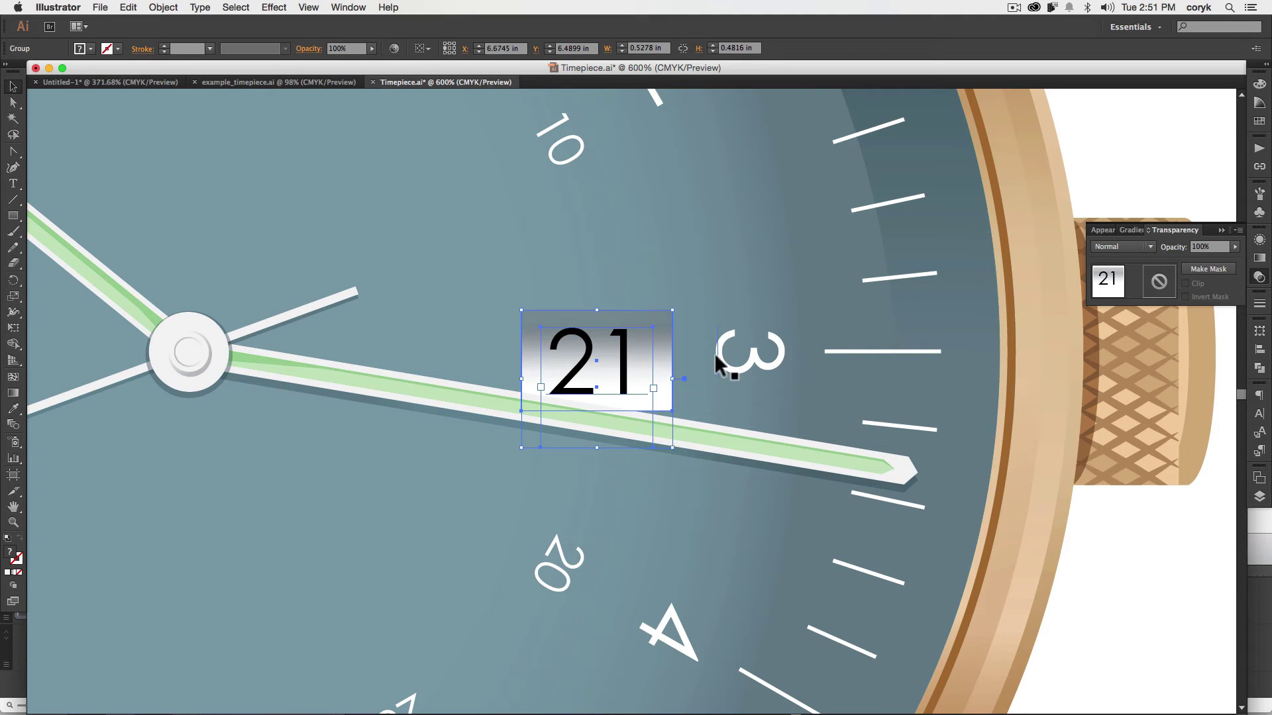
click(1121, 576)
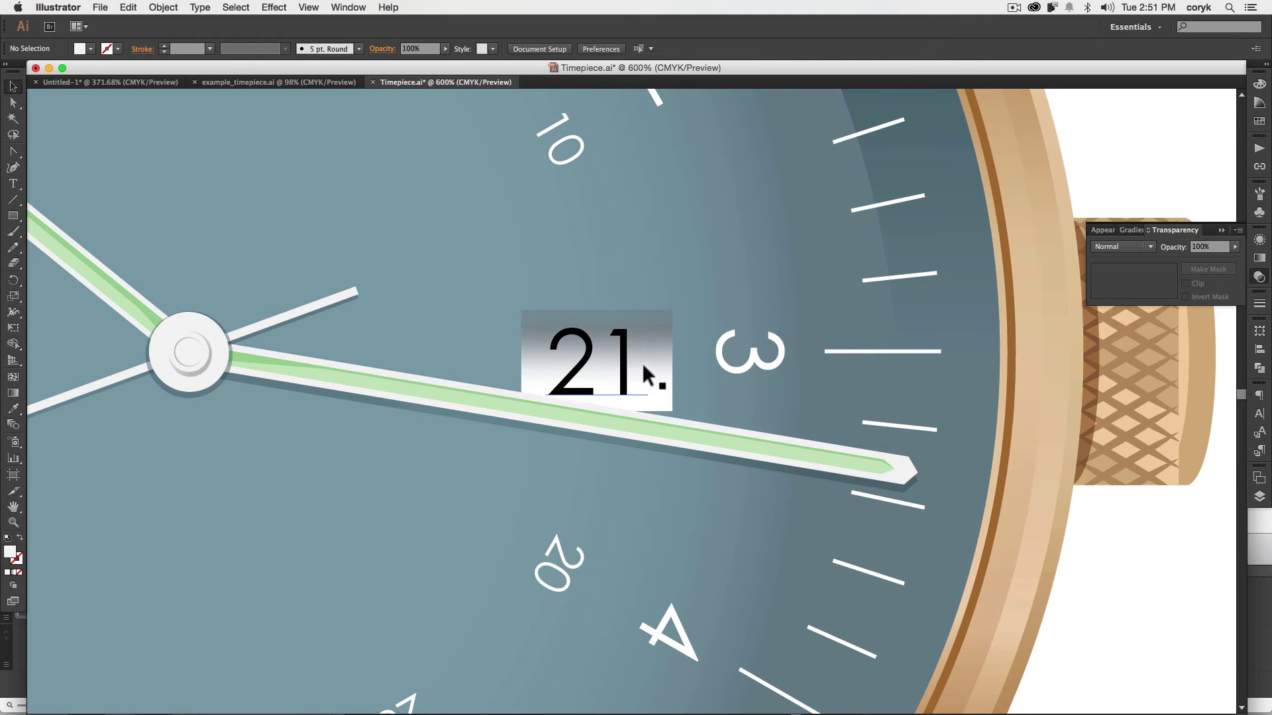
Inside the 21 date group, duplicate the gradient rectangle in front and shrink the copy to a strip about 0.03 in tall along its upper edge
click(659, 371)
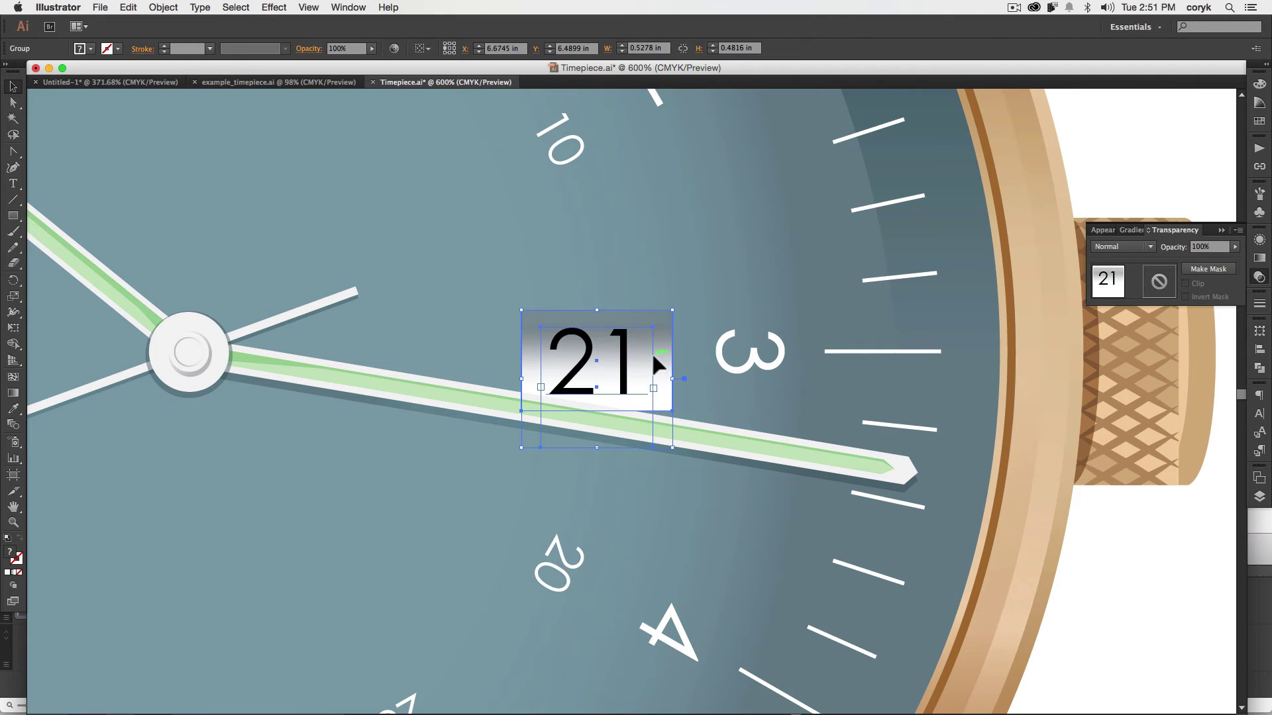
double_click(659, 356)
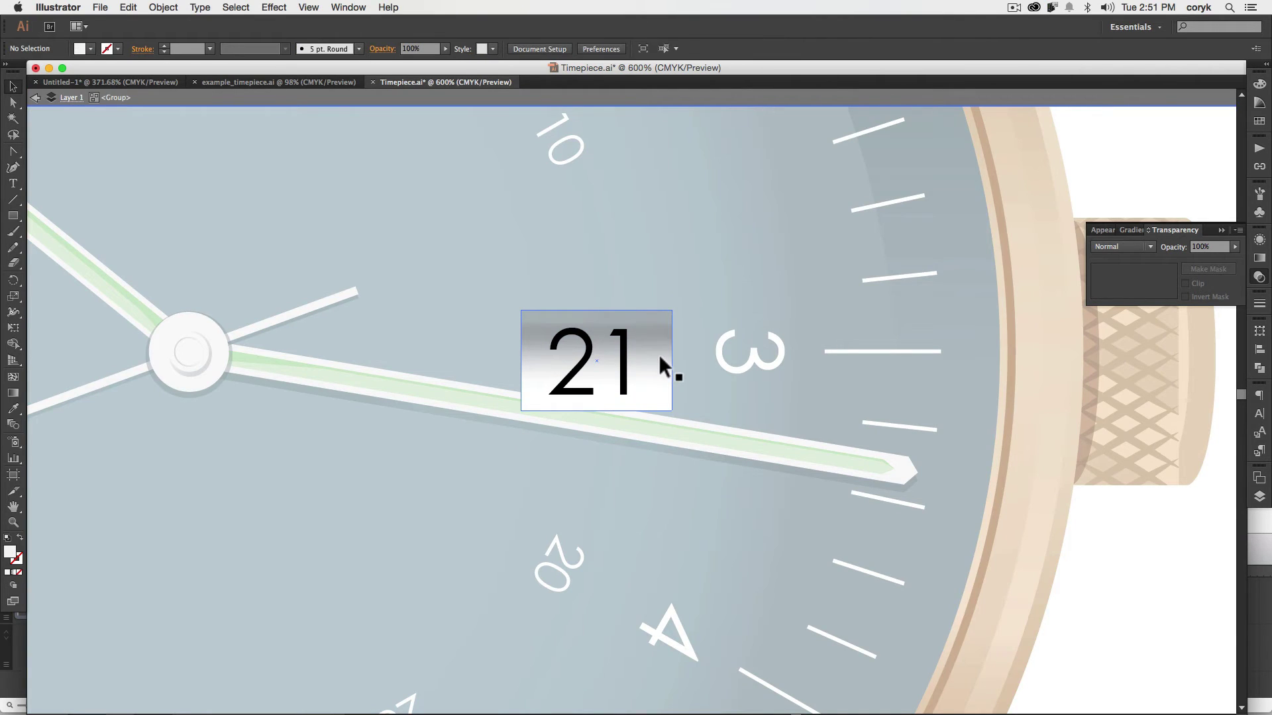
click(661, 366)
key(super+c)
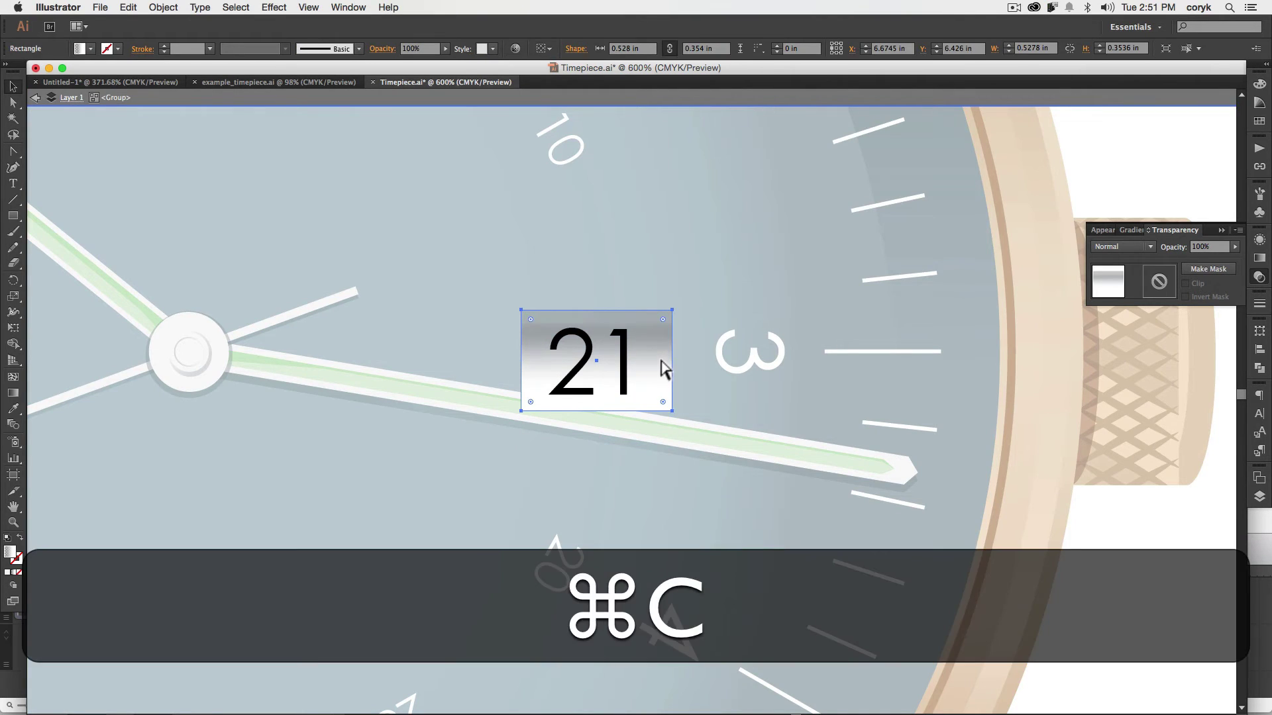
key(super+f)
drag(597, 410, 610, 317)
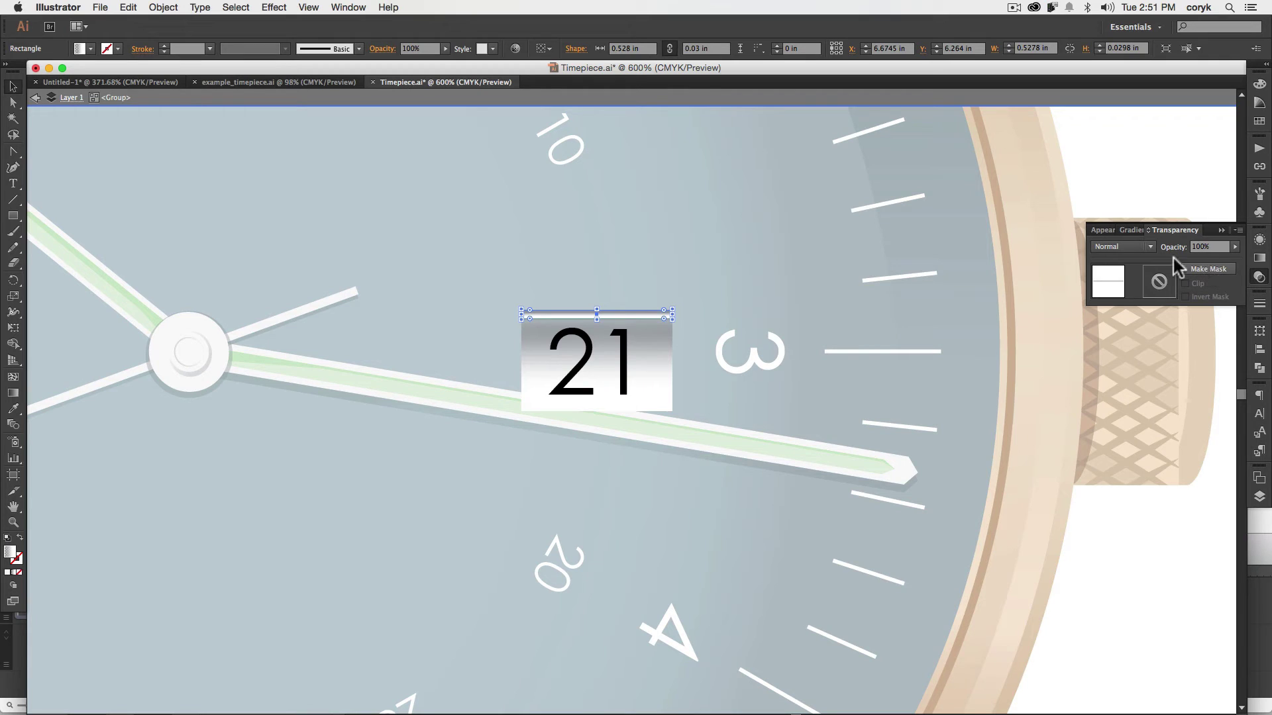
Set the gradient strip's blending mode to Multiply and stretch it to about 0.06 in tall
click(1146, 247)
click(1131, 289)
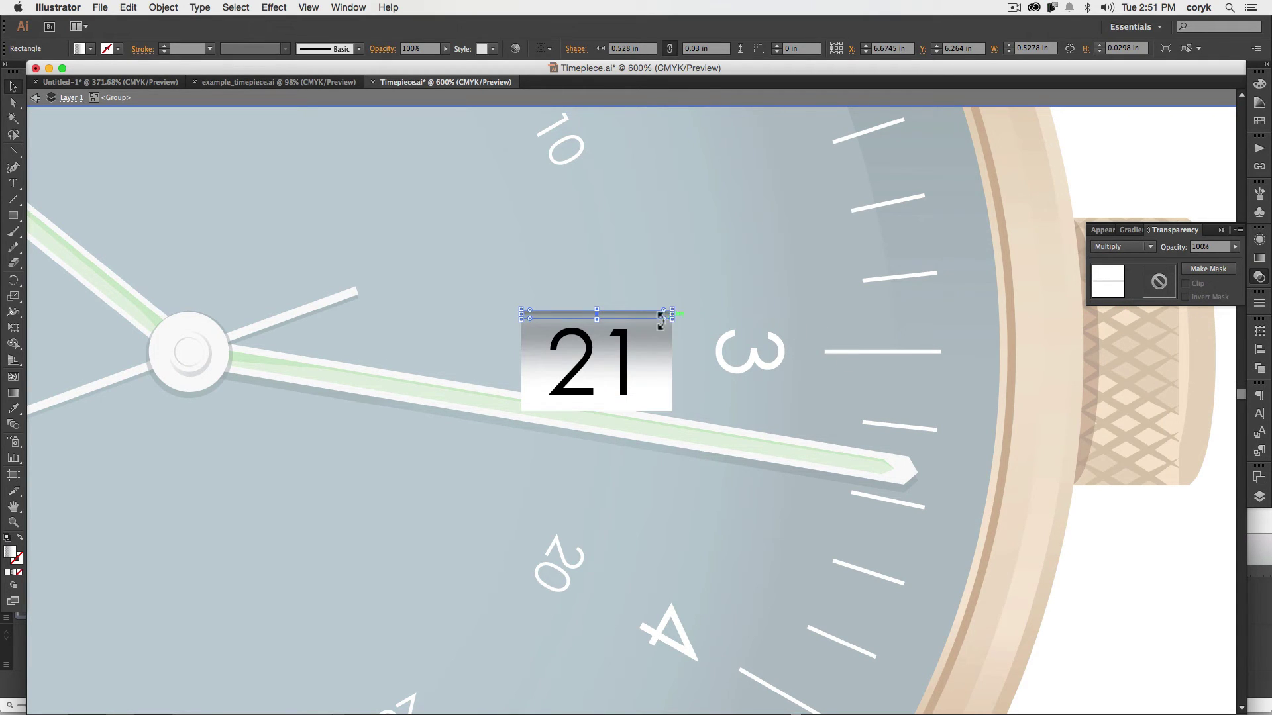
drag(599, 319, 604, 329)
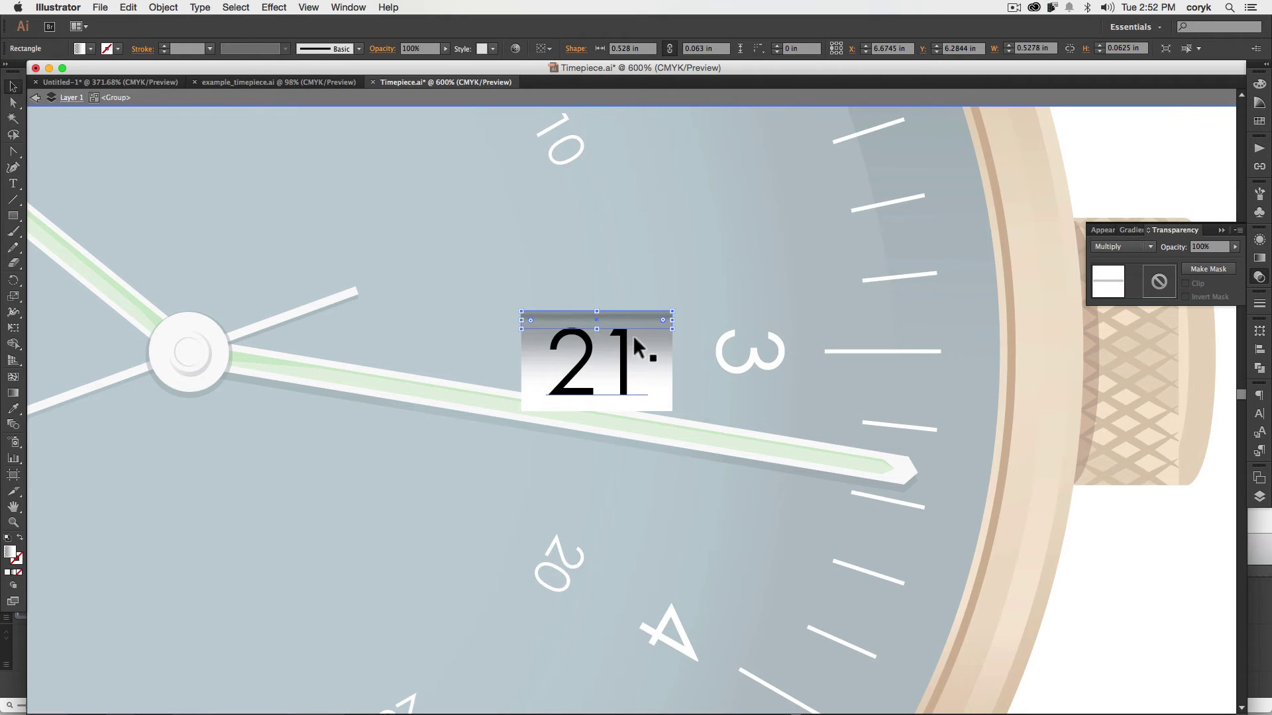
Give the strip above the 21 a solid black fill and no stroke
key(d)
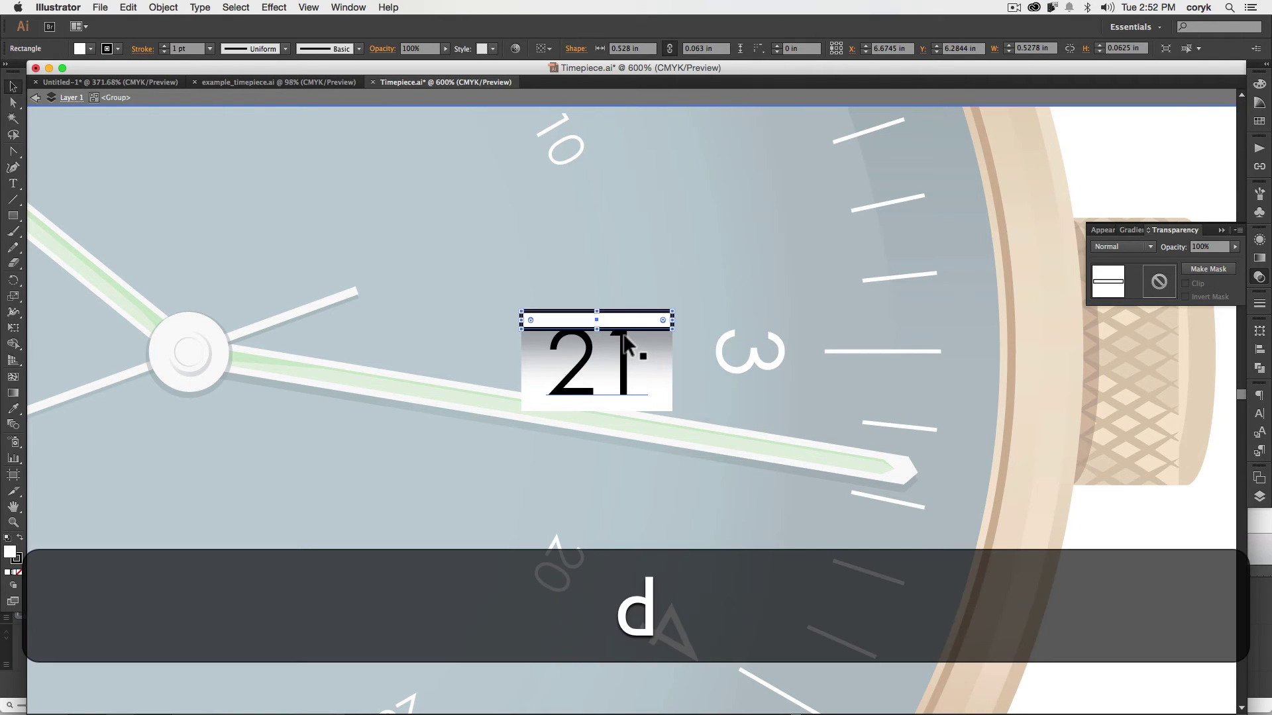
key(shift+x)
key(x)
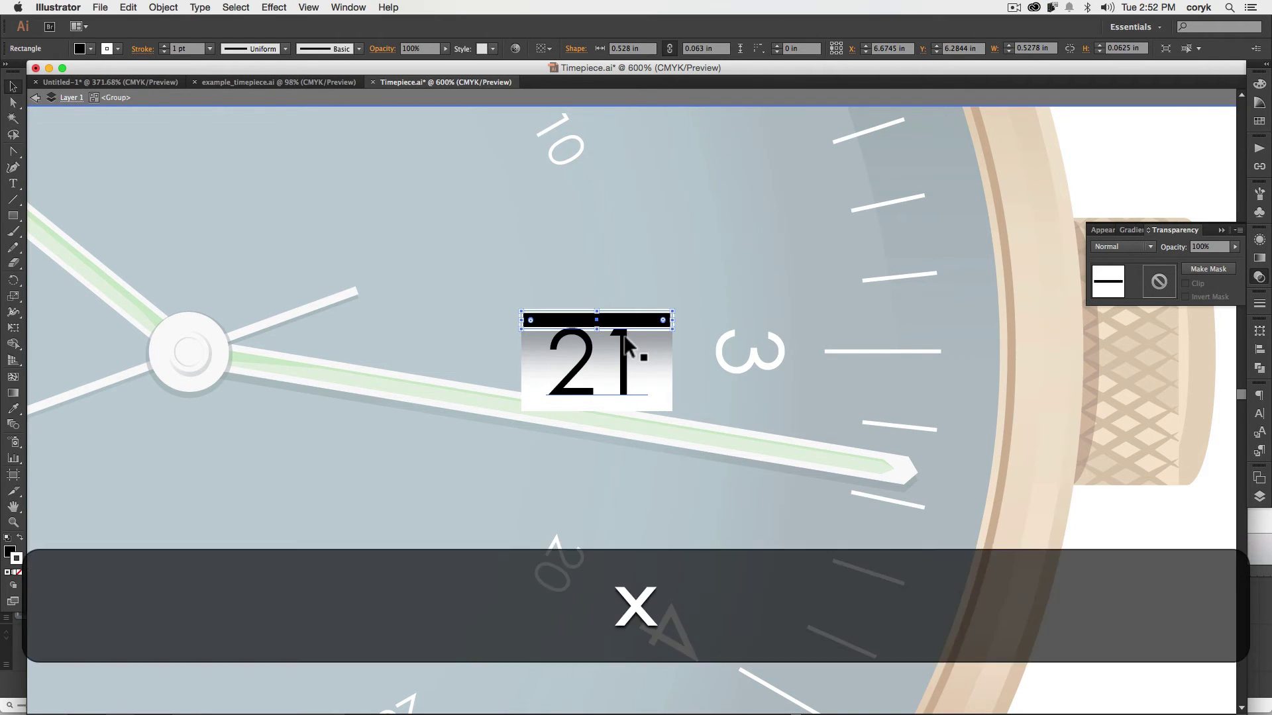
key(slash)
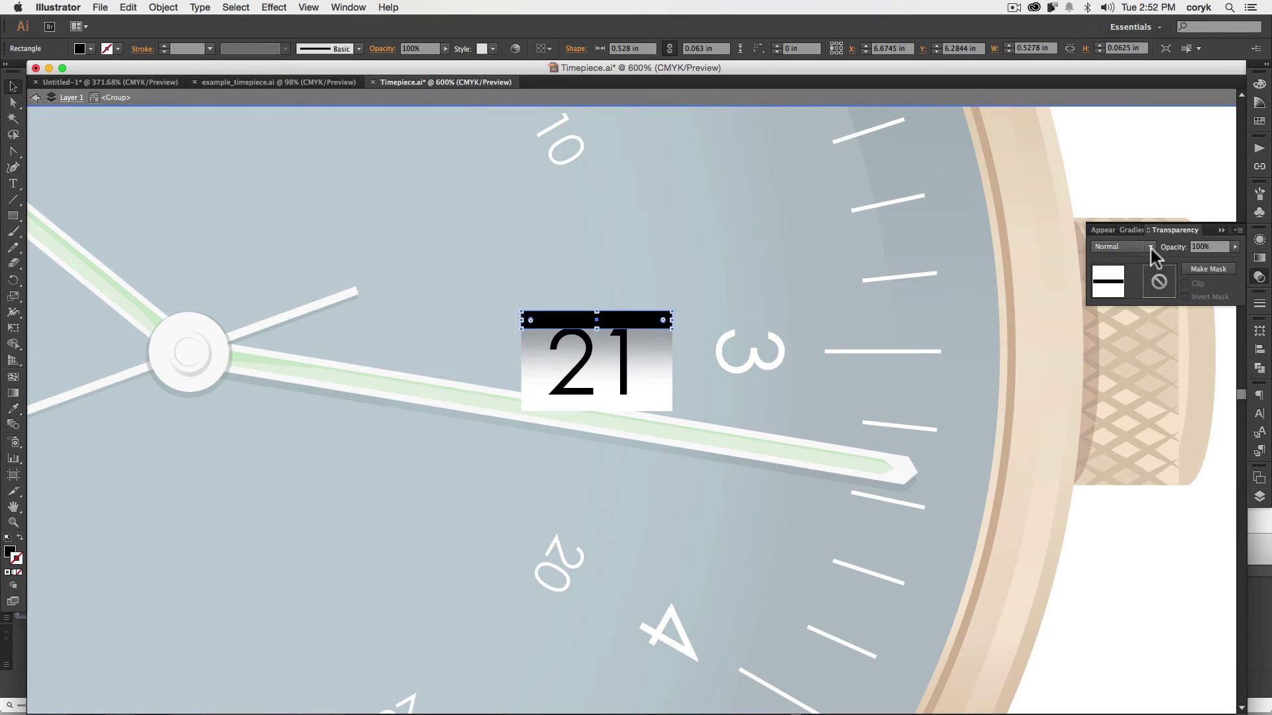
Set the black strip to Multiply at 27% opacity and reduce its height to about 0.02 in
click(1148, 247)
click(1137, 291)
drag(1191, 261, 1190, 258)
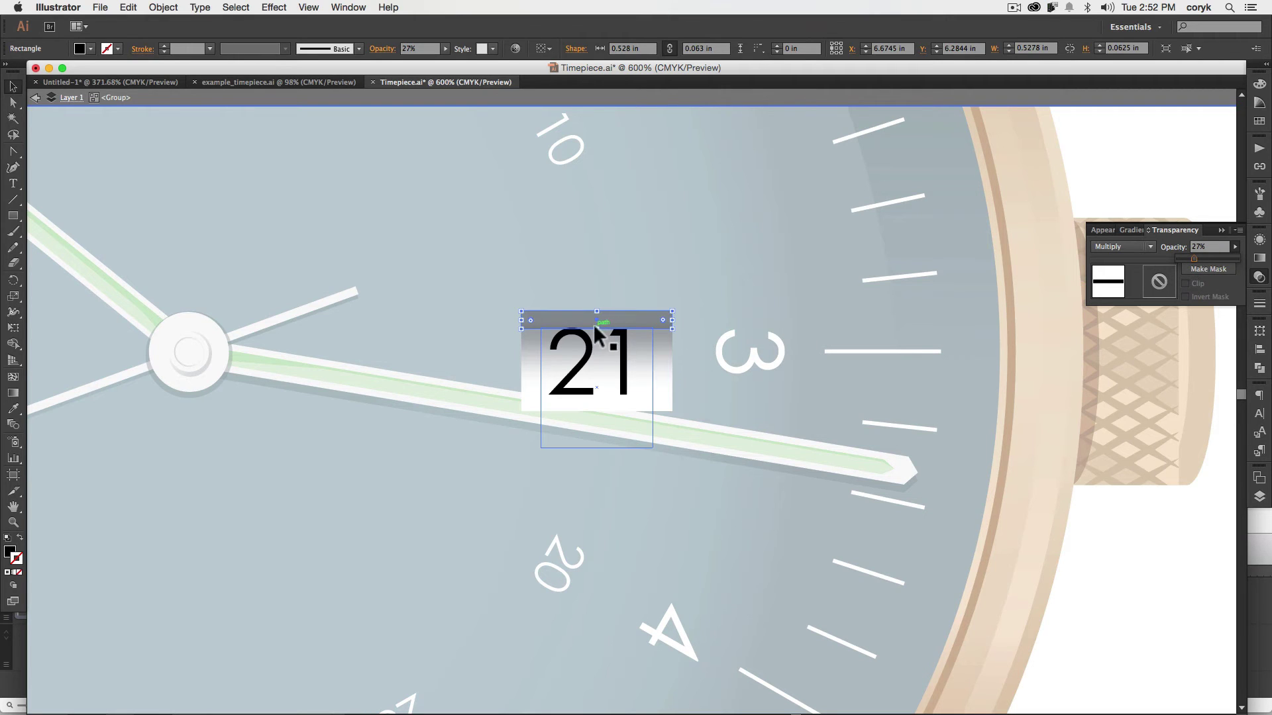
drag(597, 330, 596, 316)
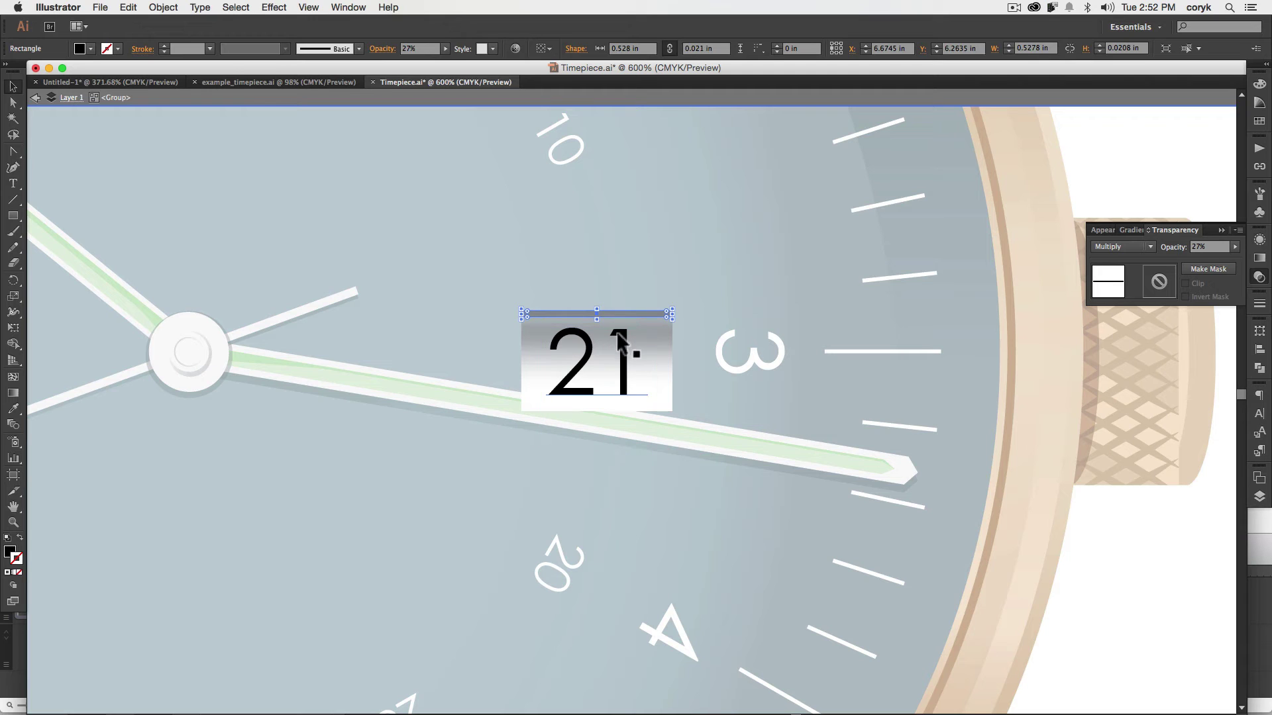
Add an anchor point near the right end of the strip's lower edge and pull its lower-right corner down to the date window's corner
key(=)
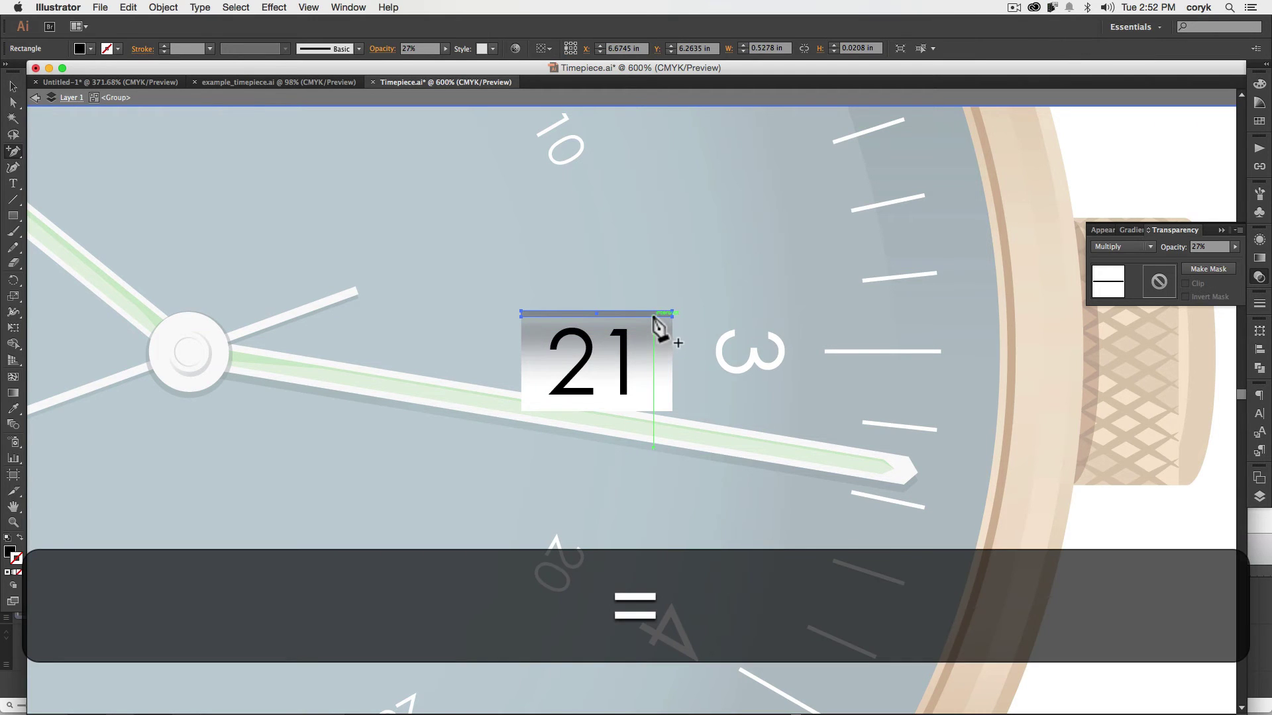
click(653, 317)
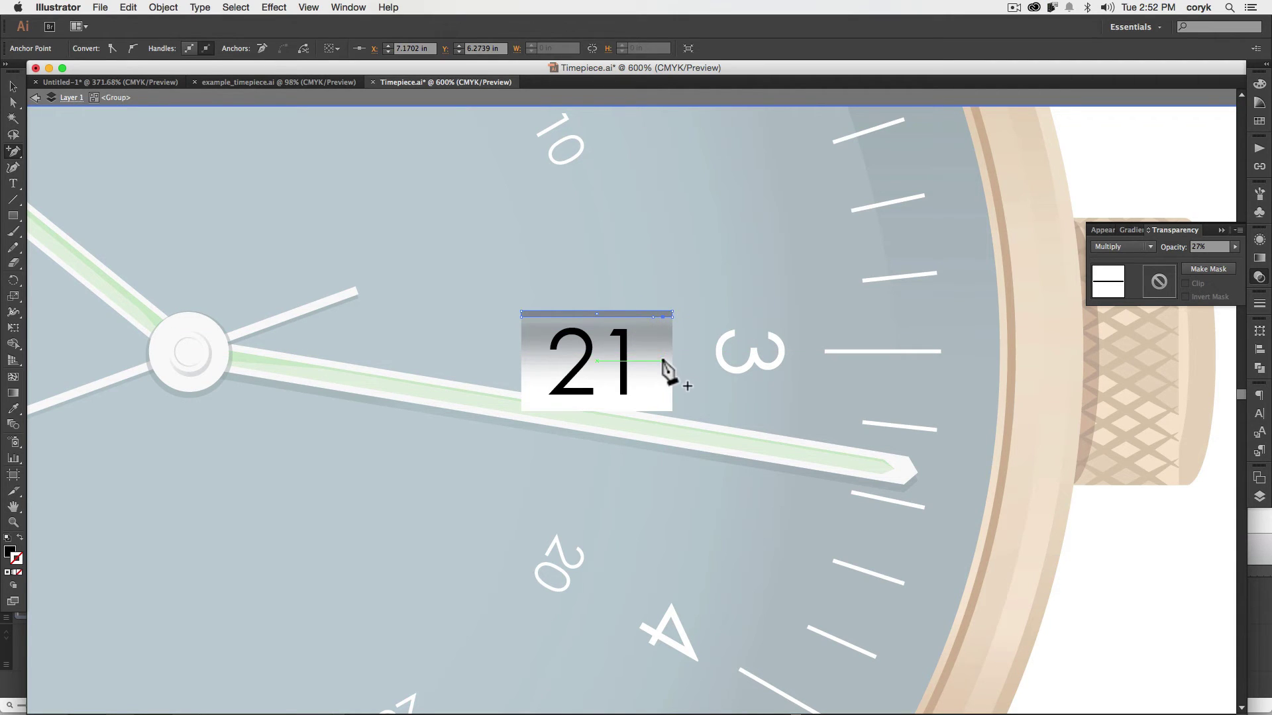
key(a)
drag(663, 318, 669, 412)
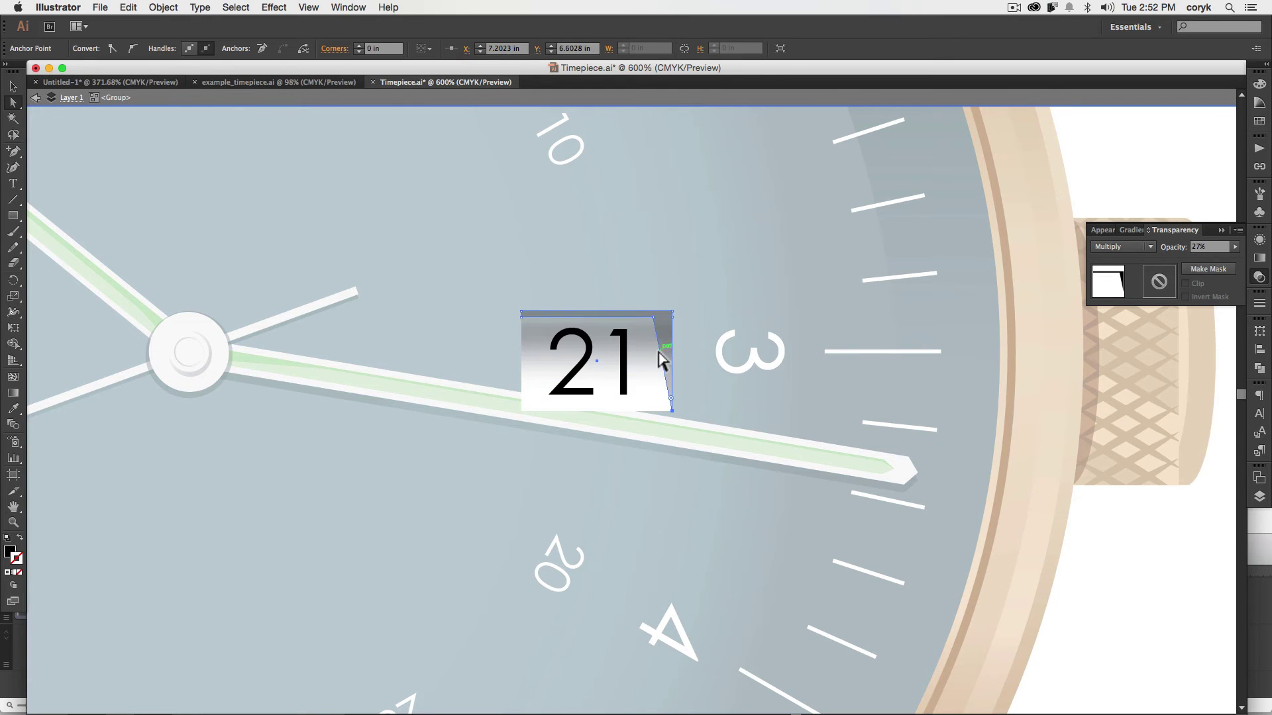
Move the shadow's inner corner point outward to leave only a thin band along the date window's right side
key(a)
click(658, 320)
key(Right)
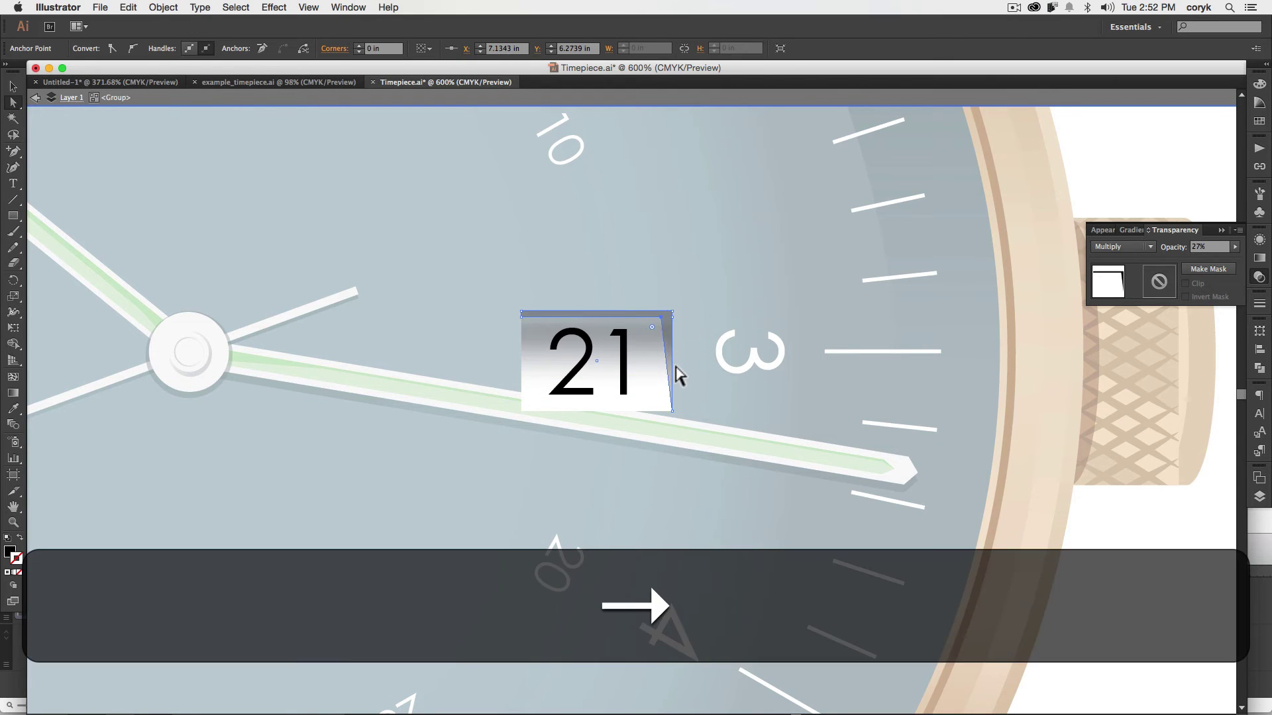
key(Right)
key(Up)
key(Right)
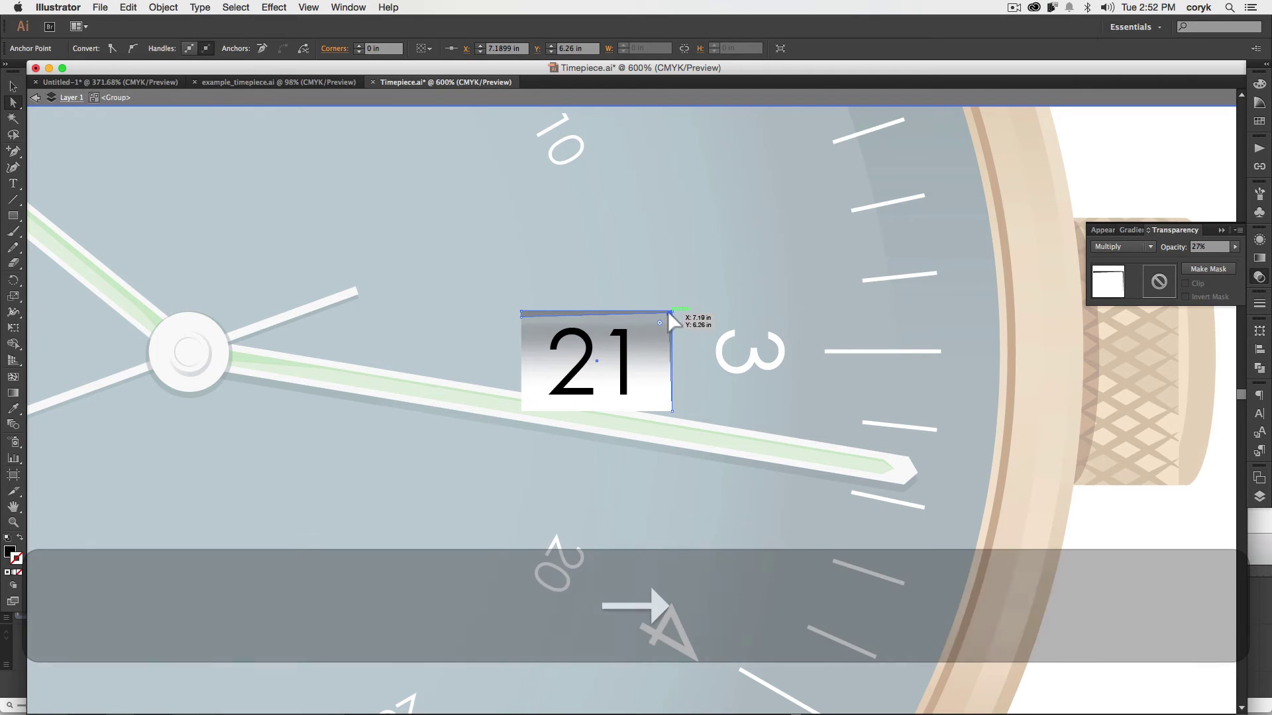
drag(668, 313, 667, 317)
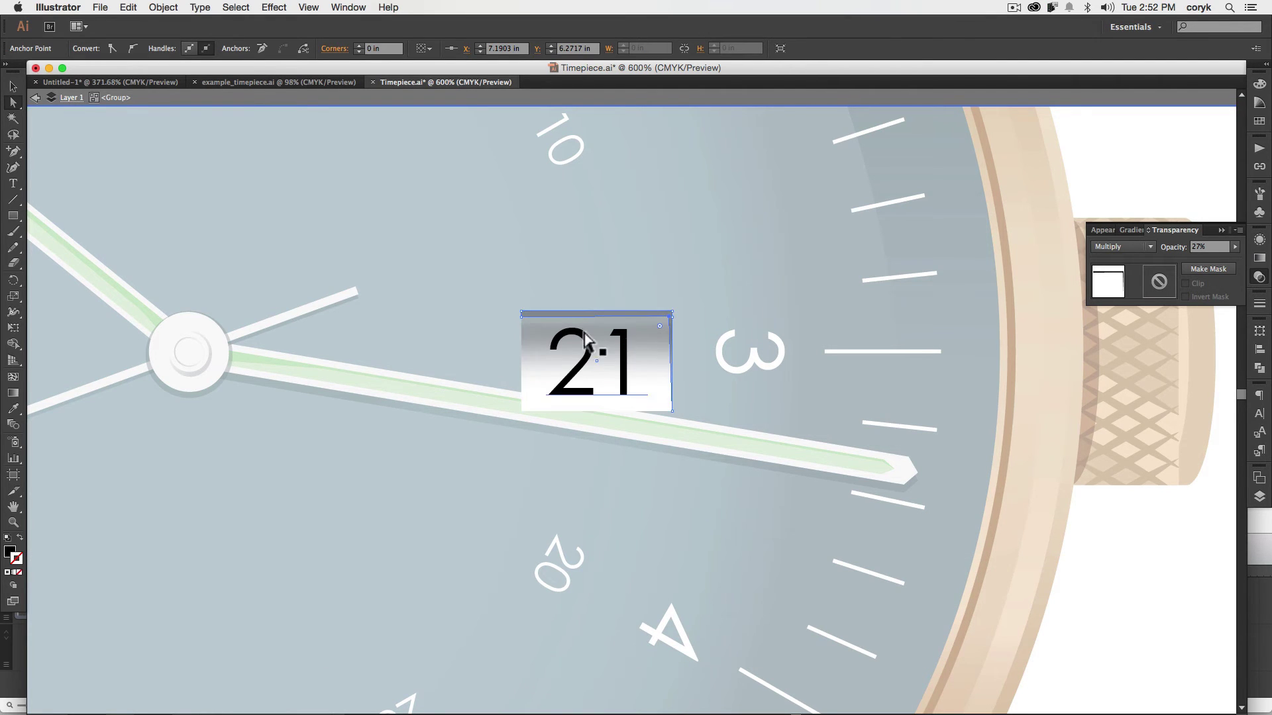
Nudge the shadow's lower-edge anchor points upward to thin the band above the 21, and leave the date group's isolation mode
shift+click(522, 318)
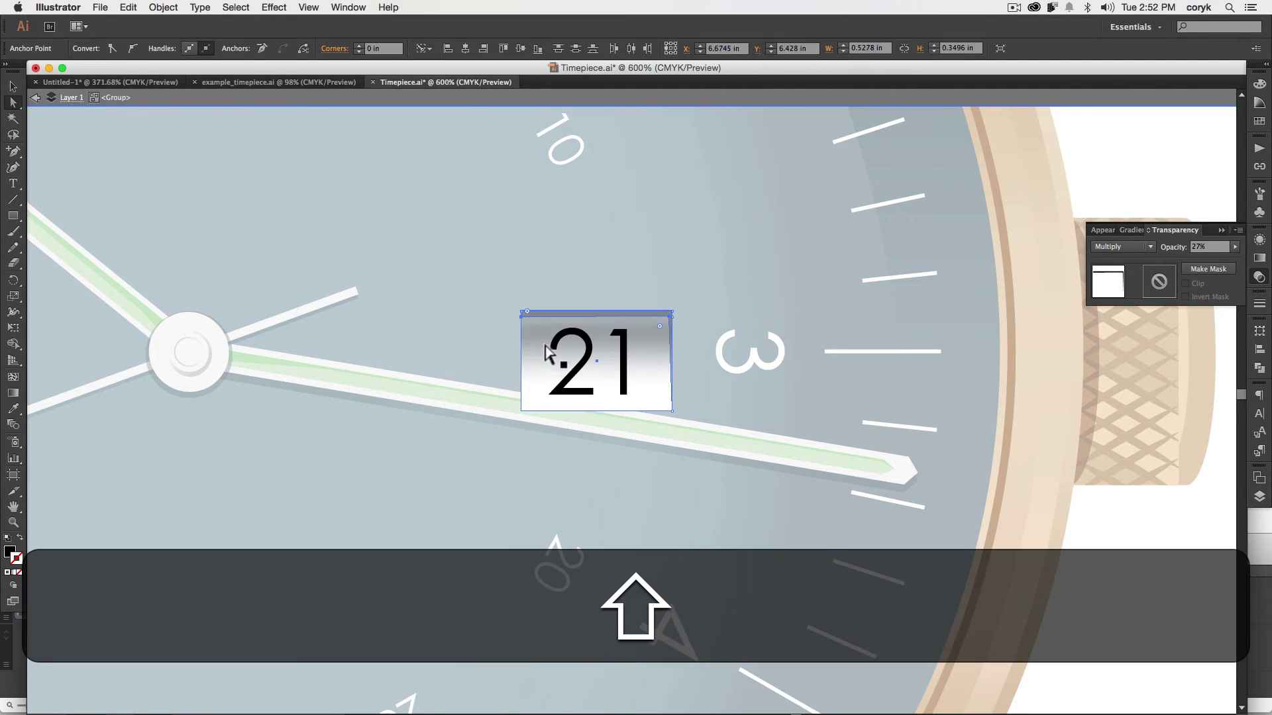
key(shift+Up)
key(Up)
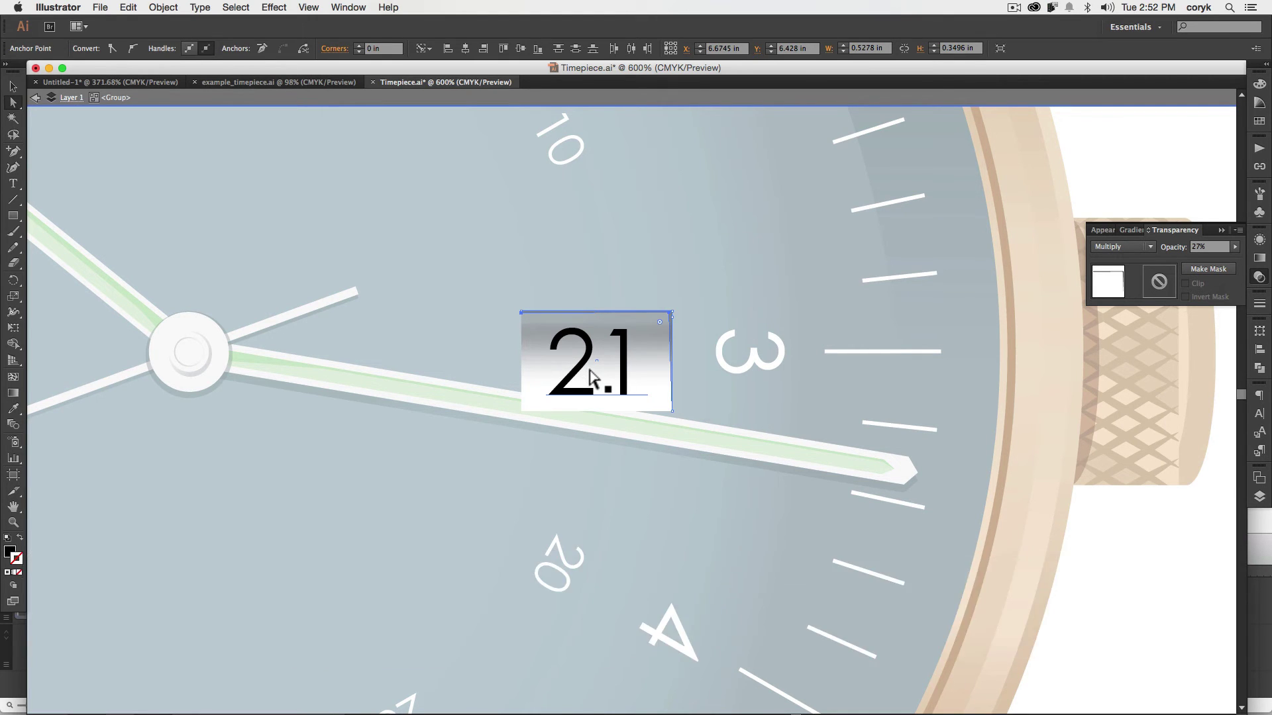
key(Down)
key(super+minus)
key(super+minus)
key(super+minus)
key(super+minus)
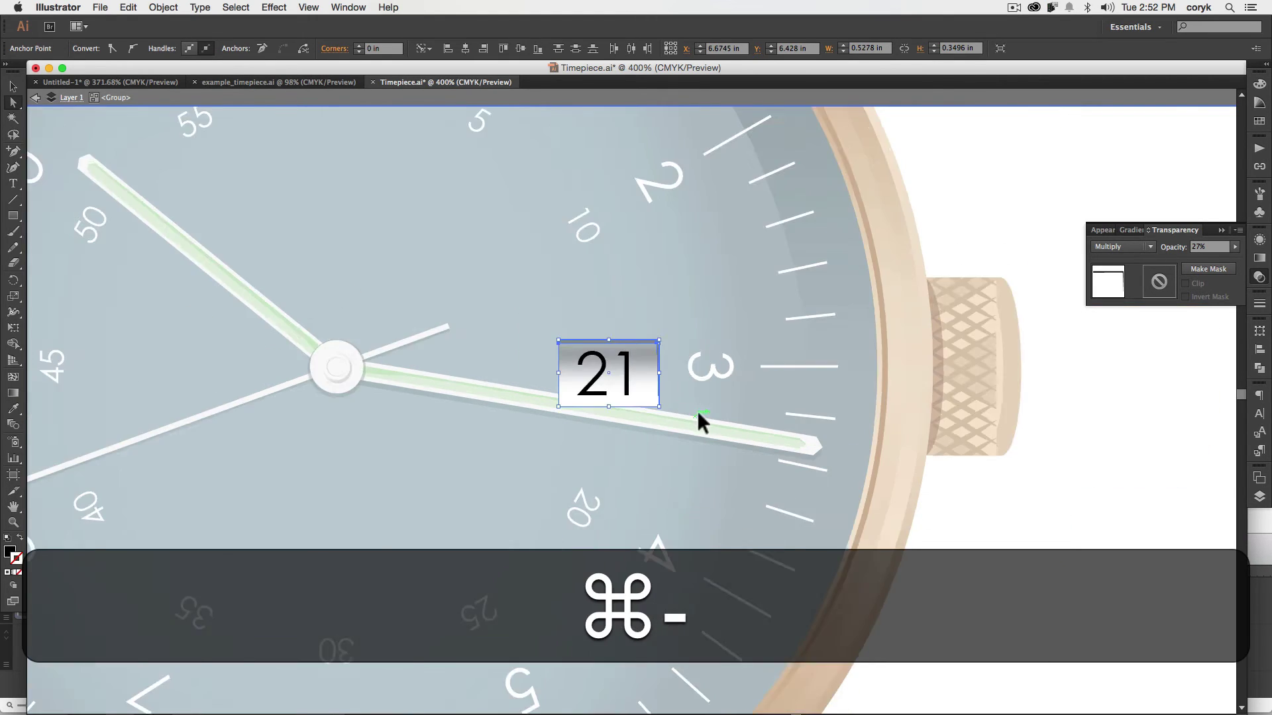
key(v)
double_click(825, 505)
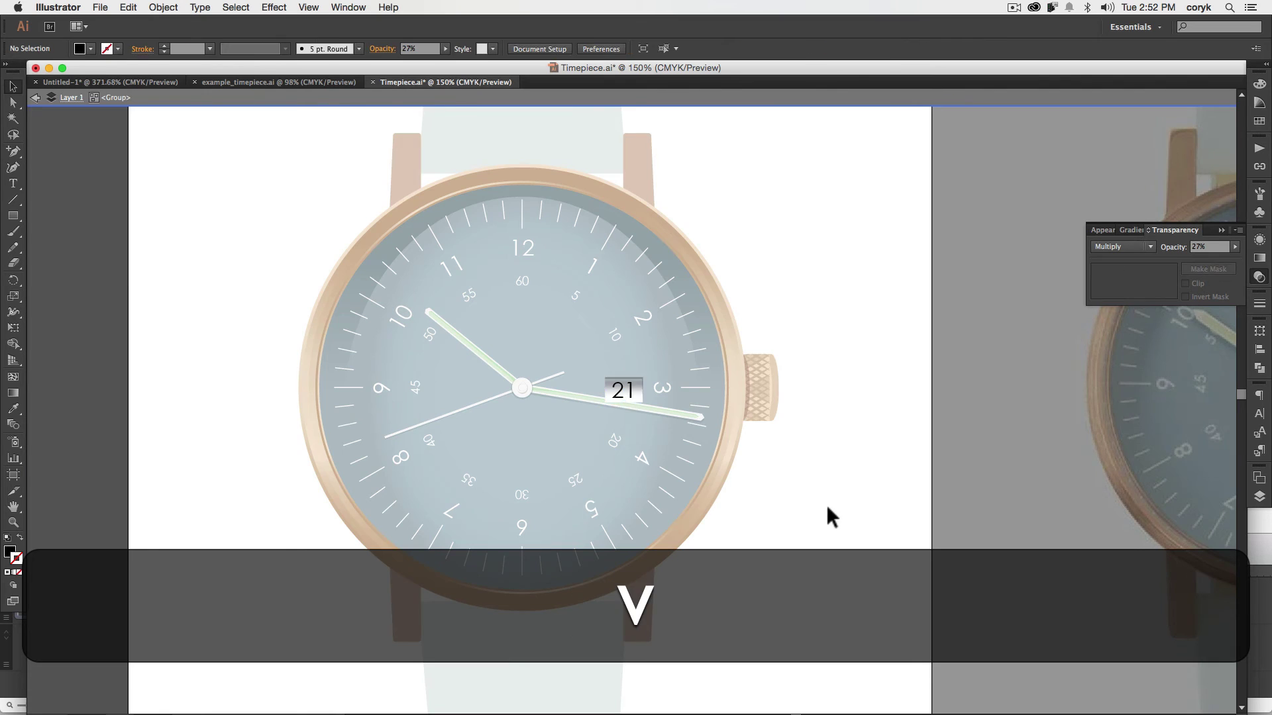
Place the illustrated watch's upper-left lug beside the matching lug in the reference photo and bring it to the front
key(space)
mouse_move(828, 525)
mouse_down()
mouse_move(728, 496)
mouse_move(581, 488)
mouse_up()
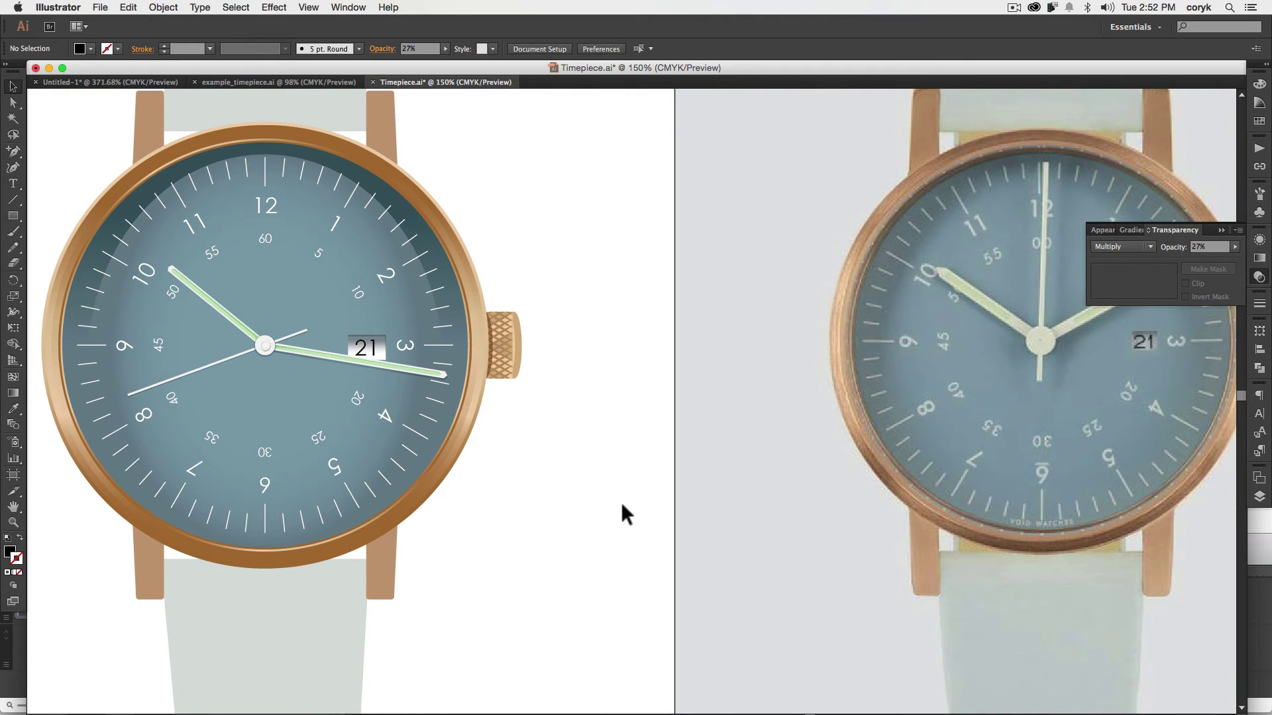
key(space)
drag(635, 502, 621, 503)
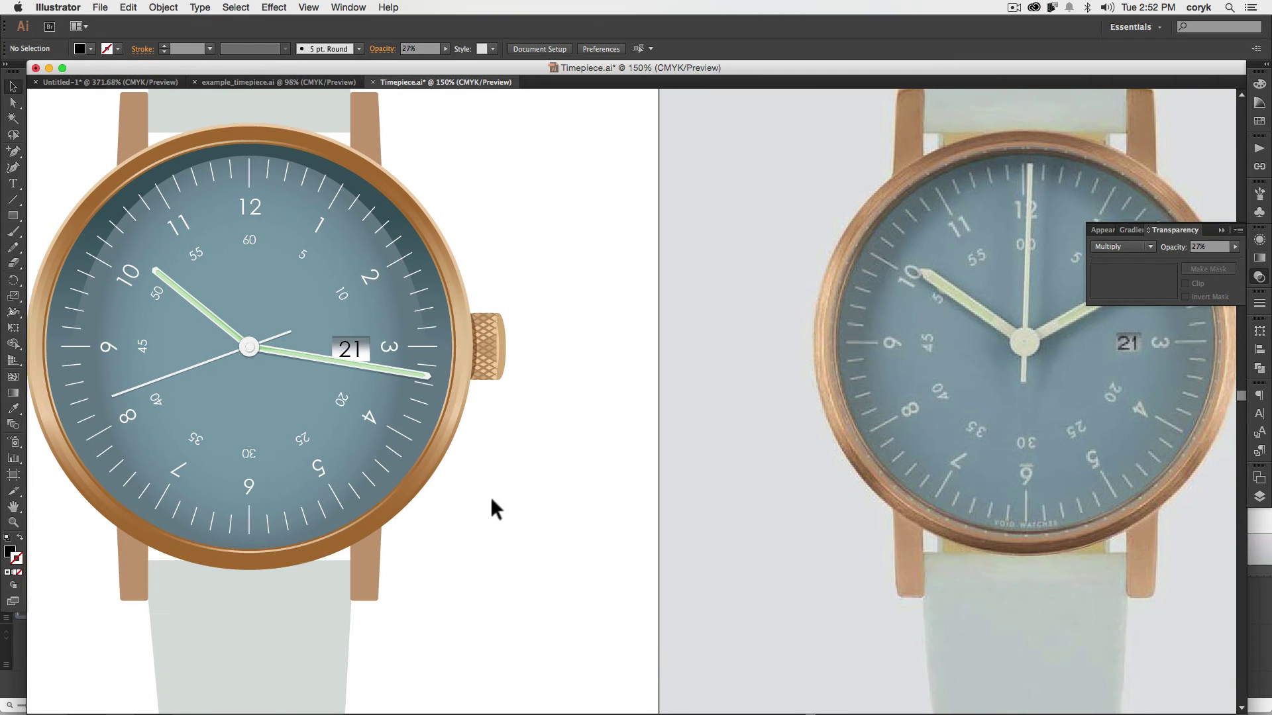
key(space)
drag(514, 503, 526, 530)
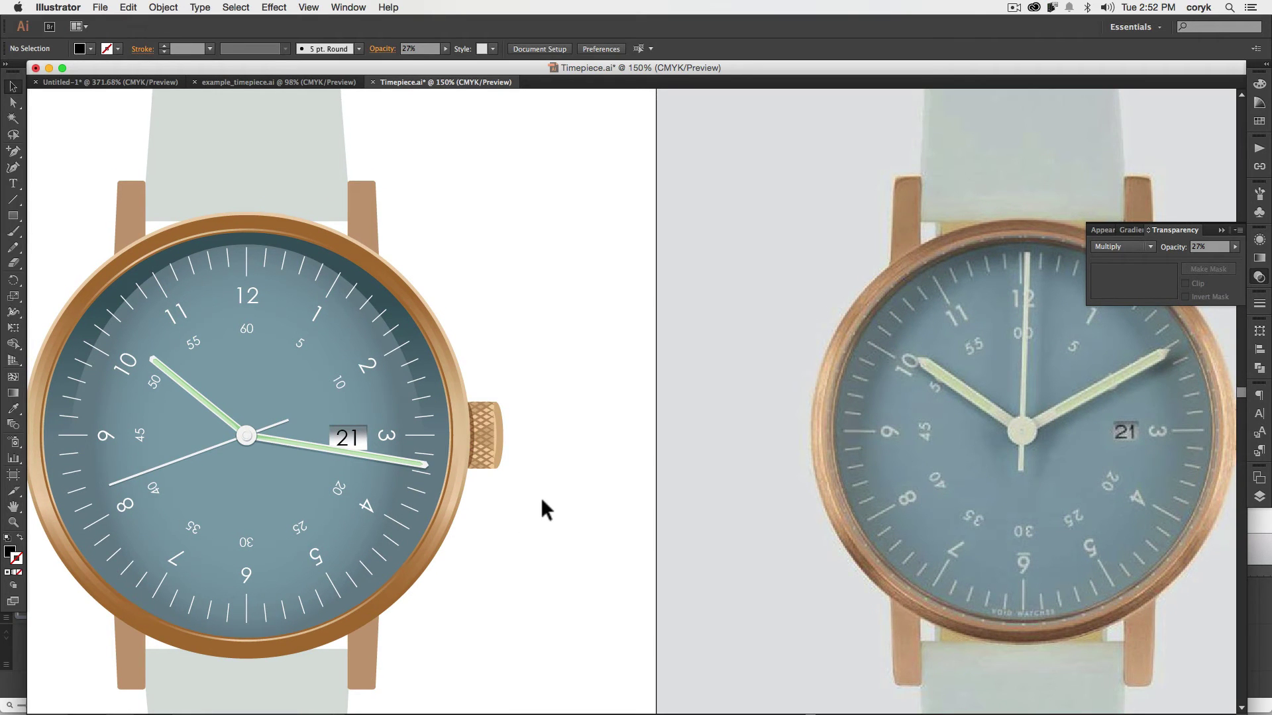
drag(128, 220, 799, 220)
drag(827, 320, 501, 363)
key(super+shift+bracketright)
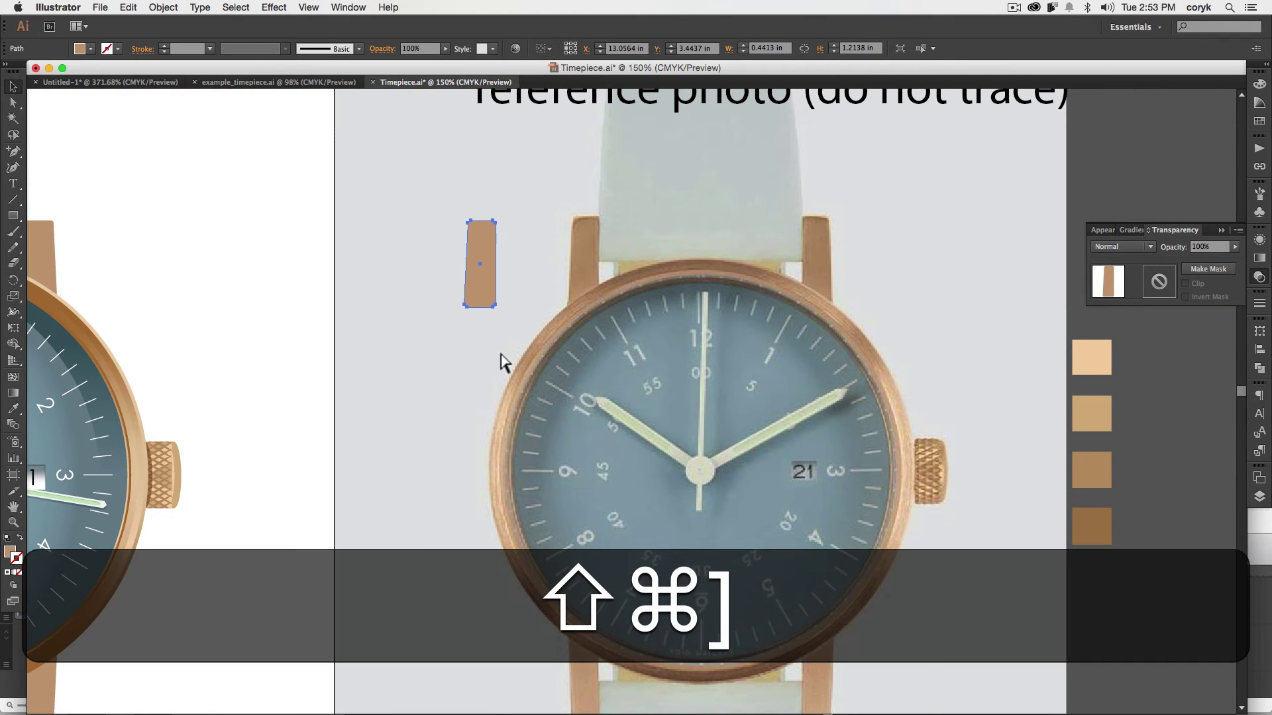
Duplicate the lug with a slight offset down and to the right of the original
key(z)
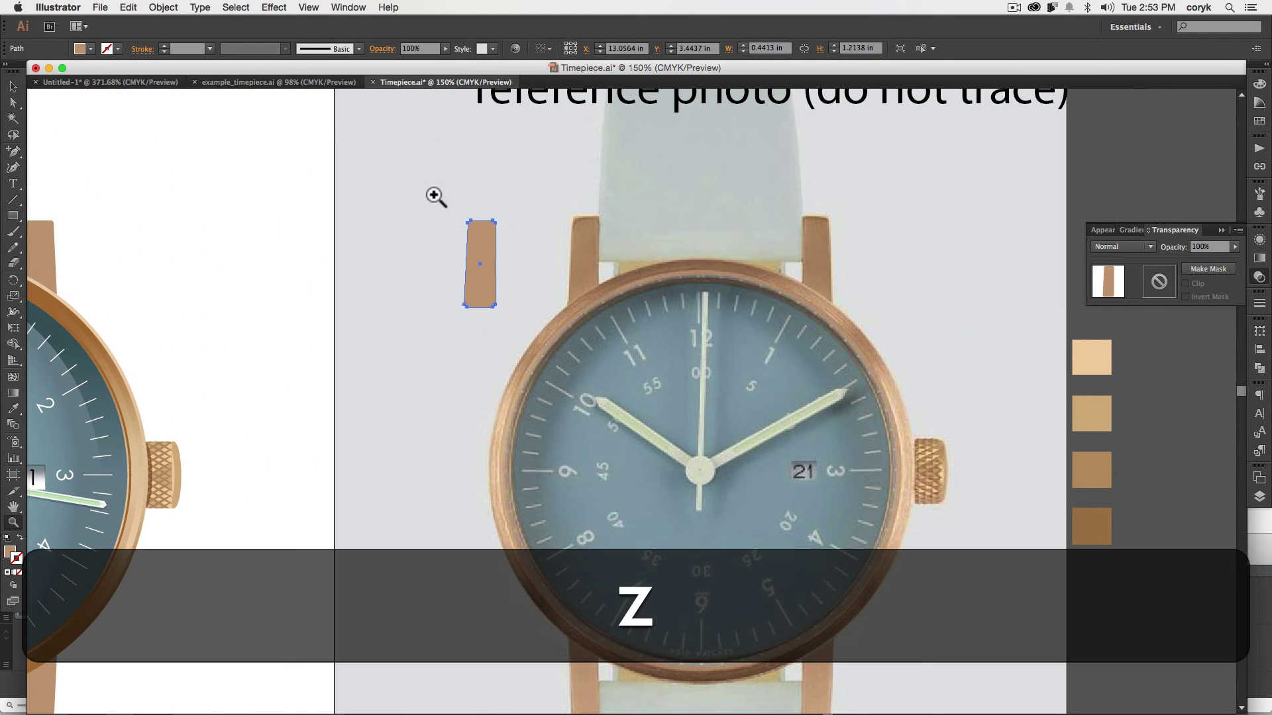
drag(437, 184, 605, 346)
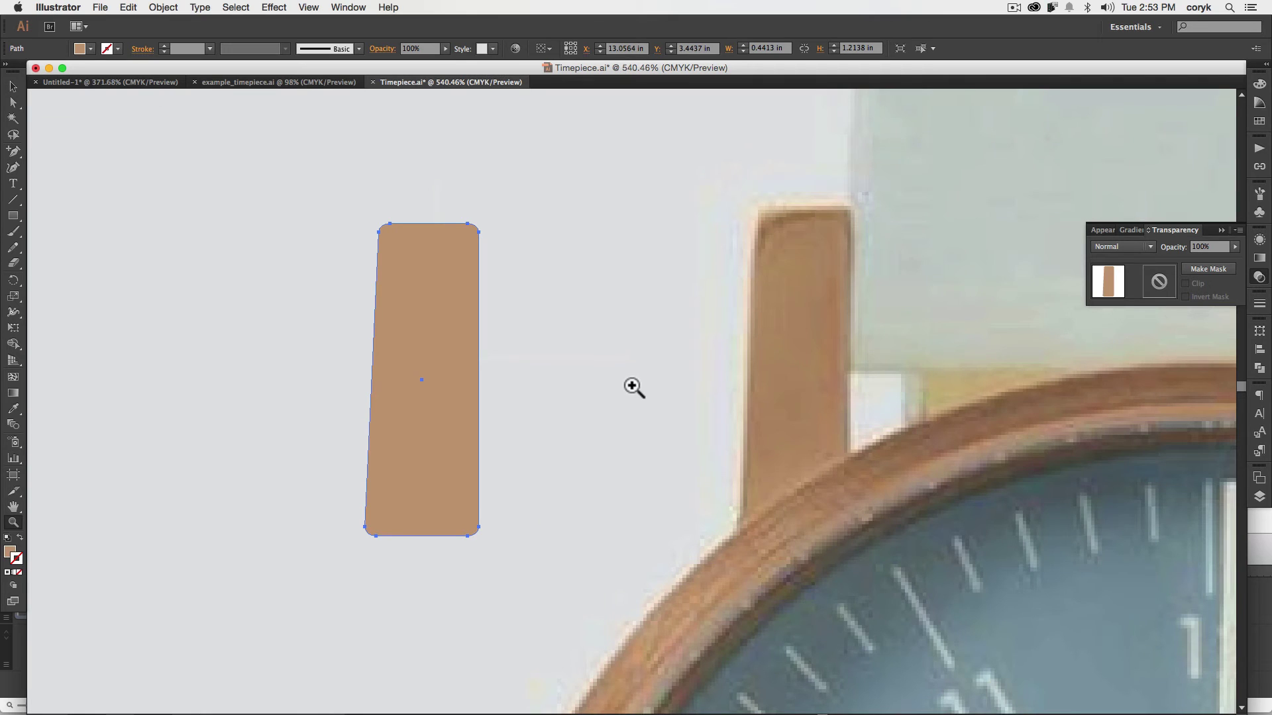
key(v)
click(603, 411)
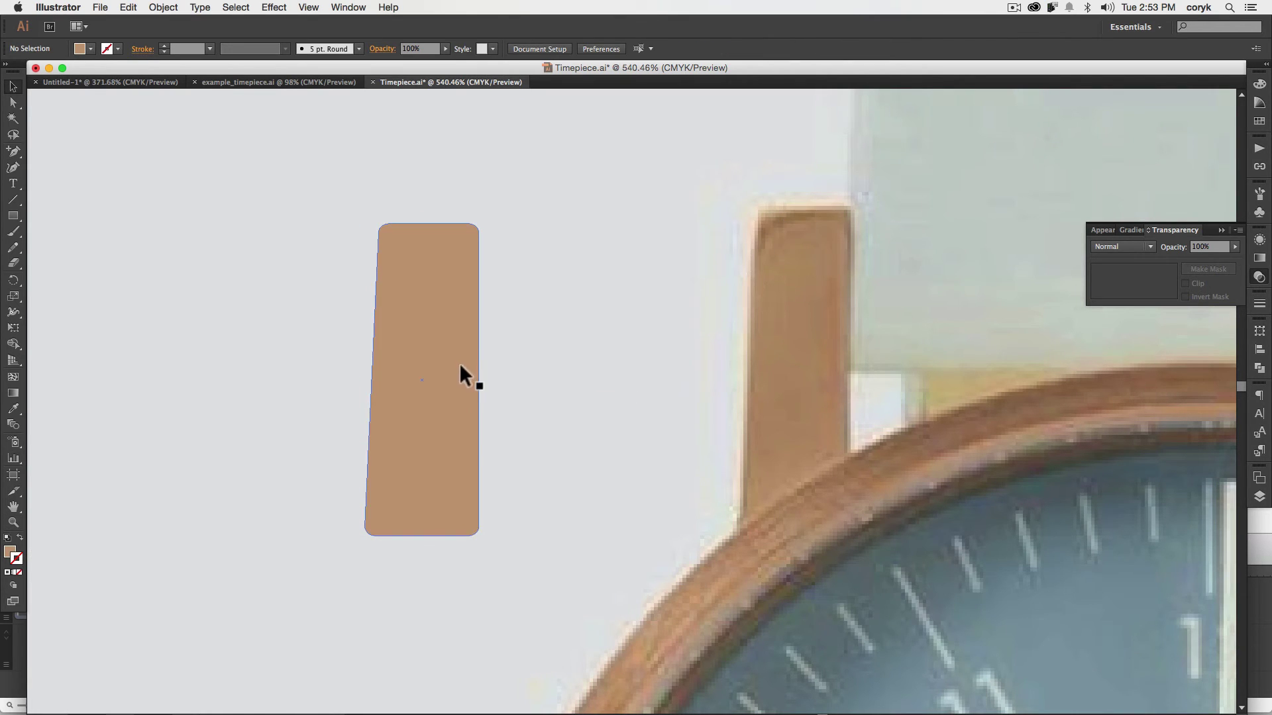
key(alt)
drag(459, 367, 465, 372)
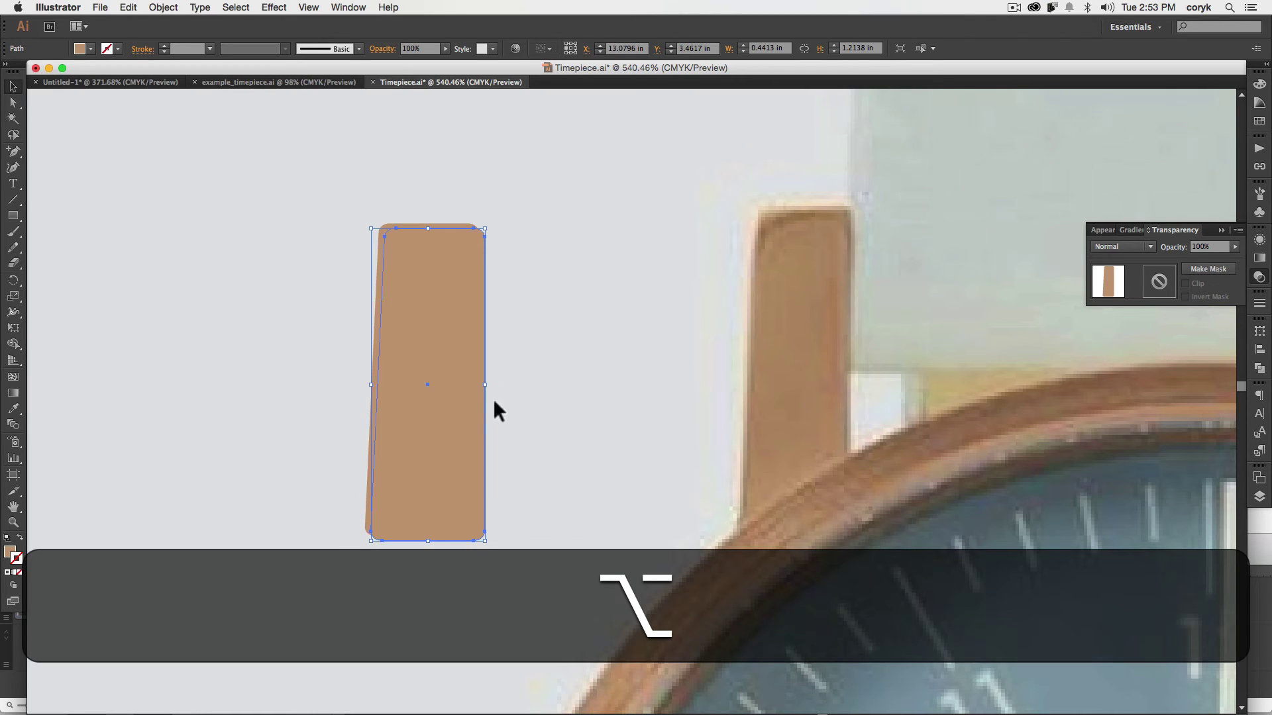
Trim the part of the offset copy that overhangs the original lug using the Shape Builder tool, and deselect both shapes
drag(514, 414, 338, 341)
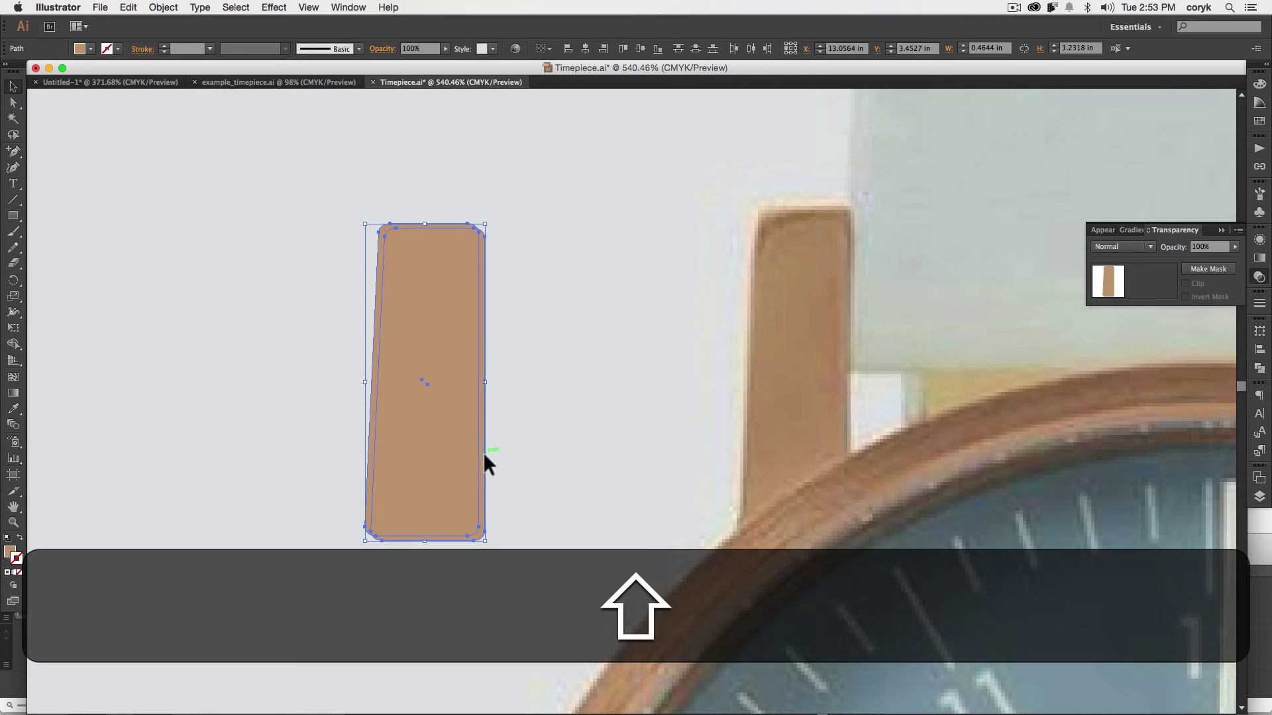
key(shift+m)
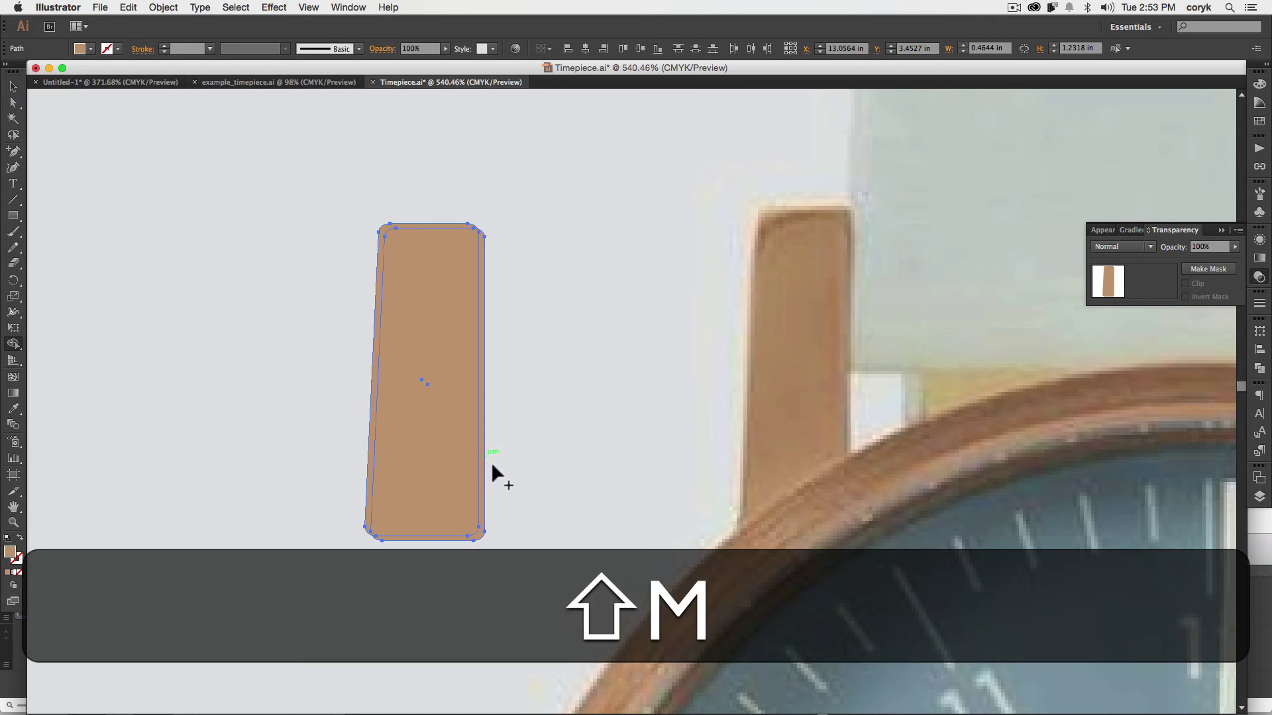
alt+click(482, 530)
key(v)
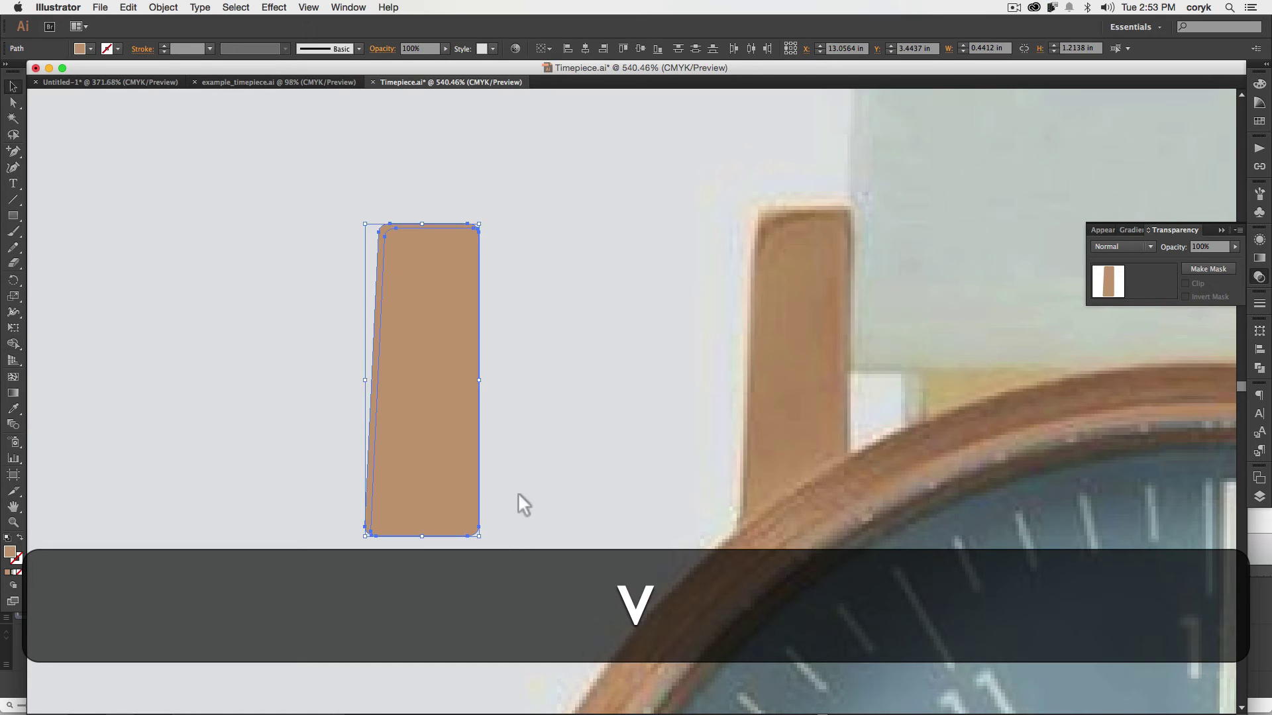
click(518, 491)
Recolour the rear lug shape with the pale cream highlight sampled from the upper edge of the reference photo's lug
click(383, 229)
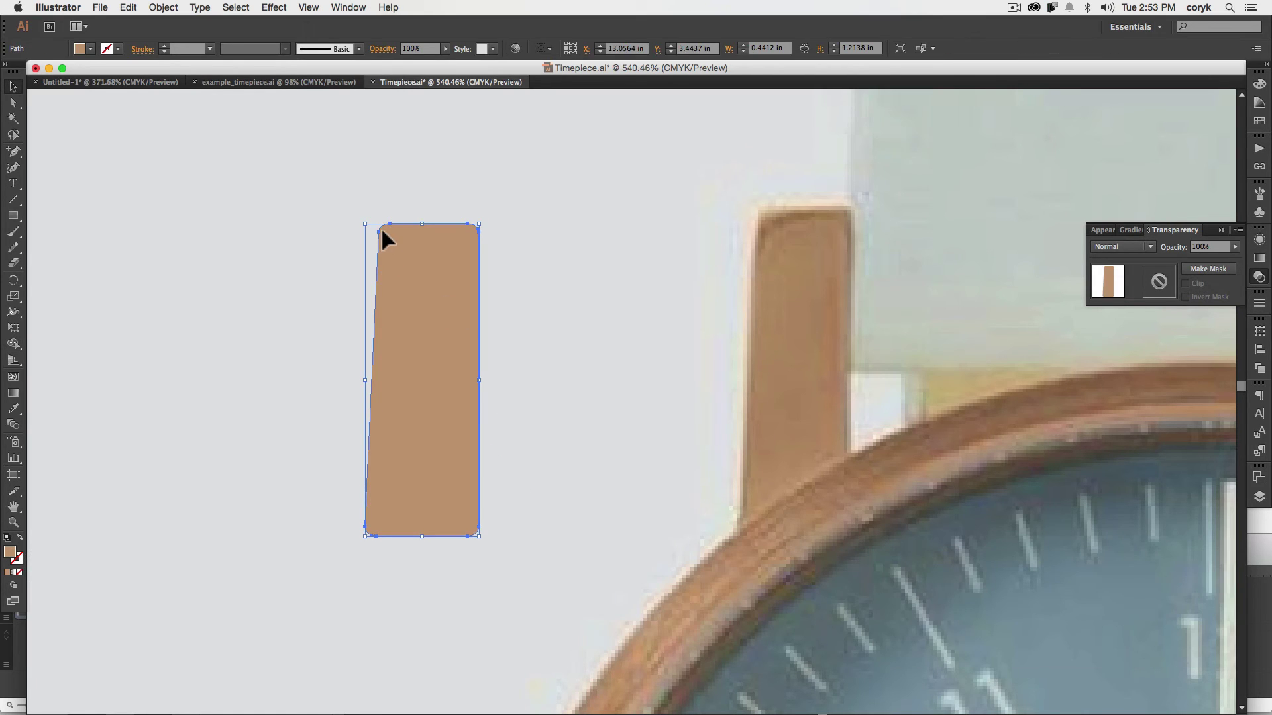
key(i)
click(760, 206)
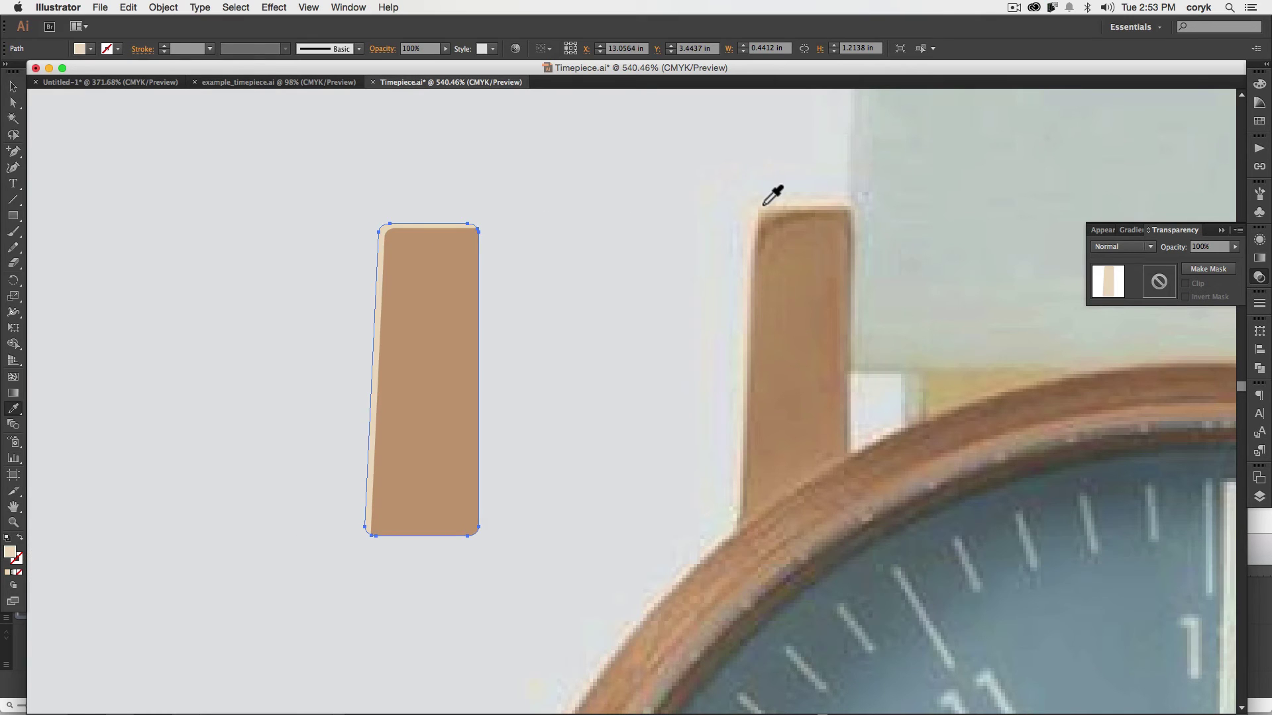
key(v)
click(550, 428)
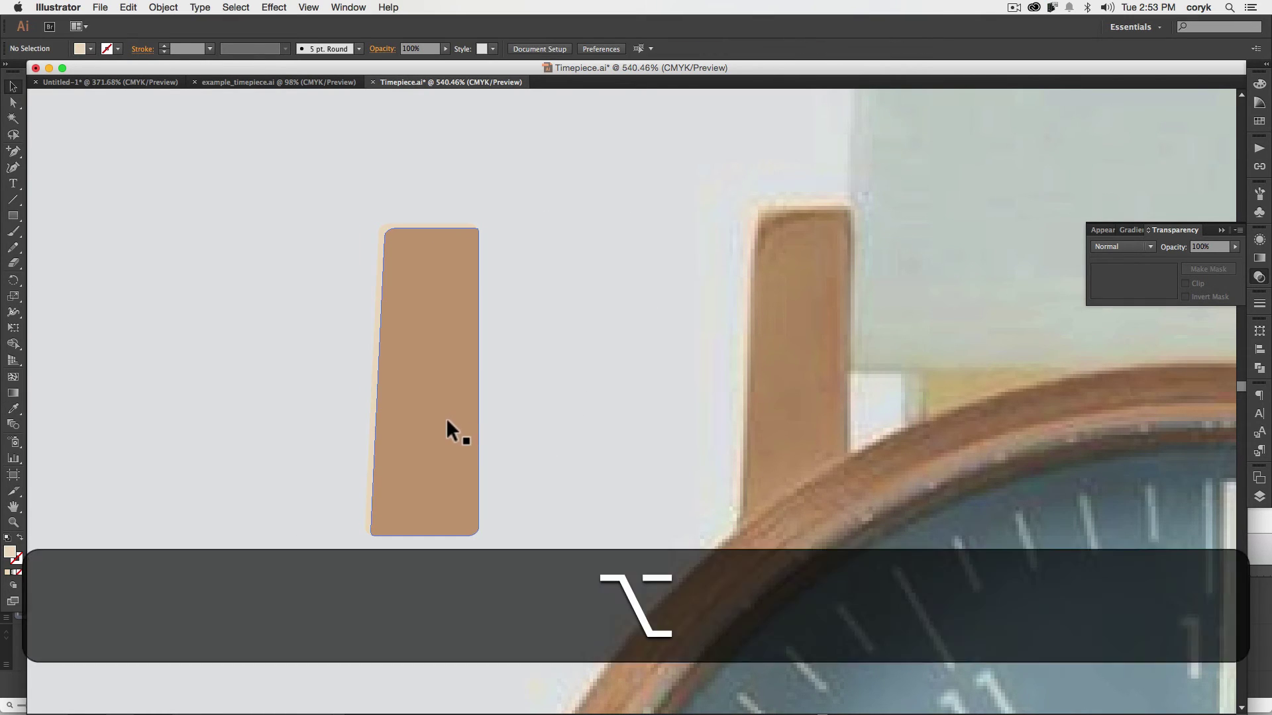
Duplicate the front lug shape slightly down and right, and shift the copy's two left-edge anchor points back toward the original's left edge
drag(447, 420, 456, 427)
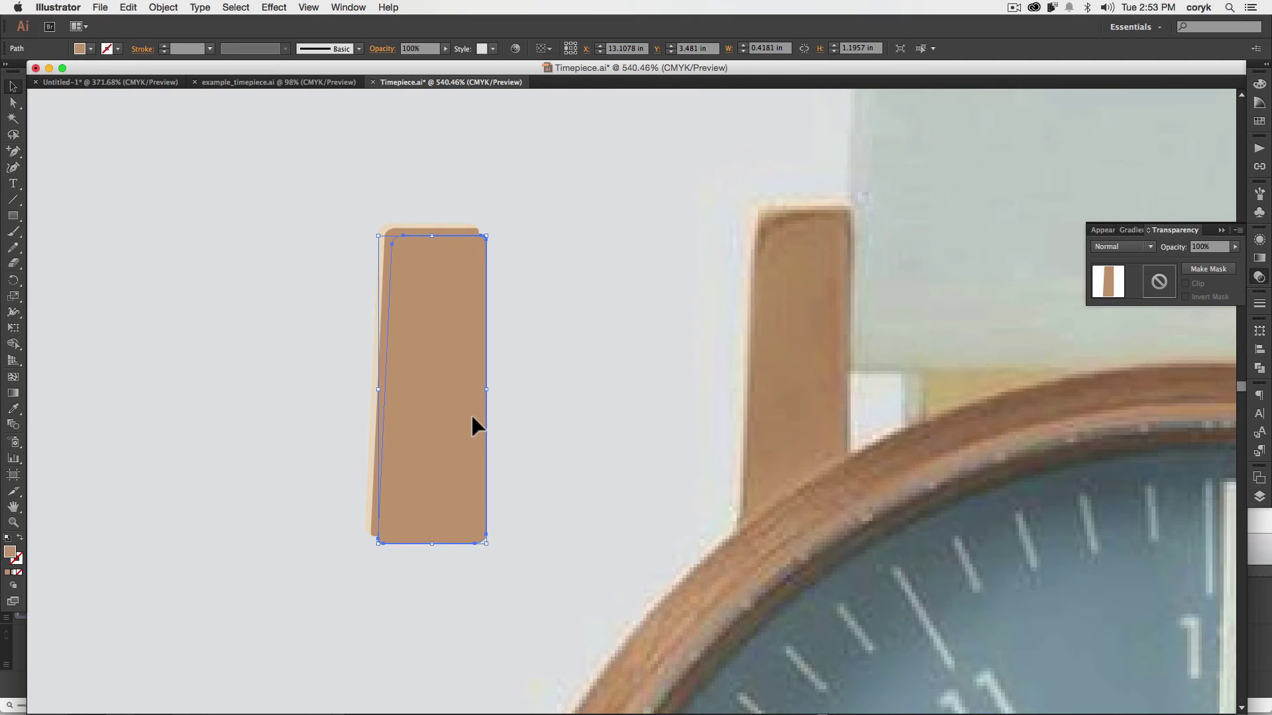
key(a)
click(393, 246)
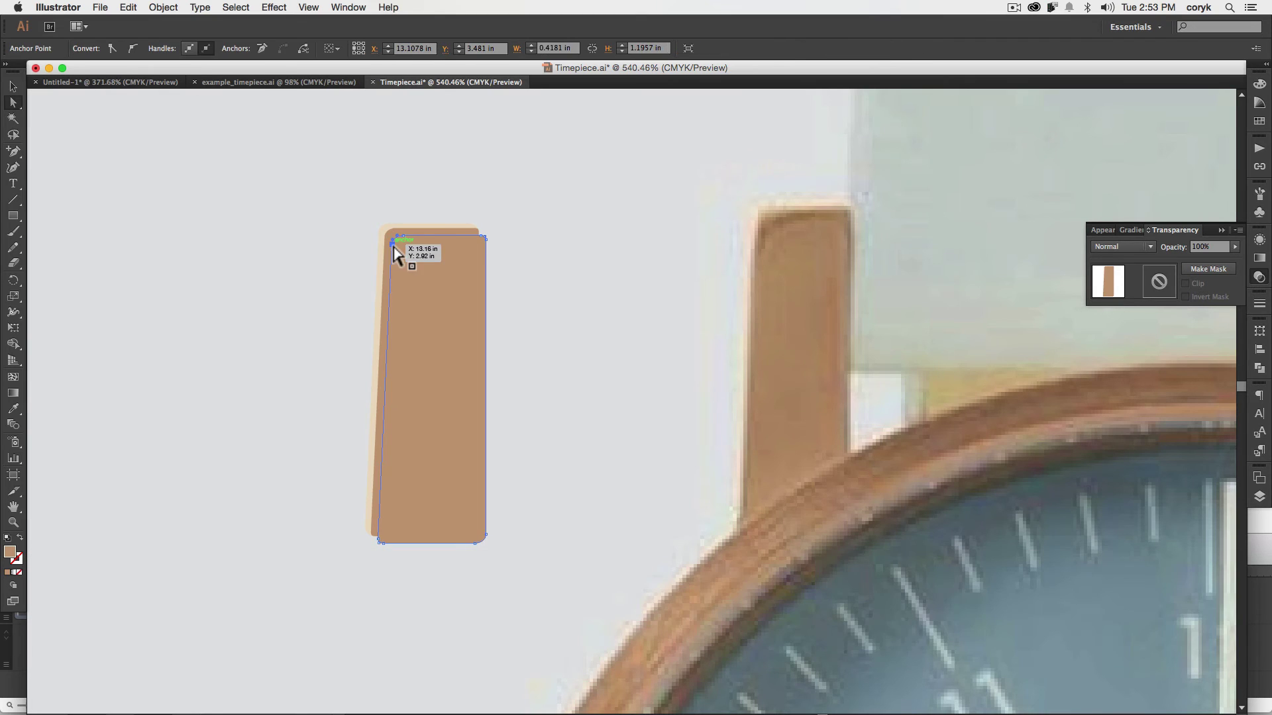
drag(391, 253, 387, 267)
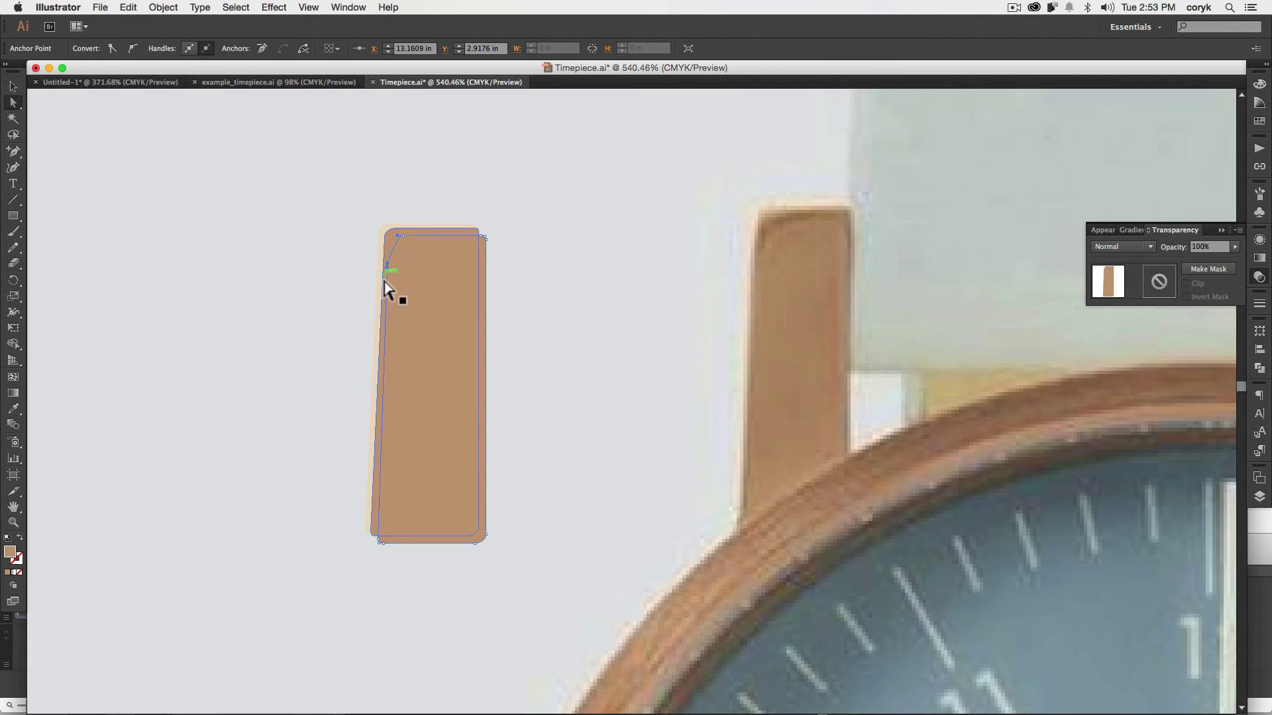
click(376, 537)
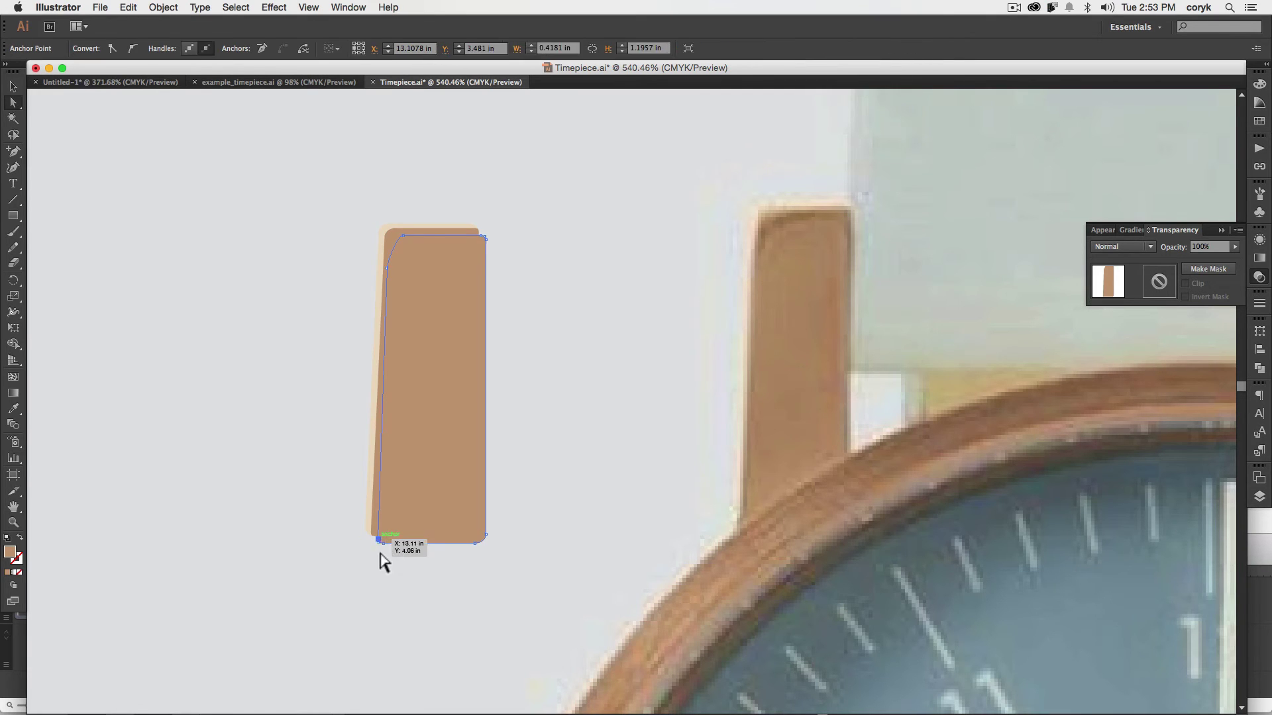
key(Left)
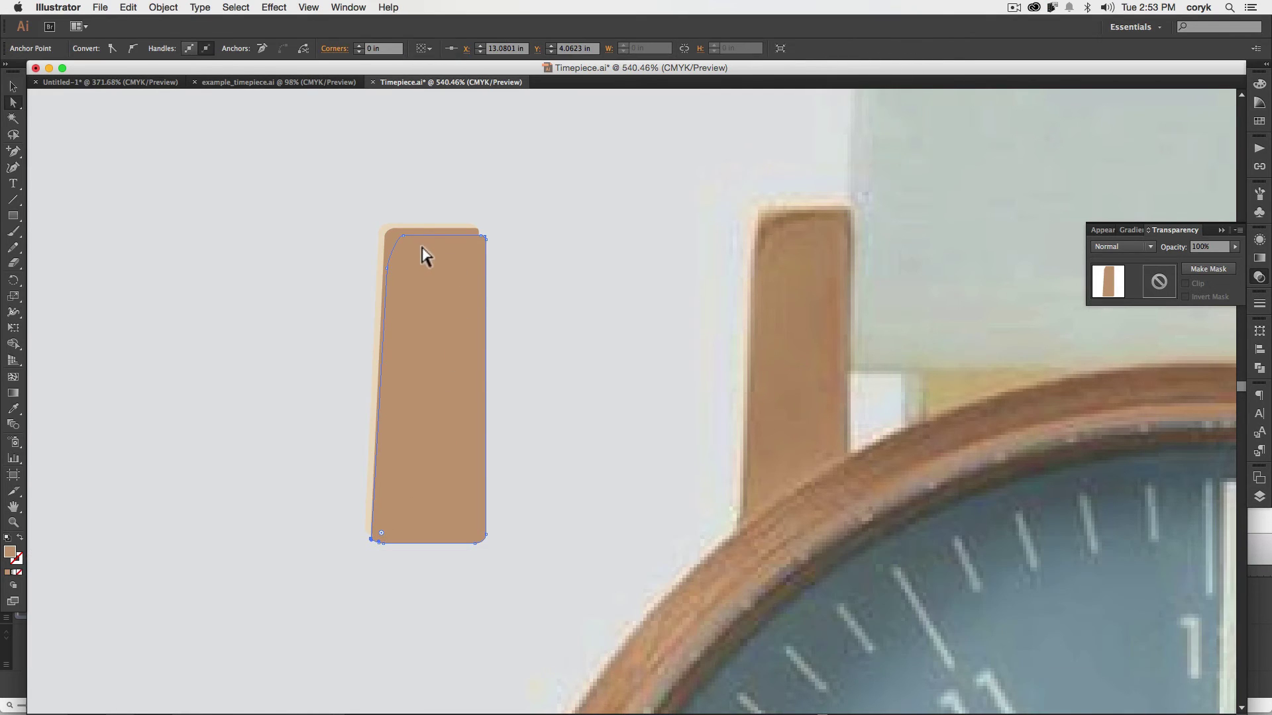
Adjust the copy's top anchor points and curve its upper-left corner into a wide rounded bend with the Convert Anchor Point tool
drag(406, 236, 420, 234)
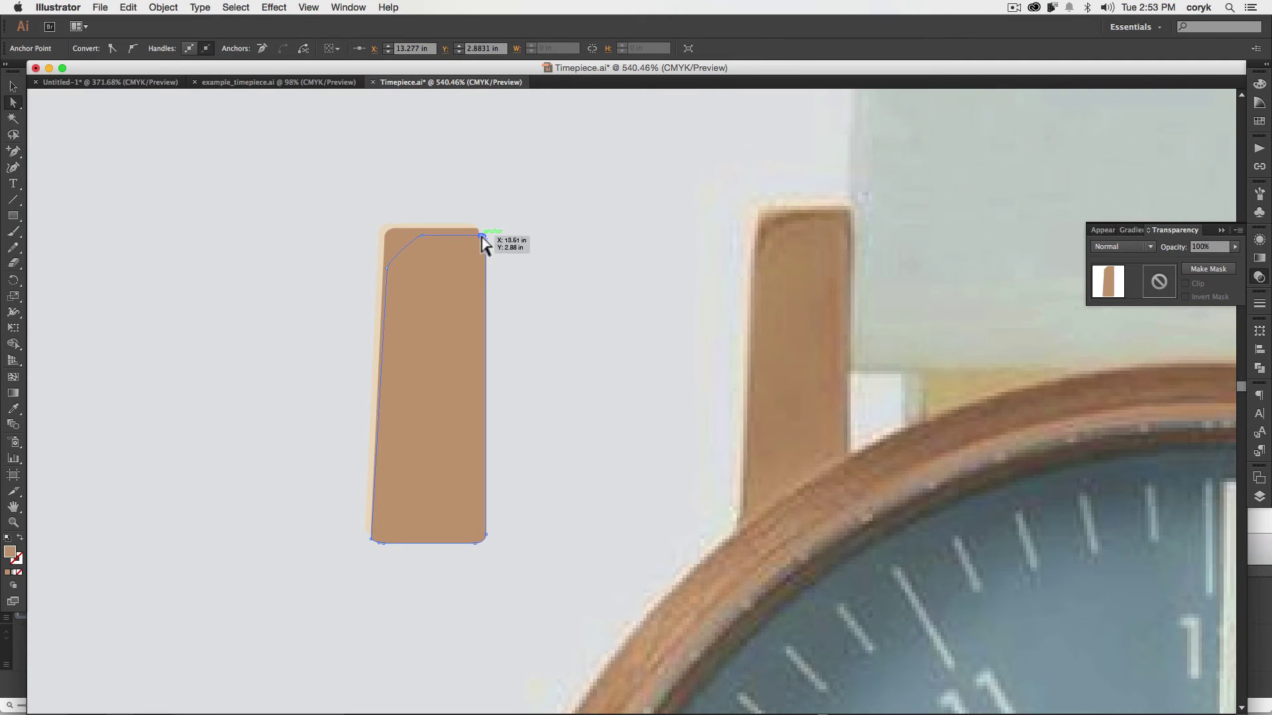
click(482, 237)
key(Up)
key(Down)
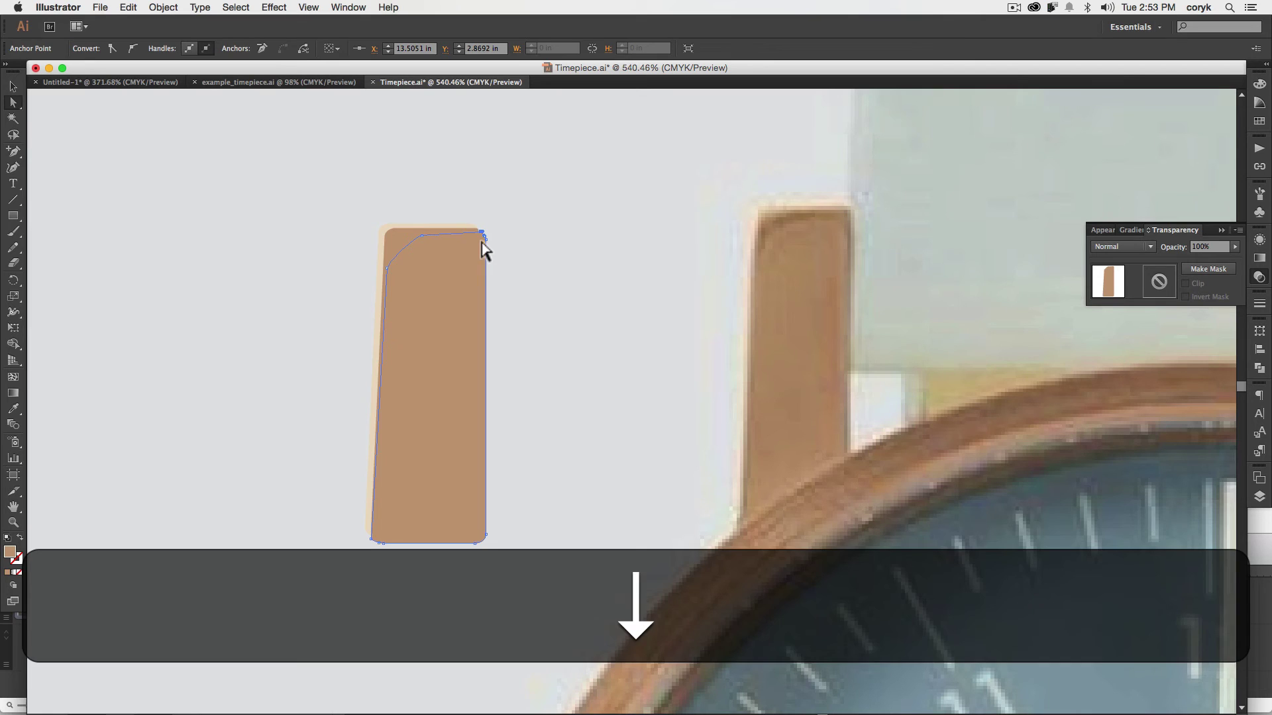
key(shift+c)
click(421, 236)
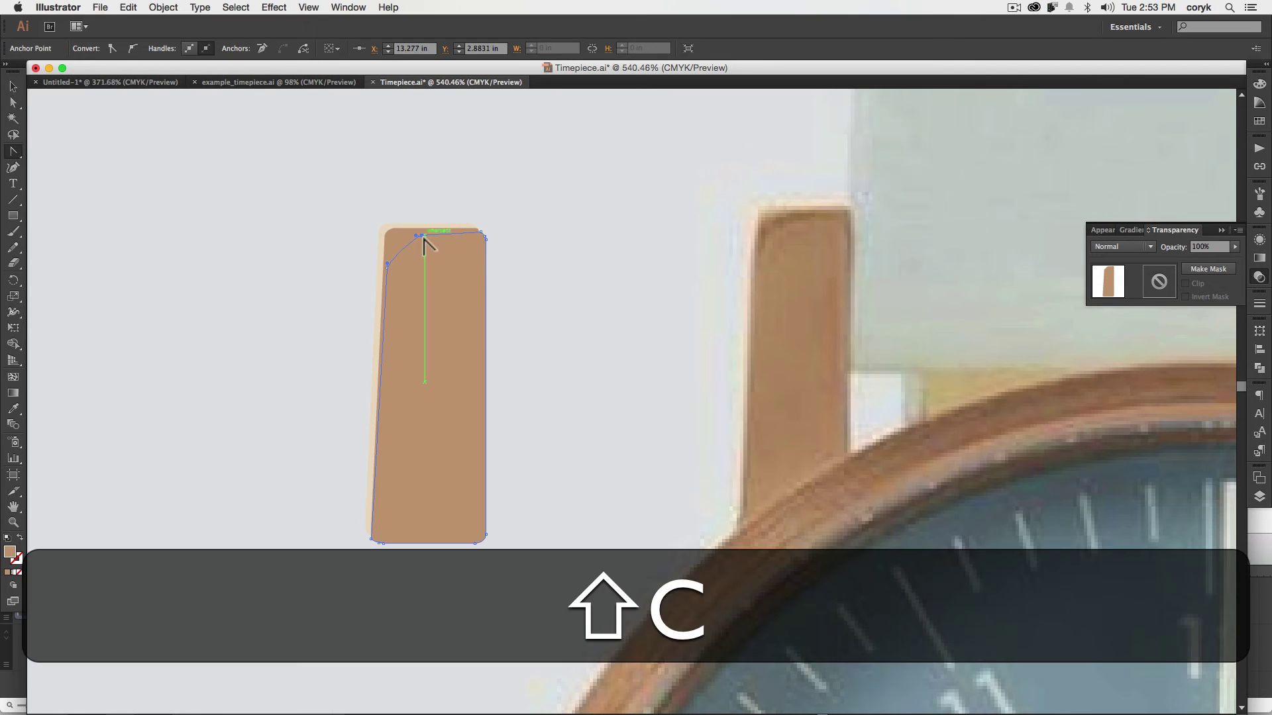
drag(434, 233, 451, 232)
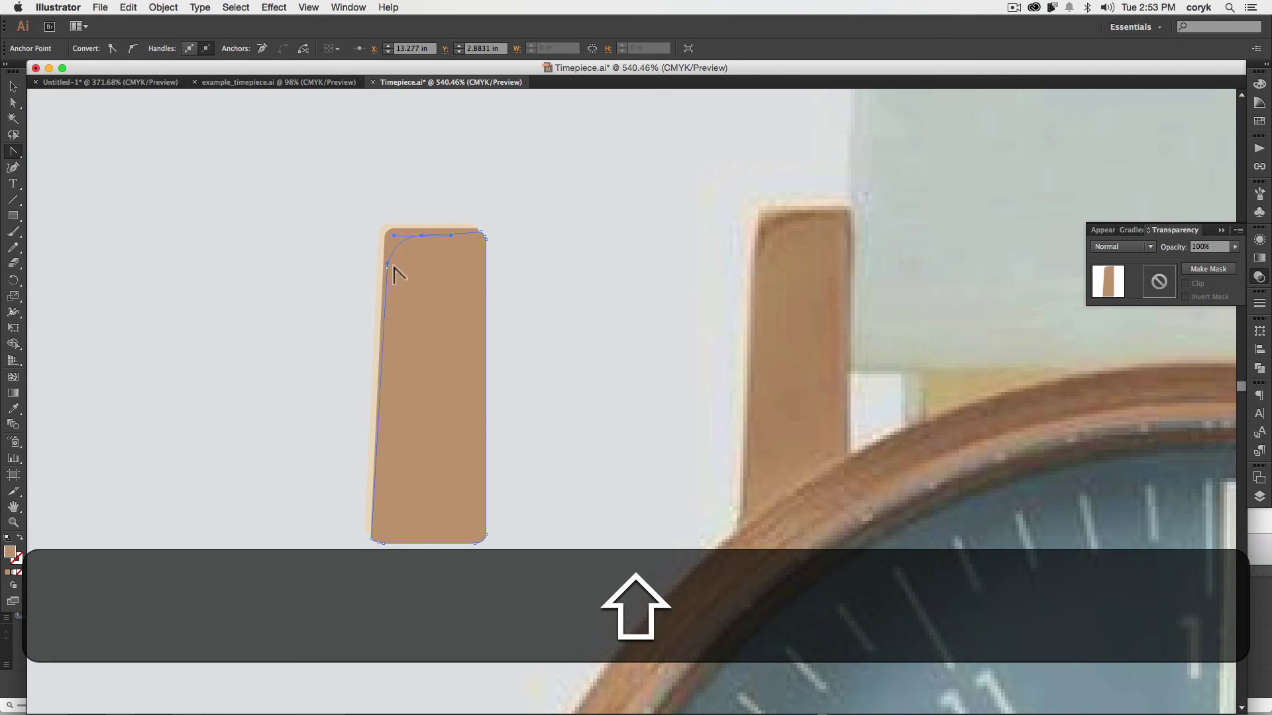
drag(388, 264, 419, 253)
key(a)
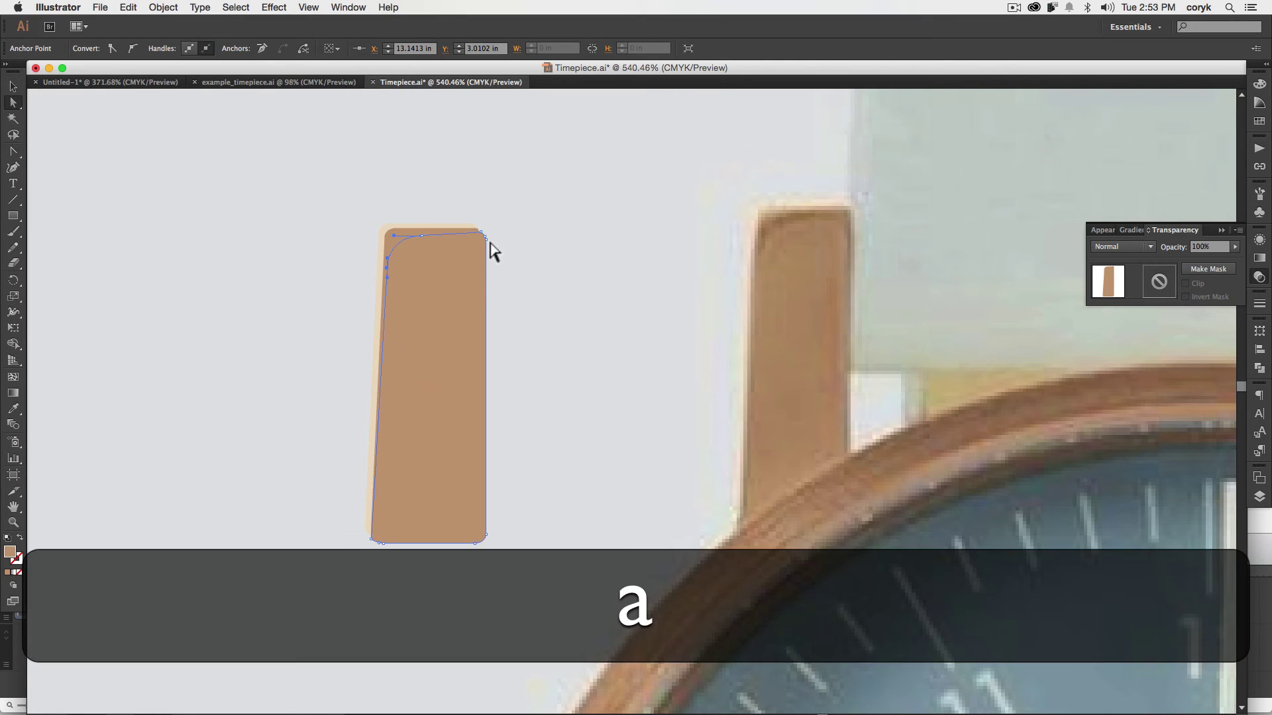
Trim the part of the reshaped copy that overhangs the original lug using the Shape Builder tool, and deselect both shapes
key(v)
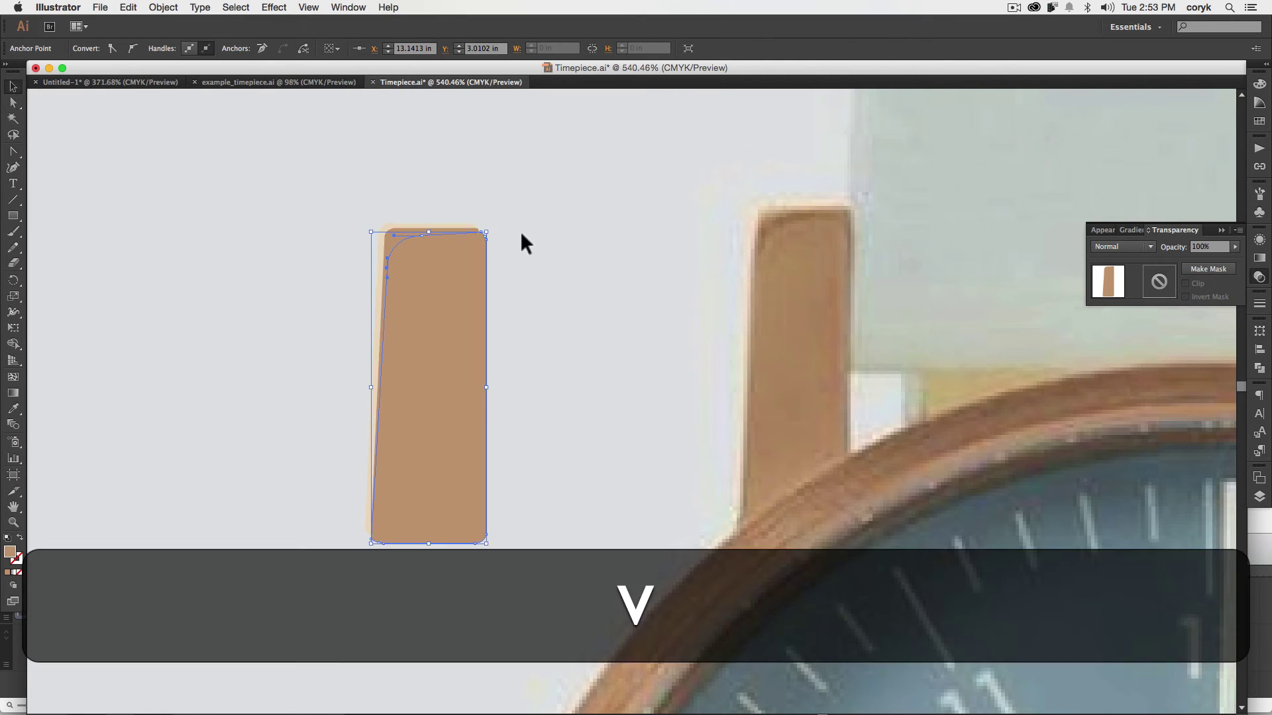
click(520, 239)
click(423, 228)
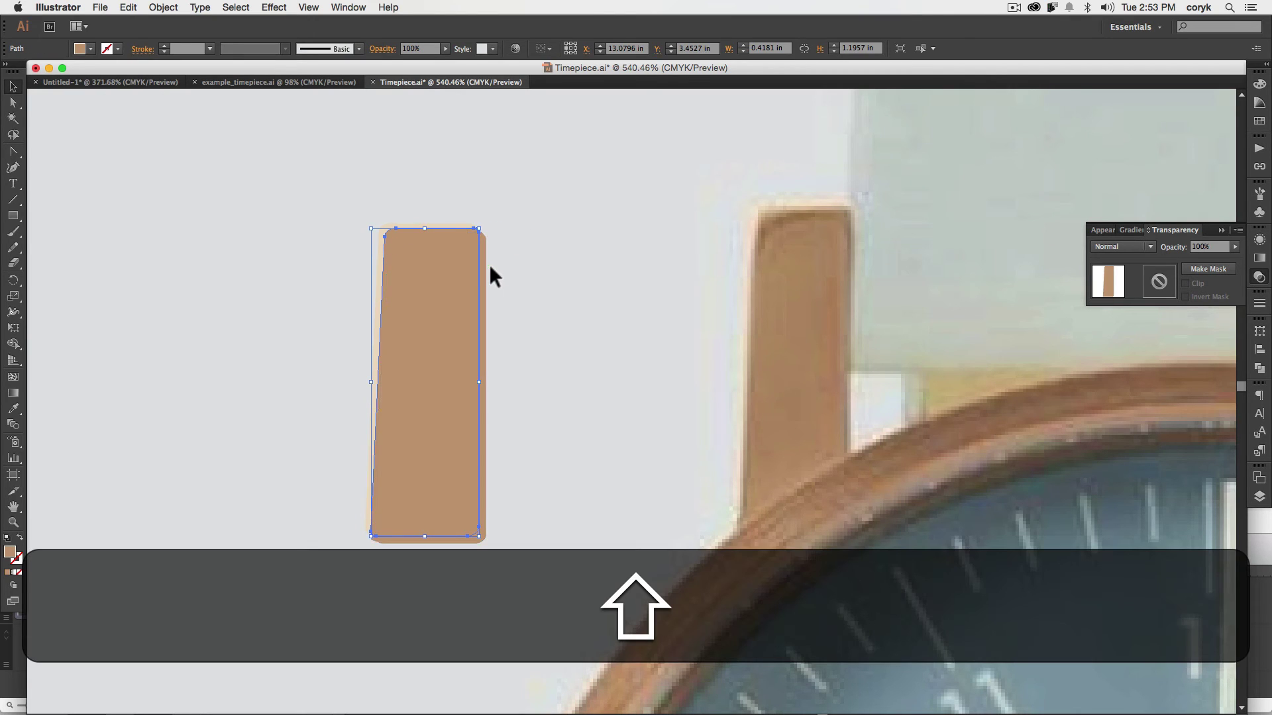
shift+click(483, 267)
key(shift+m)
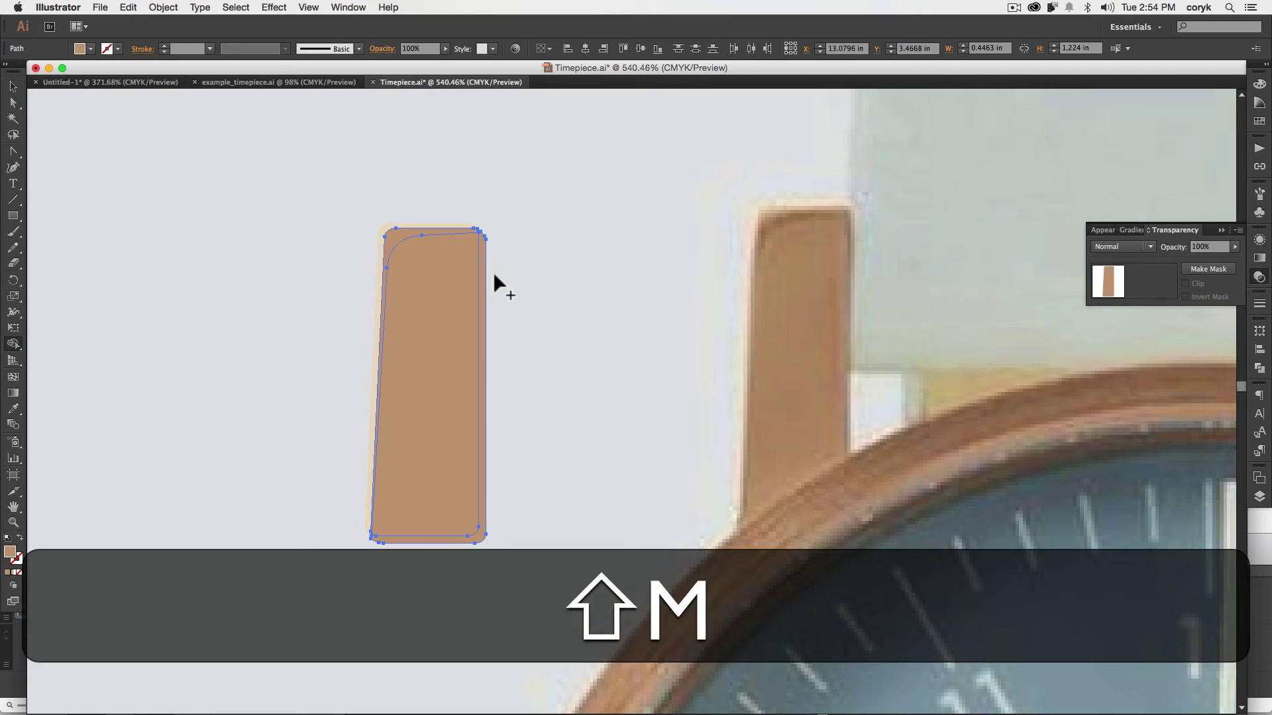
alt+click(483, 341)
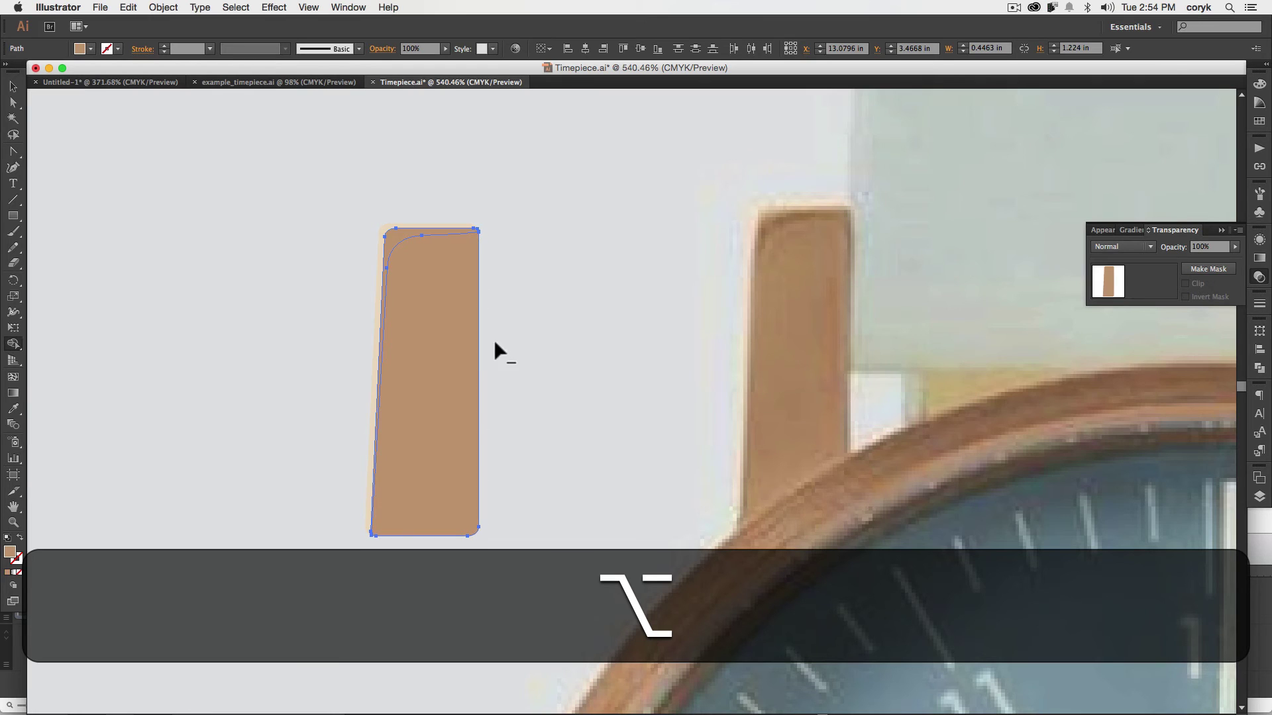
key(v)
click(527, 332)
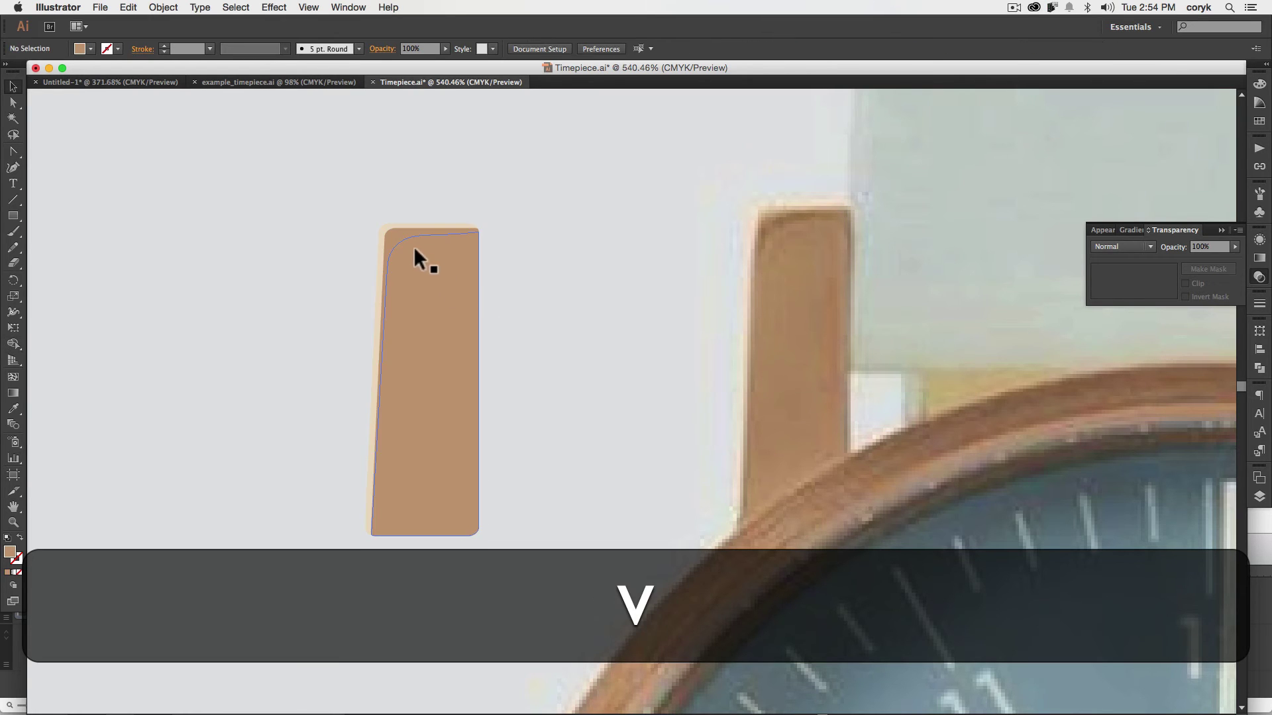
Recolour the lug shape behind the rounded copy with the darker brown sampled from the top edge of the reference photo's lug
click(400, 232)
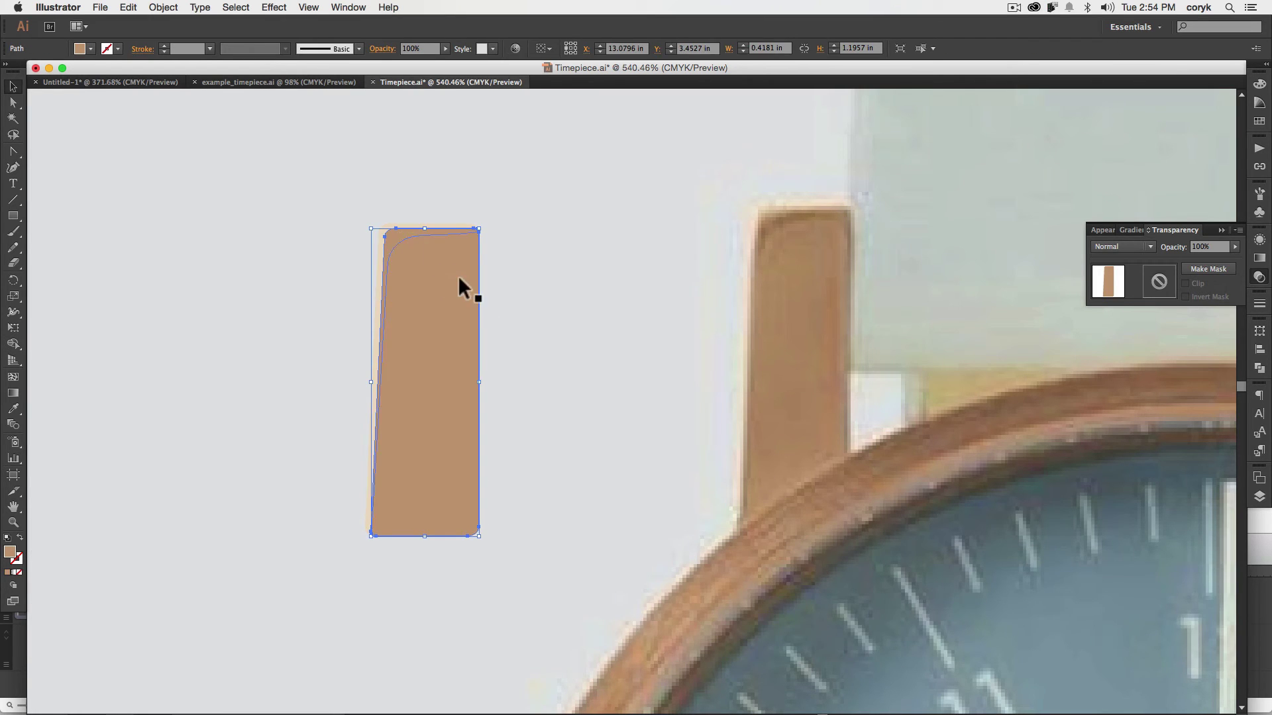
key(i)
shift+click(808, 205)
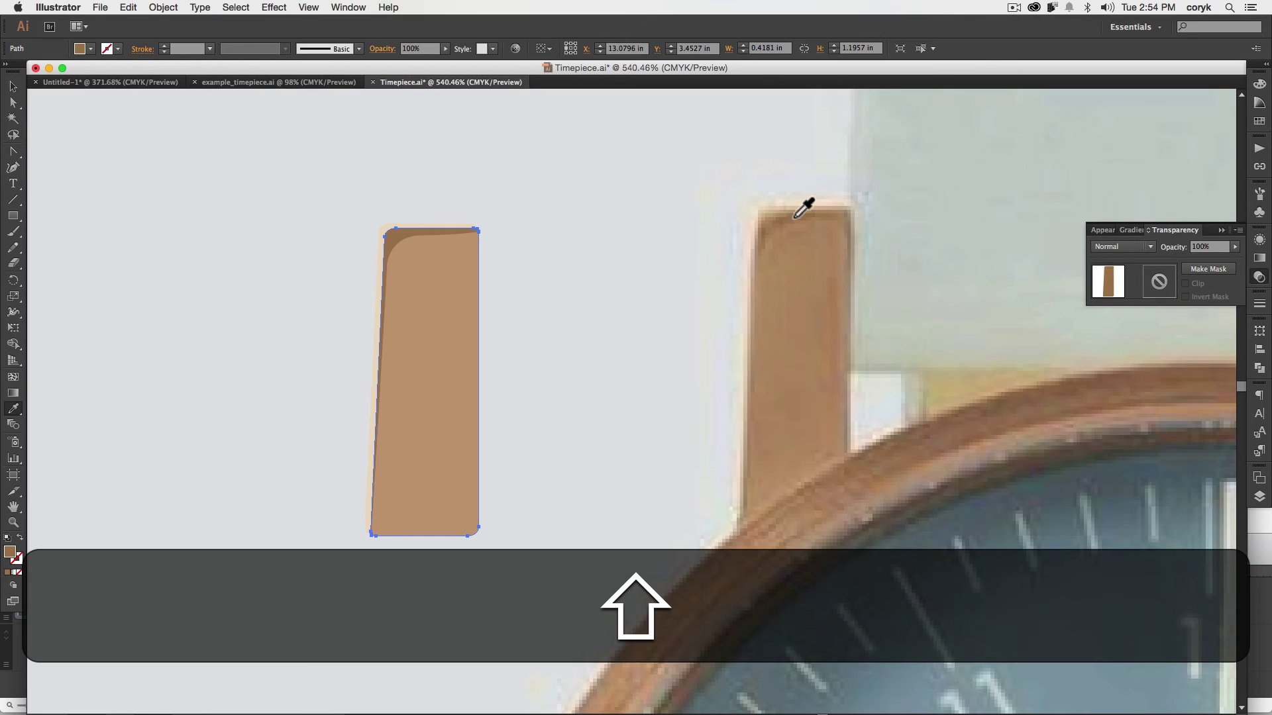
key(shift+v)
click(550, 323)
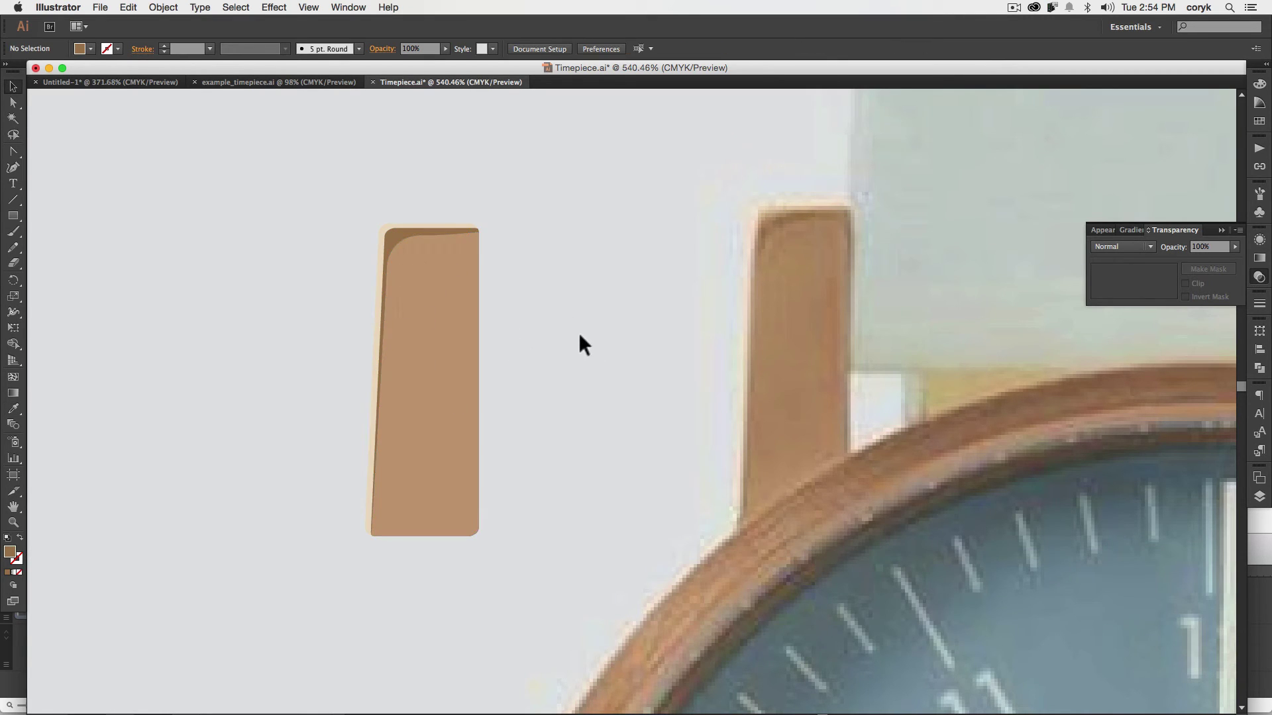
Fill the rounded front lug shape with a linear gradient using its tan brown for both stops, located at 16.3% and 69.74%
click(403, 248)
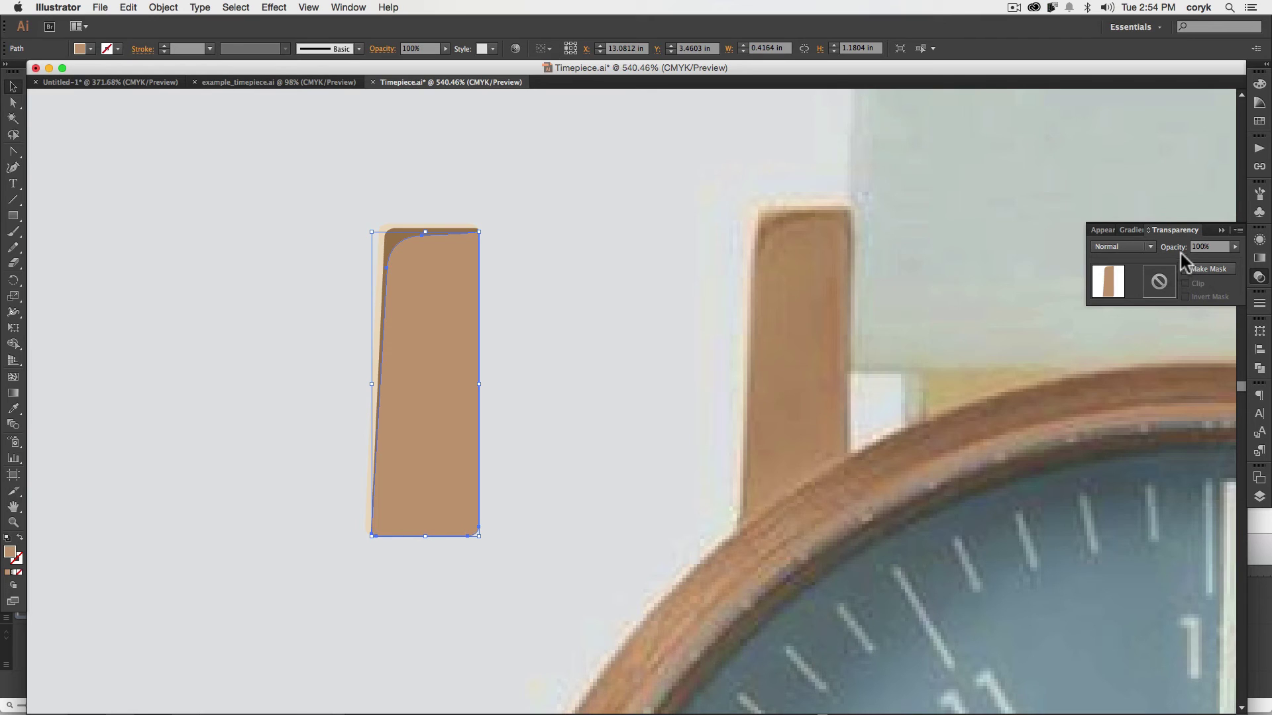
click(1259, 259)
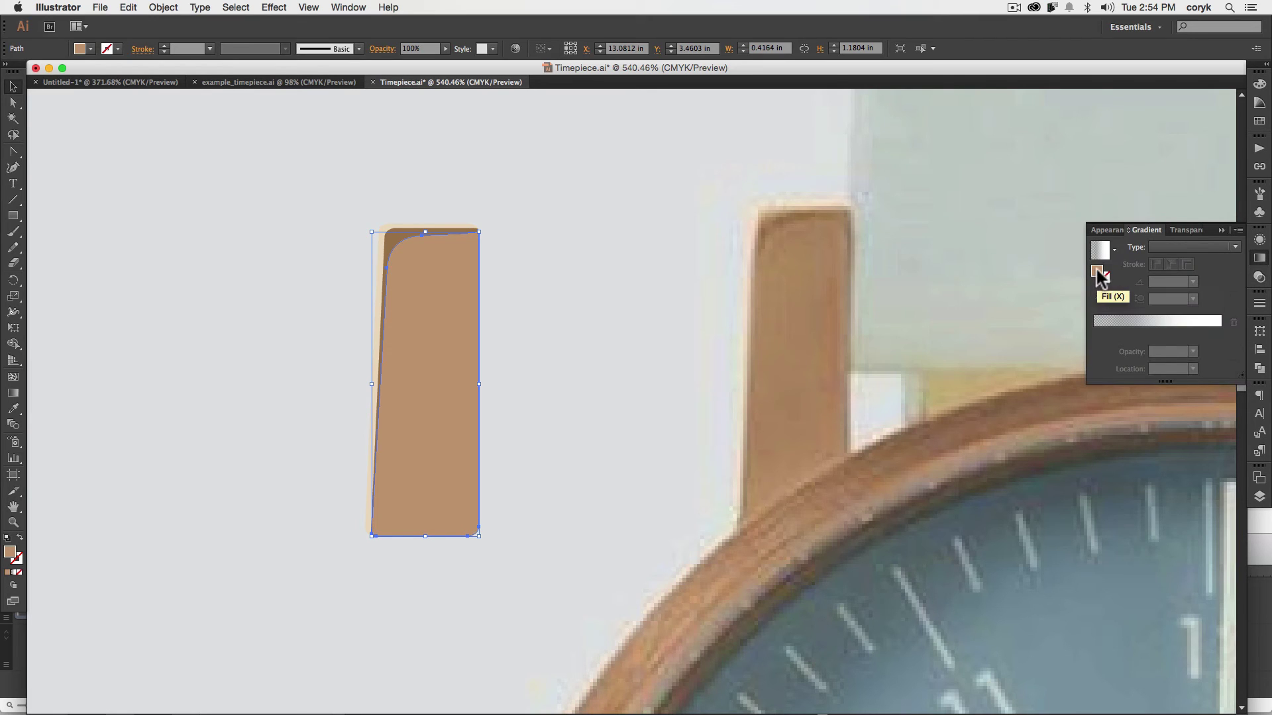
click(1098, 320)
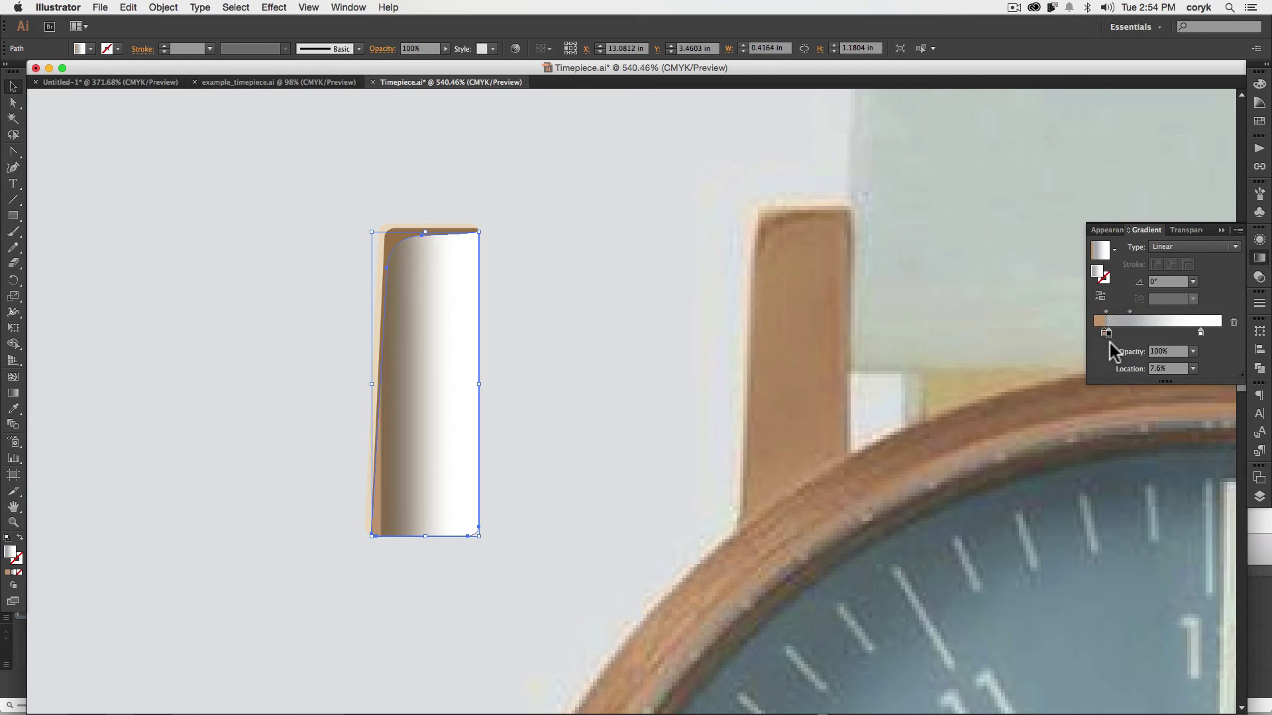
drag(1106, 332, 1112, 356)
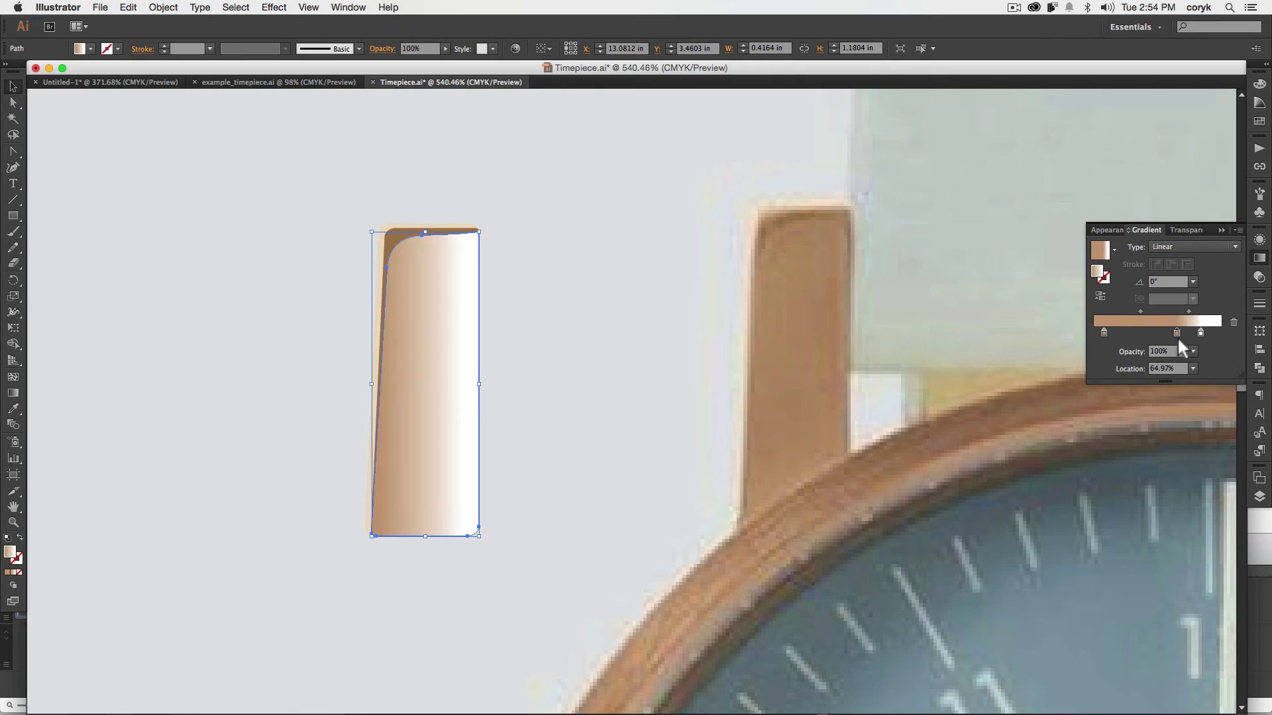
drag(1200, 333, 1185, 342)
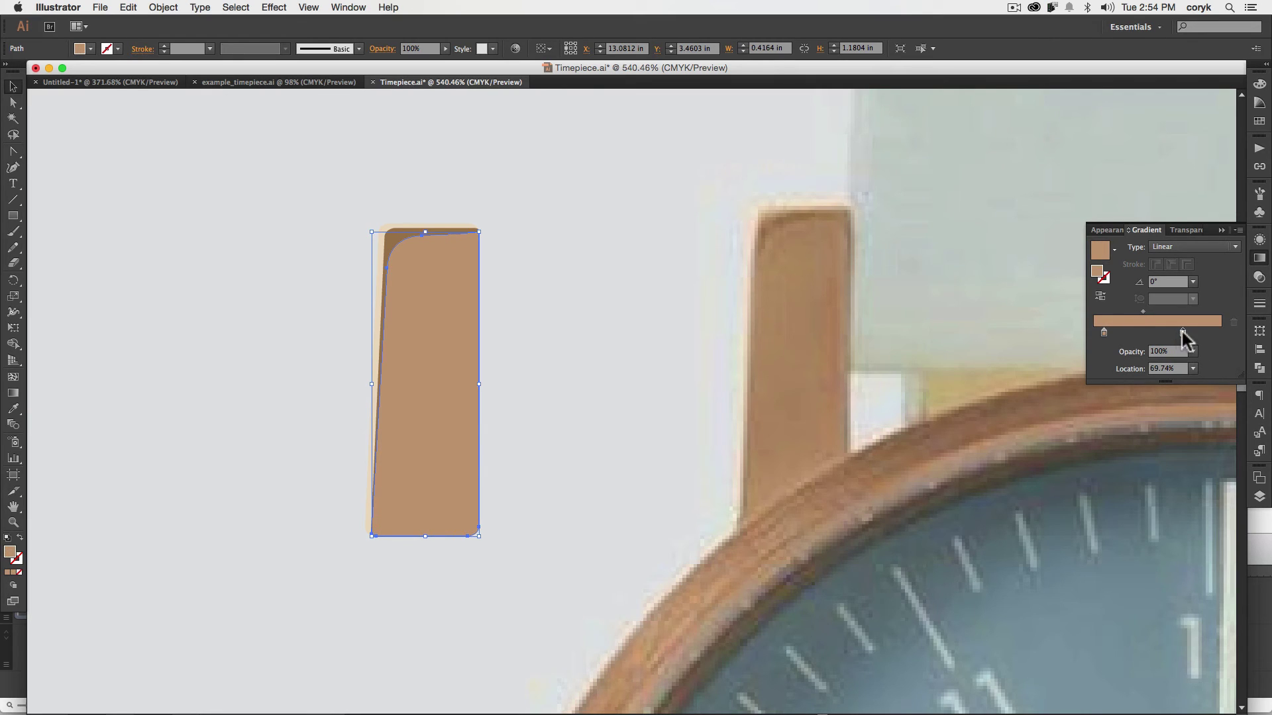
drag(1103, 331, 1113, 330)
Set the opacity of the gradient's first colour stop to 10%
double_click(1114, 332)
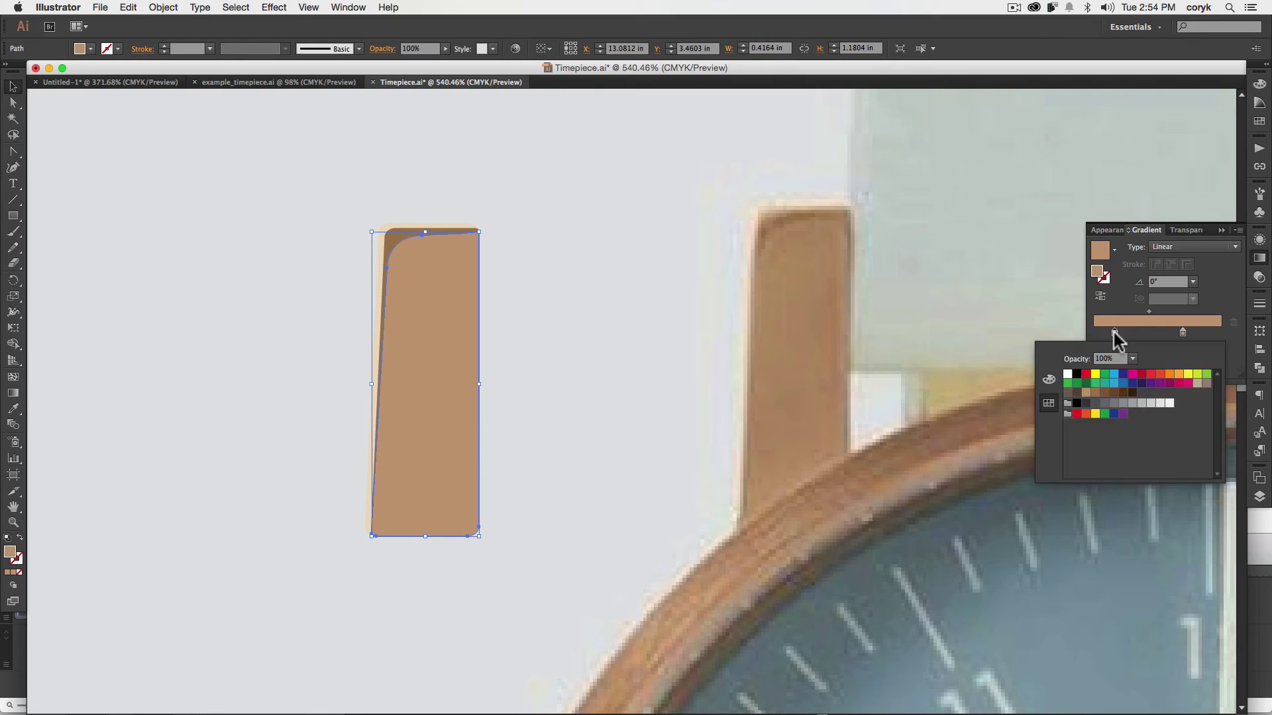
click(1131, 359)
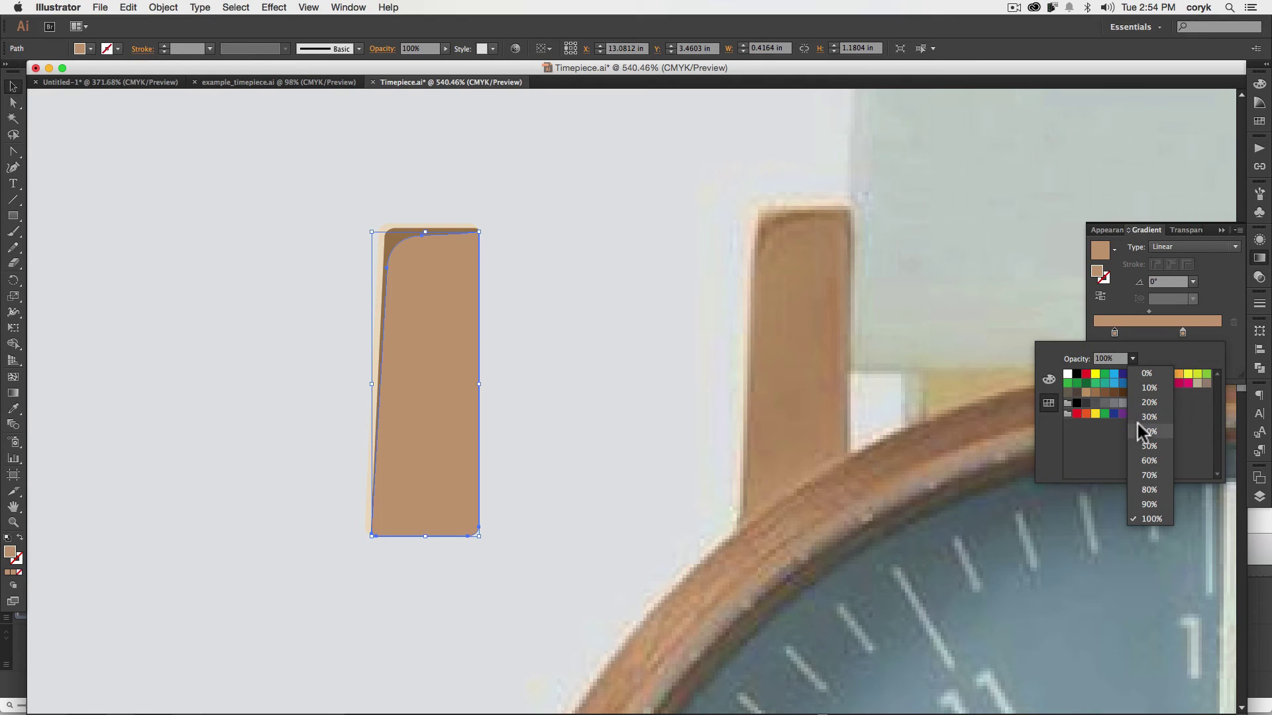
click(1148, 384)
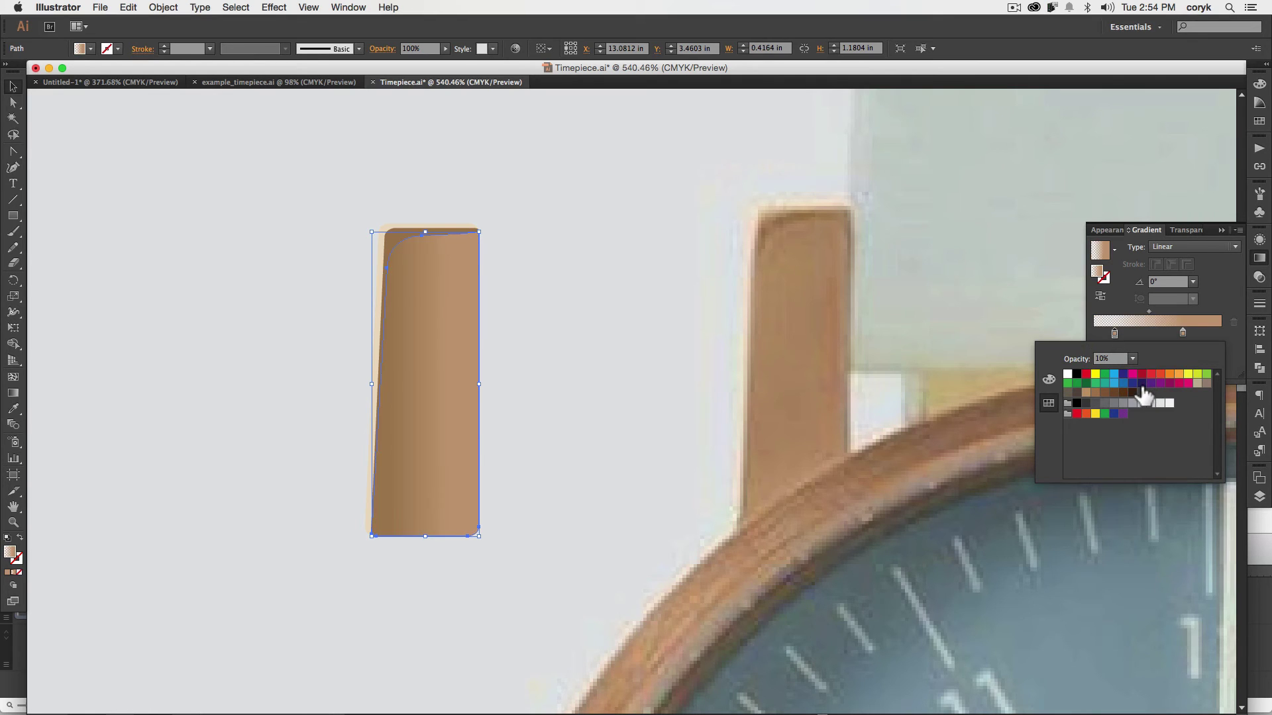
Try tilting the front lug shape's gradient to an angle of -19°, and clear that angle
click(1163, 278)
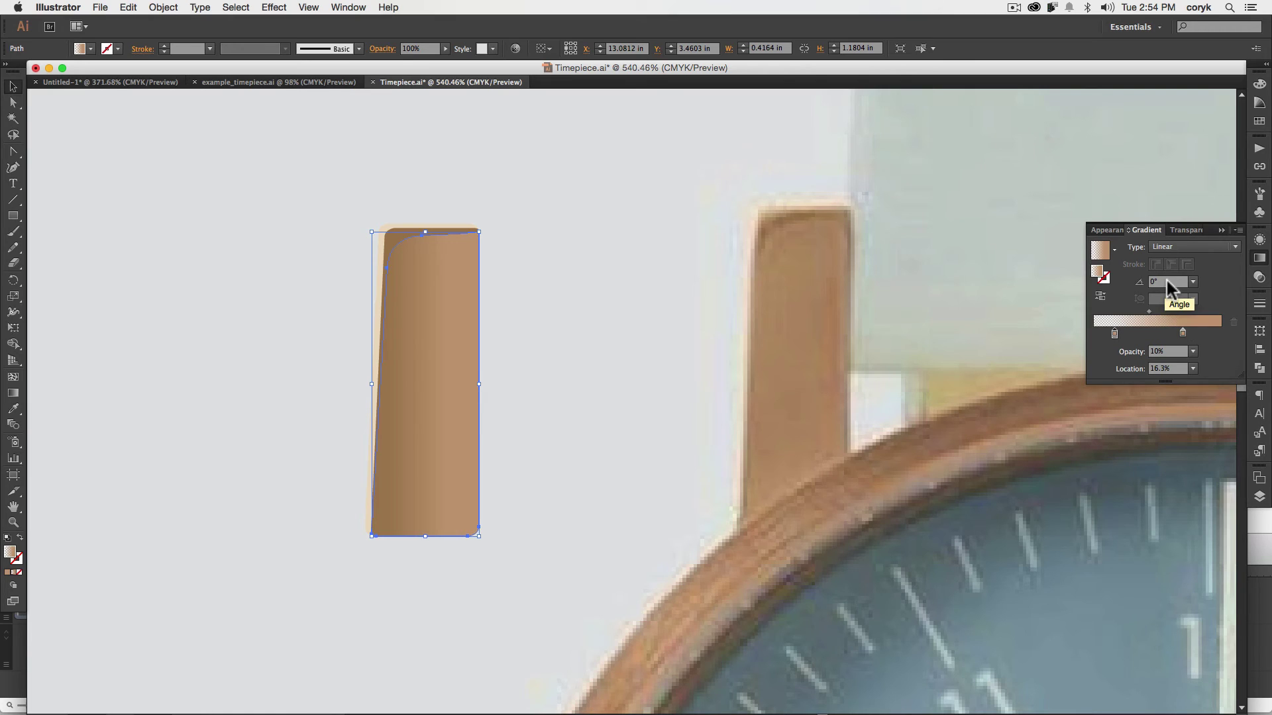
key(Up)
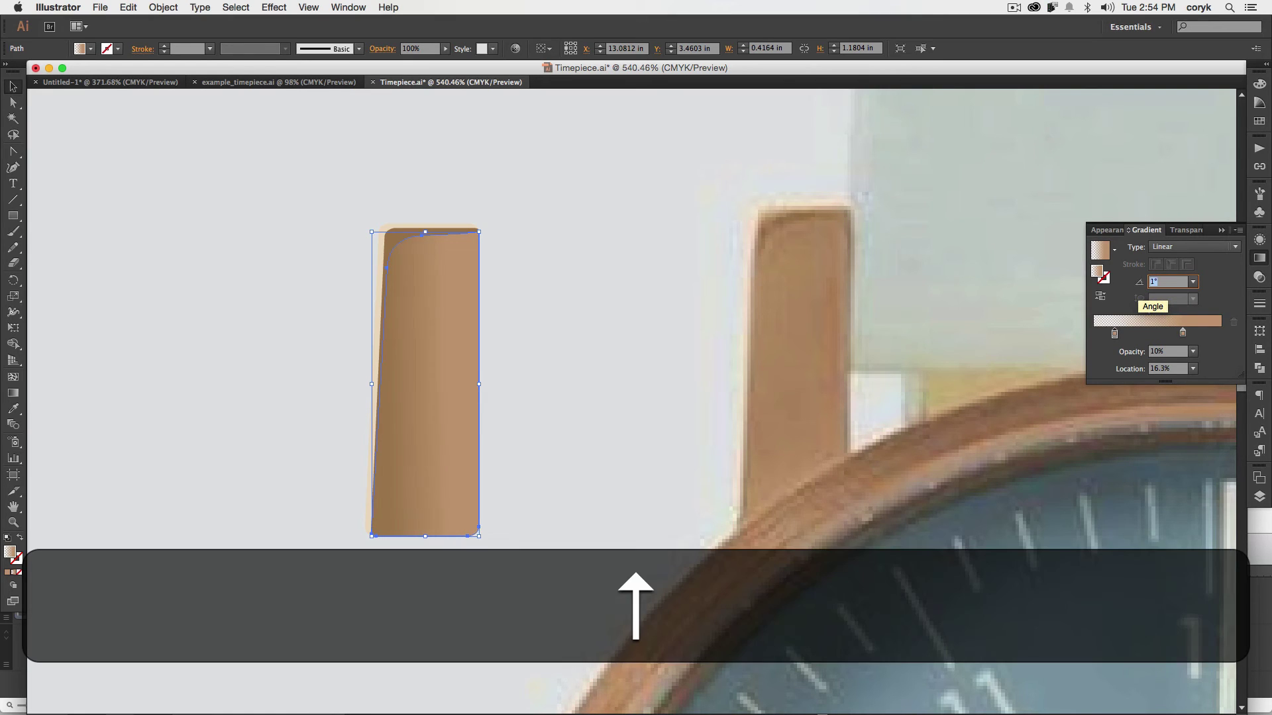
key(Down)
key(Down)
key(Down)
key(Down)
key(Down)
key(Down)
key(Down)
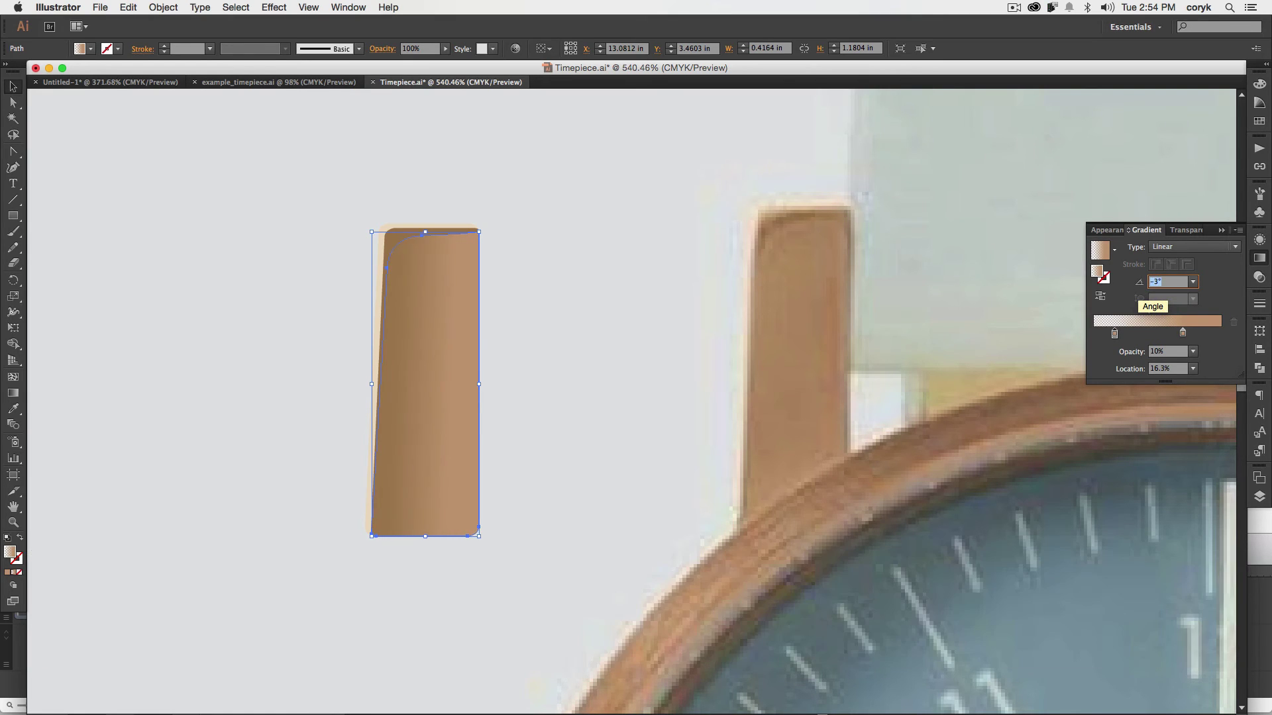
key(Down)
key(Down)
key(Down)
key(Down)
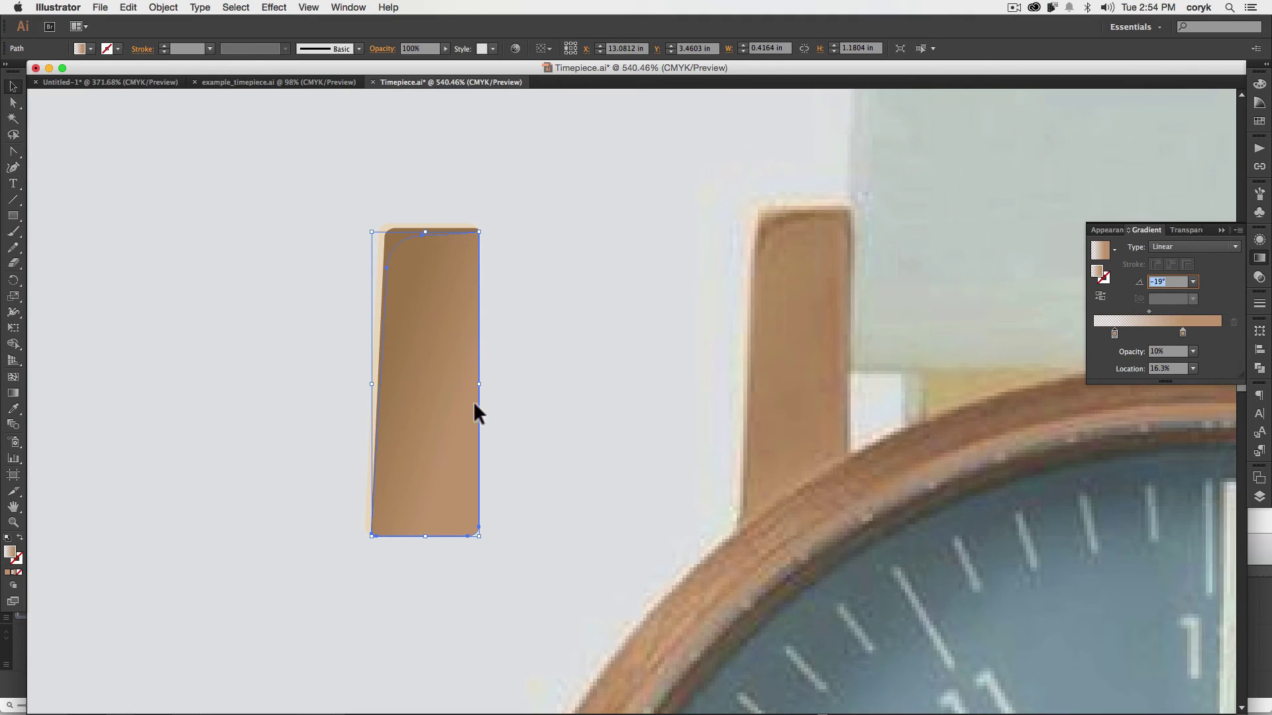
text(g)
key(BackSpace)
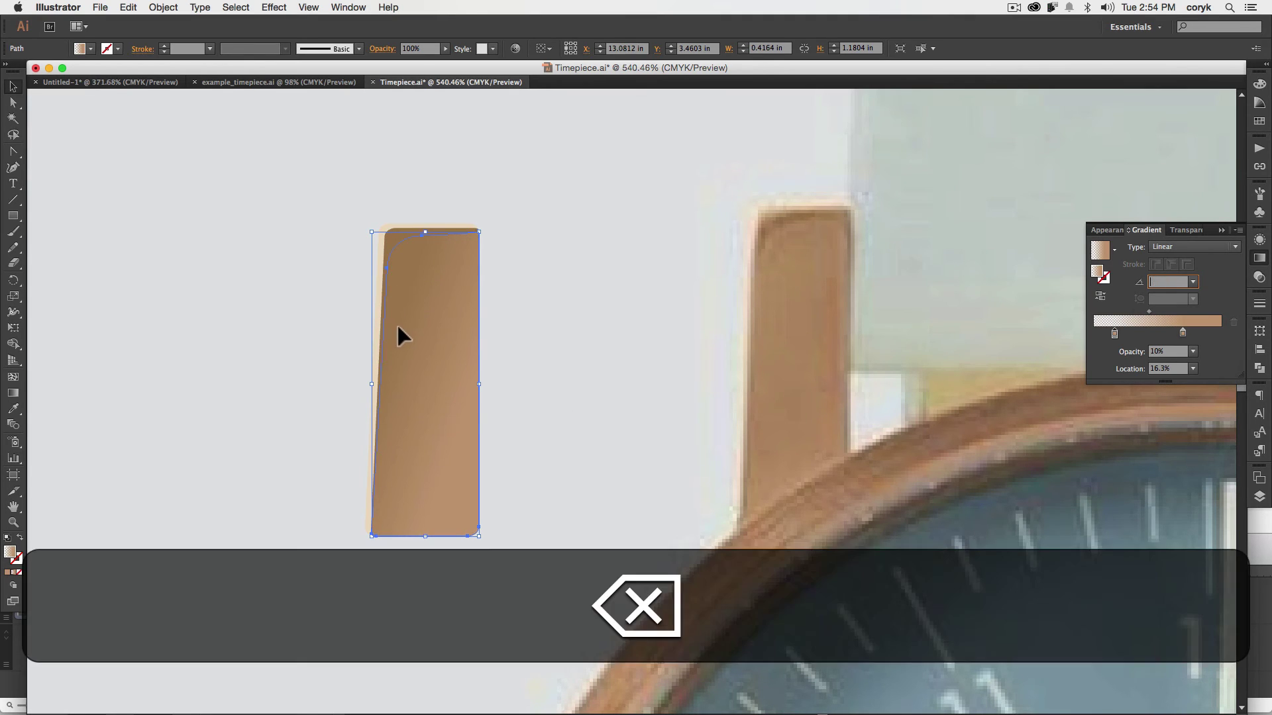
key(Return)
Set the front lug shape's gradient angle to 20°
click(1168, 282)
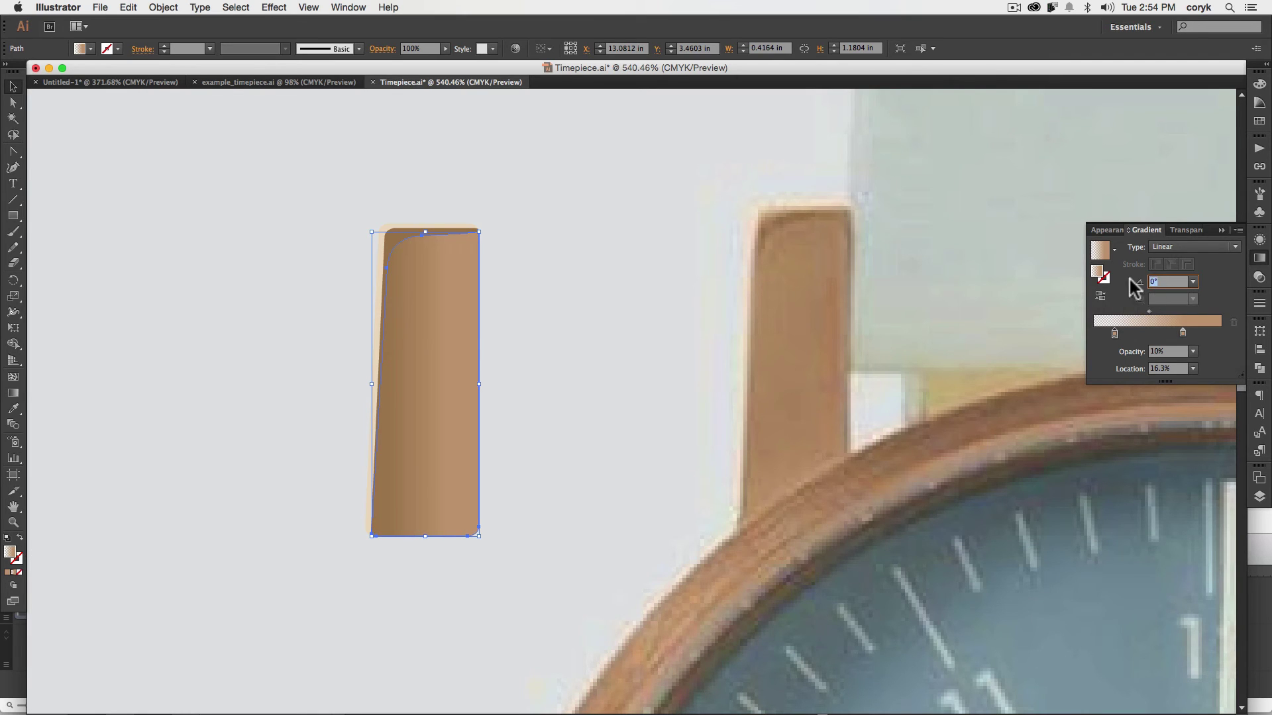
text(20)
key(Return)
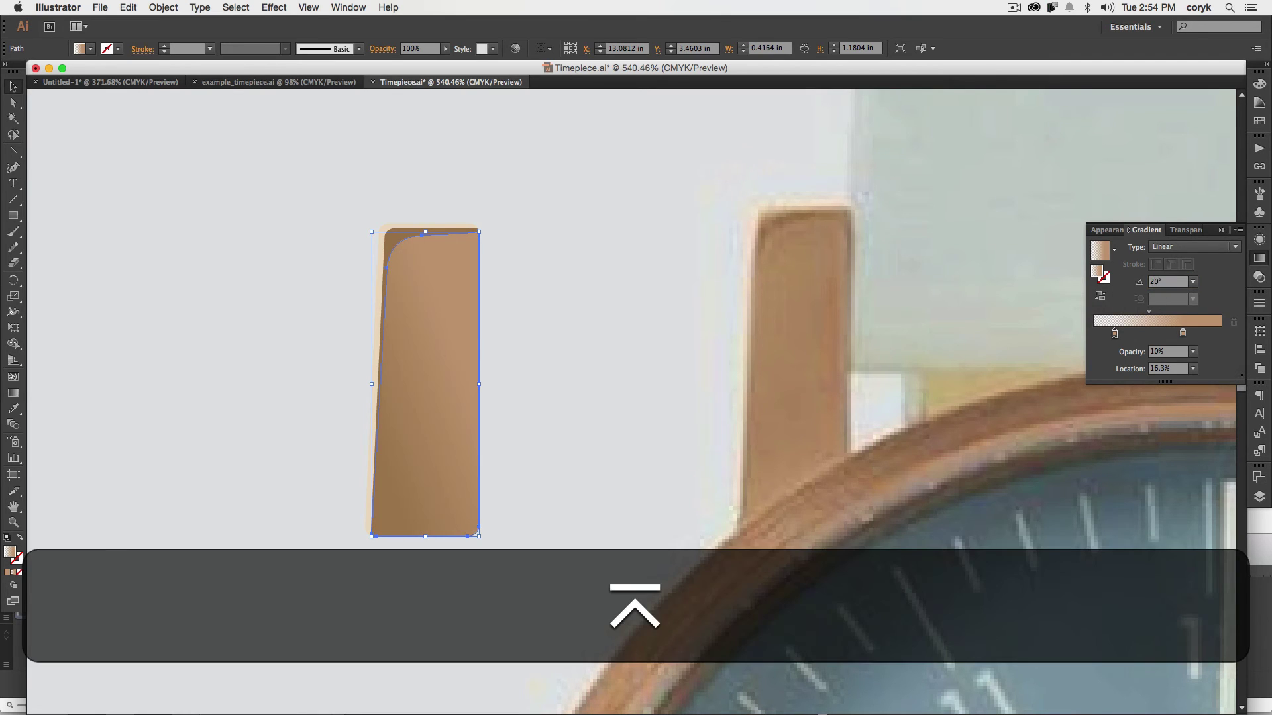
Redraw the front lug shape's gradient diagonally at about -61.7° from the upper-left edge, and shift its end stop further along
key(g)
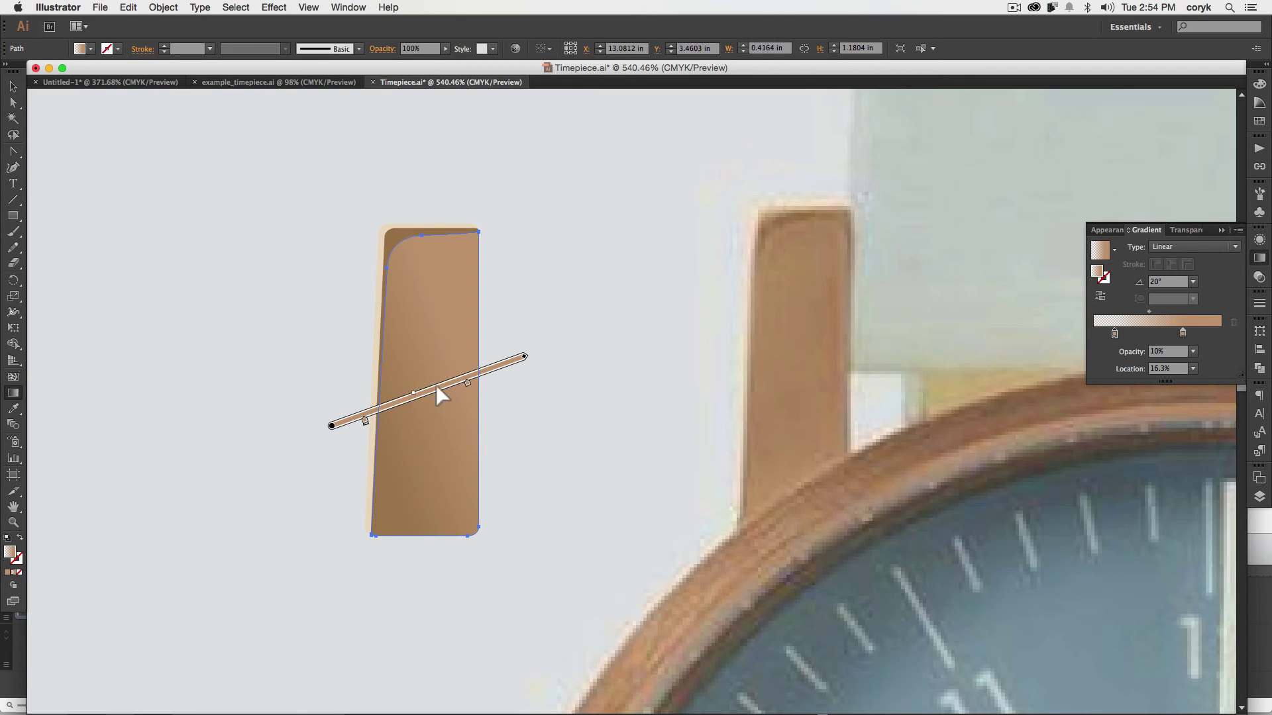
mouse_move(437, 387)
mouse_down()
mouse_move(451, 278)
mouse_move(473, 279)
mouse_move(477, 299)
mouse_up()
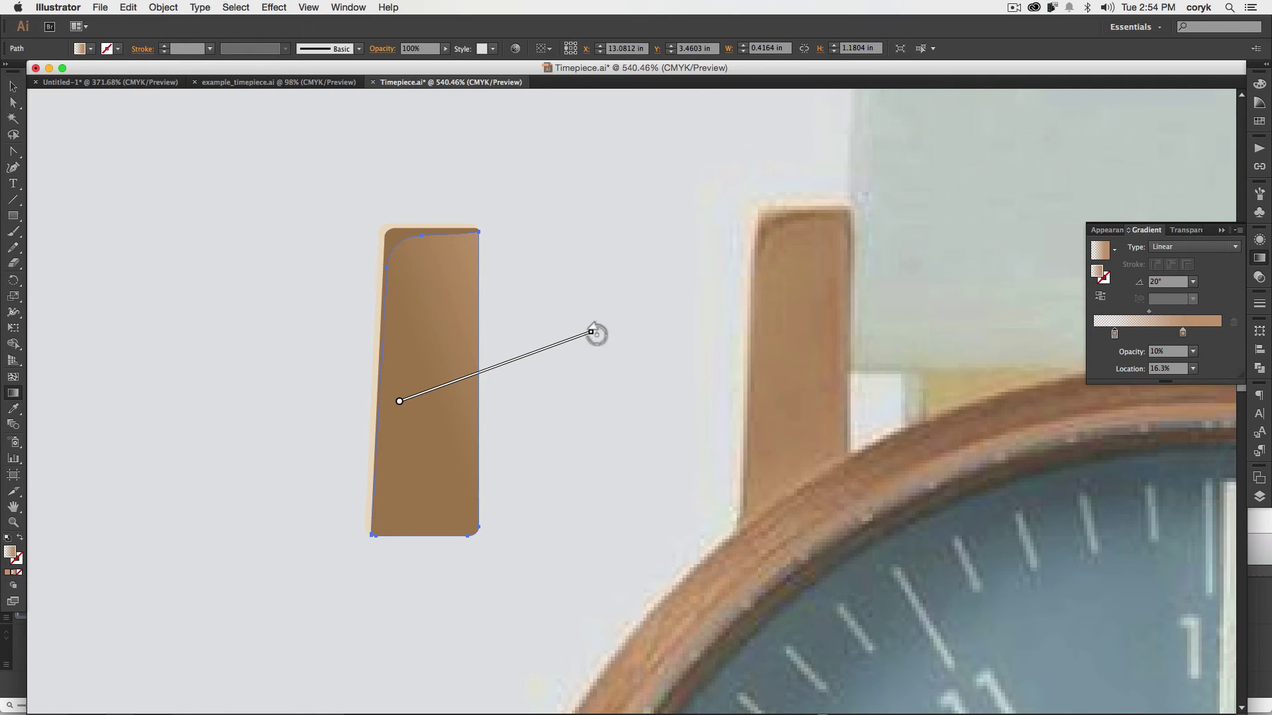
mouse_move(596, 334)
mouse_down()
mouse_move(568, 454)
mouse_move(484, 530)
mouse_up()
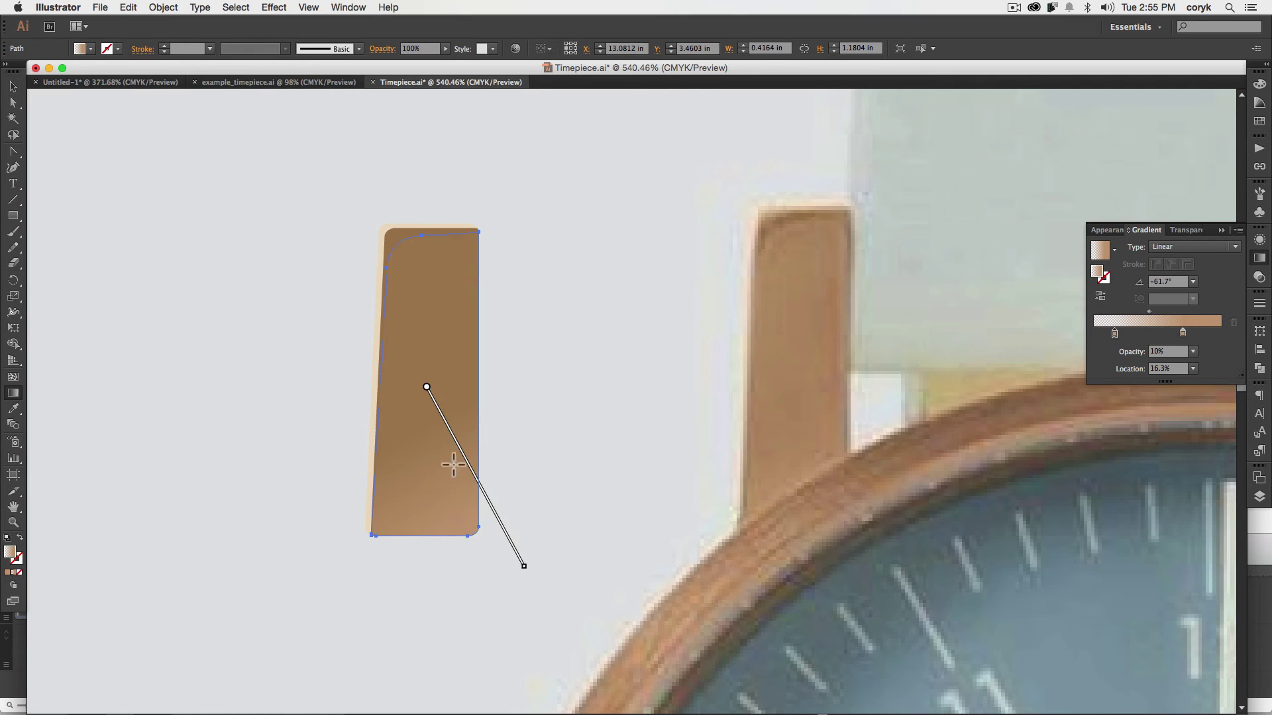
mouse_move(459, 454)
mouse_down()
mouse_move(433, 308)
mouse_move(371, 298)
mouse_up()
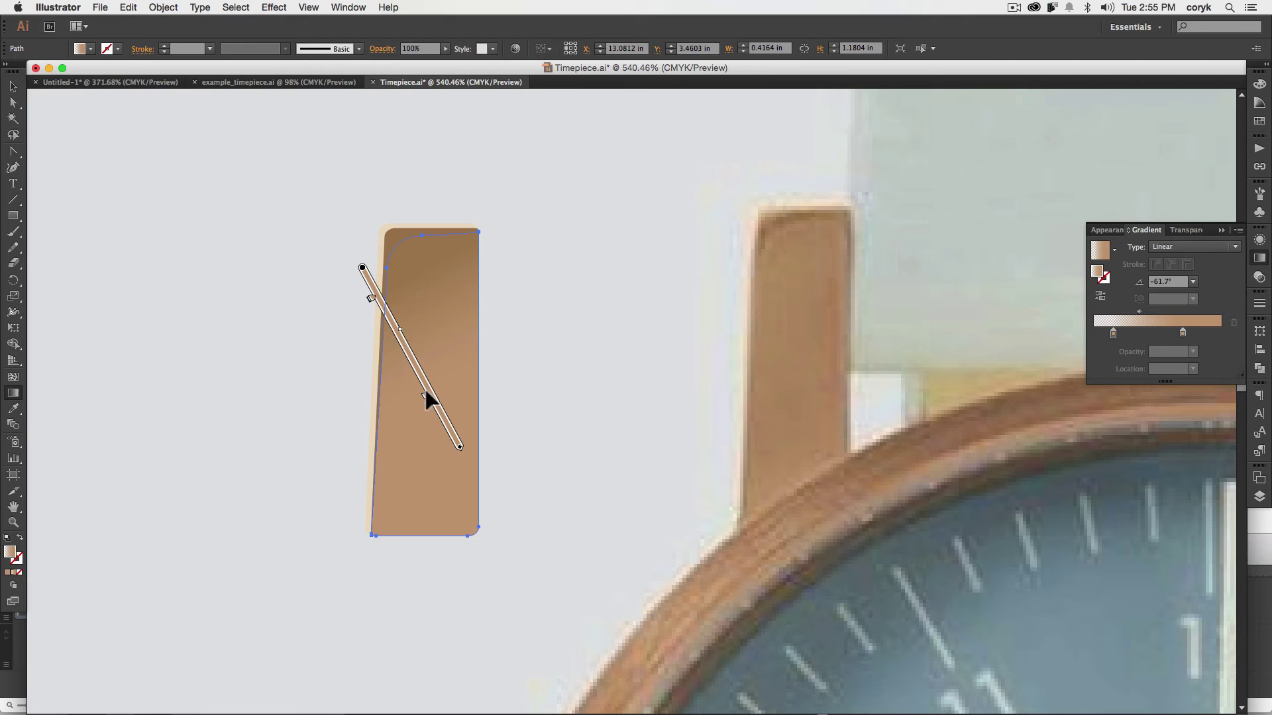
drag(427, 401, 443, 431)
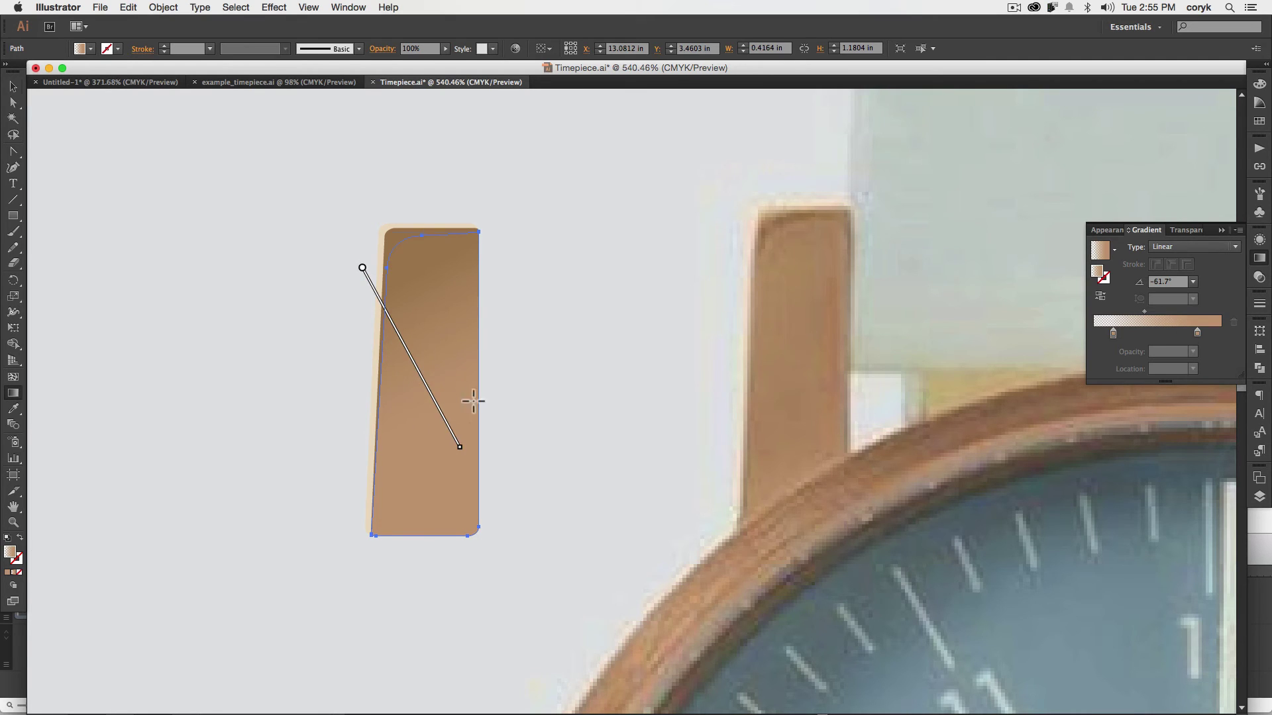
key(v)
click(560, 412)
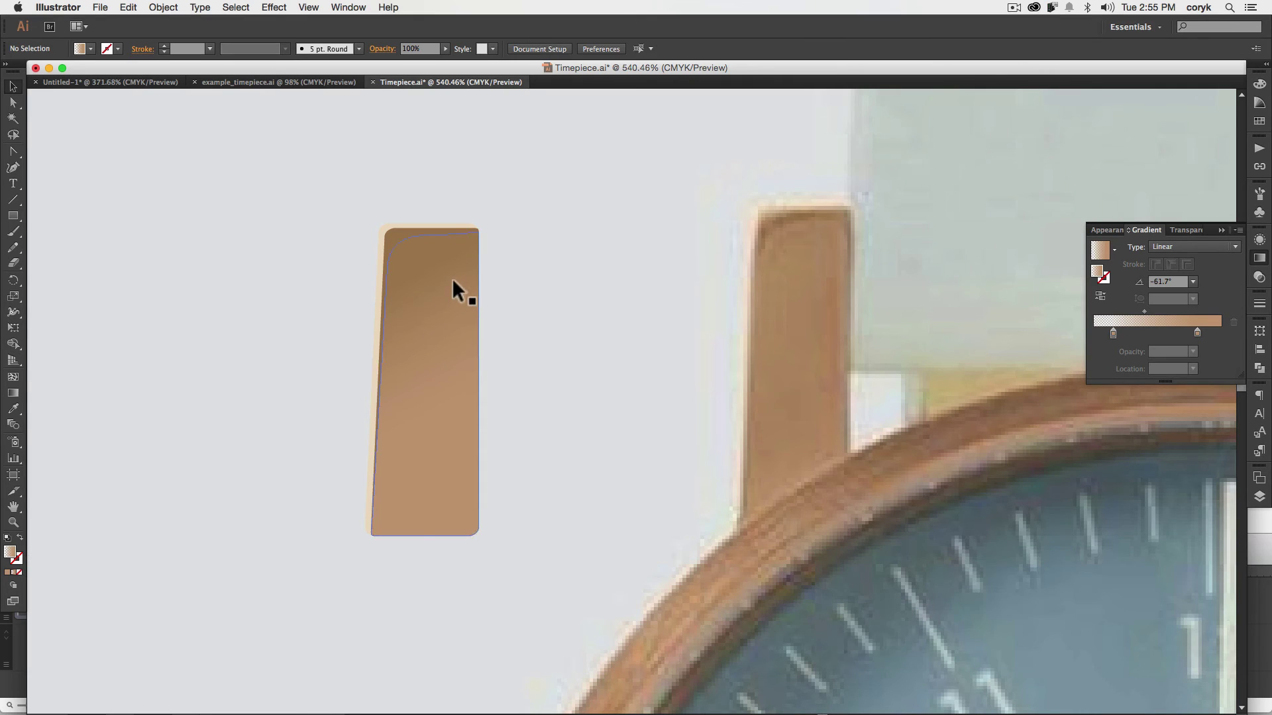
Set the opacity of the front lug shape's first gradient stop to 30%
click(453, 282)
click(1113, 333)
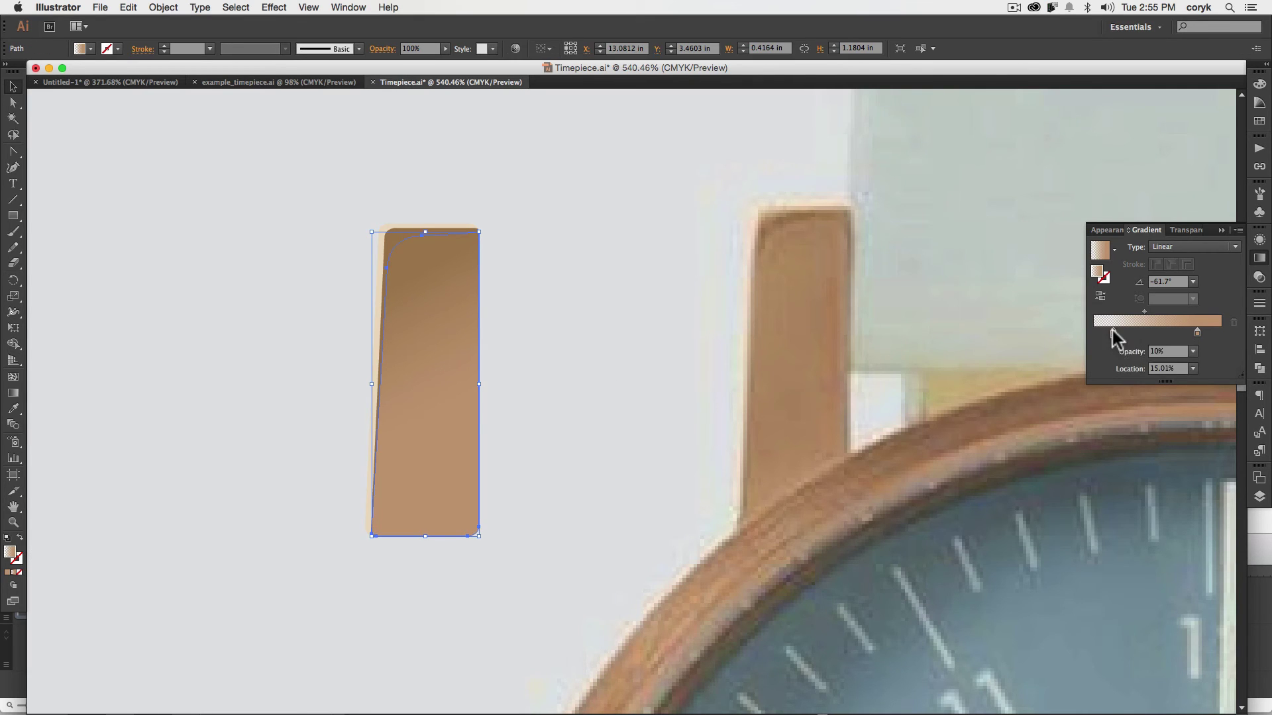
double_click(1112, 329)
click(1132, 358)
click(1146, 414)
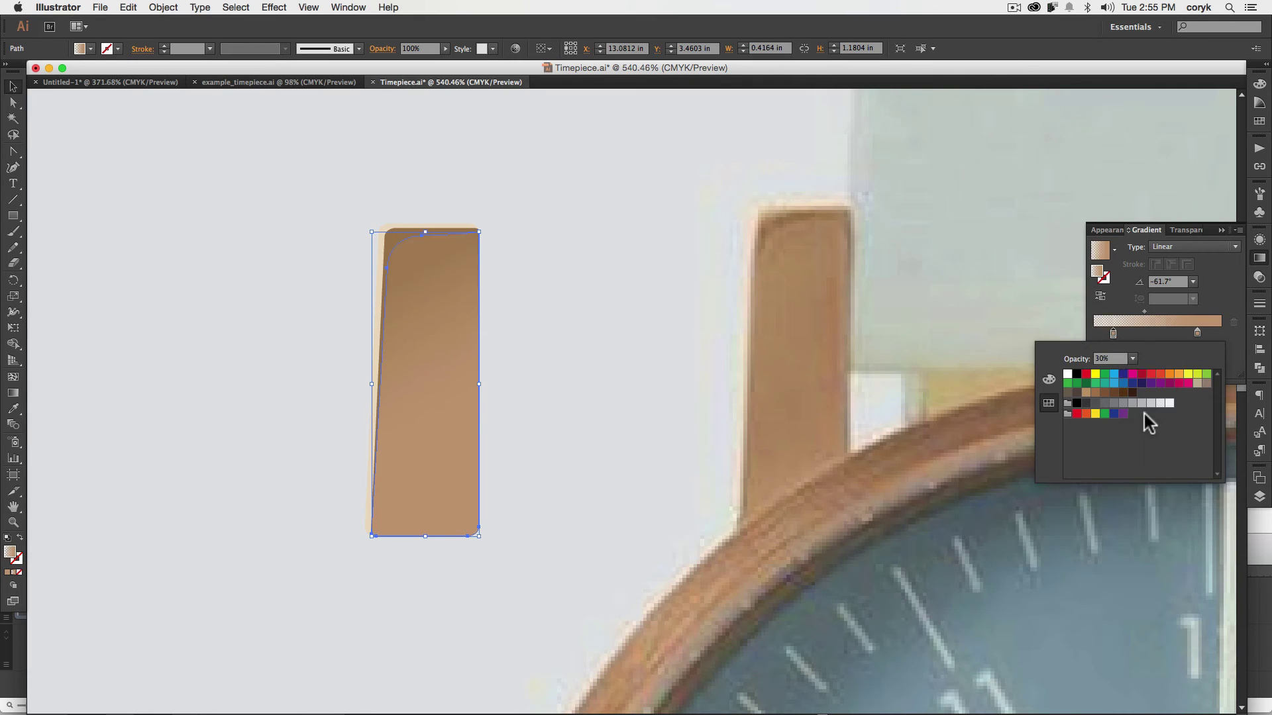
key(v)
click(648, 407)
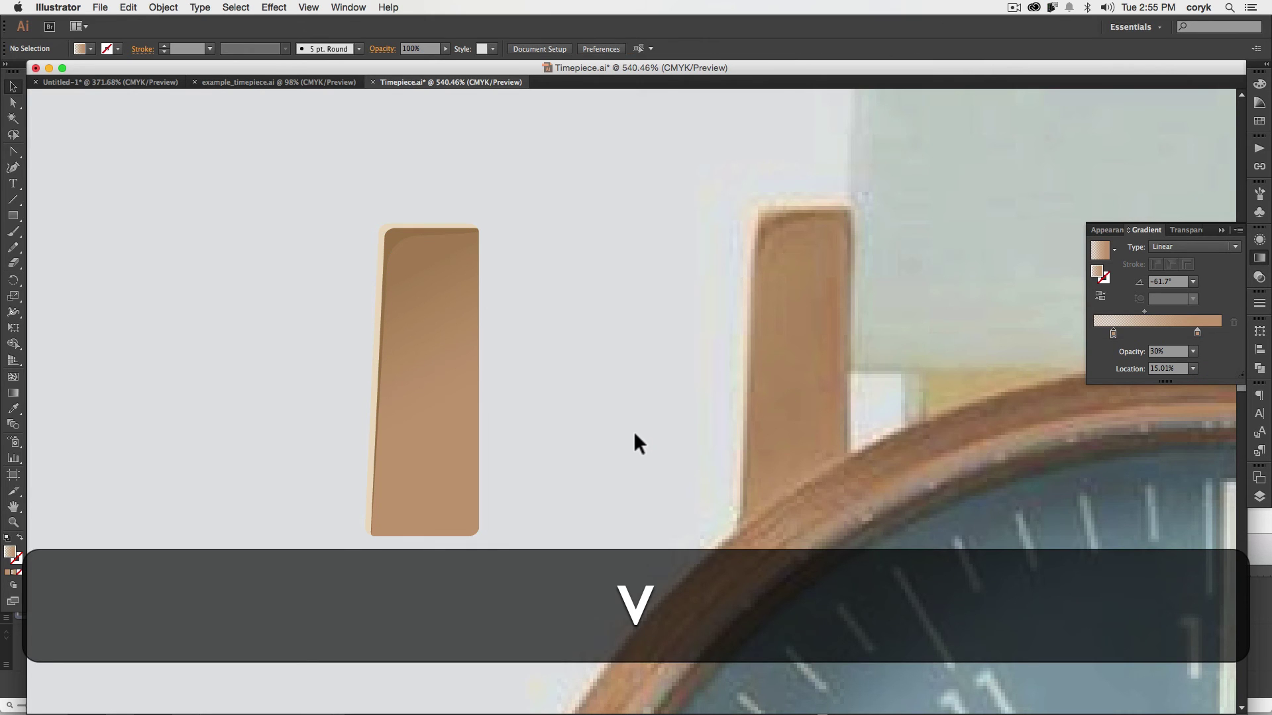
Copy the detailed lug's shapes from the reference photo area to beside the illustrated watch's upper-left lug, and group them
key(super+minus)
key(super+minus)
key(super+minus)
key(super+minus)
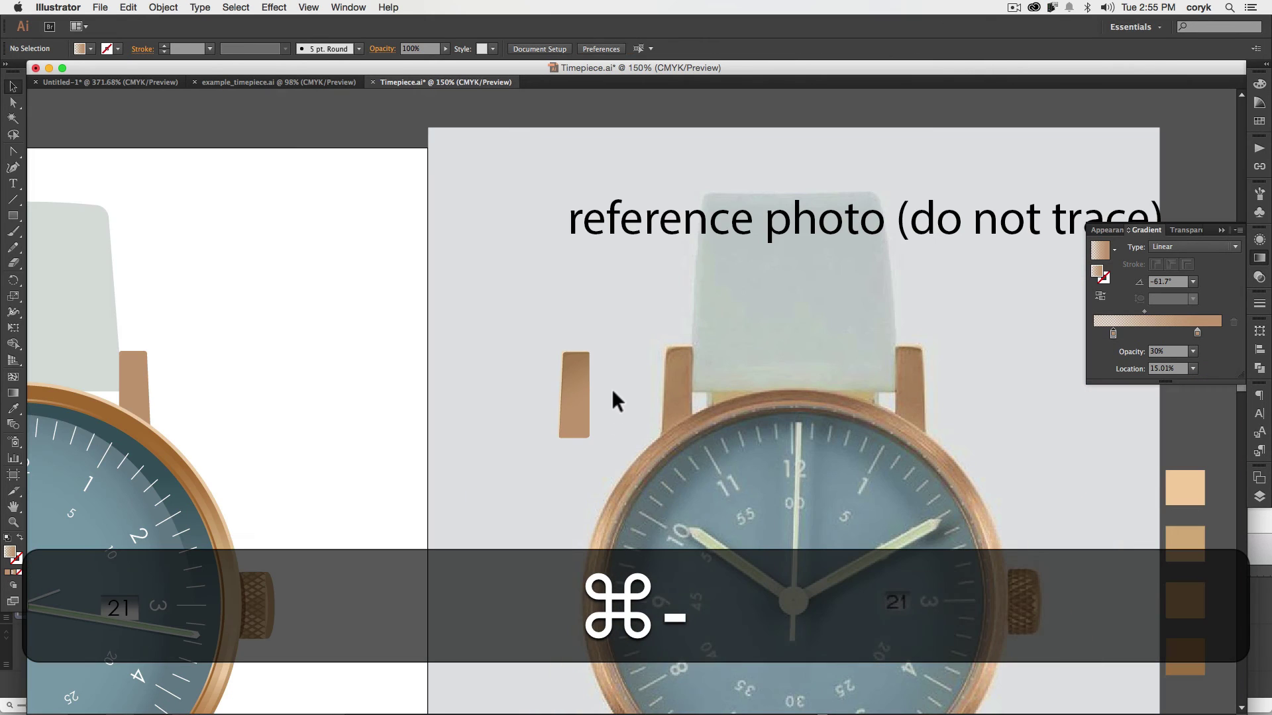
click(577, 430)
drag(576, 431, 897, 440)
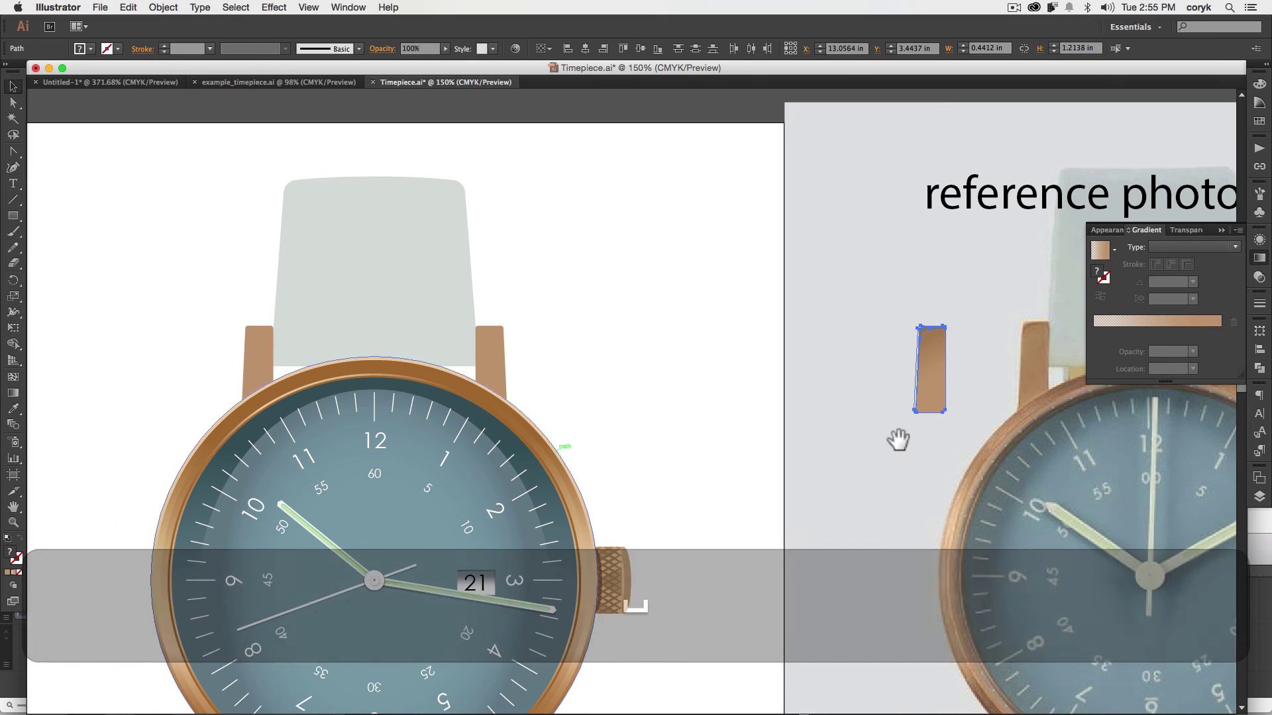
key(alt)
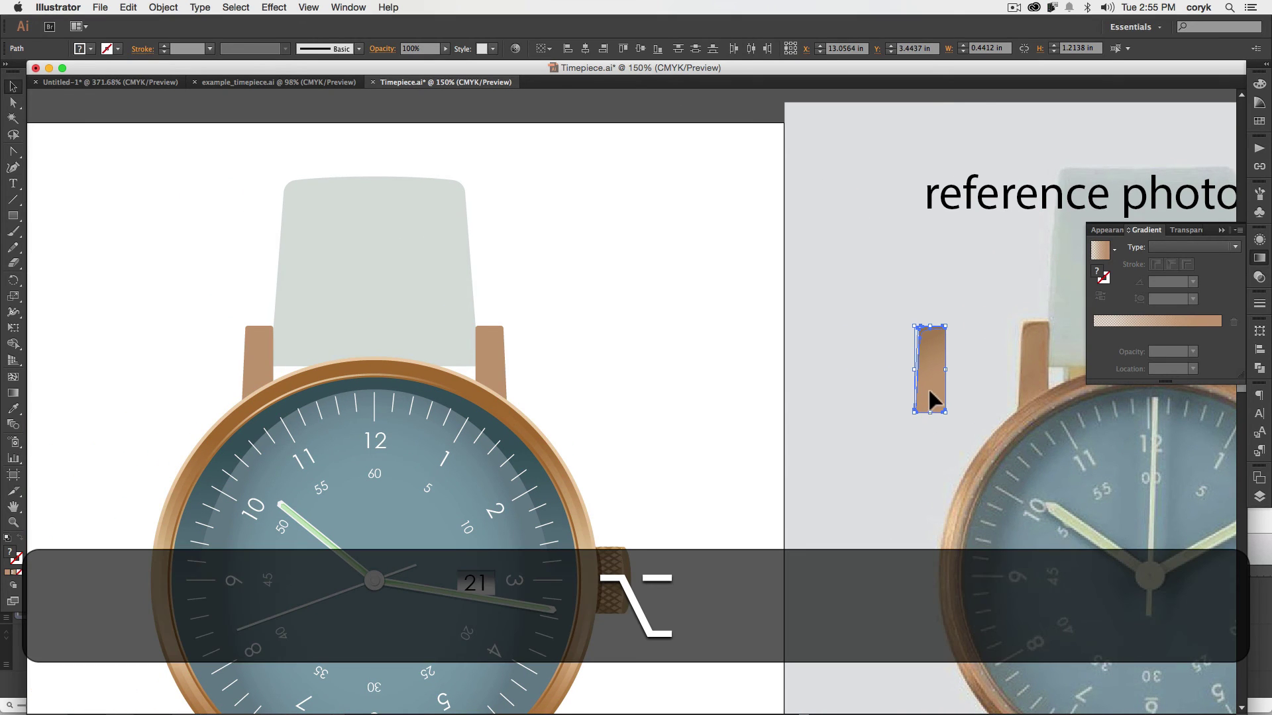
drag(930, 399, 209, 397)
key(shift)
key(shift+super+g)
key(super+g)
Replace the plain upper-left lug with the grouped detailed lug, and send it behind the watch case
click(265, 369)
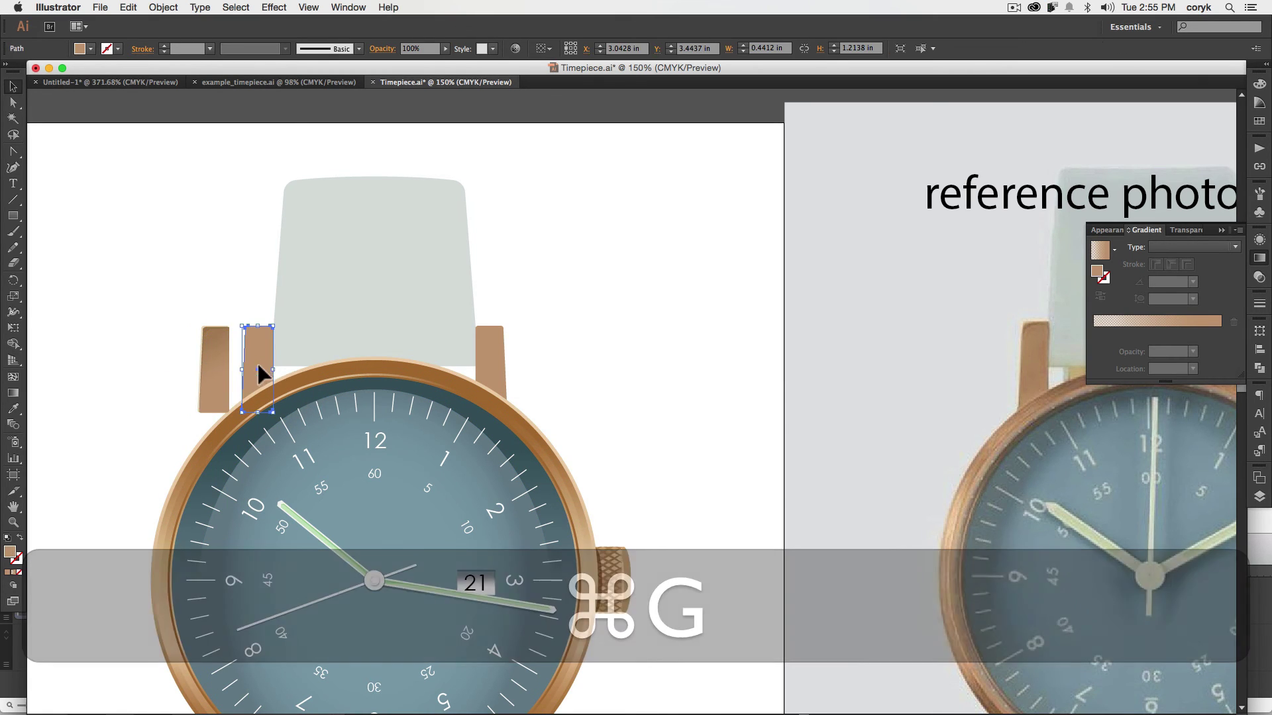
key(BackSpace)
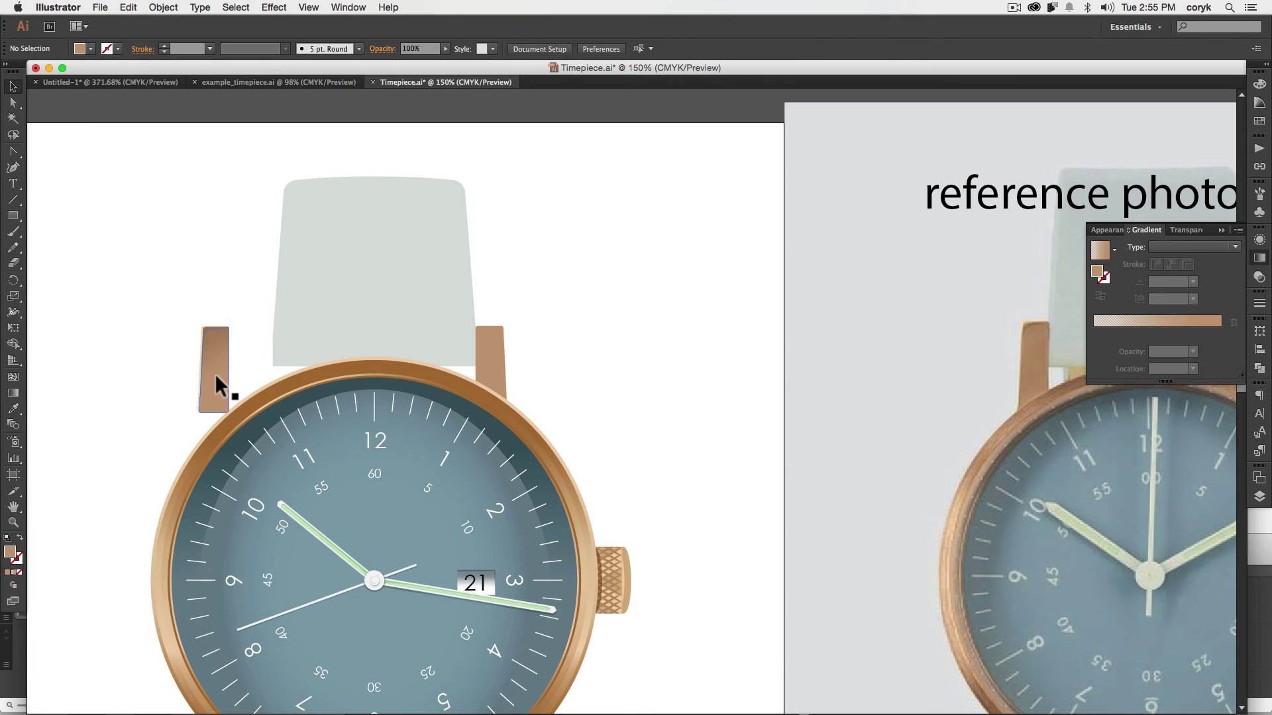
key(shift)
drag(213, 372, 260, 371)
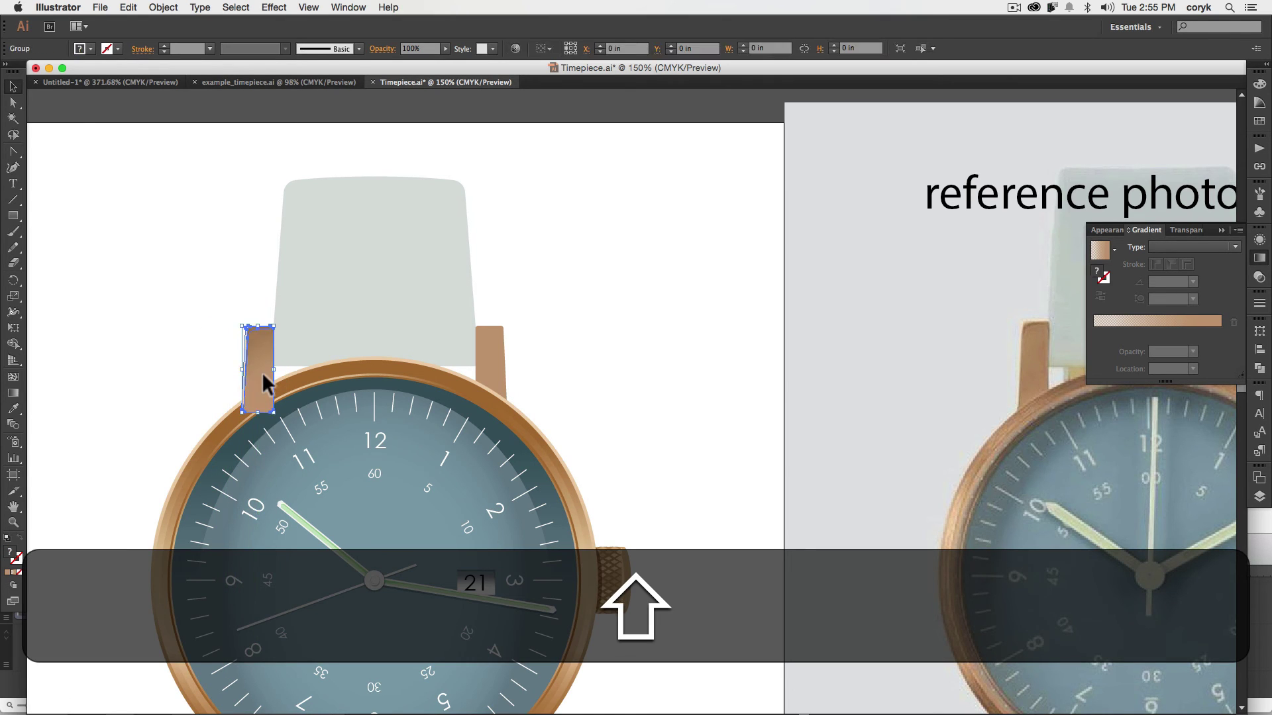
key(shift+super+bracketleft)
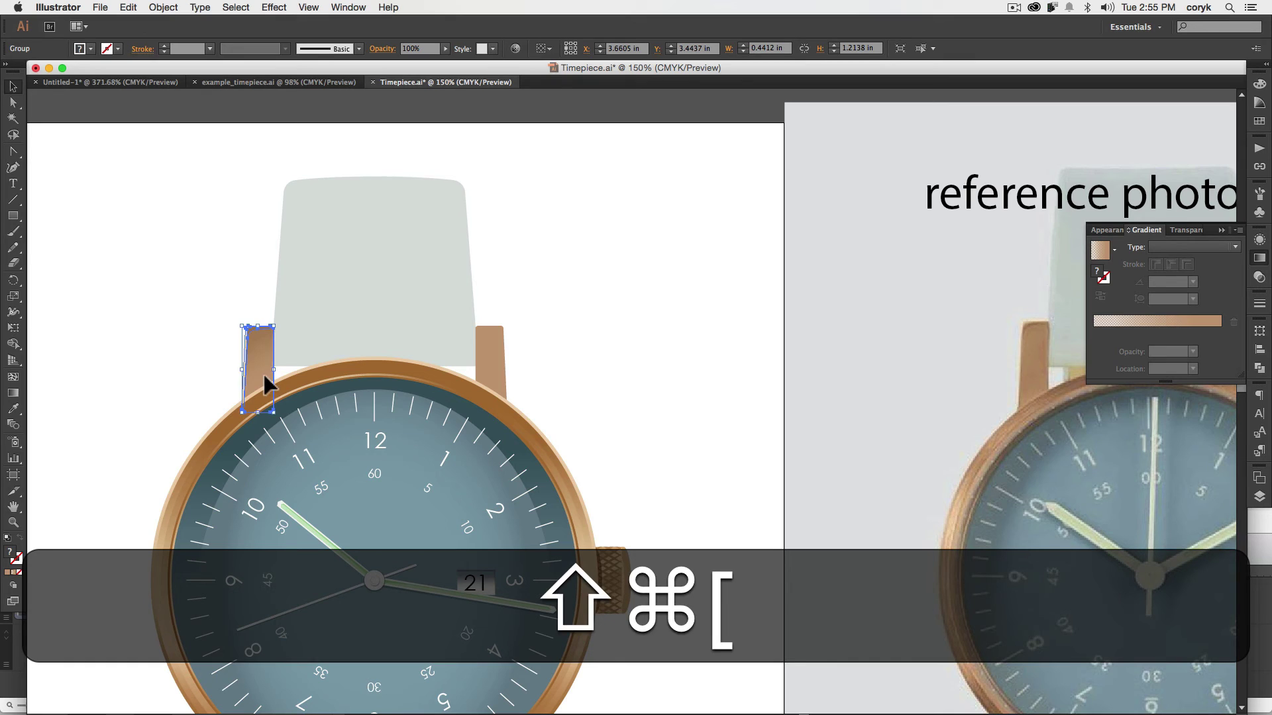
key(v)
click(585, 363)
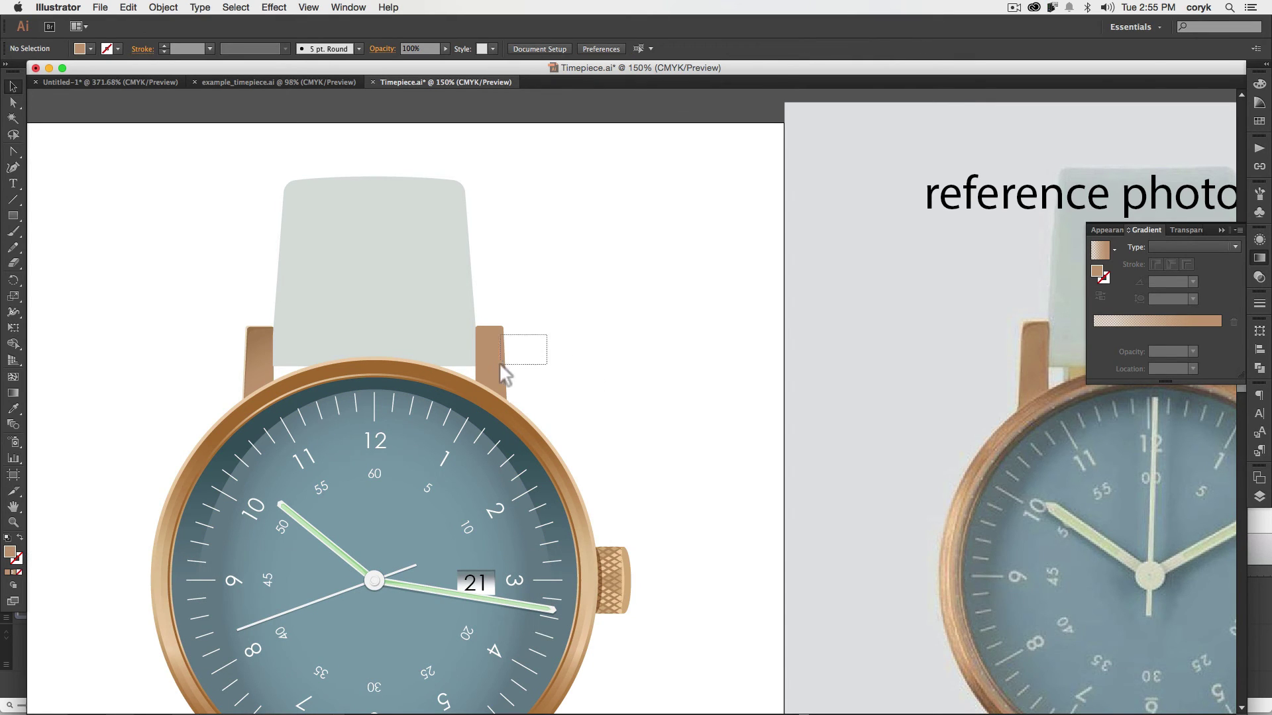
Replace the plain upper-right lug with a copy of the detailed lug reflected across the vertical axis through the watch's centre
drag(500, 364, 513, 378)
key(BackSpace)
drag(221, 338, 265, 374)
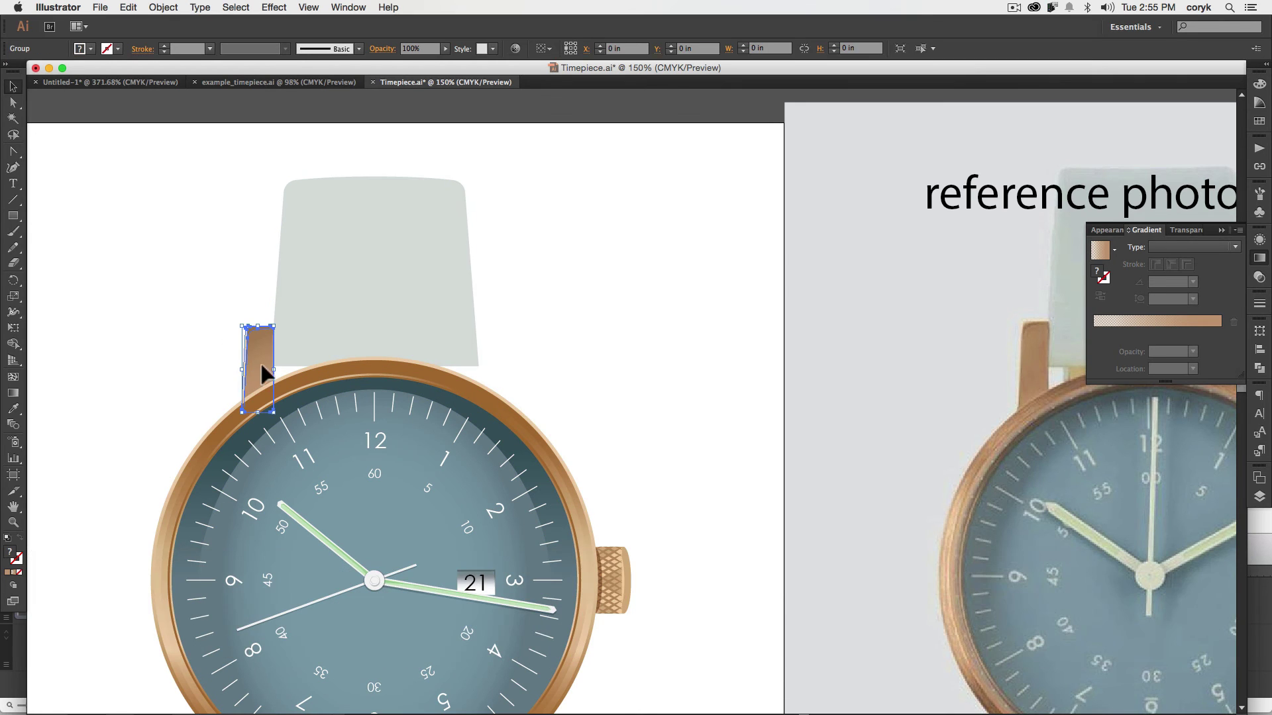
key(alt+o)
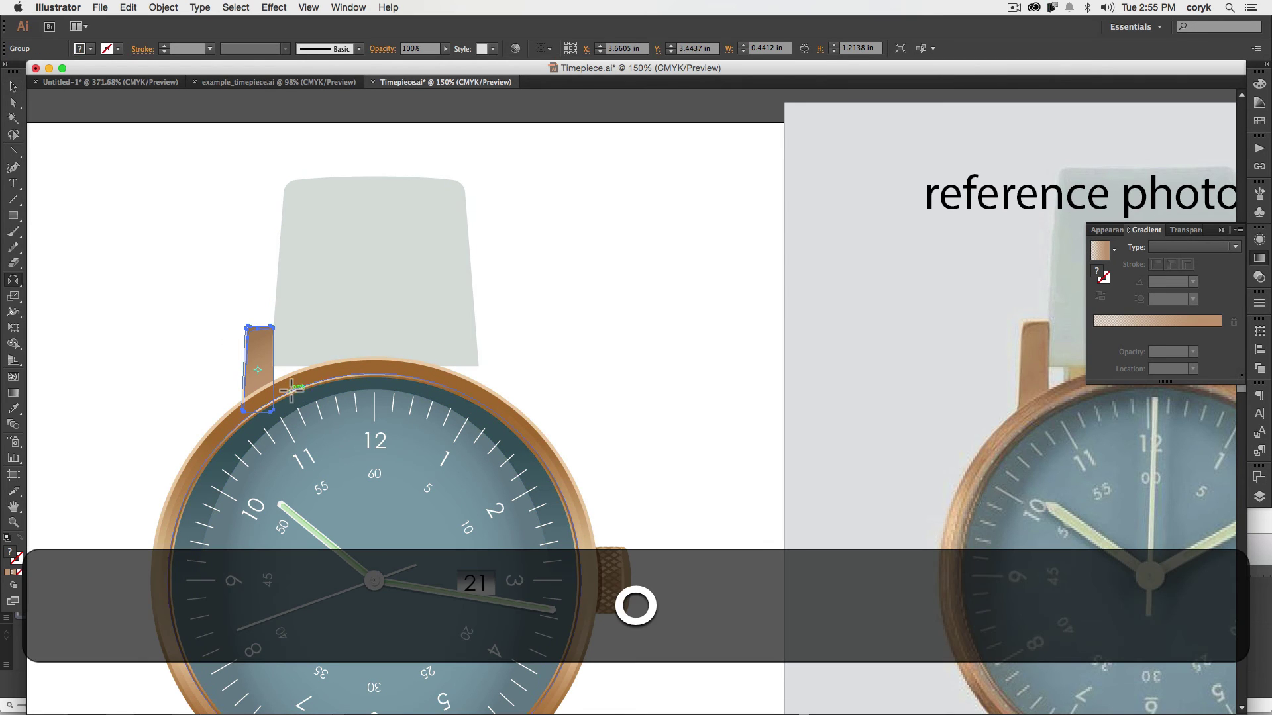
alt+click(376, 365)
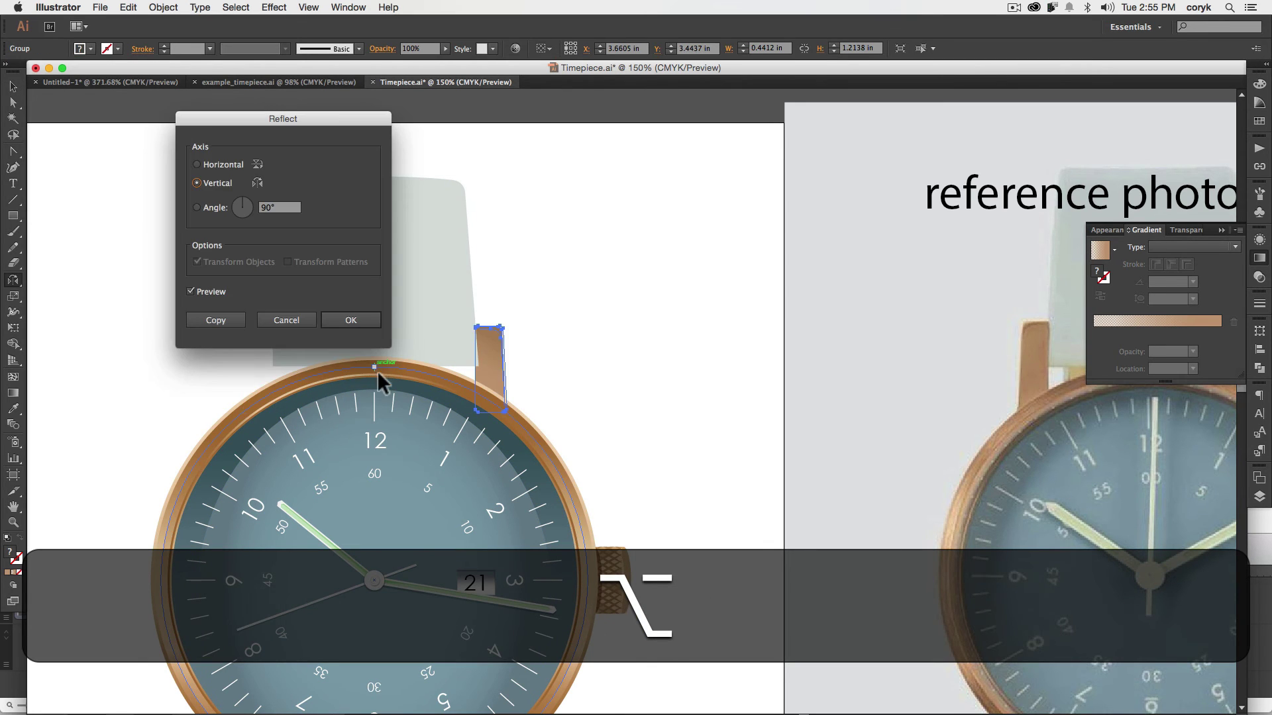
click(215, 320)
key(v)
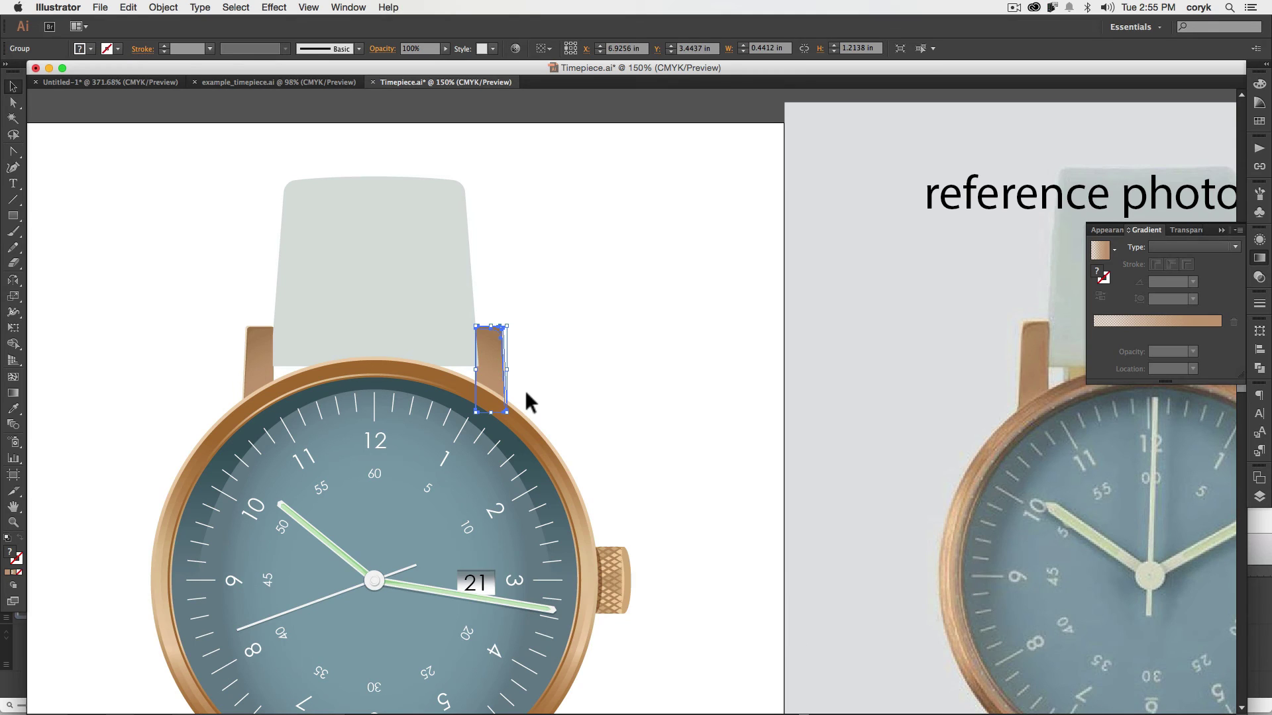
Send the upper strap shape to the back, behind the two detailed lugs
shift+click(420, 323)
click(417, 319)
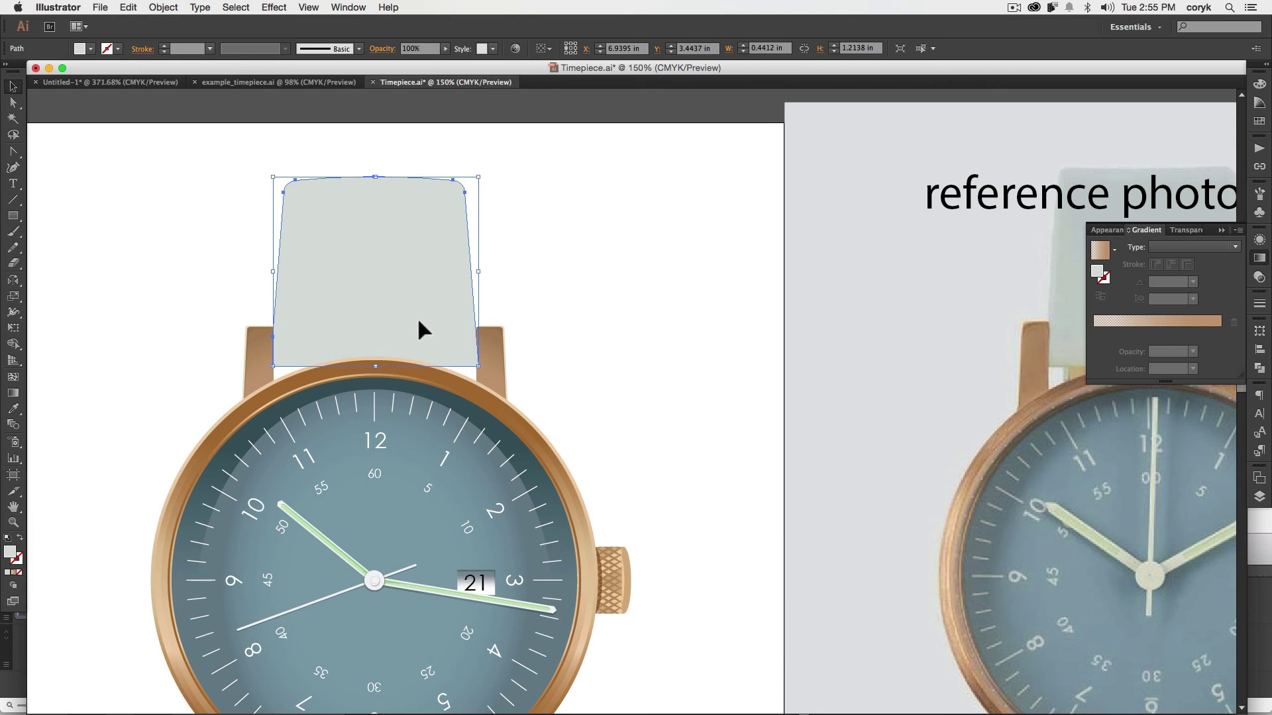
key(shift+super+bracketleft)
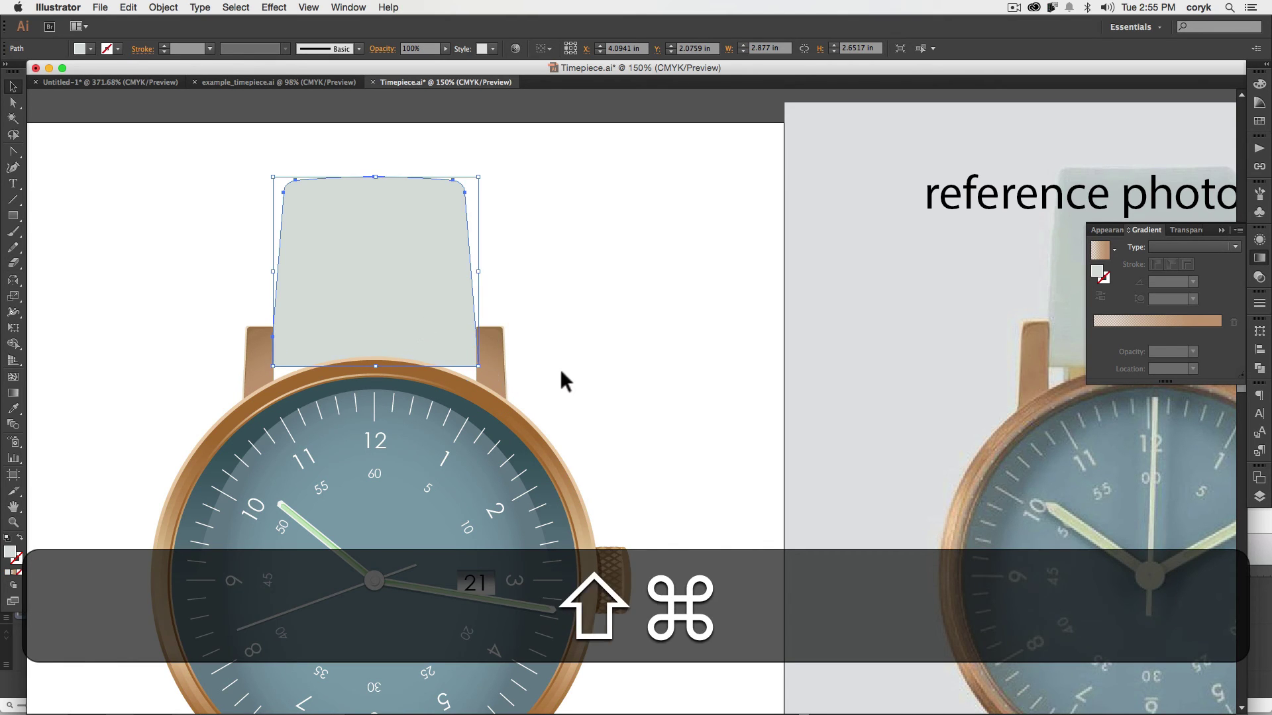
click(550, 381)
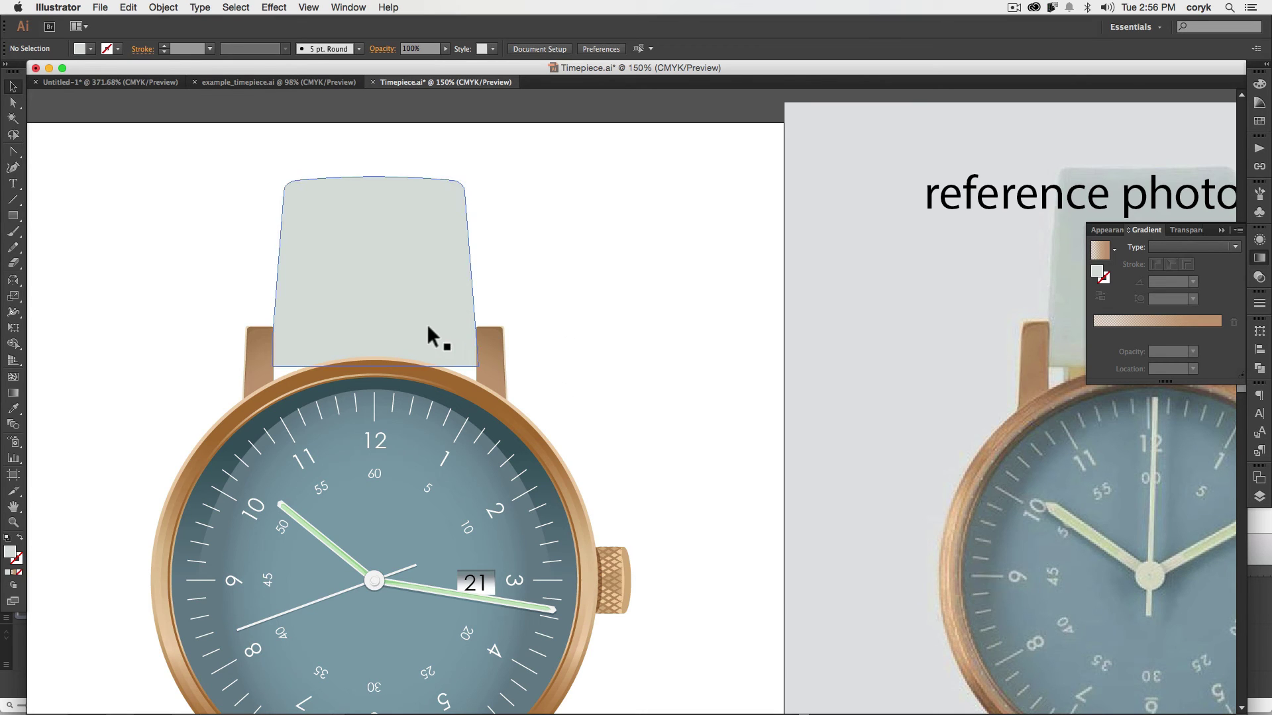
Reflect a copy of both detailed upper lugs across the horizontal axis through the dial's centre to form the lower lugs
key(space)
drag(539, 431, 585, 277)
key(space)
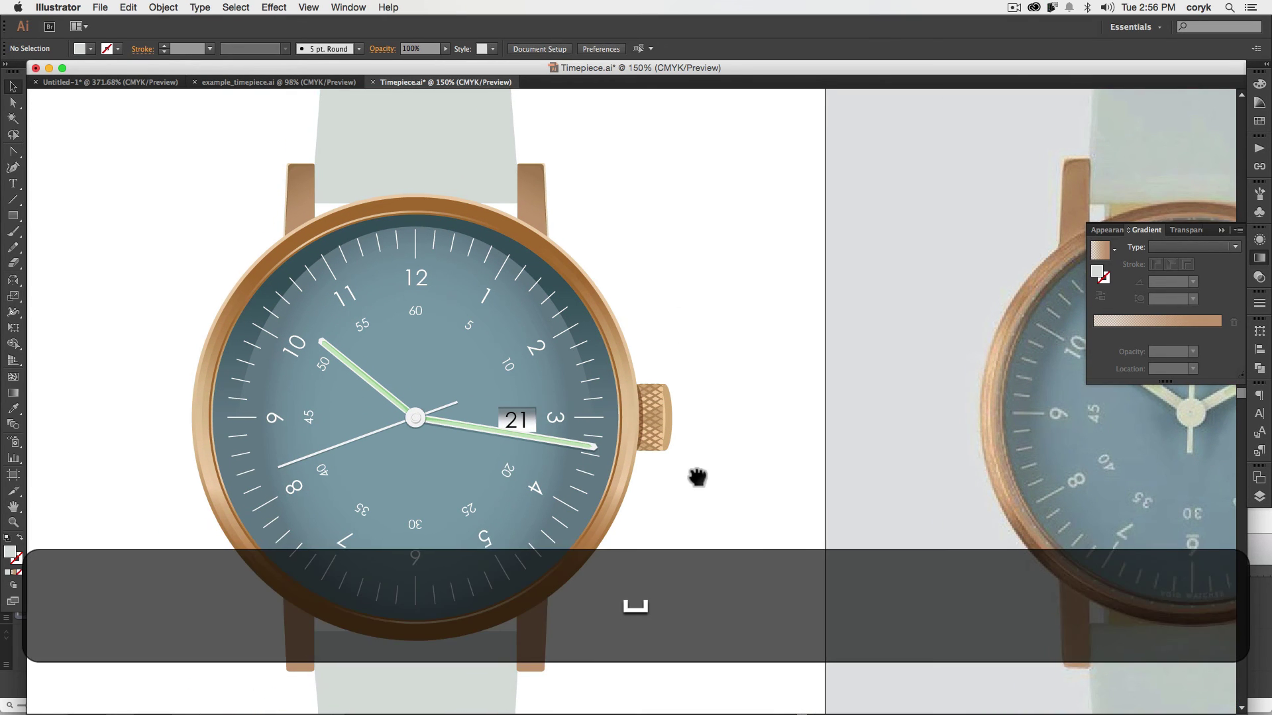
mouse_move(695, 477)
mouse_down()
mouse_move(710, 389)
mouse_move(687, 490)
mouse_up()
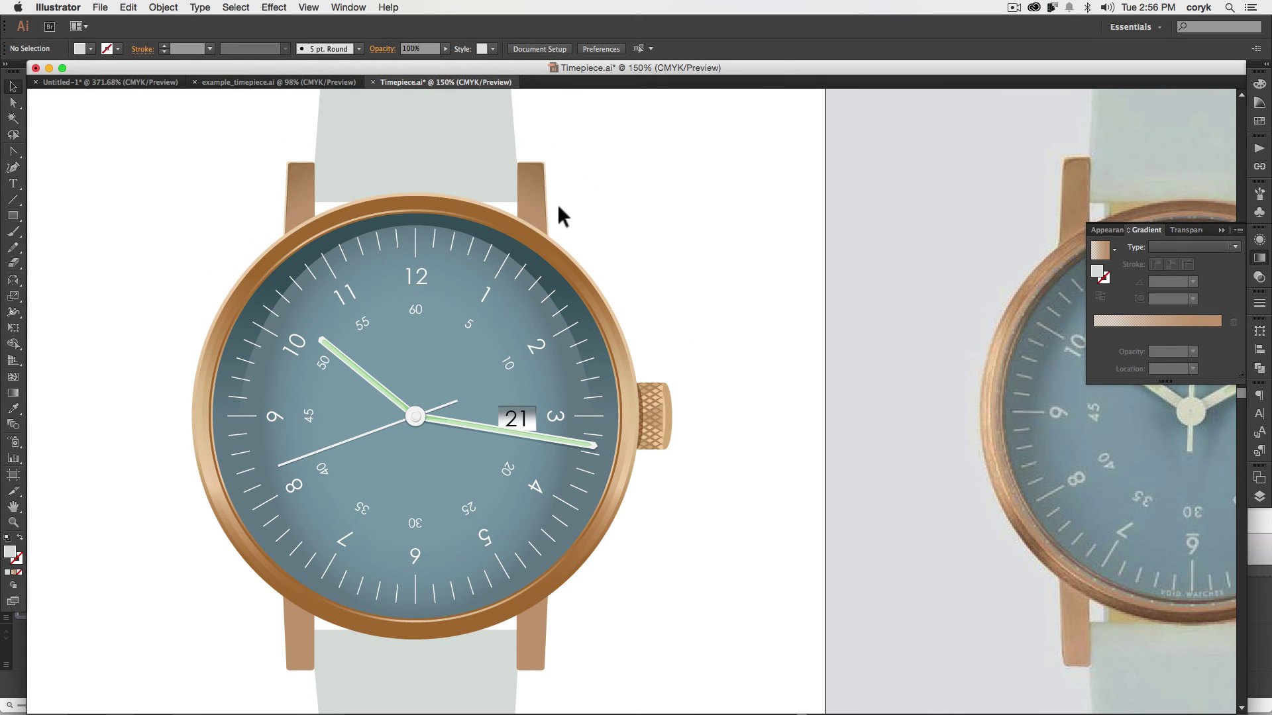
click(539, 205)
shift+click(305, 190)
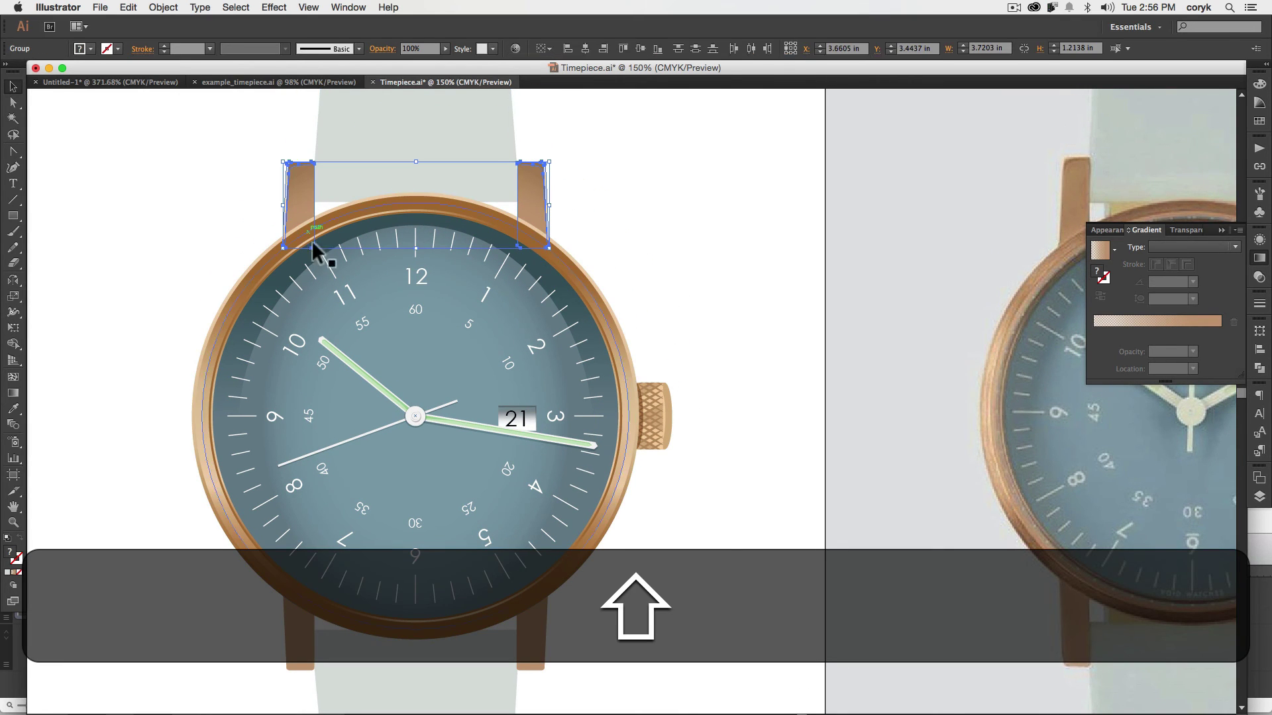
key(o)
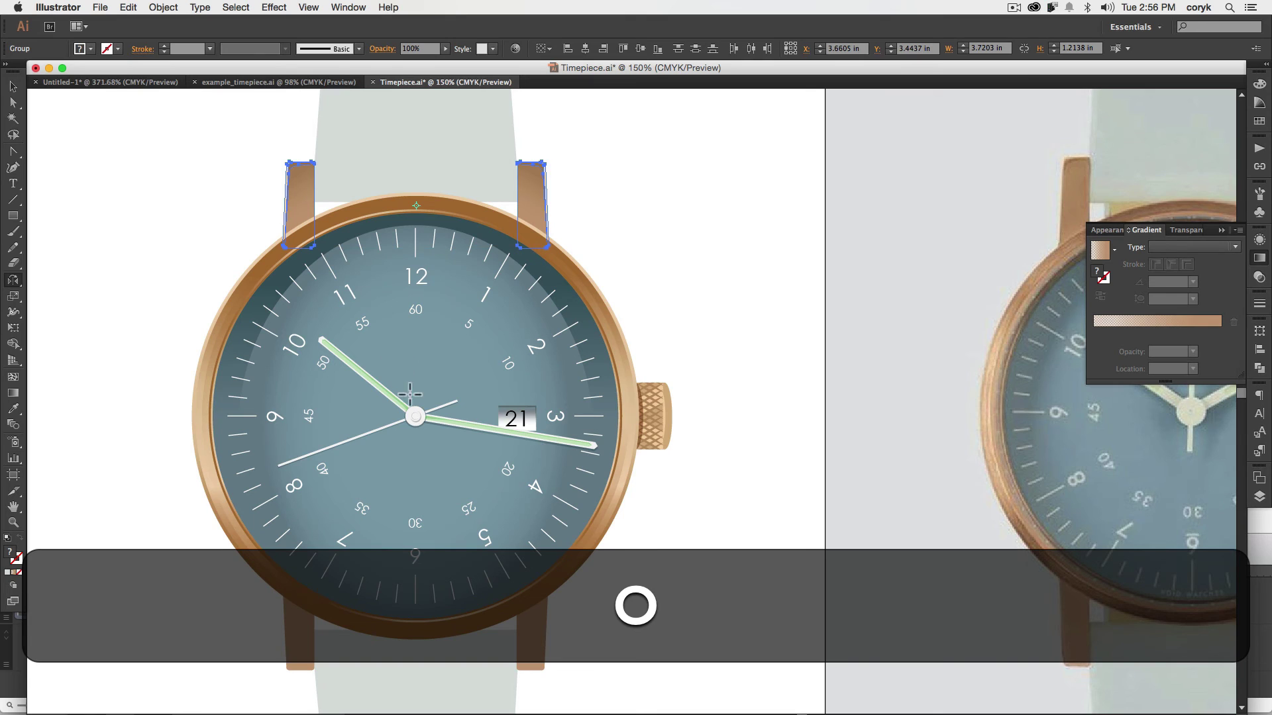
alt+click(415, 416)
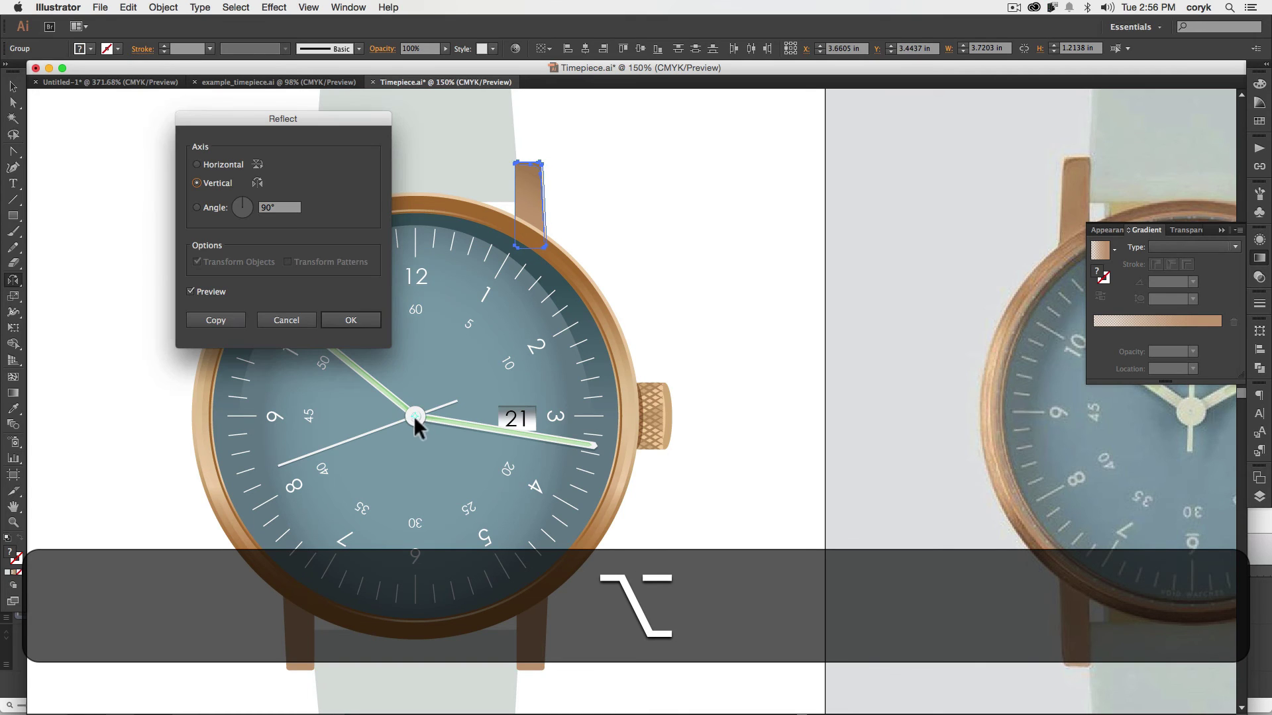
click(197, 164)
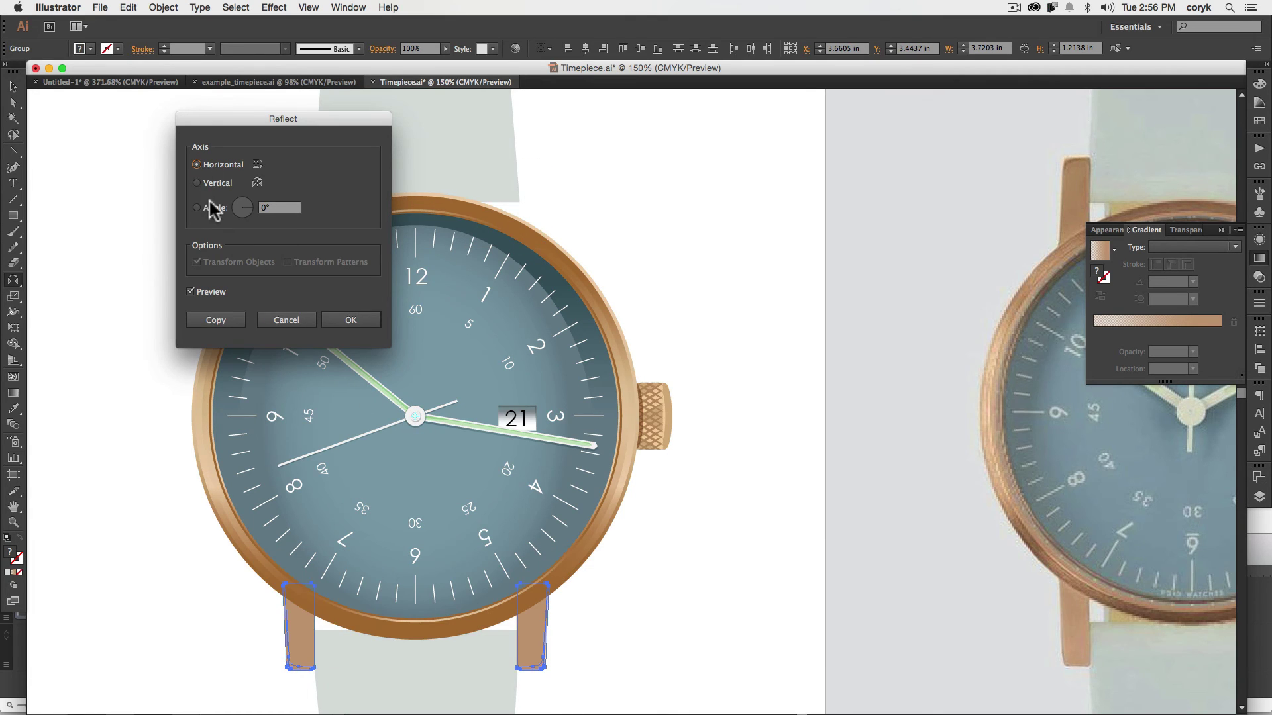
click(217, 320)
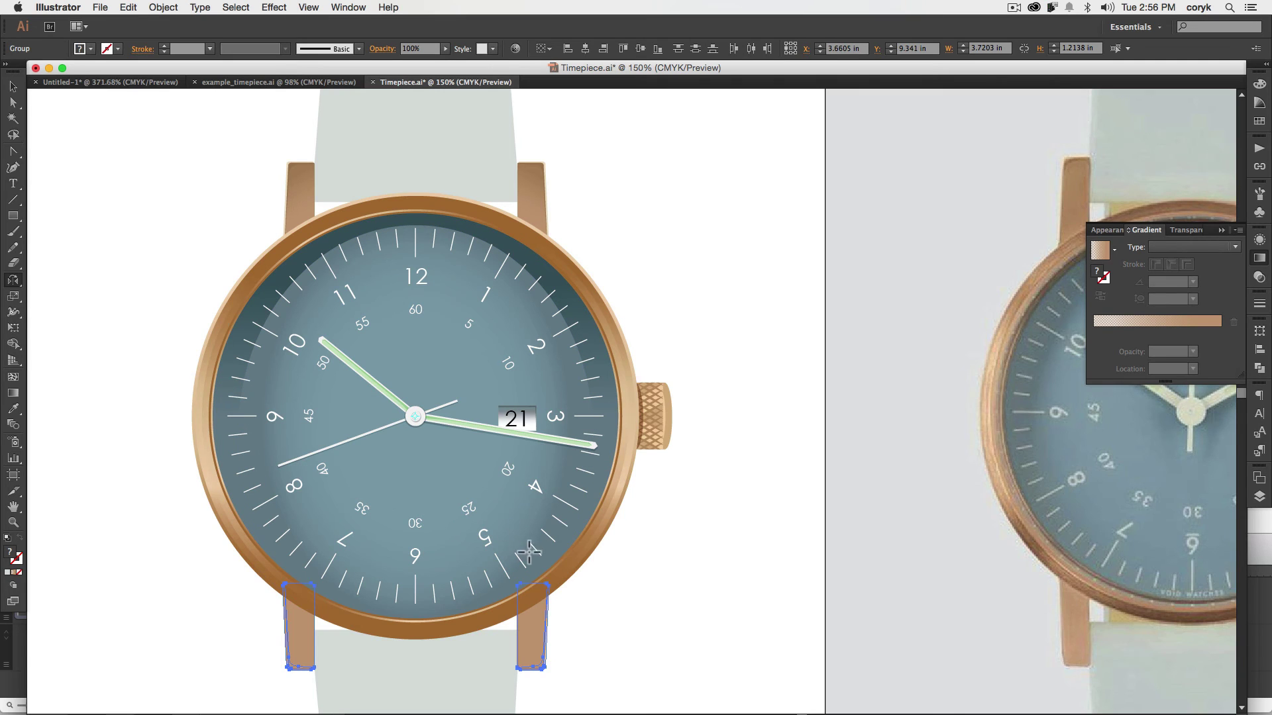
key(v)
click(614, 623)
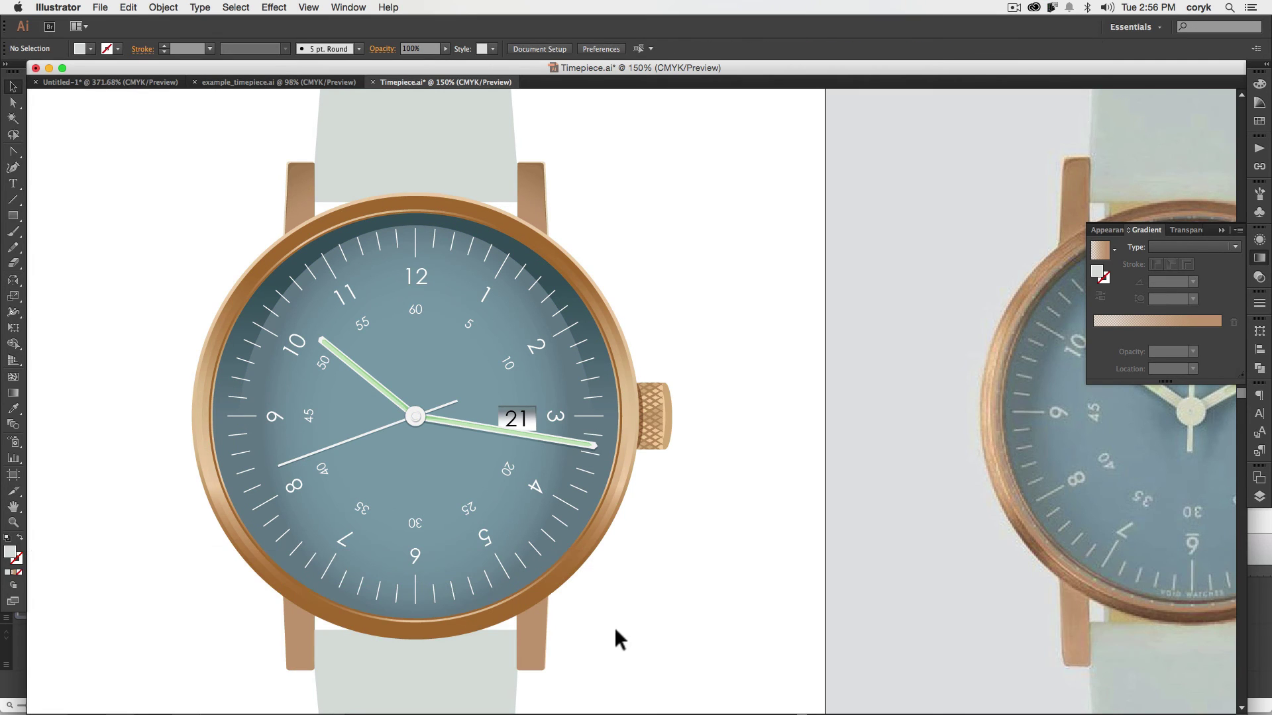
Delete the two plain lower lugs and send the lower strap shape to the back
click(540, 633)
key(BackSpace)
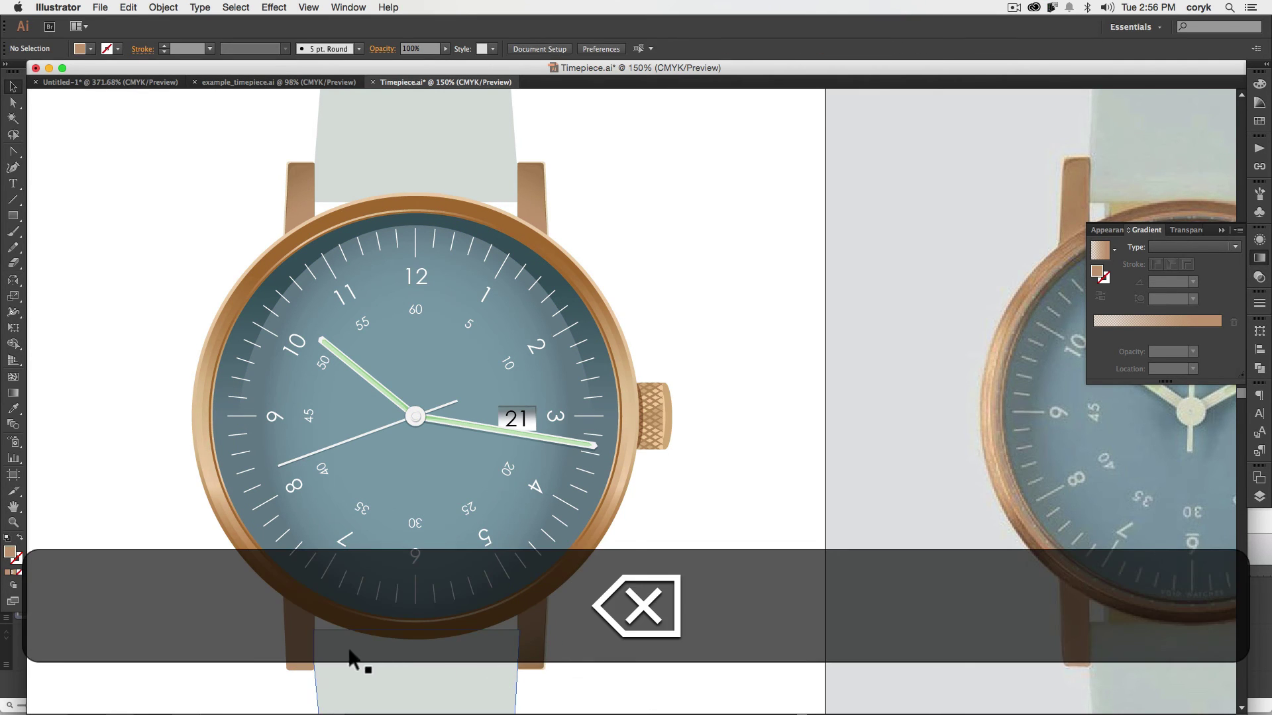
click(303, 639)
key(BackSpace)
click(363, 668)
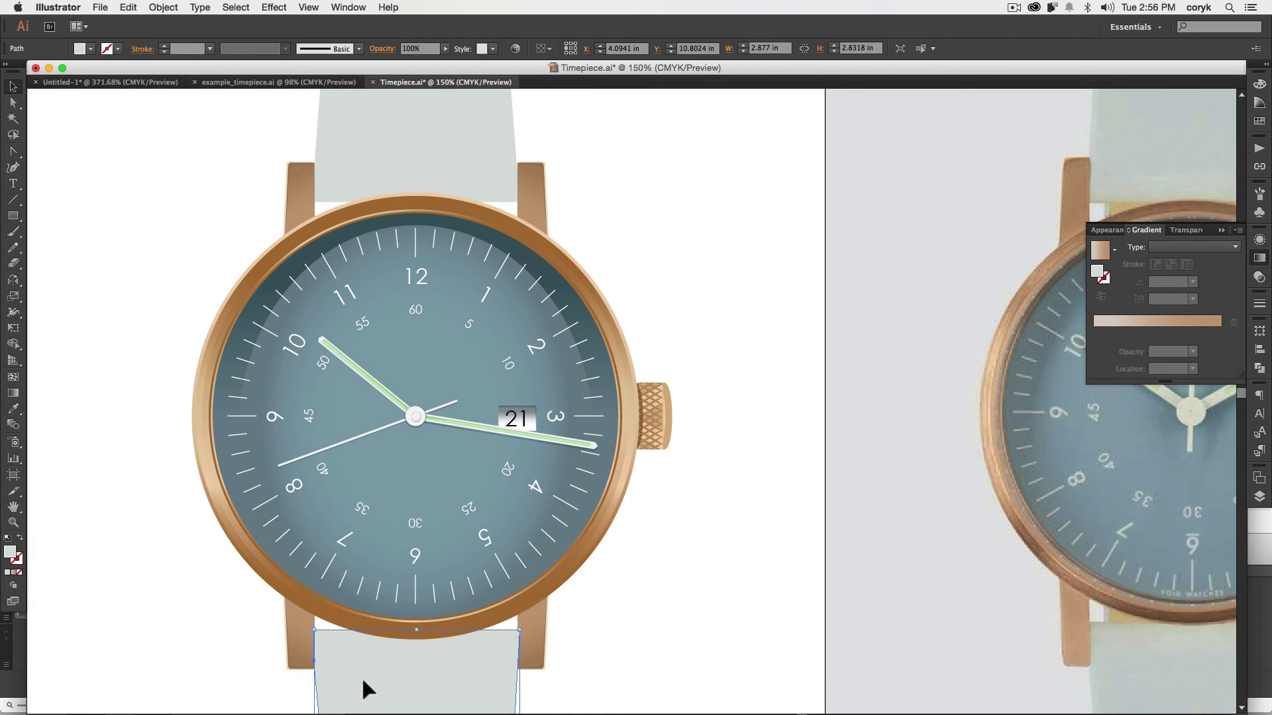
key(shift+super+bracketleft)
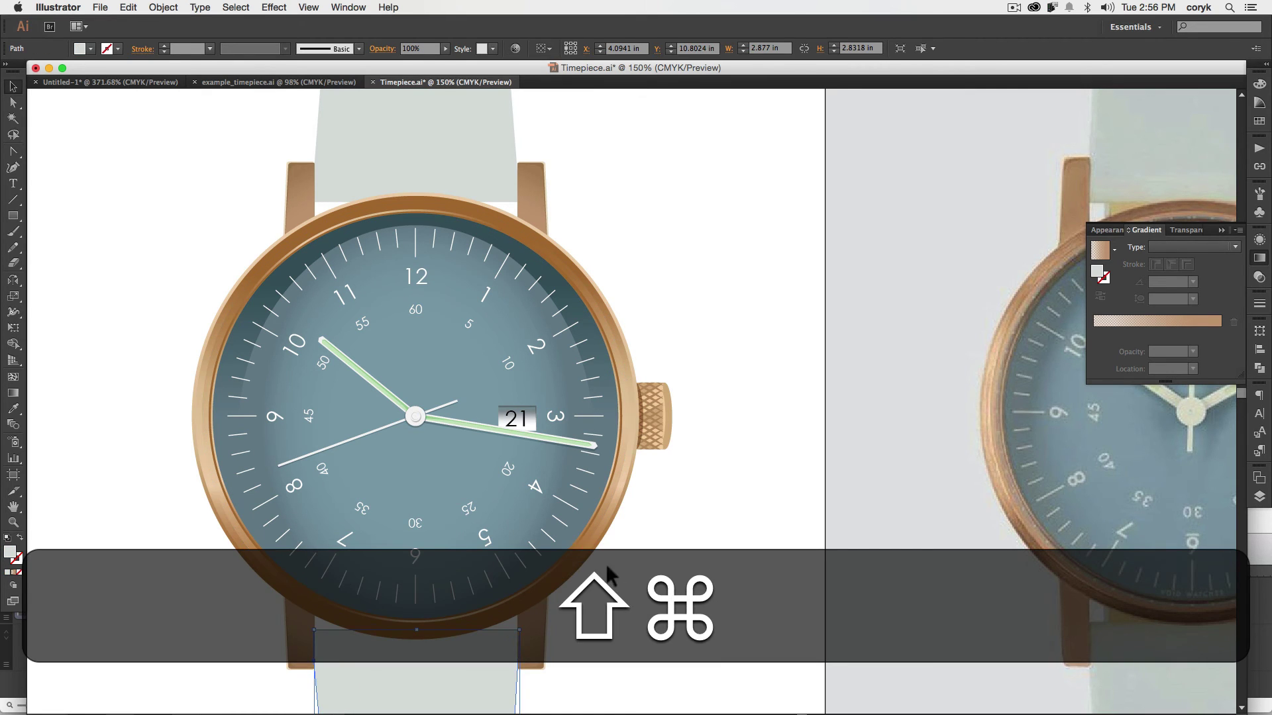
click(604, 616)
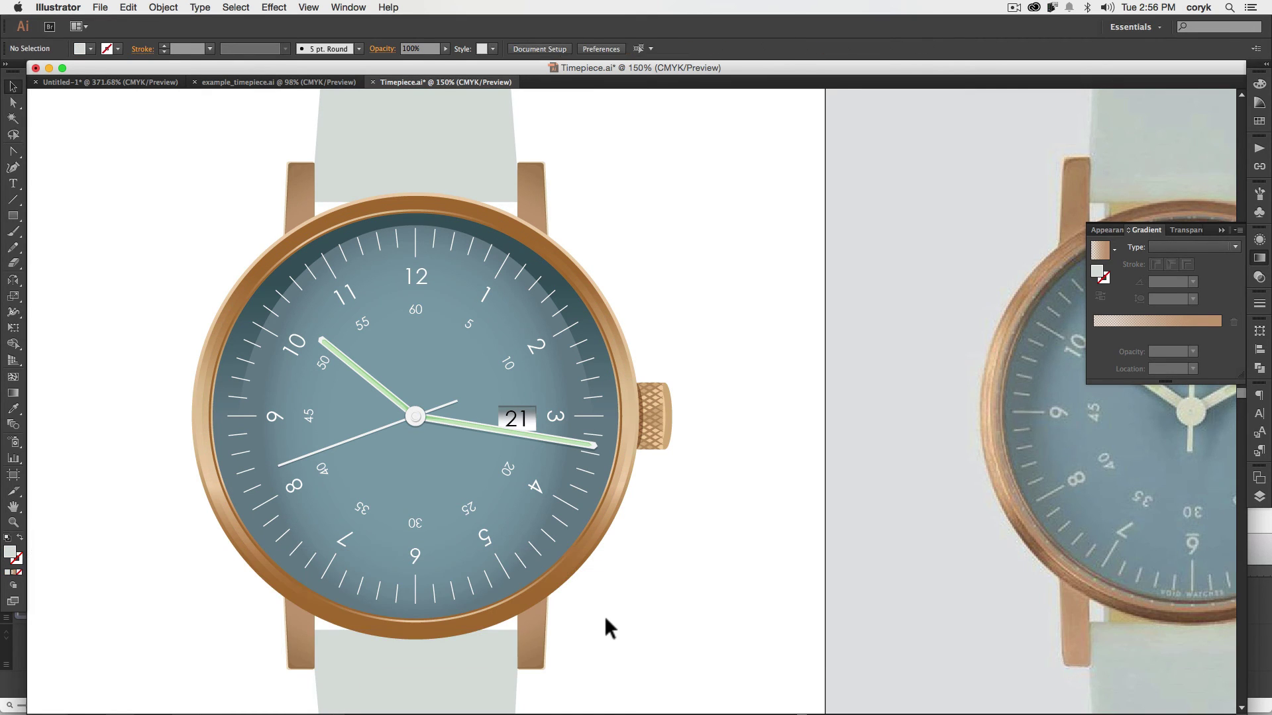
Copy the outer case circle about 0.13 in downward and use Shape Builder to keep only its overlaps with the two lower lugs
click(571, 575)
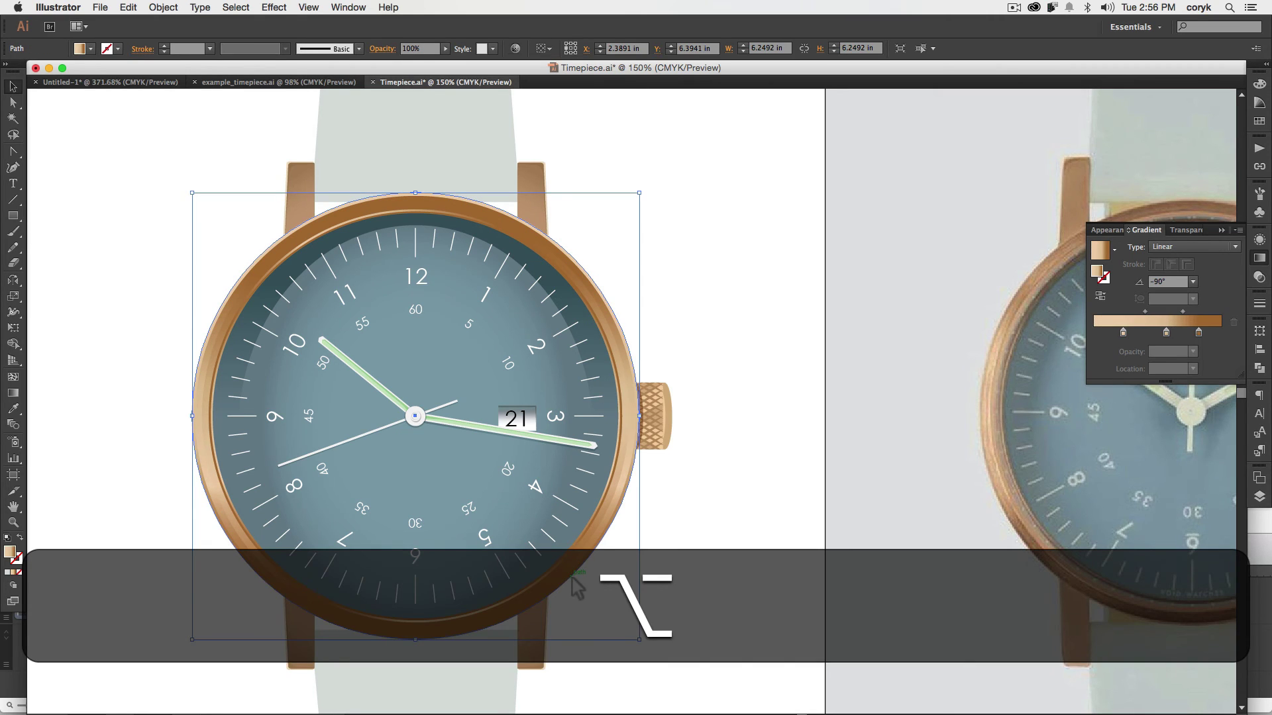
drag(572, 589, 575, 596)
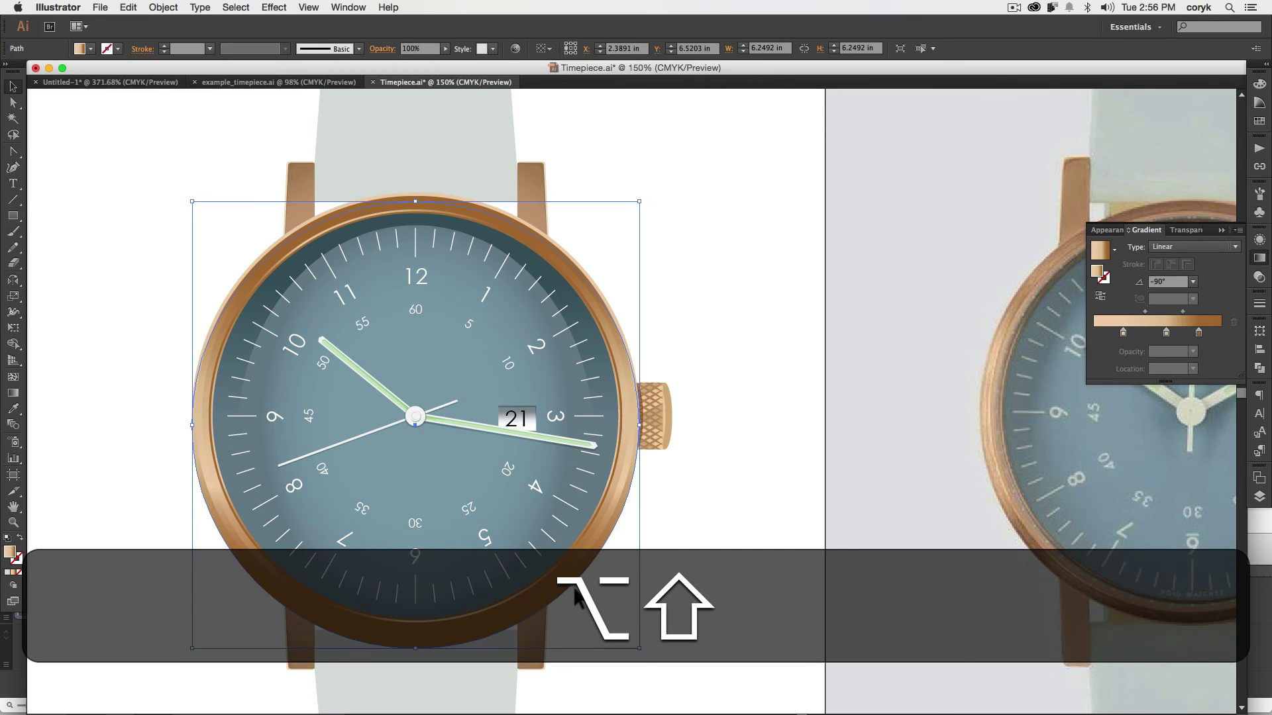
shift+click(534, 623)
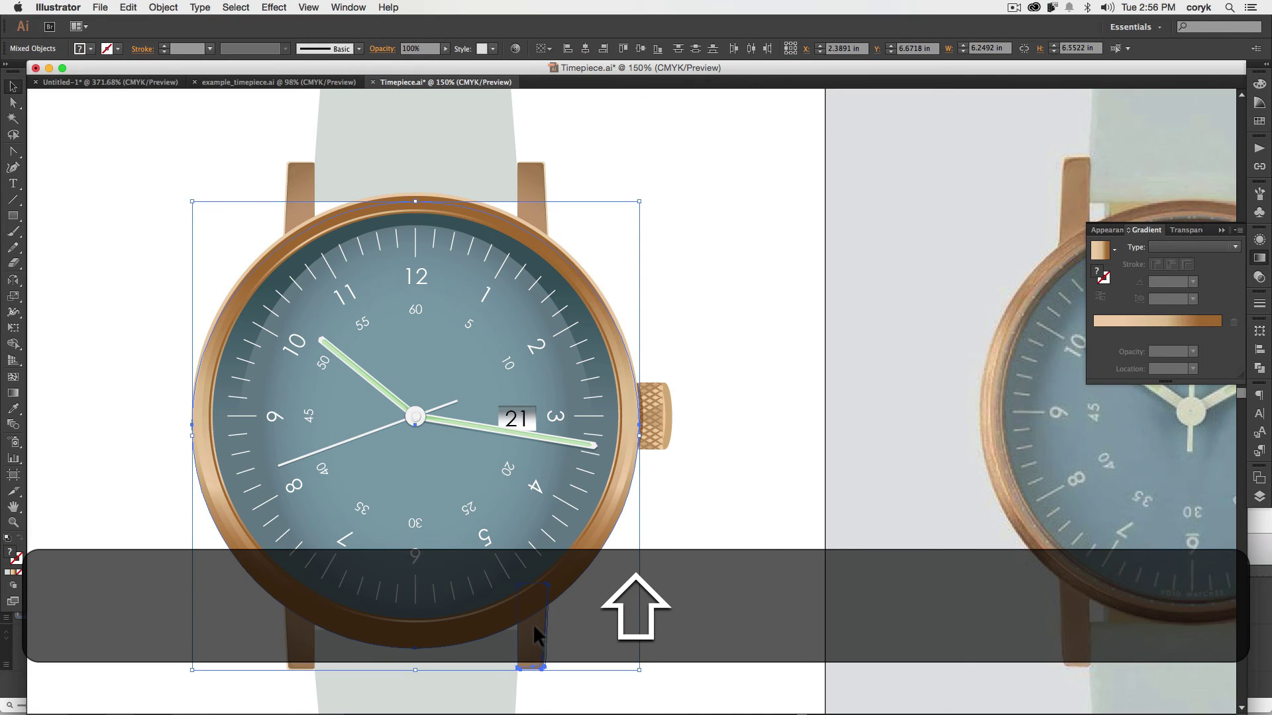
shift+click(301, 637)
key(shift+m)
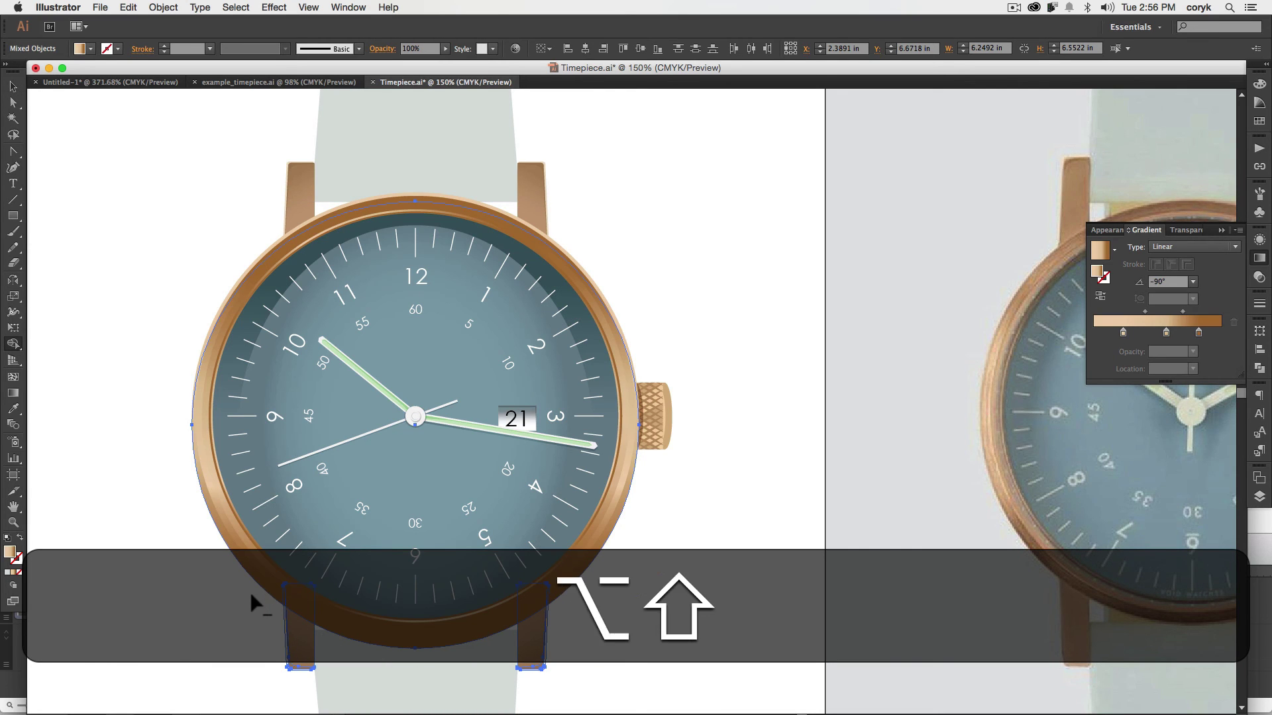
alt+click(263, 586)
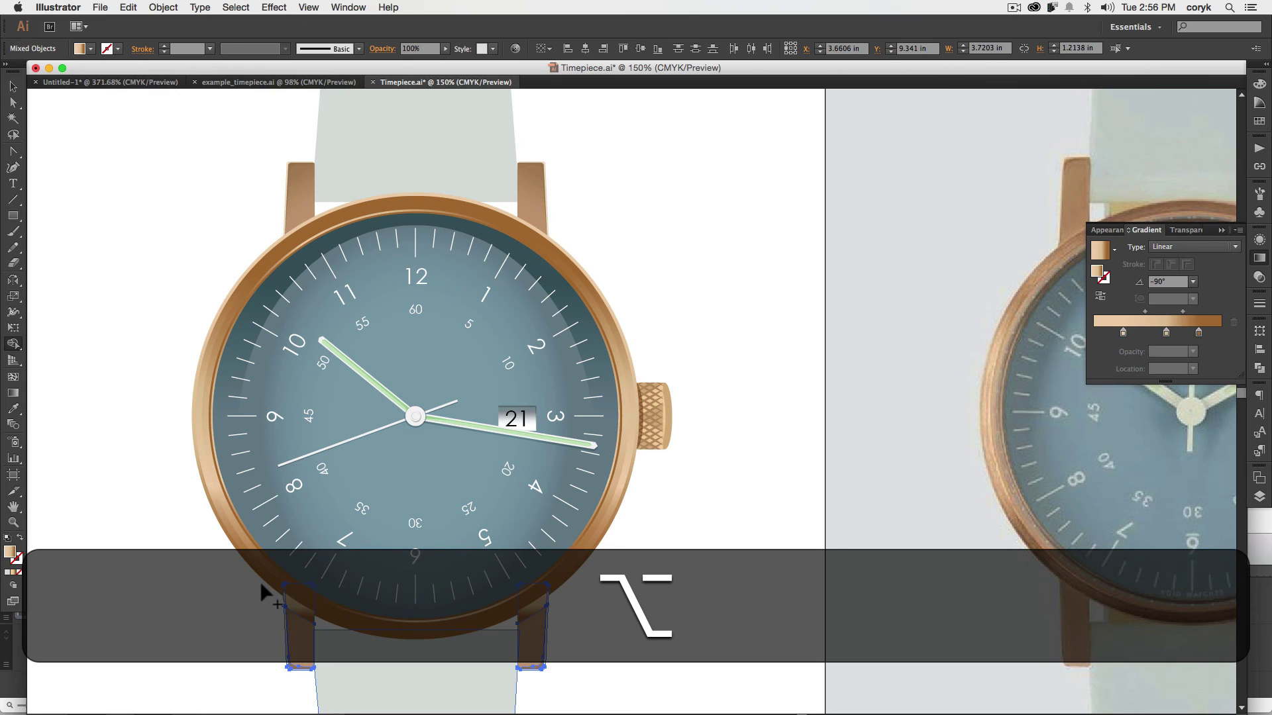
key(v)
click(628, 616)
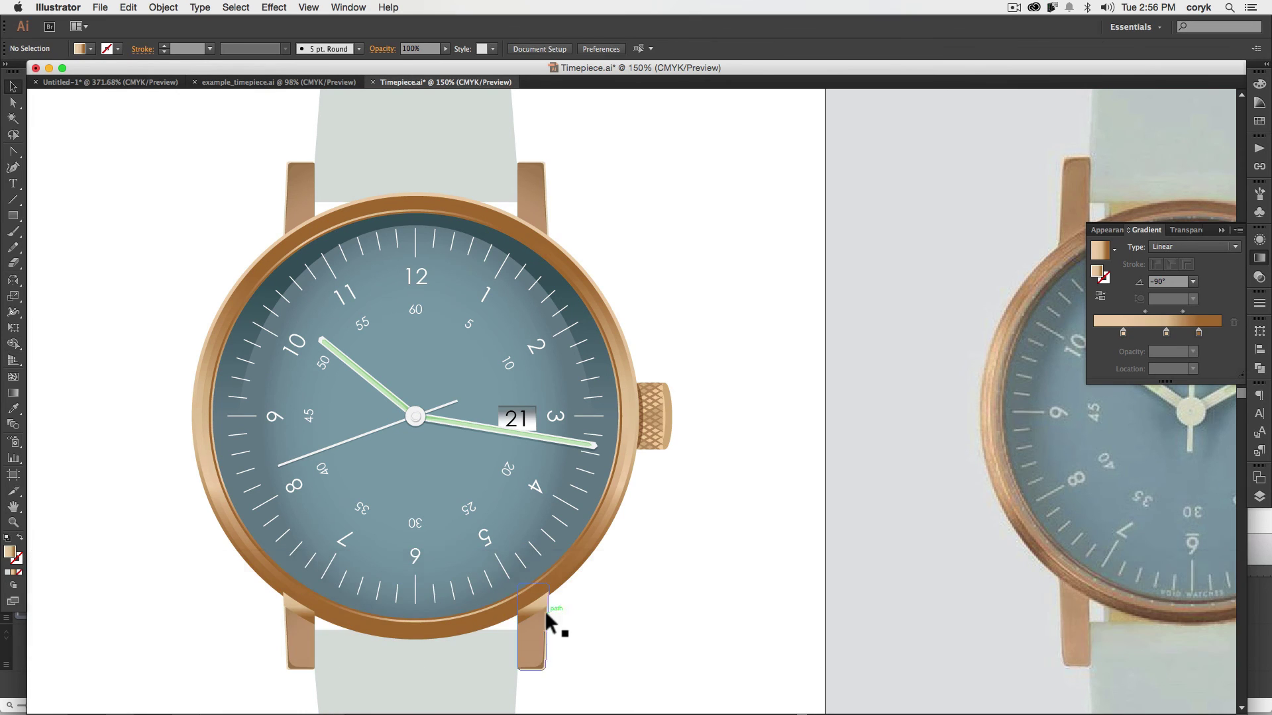
Fill both overlap shapes on the lower lugs with the solid brown sampled from the watch case using the Eyedropper
click(538, 605)
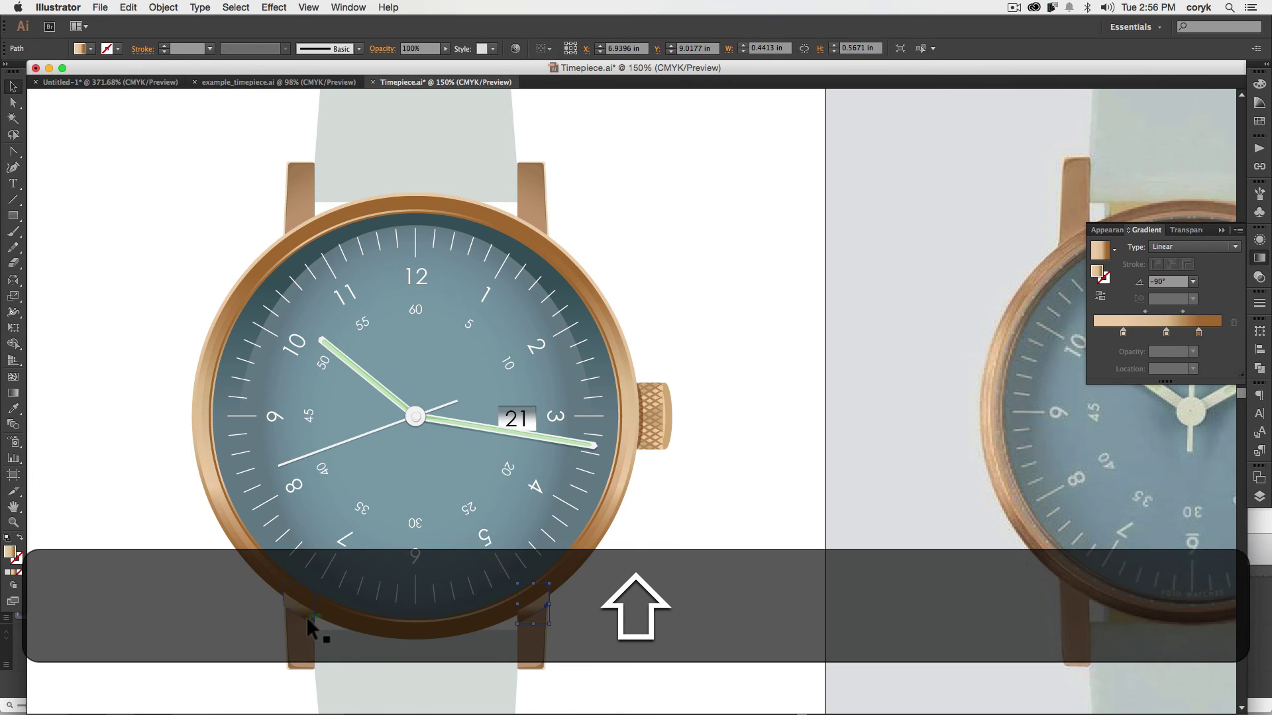
shift+click(310, 623)
key(i)
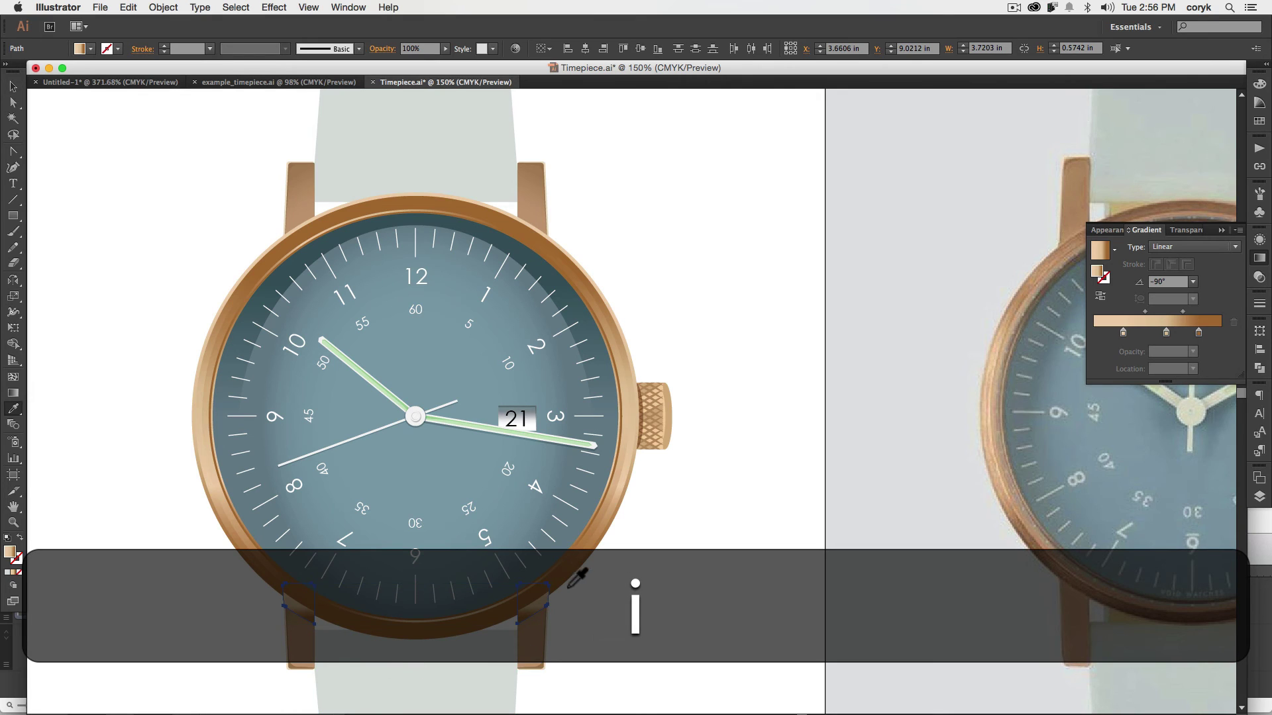
click(482, 619)
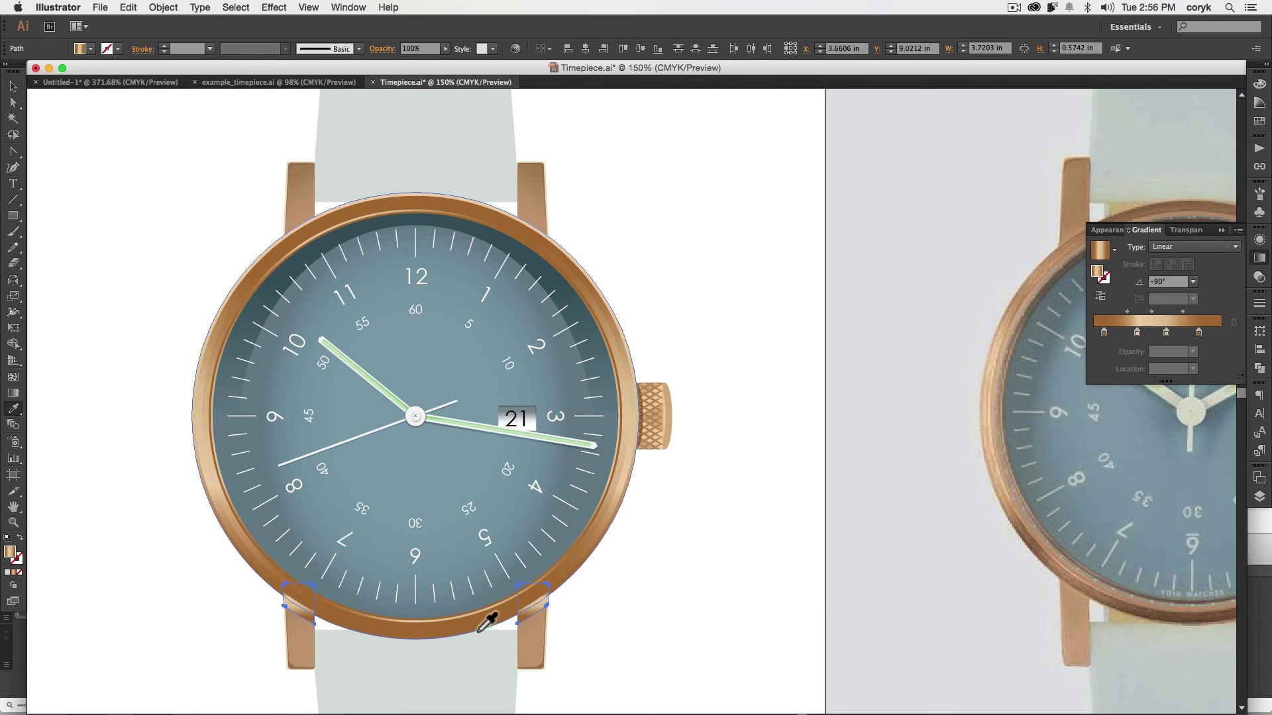
key(shift)
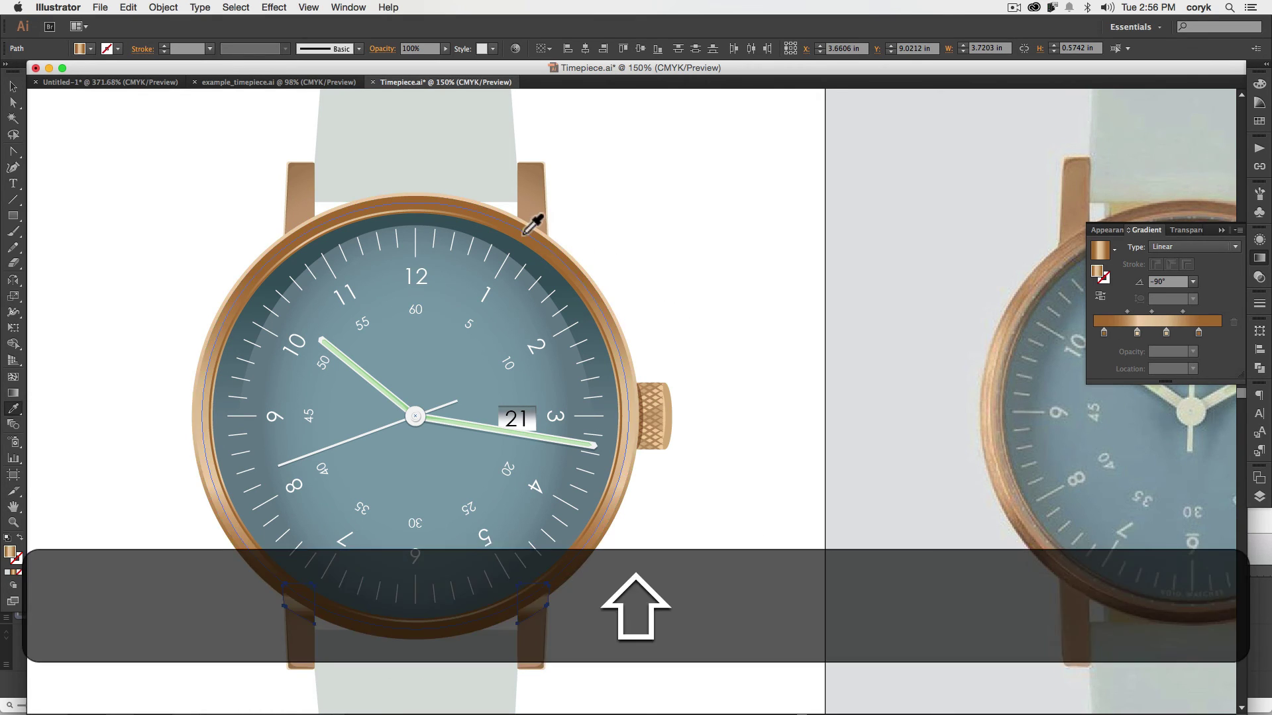
shift+click(528, 231)
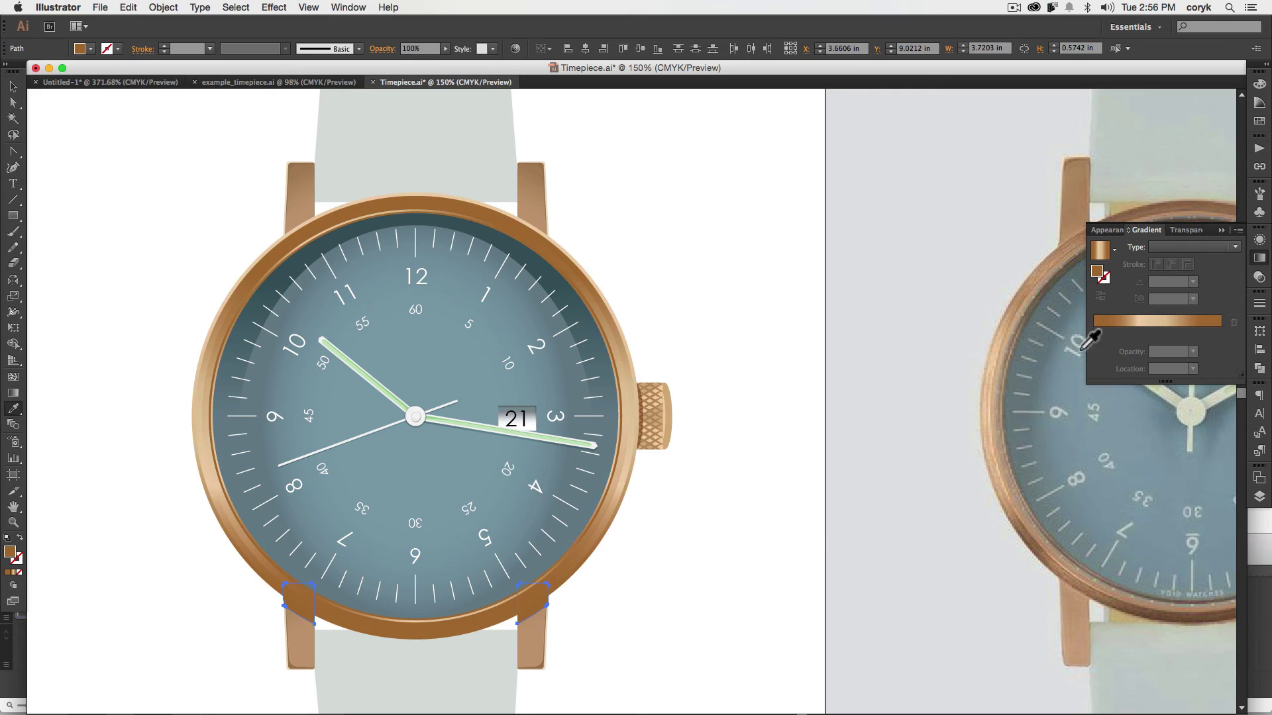
Set the two lug shadow shapes to the Multiply blending mode and send them one level backward
click(1186, 248)
click(1260, 240)
click(1260, 240)
click(1260, 277)
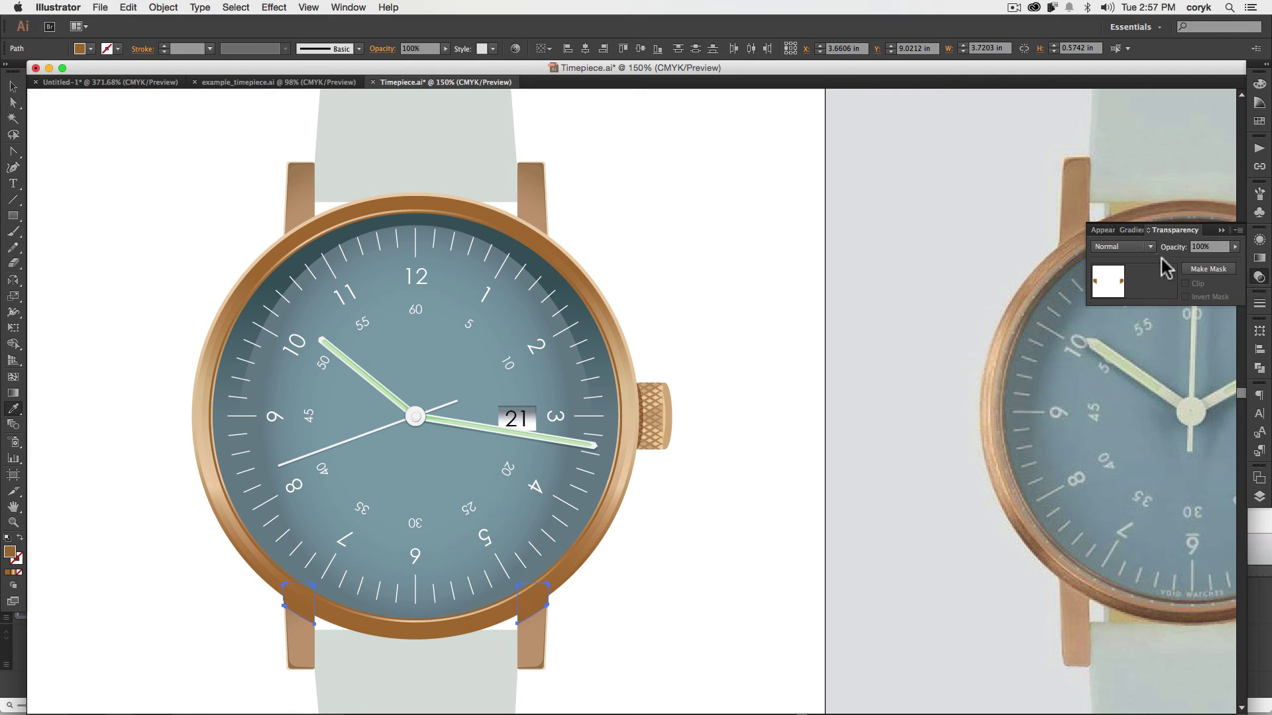
click(1146, 250)
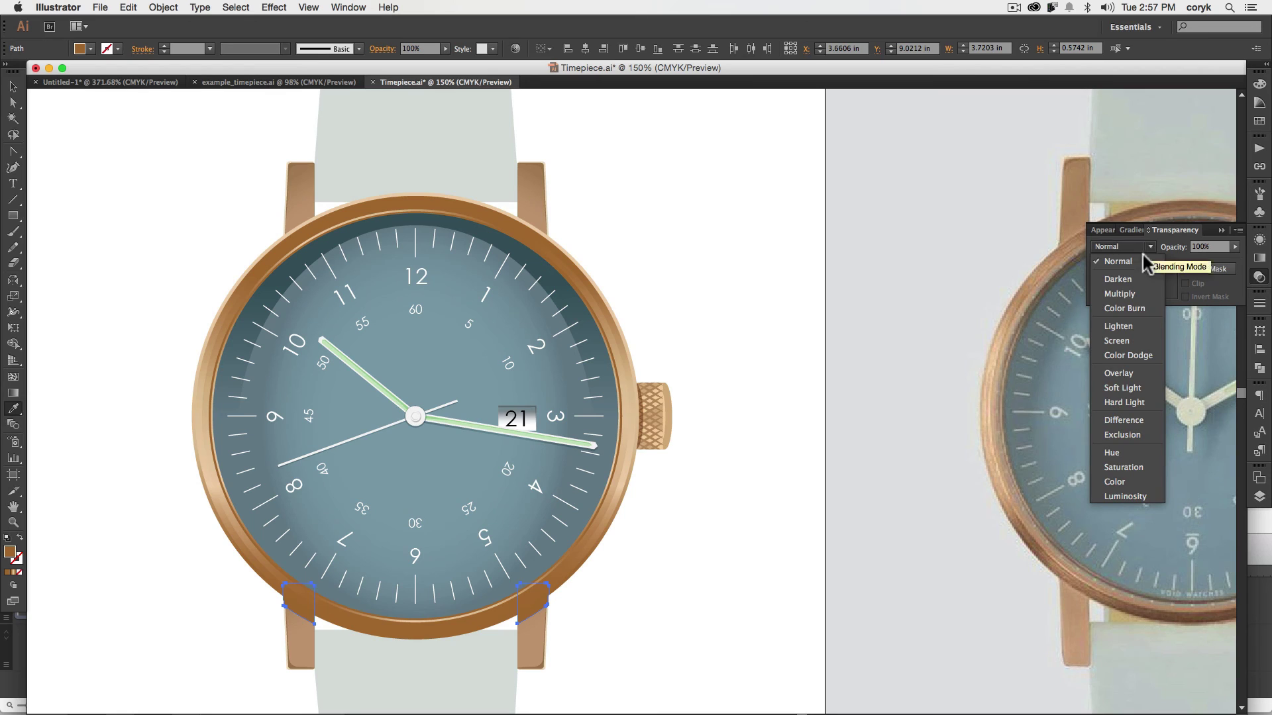
click(1133, 295)
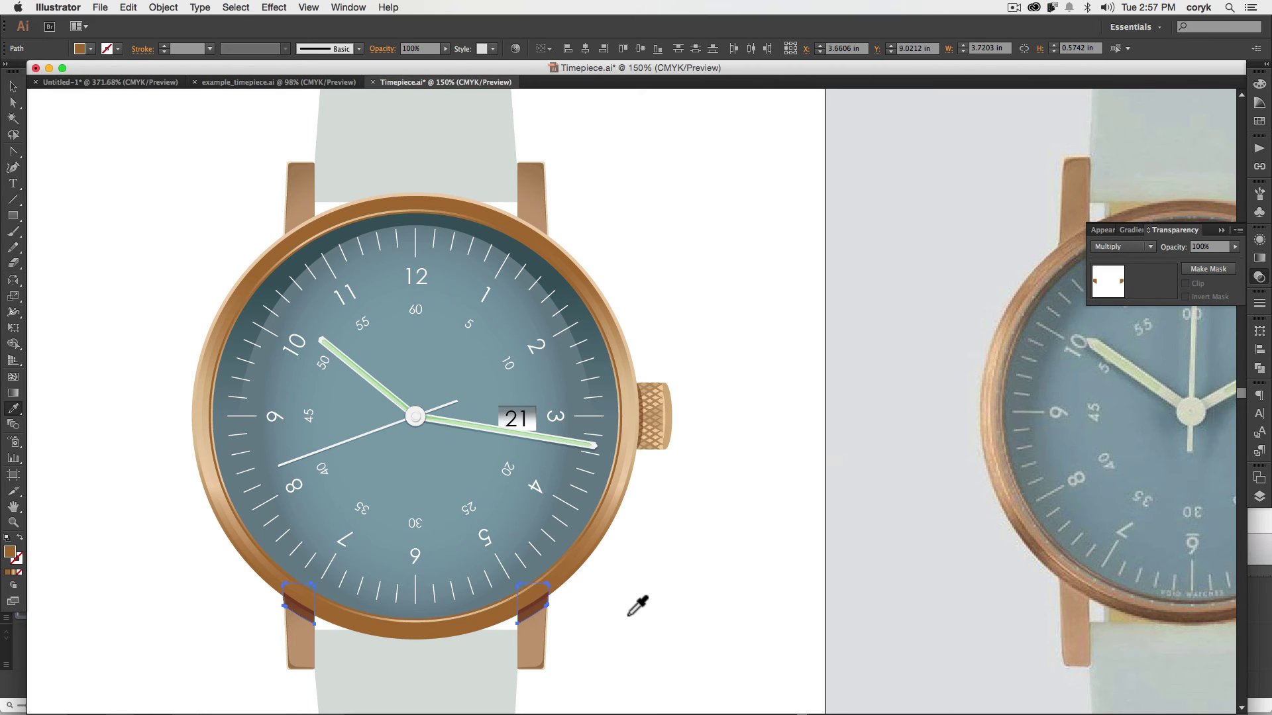
key(super+bracketleft)
Give the lug shadows a linear gradient with only two brown stops, setting the first stop's opacity to 0%
click(1259, 257)
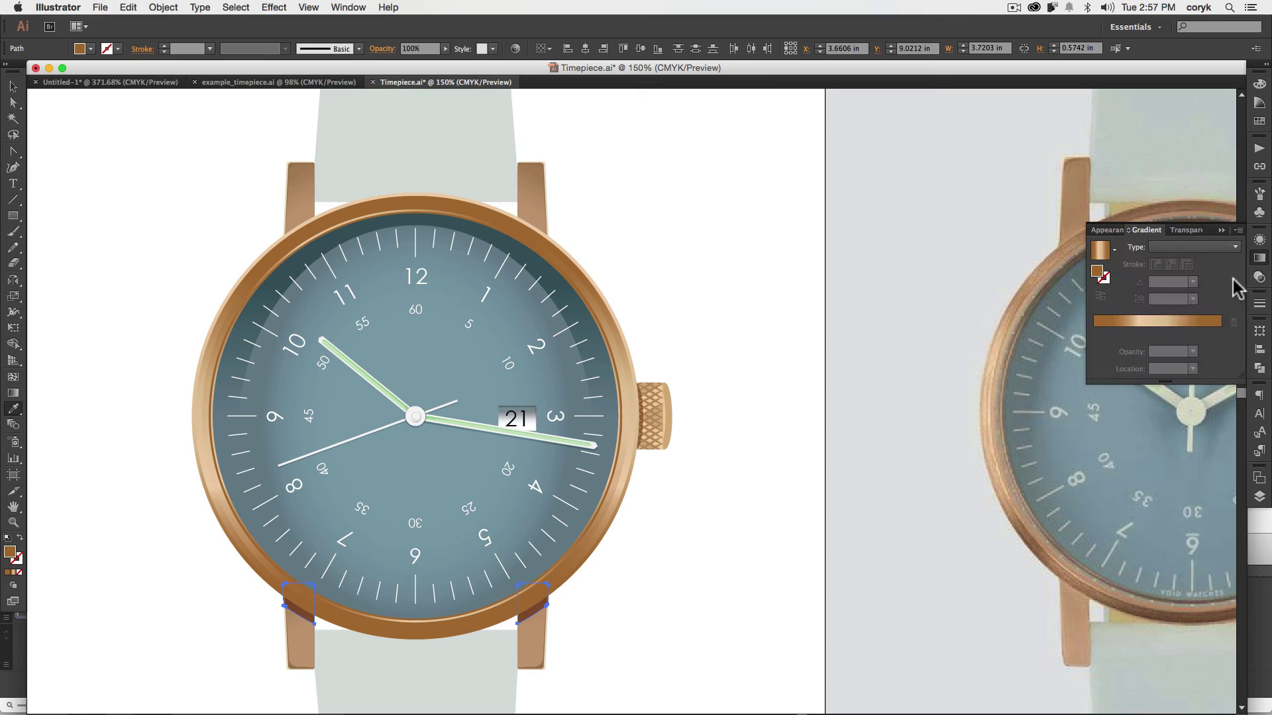
click(1124, 324)
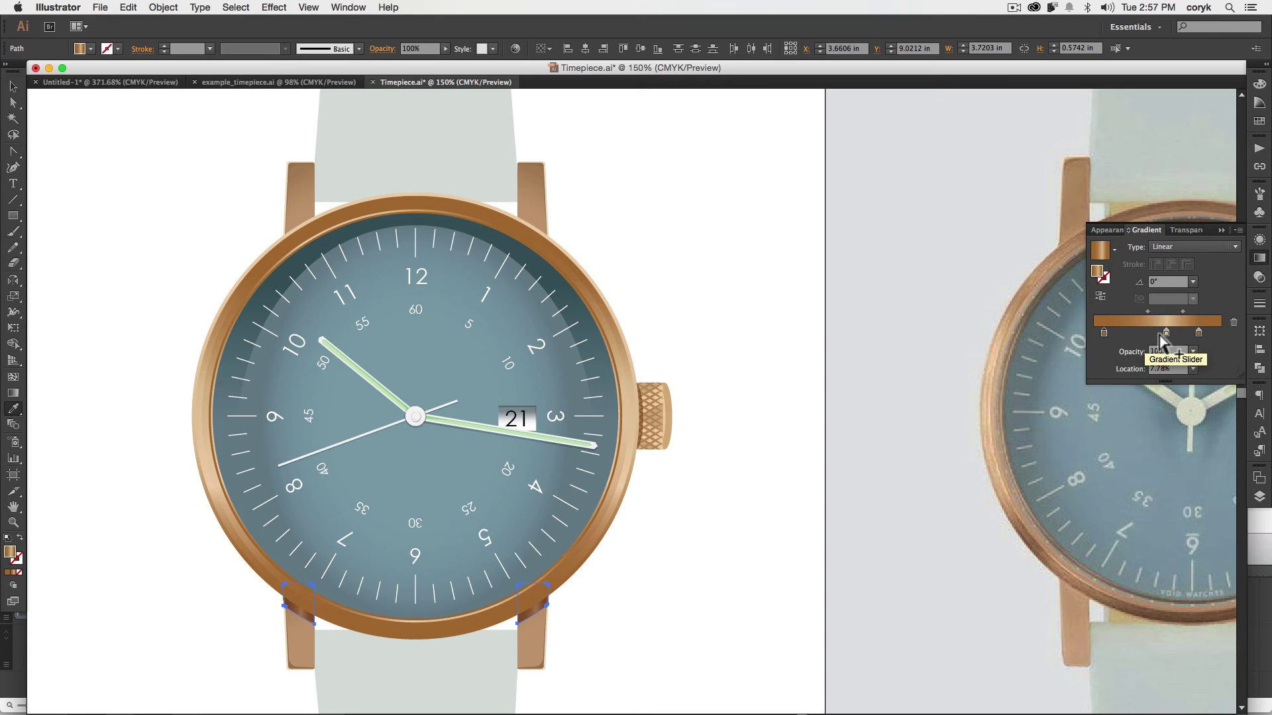
drag(1165, 334, 1174, 361)
double_click(1197, 331)
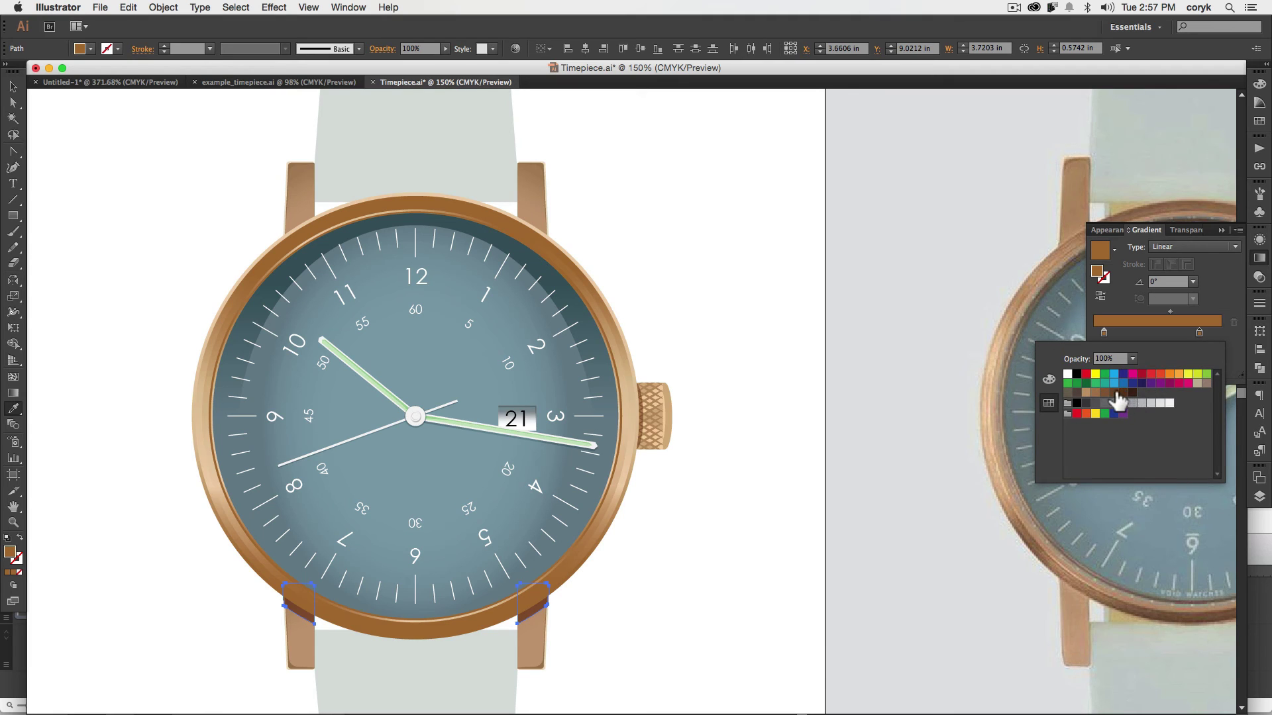
click(1156, 332)
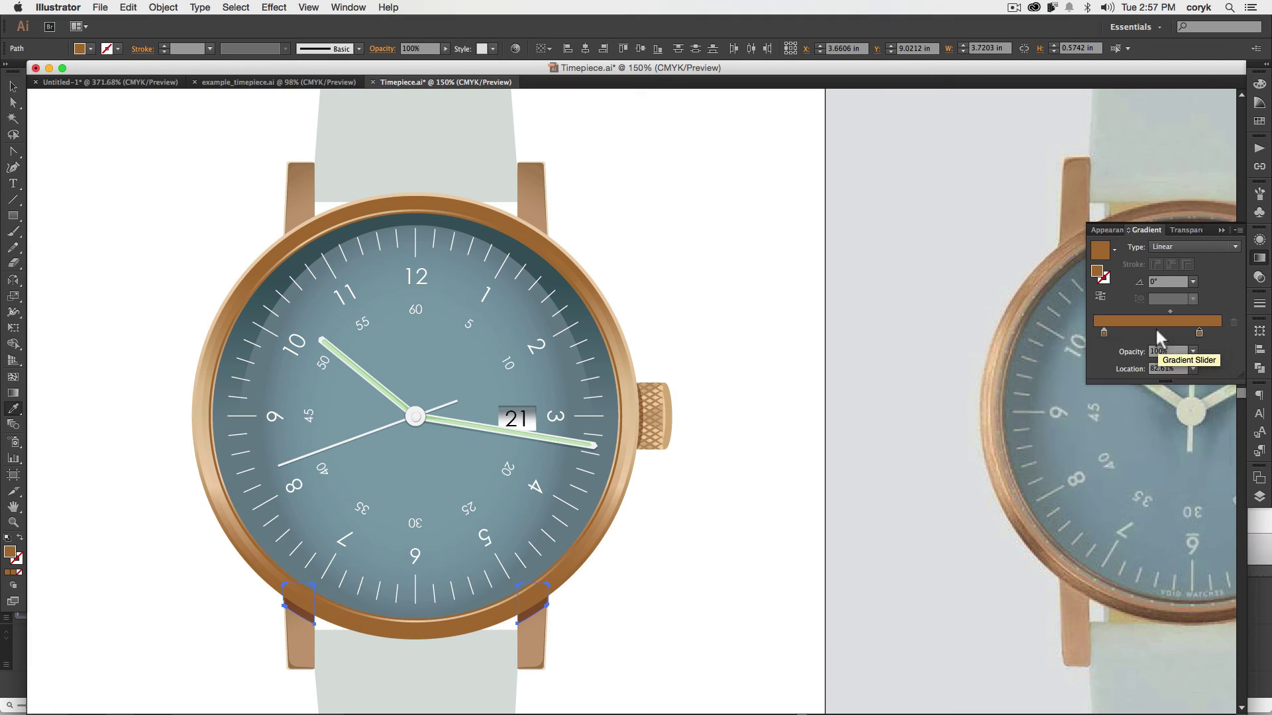
double_click(1104, 333)
click(1132, 358)
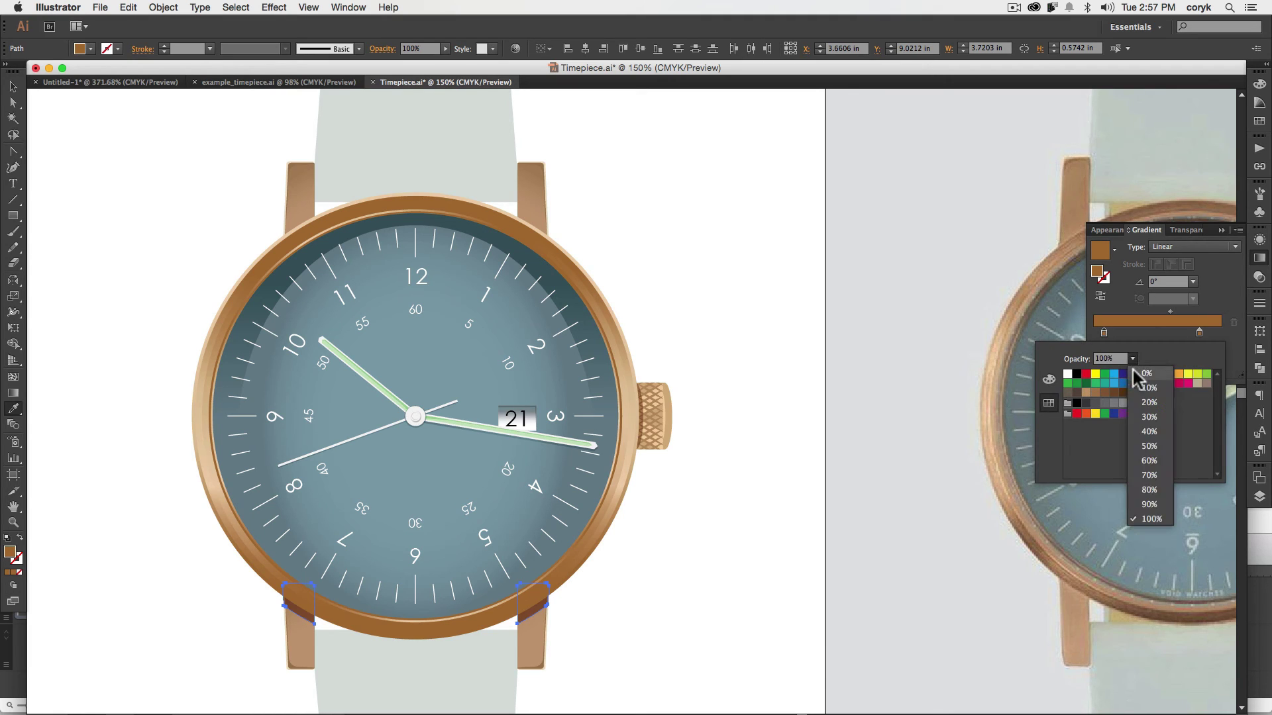
click(1146, 374)
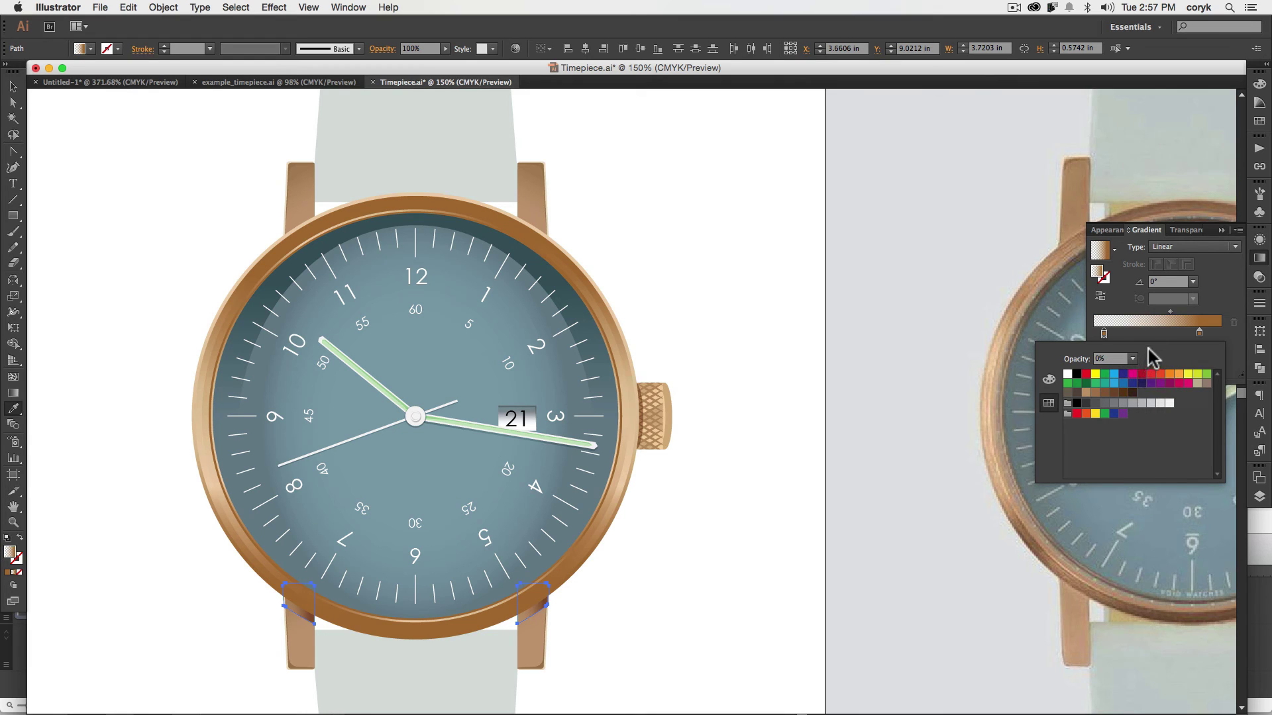
Set the gradient angle of the lug shadows to 90°
click(1169, 284)
click(1138, 283)
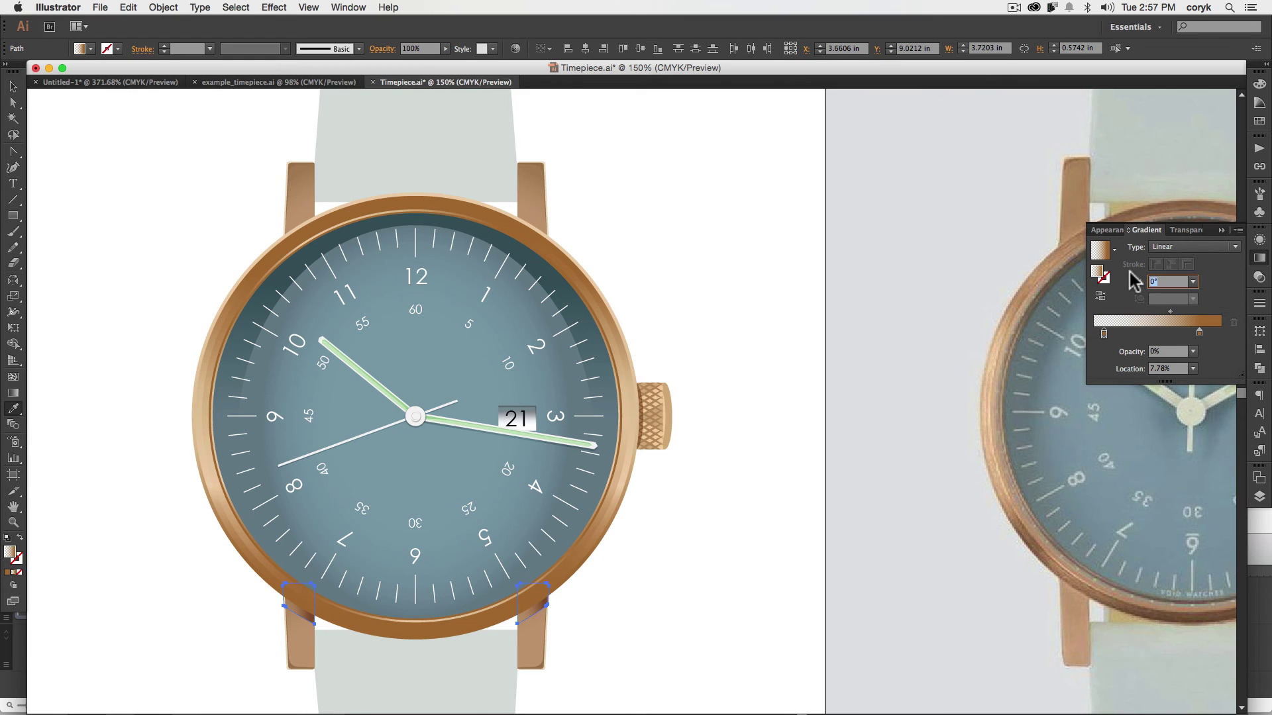
text(90)
key(Return)
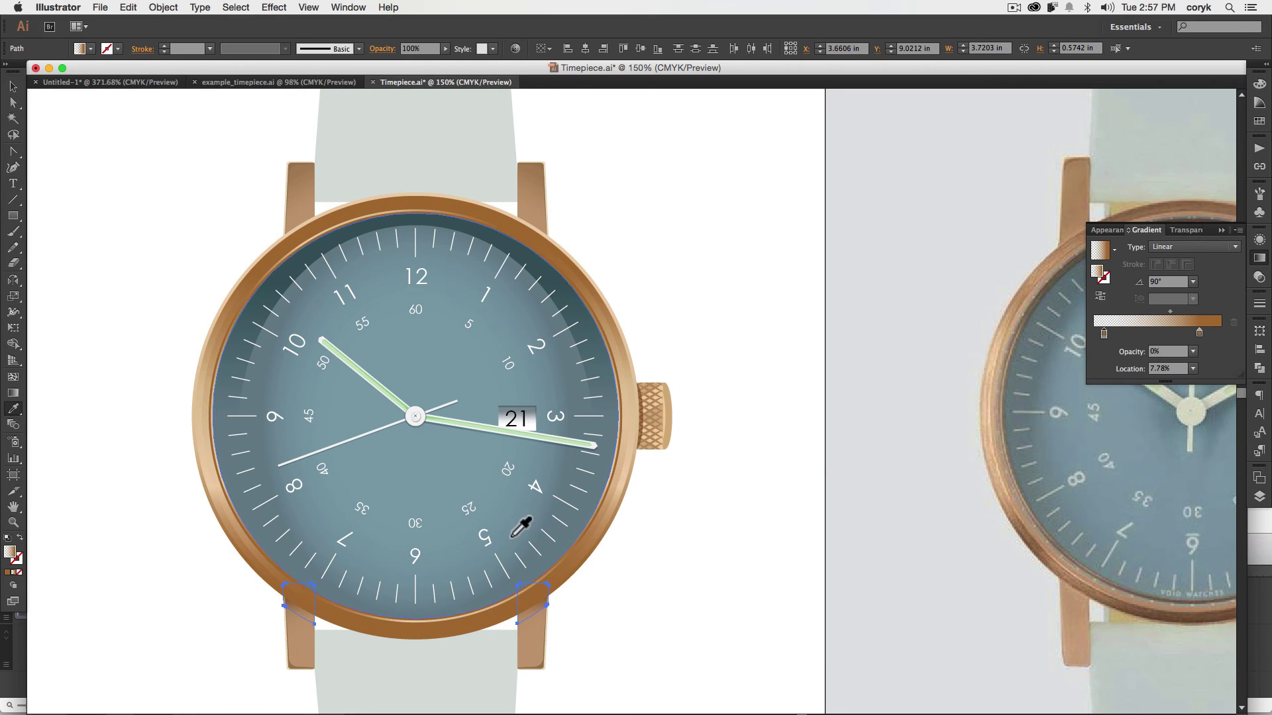
Shift the gradients of both lug shadows slightly with the Gradient tool so they fade down the lower lugs, then deselect
key(g)
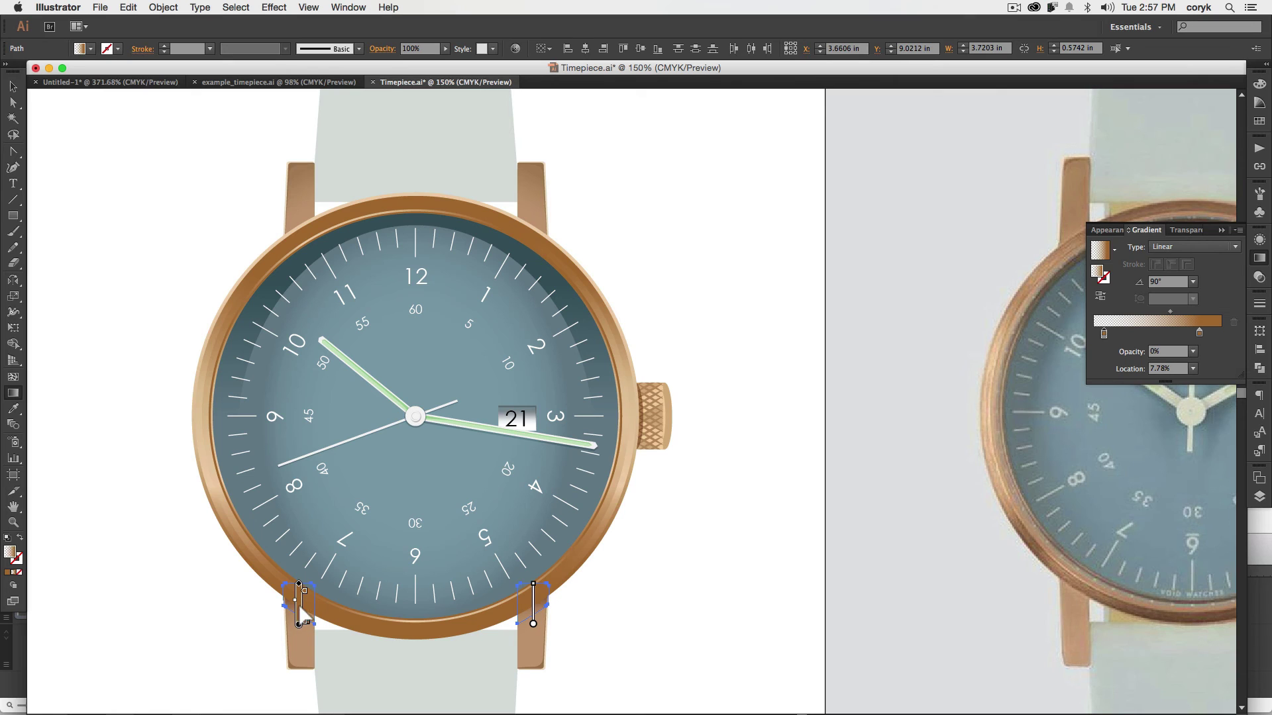
drag(301, 614, 300, 614)
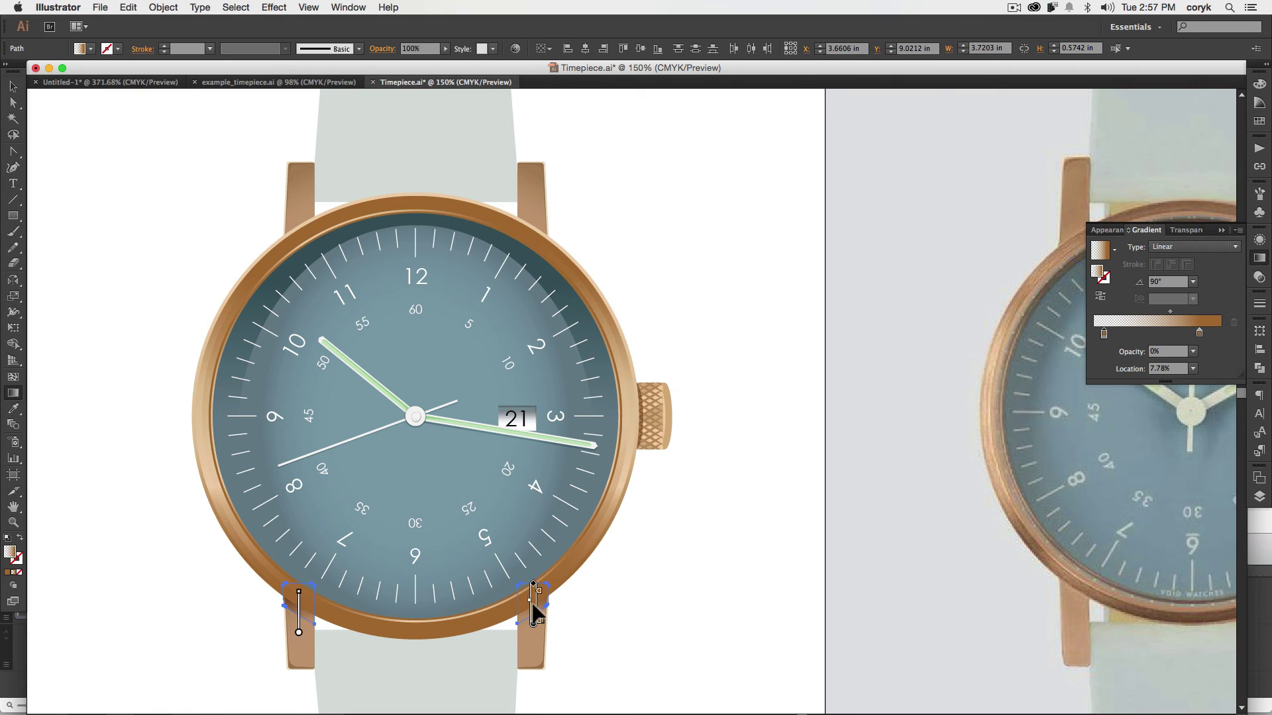
drag(532, 608, 531, 610)
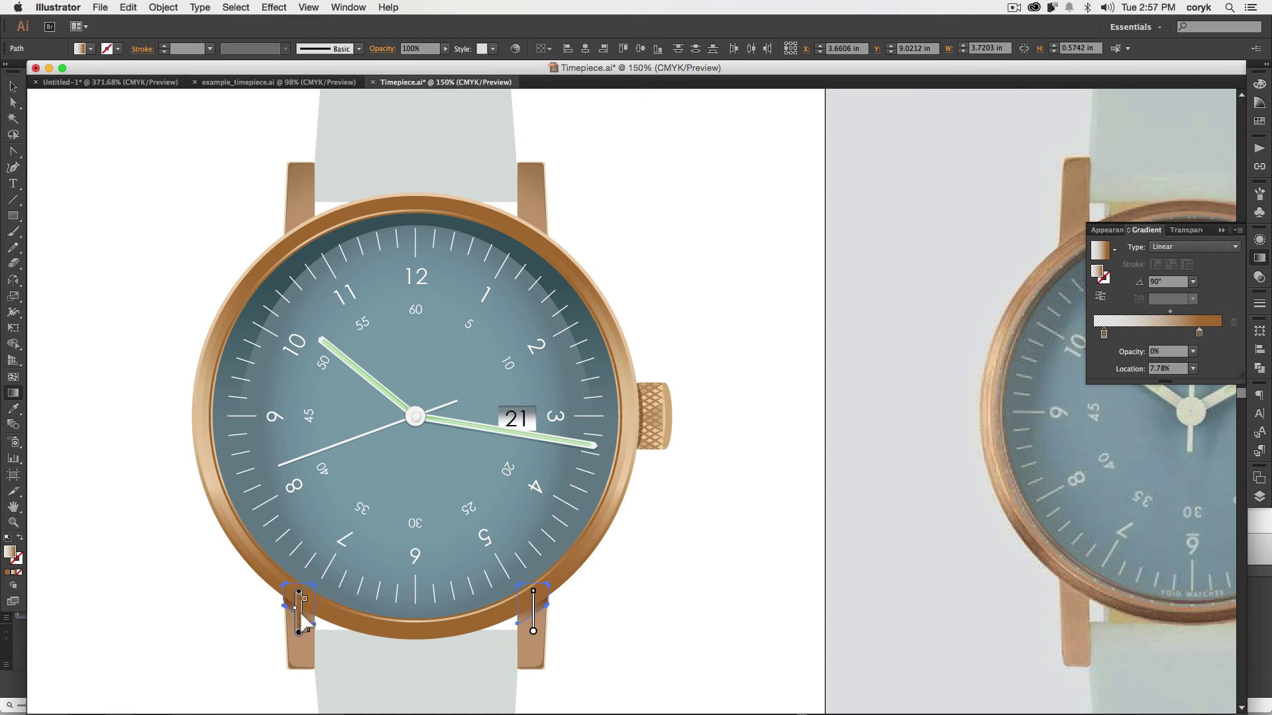
drag(299, 617, 299, 613)
key(v)
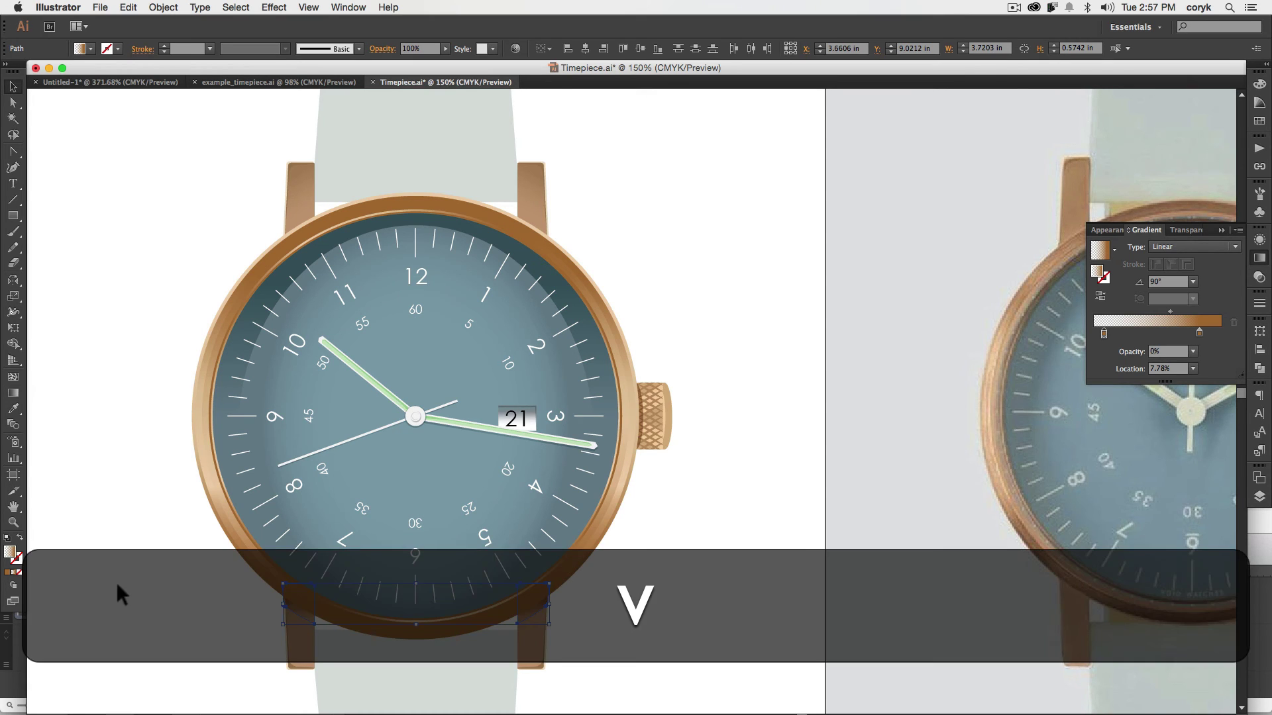
click(118, 586)
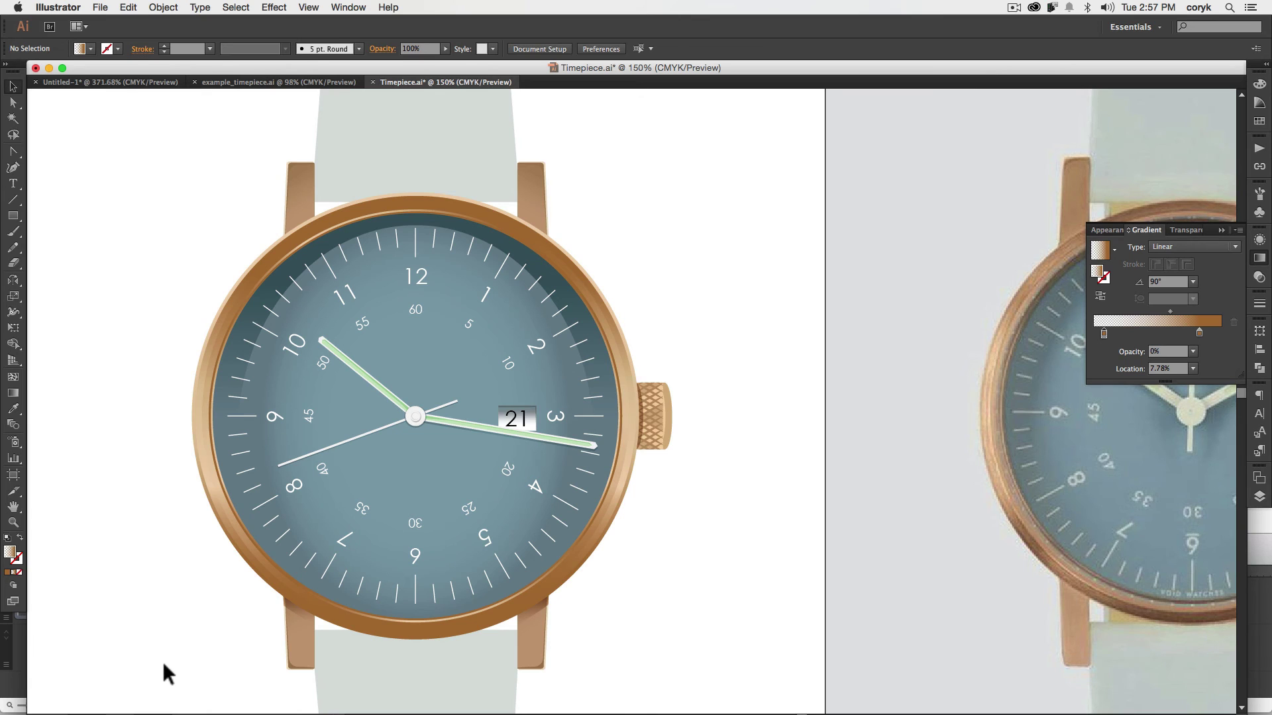
Duplicate the upper strap slightly offset to the right and trim the part overhanging the original's right edge with the Shape Builder
key(super+0)
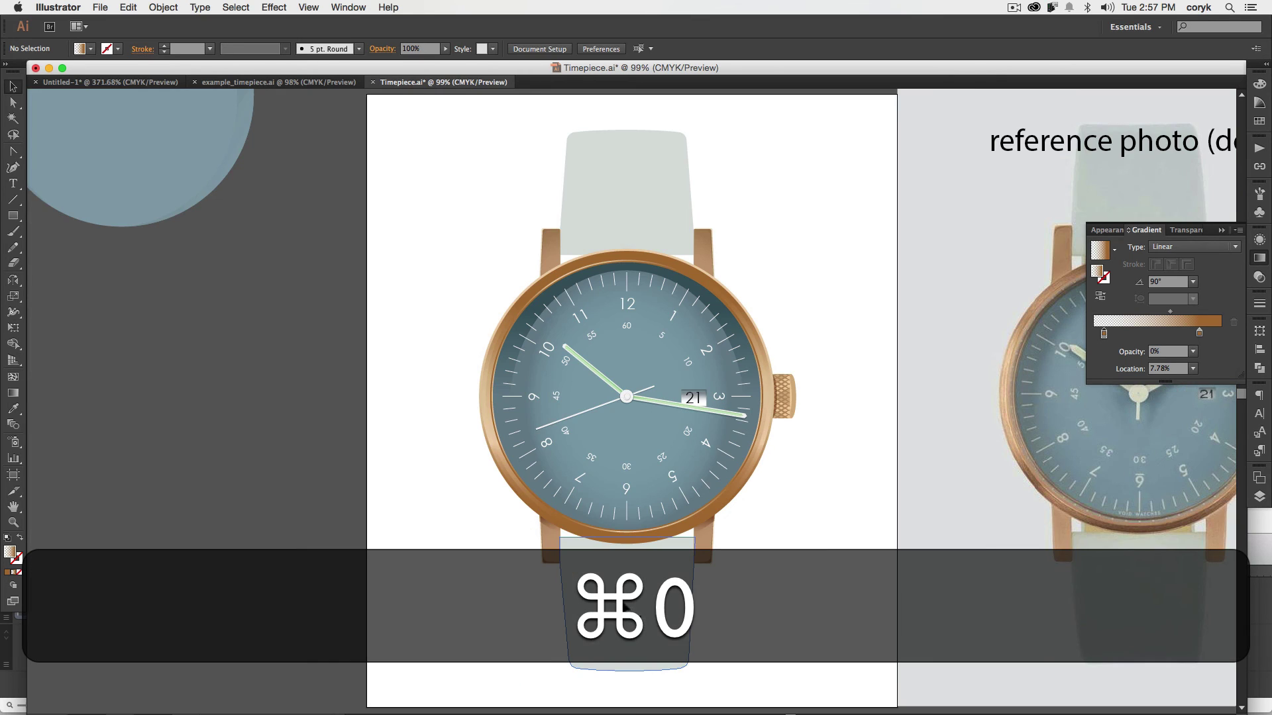
key(space)
drag(697, 592, 408, 583)
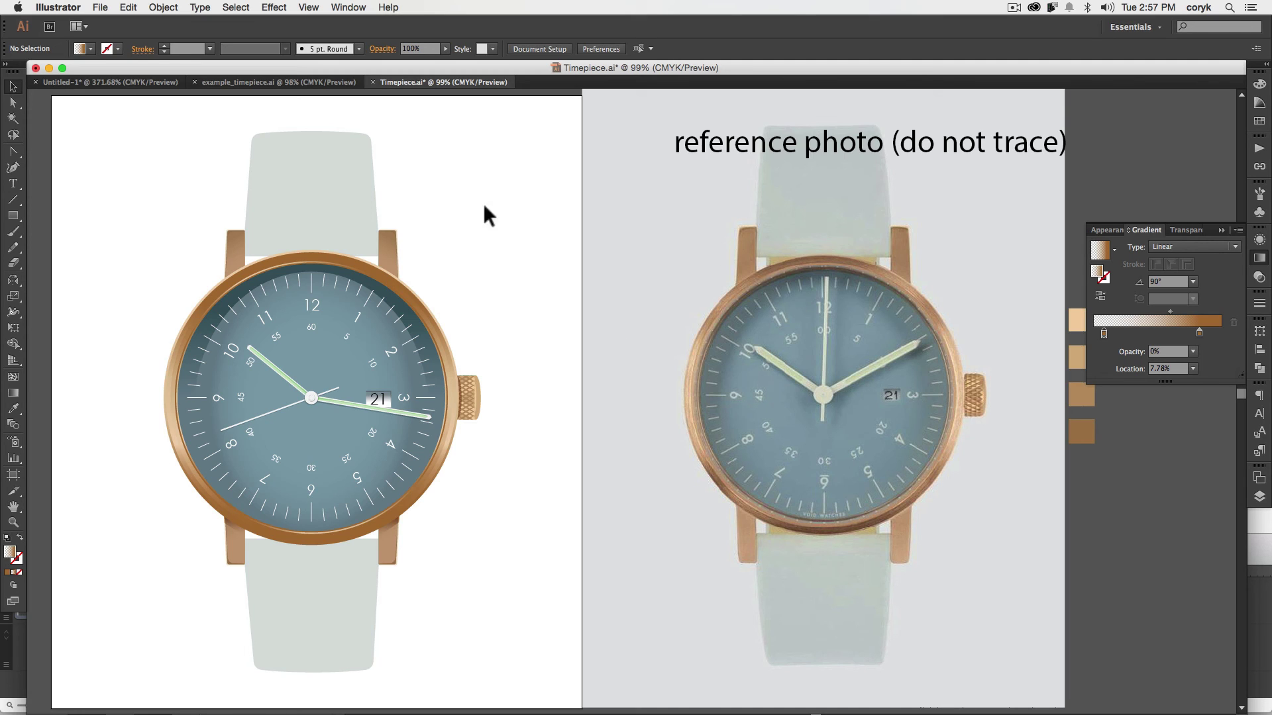
drag(320, 201, 328, 204)
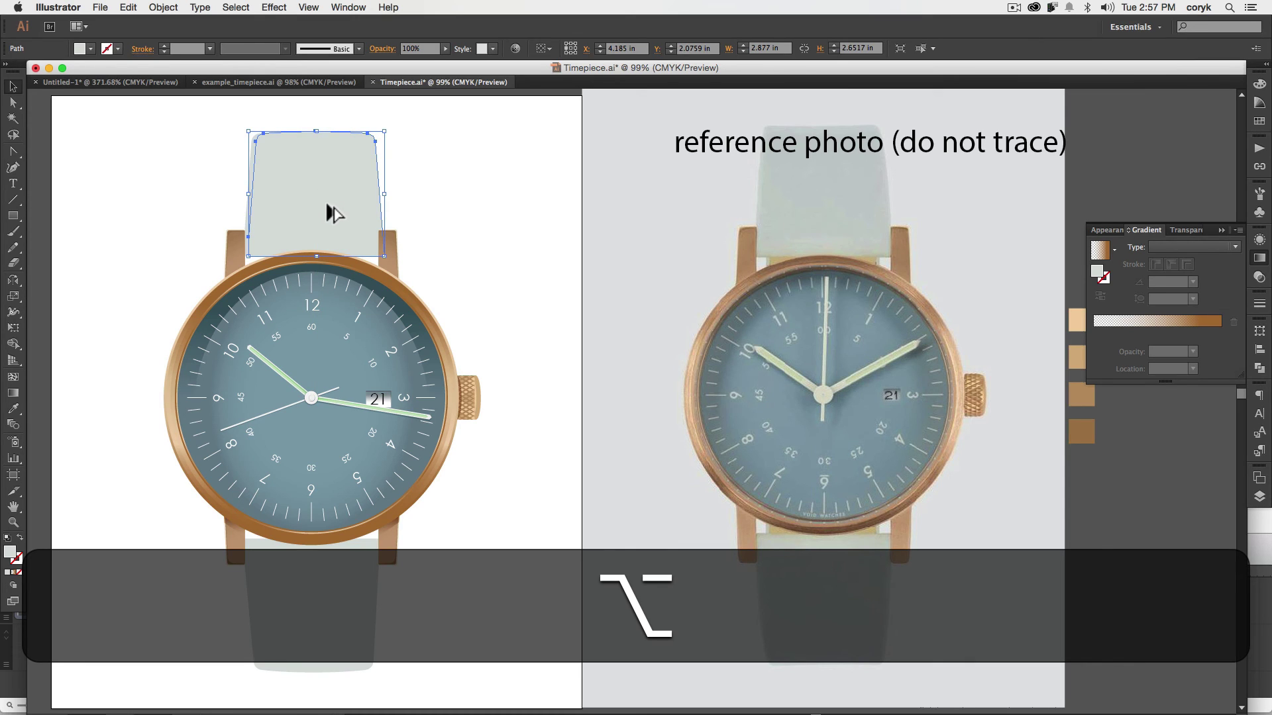
shift+click(248, 166)
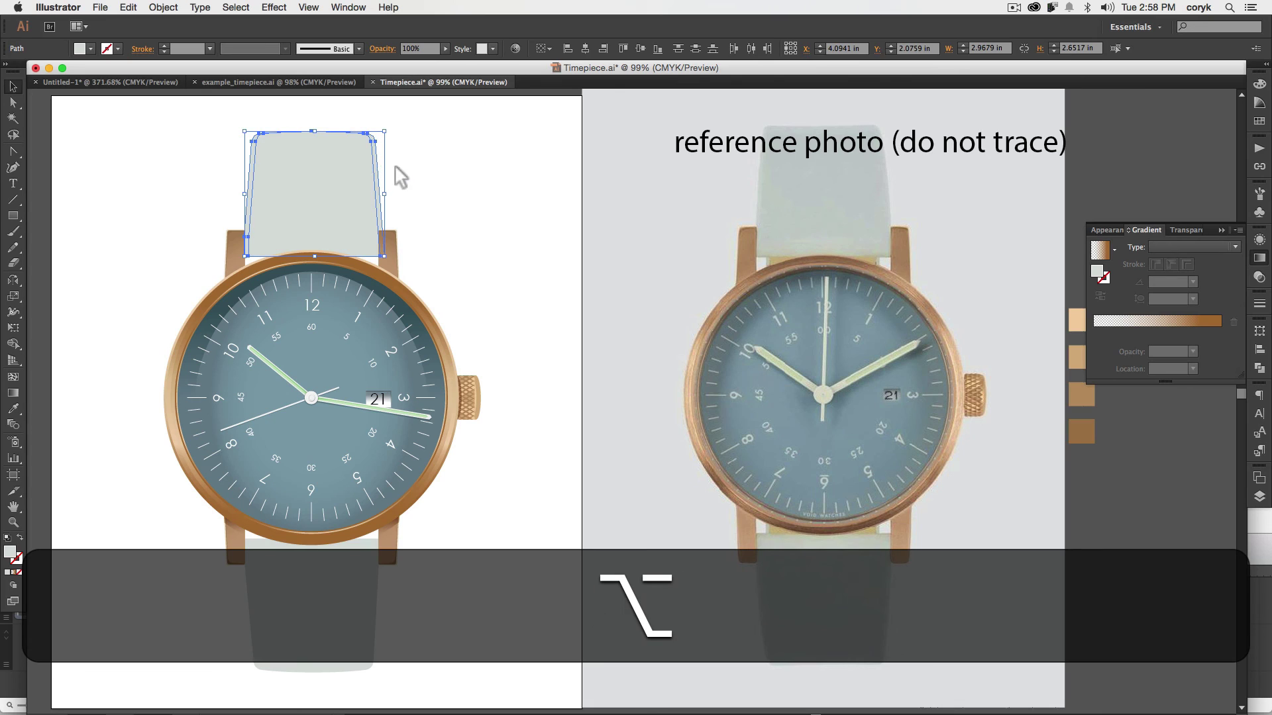
drag(397, 167, 375, 174)
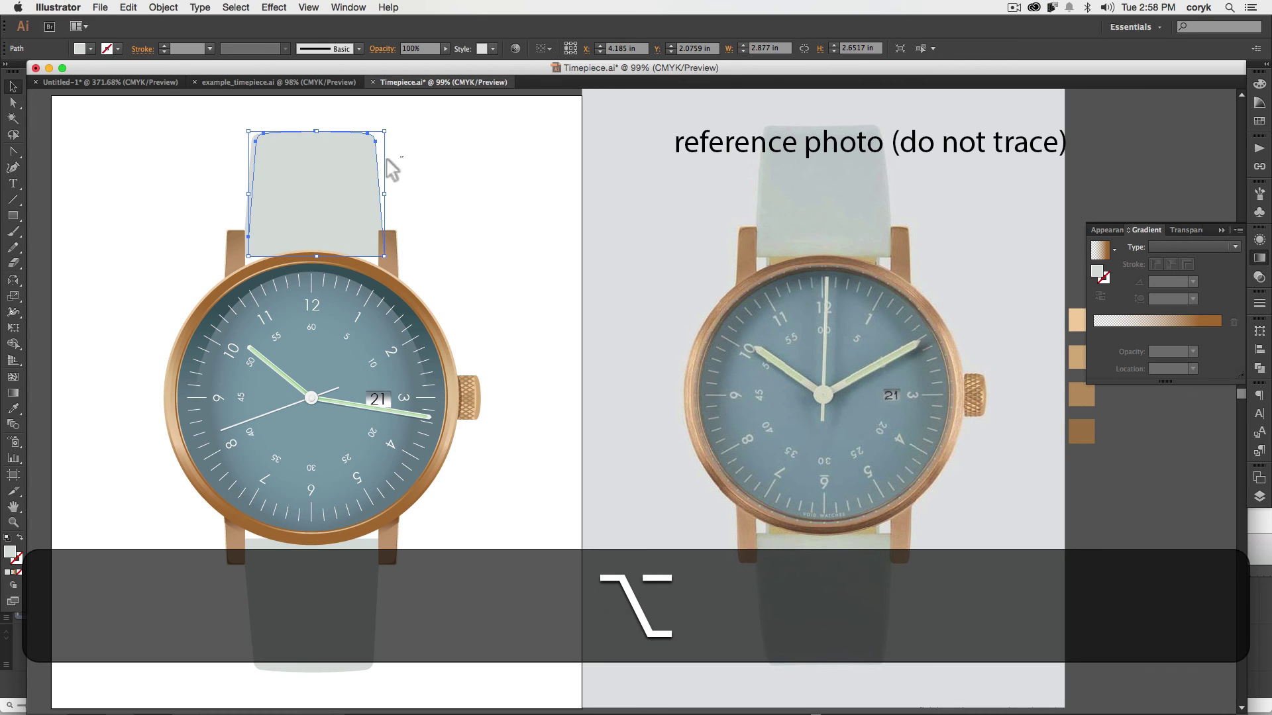
shift+click(251, 183)
key(shift+m)
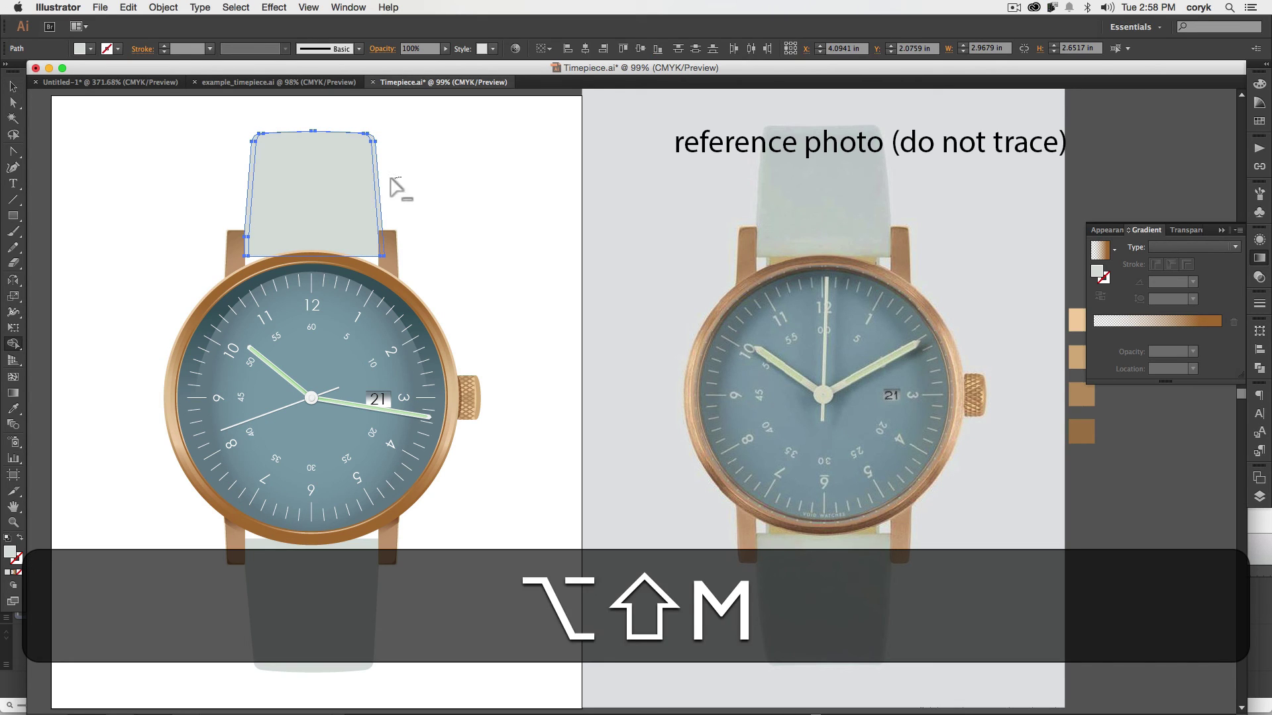
alt+click(379, 177)
key(v)
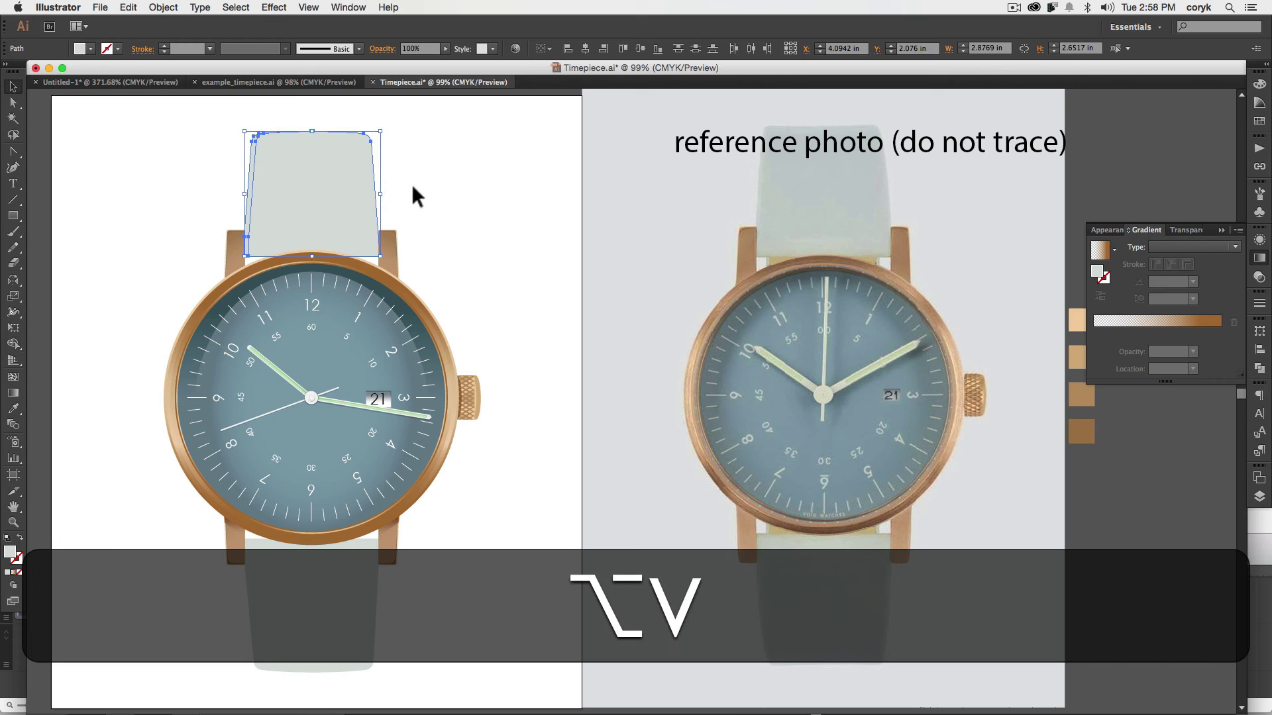
click(411, 184)
click(248, 177)
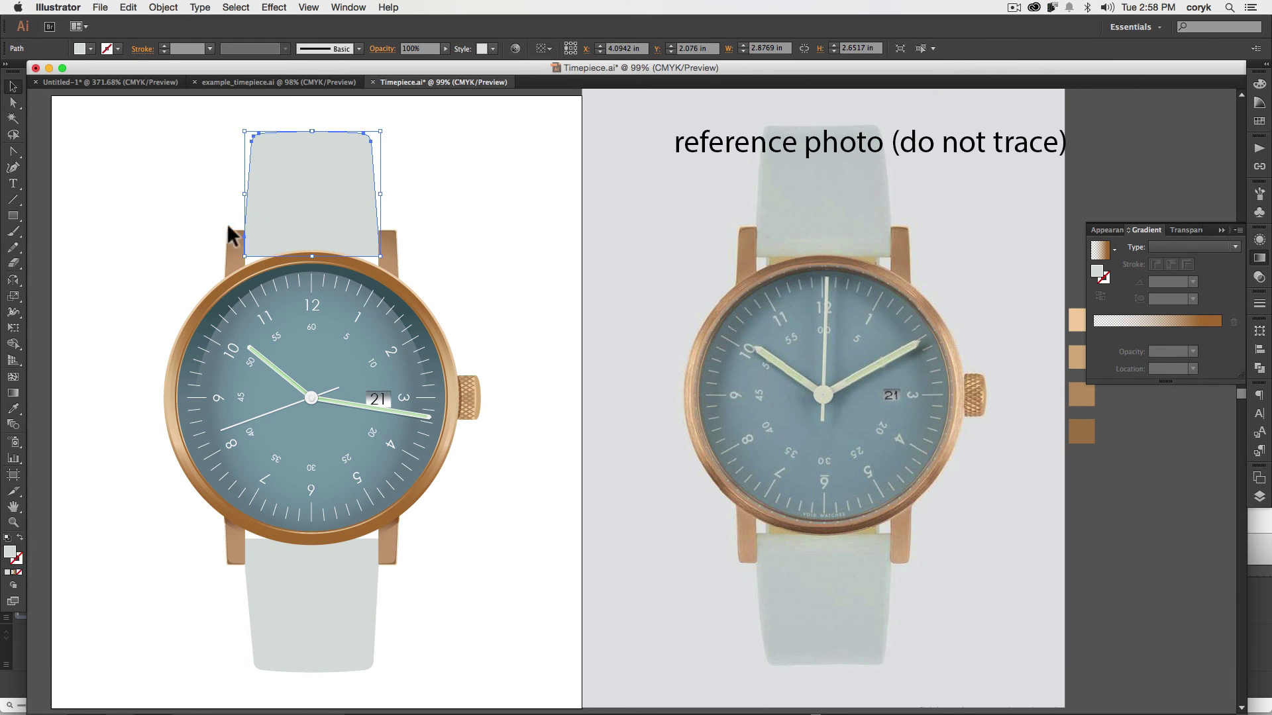
Fill the upper strap's inner shape with the pale green C2D3CD and narrow it from the right to about 2.74 in wide
double_click(10, 552)
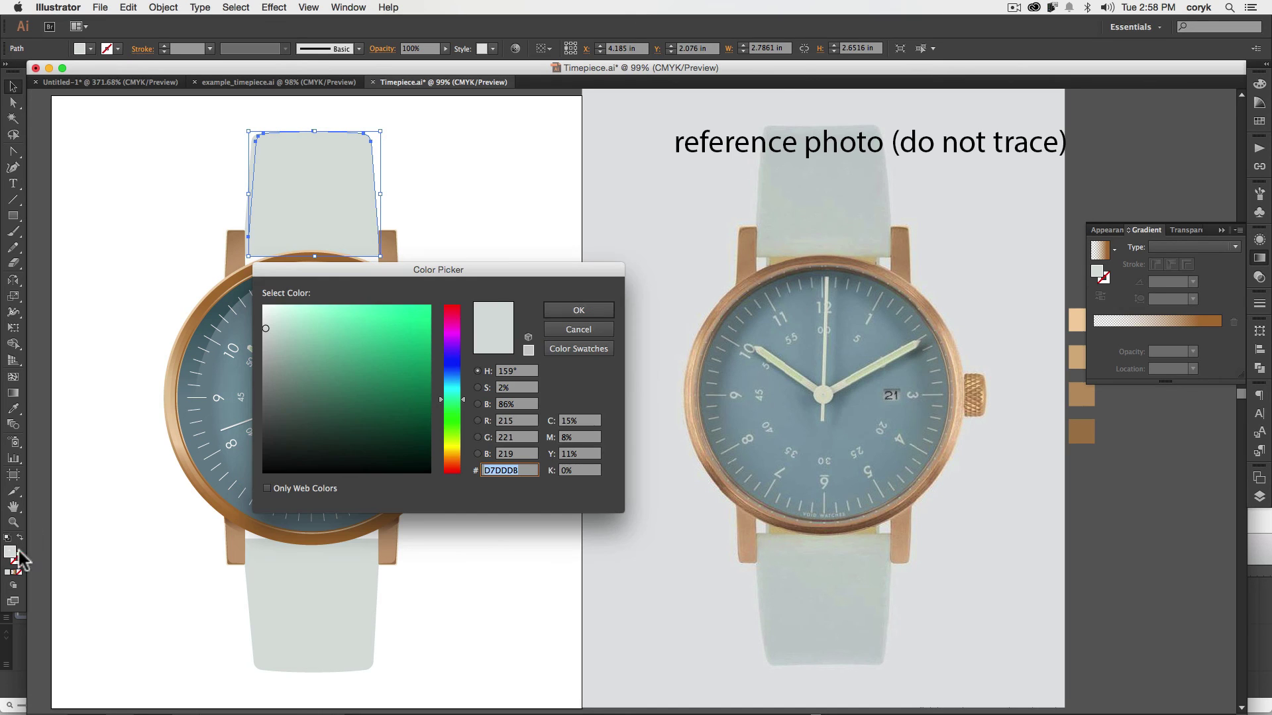
click(280, 330)
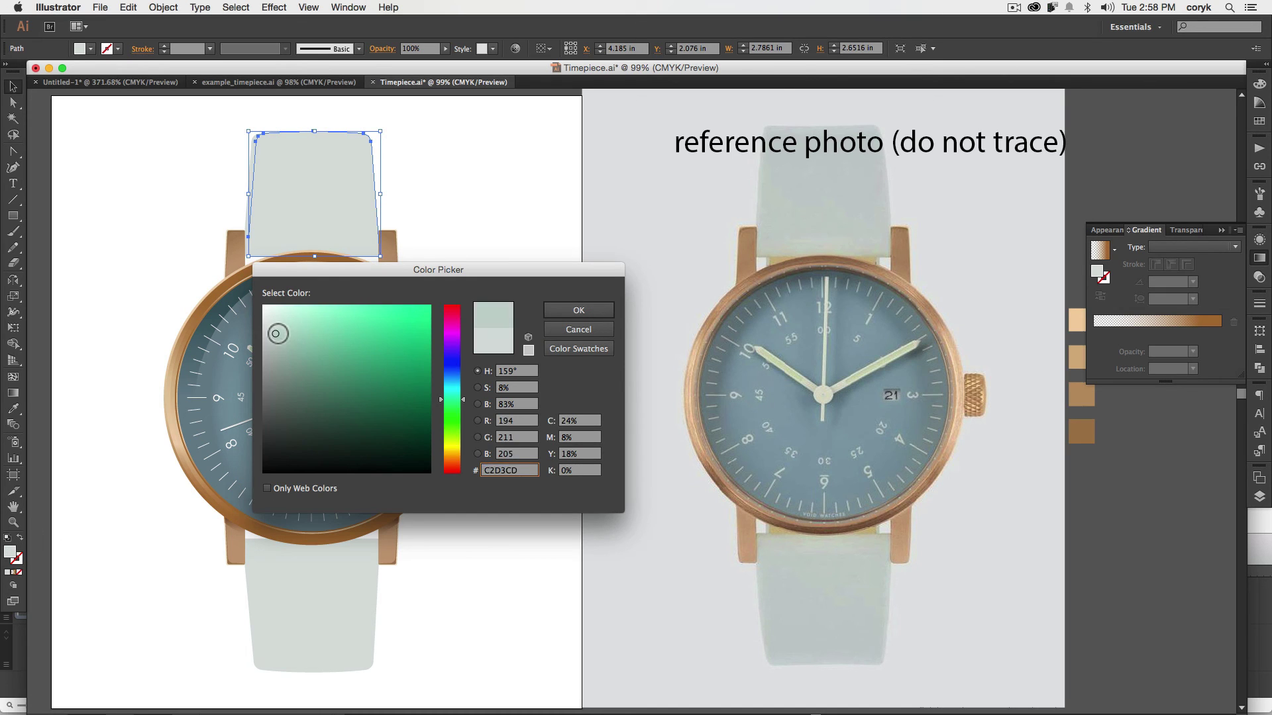
click(548, 309)
click(459, 270)
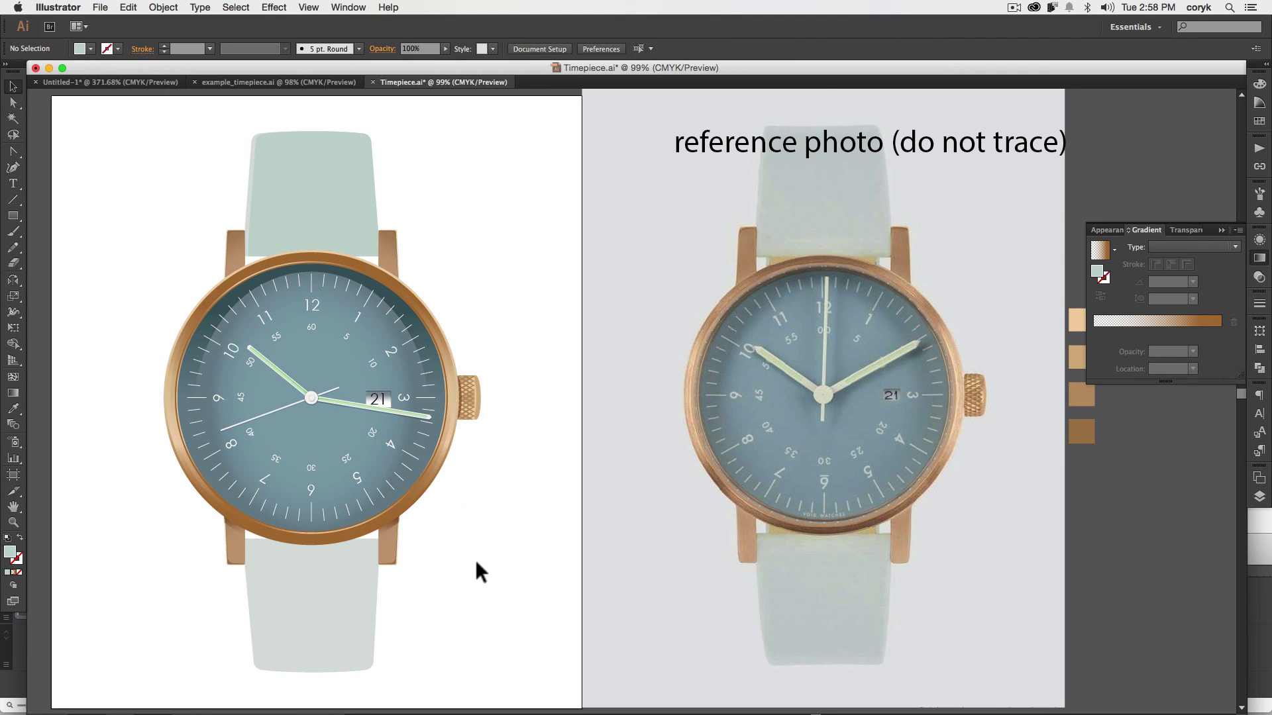
click(355, 219)
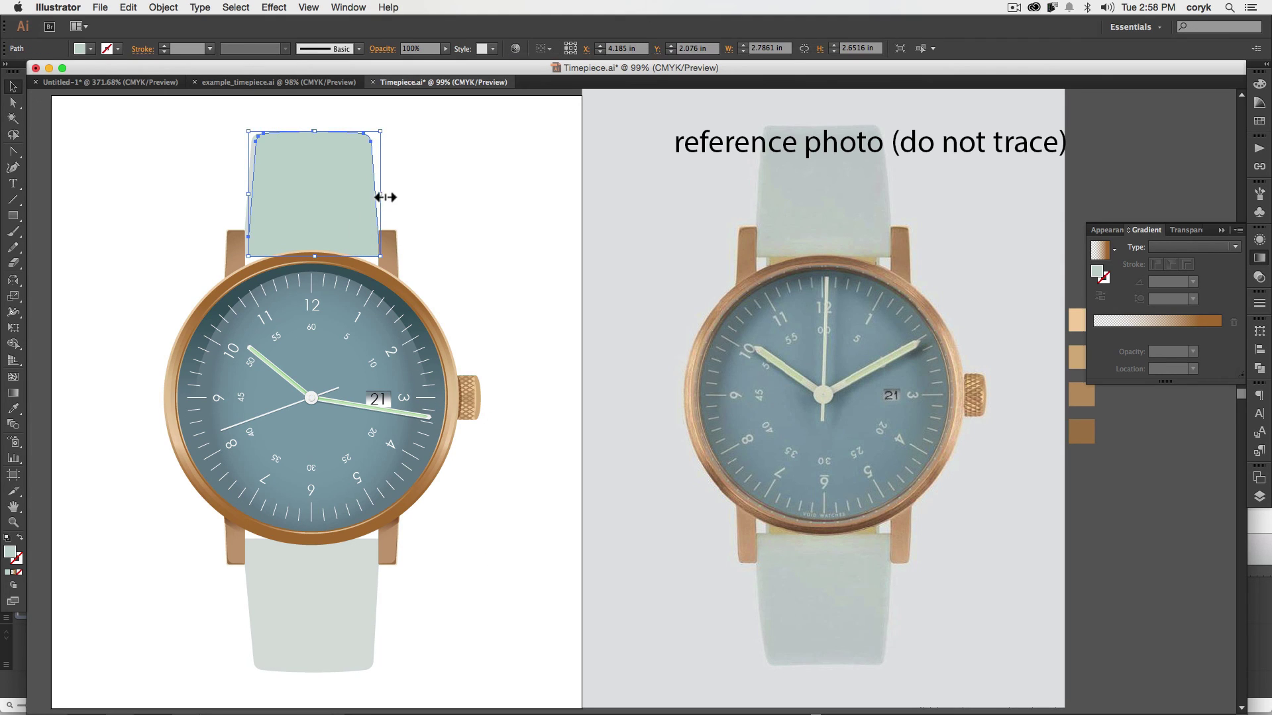
drag(383, 196, 380, 194)
click(445, 304)
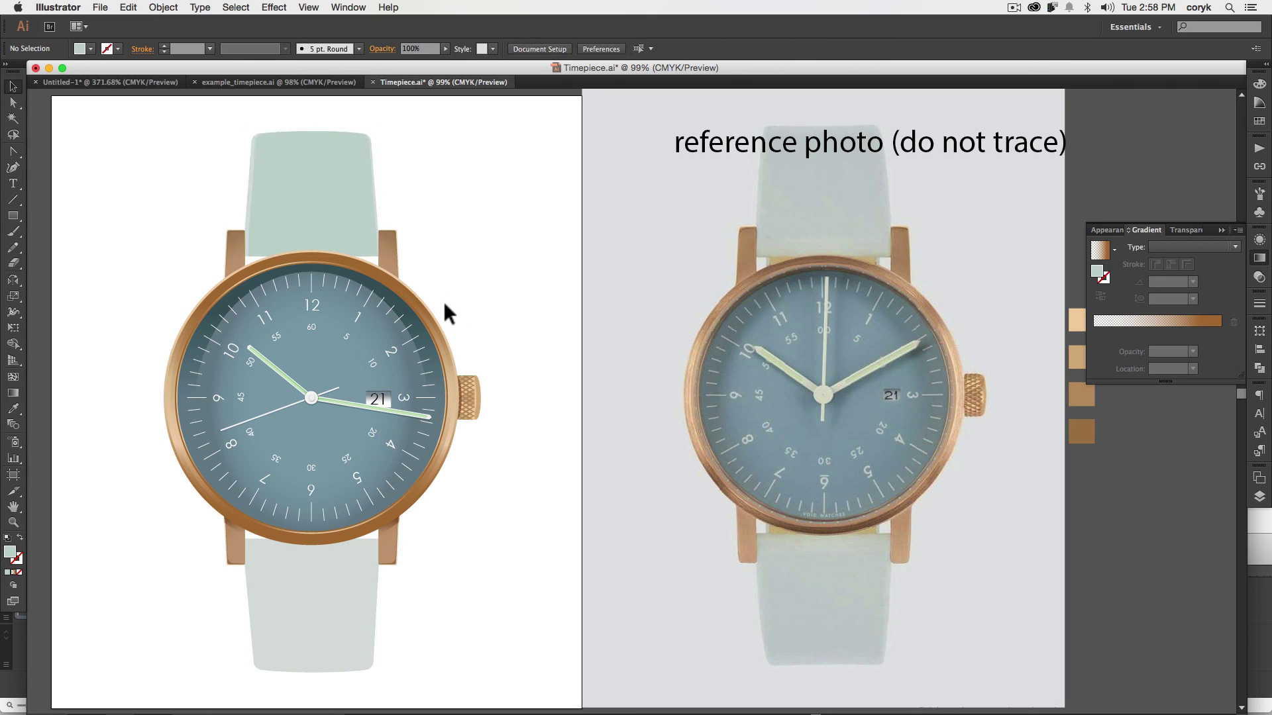
Replace the plain lower strap with a copy of both upper strap shapes reflected across the horizontal axis through the dial's center
click(359, 599)
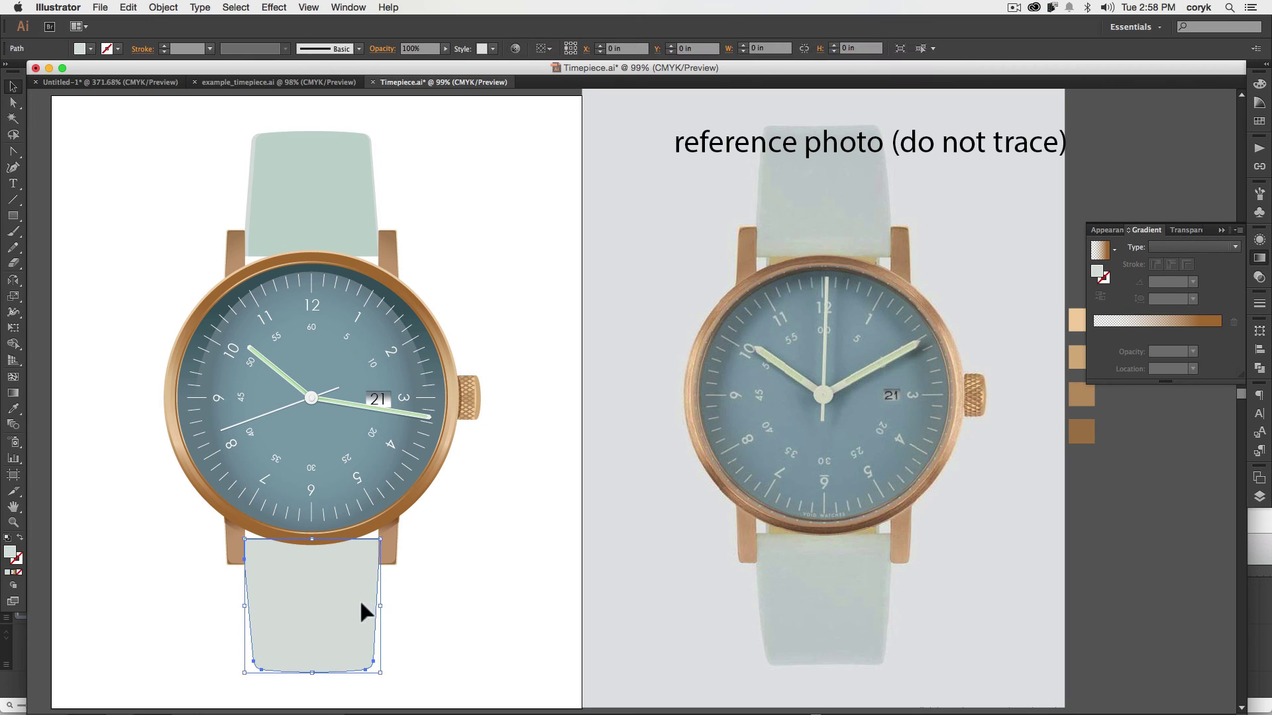
key(BackSpace)
drag(348, 186, 332, 196)
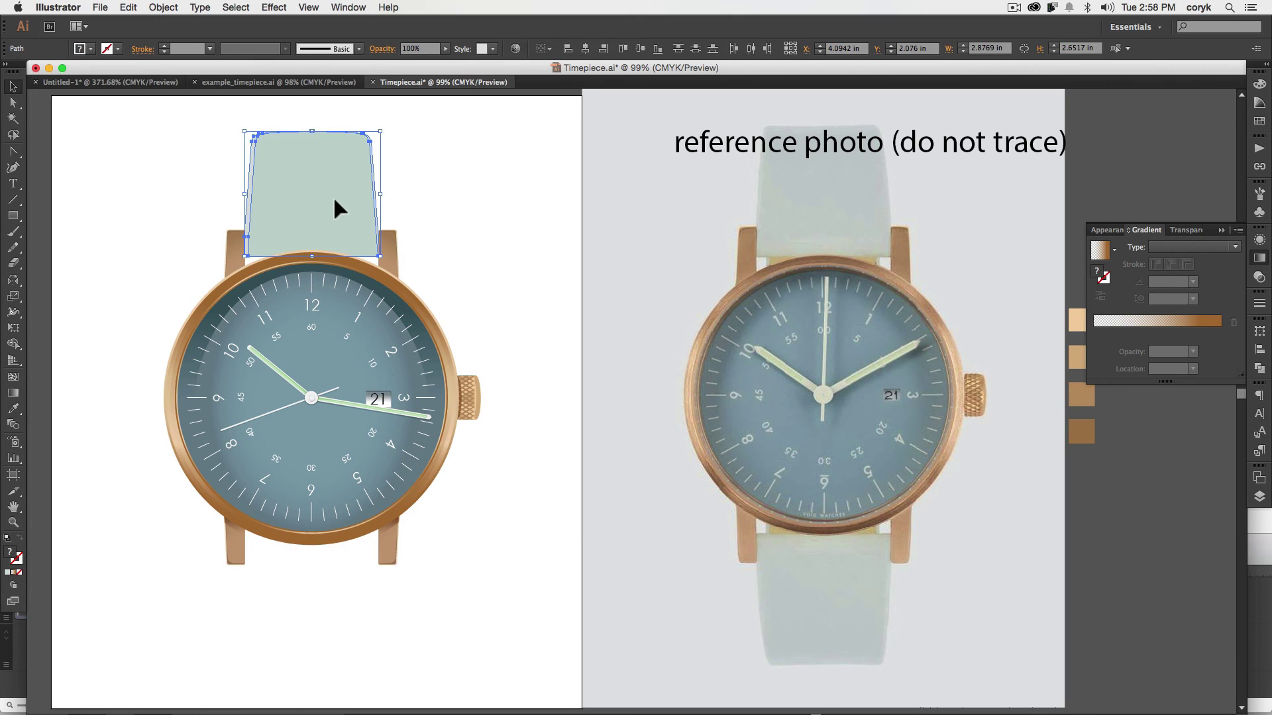
key(o)
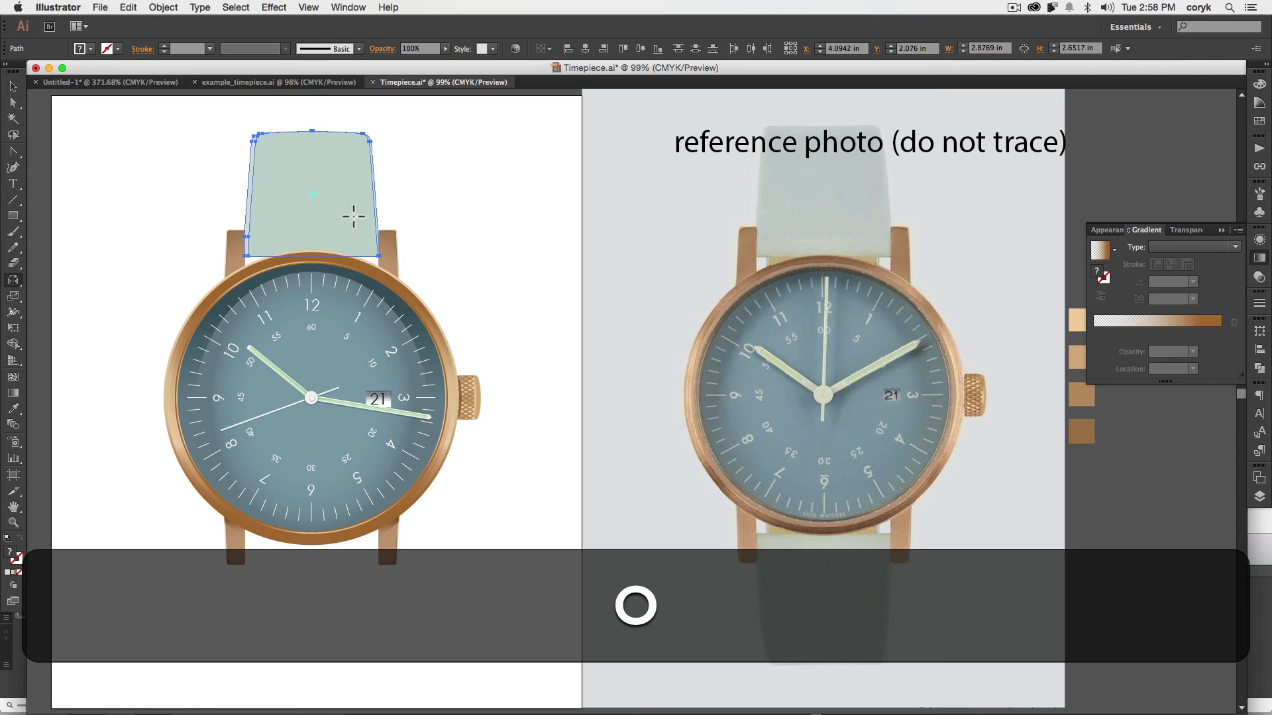
alt+click(312, 398)
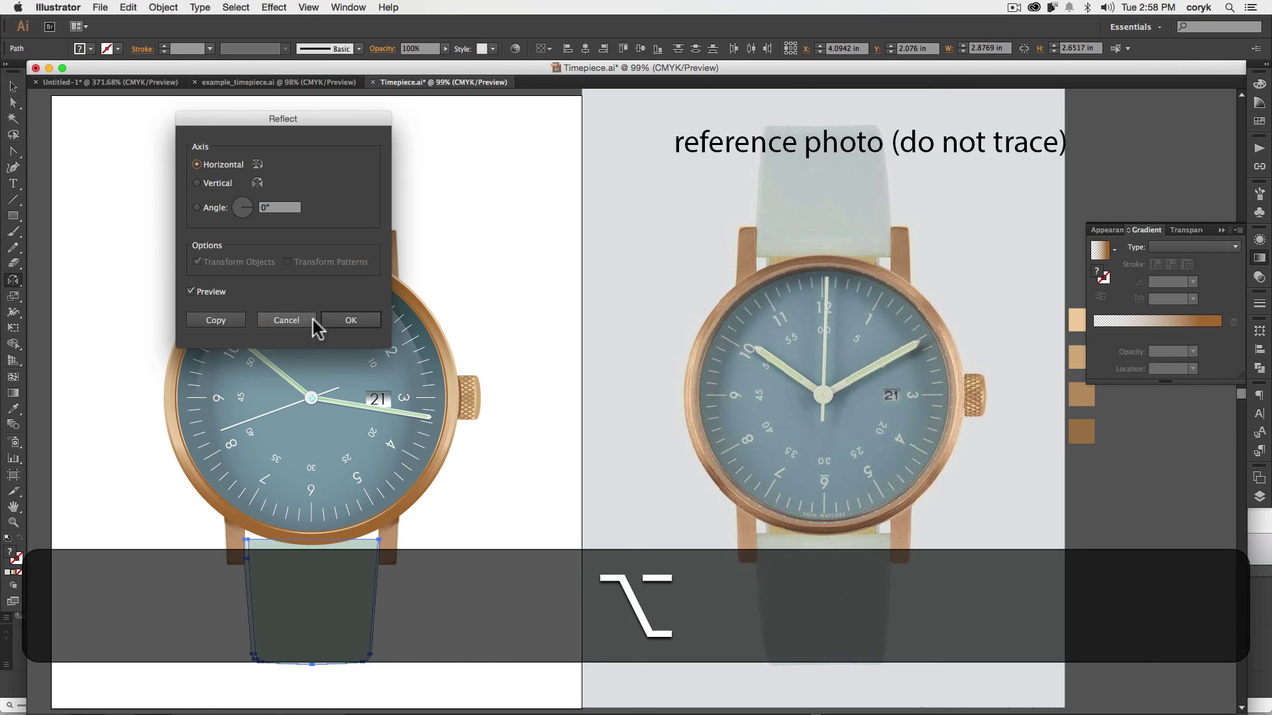
click(215, 319)
key(v)
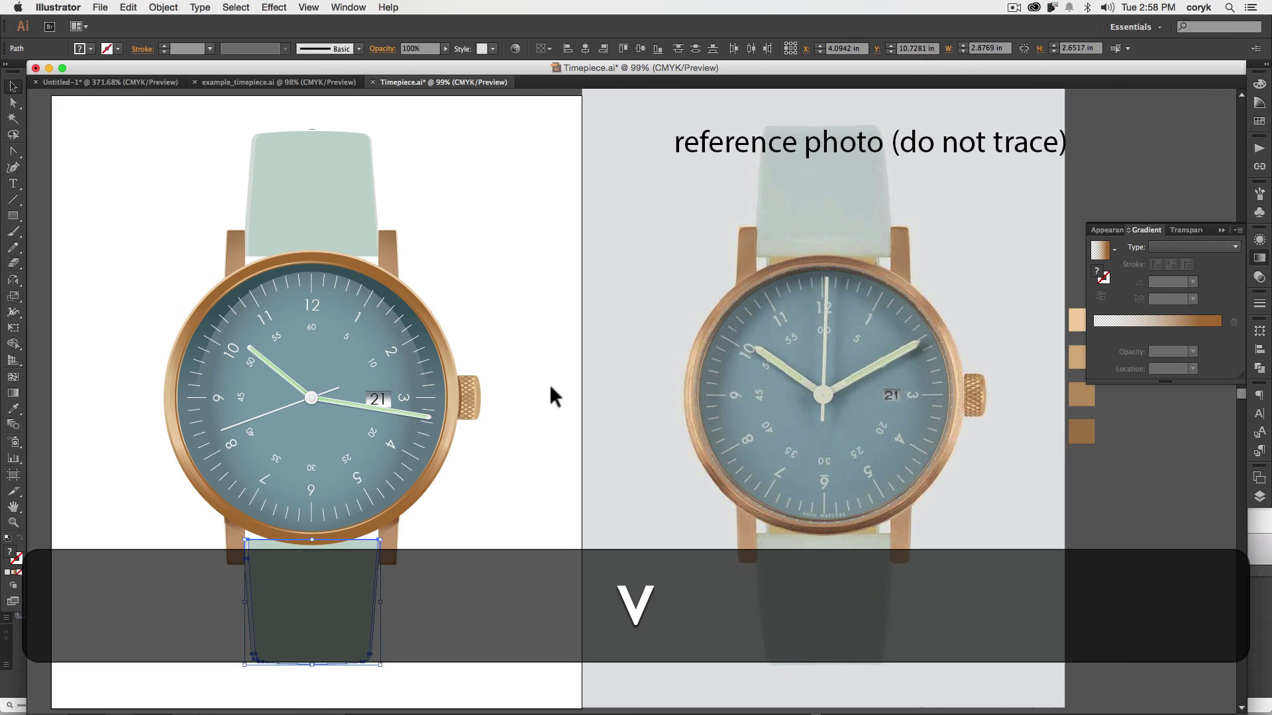
click(551, 387)
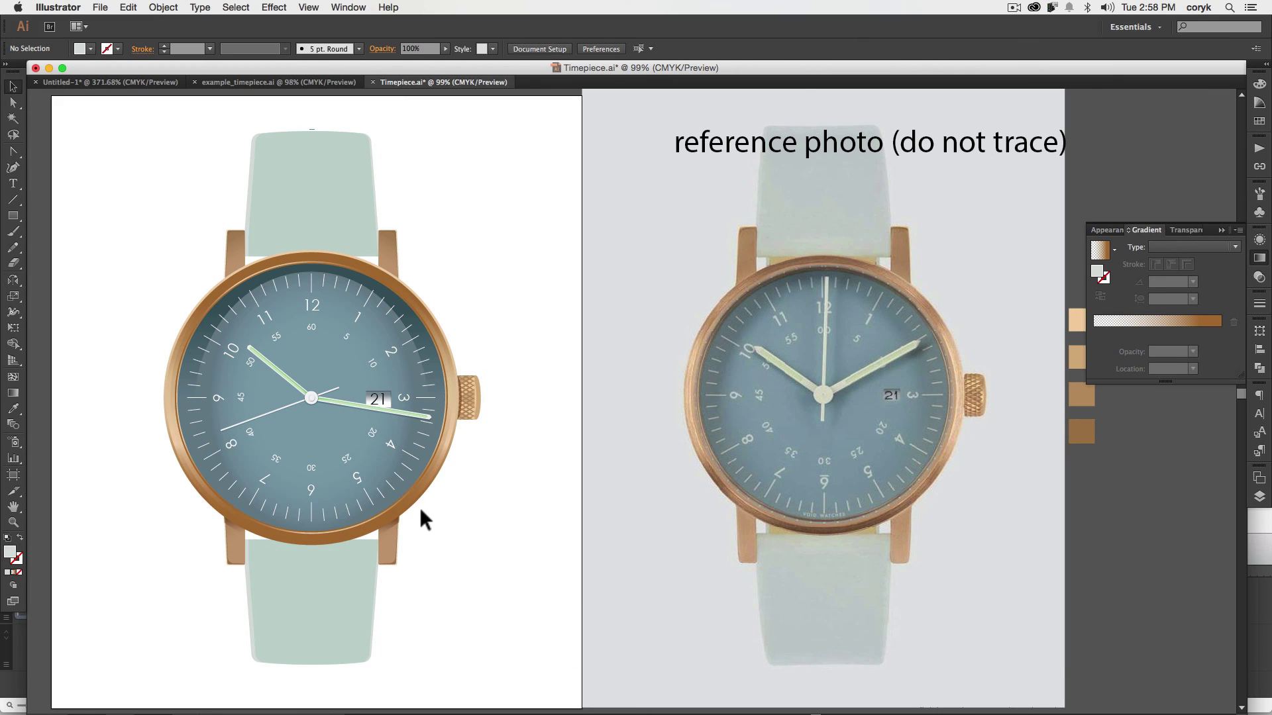
Copy the outer case circle, paste it in back and nudge the copy down over the lower strap
click(420, 493)
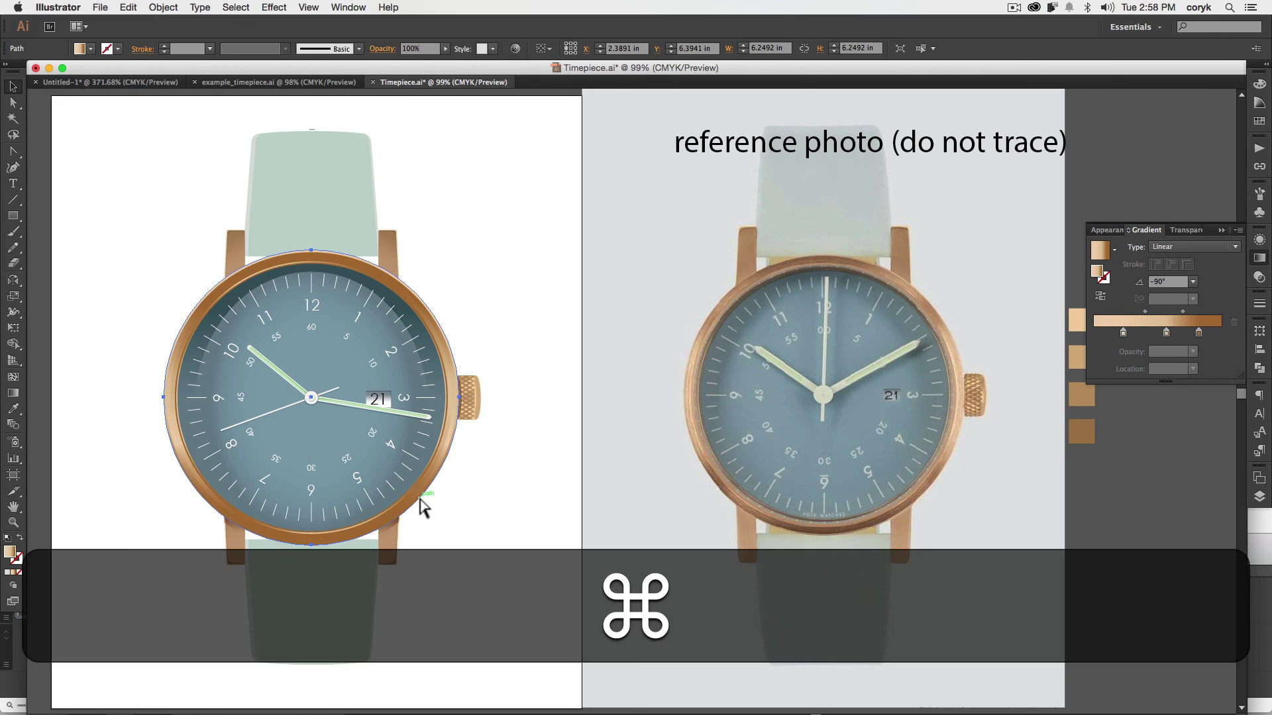
key(super+c)
key(super+b)
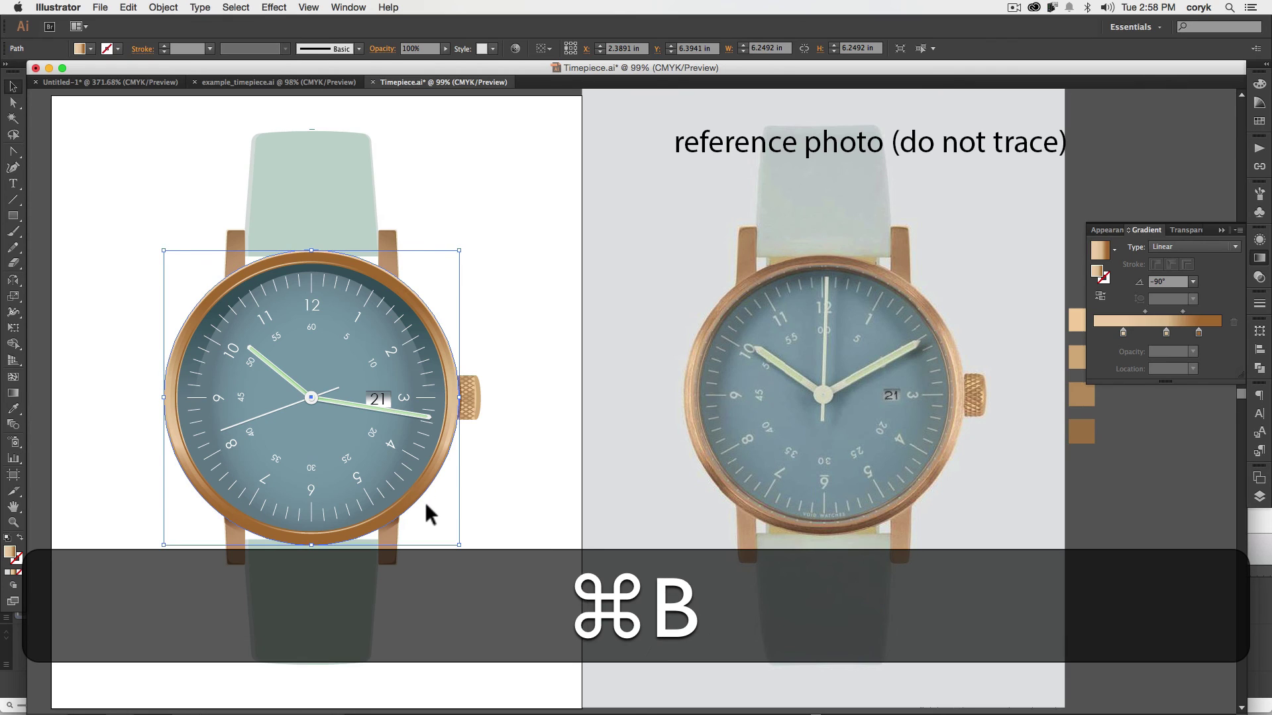
key(Down)
key(Down)
key(Down)
key(Down)
key(Down)
key(Down)
key(Down)
key(Down)
key(Down)
key(Down)
key(Down)
key(Down)
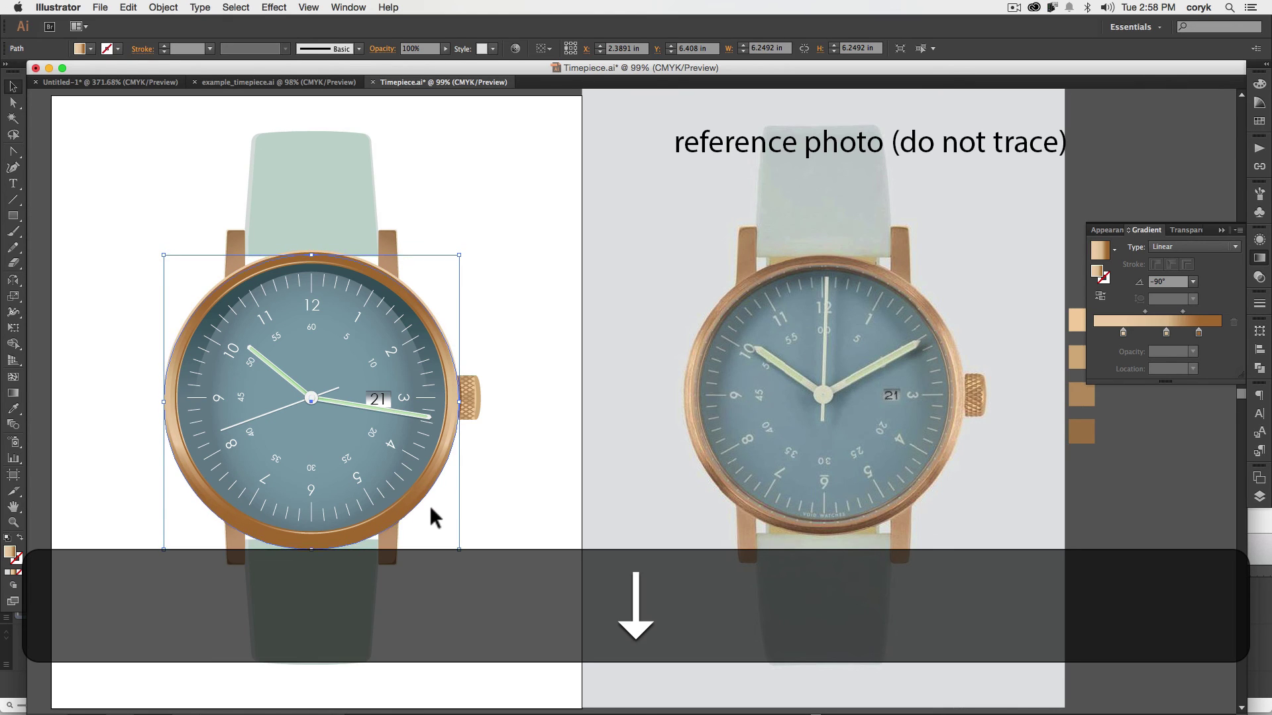
Trim the offset case circle with the Shape Builder so only its overlap with the lower strap's inner shape remains
shift+click(355, 578)
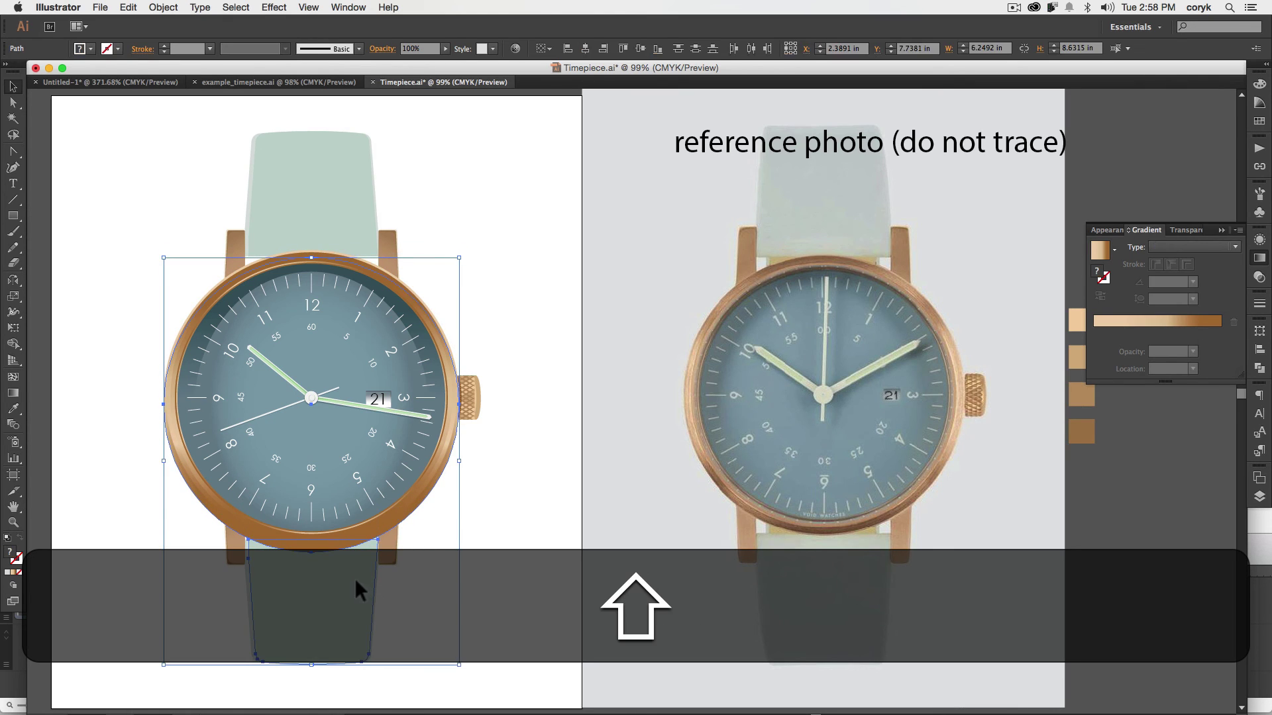
key(shift+m)
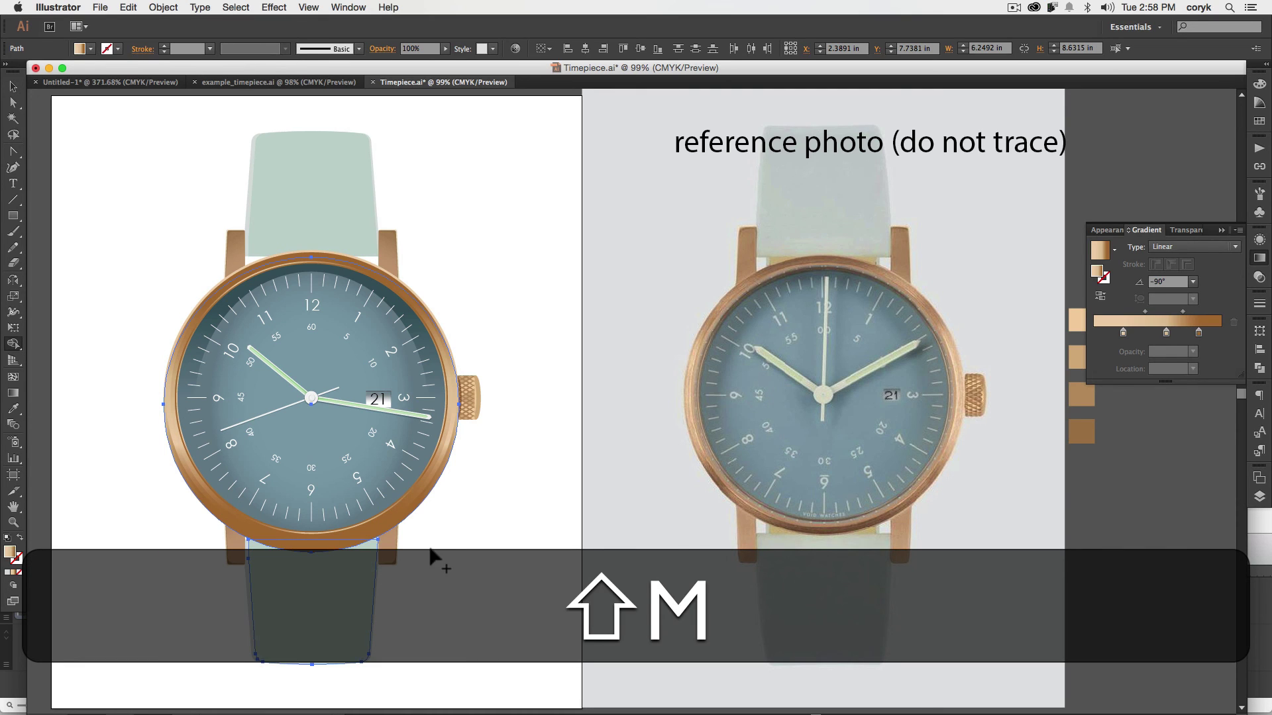
alt+click(407, 507)
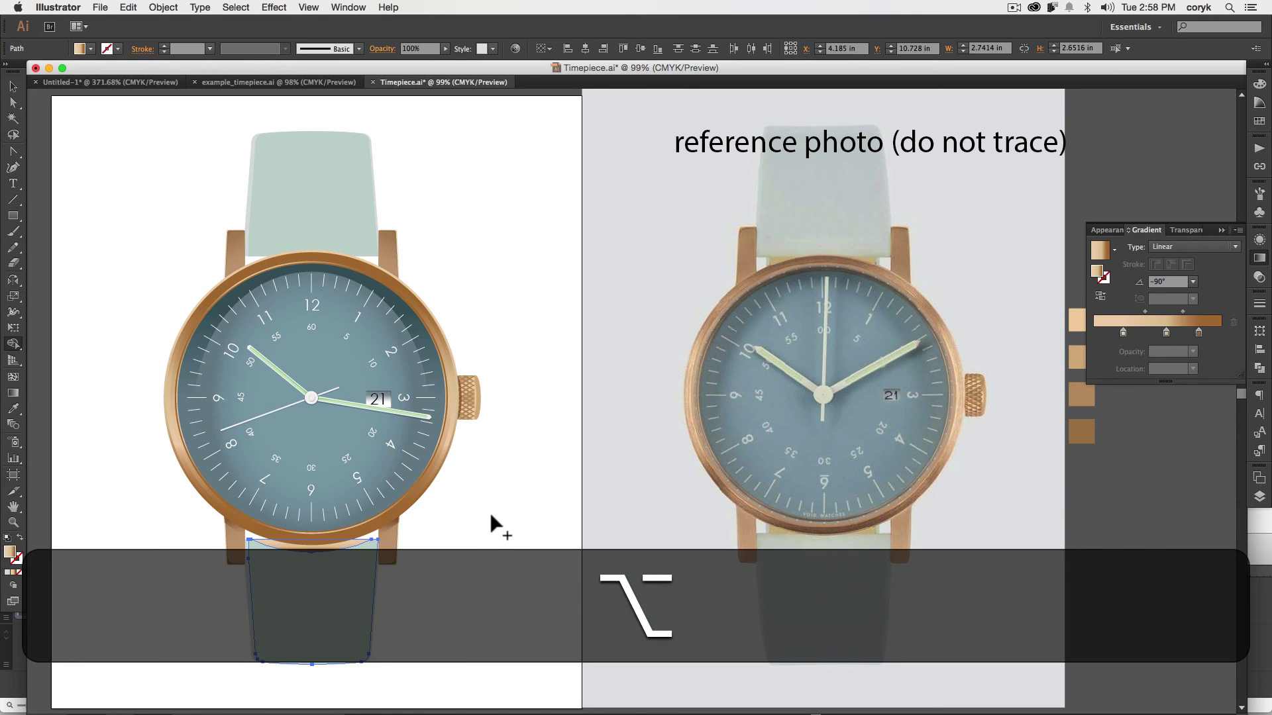
key(v)
click(347, 545)
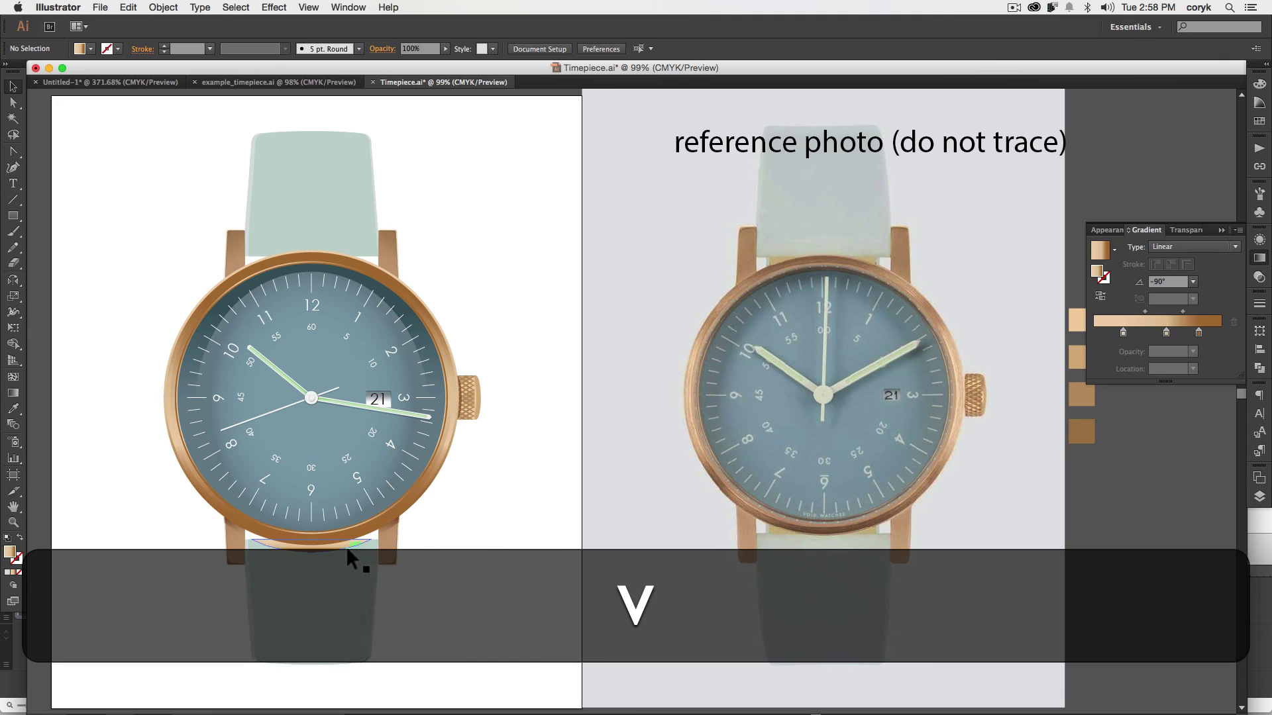
Give the curved overlap on the lower strap the strap's sampled color and the Multiply blending mode to form a case shadow
key(i)
click(351, 563)
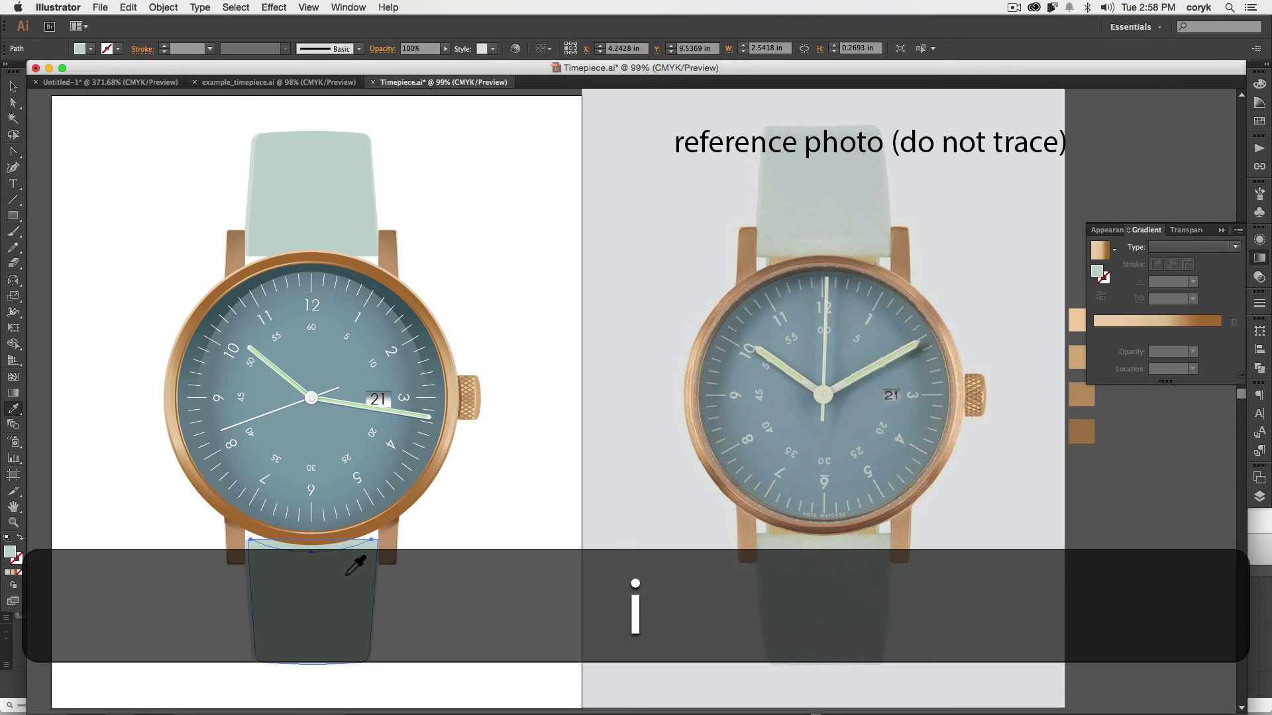
click(1259, 276)
click(1123, 246)
click(1119, 281)
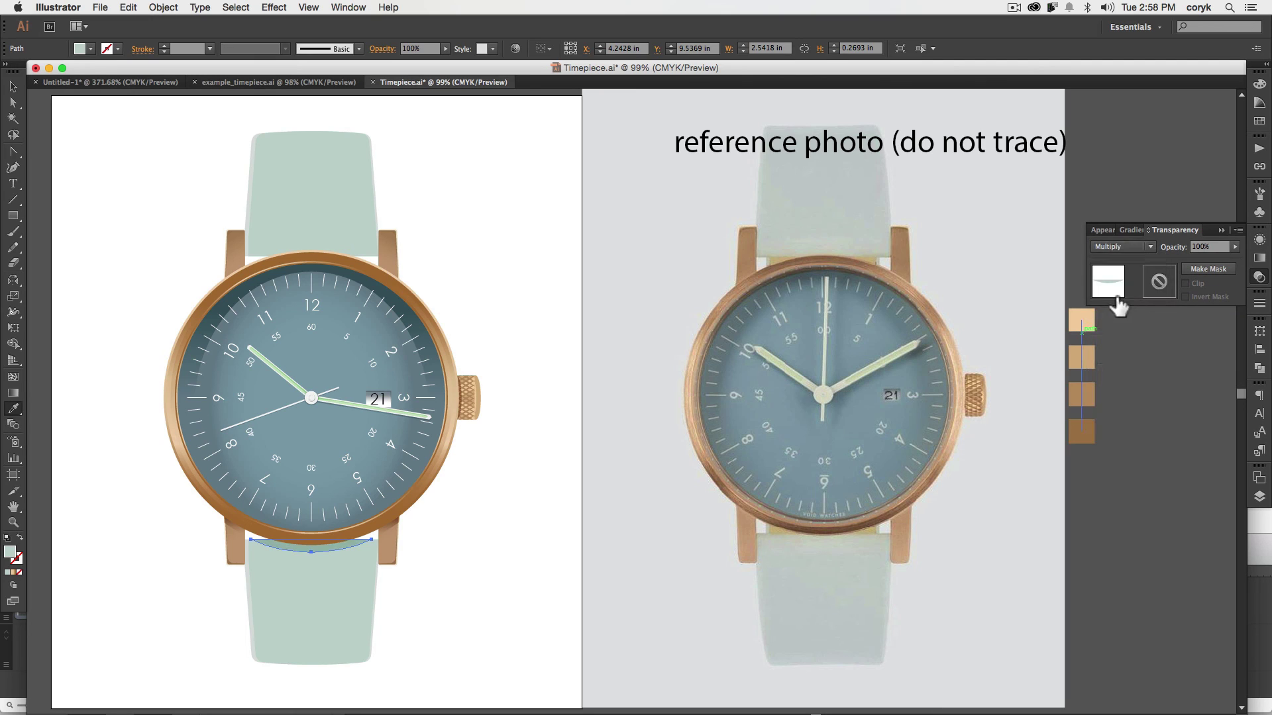
key(v)
click(536, 559)
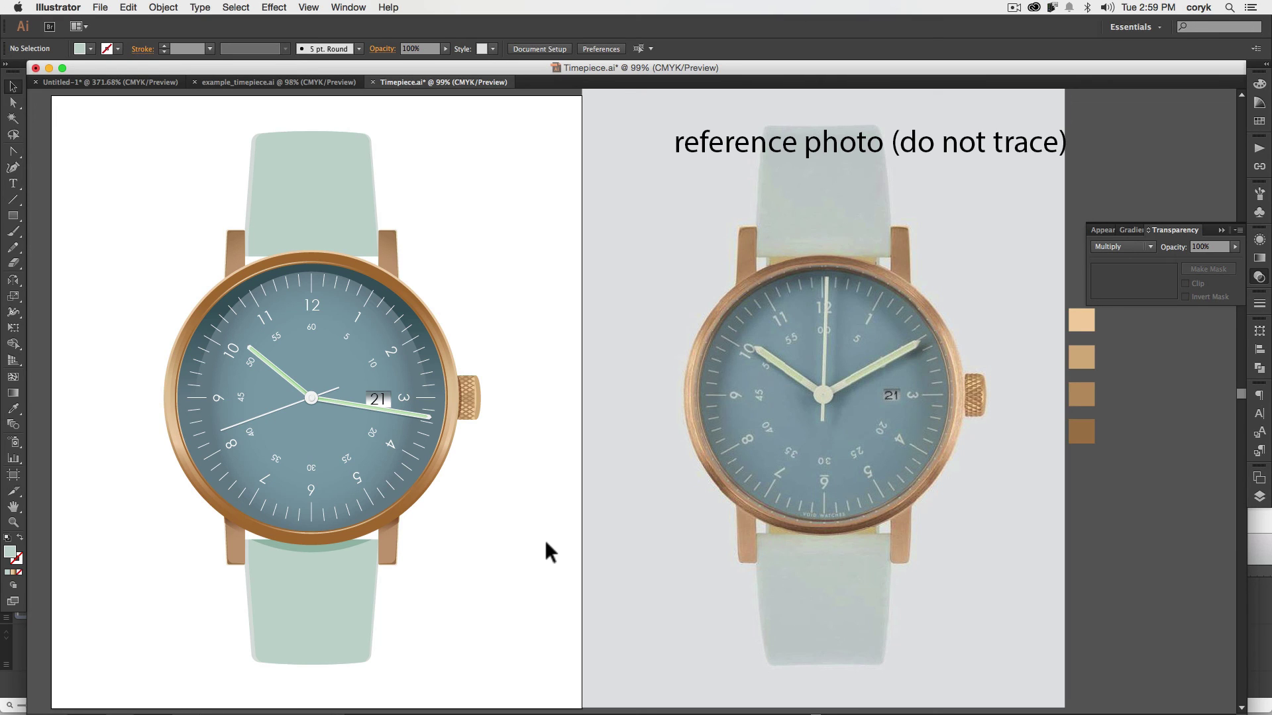
Copy the blue dial circle, paste it in front and scale the copy down from its center to about 5.62 in wide
key(space)
drag(540, 538, 505, 534)
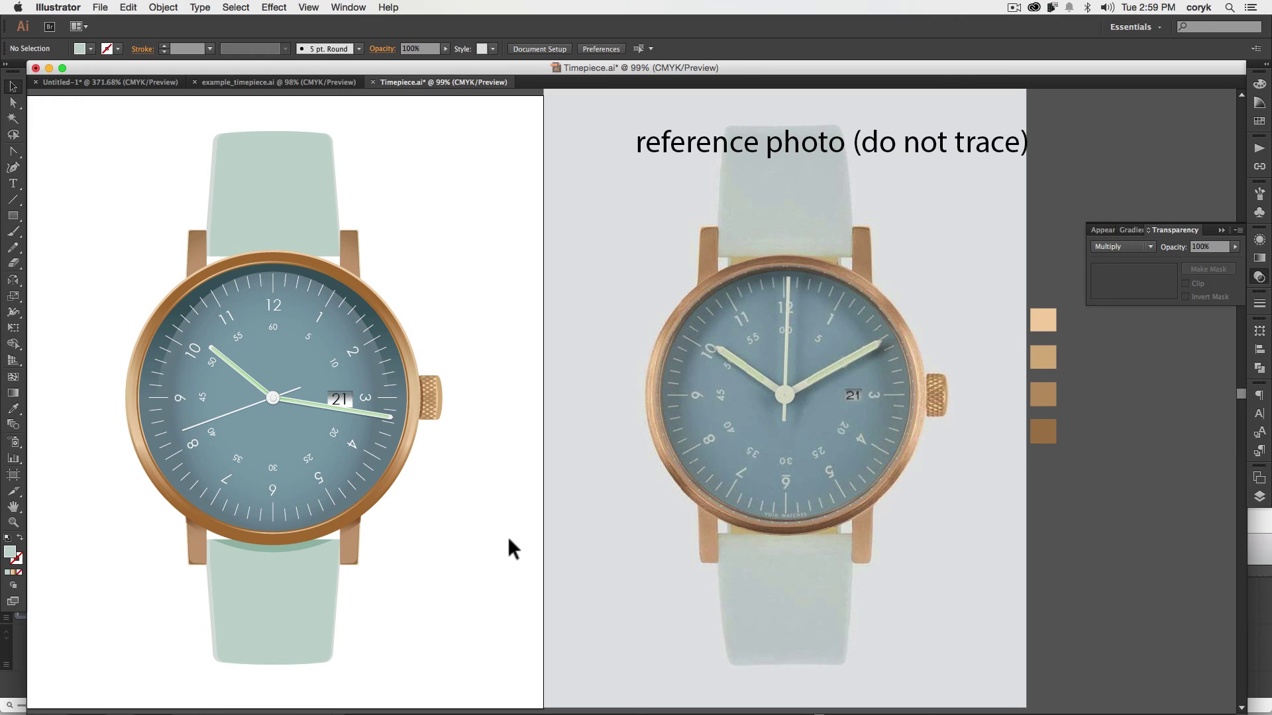
key(z)
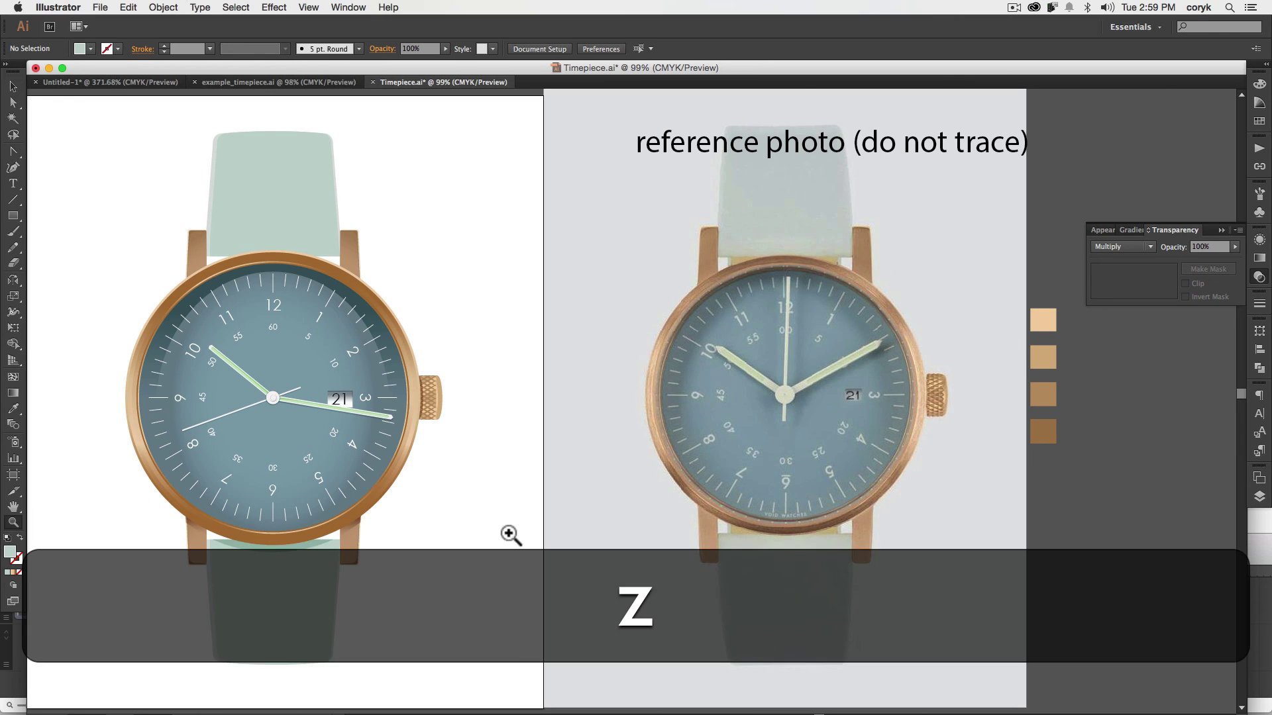
drag(380, 435, 424, 485)
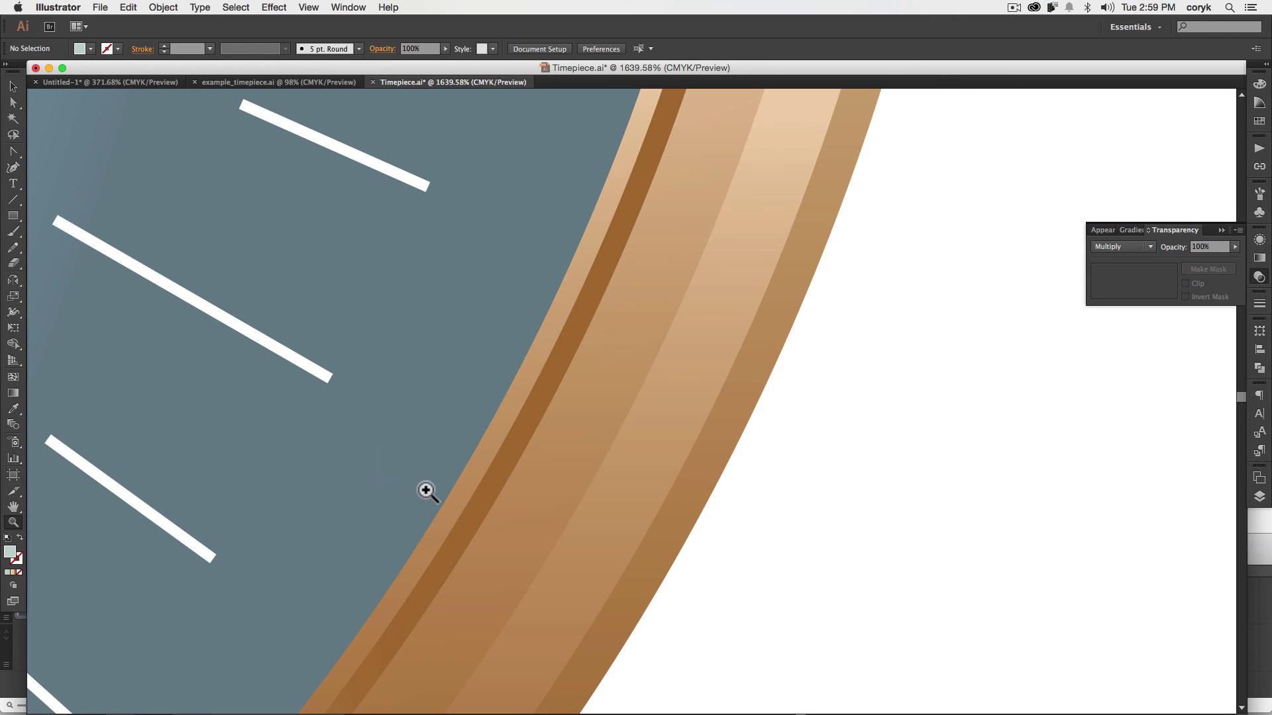
key(super+minus)
key(super+minus)
key(super+minus)
key(super+minus)
key(super+space)
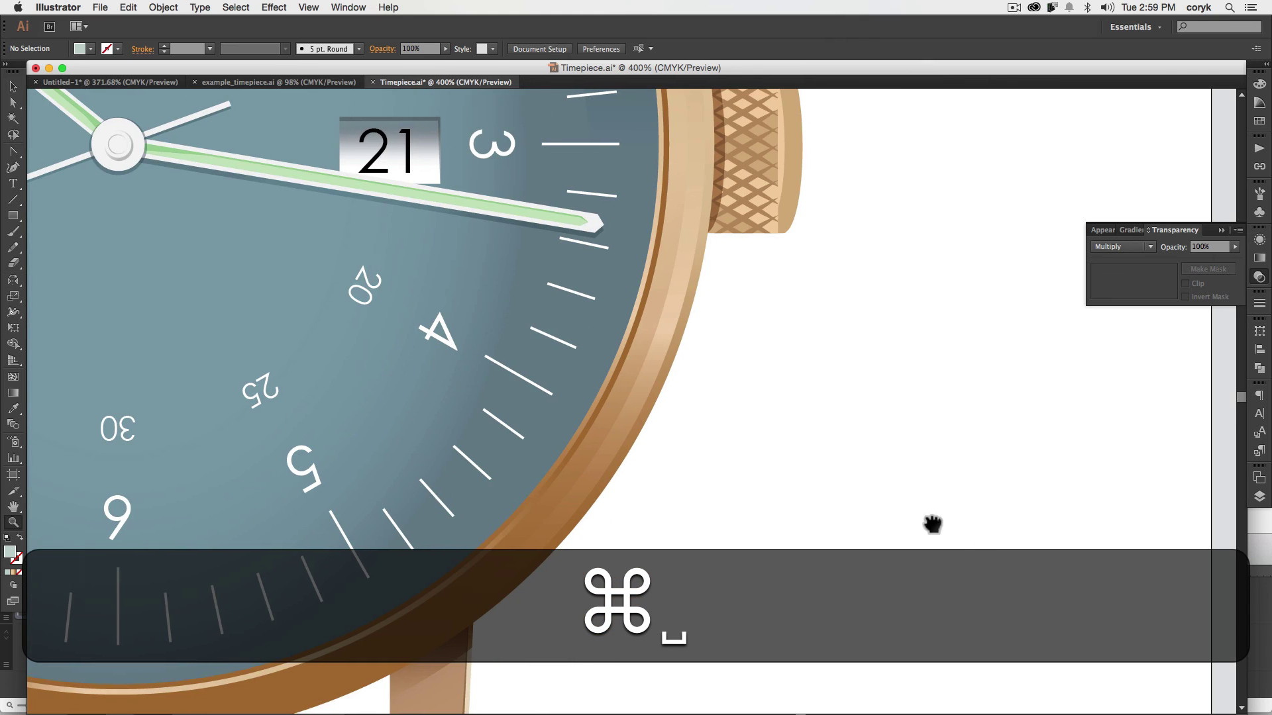
drag(932, 524, 503, 458)
drag(769, 466, 1049, 526)
drag(547, 510, 784, 514)
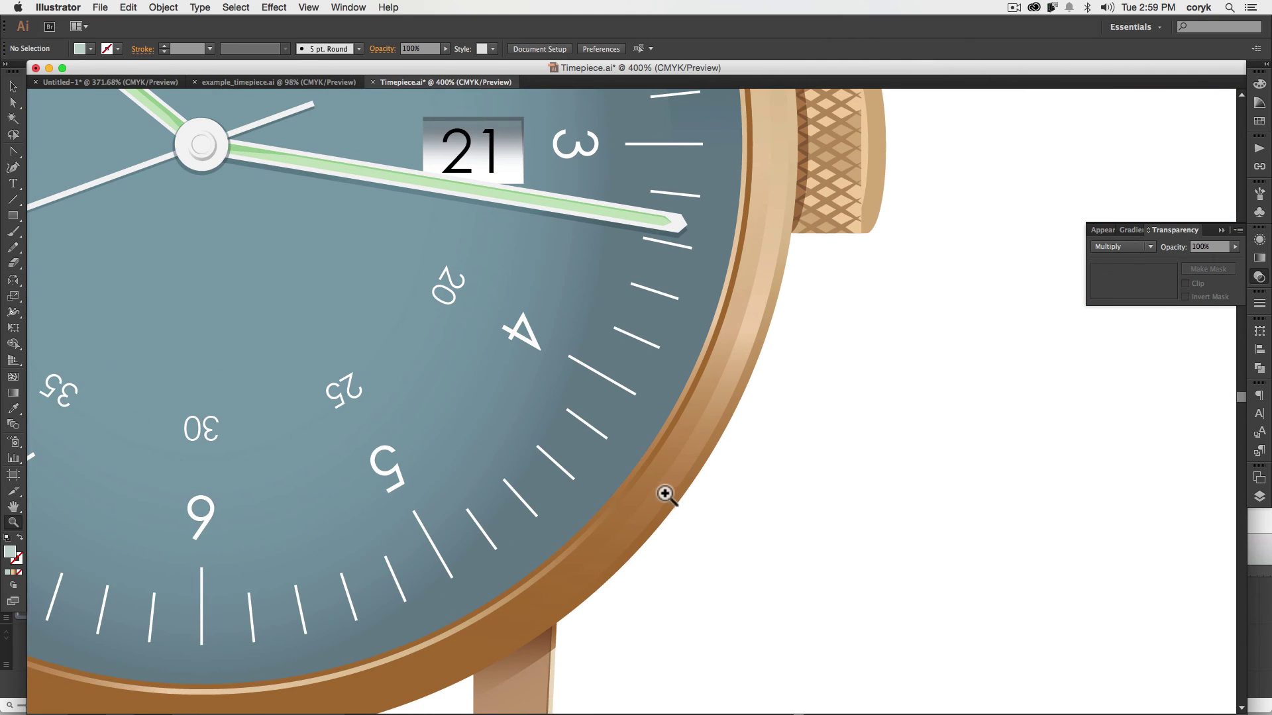
key(v)
click(638, 447)
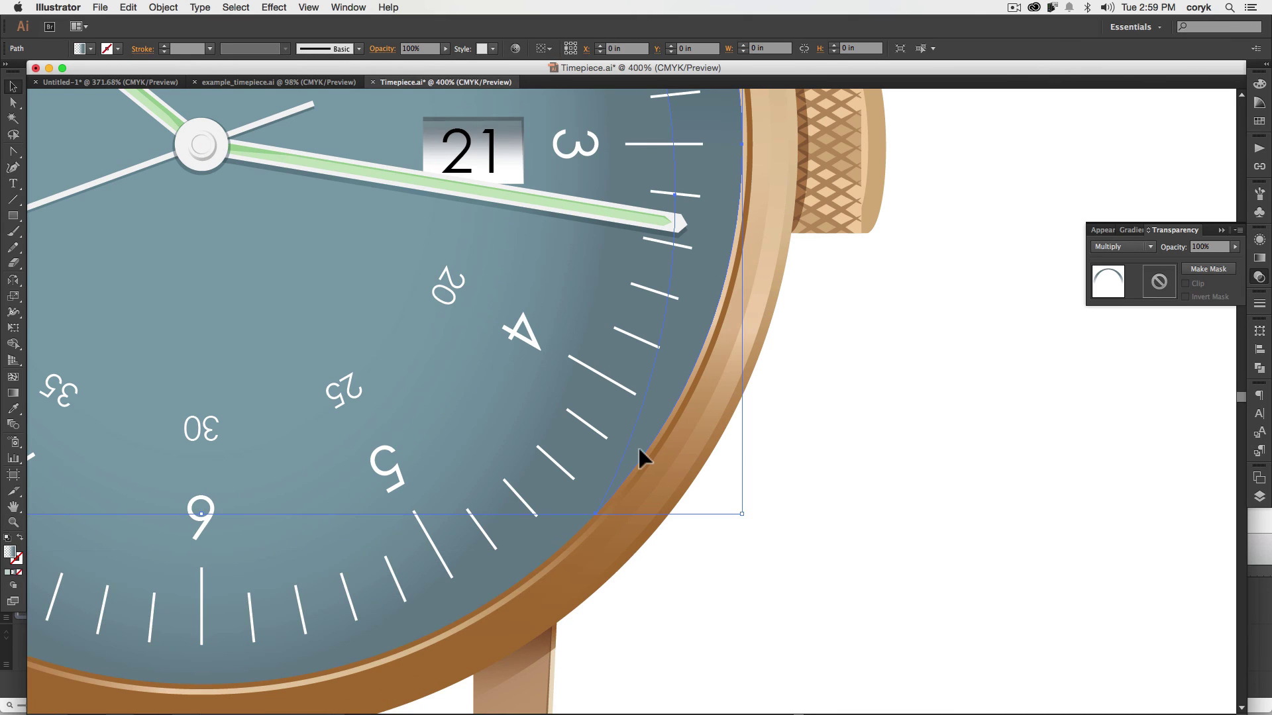
click(583, 503)
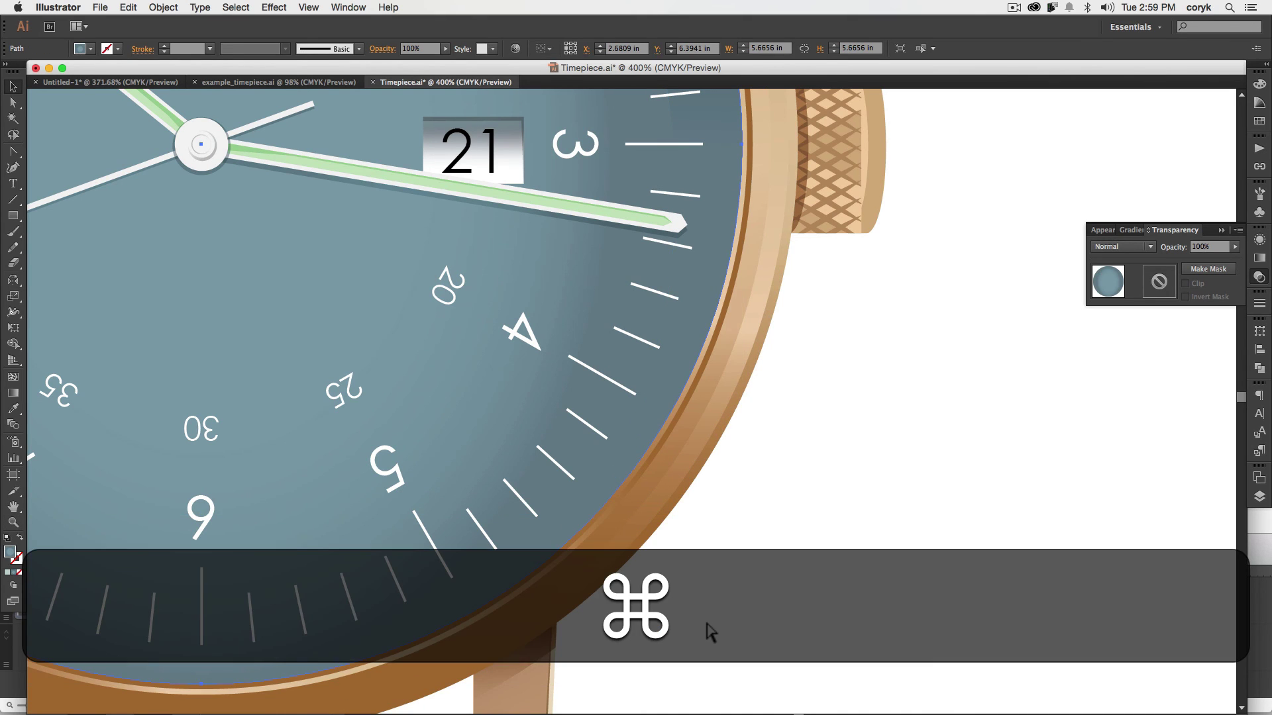
key(super+c)
key(super+f)
drag(739, 682, 736, 678)
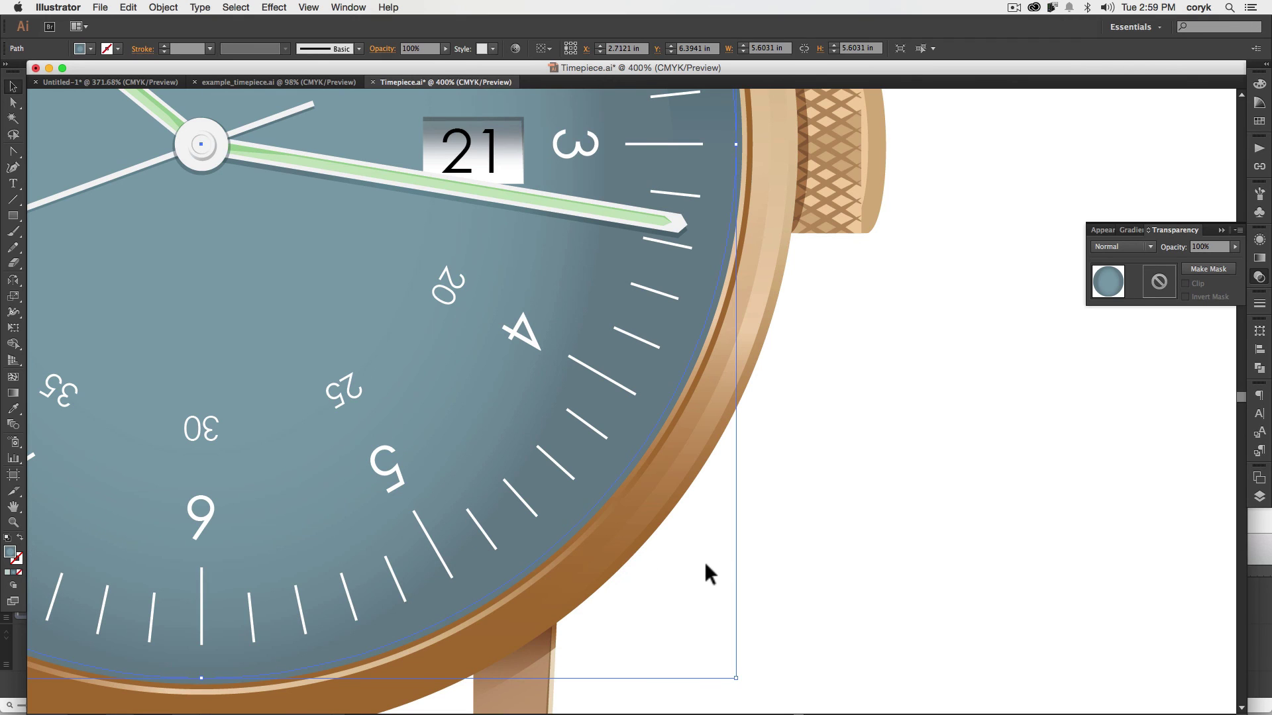
mouse_move(734, 681)
mouse_down()
mouse_move(752, 690)
mouse_move(738, 680)
mouse_up()
click(694, 639)
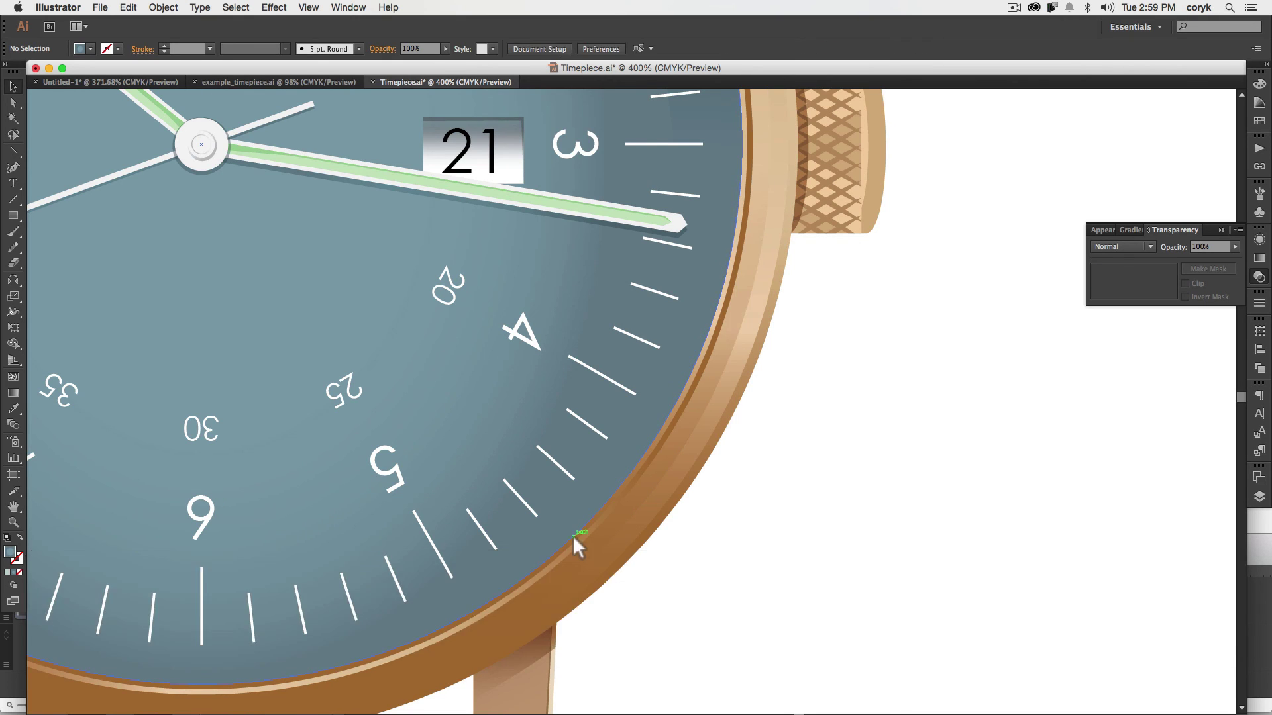
Set the larger, original dial circle to the Multiply blending mode to form a thin dark rim around the dial
click(573, 535)
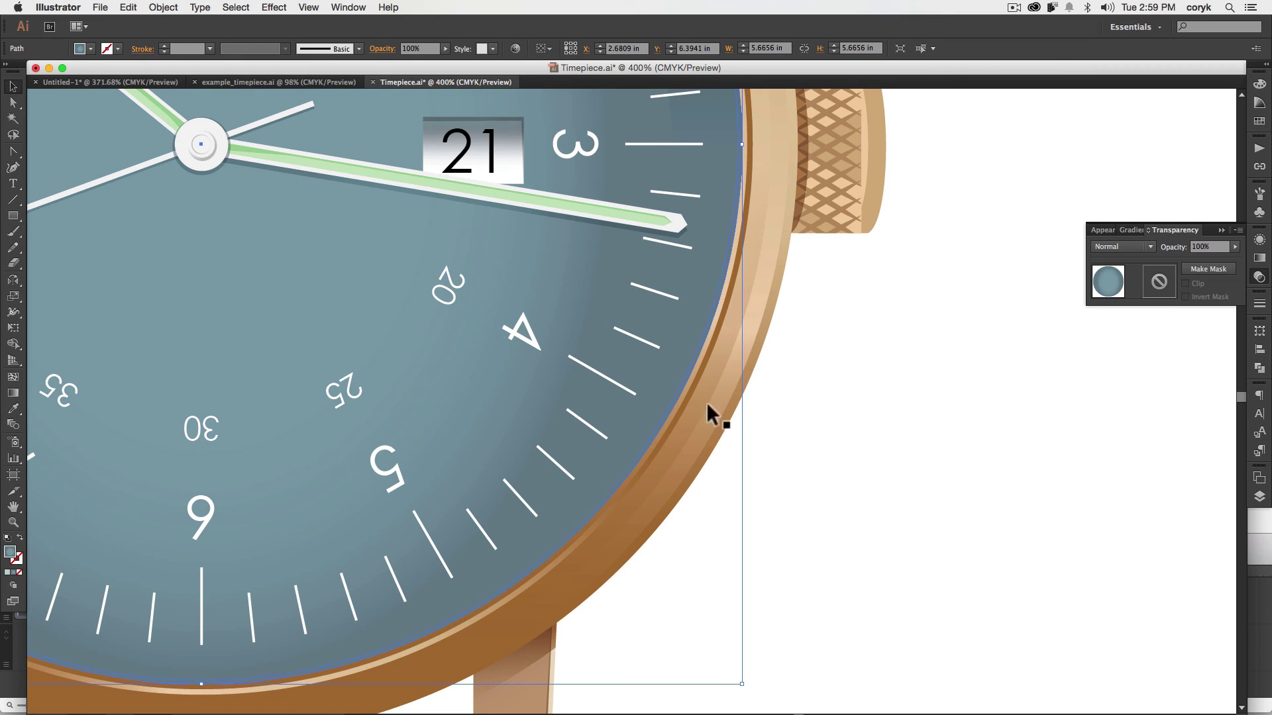
click(1127, 247)
click(1120, 293)
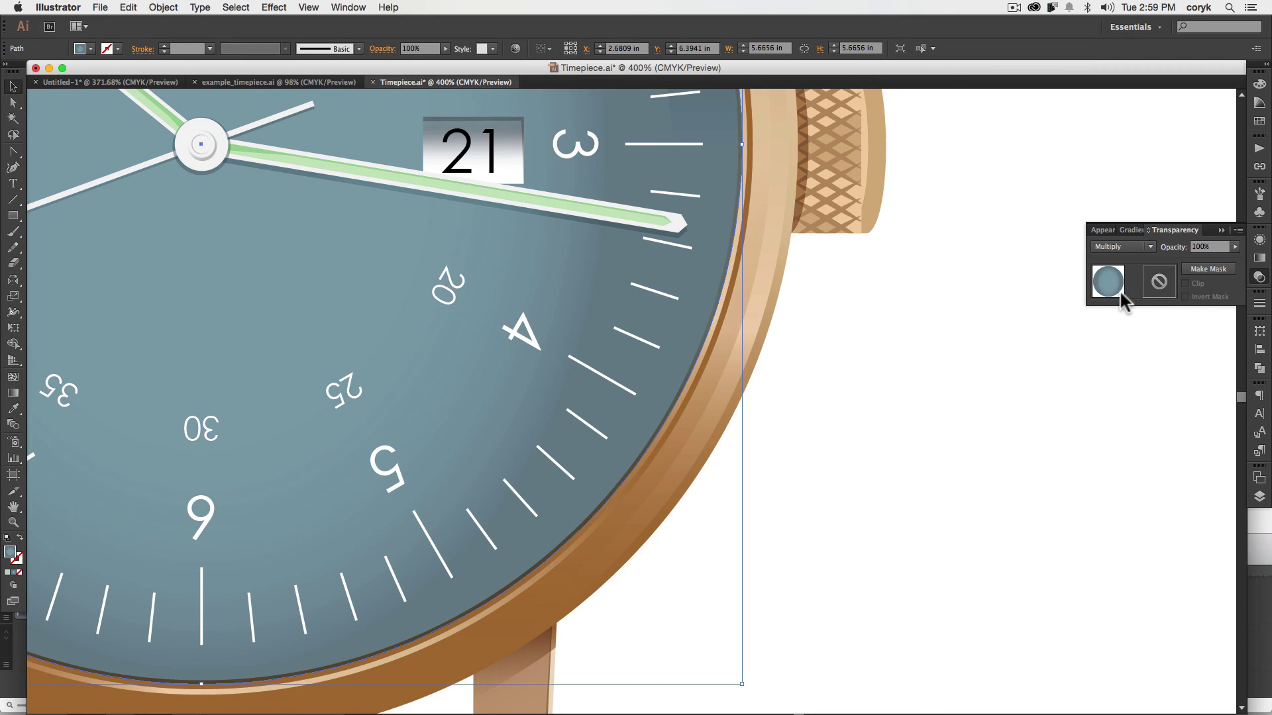
click(790, 473)
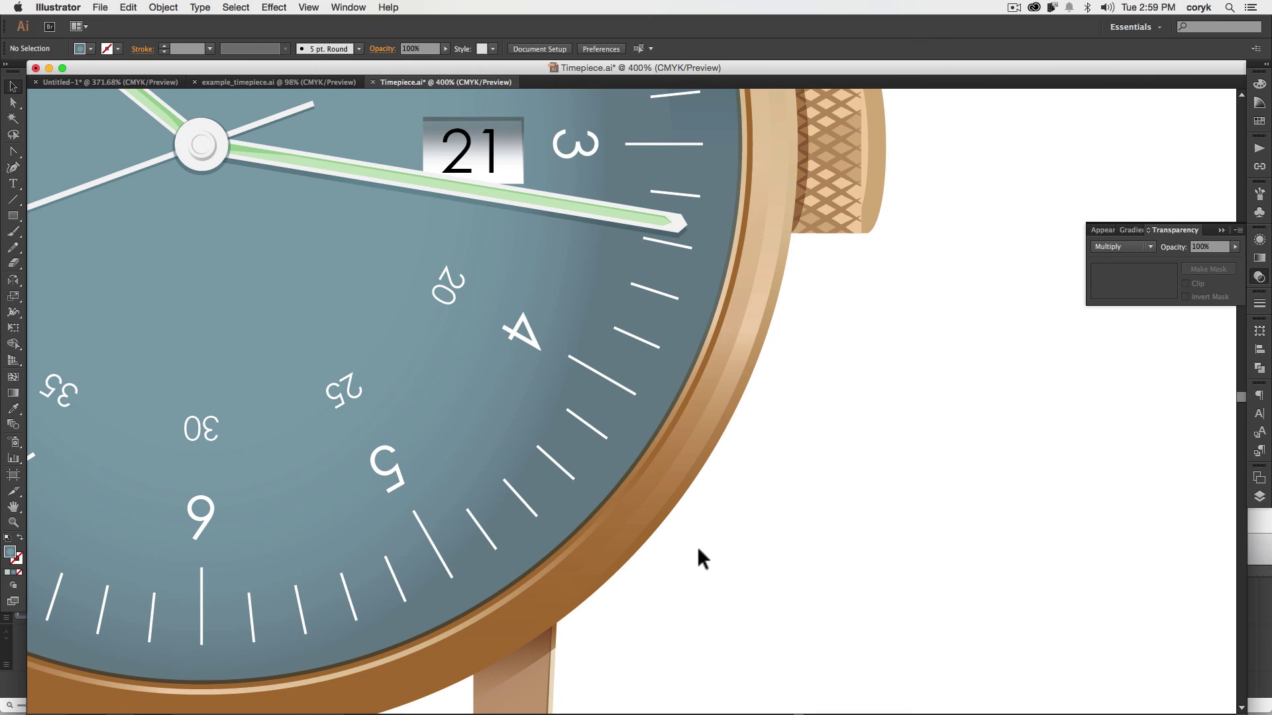
Duplicate the smaller dial circle in front and scale the duplicate down from its center to about 5.58 in wide
click(595, 503)
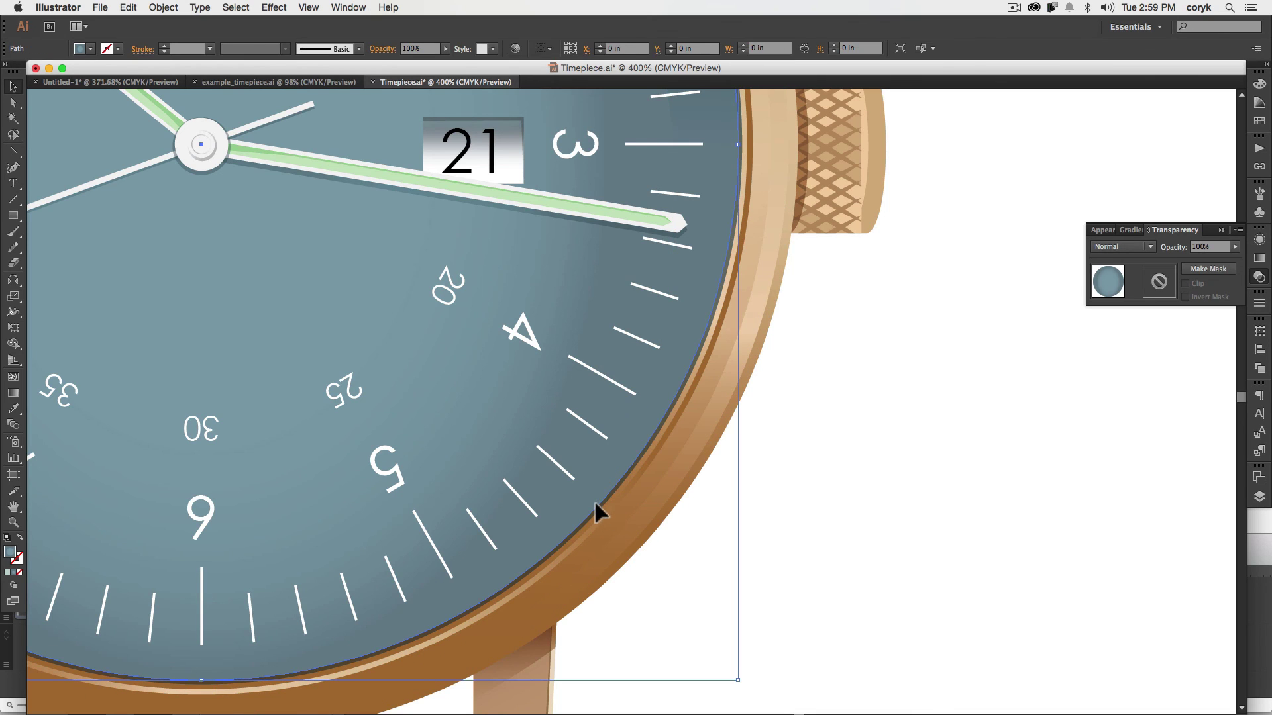
key(super+f)
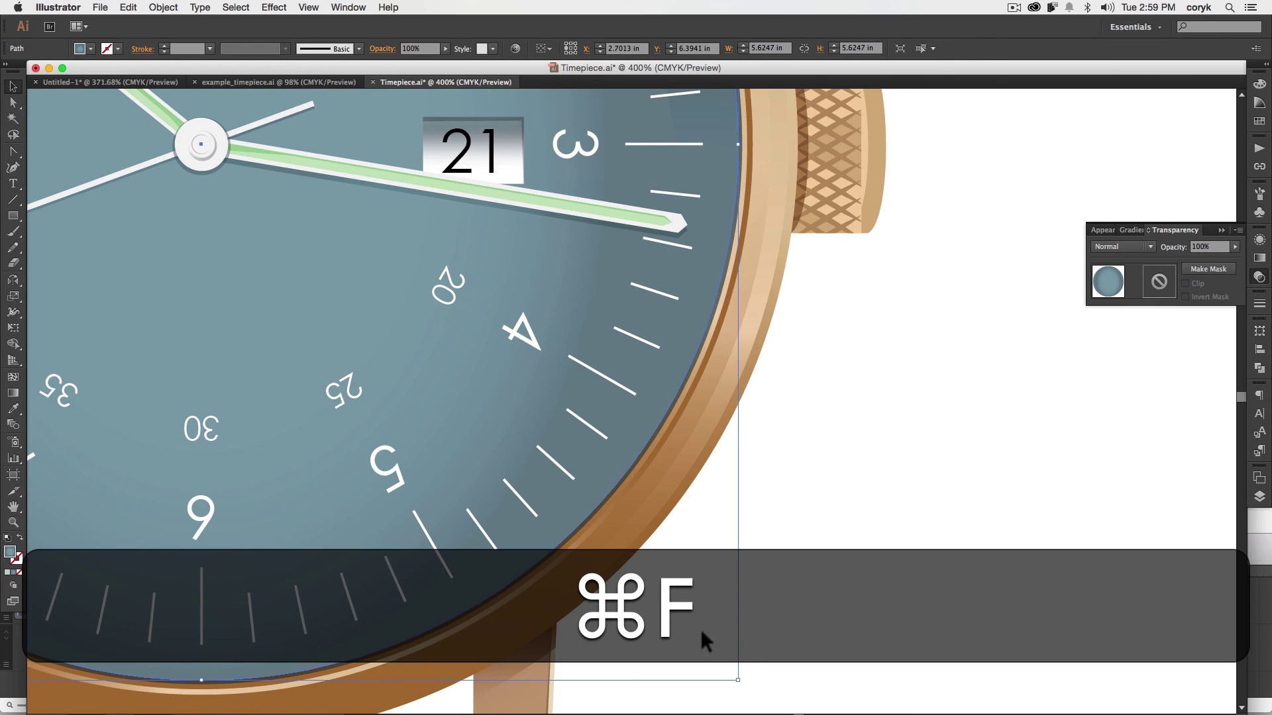
drag(739, 681, 732, 676)
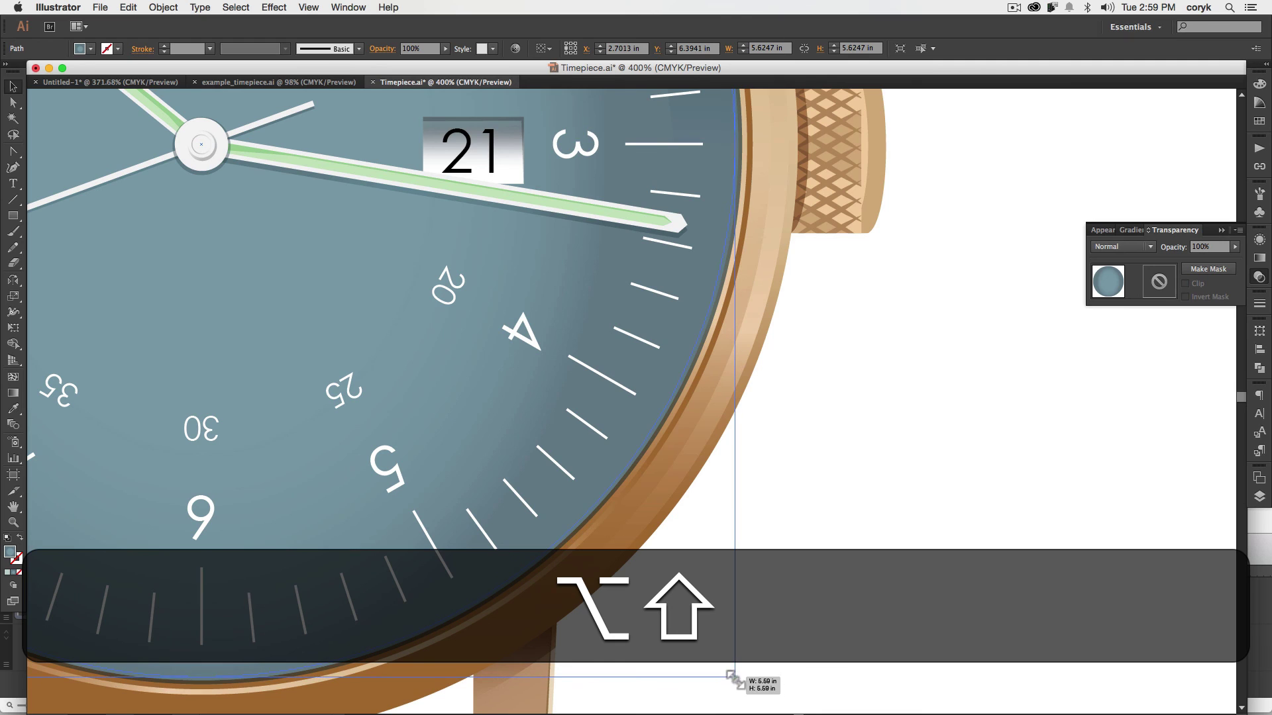
click(695, 656)
Set the middle of the three dial circles to the Screen blending mode to form a thin light rim inside the dark one
click(586, 516)
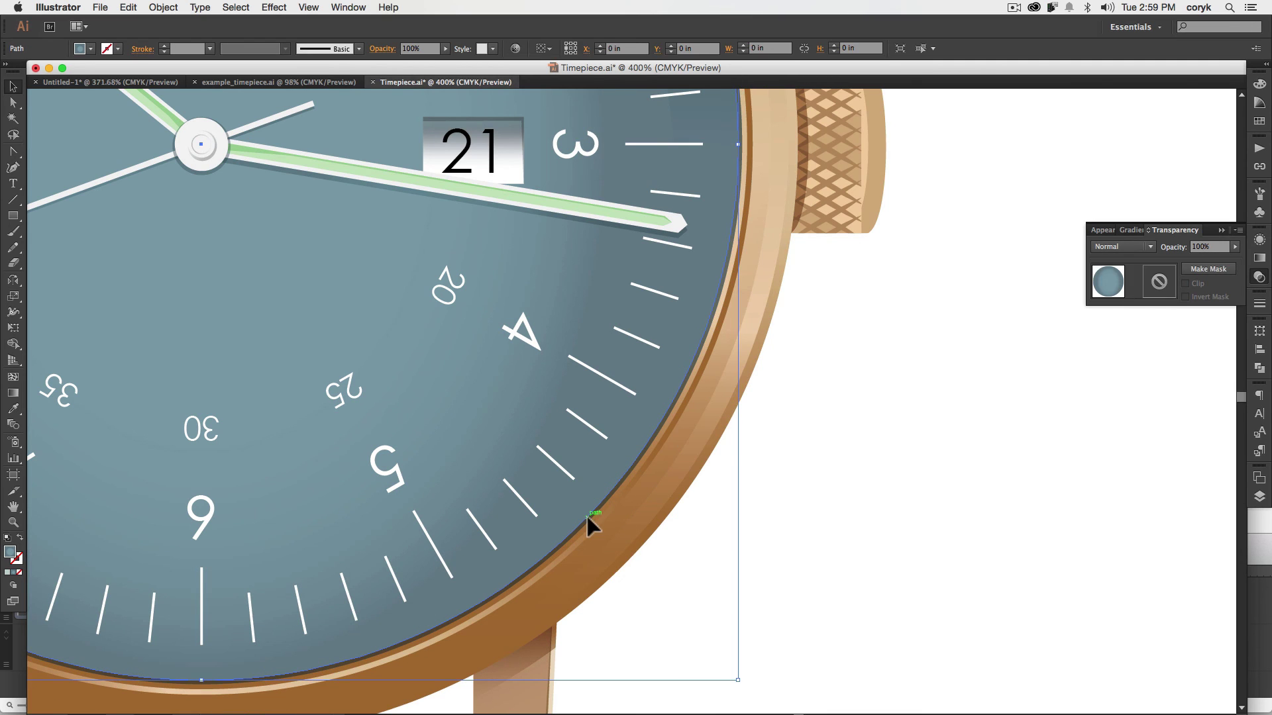
click(1146, 246)
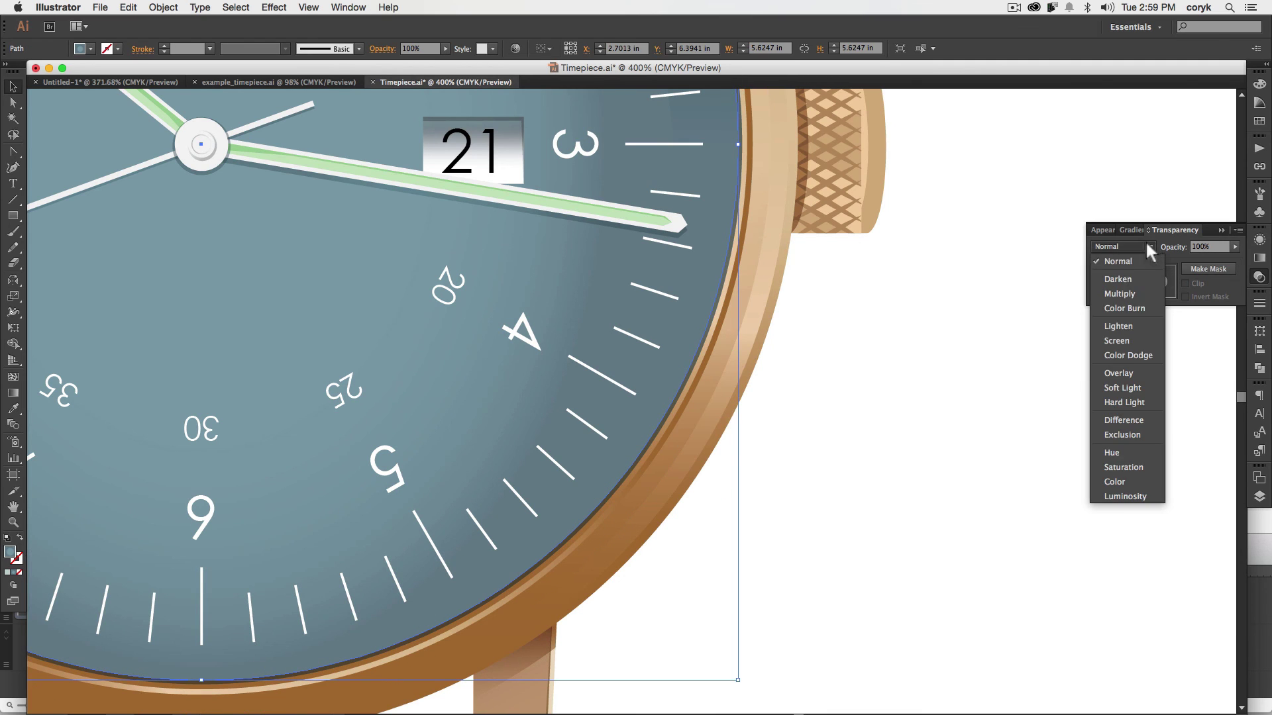
click(1120, 341)
click(803, 517)
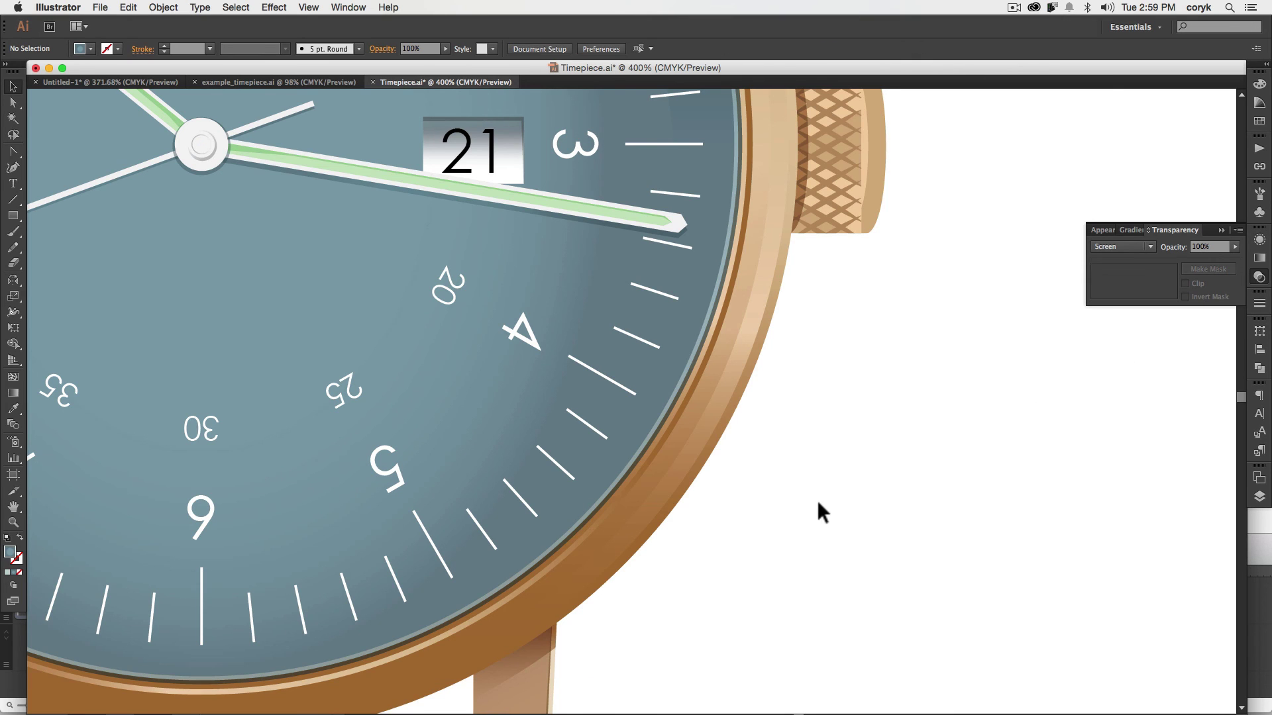
Copy the innermost dial circle, paste it in front and bring the copy above all the dial markings and hands
key(super+minus)
key(super+minus)
key(super+minus)
drag(766, 491, 698, 563)
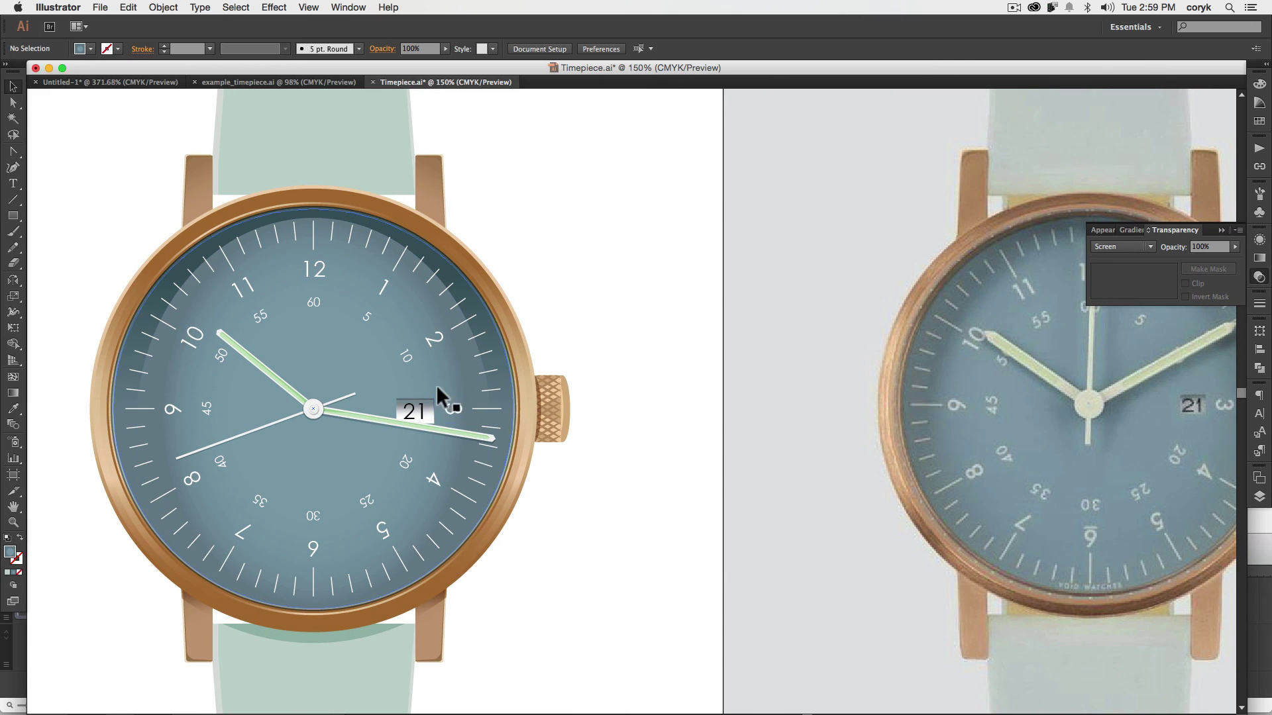
click(355, 363)
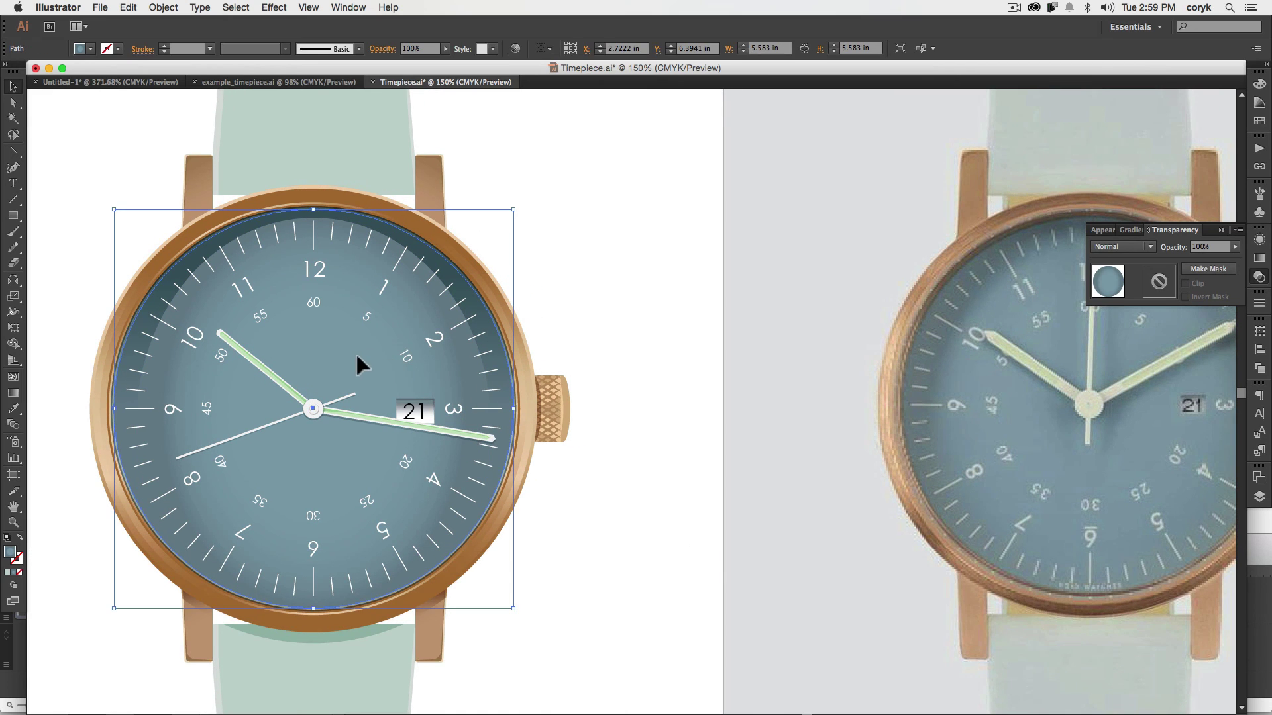
key(super+c)
key(super+f)
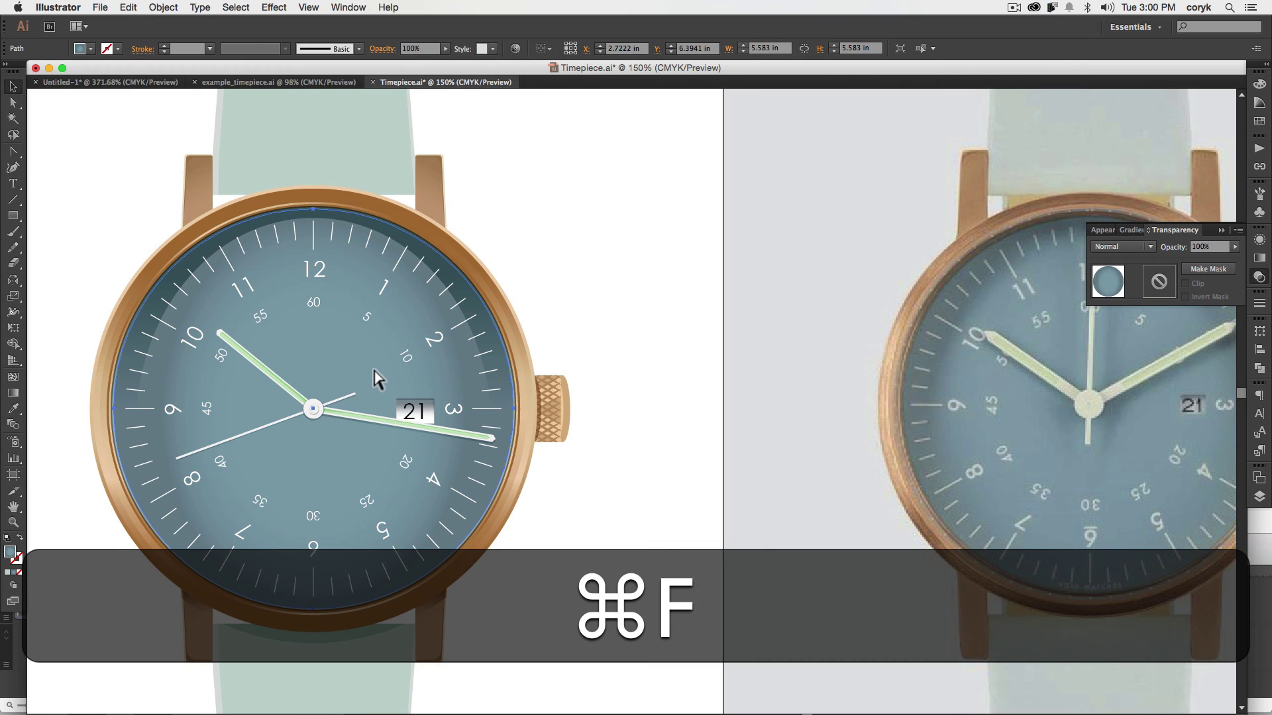
key(super+shift+bracketright)
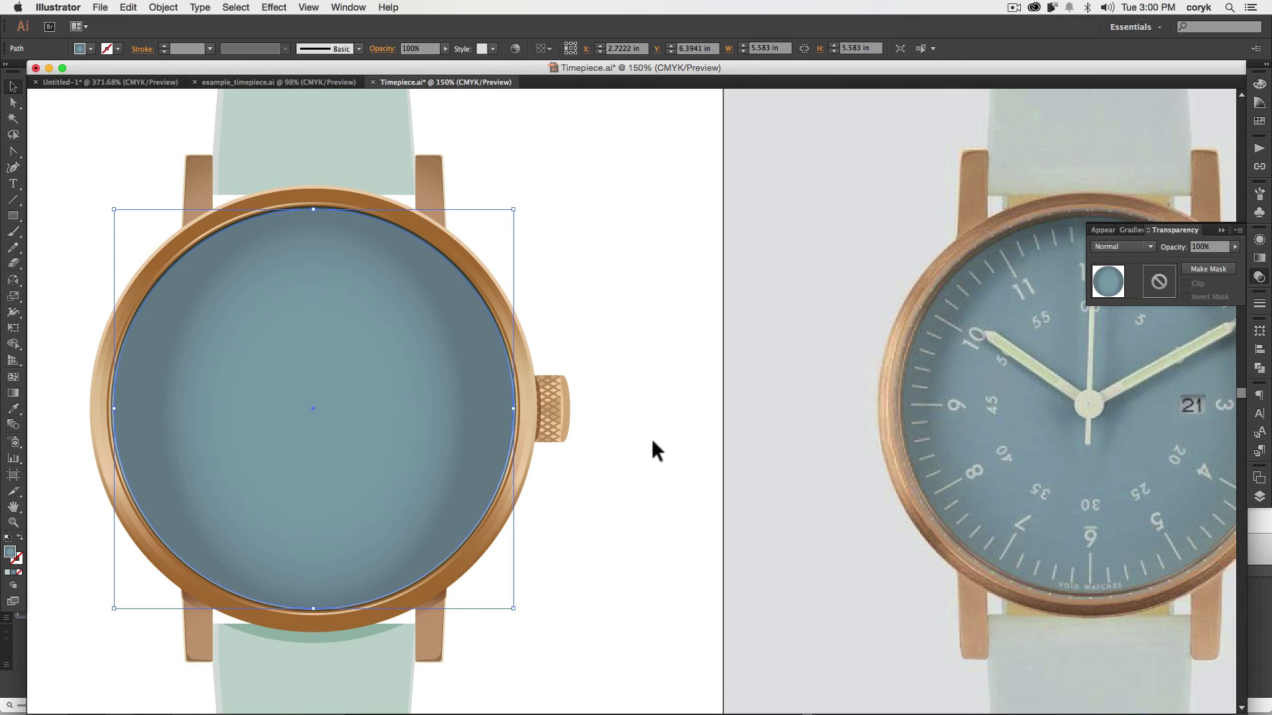
Draw a straight diagonal line about 7.8 in long with the Pen tool, crossing the dial from below the crown to beyond the bezel's upper left
key(p)
click(573, 491)
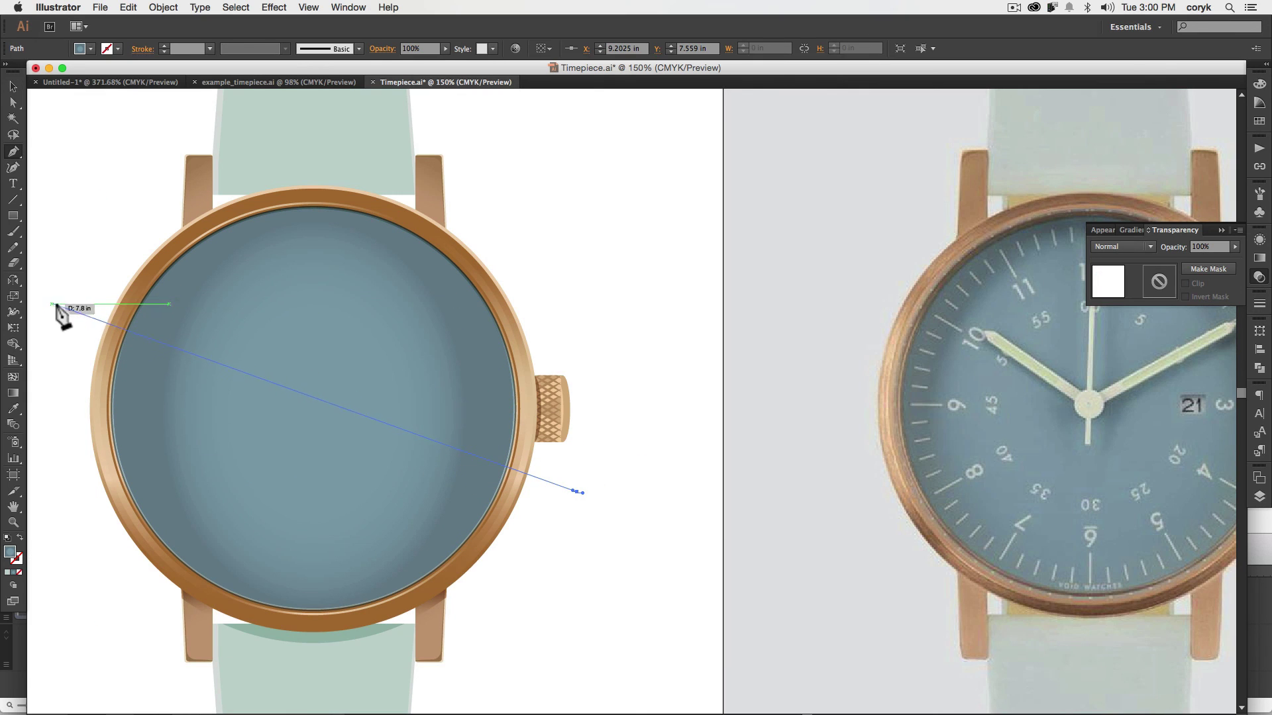
click(56, 304)
key(v)
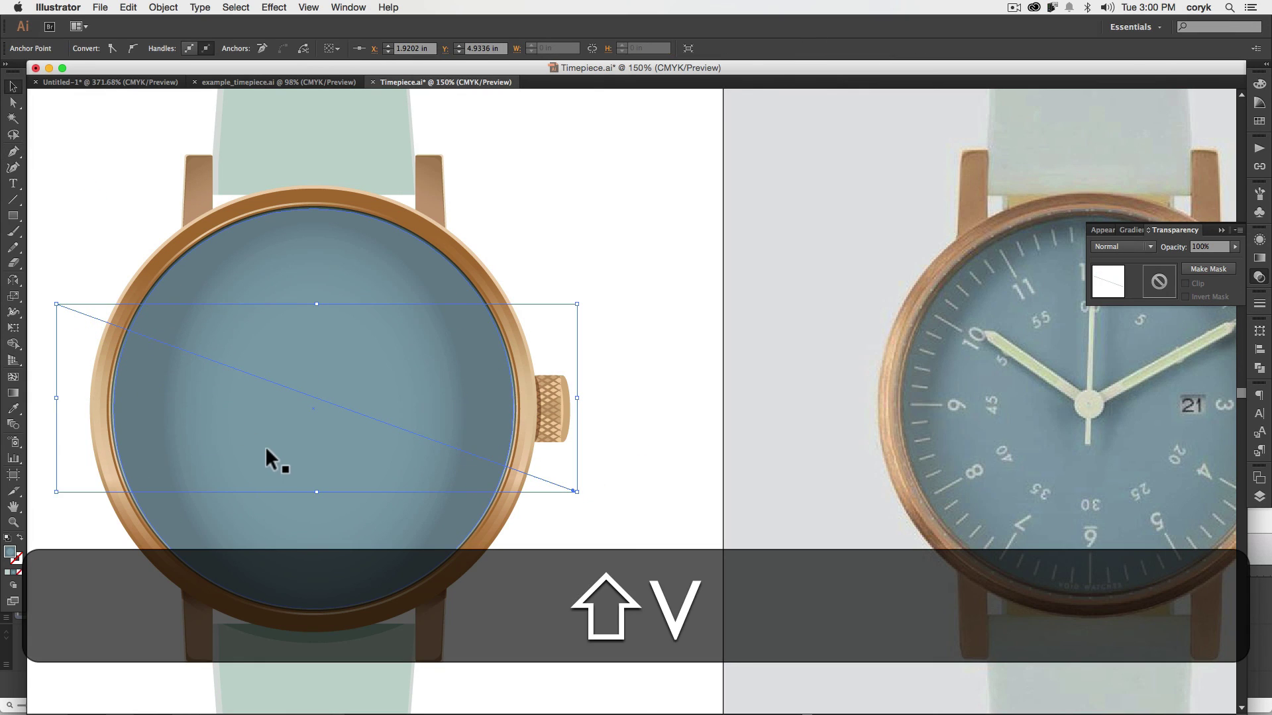
Cut away the covering circle's part below the diagonal line and the line's protruding ends with the Shape Builder
shift+click(263, 448)
key(shift+m)
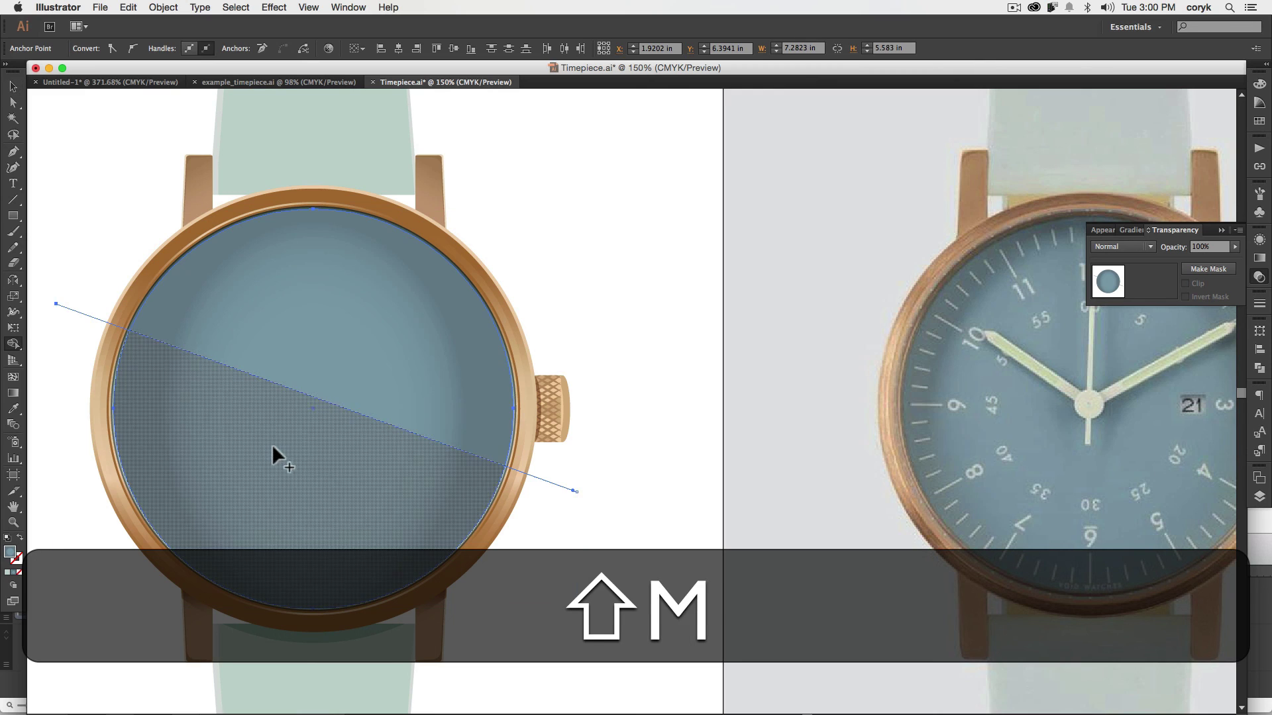
alt+click(280, 460)
alt+click(533, 476)
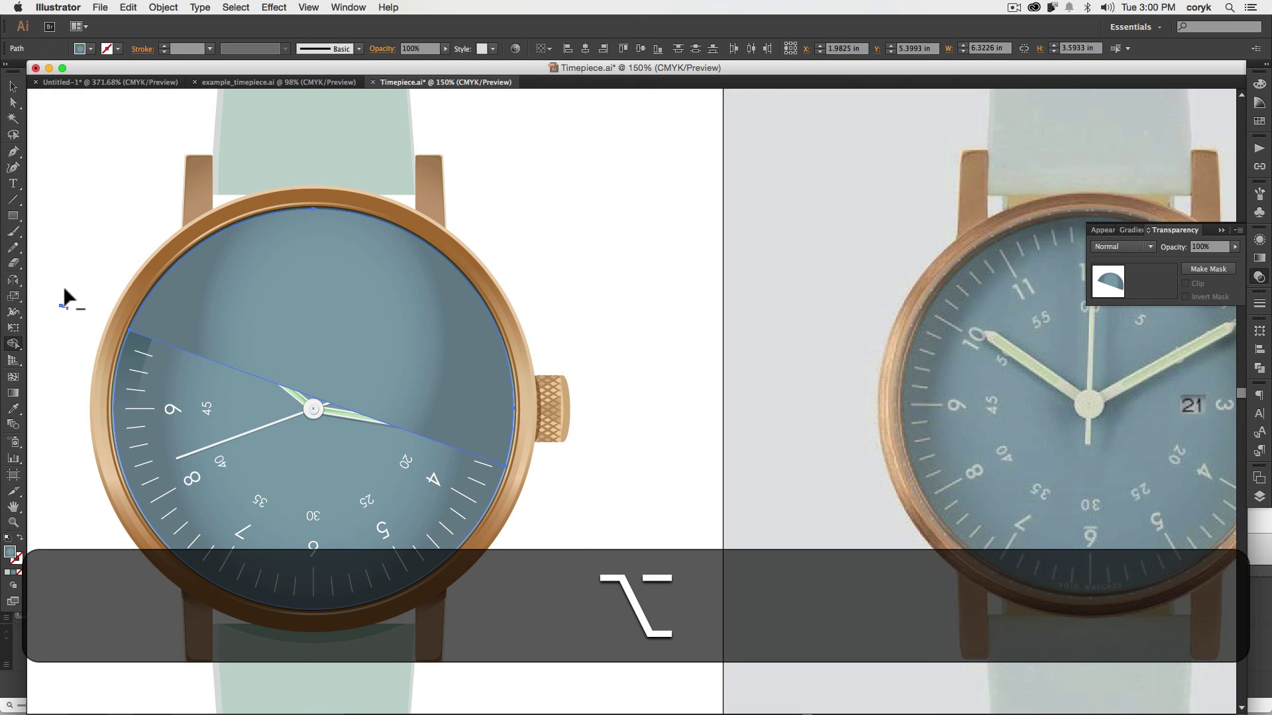
drag(49, 289, 77, 327)
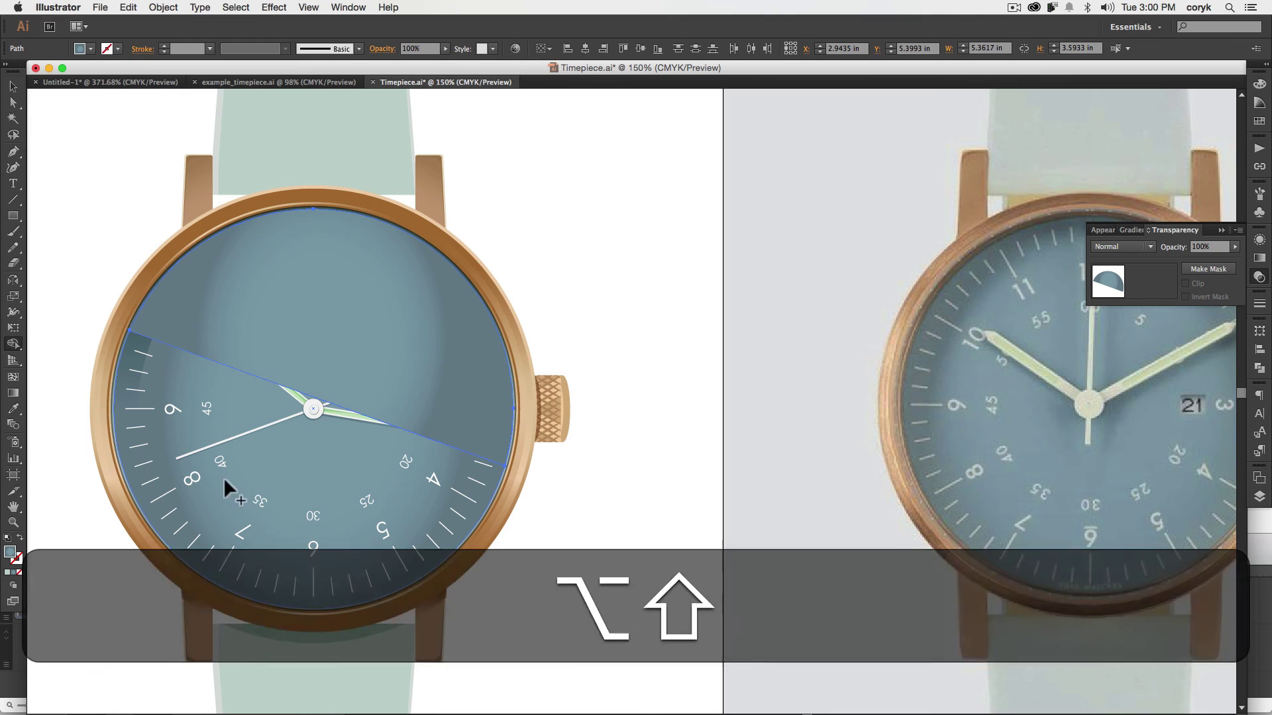
key(v)
click(672, 389)
Give the remaining shape over the dial's upper part the Screen blending mode and 43% opacity to form a glass reflection
click(440, 397)
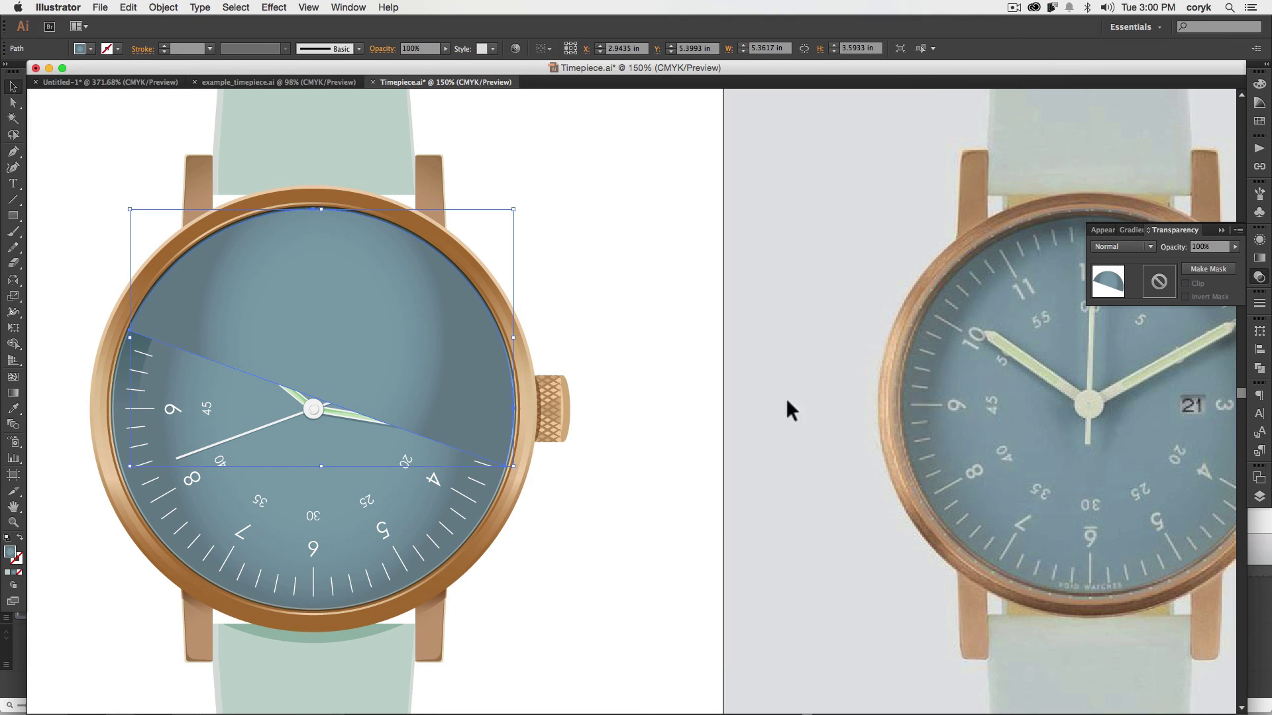
click(1148, 247)
click(1135, 342)
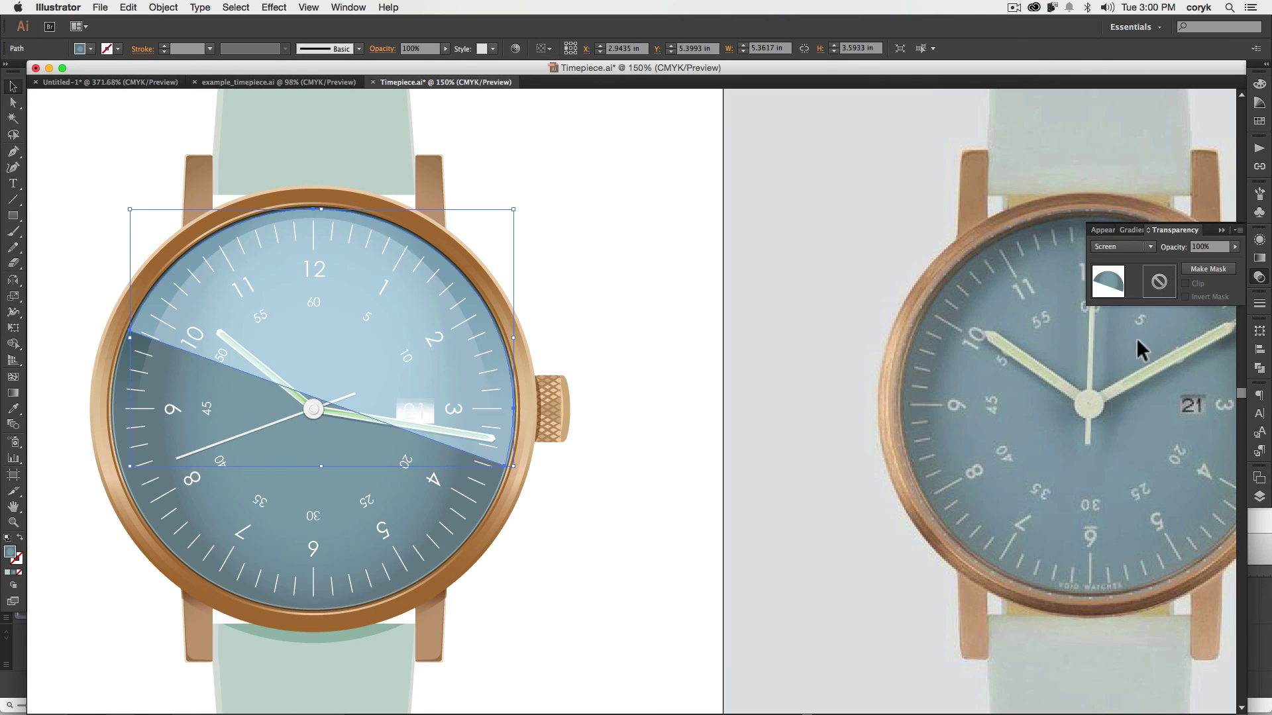
click(1234, 247)
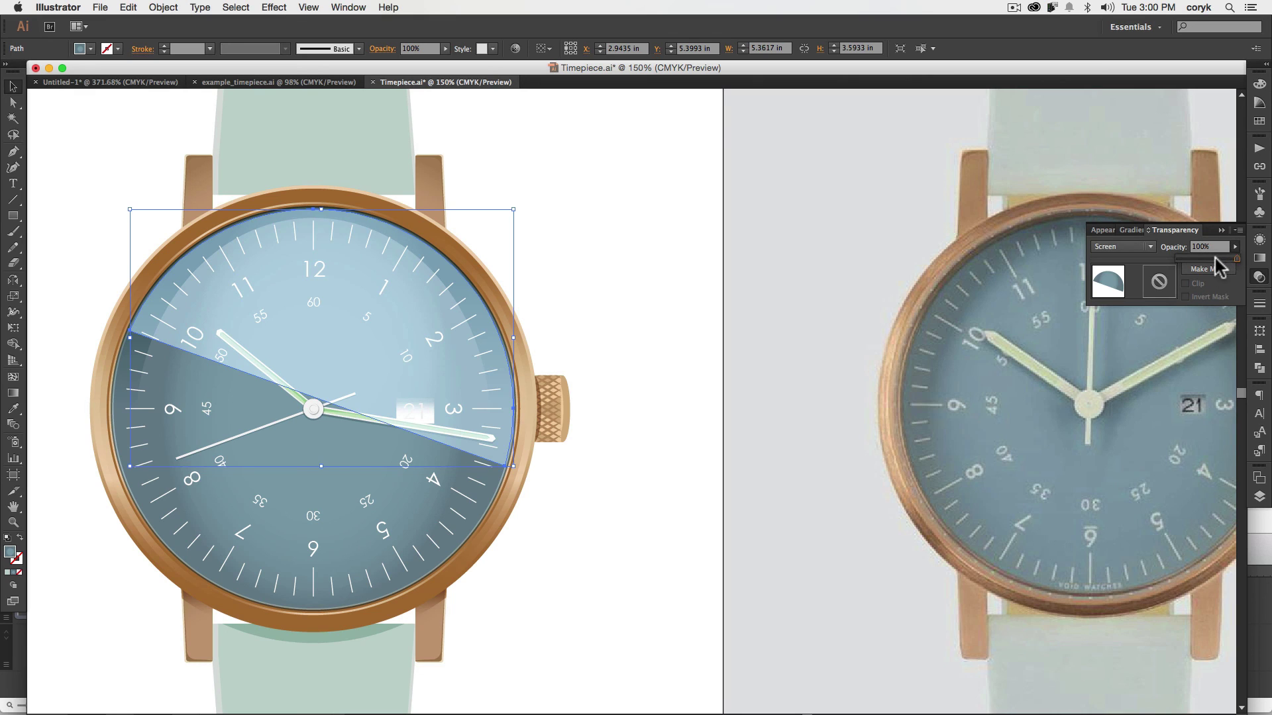
drag(1221, 258, 1211, 265)
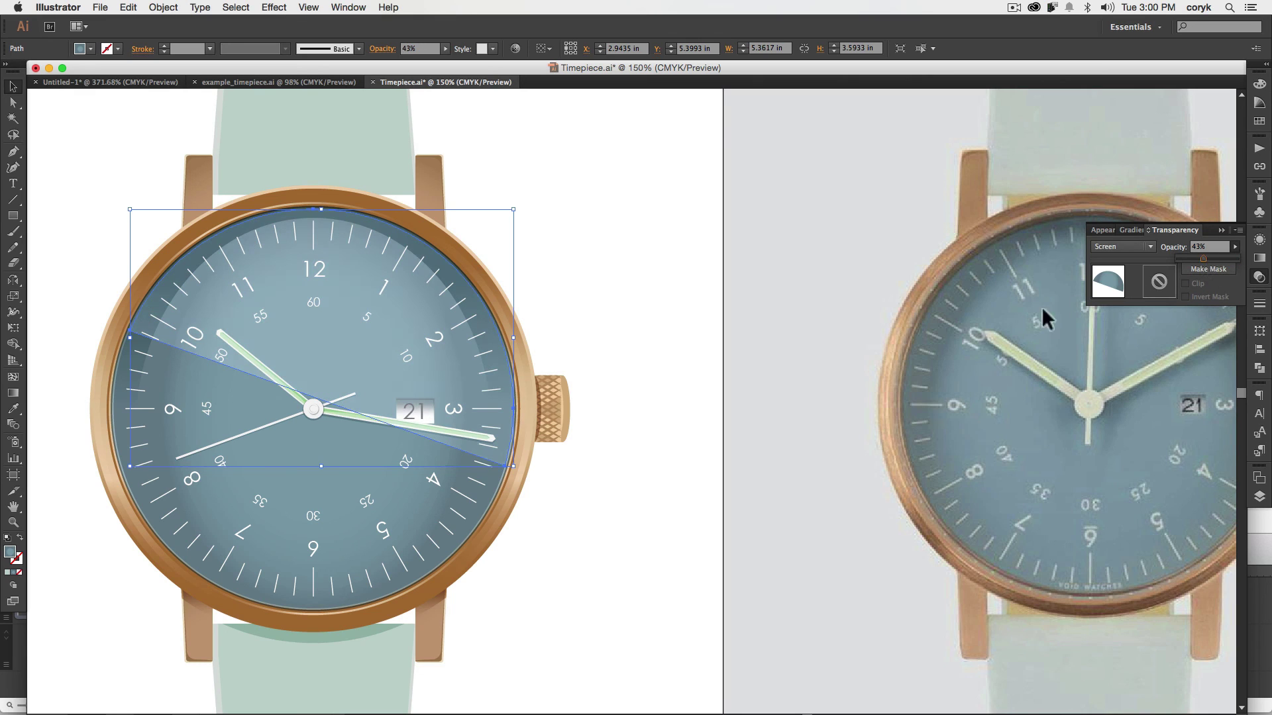
key(v)
click(691, 389)
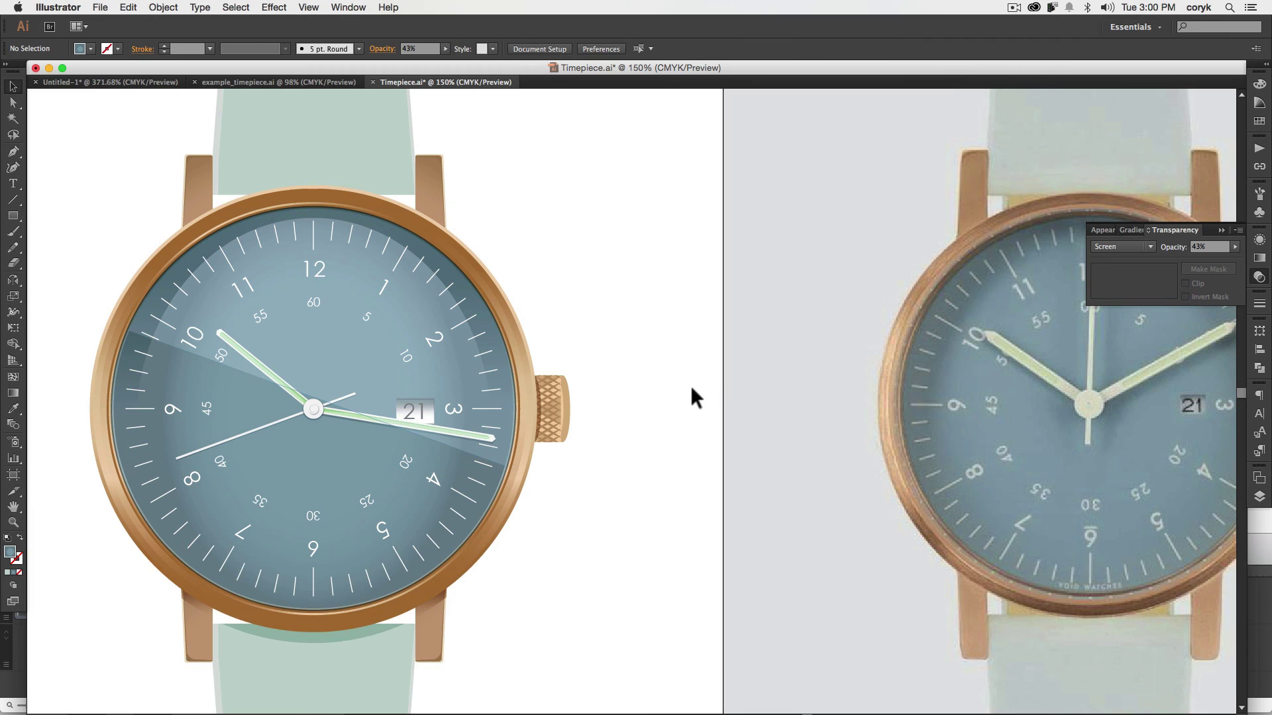
Examine the glass reflection's diagonal edge up close beside the hub of the hands
click(355, 371)
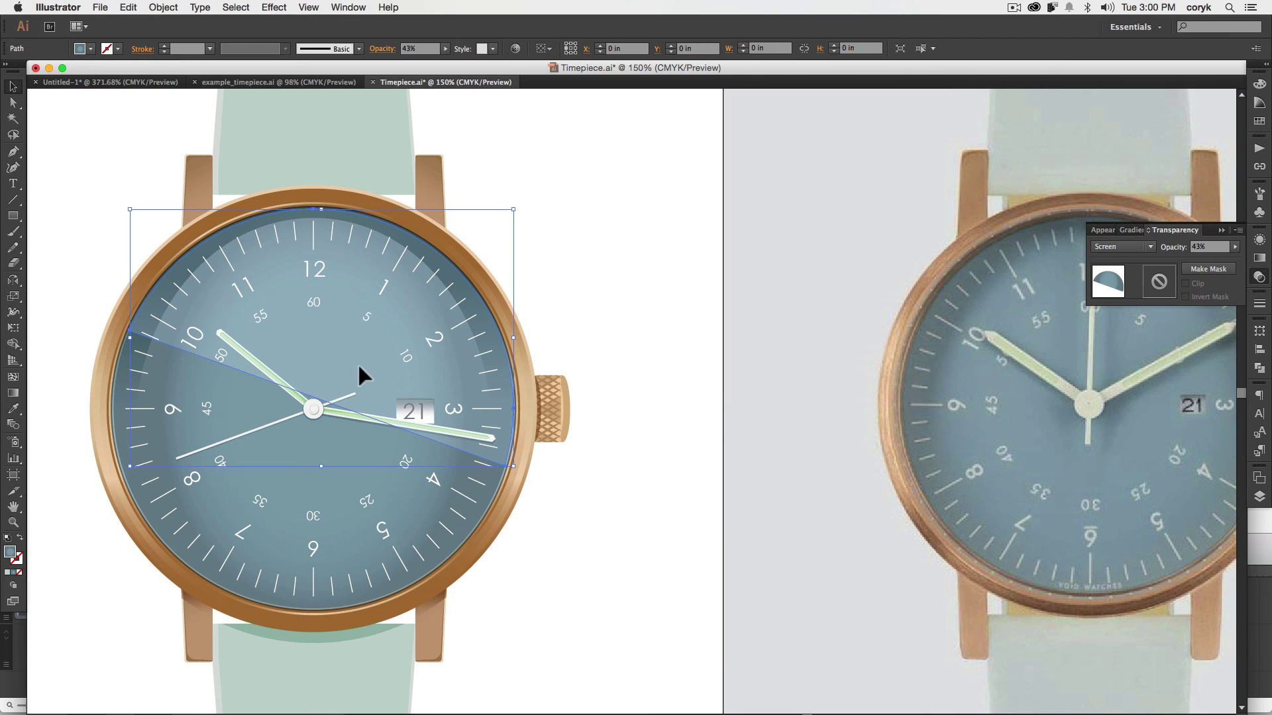
click(641, 401)
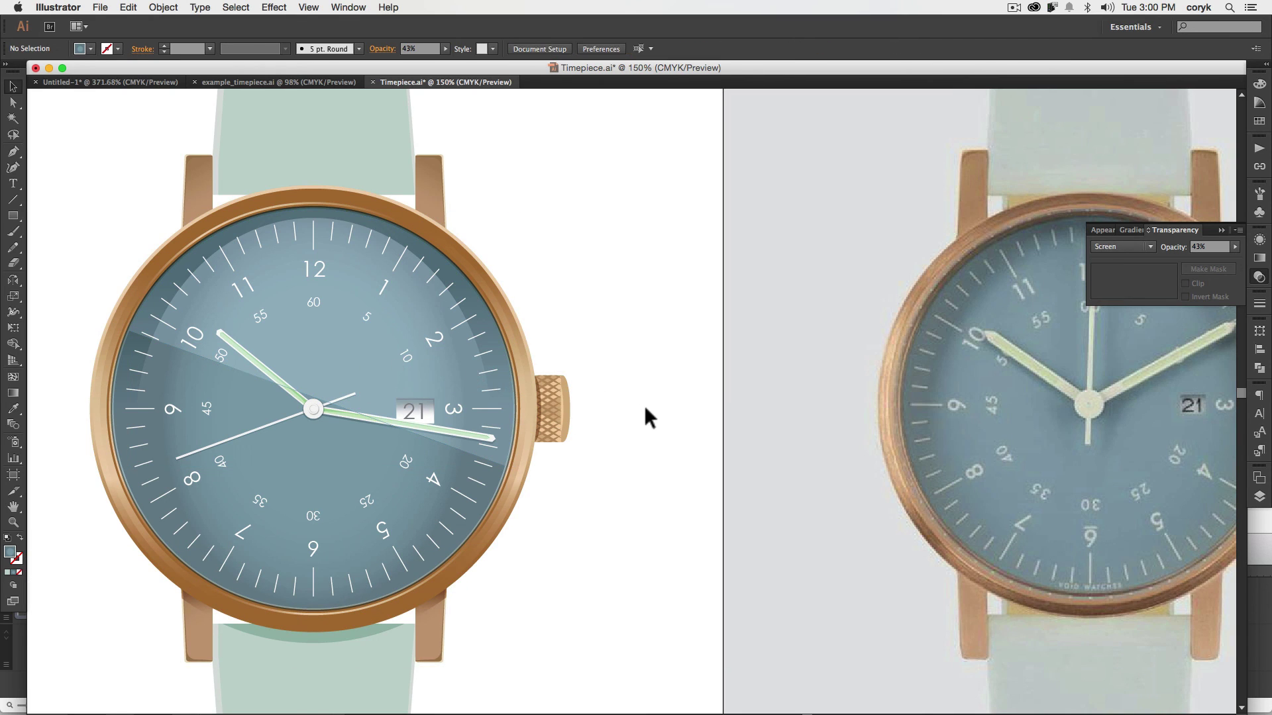
click(376, 359)
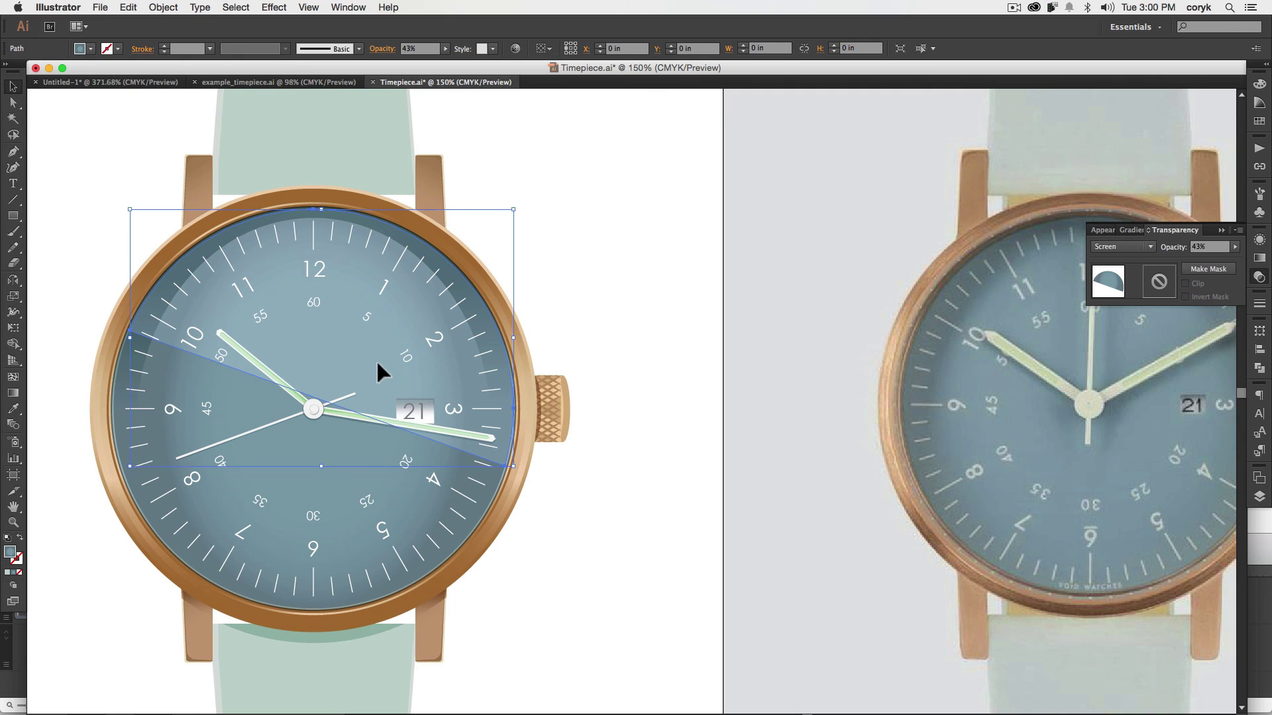
key(z)
drag(275, 409, 347, 365)
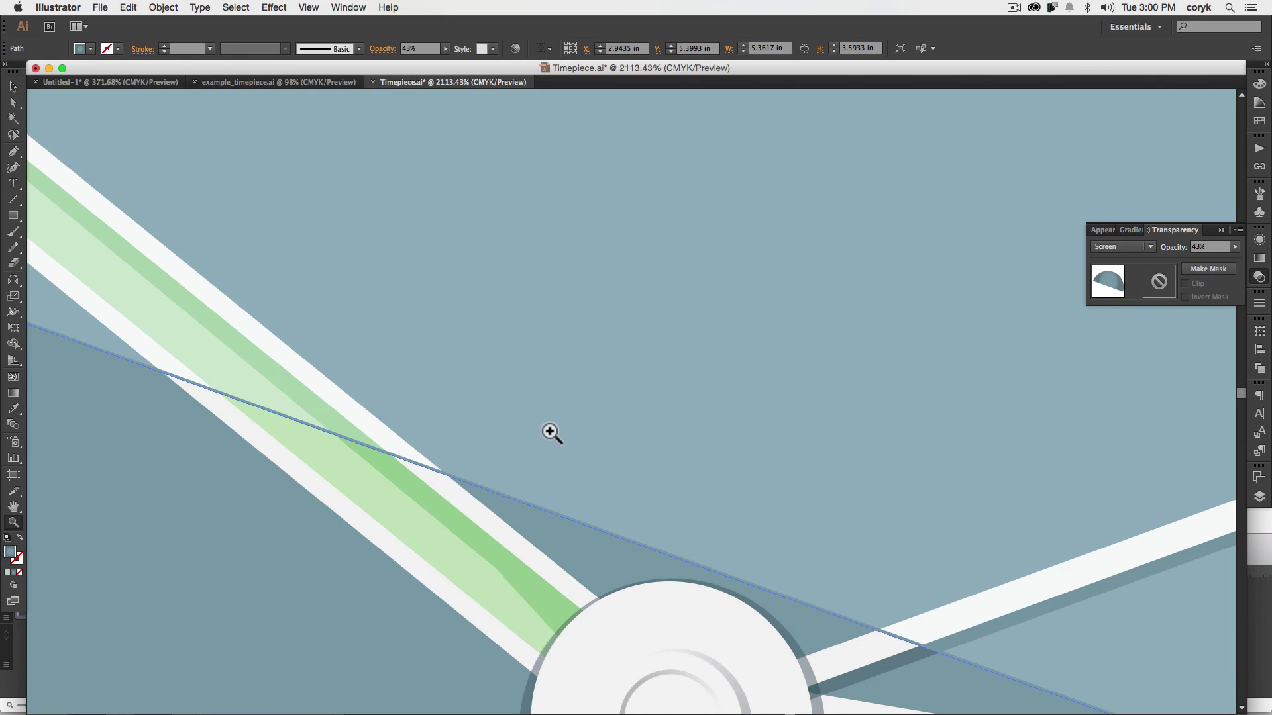
key(v)
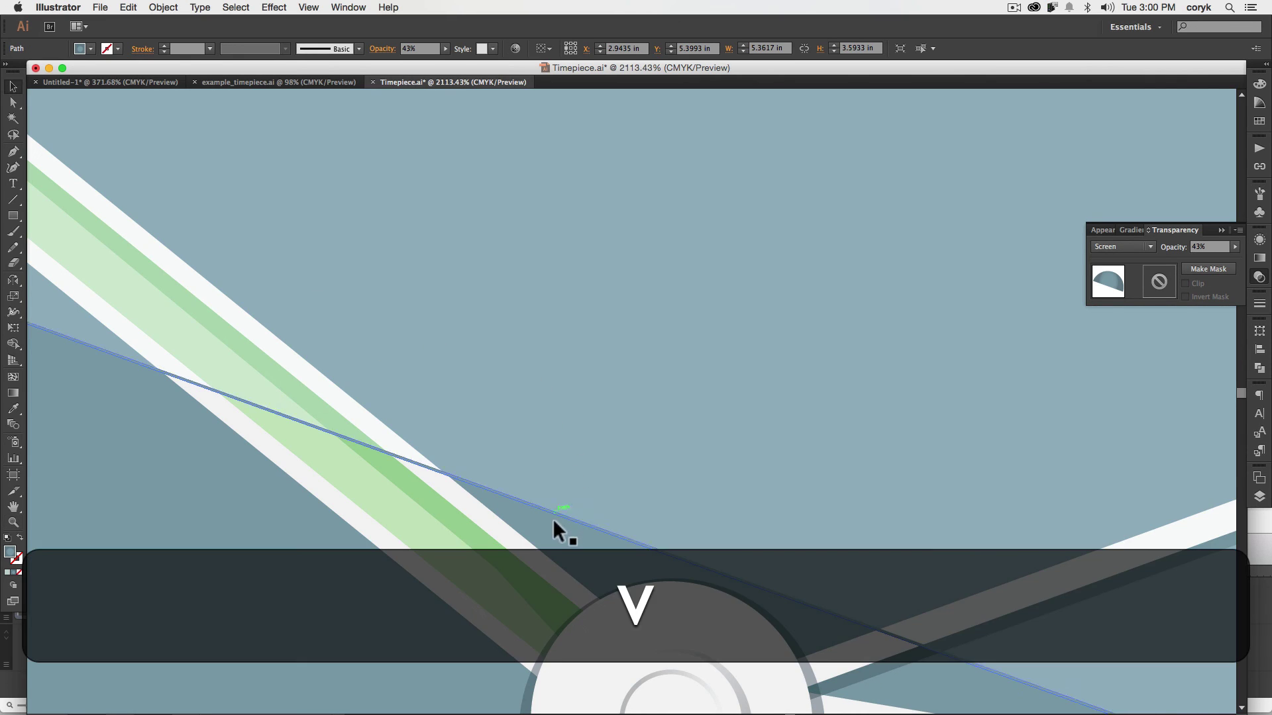
click(550, 522)
click(555, 510)
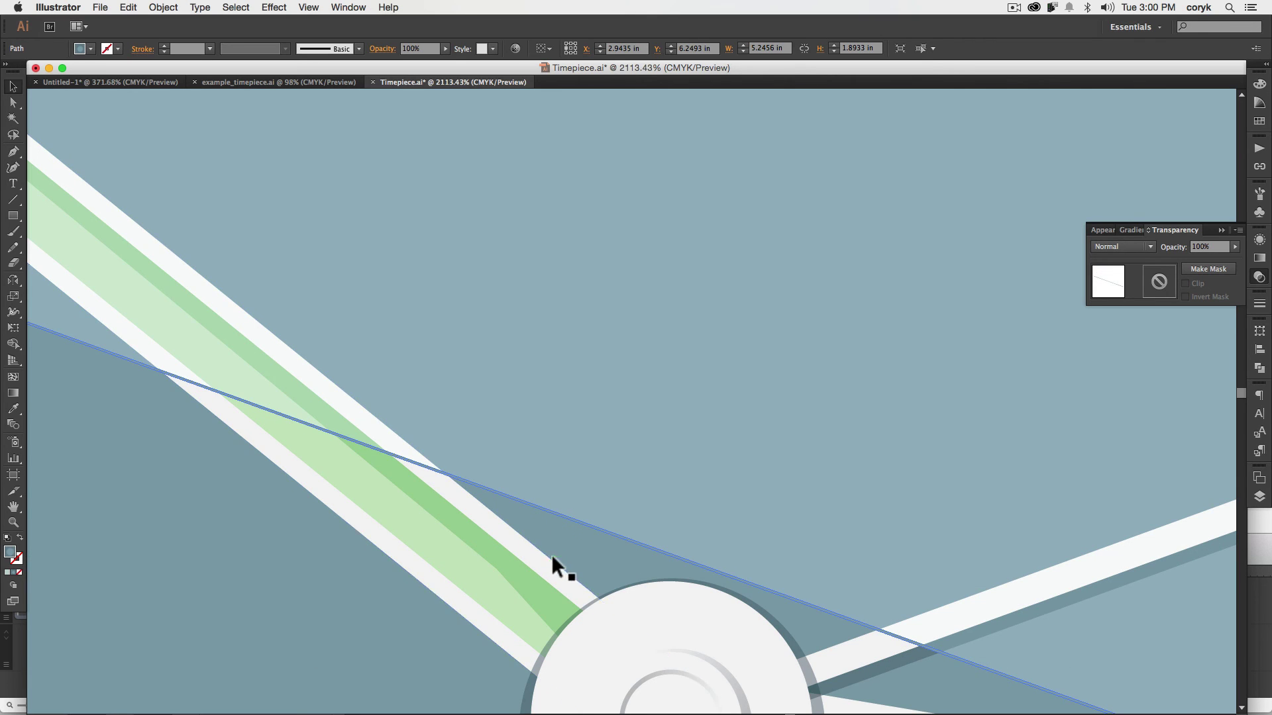
key(super+minus)
key(super+minus)
key(super+minus)
key(super+minus)
key(super+minus)
key(super+minus)
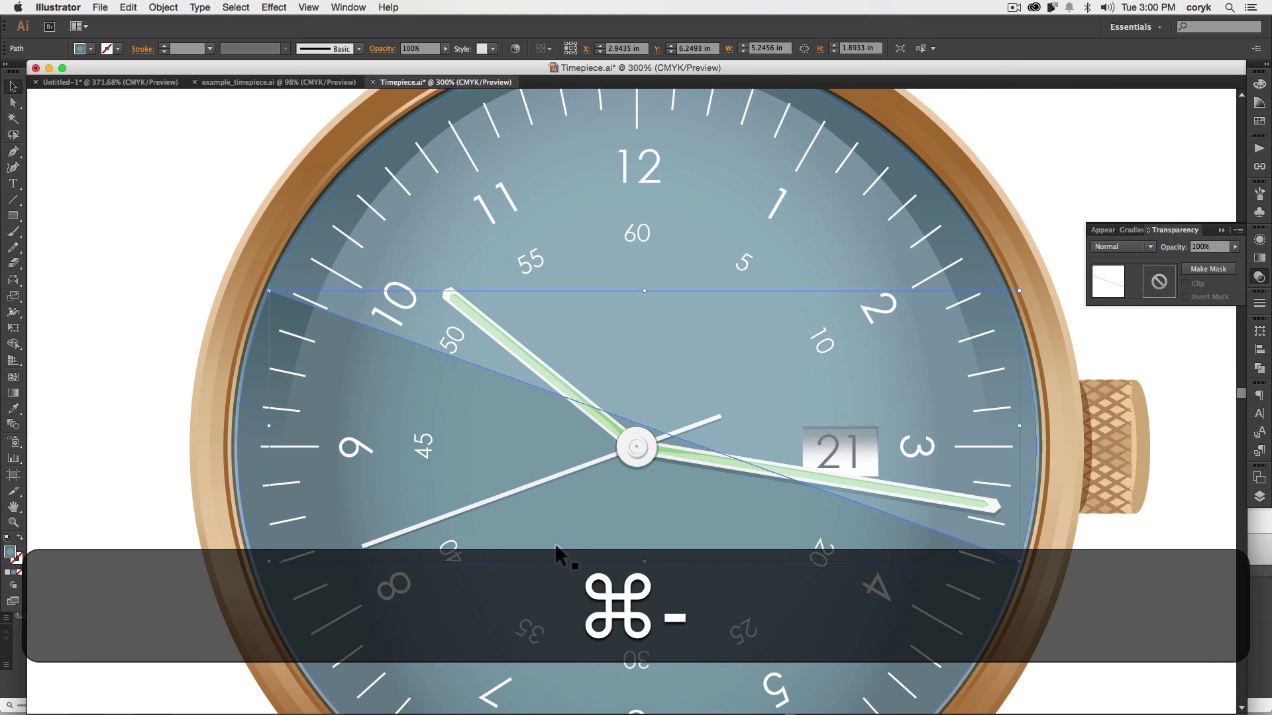
Nudge the glass reflection down to expose the leftover diagonal line, and delete that line
click(136, 455)
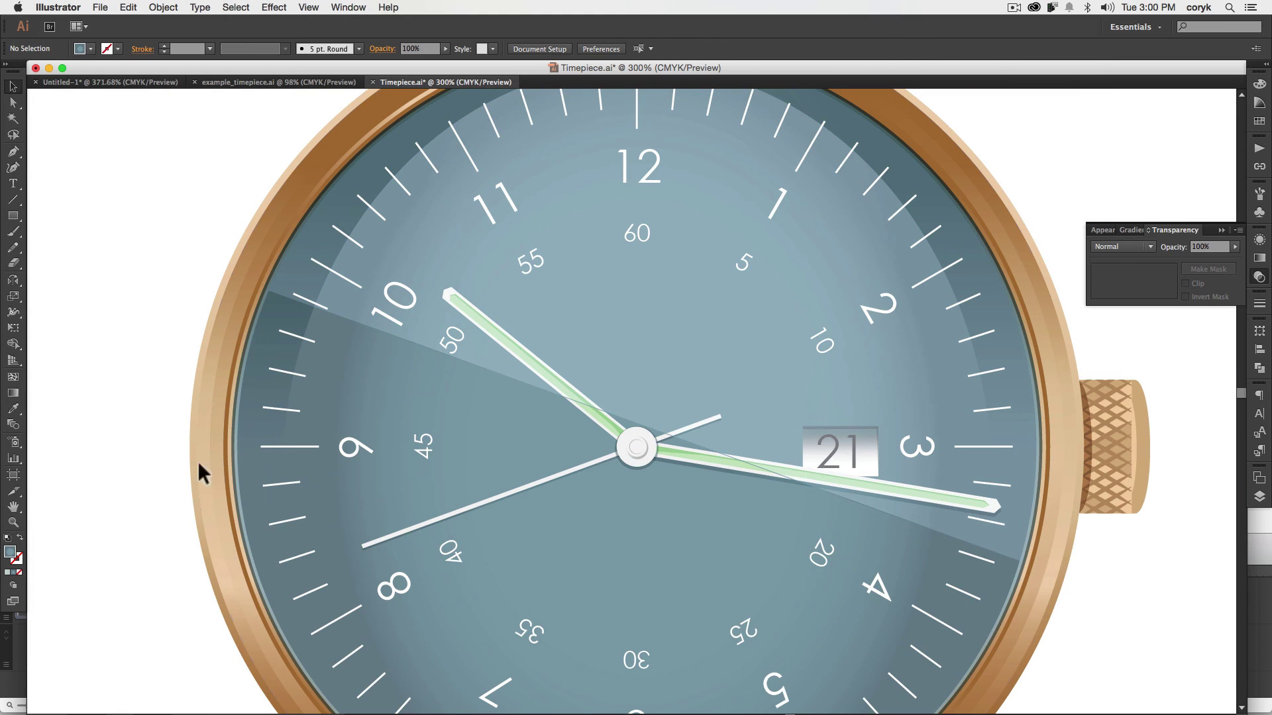
click(522, 441)
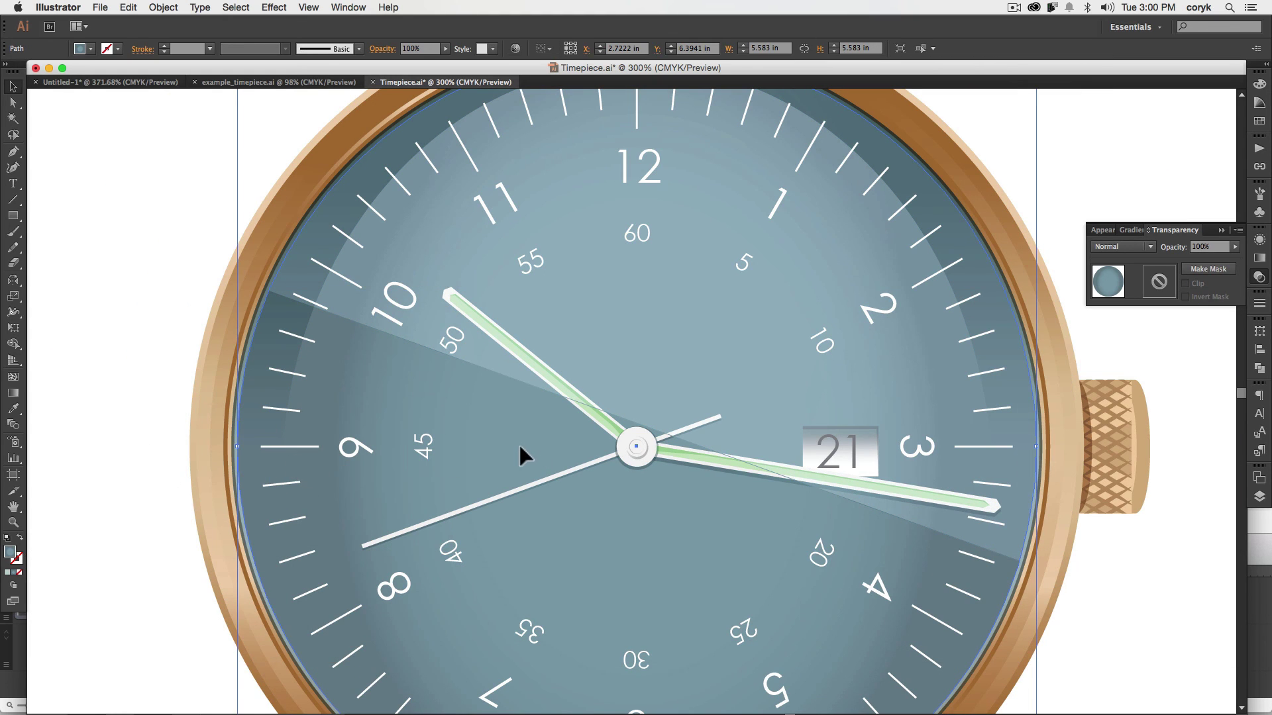
click(635, 390)
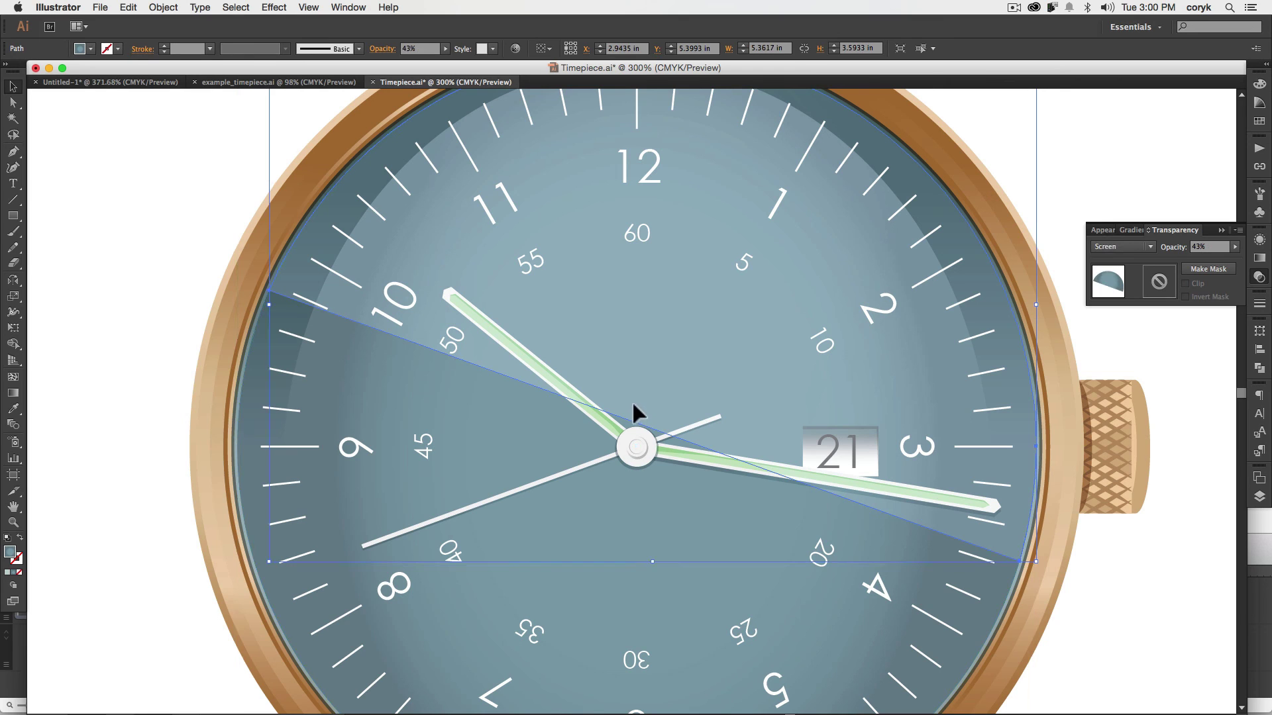
key(Down)
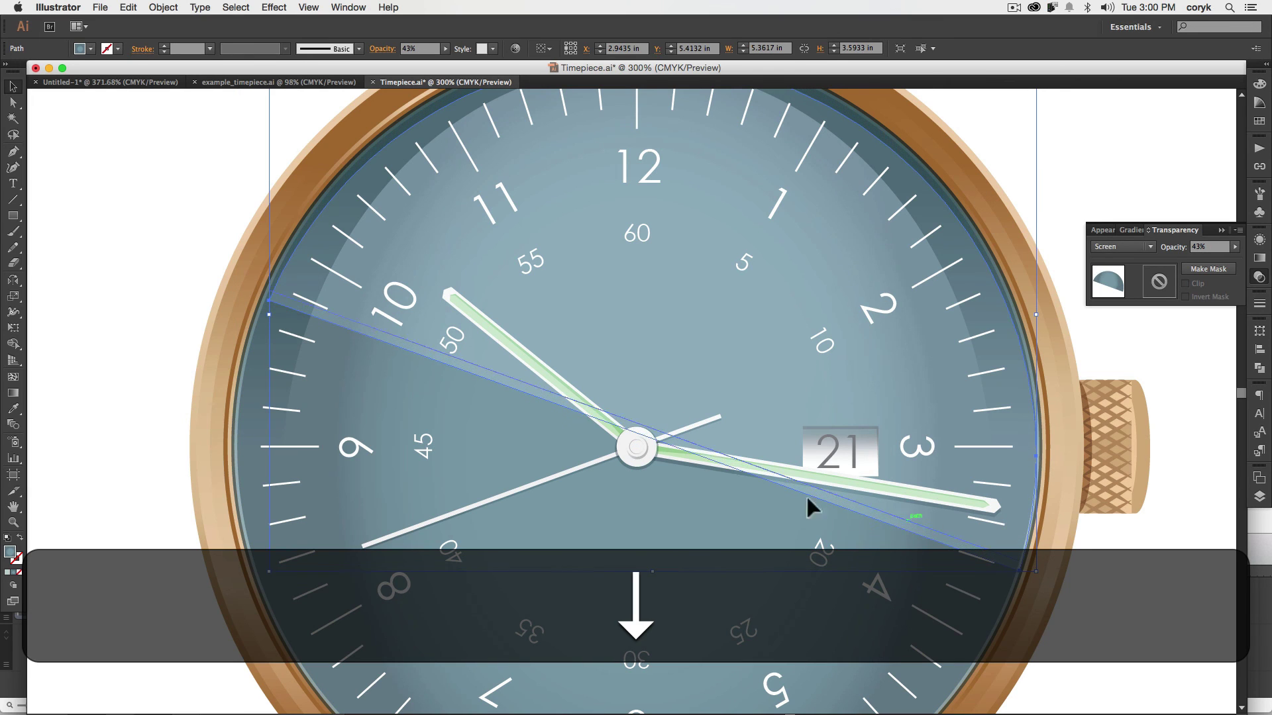
click(698, 491)
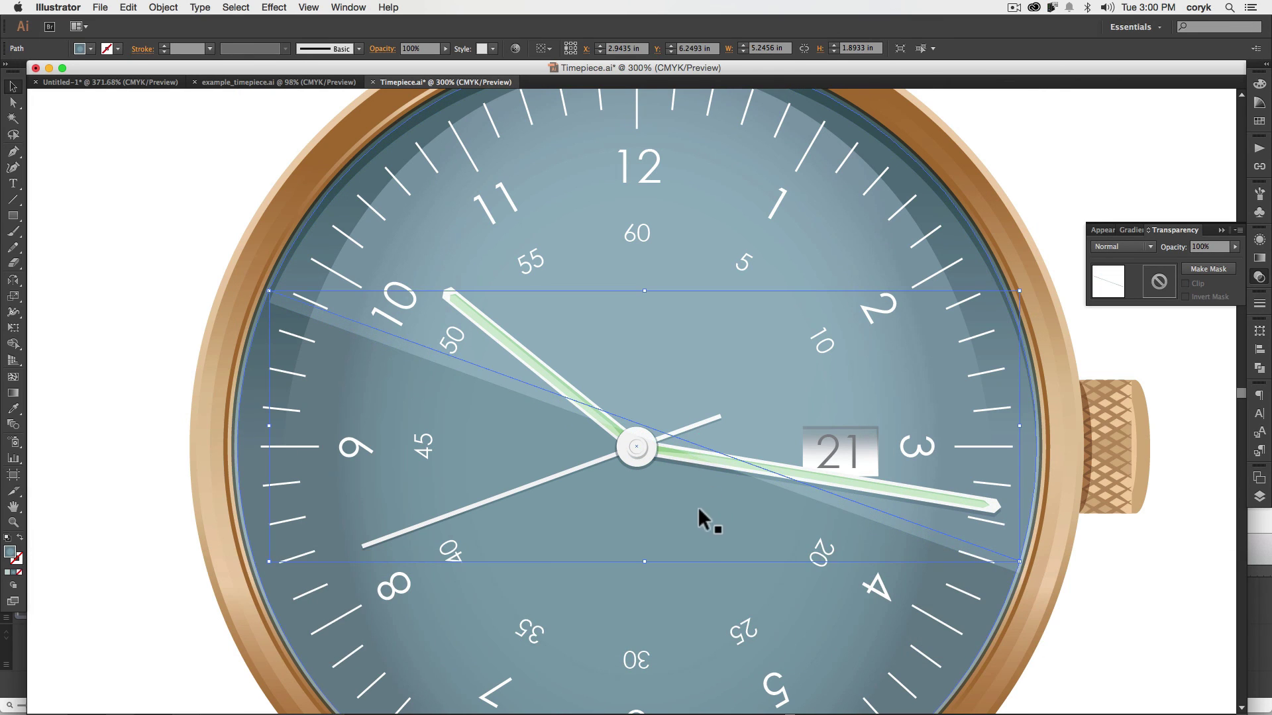
key(BackSpace)
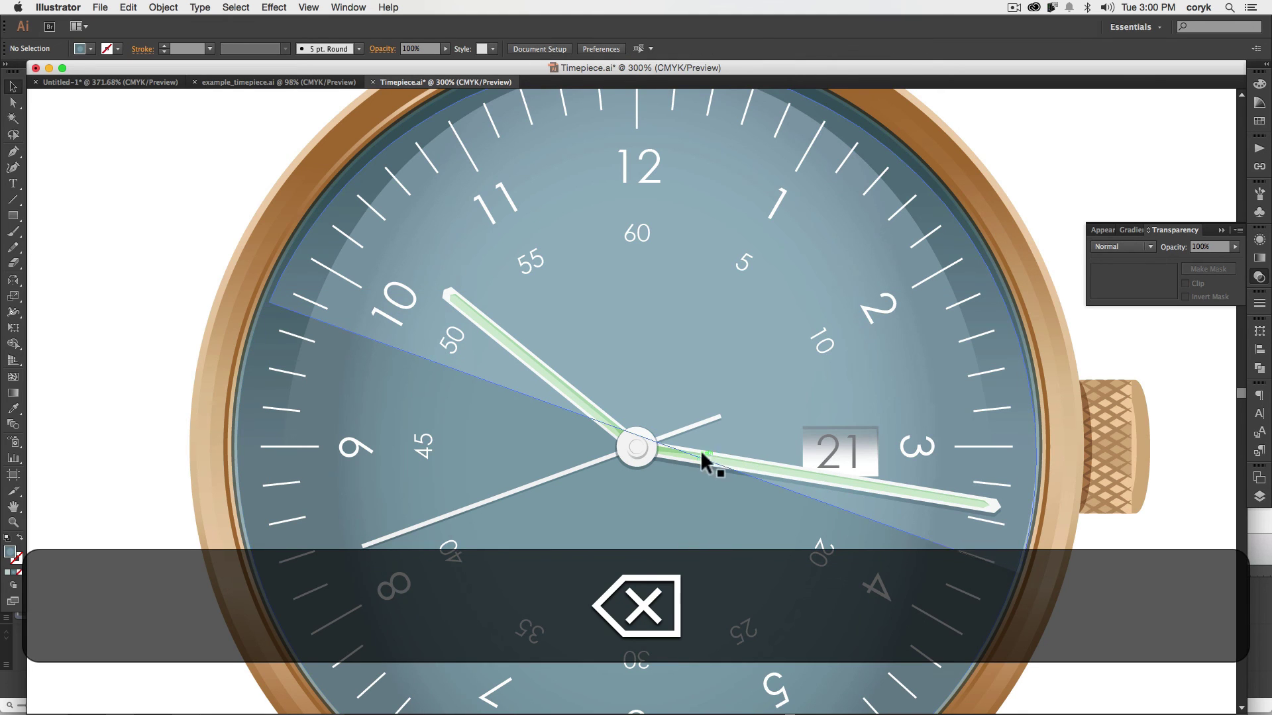
Nudge the glass reflection slightly left and back up to fit against the dial's upper rim, and deselect it
key(super+minus)
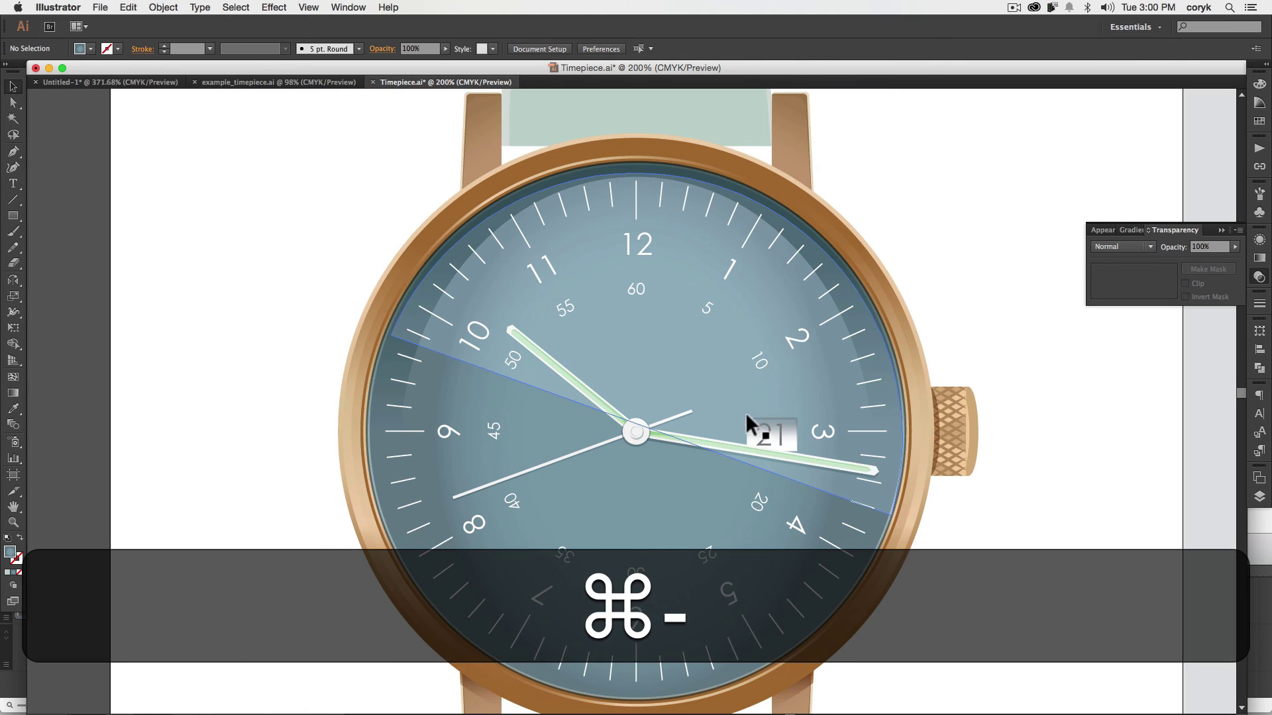
key(Up)
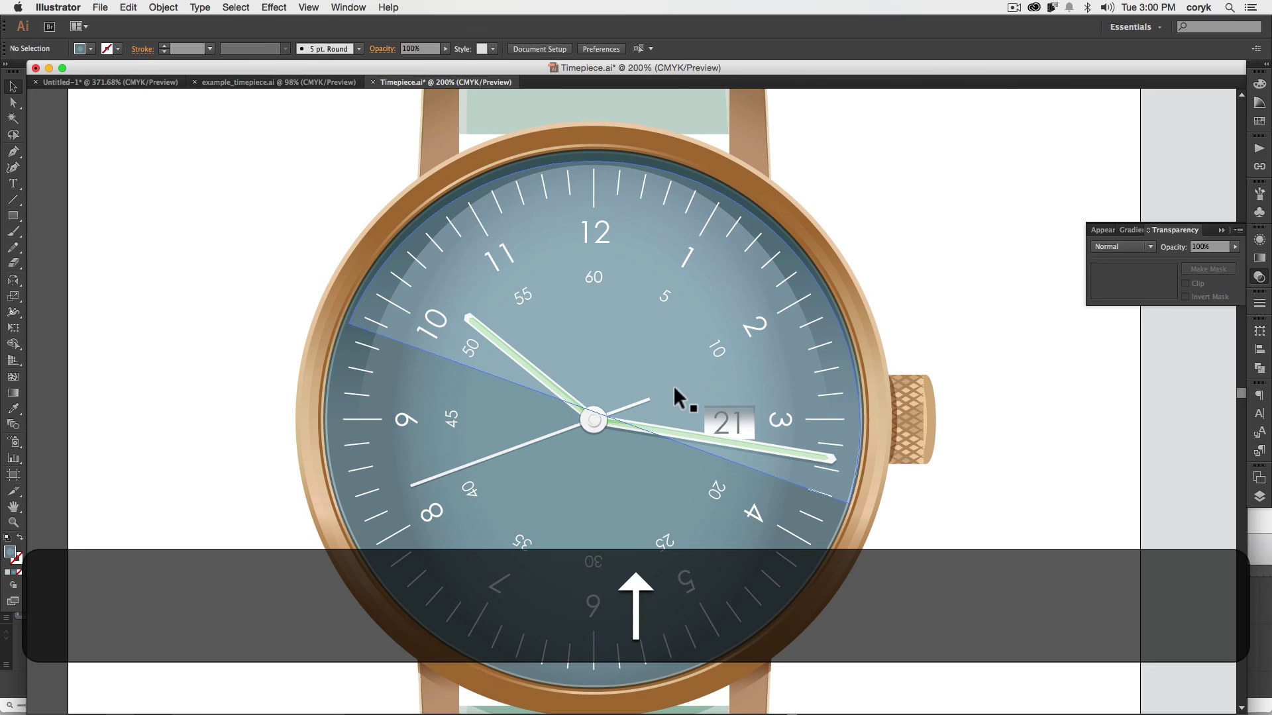
click(673, 387)
key(Left)
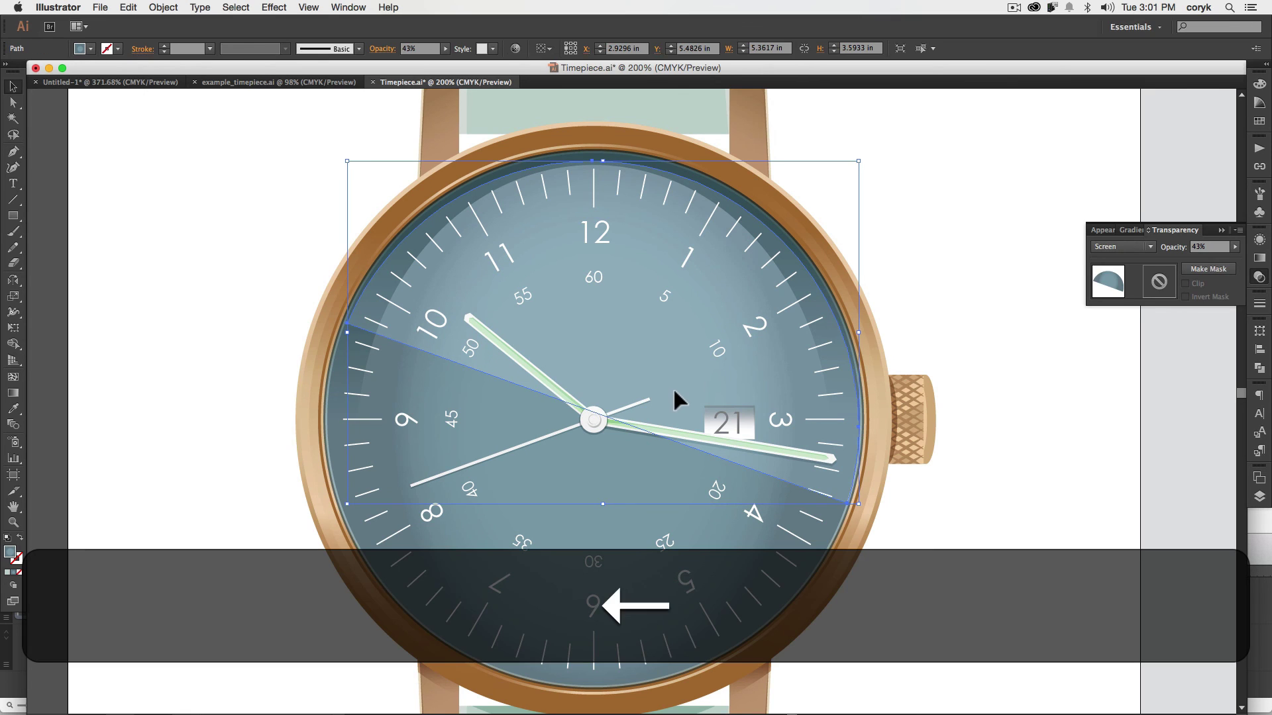
key(Up)
key(Up)
key(Up)
key(Up)
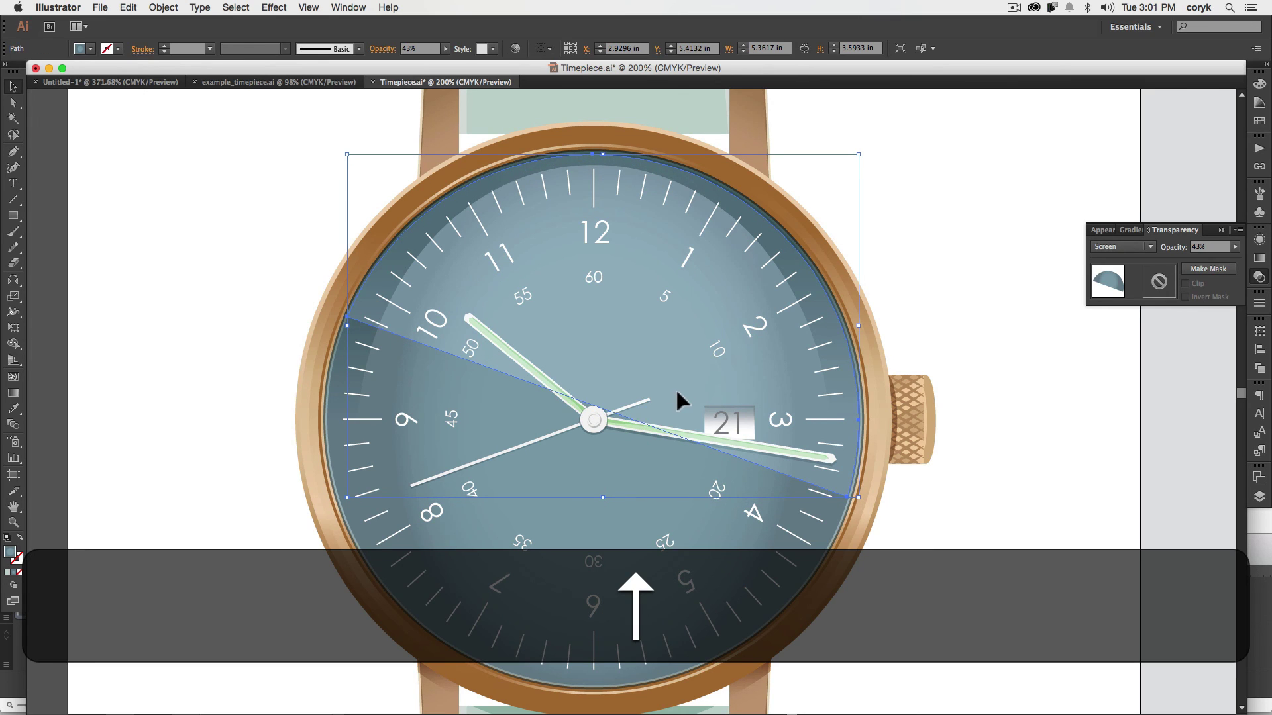
click(916, 552)
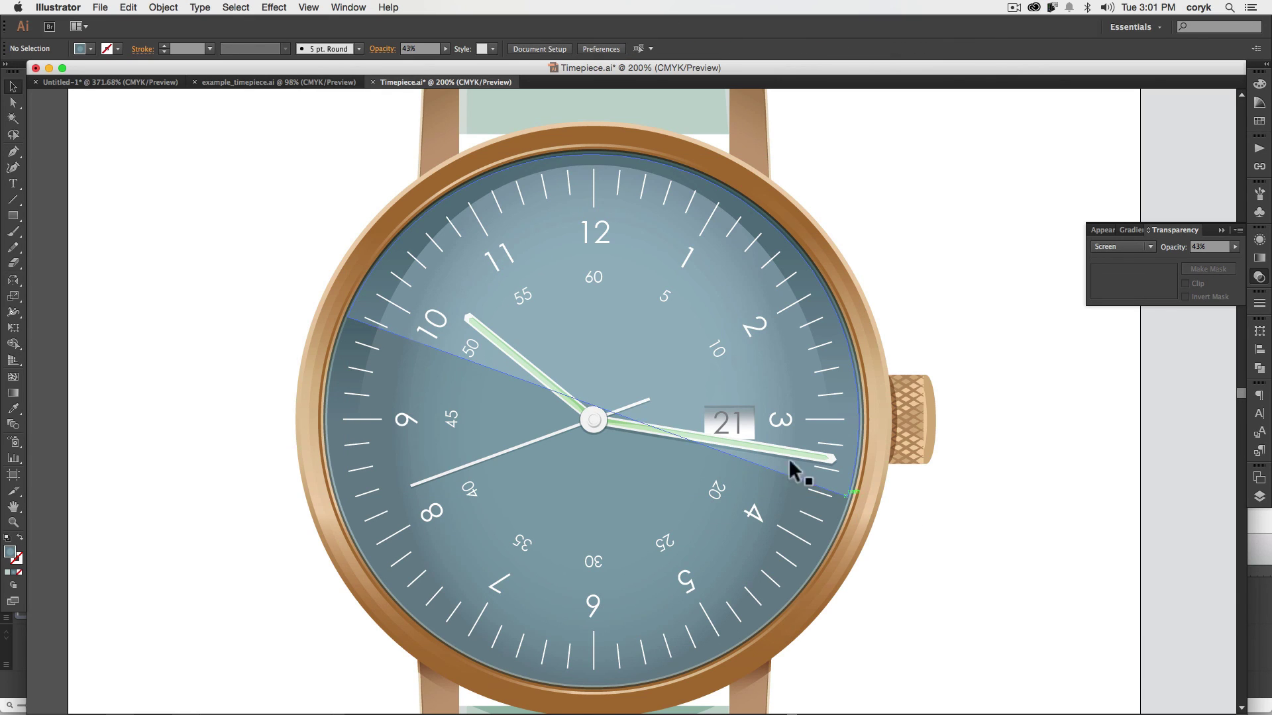
Try to lower the reflection's corner anchor below the 3 o'clock side along the dial's rim
key(a)
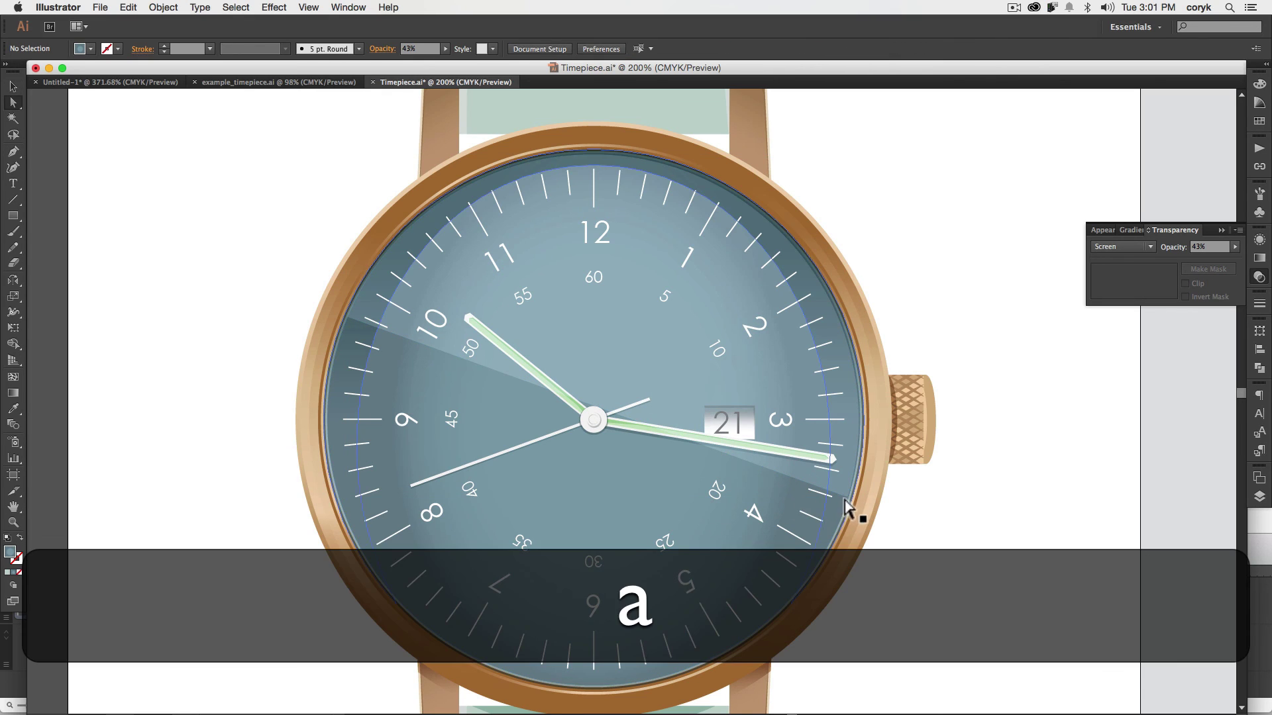
click(848, 497)
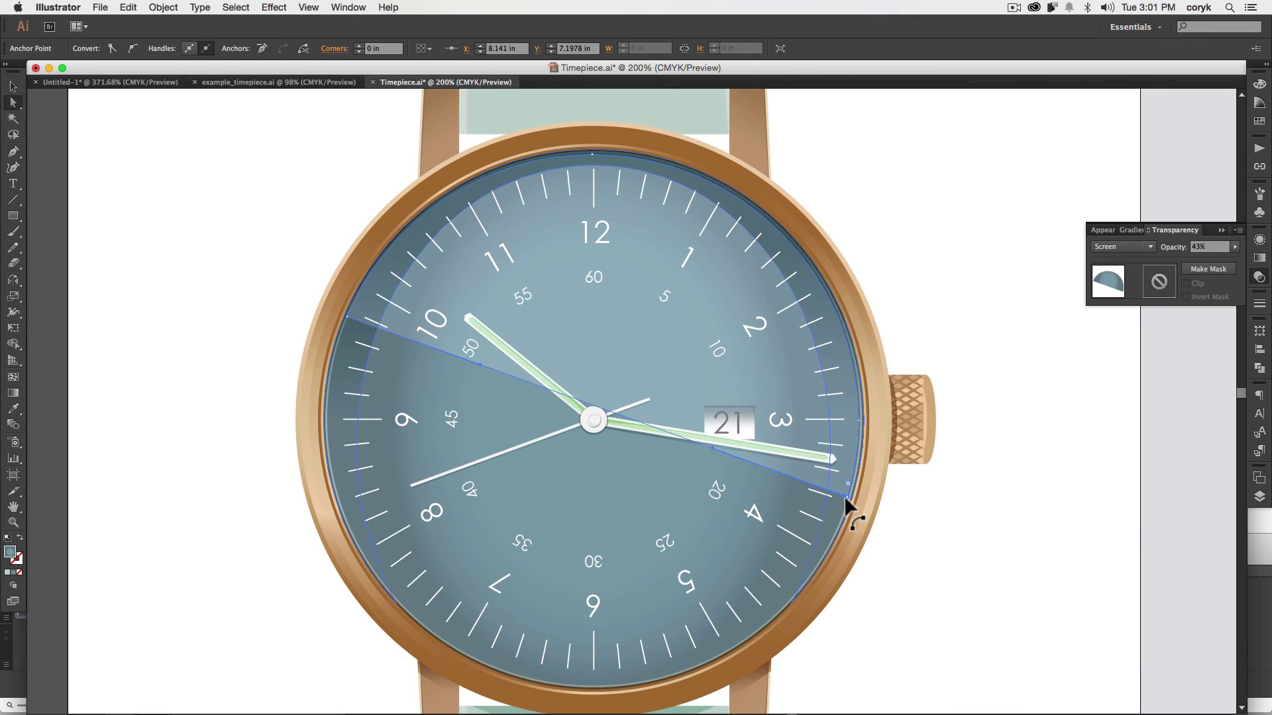
key(Down)
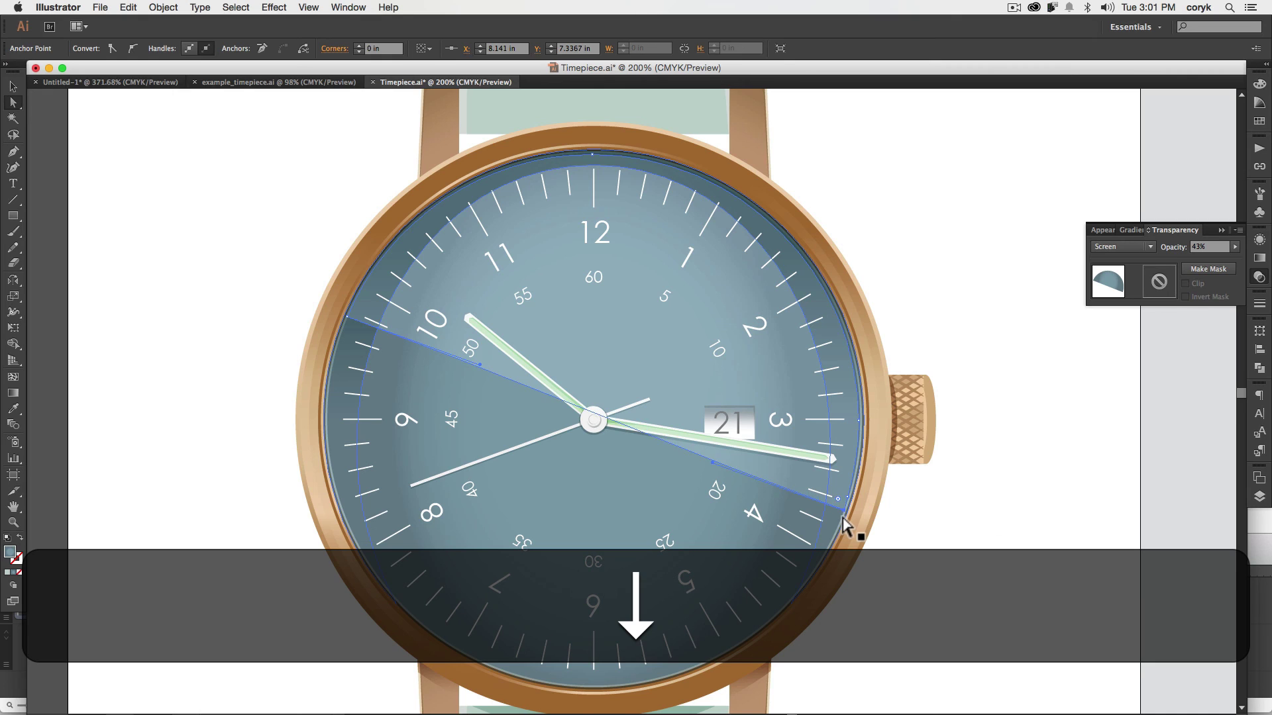
key(Down)
key(Down)
key(Down)
key(Down)
key(Down)
key(Down)
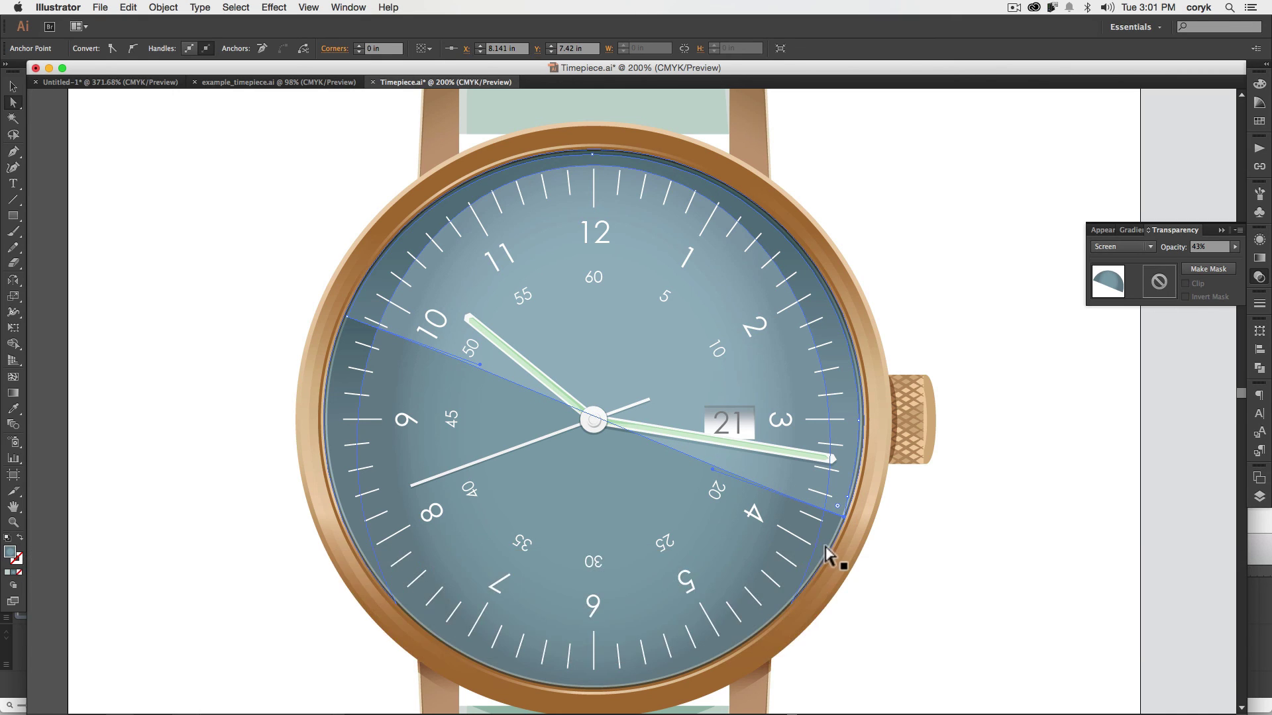
key(minus)
click(844, 516)
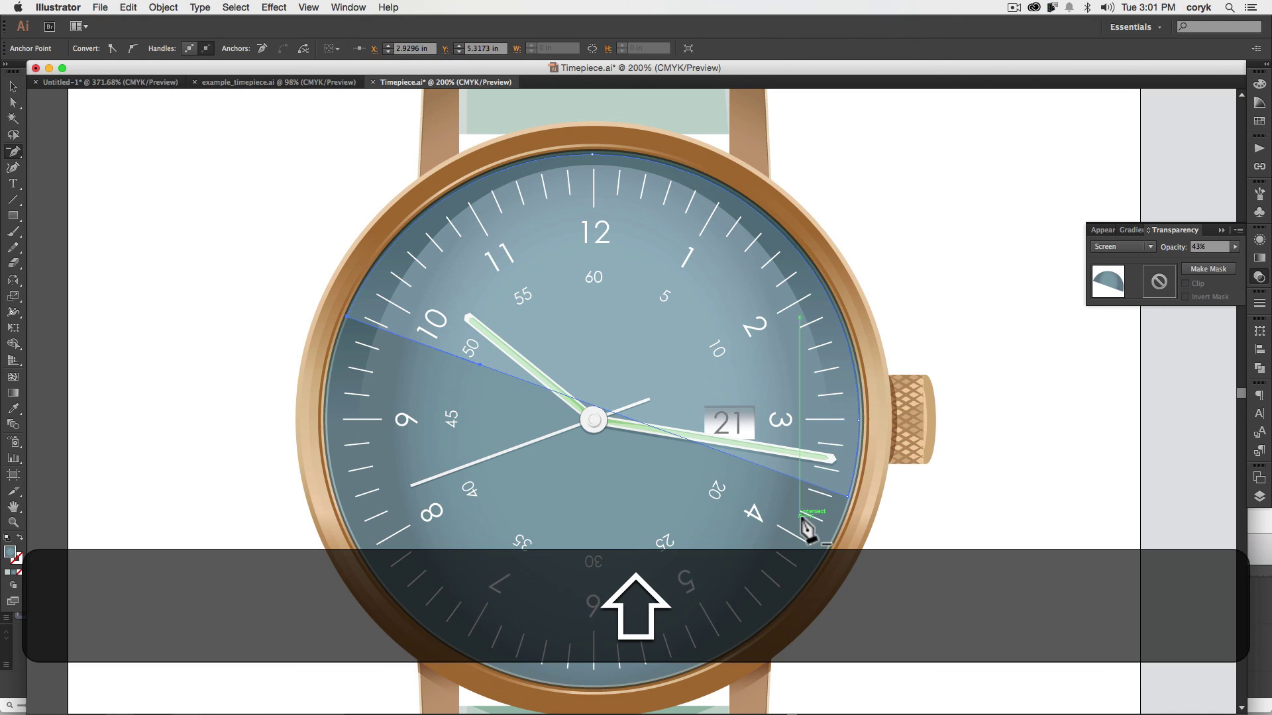
Bend the reflection's straight diagonal edge slightly upward into a curve with the Anchor Point tool, and deselect it
key(shift+c)
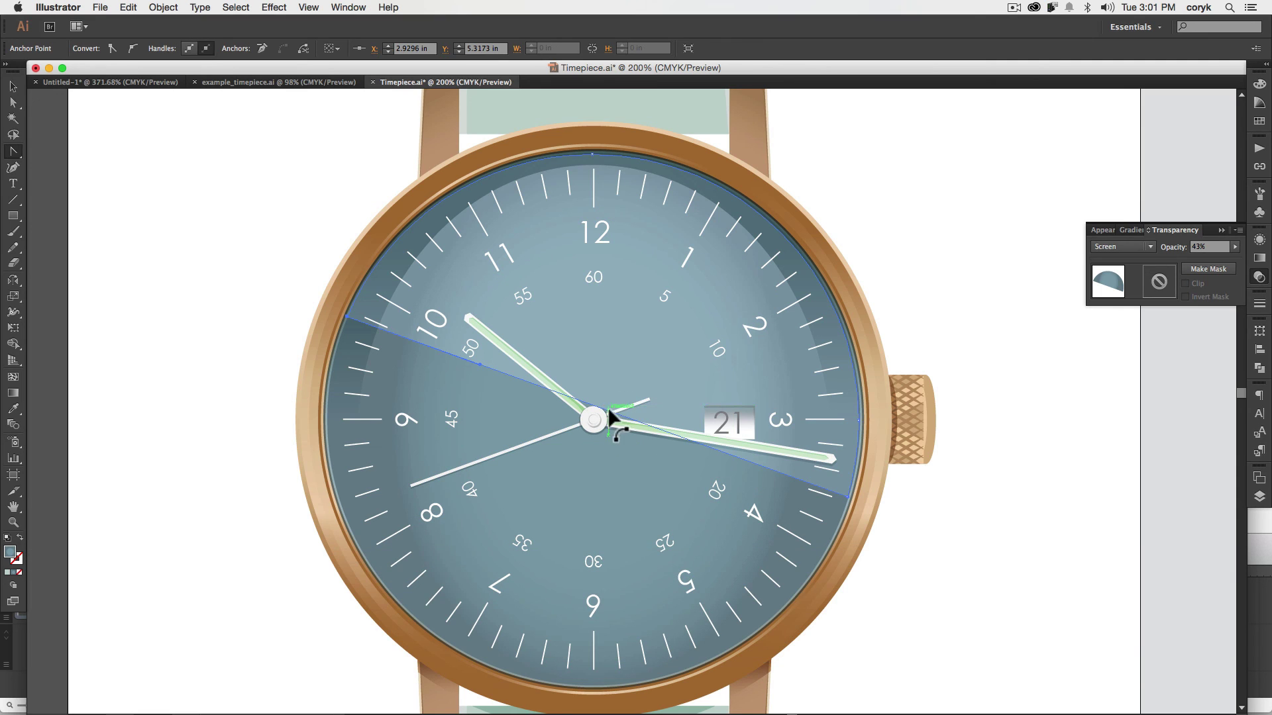
drag(611, 416, 612, 395)
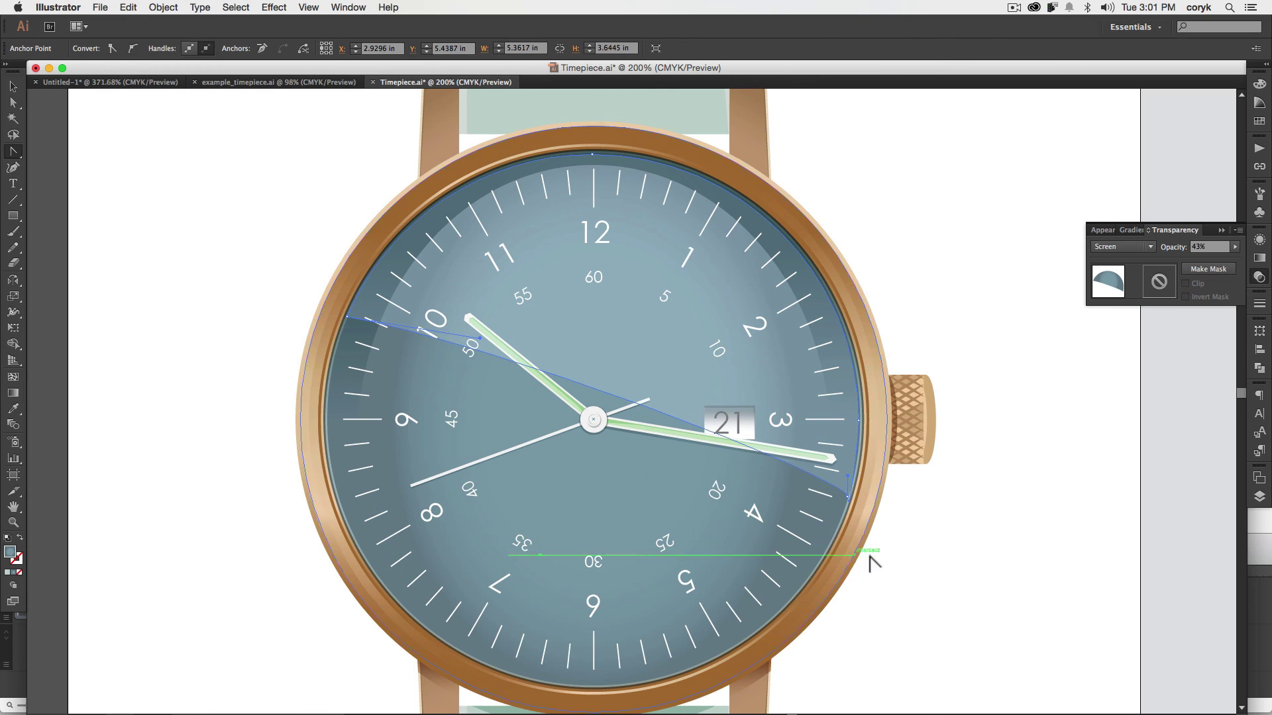
key(a)
click(929, 605)
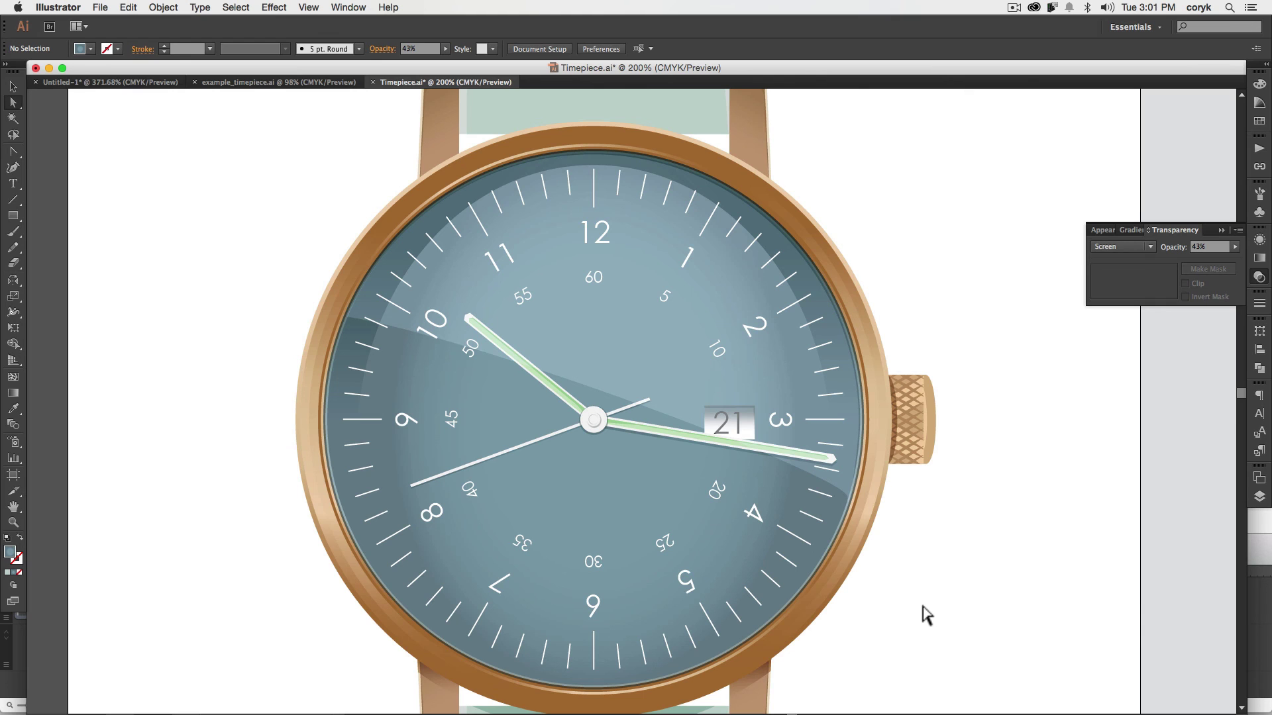
Compare the whole watch with the reference photo and save the document
key(super+minus)
key(super+minus)
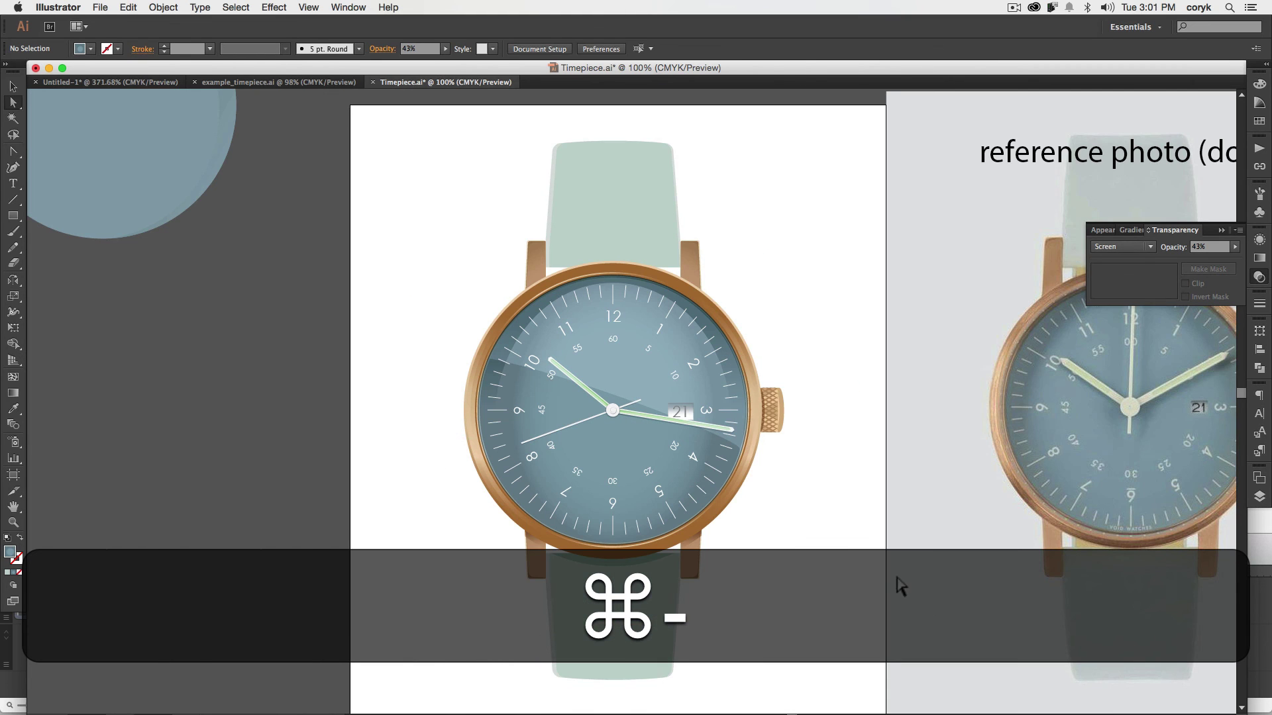
key(super+space)
drag(702, 540, 576, 525)
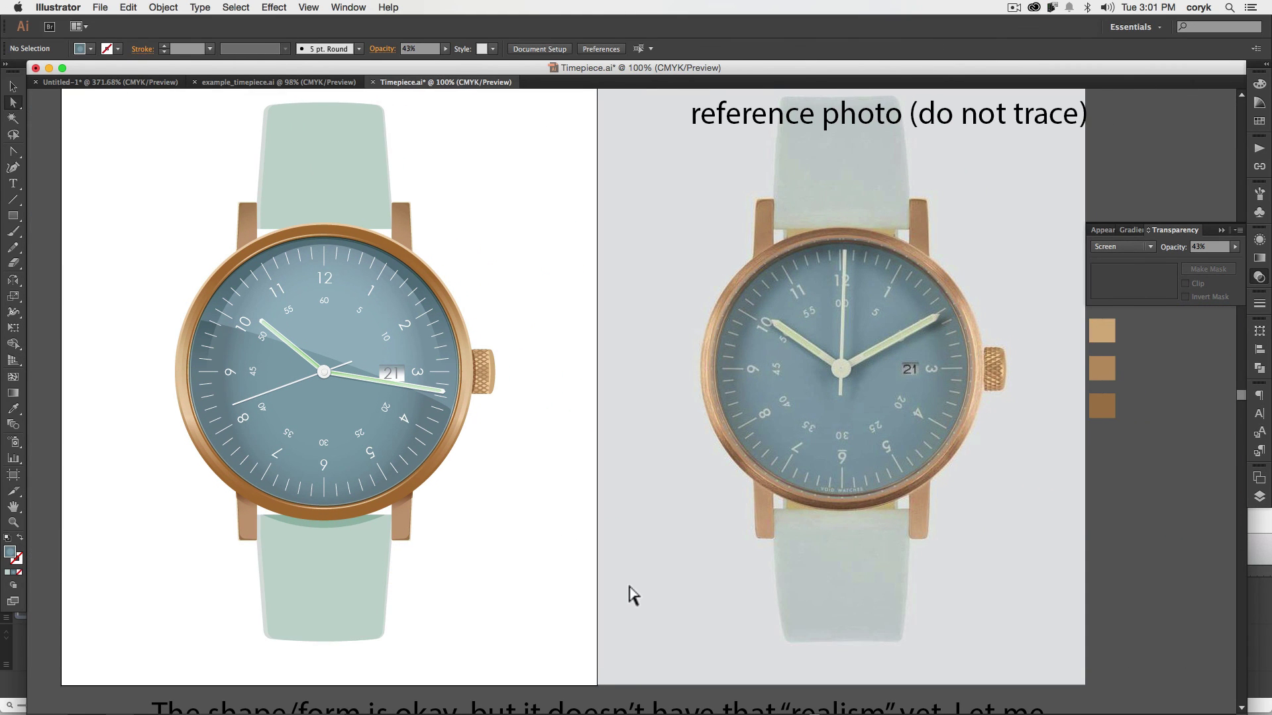
key(super+s)
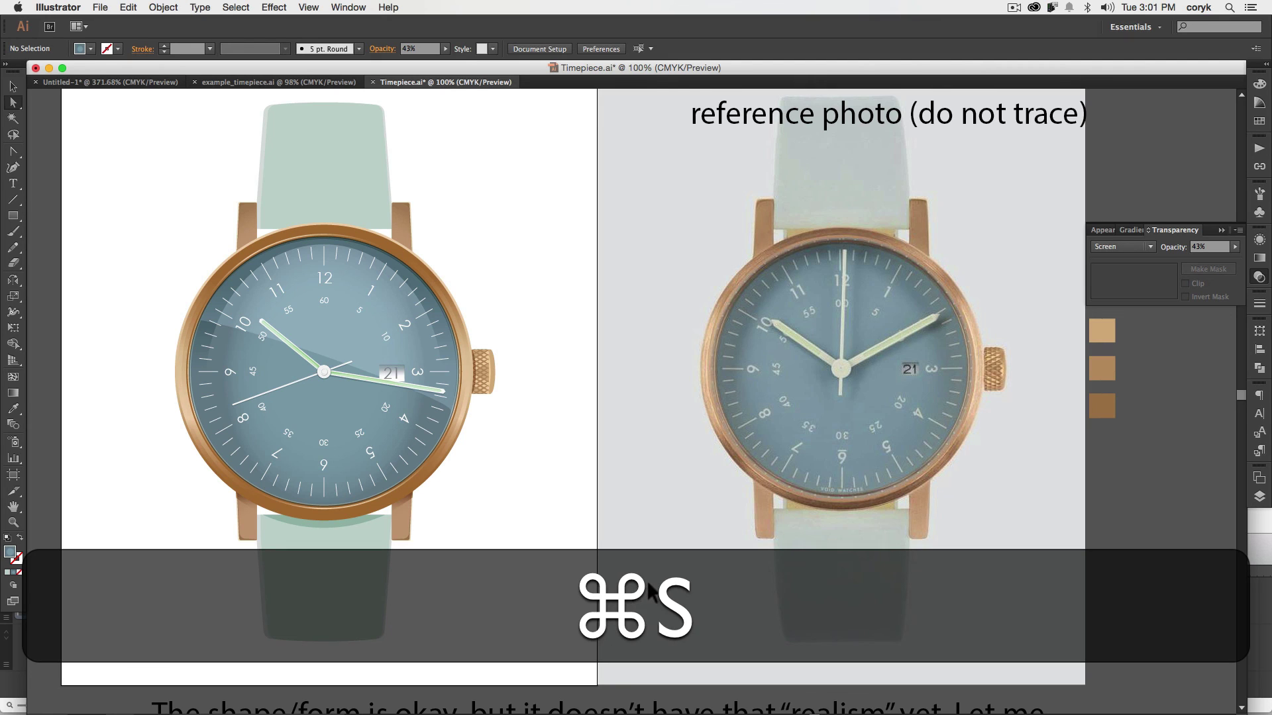
key(super+space)
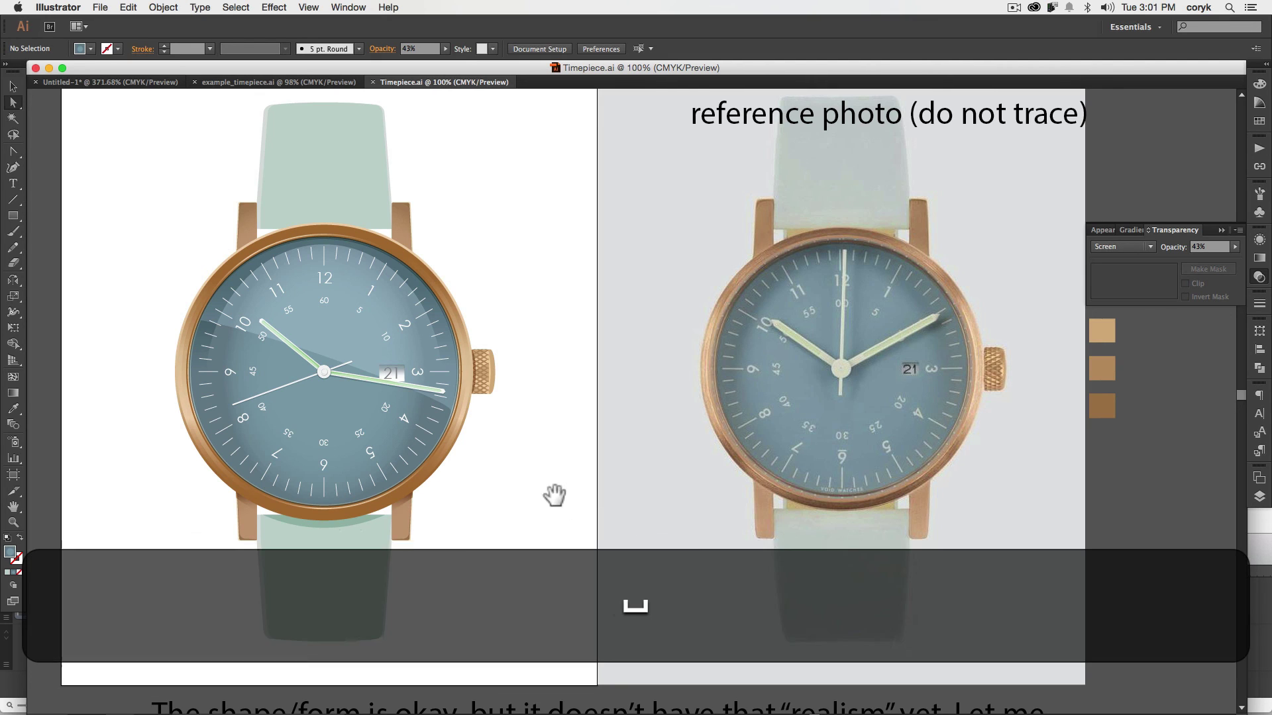
drag(557, 497, 581, 525)
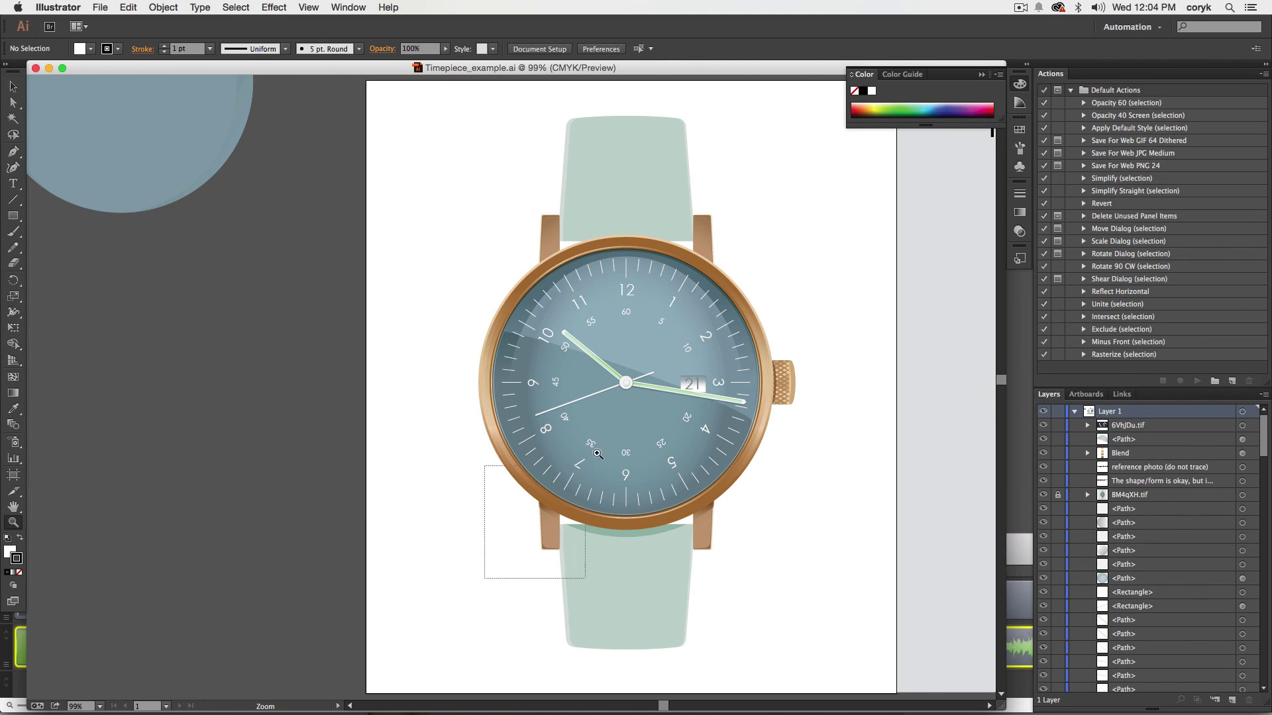
Examine the crown and the dial's rim around the glass reflection's end near 4 o'clock in close-up
drag(597, 454, 821, 215)
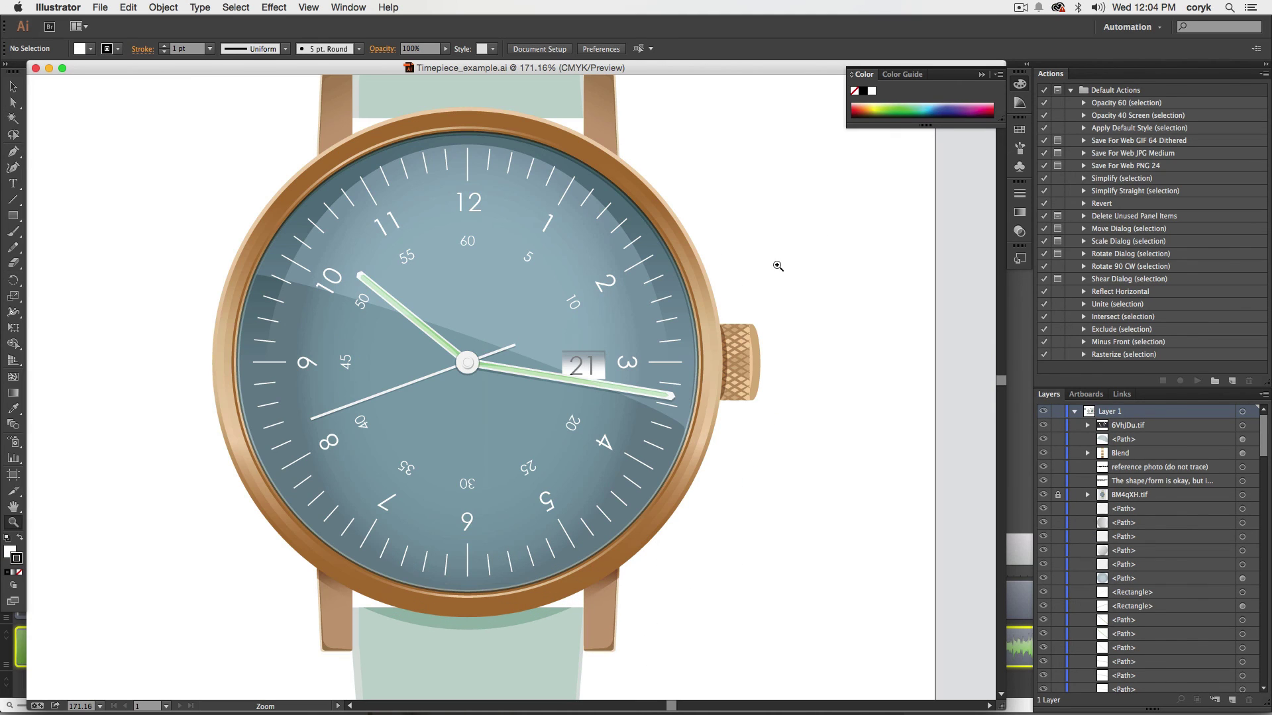
drag(732, 356, 520, 540)
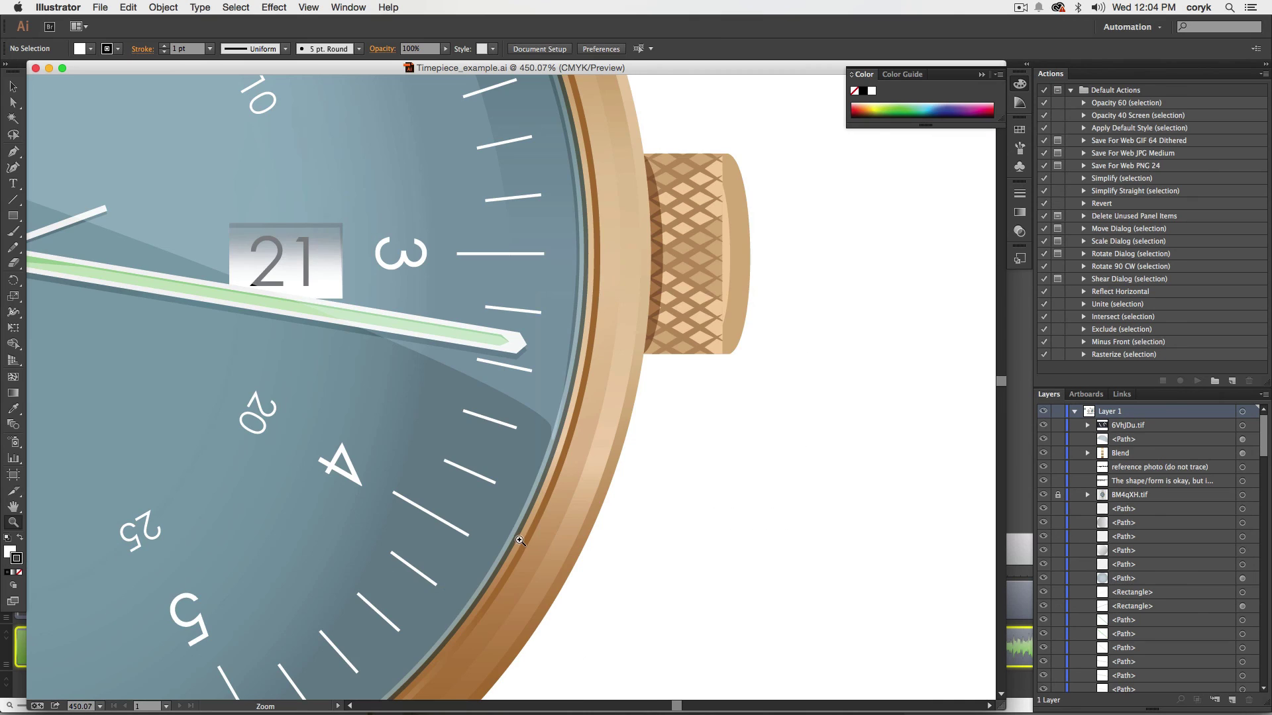
drag(486, 490, 487, 489)
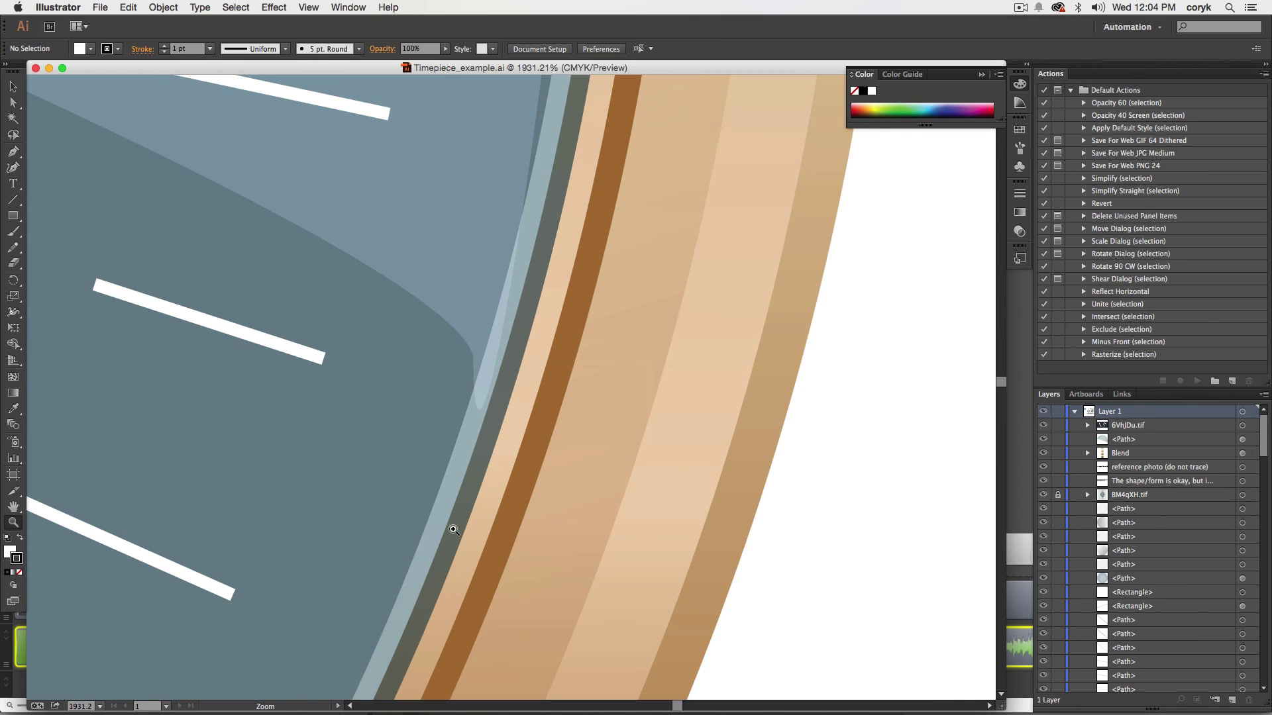
drag(546, 358, 659, 411)
key(super+minus)
key(super+minus)
key(super+minus)
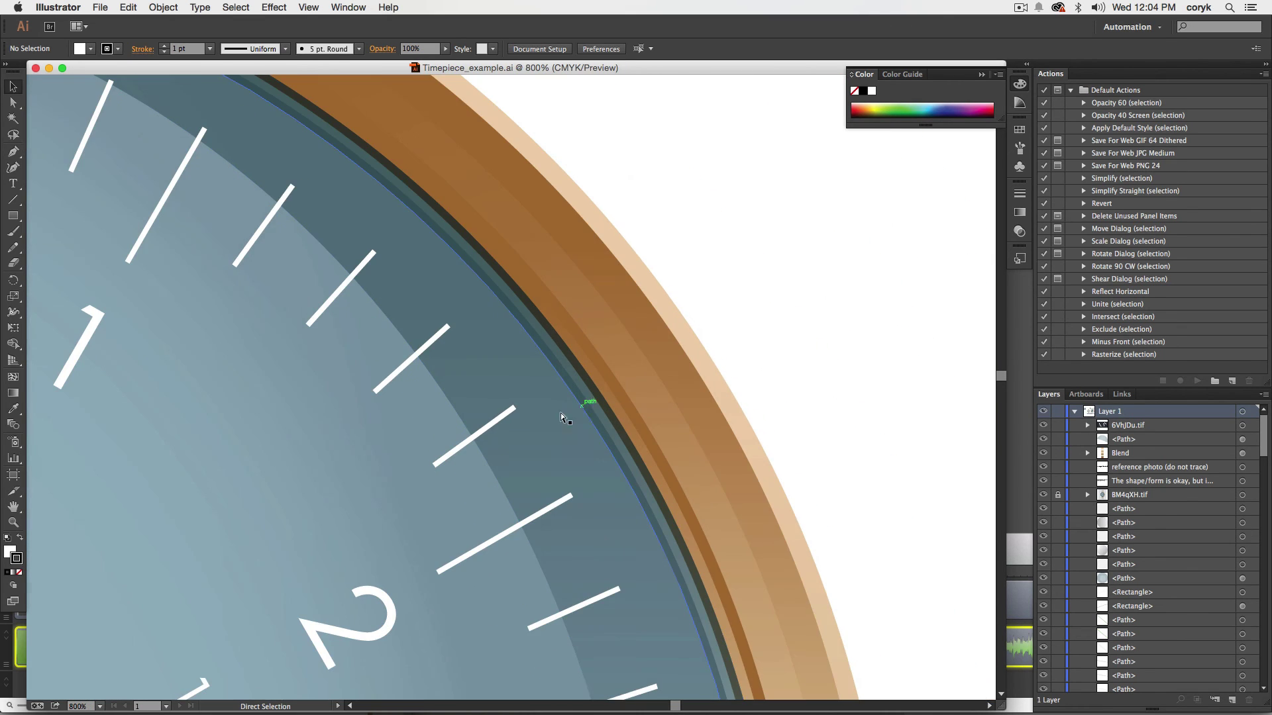
Examine the rim near 2 o'clock, the hands' hub and the reflection's edge by 10 o'clock, finishing with the whole watch
drag(502, 459, 828, 355)
drag(569, 434, 732, 222)
drag(483, 369, 620, 226)
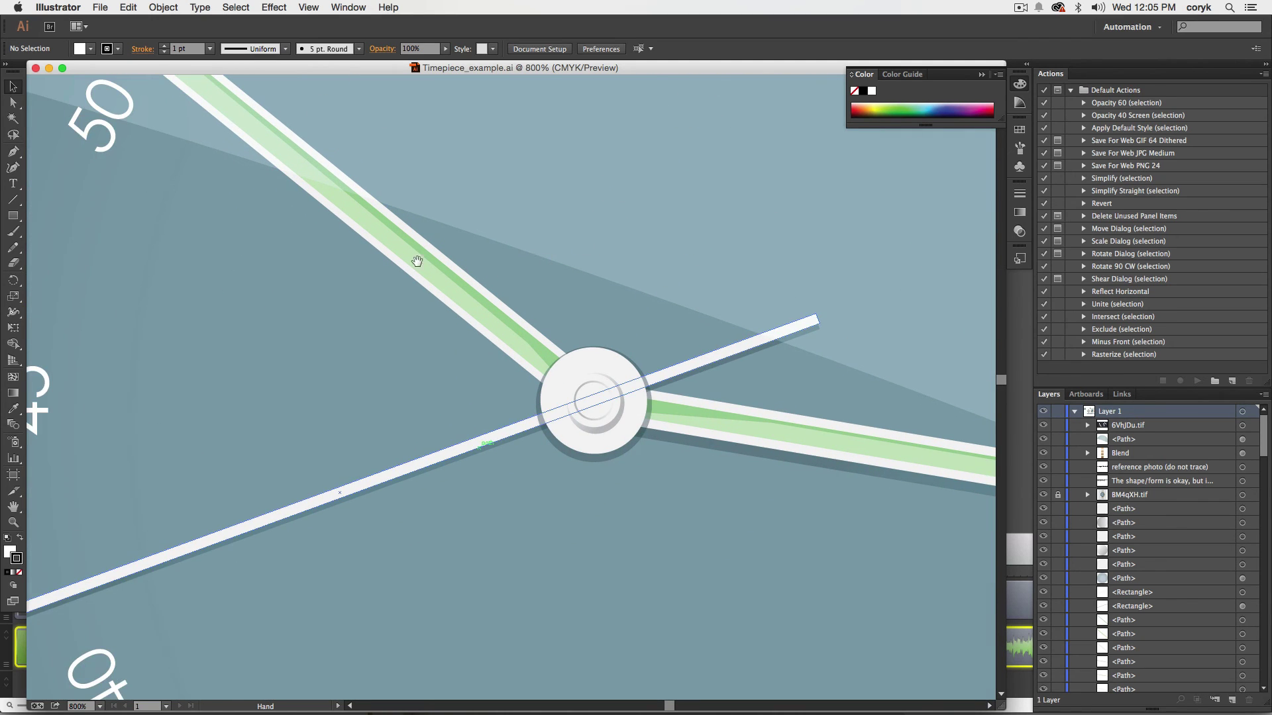
drag(417, 258, 680, 414)
drag(451, 320, 536, 403)
drag(490, 364, 575, 446)
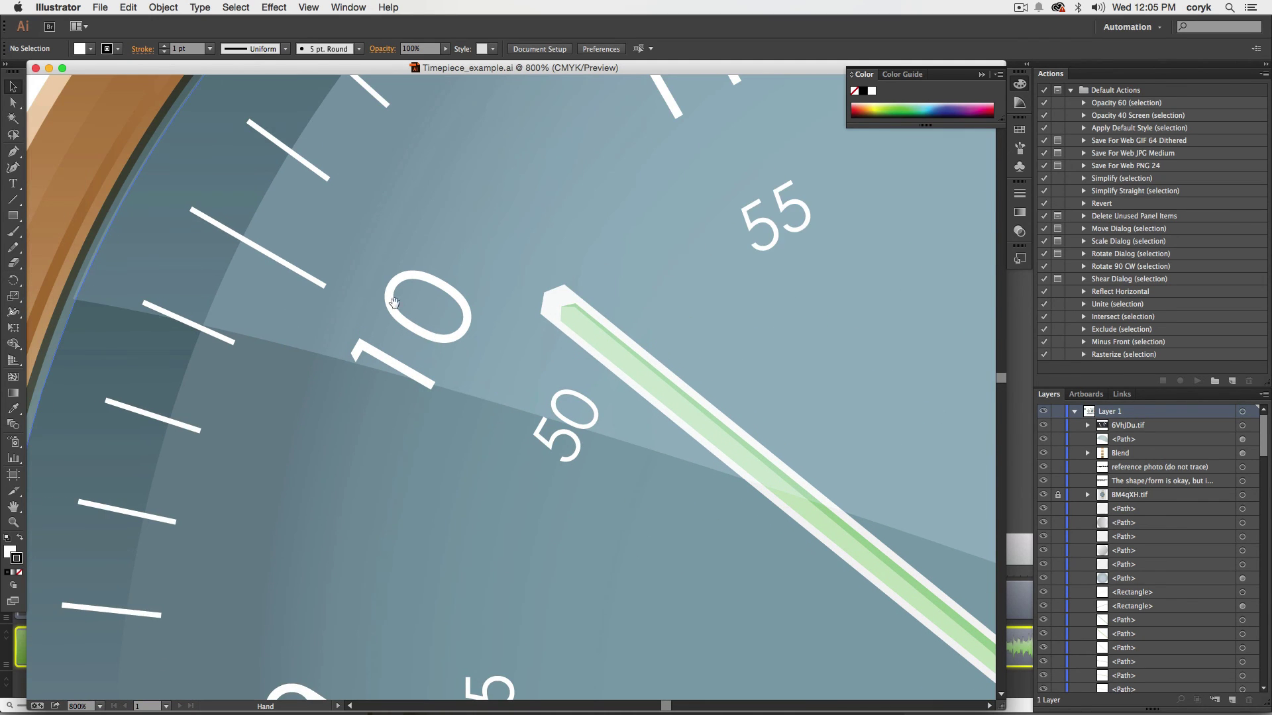
drag(394, 303, 626, 441)
drag(563, 371, 663, 346)
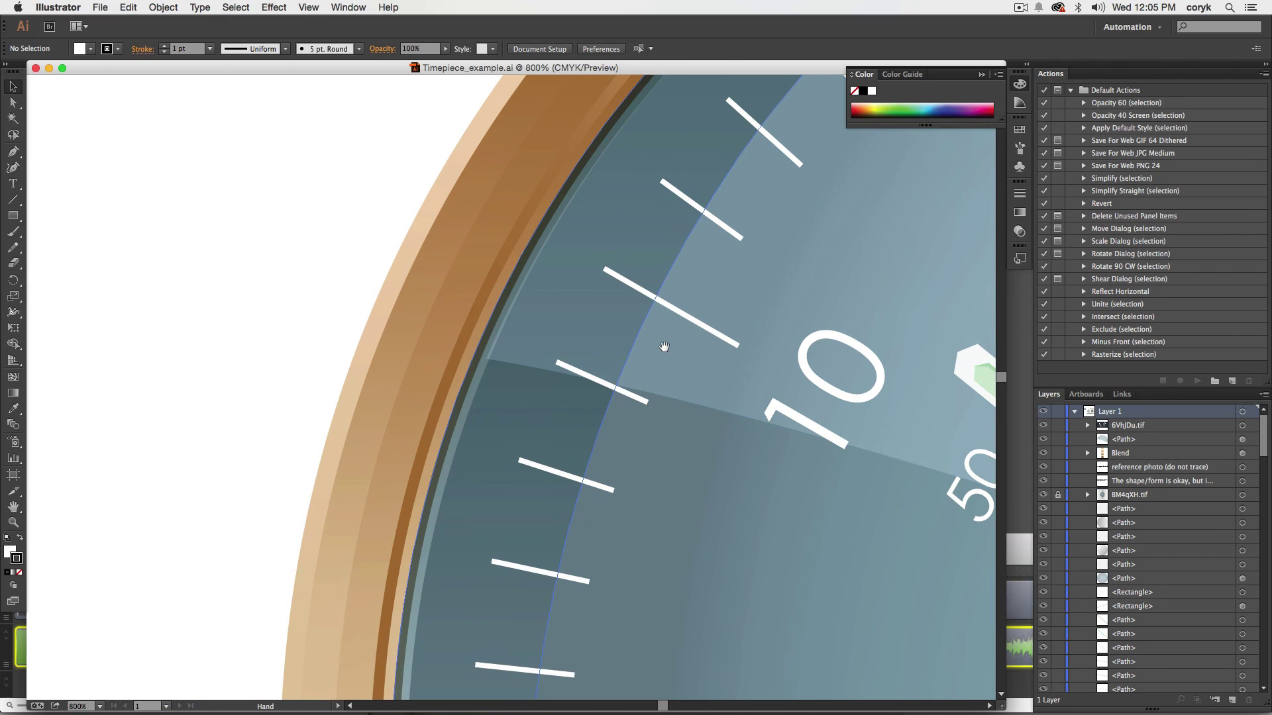
key(super+0)
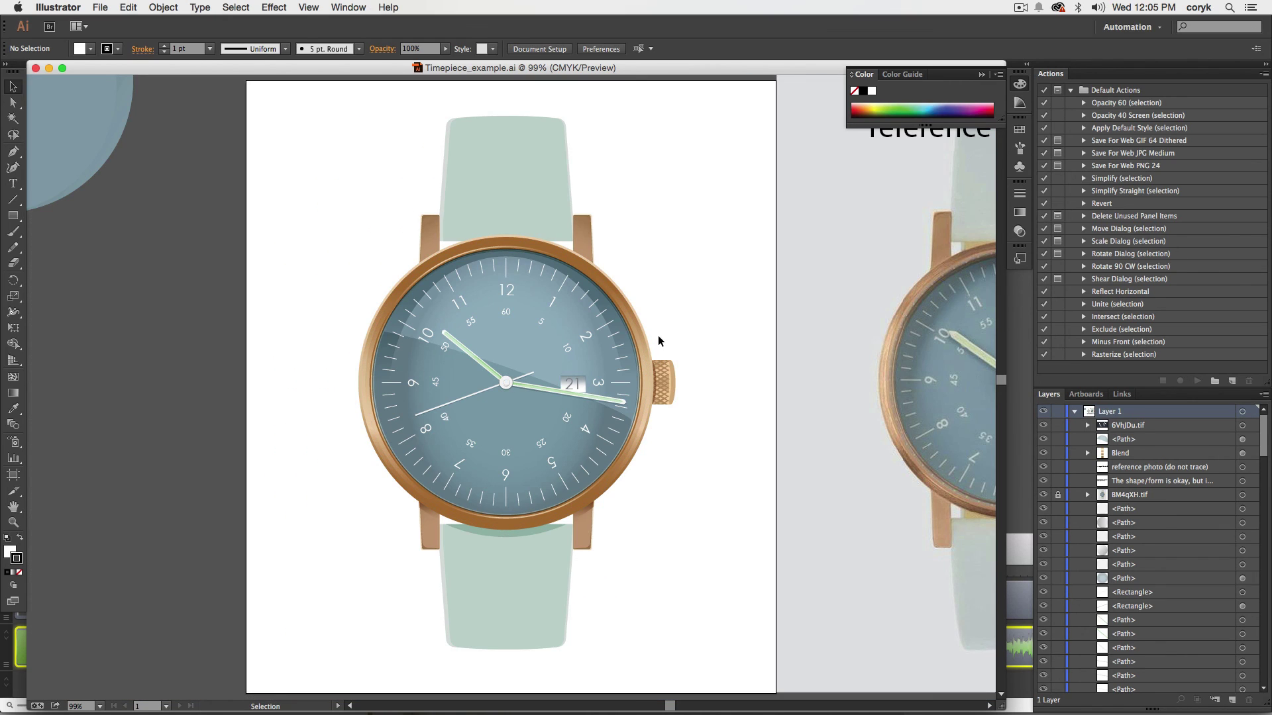
Duplicate the 12 numeral straight down below the hands' hub and replace the copy's text with the designer's first name
key(z)
drag(366, 223, 682, 540)
key(v)
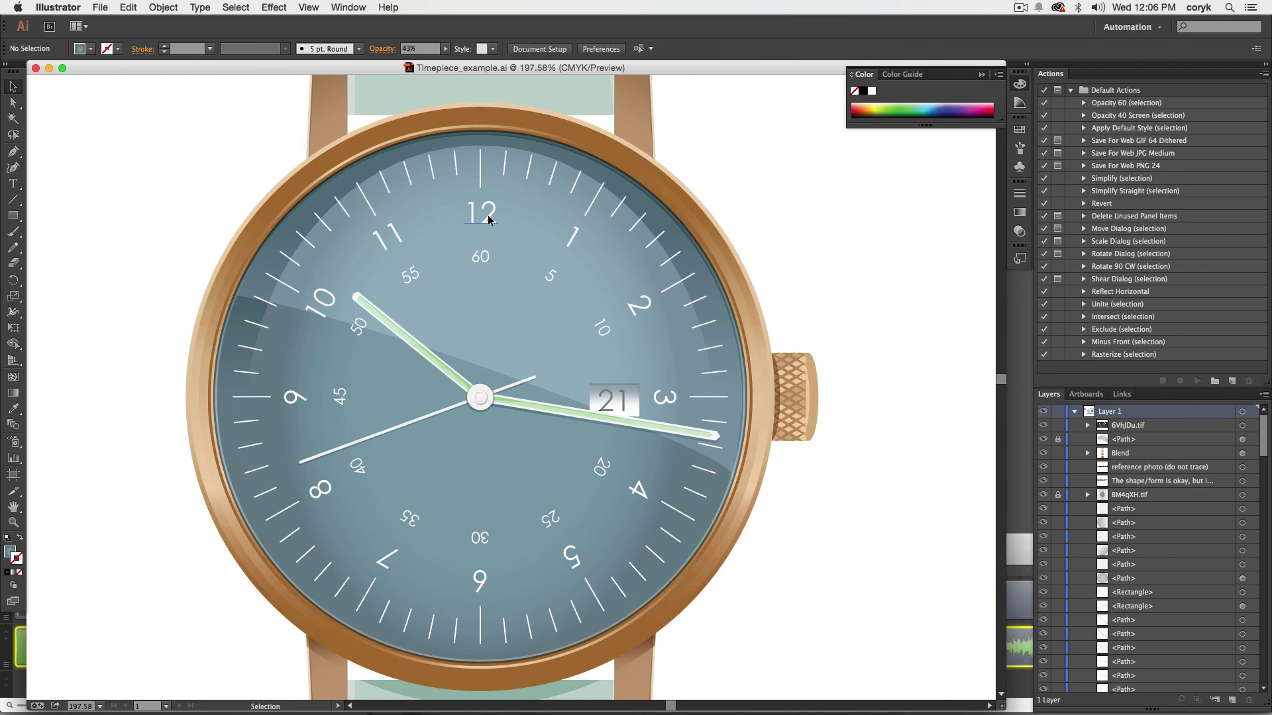
drag(473, 223, 472, 482)
double_click(481, 467)
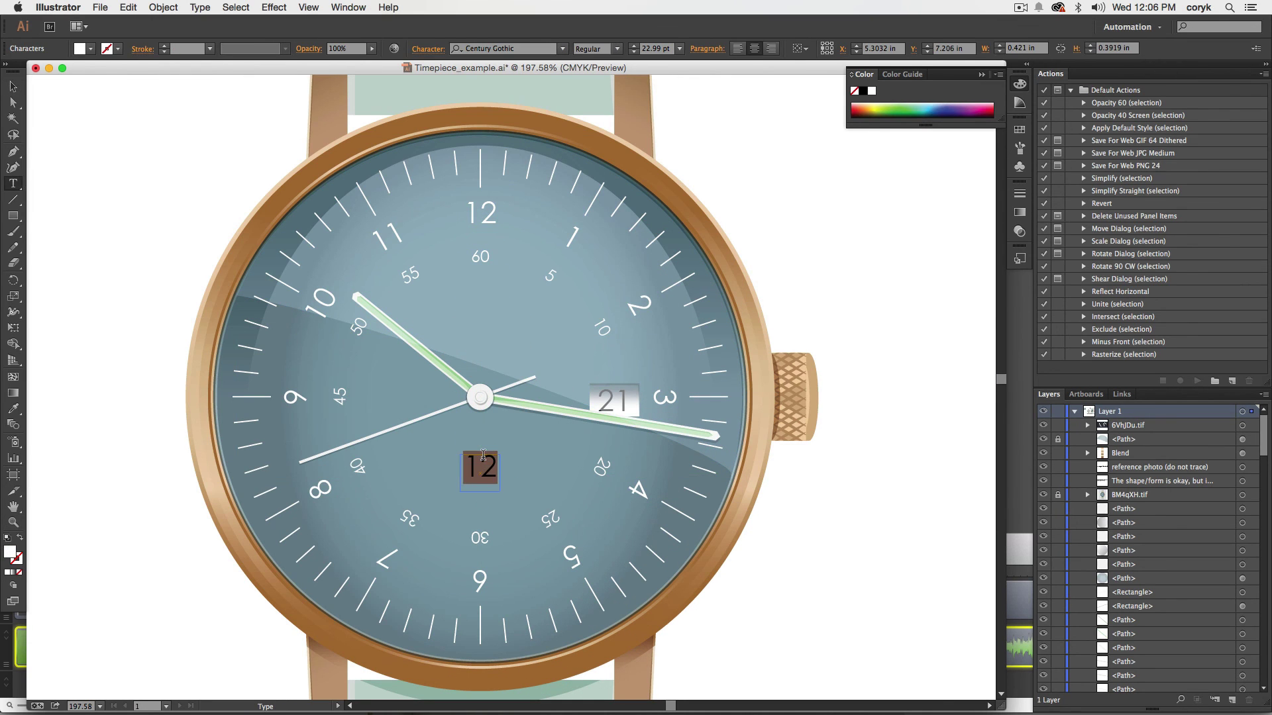
text(Cory)
key(Escape)
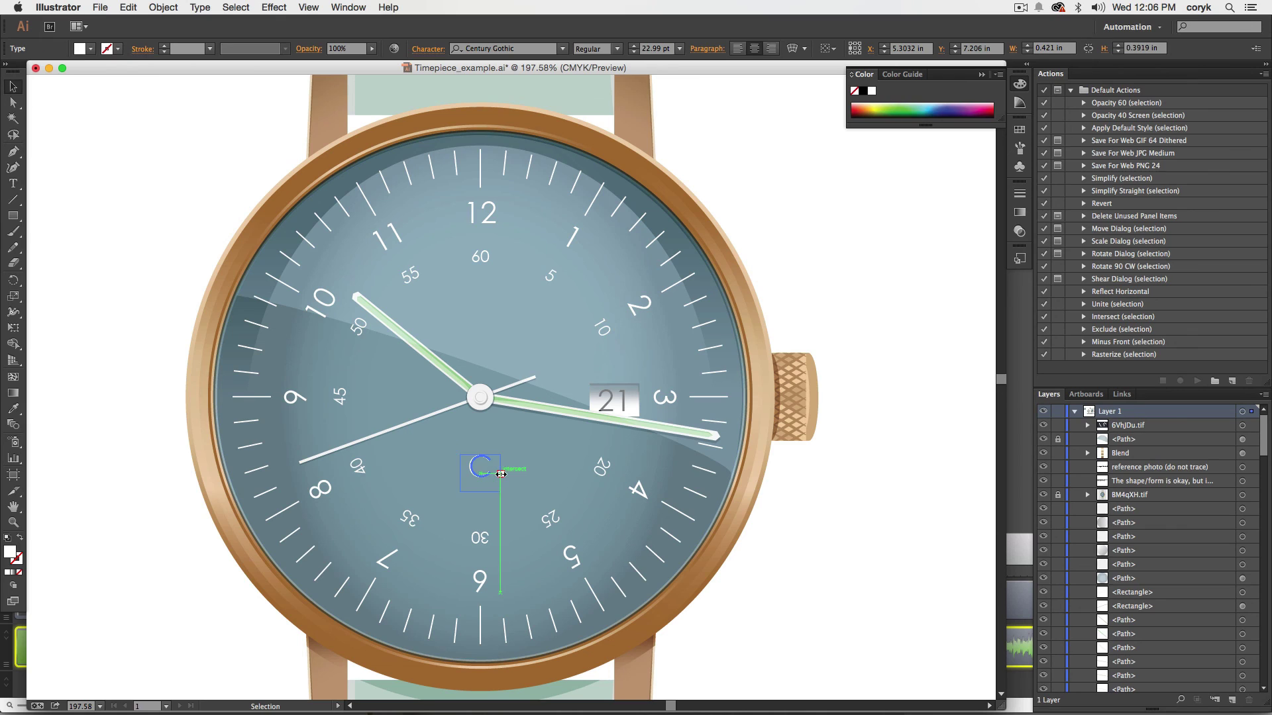
Widen the copied text frame across the lower dial, move it slightly up and complete its text as the designer's website address
drag(563, 465, 564, 441)
double_click(502, 448)
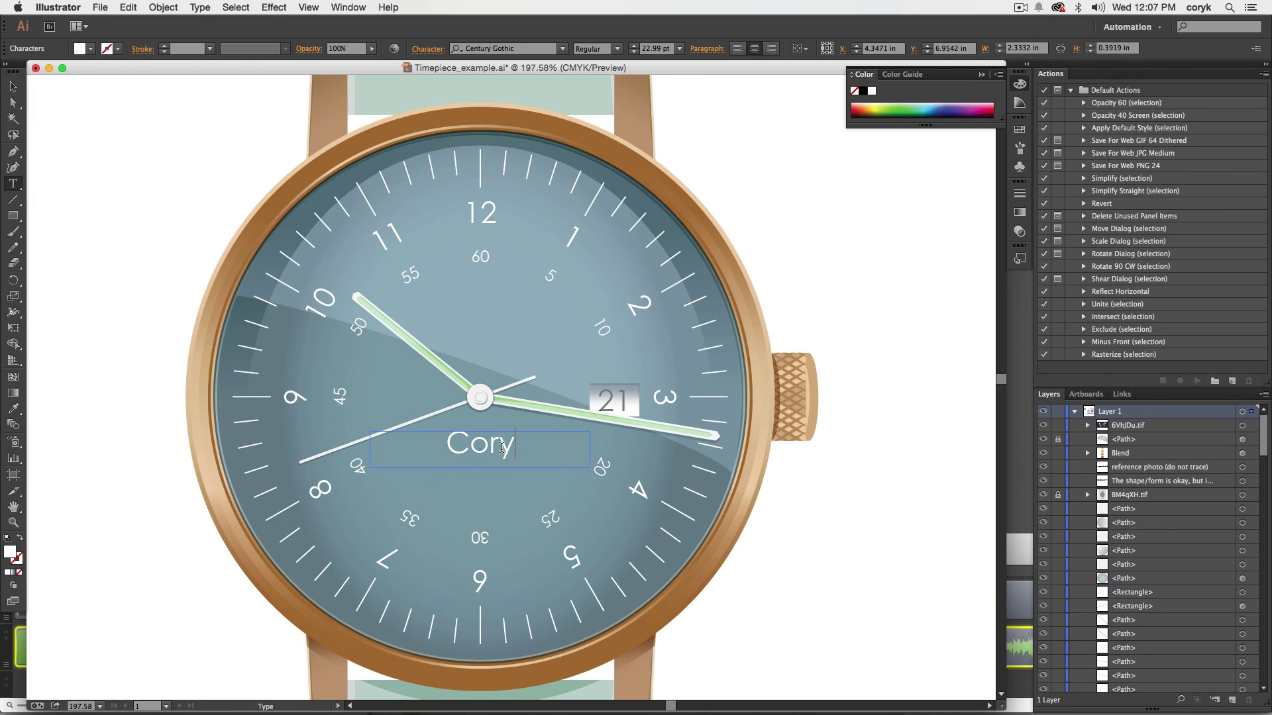
text(Kerr.com)
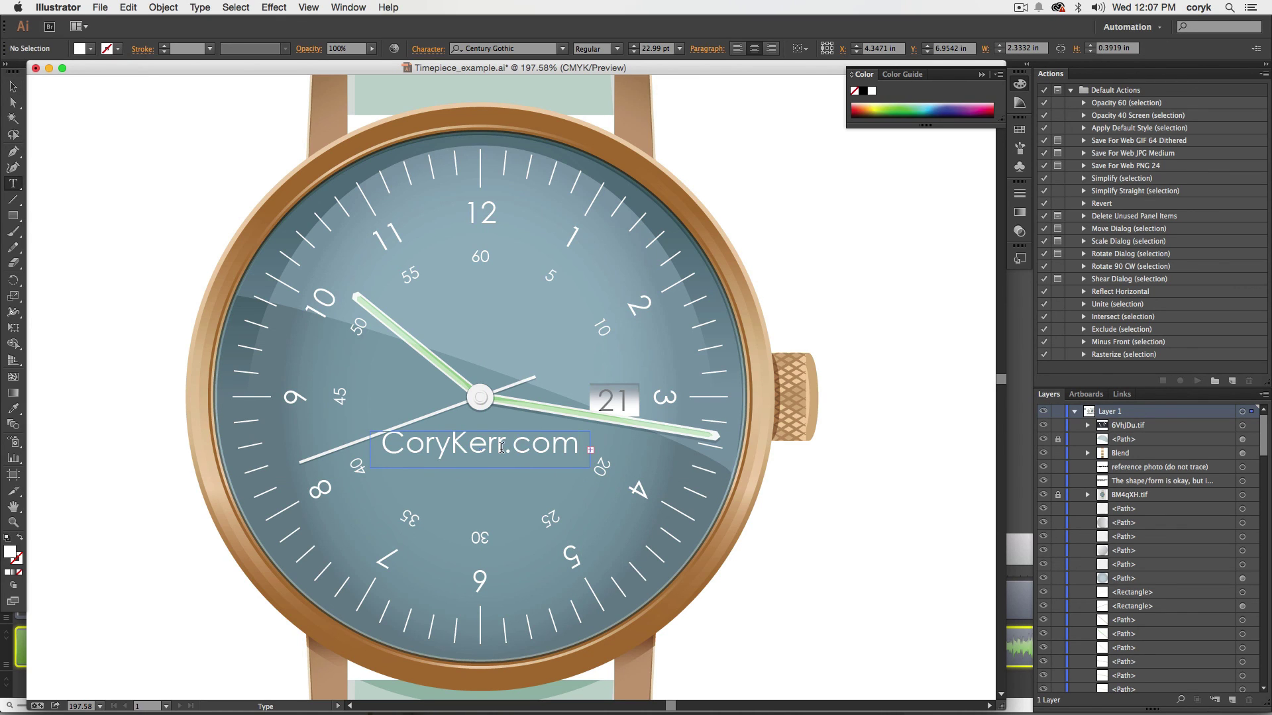
Add a second line with the designer's Twitter handle and extend the text frame downward to fit it
key(Return)
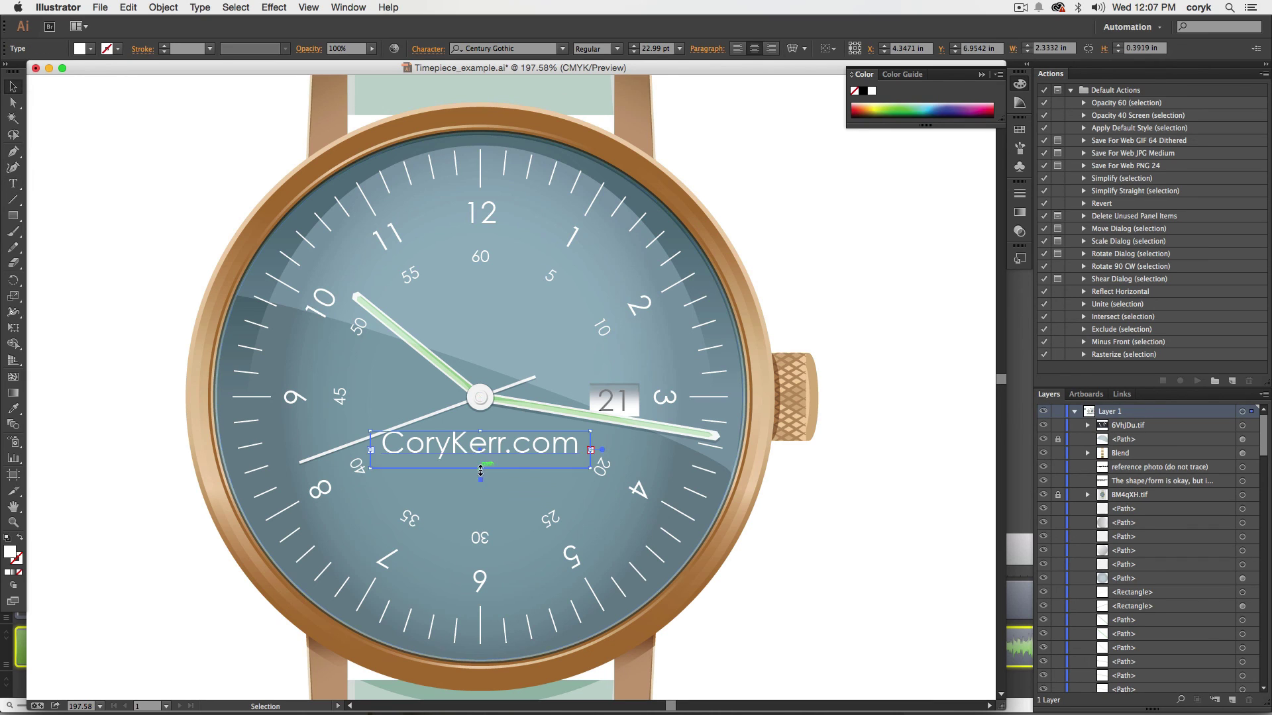
text(twitter: @co-)
drag(388, 480, 622, 494)
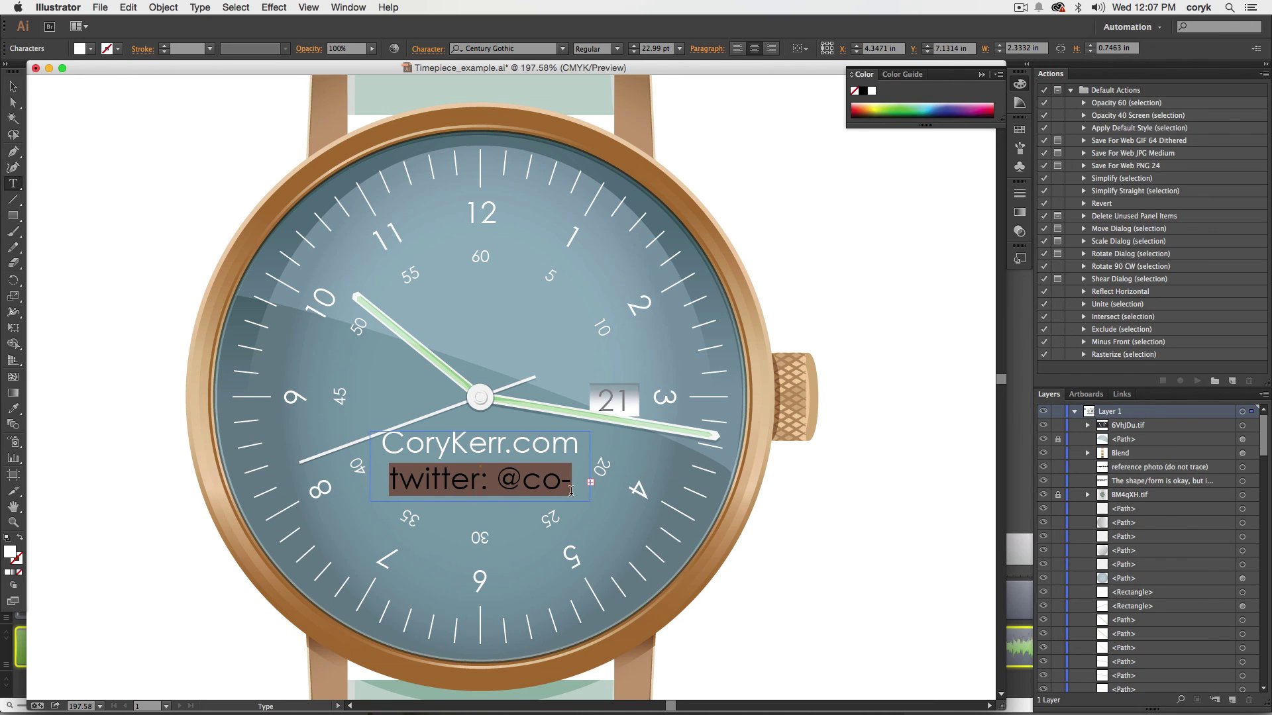
drag(480, 502, 481, 531)
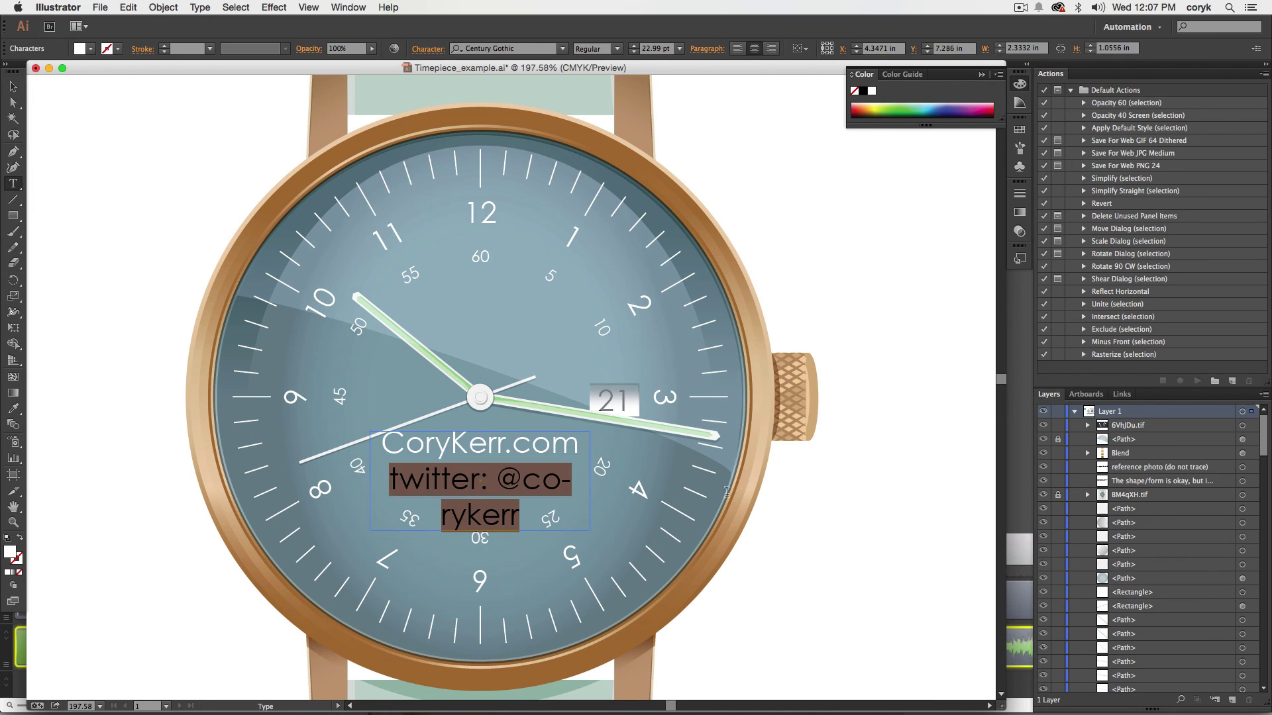
Shrink the Twitter line's text to fit on one line under the website address, and nudge the text block down
key(super+shift+comma)
key(super+shift+comma)
key(super+shift+comma)
key(super+shift+comma)
key(Escape)
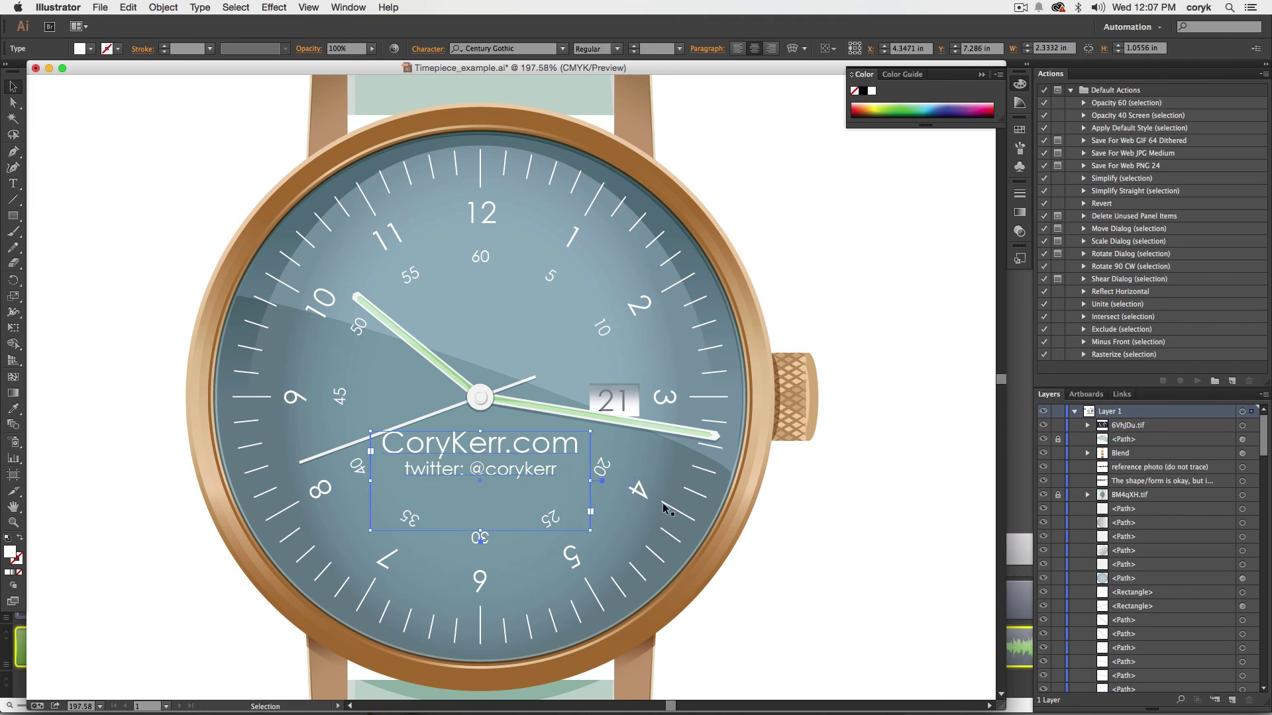
key(Down)
key(Down)
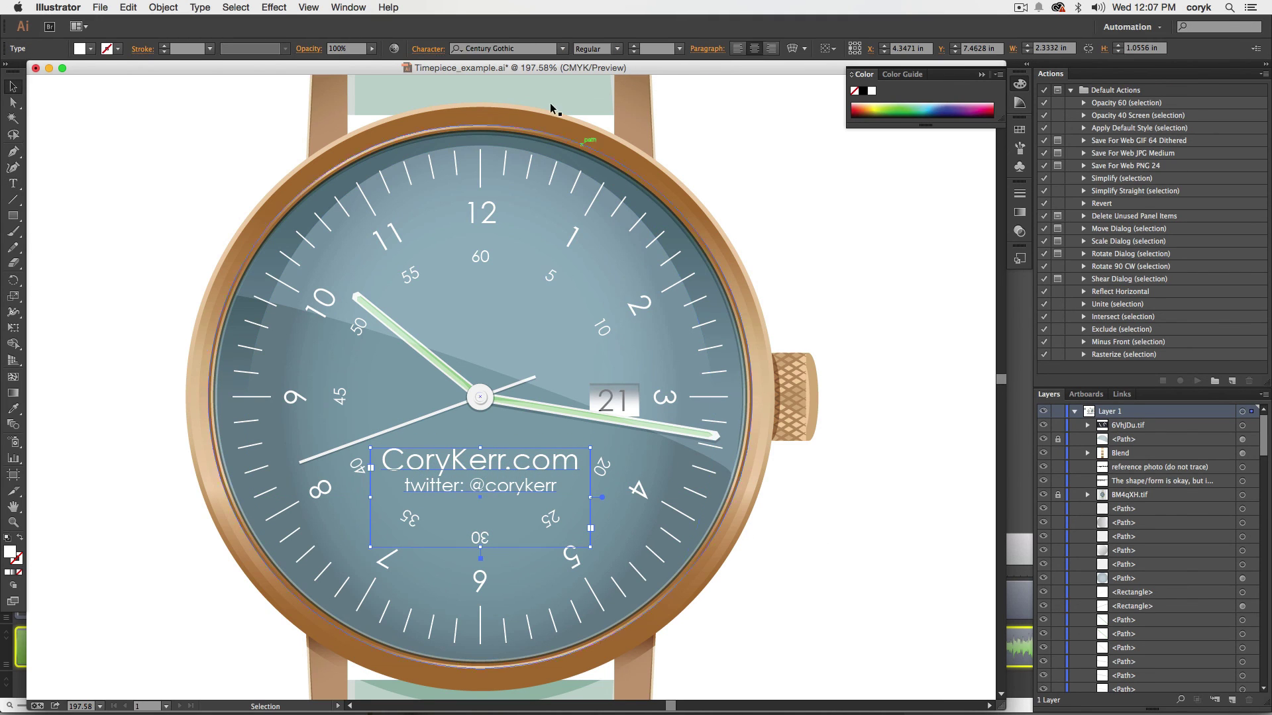
Set the text block's font to Avenir and nudge the block back up toward the hands' hub
click(530, 50)
text(avenir)
key(Return)
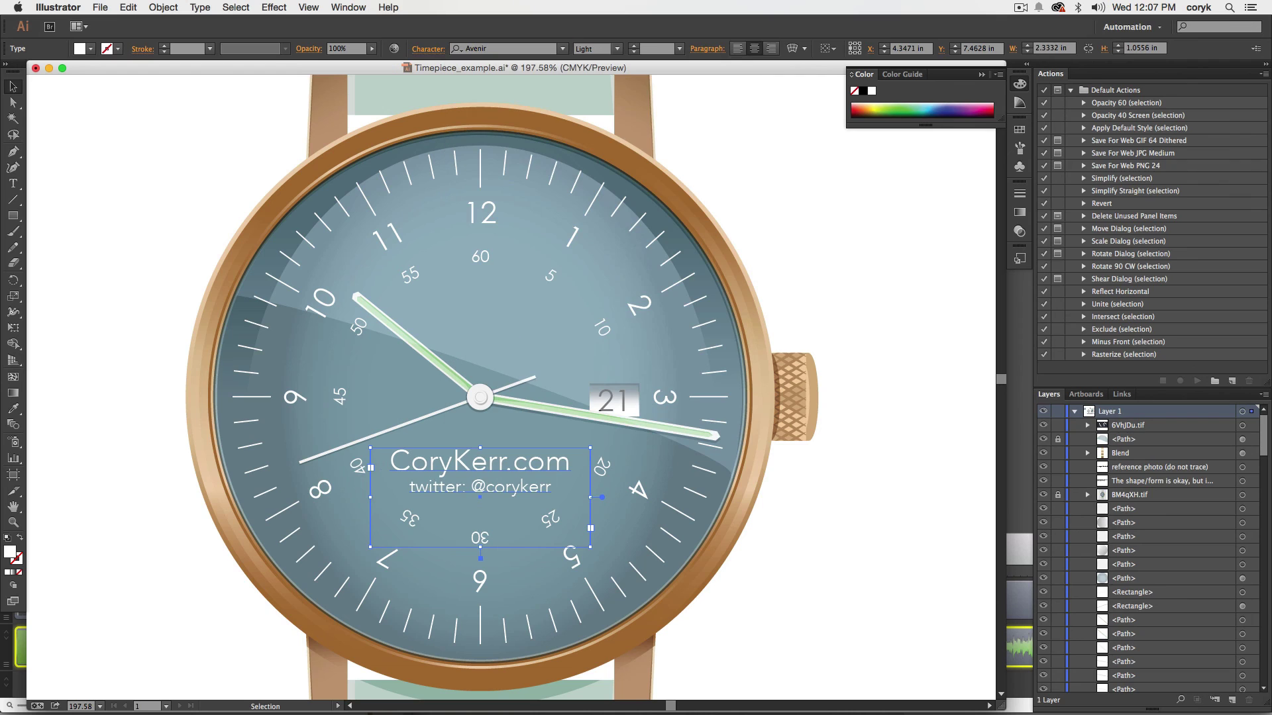
click(825, 580)
click(544, 488)
key(shift+Up)
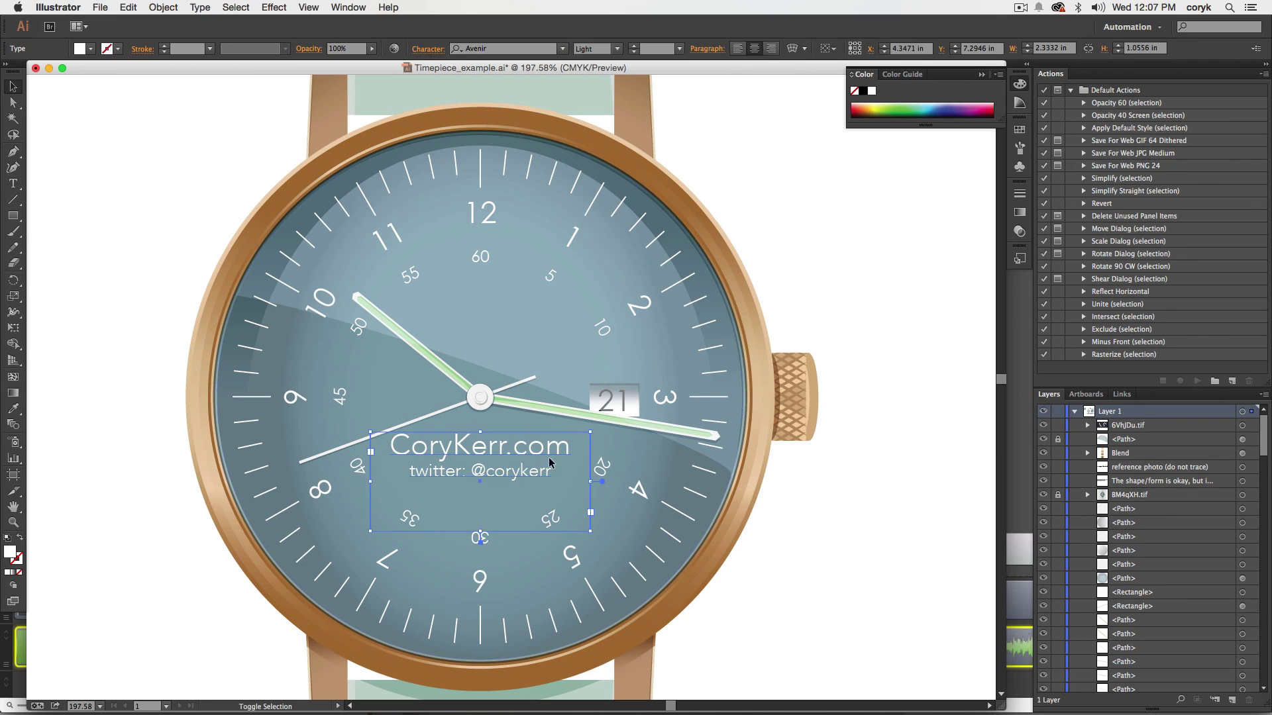